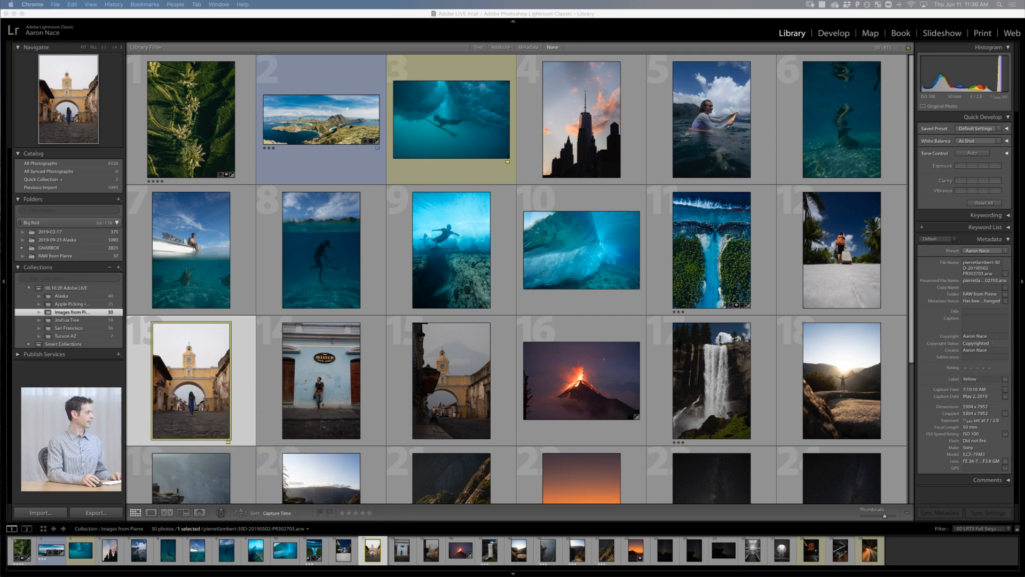
Step: Switch to Lightroom Classic, open the Alaska collection and show the three adjacent yellow-labelled mountain exposures together in Survey view
{"action": "key", "text": "super+Tab"}
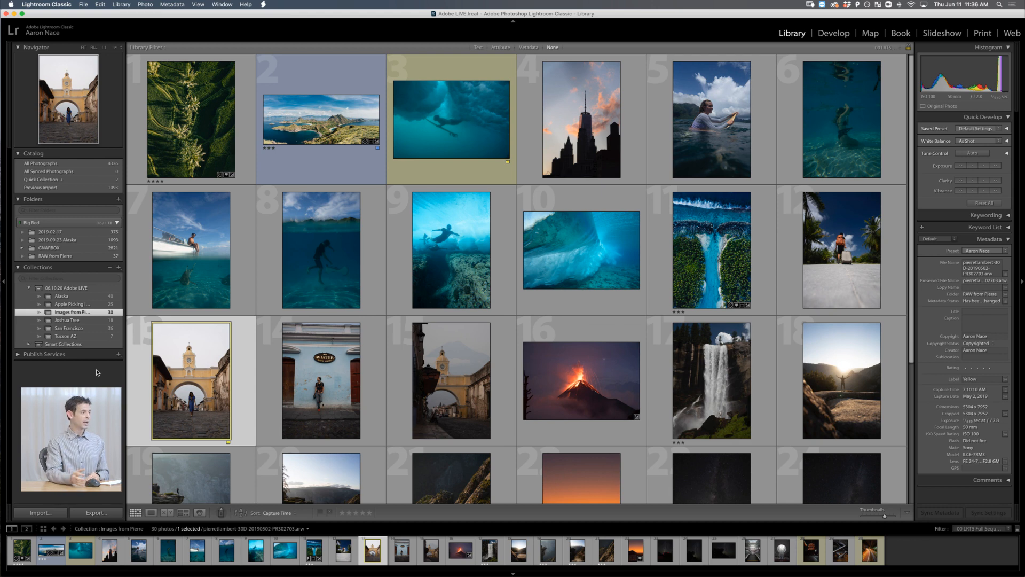
{"action": "left_click", "coordinate": [99, 296]}
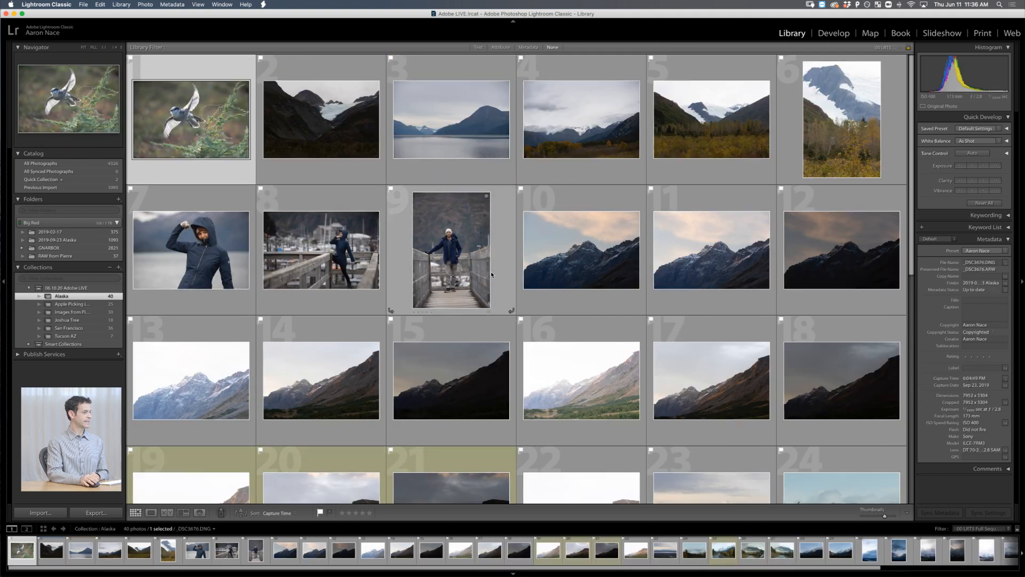
{"action": "scroll", "coordinate": [490, 275], "scroll_direction": "down", "scroll_amount": 5}
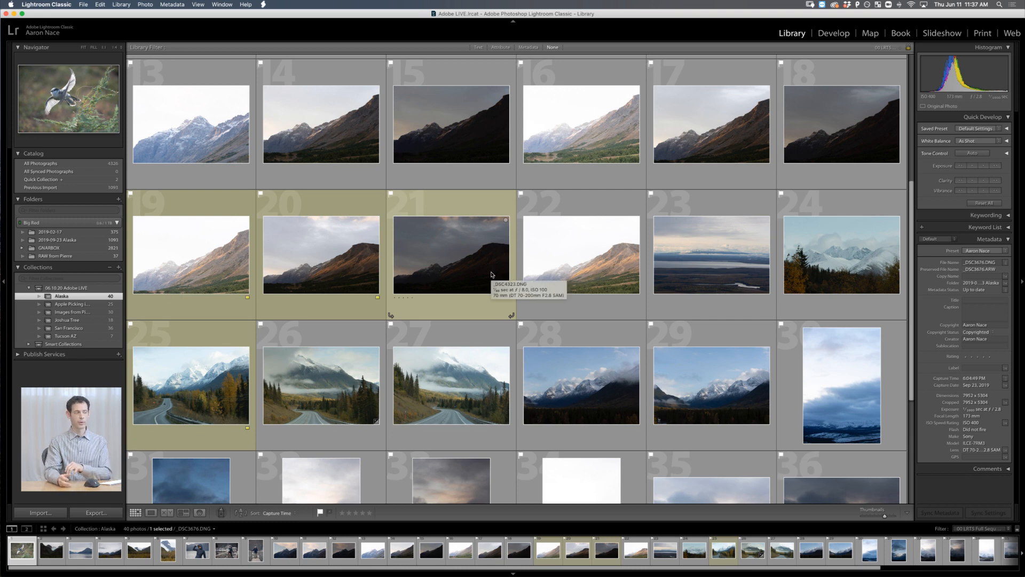
{"action": "left_click", "coordinate": [206, 228]}
{"action": "left_click", "coordinate": [320, 251], "text": "shift"}
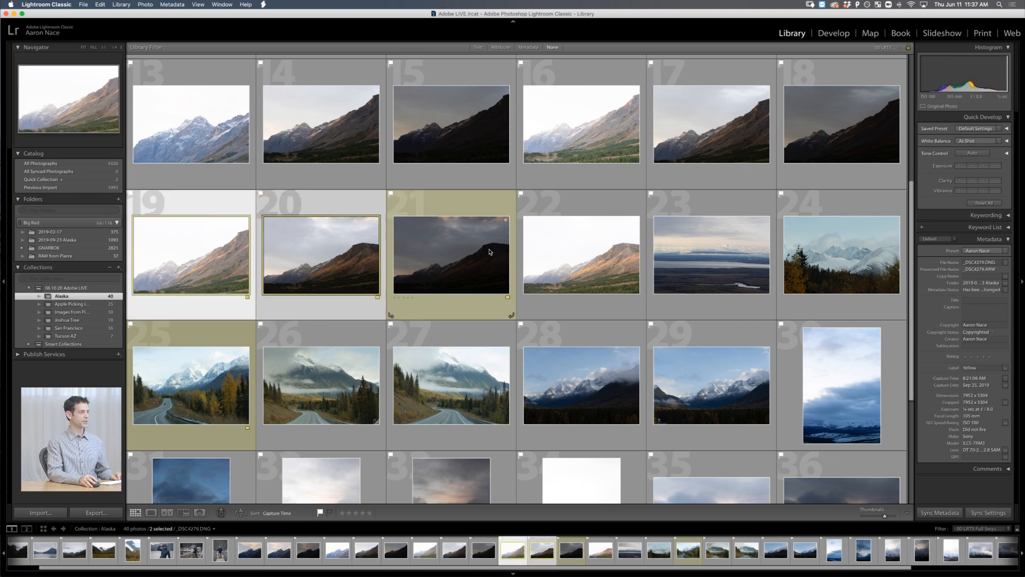
{"action": "left_click", "coordinate": [450, 263], "text": "shift"}
{"action": "key", "text": "n"}
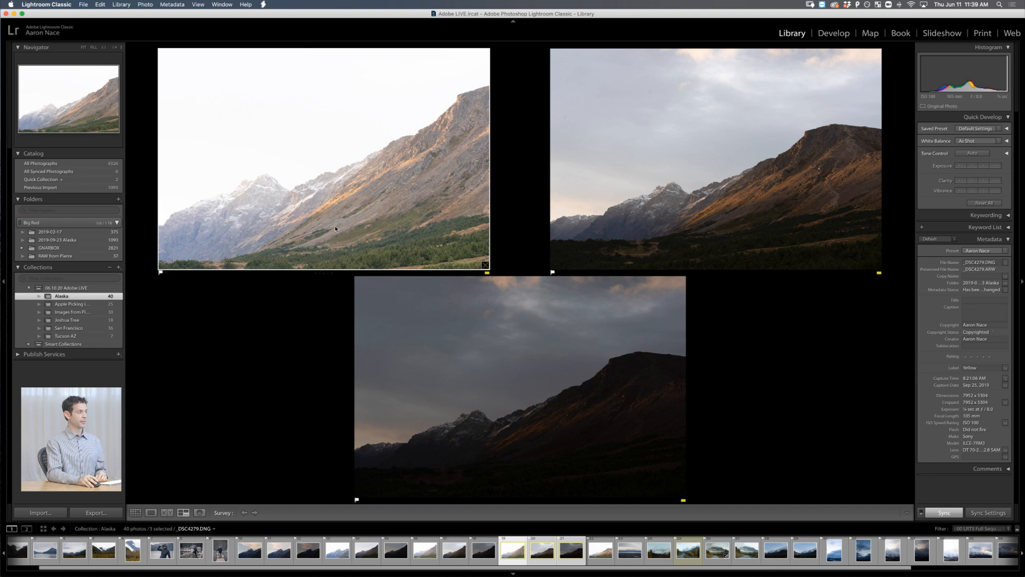
Step: Examine the mountain exposures around _DSC4279.DNG and _DSC4322.DNG one at a time to check which frames share the same composition
{"action": "double_click", "coordinate": [376, 200]}
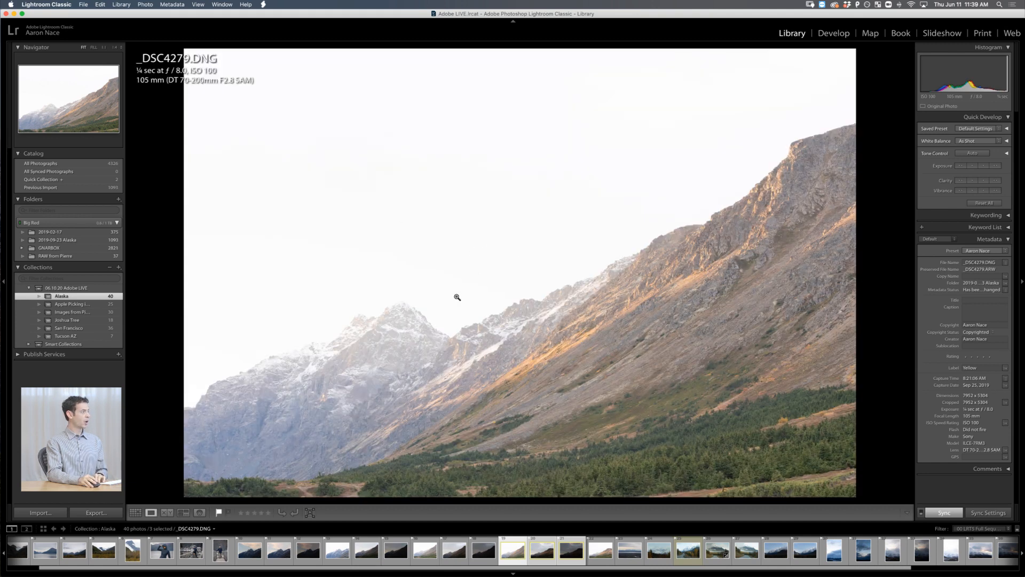
{"action": "key", "text": "Right"}
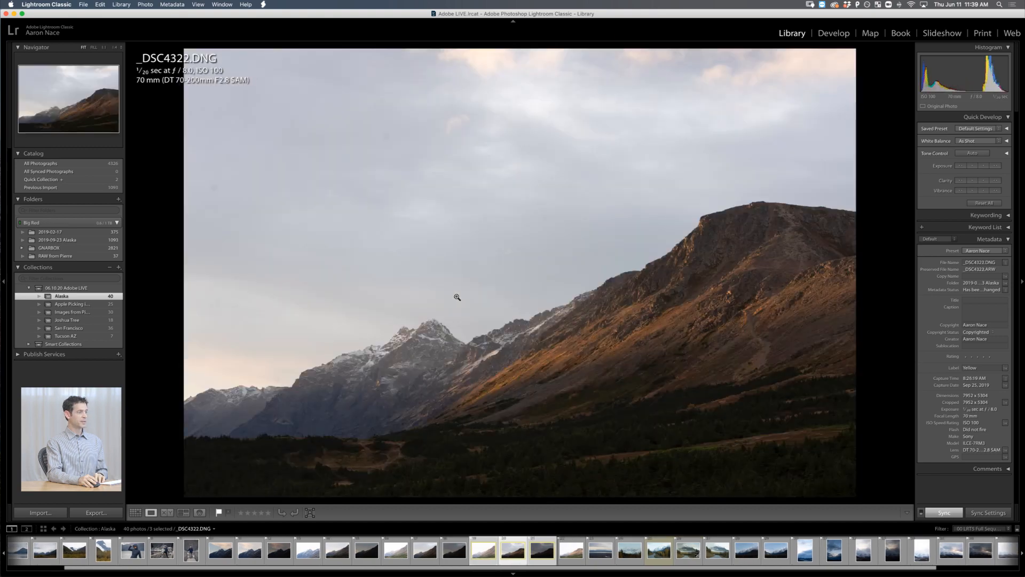
{"action": "left_click", "coordinate": [450, 556]}
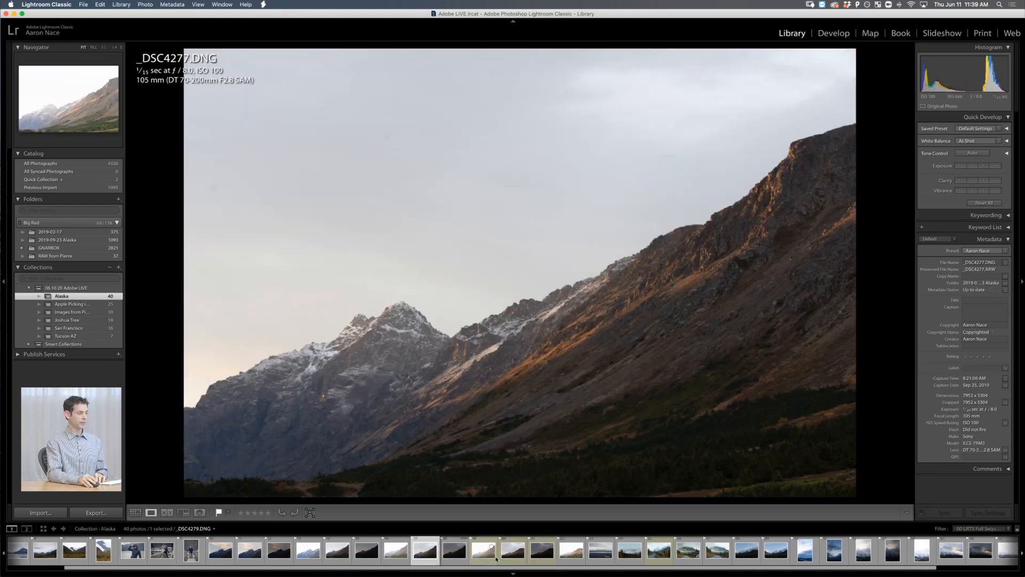
{"action": "left_click", "coordinate": [484, 557]}
{"action": "left_click", "coordinate": [508, 557]}
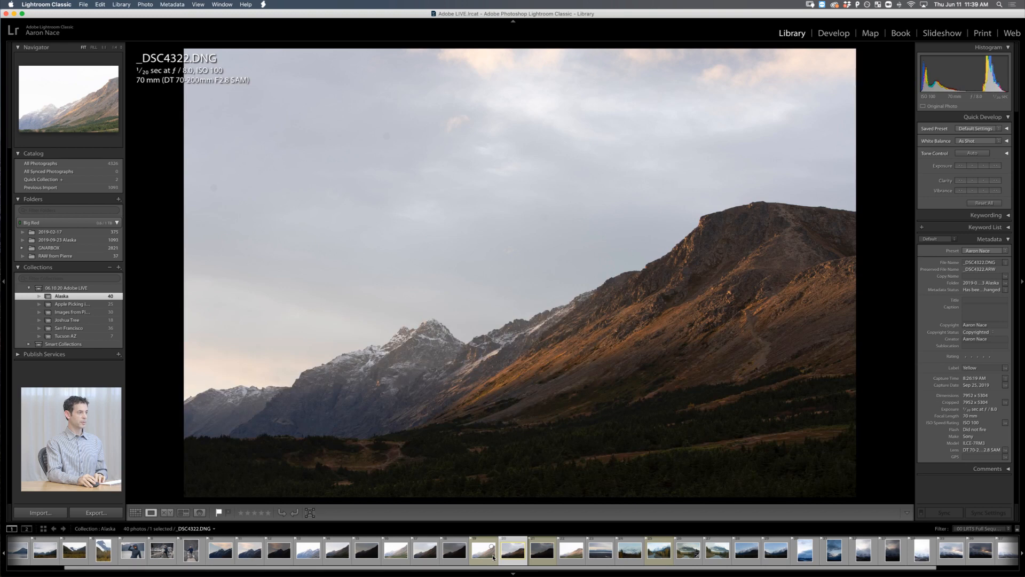
{"action": "key", "text": "Right"}
{"action": "key", "text": "Right"}
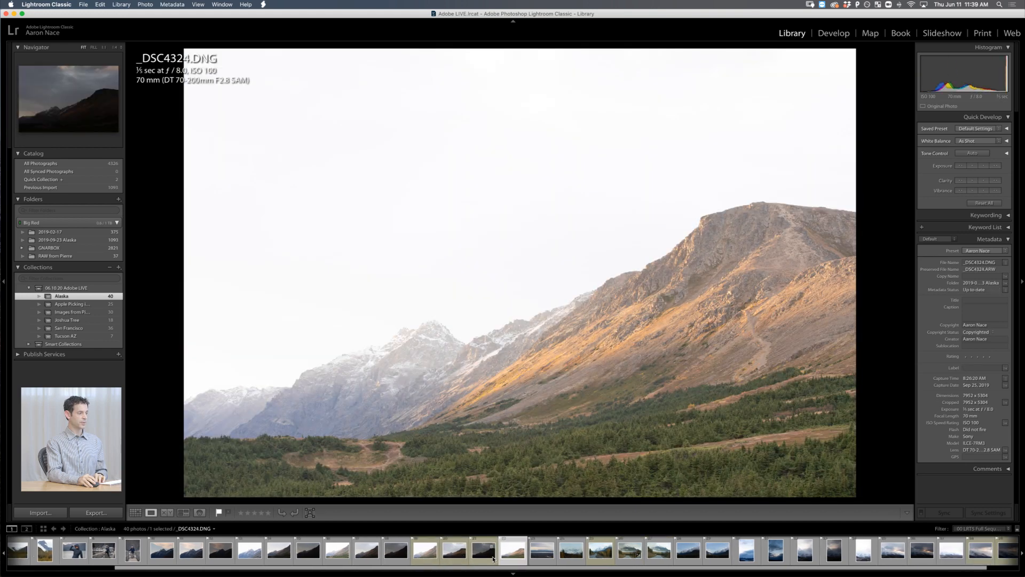
{"action": "key", "text": "Left"}
{"action": "key", "text": "Left"}
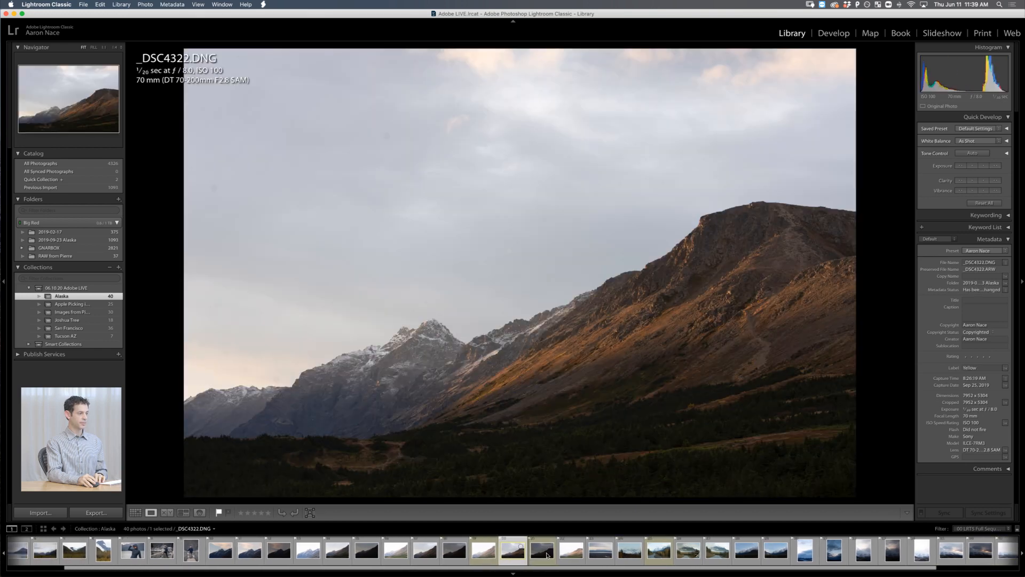
Step: Give _DSC4324.DNG the yellow colour label and remove the yellow label from _DSC4279.DNG
{"action": "key", "text": "Right"}
{"action": "key", "text": "Right"}
{"action": "key", "text": "7"}
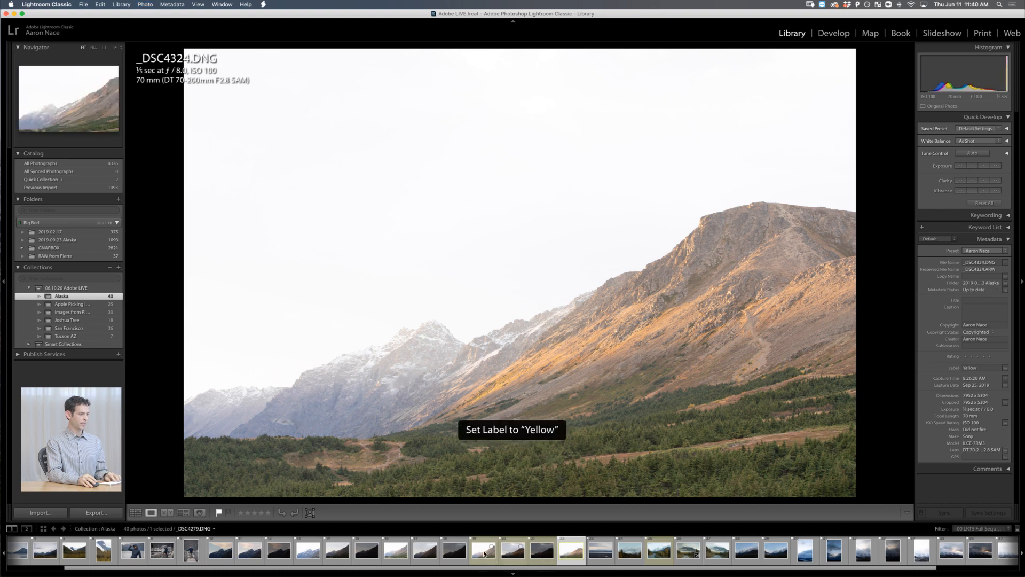
{"action": "left_click", "coordinate": [484, 554]}
{"action": "key", "text": "7"}
Step: Review the bracketed exposures _DSC4322.DNG, _DSC4323.DNG and _DSC4324.DNG individually at full view
{"action": "key", "text": "Right"}
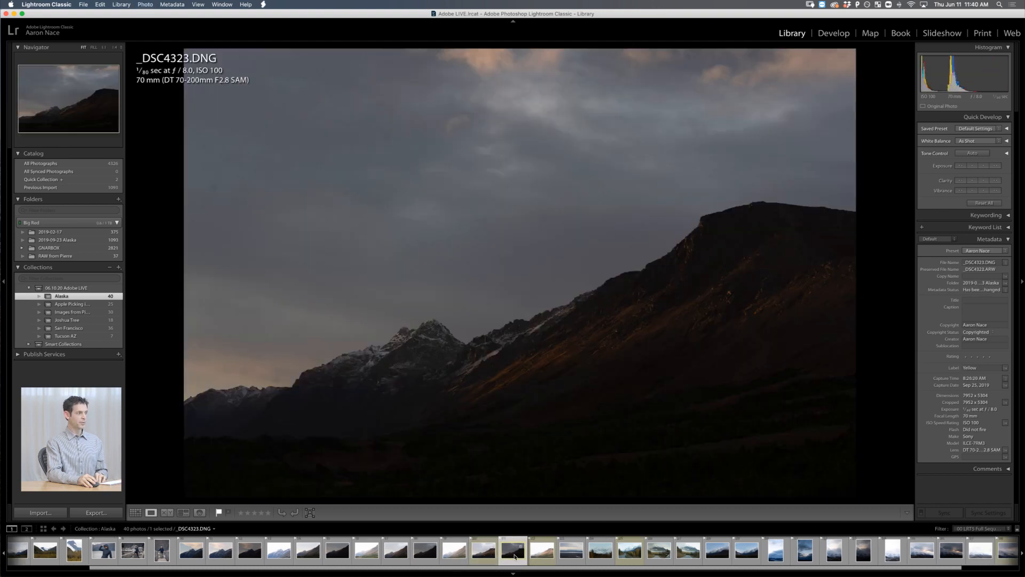
{"action": "key", "text": "Right"}
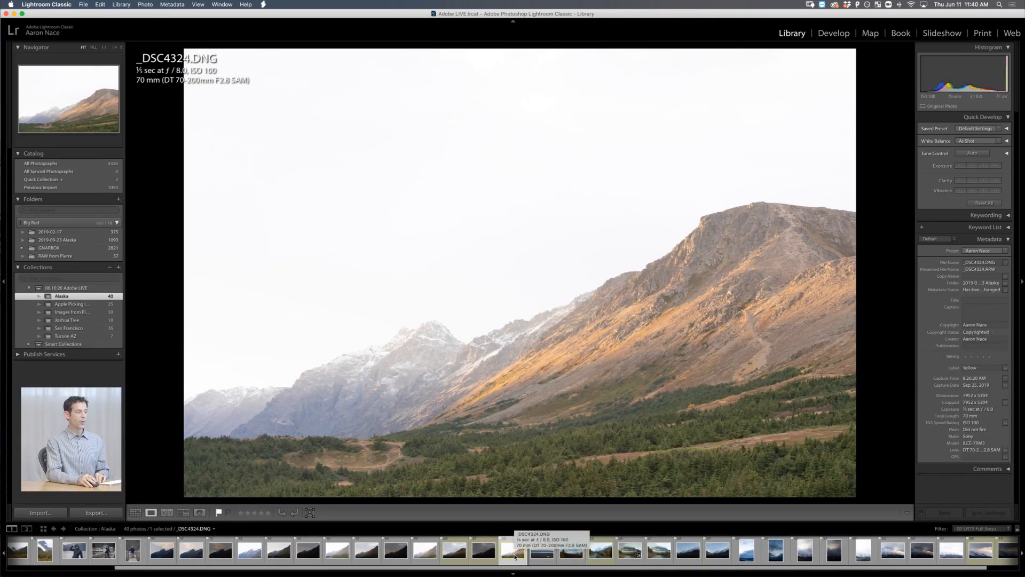
{"action": "key", "text": "Left"}
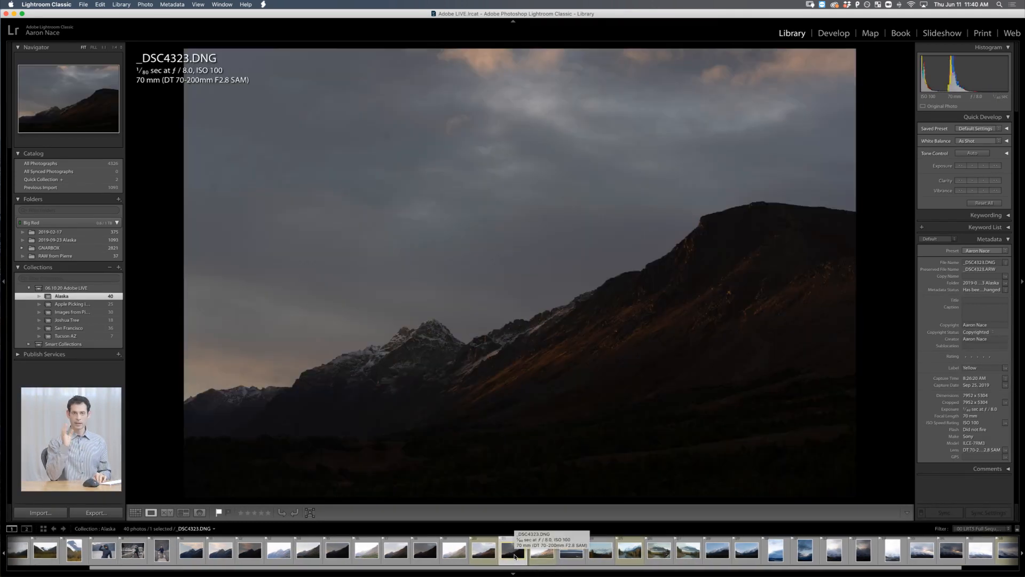
{"action": "key", "text": "Left"}
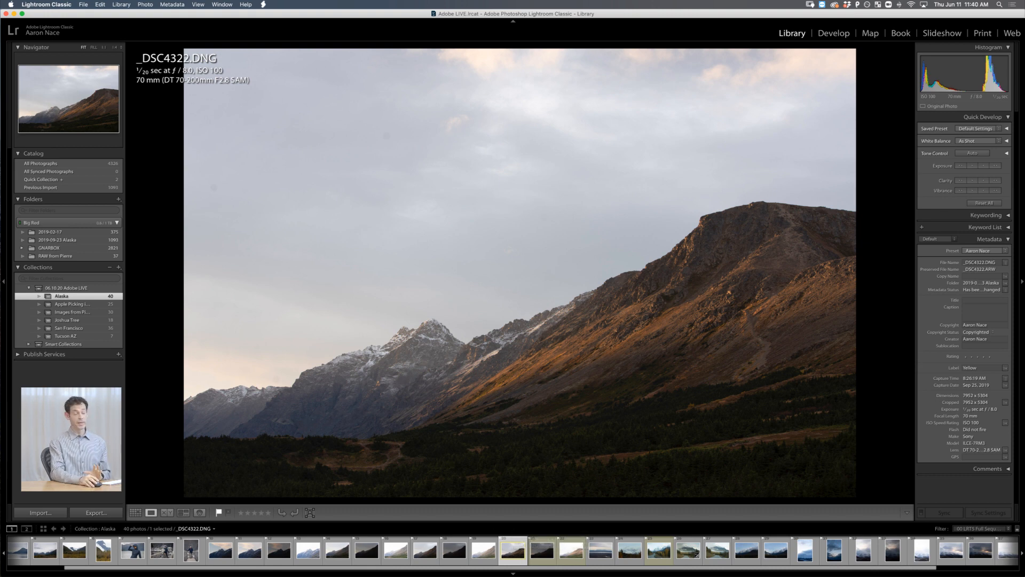
Step: Return to the Alaska collection's grid with larger thumbnails, showing the yellow-labelled mountain bracket
{"action": "key", "text": "super+Tab"}
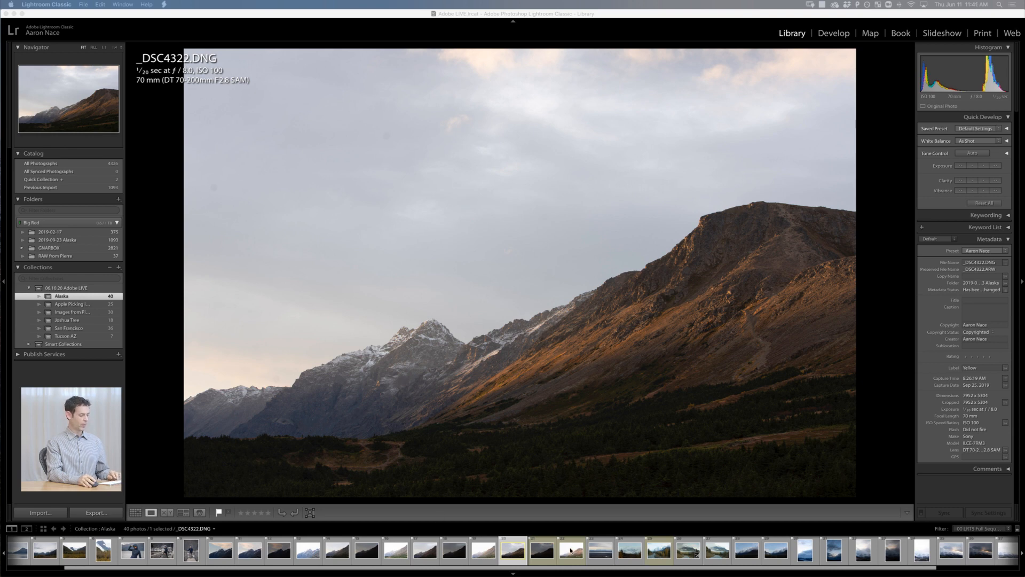
{"action": "left_click", "coordinate": [192, 393]}
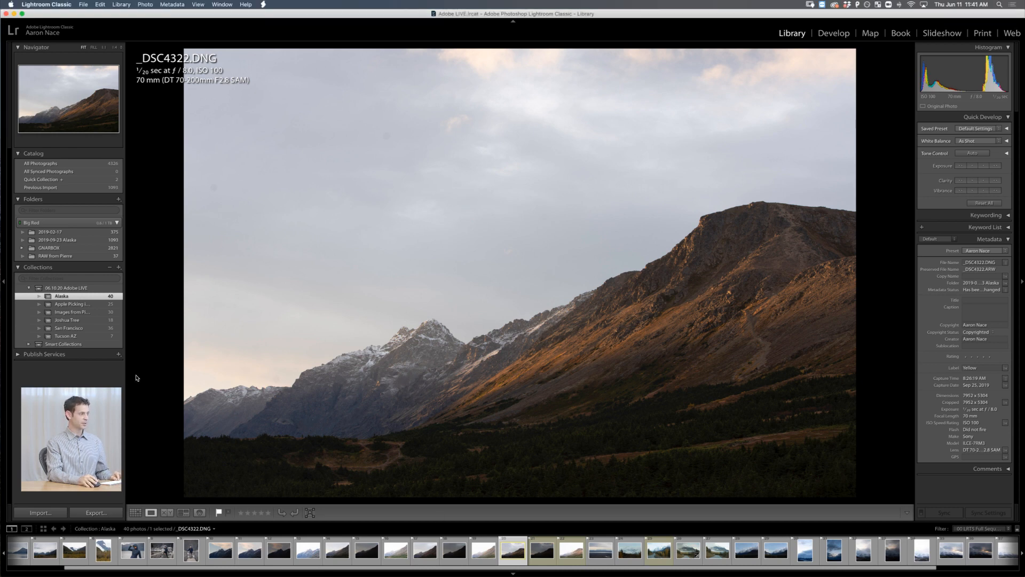
{"action": "key", "text": "g"}
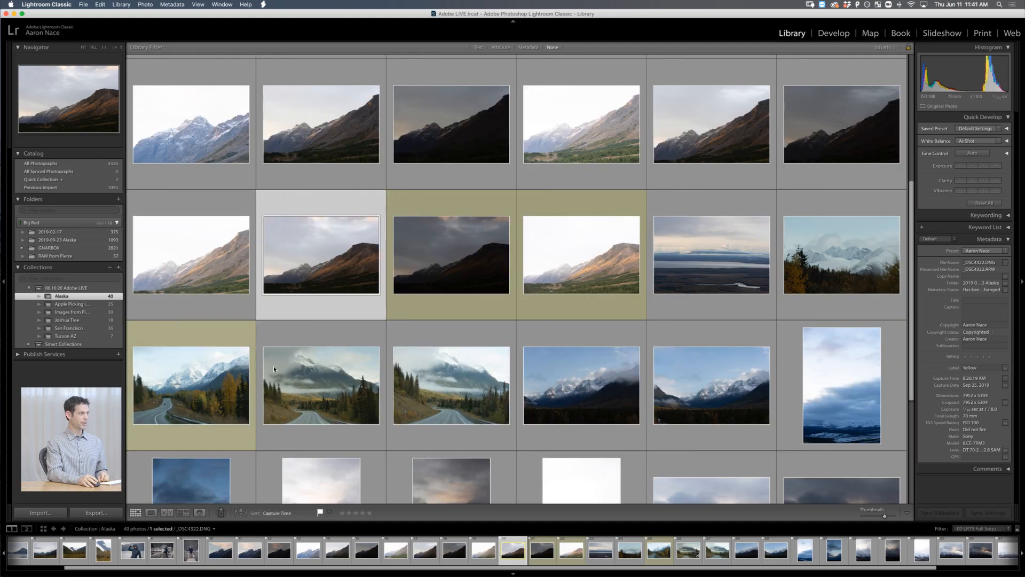
{"action": "key", "text": "equal"}
{"action": "key", "text": "equal"}
{"action": "scroll", "coordinate": [275, 369], "scroll_direction": "down", "scroll_amount": 6}
{"action": "scroll", "coordinate": [339, 369], "scroll_direction": "down", "scroll_amount": 2}
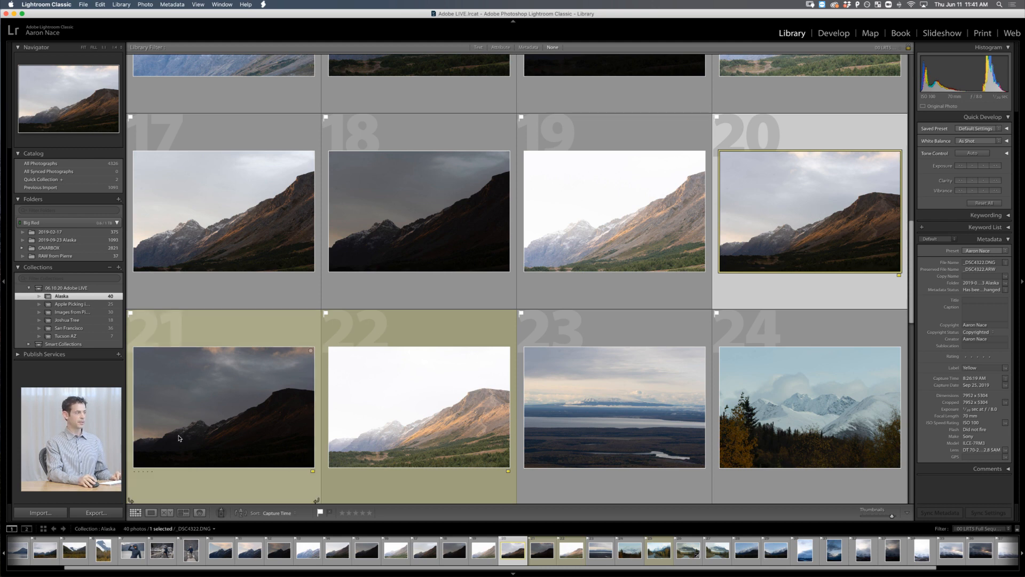
{"action": "right_click", "coordinate": [380, 400]}
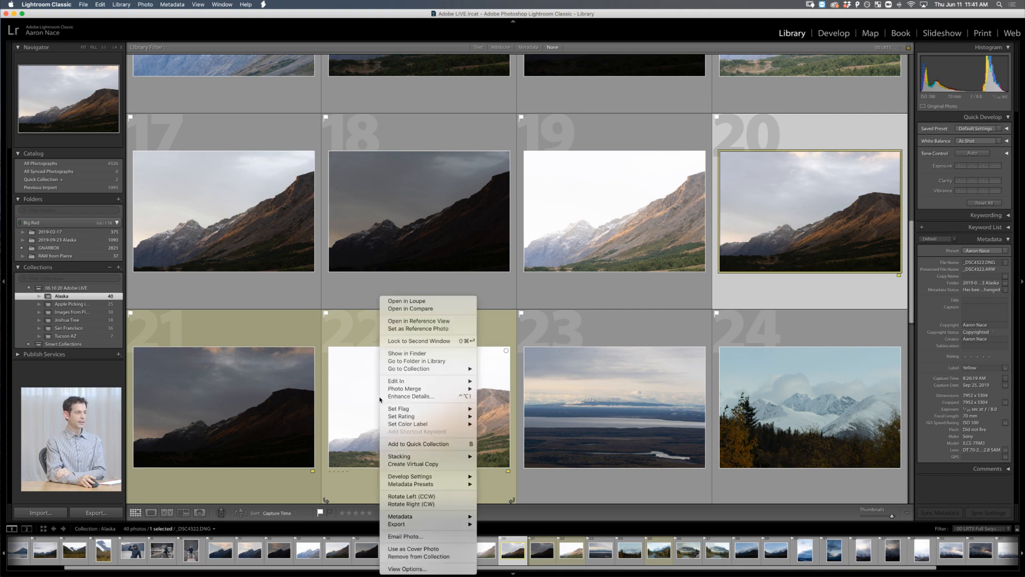
{"action": "mouse_move", "coordinate": [405, 391]}
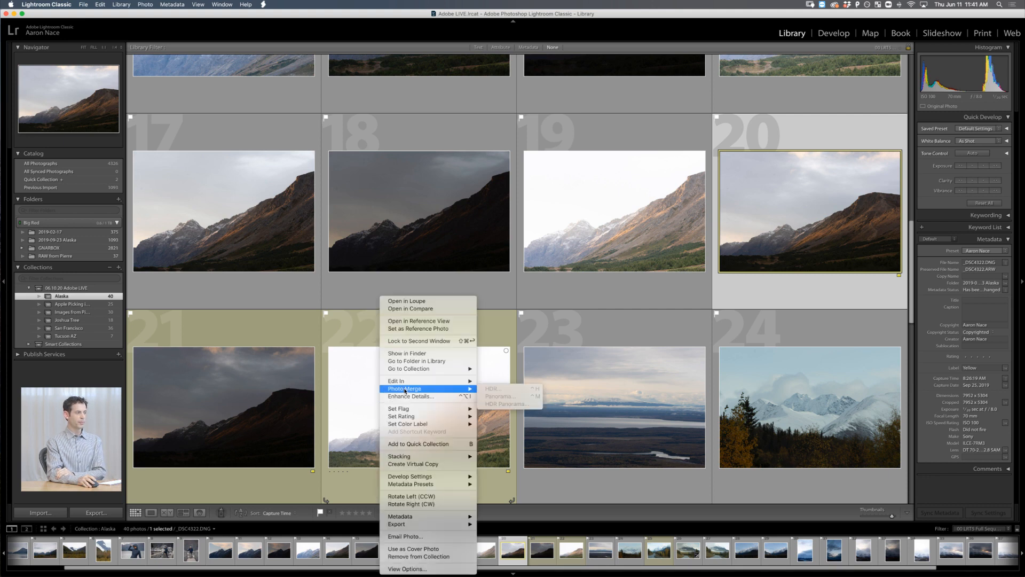
{"action": "left_click", "coordinate": [581, 375]}
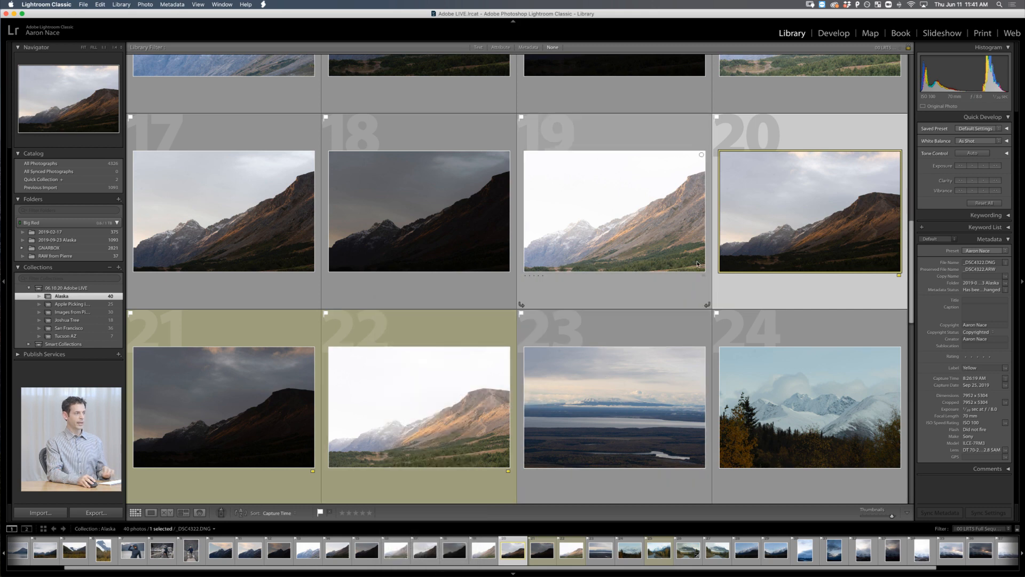
Step: Select the three yellow-labelled bracketed exposures, photos 20 to 22, and start an HDR Photo Merge
{"action": "left_click", "coordinate": [272, 401], "text": "super"}
{"action": "left_click", "coordinate": [374, 399], "text": "super"}
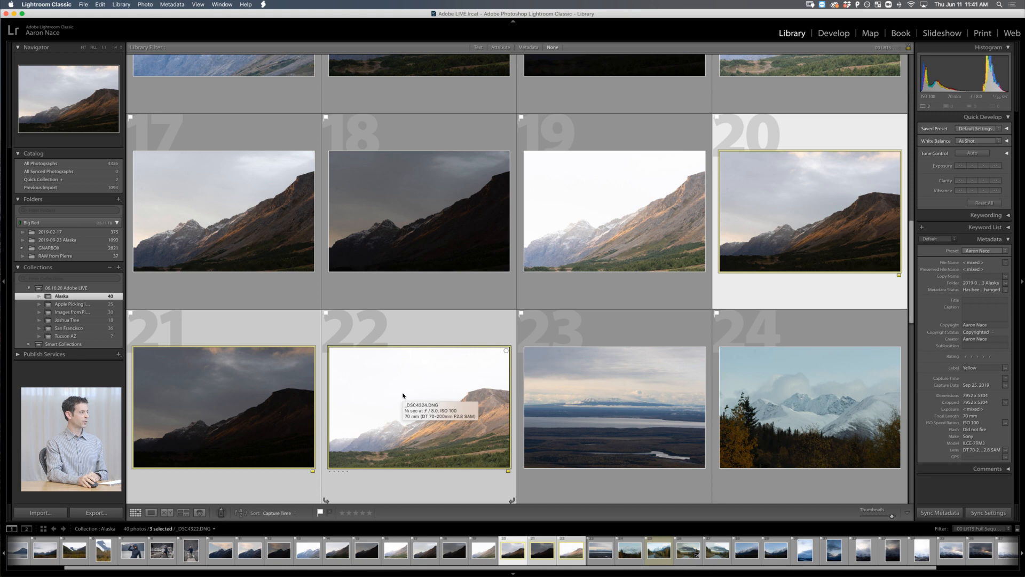
{"action": "scroll", "coordinate": [404, 396], "scroll_direction": "down", "scroll_amount": 2}
{"action": "right_click", "coordinate": [394, 351]}
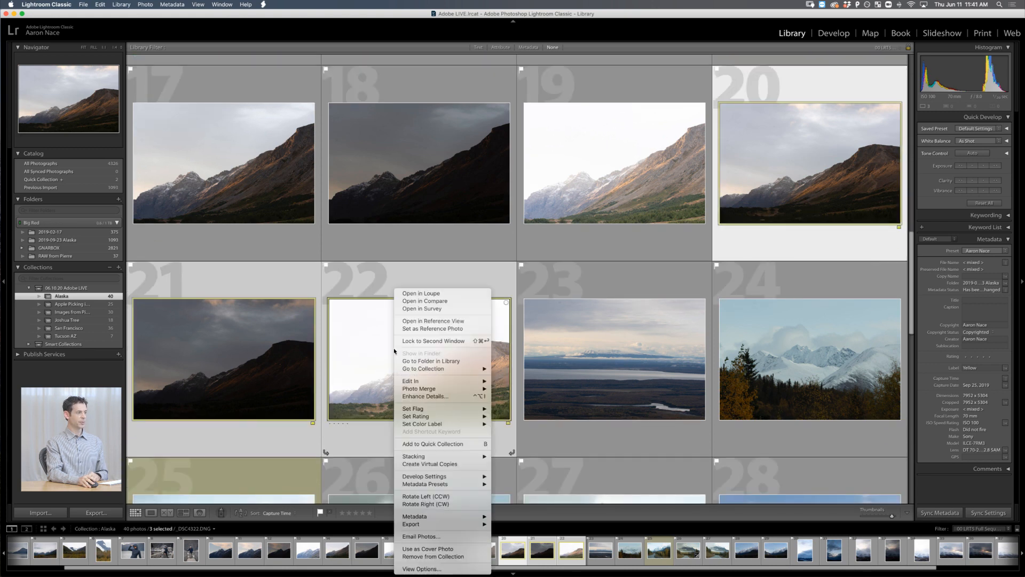
{"action": "mouse_move", "coordinate": [421, 389]}
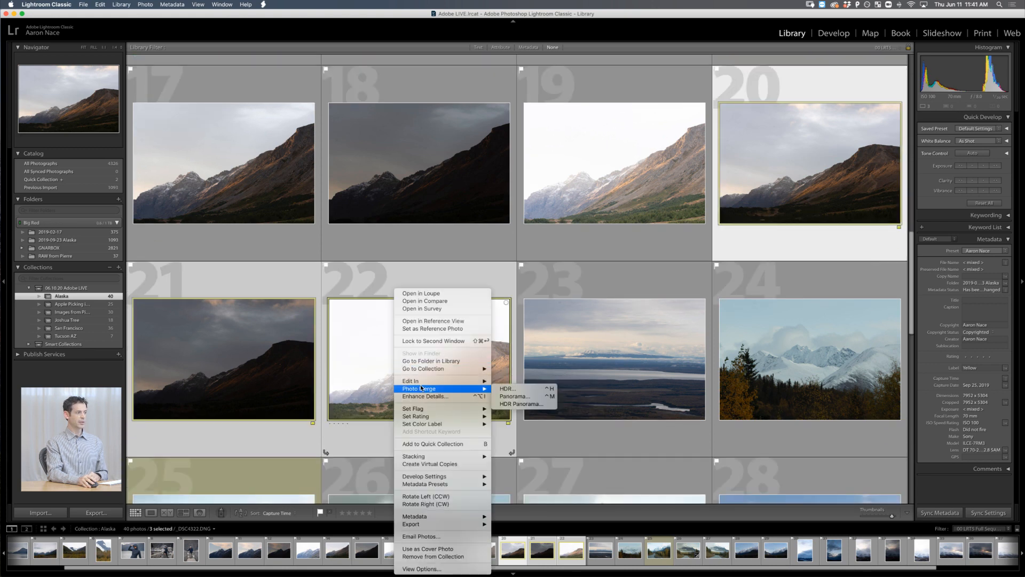
{"action": "left_click", "coordinate": [509, 389]}
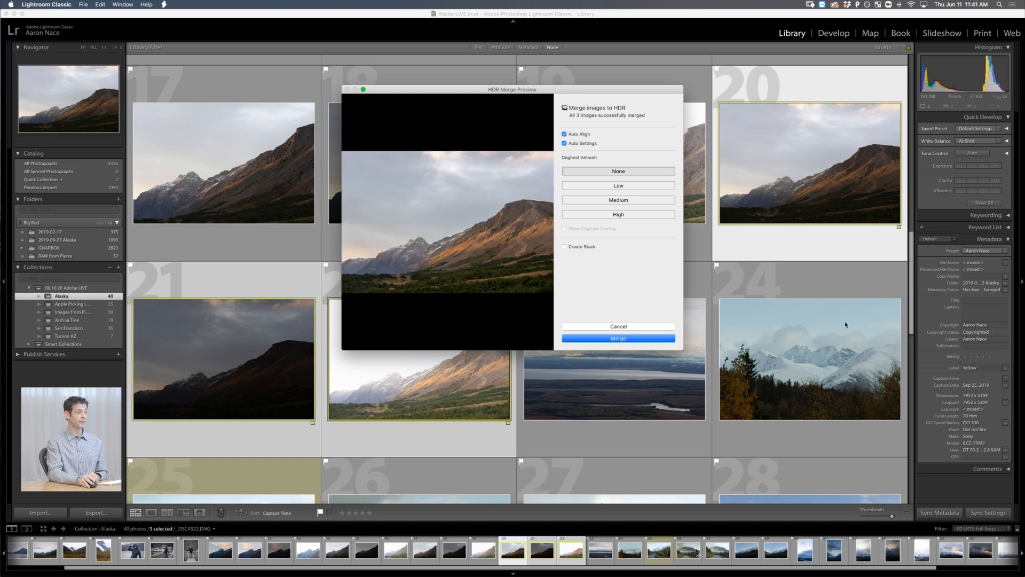
Step: Enlarge the HDR merge preview and merge the exposures with Auto Align and Auto Settings on and the deghost amount at None
{"action": "left_click_drag", "start_coordinate": [686, 352], "coordinate": [925, 433]}
{"action": "left_click_drag", "start_coordinate": [645, 100], "coordinate": [515, 108]}
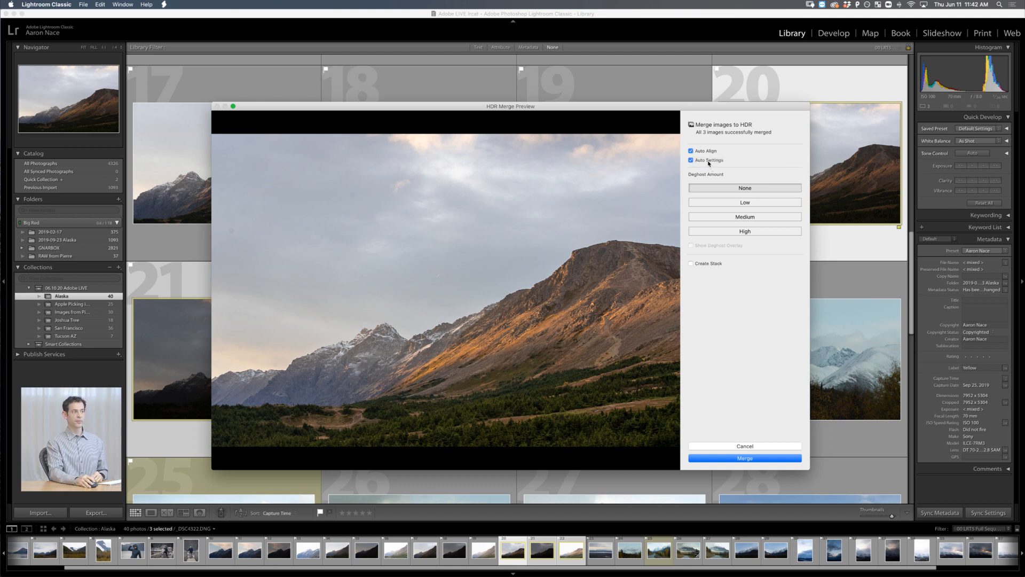
{"action": "left_click", "coordinate": [692, 161]}
{"action": "left_click", "coordinate": [692, 161]}
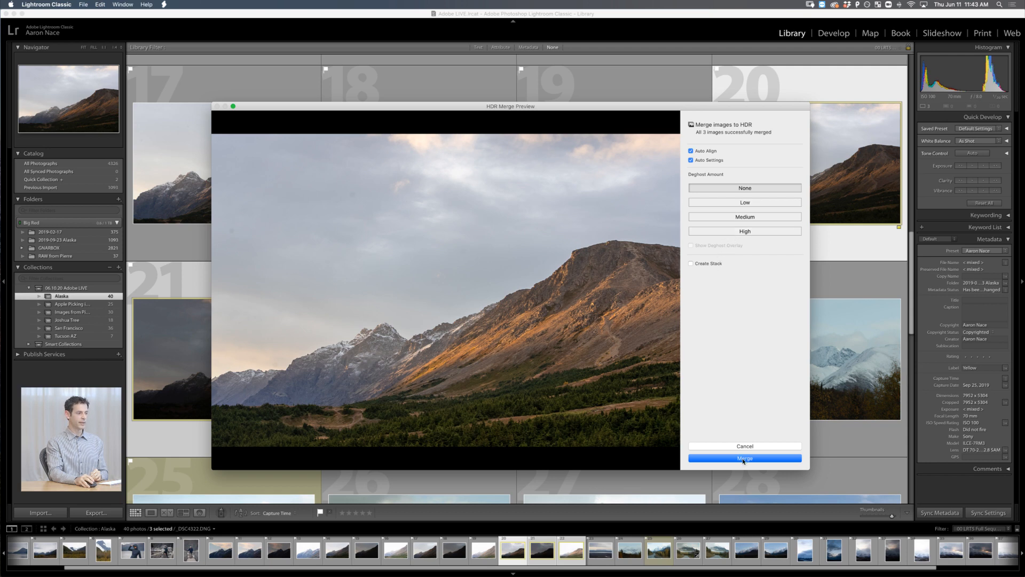
{"action": "left_click", "coordinate": [743, 461]}
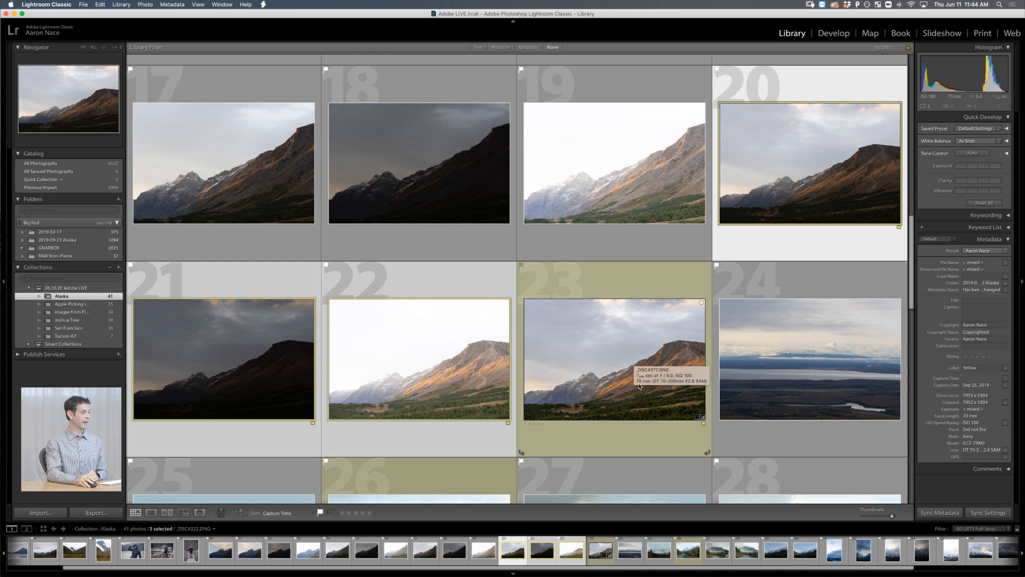
Step: Compare the merged HDR photo with its three source exposures in Survey view, making the HDR photo the active one
{"action": "left_click", "coordinate": [615, 393]}
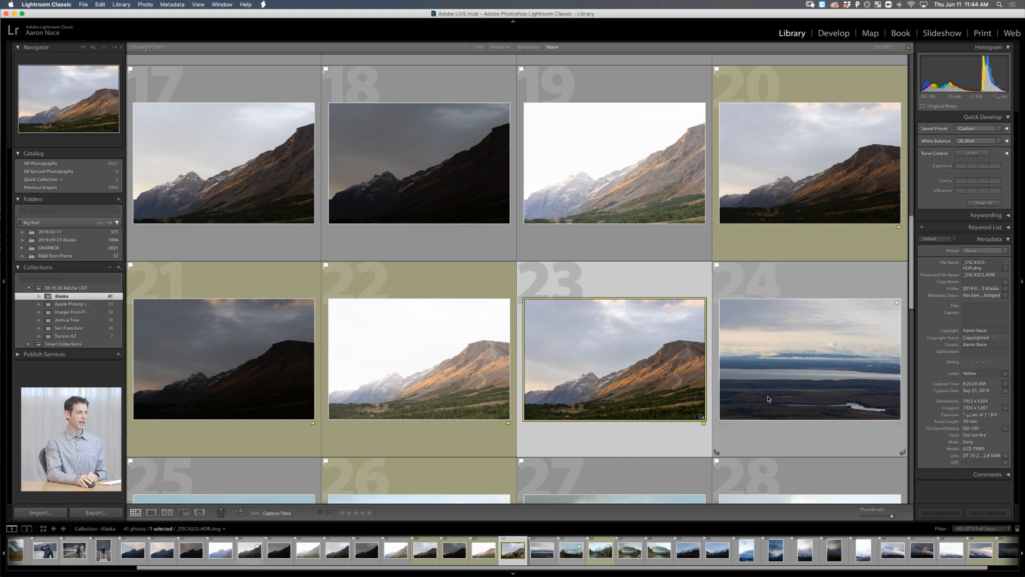
{"action": "left_click", "coordinate": [772, 222]}
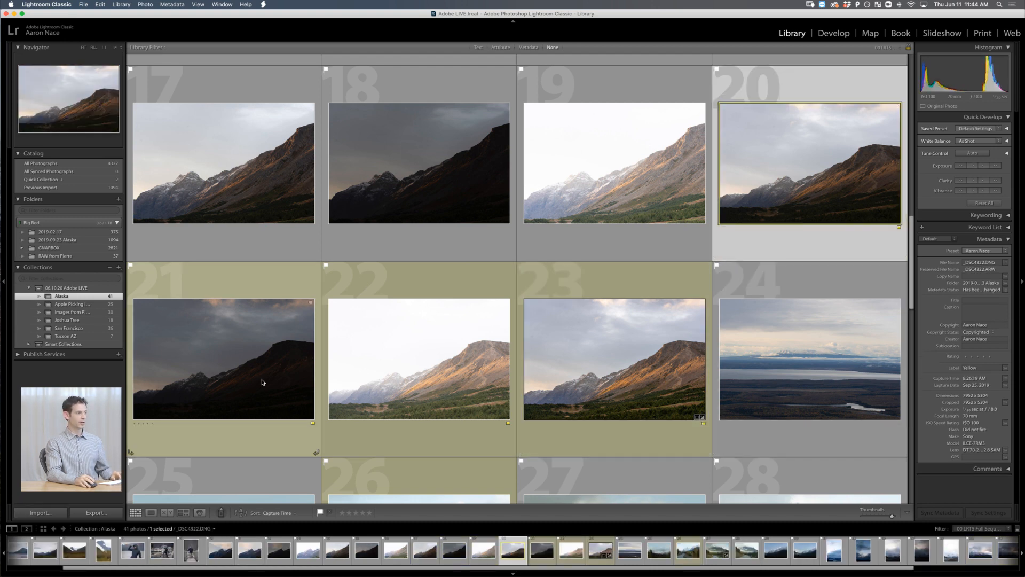
{"action": "left_click", "coordinate": [263, 384], "text": "super"}
{"action": "left_click", "coordinate": [412, 382], "text": "super"}
{"action": "left_click", "coordinate": [658, 383], "text": "super"}
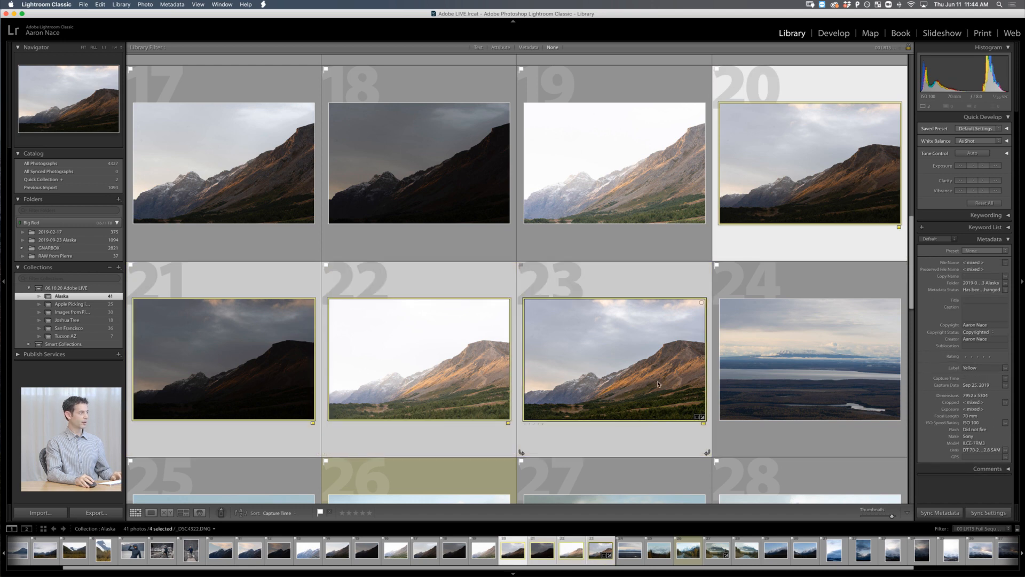
{"action": "key", "text": "n"}
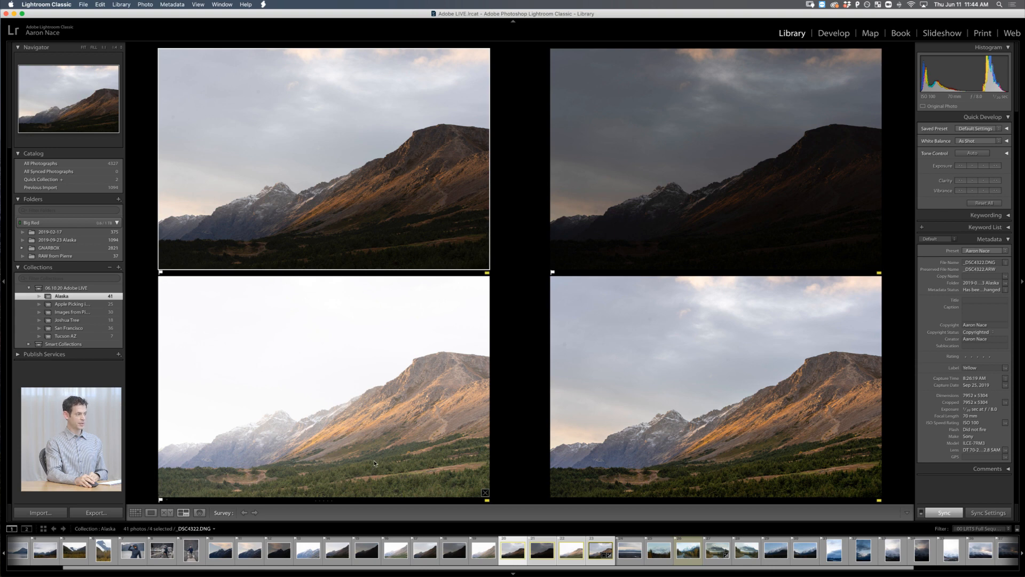
{"action": "left_click", "coordinate": [651, 422]}
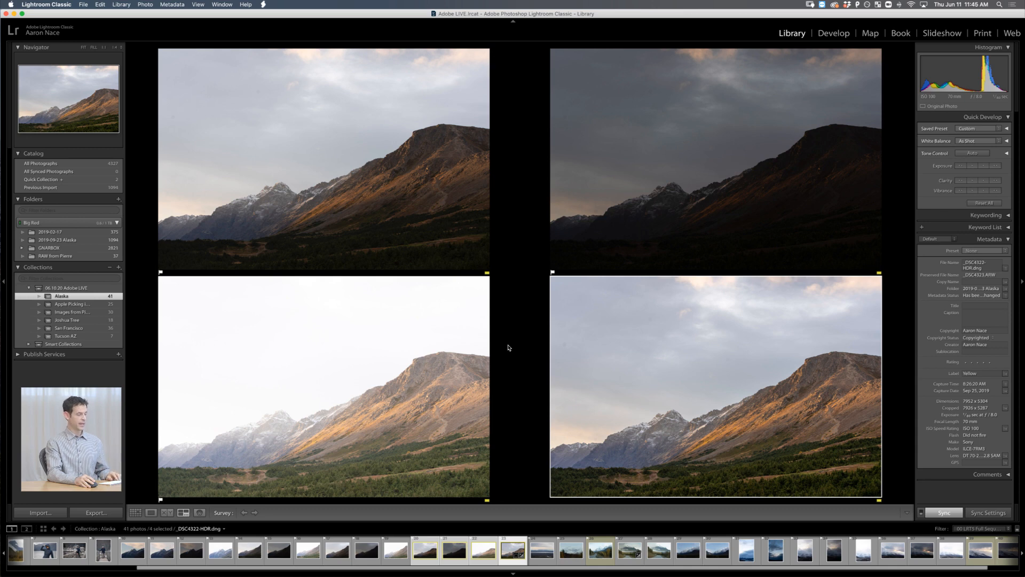
Step: Open the merged HDR photo in Develop and set its Clarity to +20 and Vibrance to +39
{"action": "key", "text": "d"}
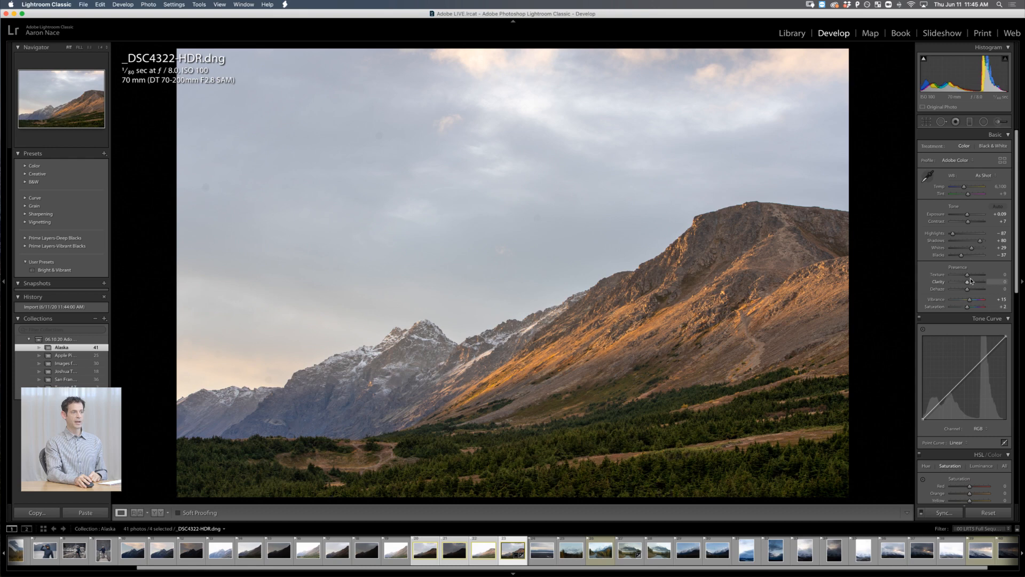
{"action": "left_click_drag", "start_coordinate": [969, 283], "coordinate": [974, 300]}
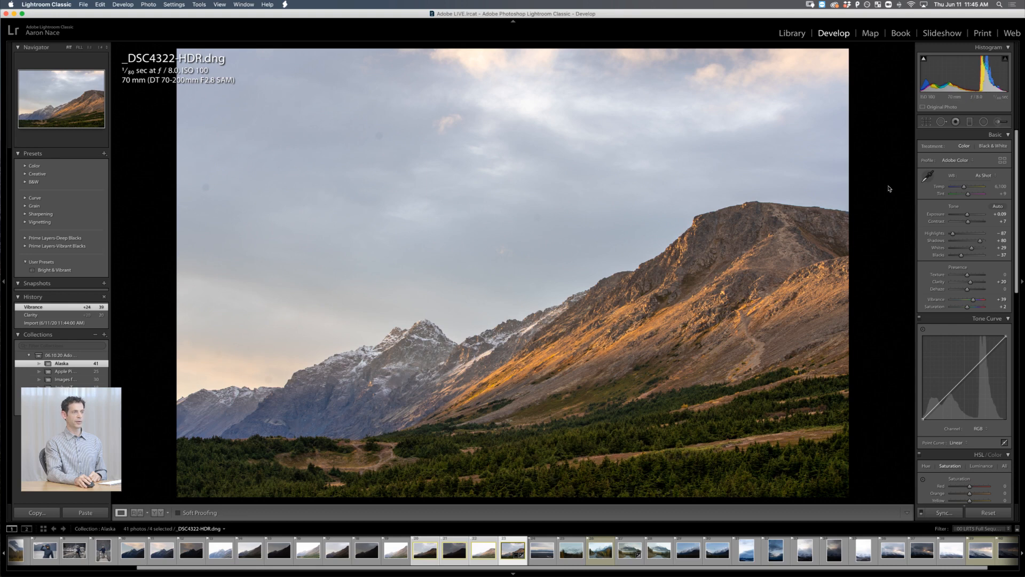
Step: Add a graduated filter diagonally over the sky with Exposure -0.47 and Temp -18
{"action": "left_click", "coordinate": [970, 121]}
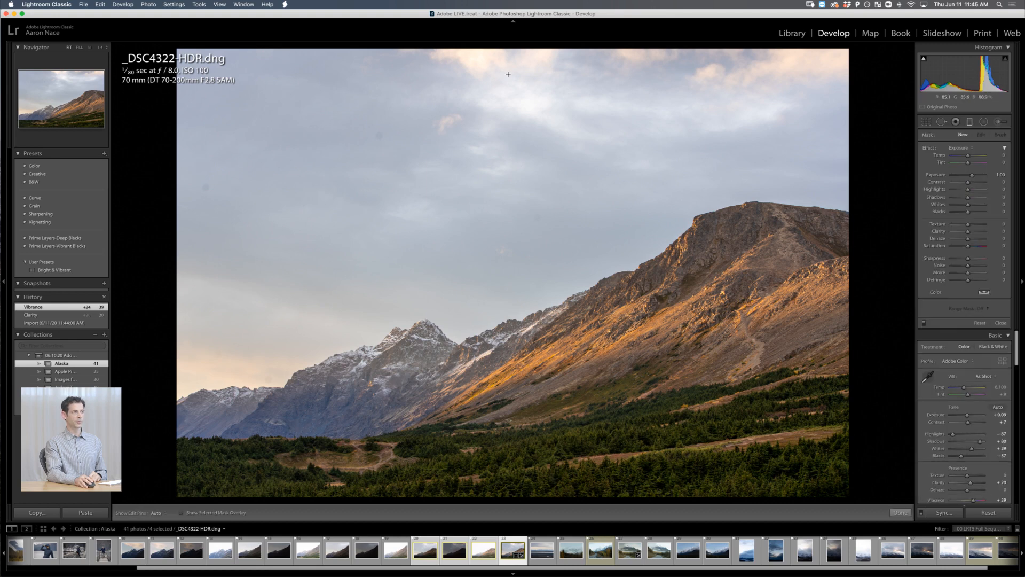
{"action": "left_click_drag", "start_coordinate": [451, 73], "coordinate": [550, 379]}
{"action": "left_click_drag", "start_coordinate": [973, 175], "coordinate": [966, 157]}
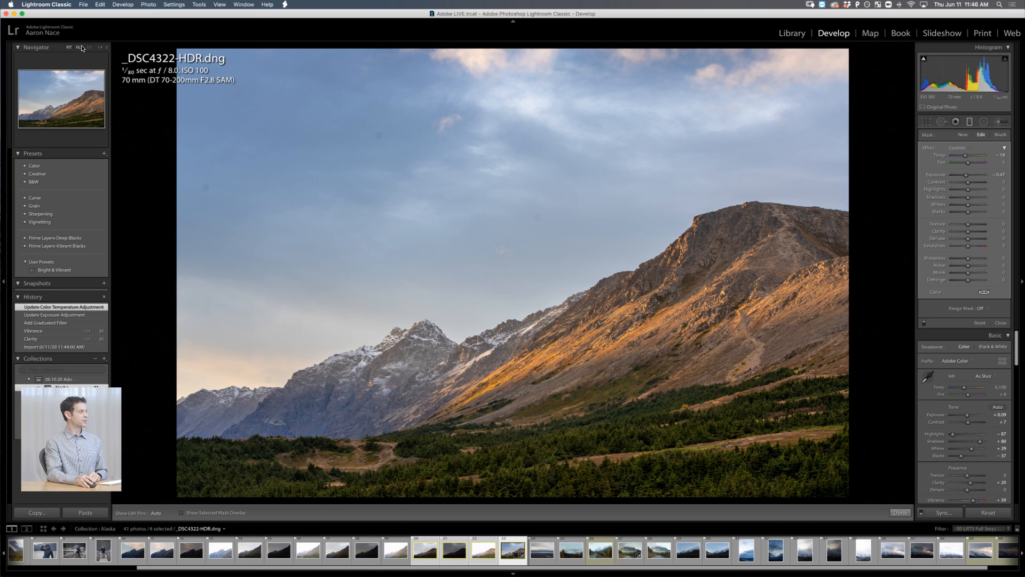
Step: Tilt the graduated filter to follow the mountain slope, shift it toward the sky's upper-left corner, and set its Exposure to -0.31
{"action": "left_click", "coordinate": [99, 47]}
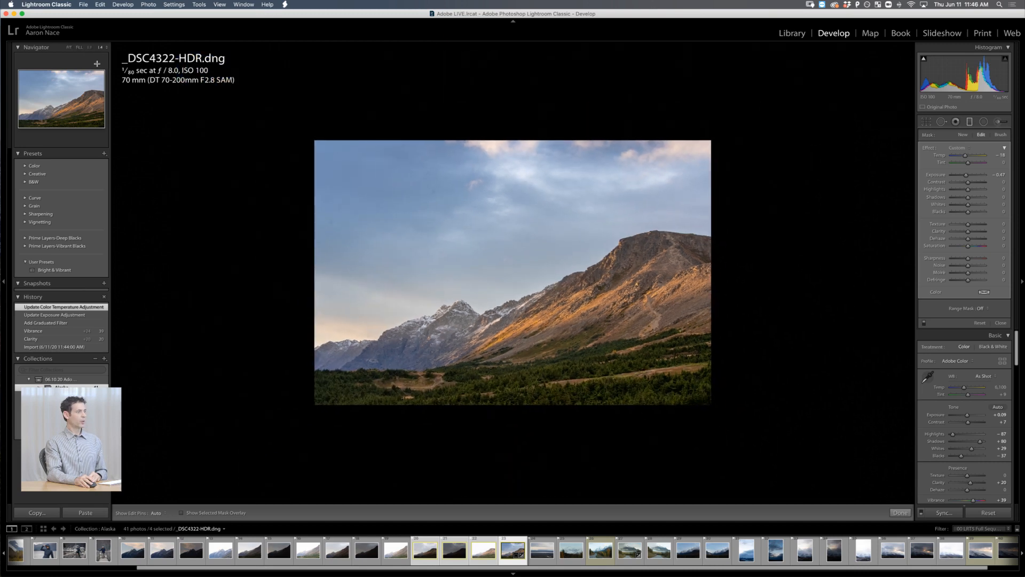
{"action": "left_click_drag", "start_coordinate": [551, 340], "coordinate": [551, 367]}
{"action": "left_click_drag", "start_coordinate": [562, 237], "coordinate": [564, 237]}
{"action": "left_click_drag", "start_coordinate": [581, 365], "coordinate": [557, 334]}
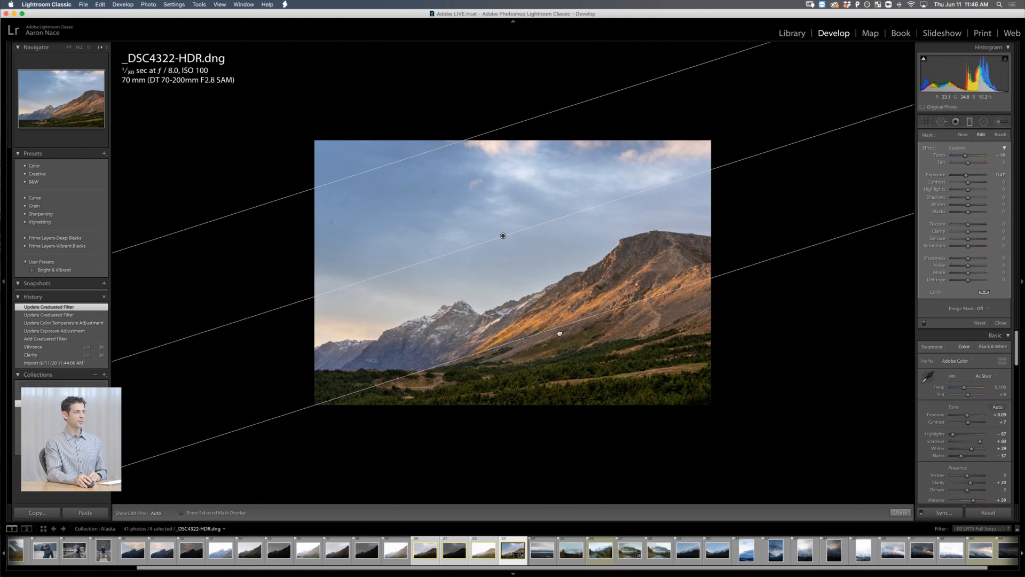
{"action": "left_click_drag", "start_coordinate": [446, 150], "coordinate": [392, 87]}
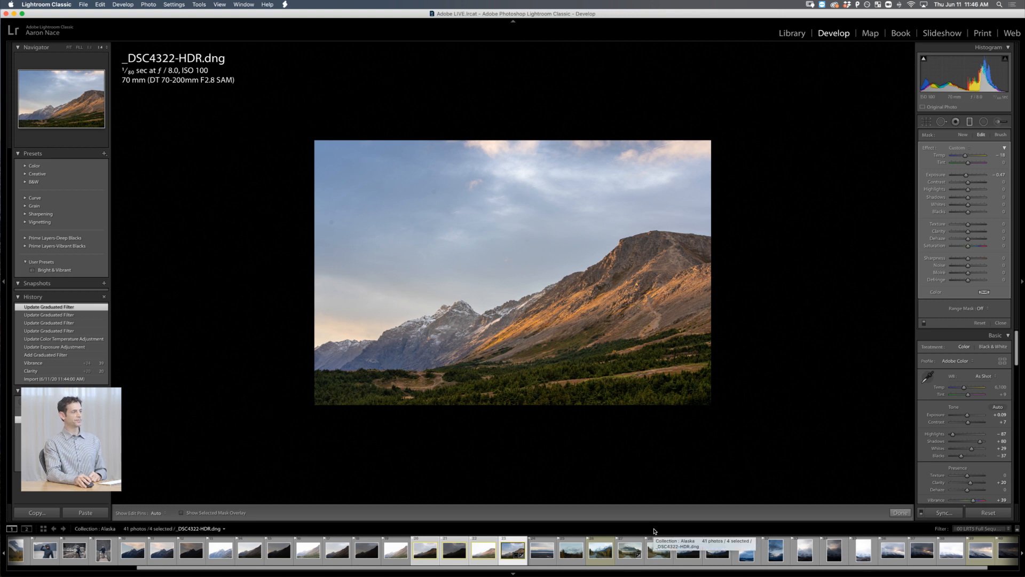
{"action": "left_click_drag", "start_coordinate": [966, 175], "coordinate": [966, 174]}
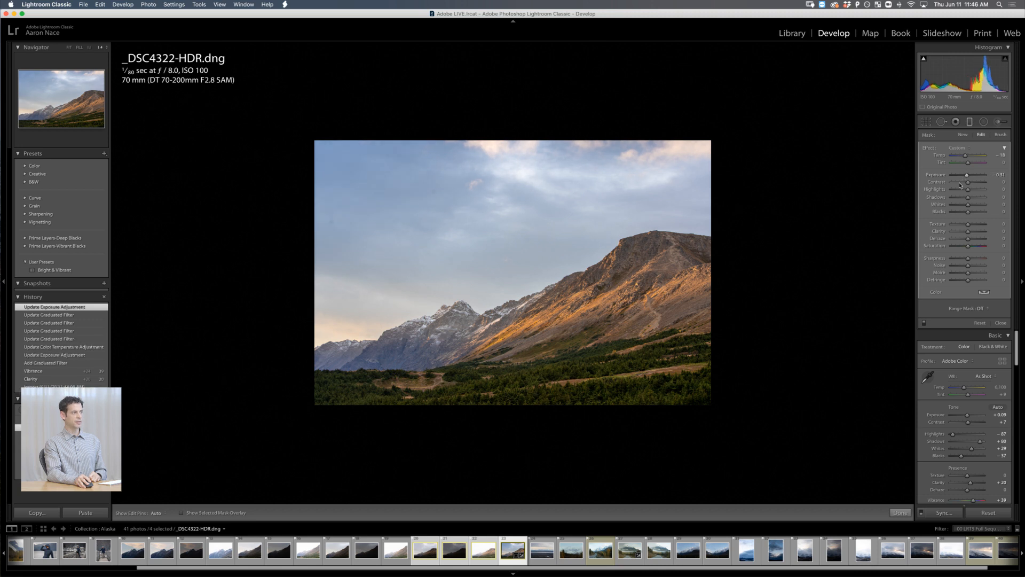
{"action": "left_click_drag", "start_coordinate": [521, 348], "coordinate": [489, 301]}
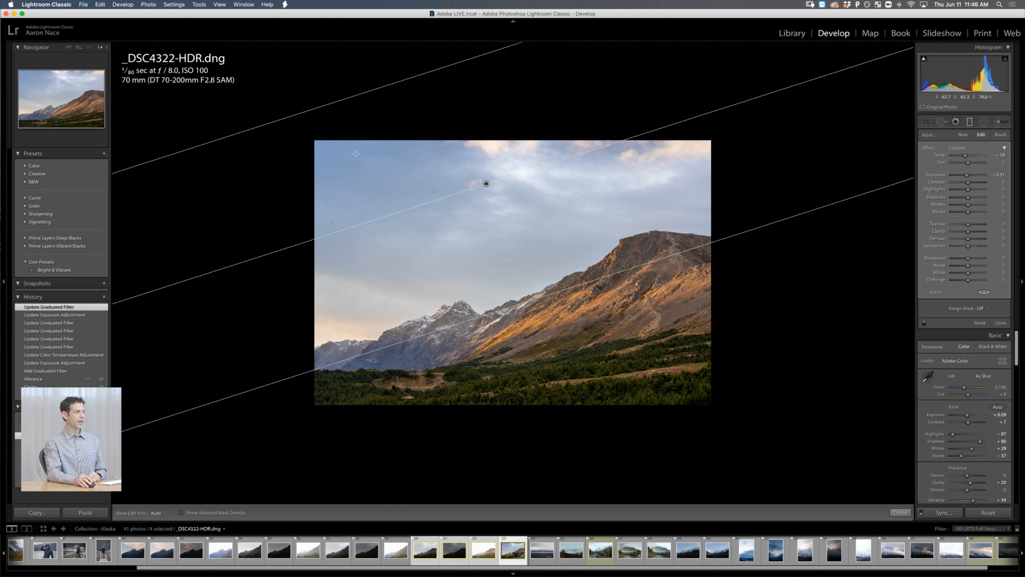
{"action": "left_click", "coordinate": [971, 123]}
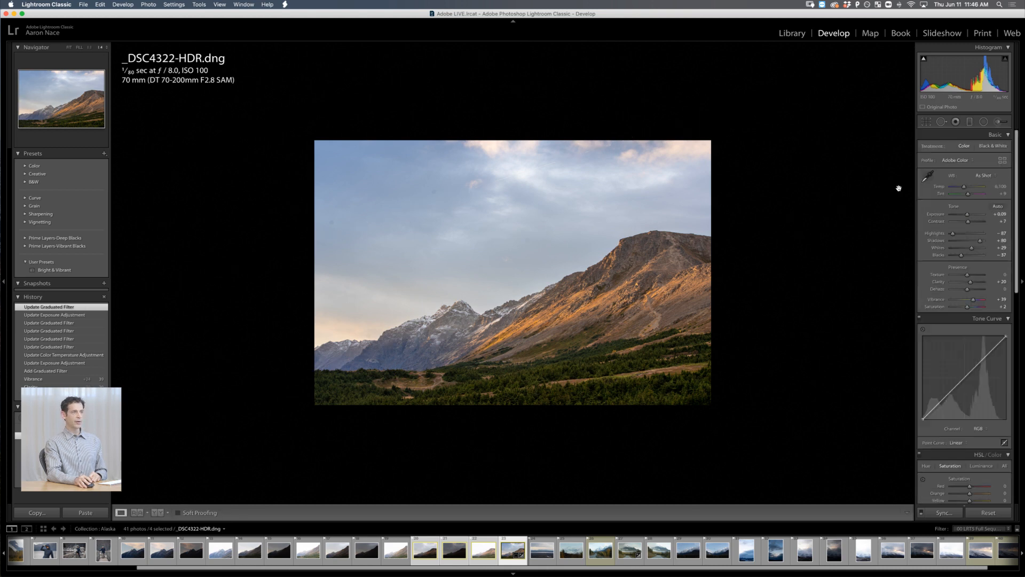
Step: Inspect the sky at 1:1 and heal the two dust spots in its upper-left area with Spot Removal
{"action": "left_click", "coordinate": [68, 47]}
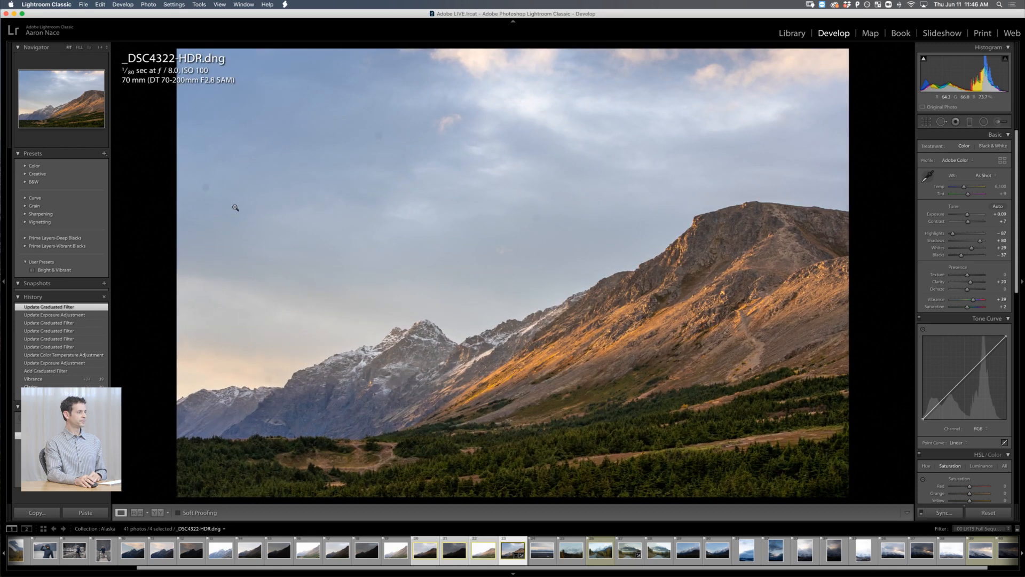
{"action": "left_click", "coordinate": [379, 143]}
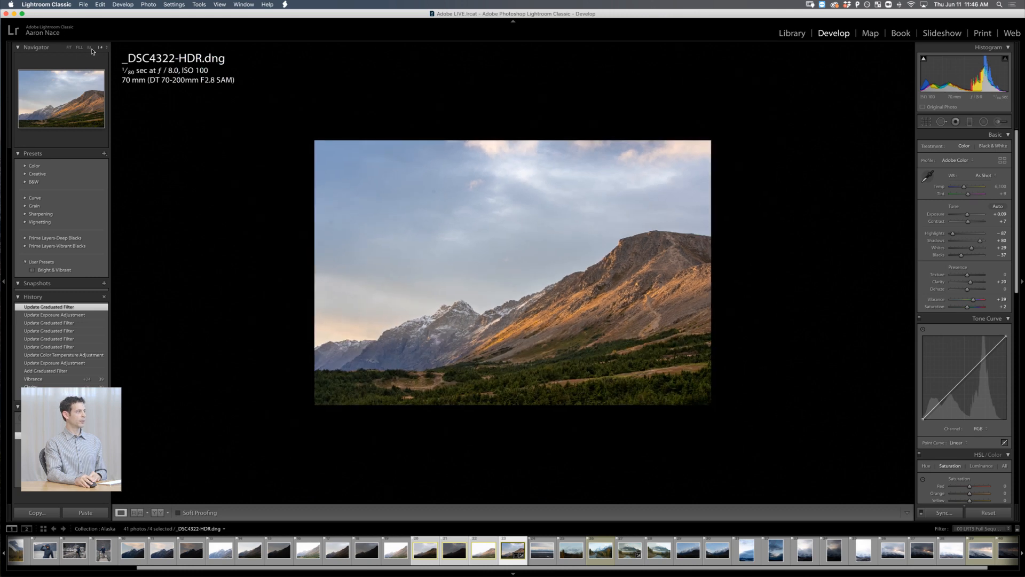
{"action": "left_click", "coordinate": [91, 49]}
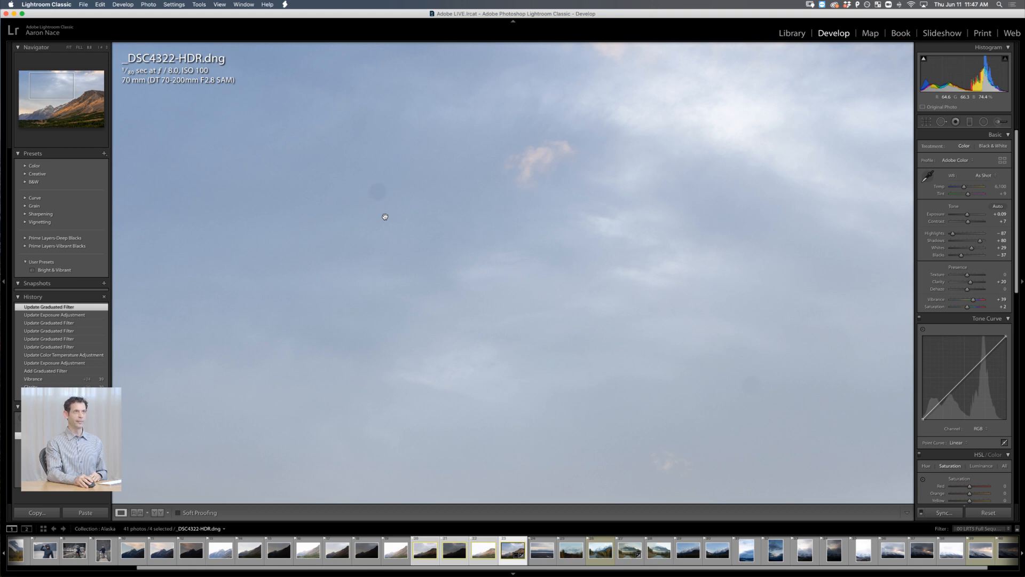
{"action": "left_click_drag", "start_coordinate": [385, 216], "coordinate": [615, 223]}
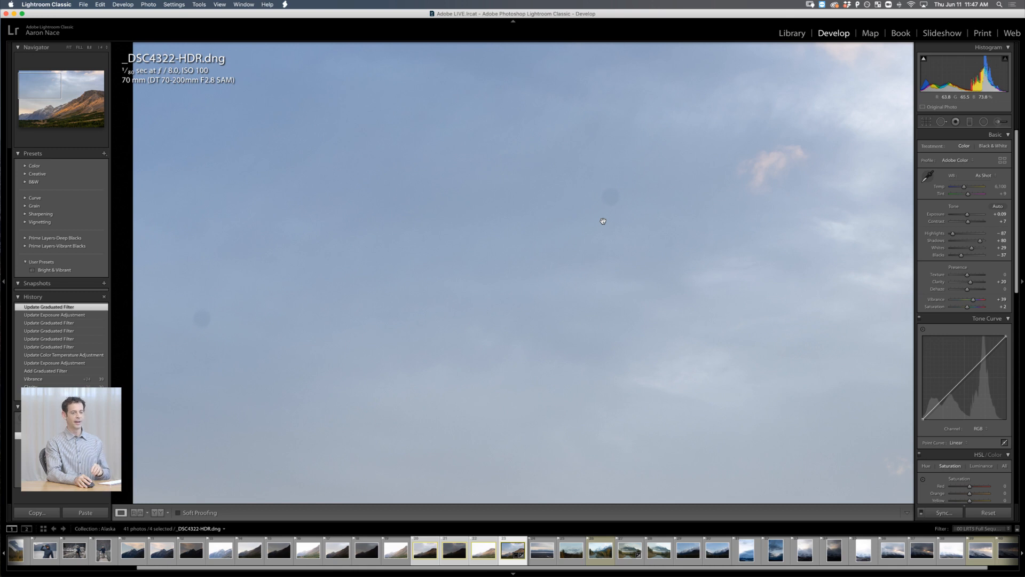
{"action": "left_click_drag", "start_coordinate": [603, 223], "coordinate": [563, 224]}
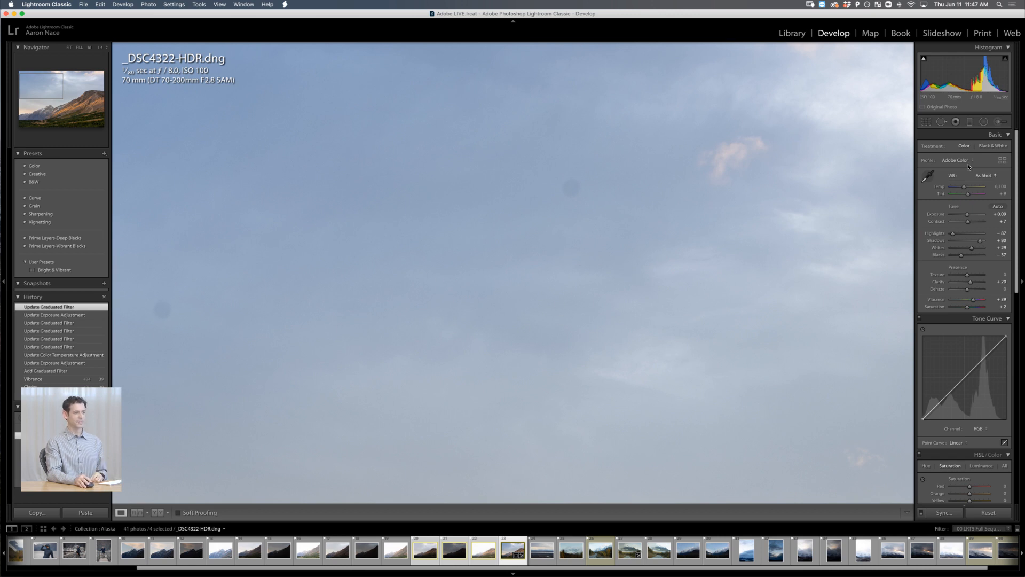
{"action": "left_click", "coordinate": [942, 122]}
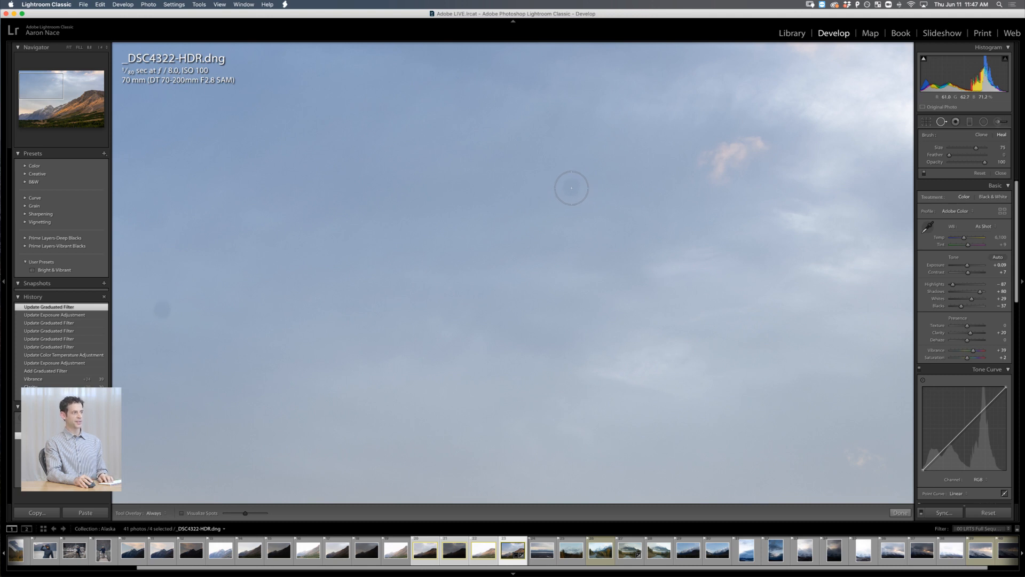
{"action": "left_click", "coordinate": [571, 188]}
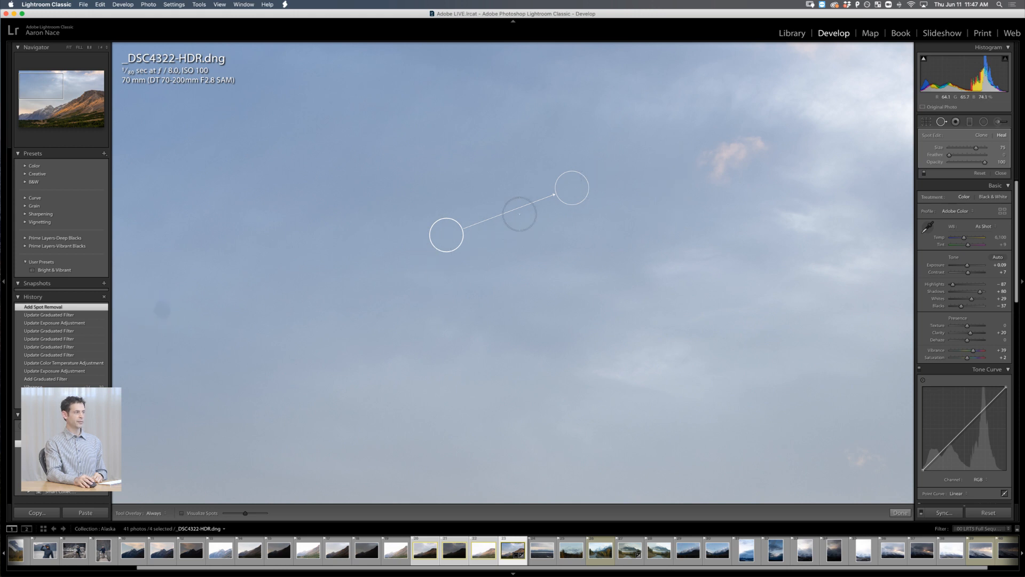
{"action": "left_click", "coordinate": [162, 310]}
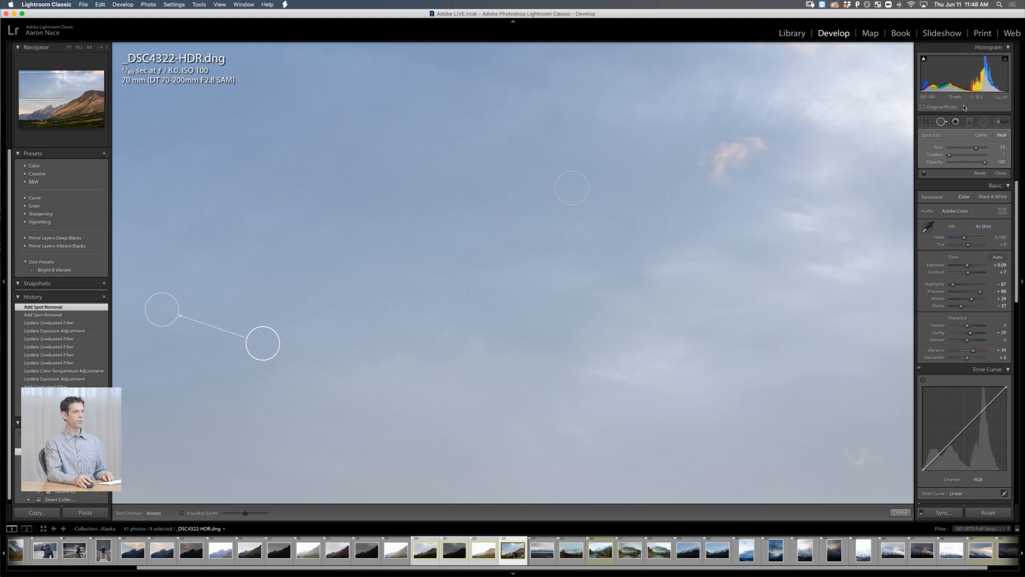
{"action": "left_click", "coordinate": [939, 124]}
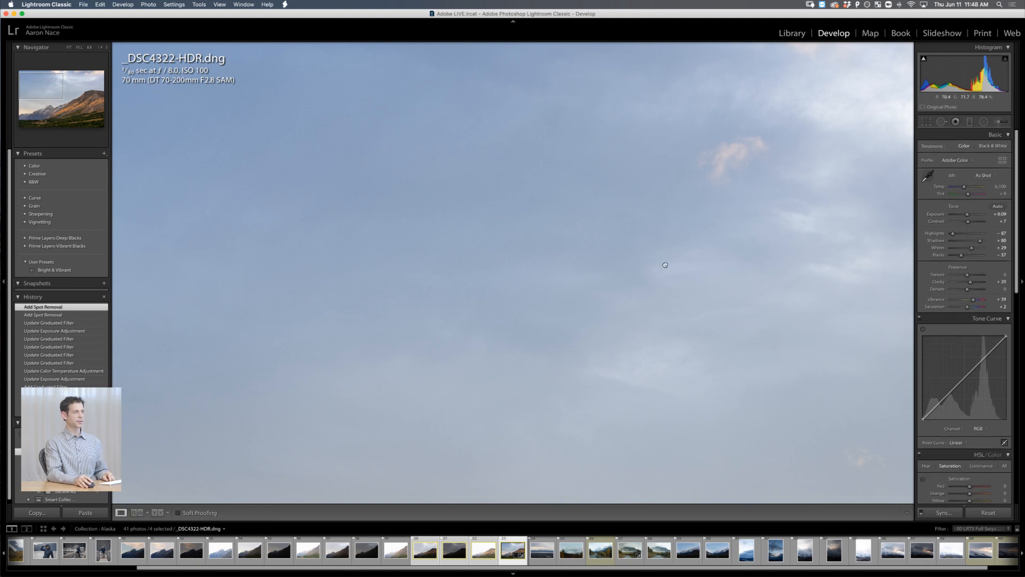
Step: Heal the dust spot in the middle of the sky, above the slope between the two peaks
{"action": "left_click", "coordinate": [665, 262]}
{"action": "left_click", "coordinate": [581, 277]}
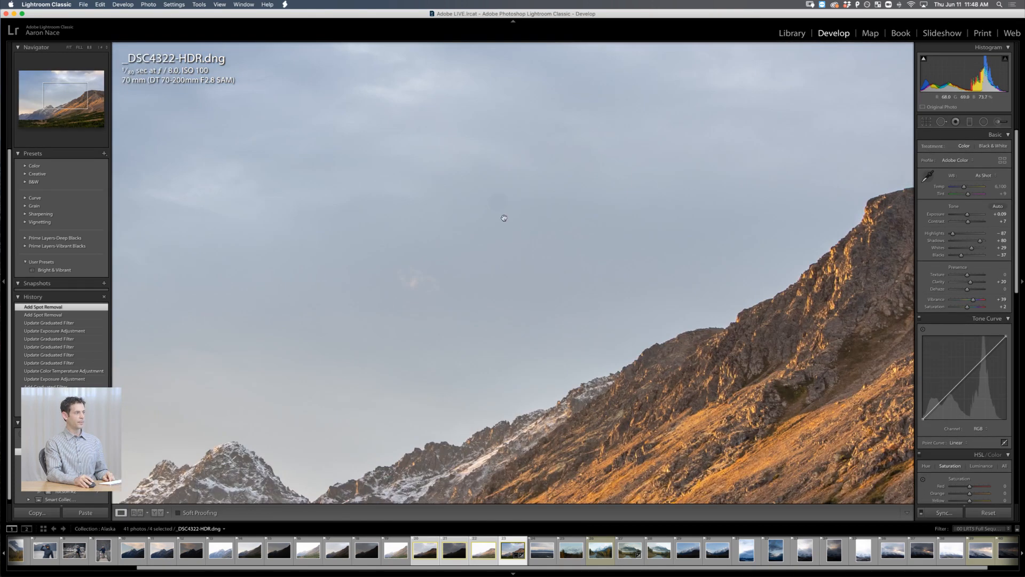
{"action": "left_click", "coordinate": [943, 122]}
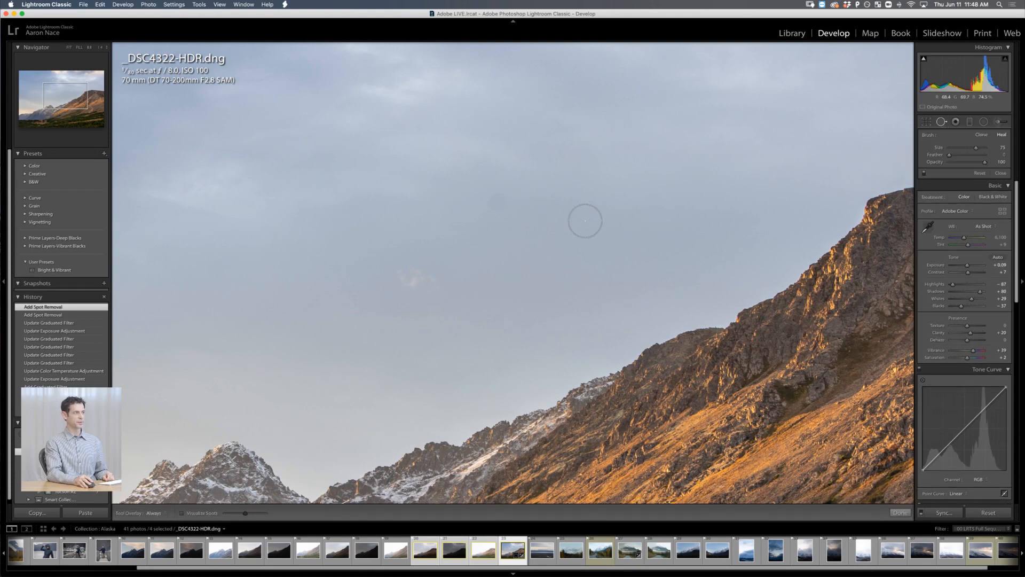
{"action": "left_click", "coordinate": [497, 201]}
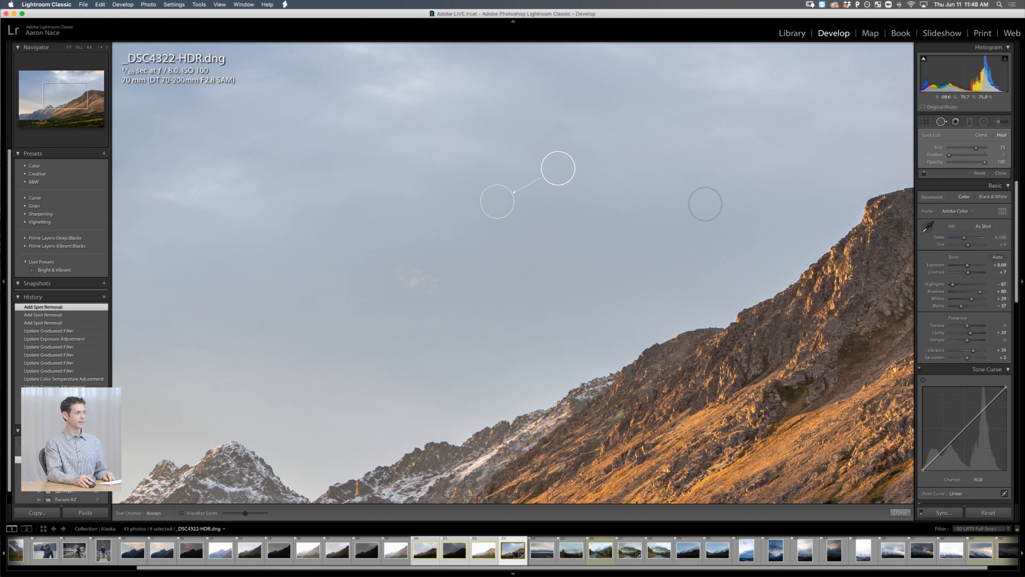
Step: Check the upper sky, and with a slightly smaller brush heal the two dust spots in the warm sky above the far-left ridge
{"action": "left_click_drag", "start_coordinate": [713, 203], "coordinate": [350, 442]}
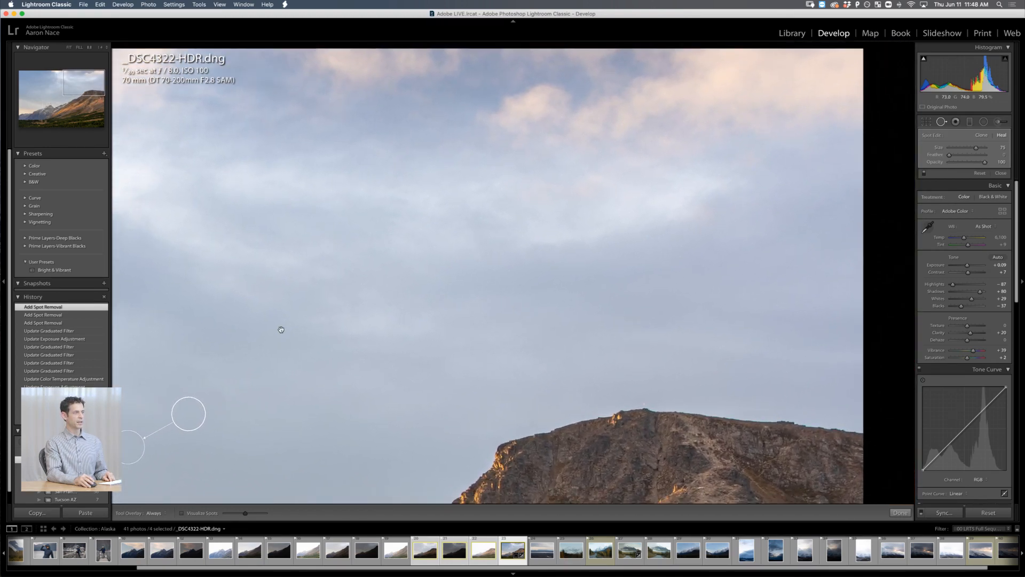
{"action": "left_click_drag", "start_coordinate": [261, 324], "coordinate": [709, 333]}
{"action": "left_click_drag", "start_coordinate": [283, 321], "coordinate": [715, 245]}
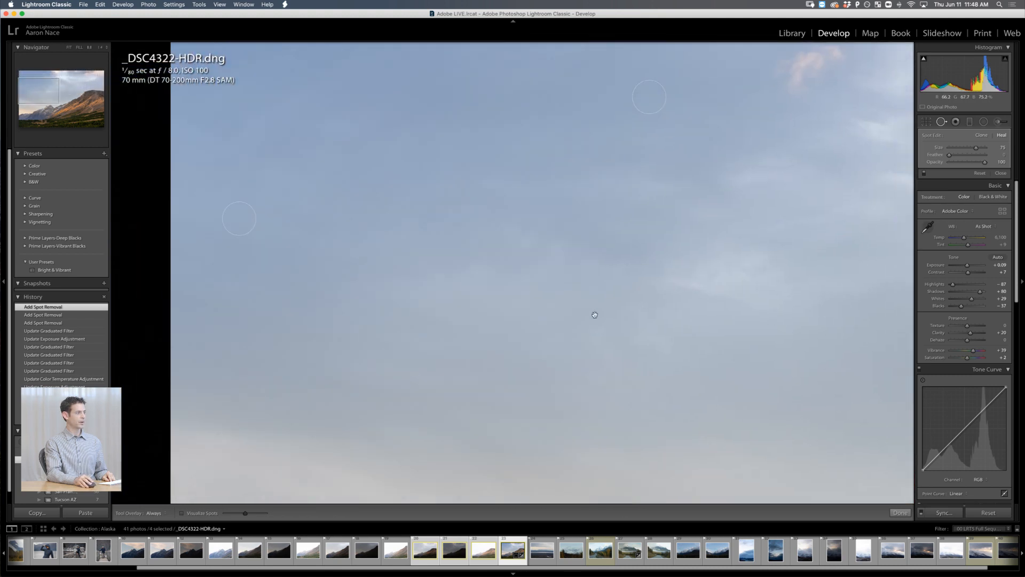
{"action": "scroll", "coordinate": [629, 267], "scroll_direction": "down", "scroll_amount": 10}
{"action": "scroll", "coordinate": [601, 323], "scroll_direction": "down", "scroll_amount": 3}
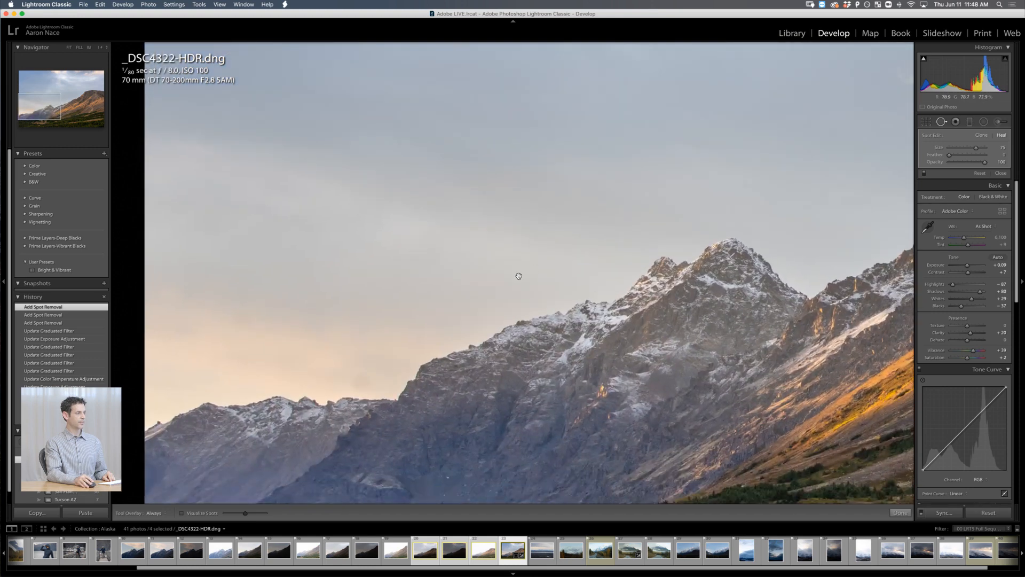
{"action": "key", "text": "["}
{"action": "left_click", "coordinate": [245, 322]}
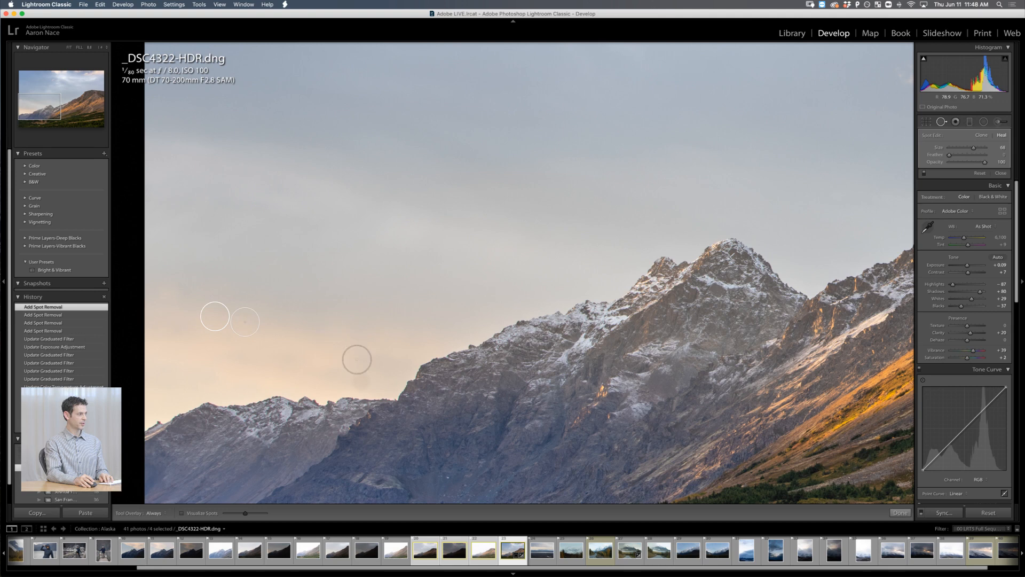
{"action": "left_click", "coordinate": [362, 381]}
Step: Check the rest of the sky for remaining dust spots, close Spot Removal, and show the whole photo
{"action": "left_click_drag", "start_coordinate": [645, 286], "coordinate": [340, 377]}
{"action": "left_click_drag", "start_coordinate": [521, 303], "coordinate": [403, 391]}
{"action": "left_click_drag", "start_coordinate": [468, 336], "coordinate": [335, 421]}
{"action": "left_click_drag", "start_coordinate": [498, 358], "coordinate": [1024, 407]}
{"action": "left_click_drag", "start_coordinate": [631, 394], "coordinate": [755, 258]}
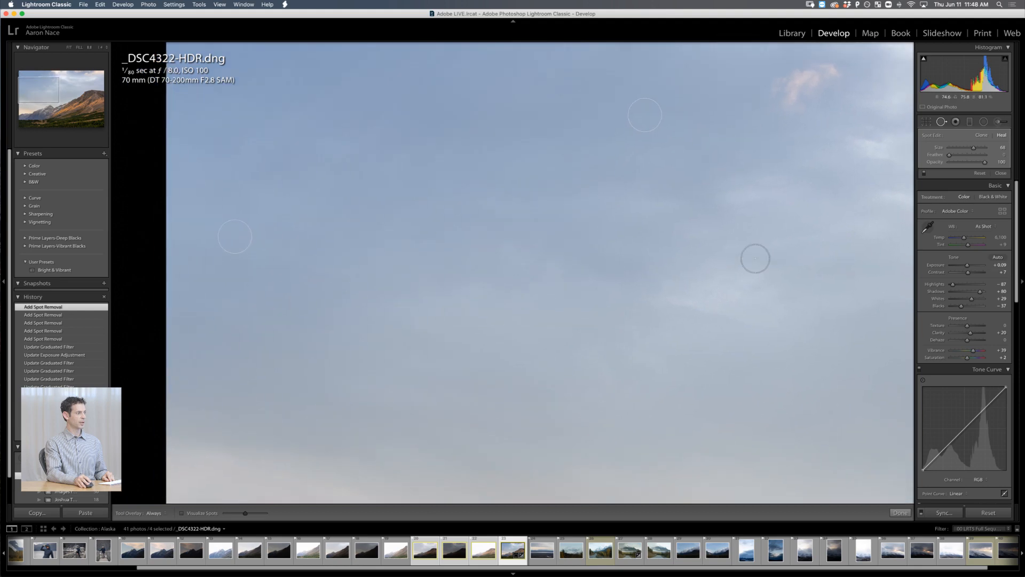
{"action": "left_click", "coordinate": [941, 122]}
{"action": "left_click", "coordinate": [661, 363]}
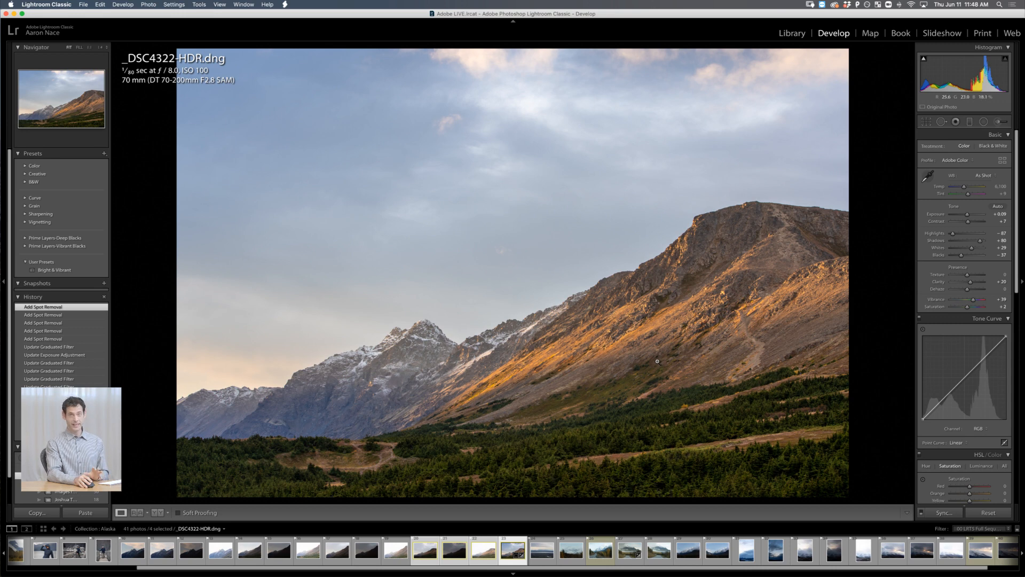
Step: Return to the Alaska grid, find the yellow-labelled snowy mountain bracket at the end, and view photos 39 and 40 in Loupe view
{"action": "key", "text": "g"}
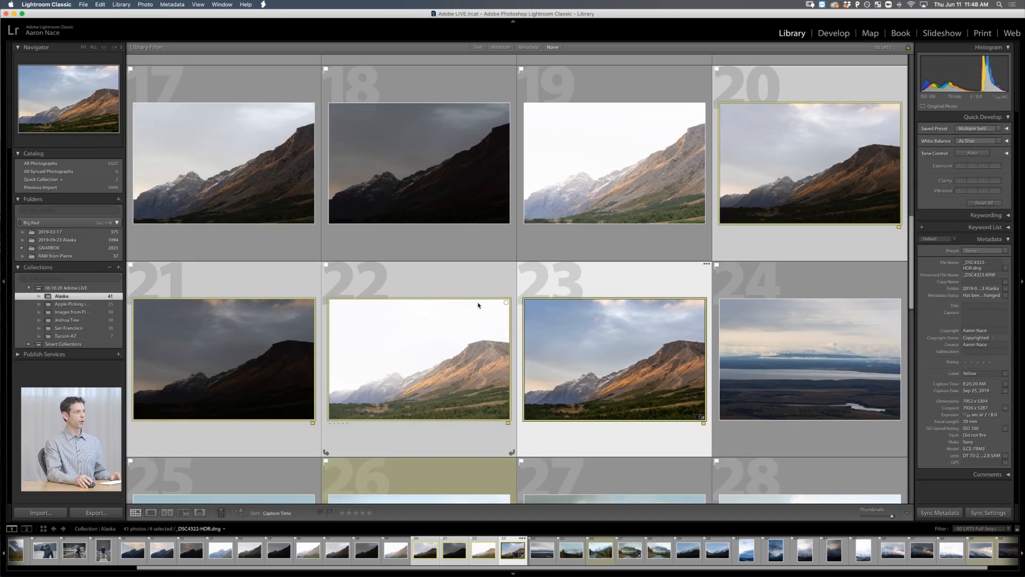
{"action": "scroll", "coordinate": [488, 313], "scroll_direction": "down", "scroll_amount": 5}
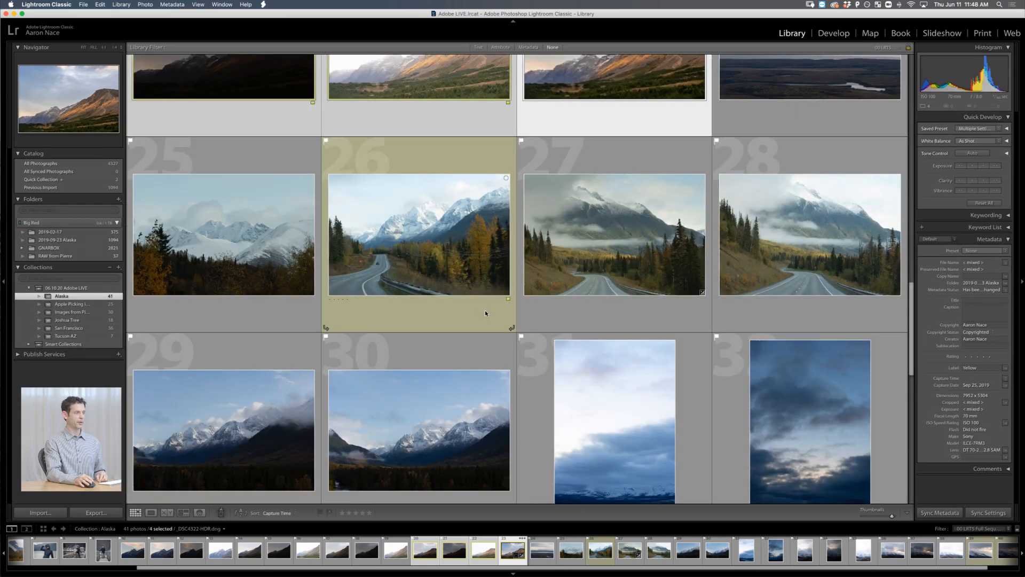
{"action": "scroll", "coordinate": [485, 313], "scroll_direction": "down", "scroll_amount": 3}
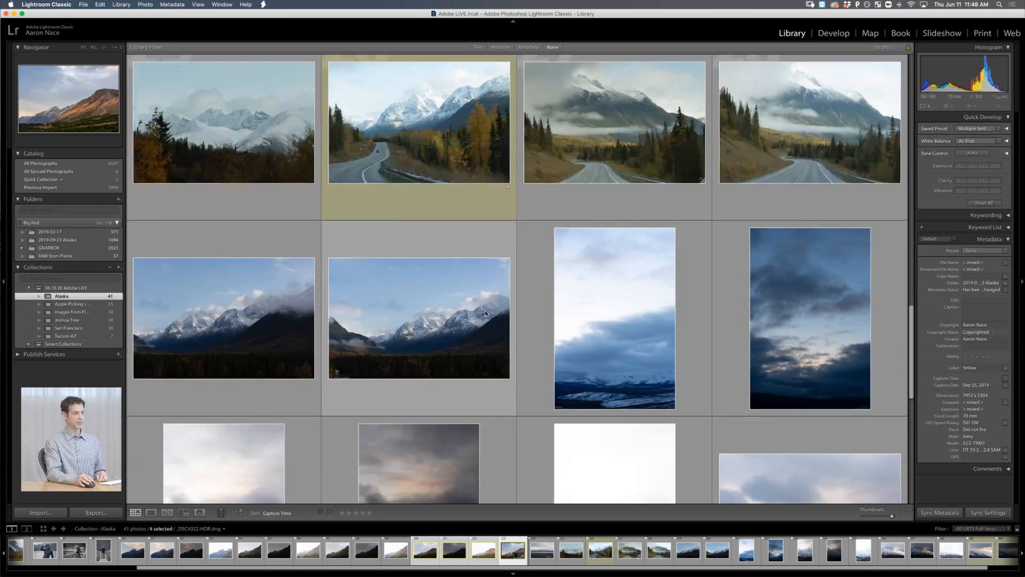
{"action": "scroll", "coordinate": [485, 313], "scroll_direction": "down", "scroll_amount": 4}
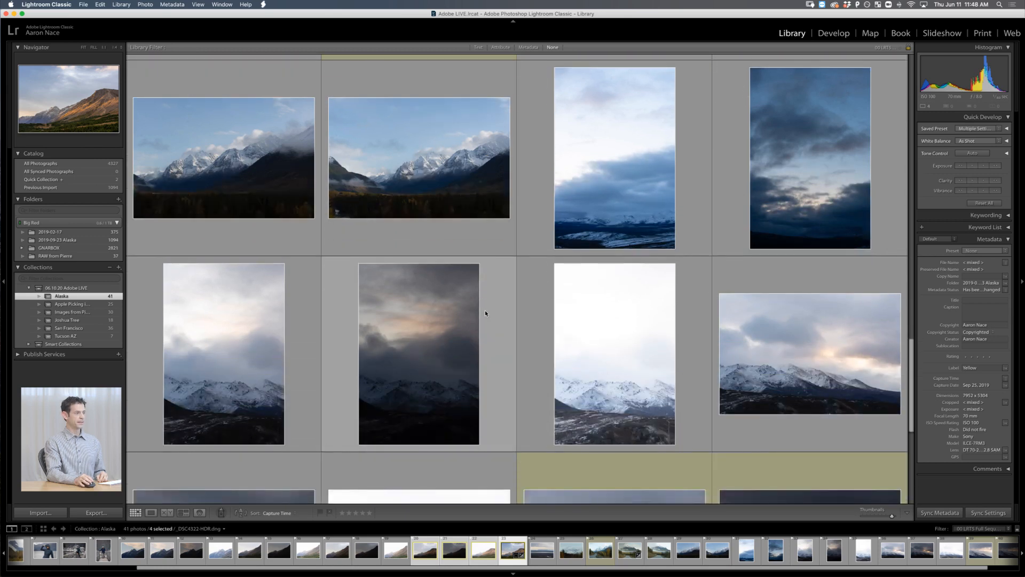
{"action": "scroll", "coordinate": [485, 309], "scroll_direction": "down", "scroll_amount": 5}
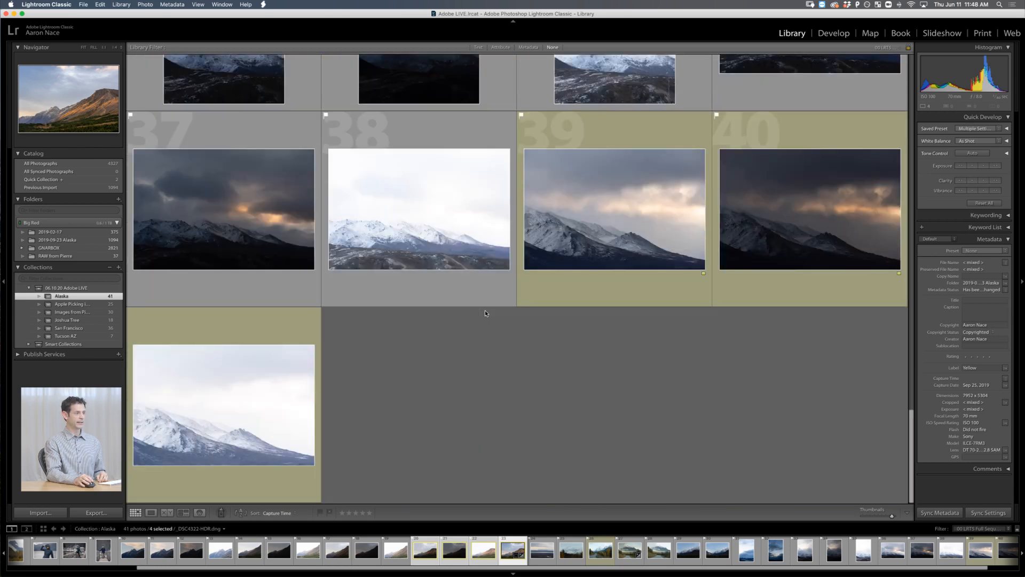
{"action": "left_click", "coordinate": [612, 226]}
{"action": "double_click", "coordinate": [612, 225]}
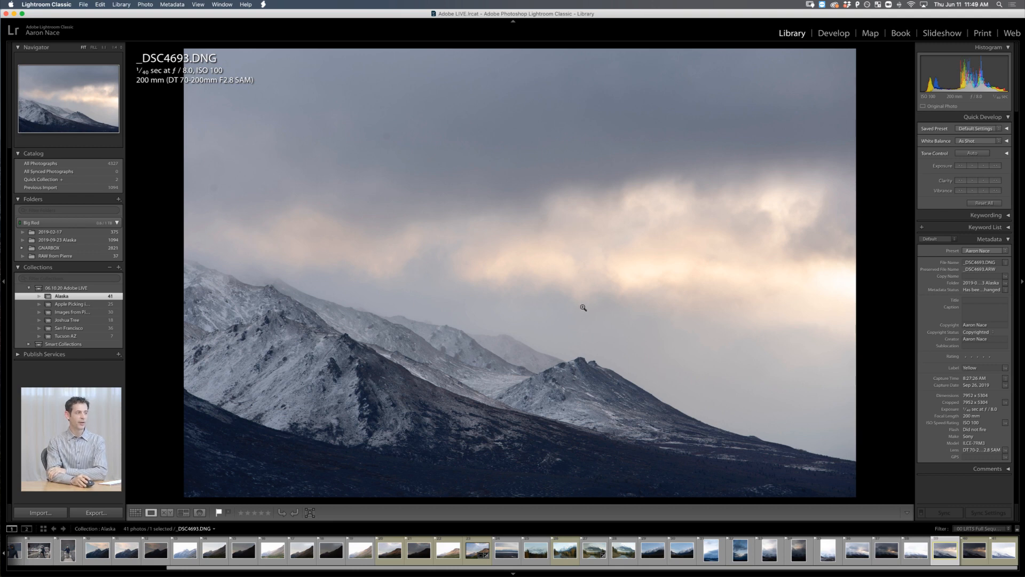
{"action": "left_click", "coordinate": [975, 550]}
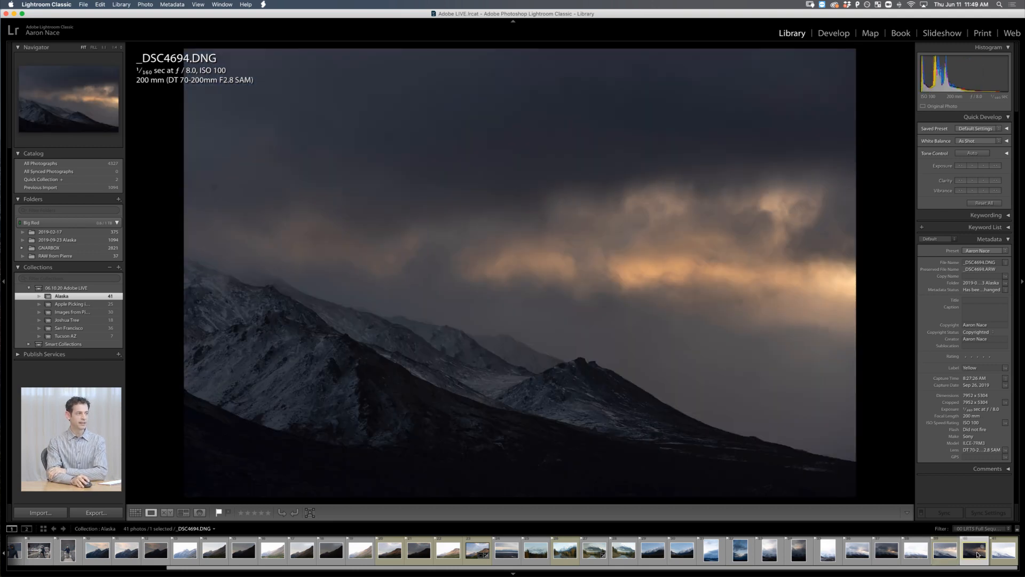
Step: Compare photos 39, 40 and 41 of the snowy mountain bracket in Loupe view, and return to the grid
{"action": "left_click", "coordinate": [1005, 555]}
{"action": "left_click", "coordinate": [971, 556]}
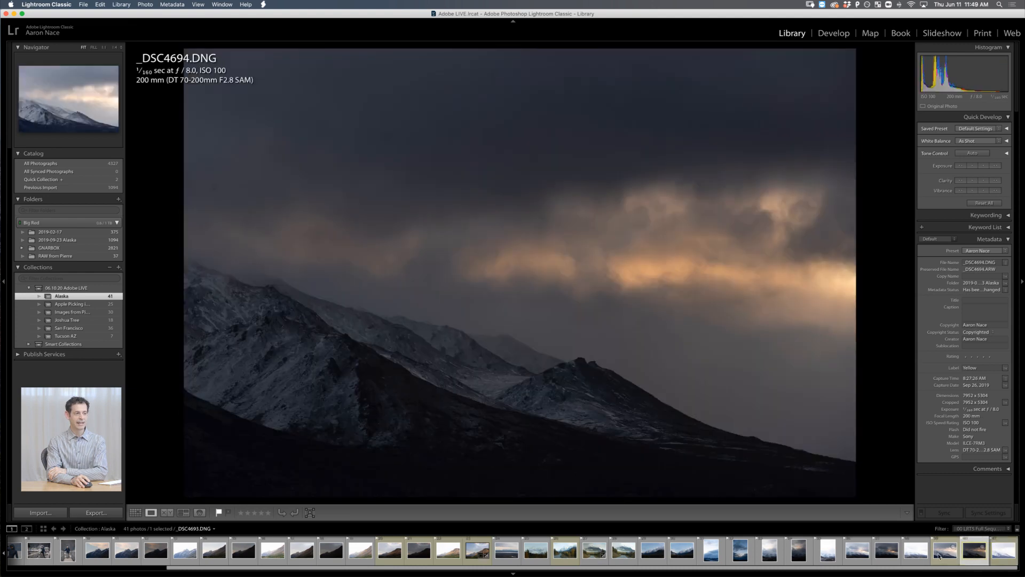
{"action": "left_click", "coordinate": [943, 556]}
{"action": "left_click", "coordinate": [968, 556]}
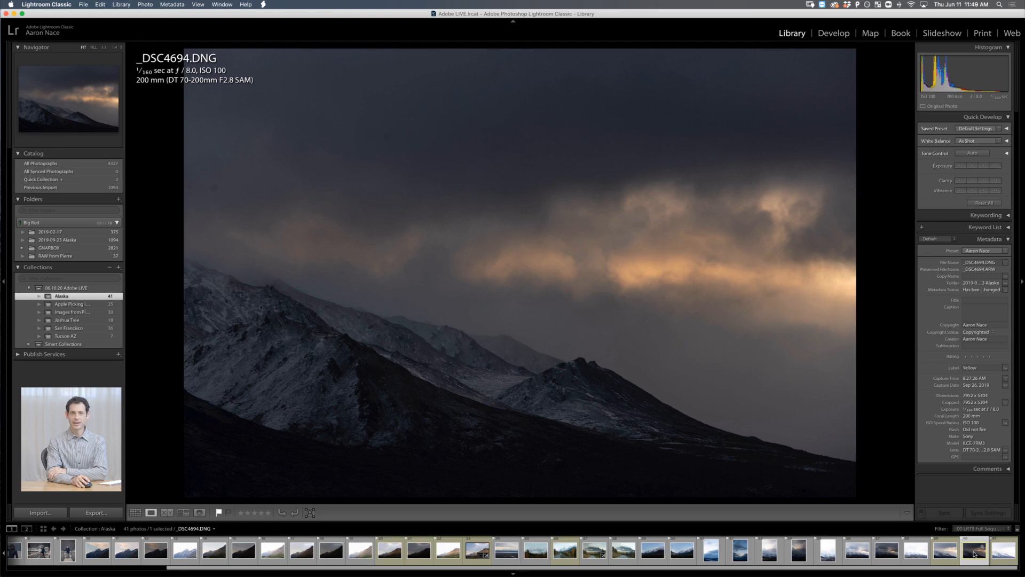
{"action": "key", "text": "Left"}
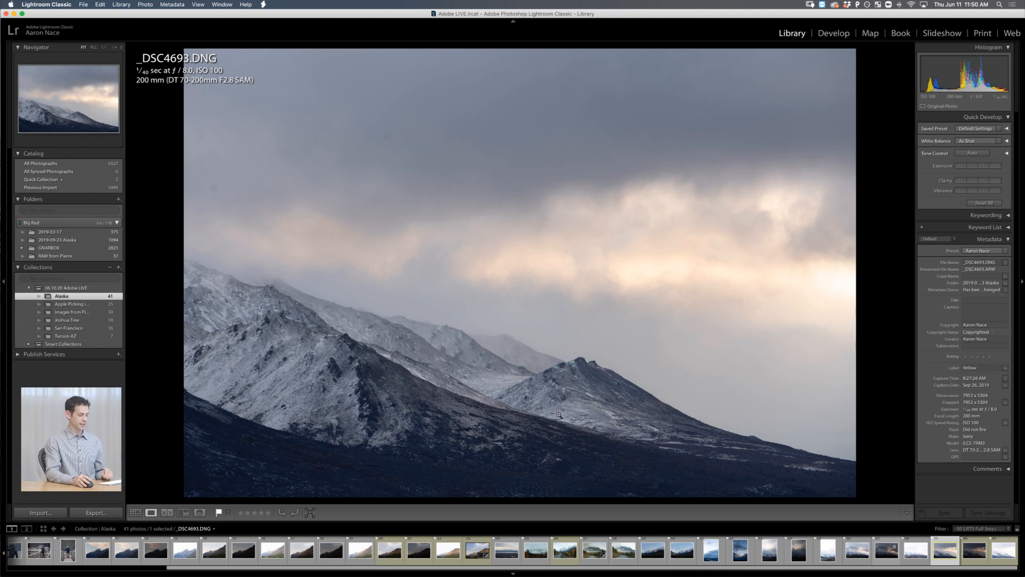
{"action": "key", "text": "g"}
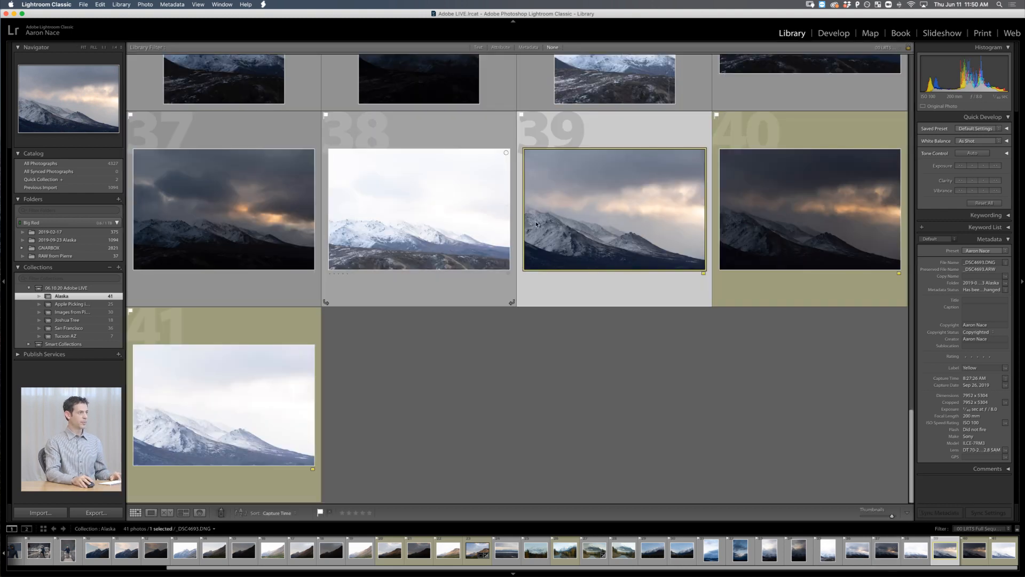
Step: Select the three yellow-labelled bracket photos 39 to 41, compare them in Survey view, and go back to the grid
{"action": "left_click", "coordinate": [541, 360]}
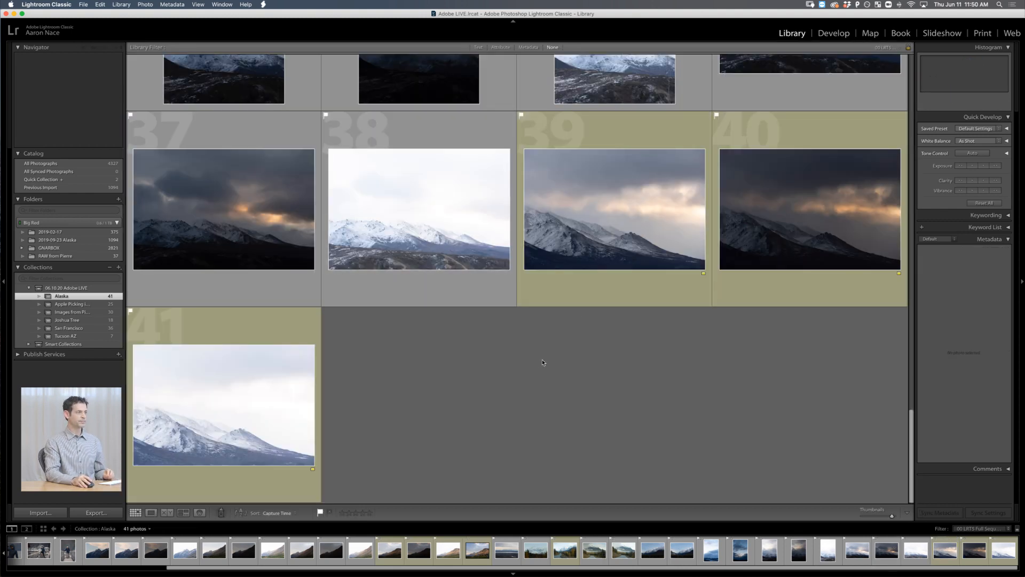
{"action": "left_click", "coordinate": [590, 218]}
{"action": "left_click", "coordinate": [748, 219], "text": "shift"}
{"action": "left_click", "coordinate": [242, 412], "text": "shift"}
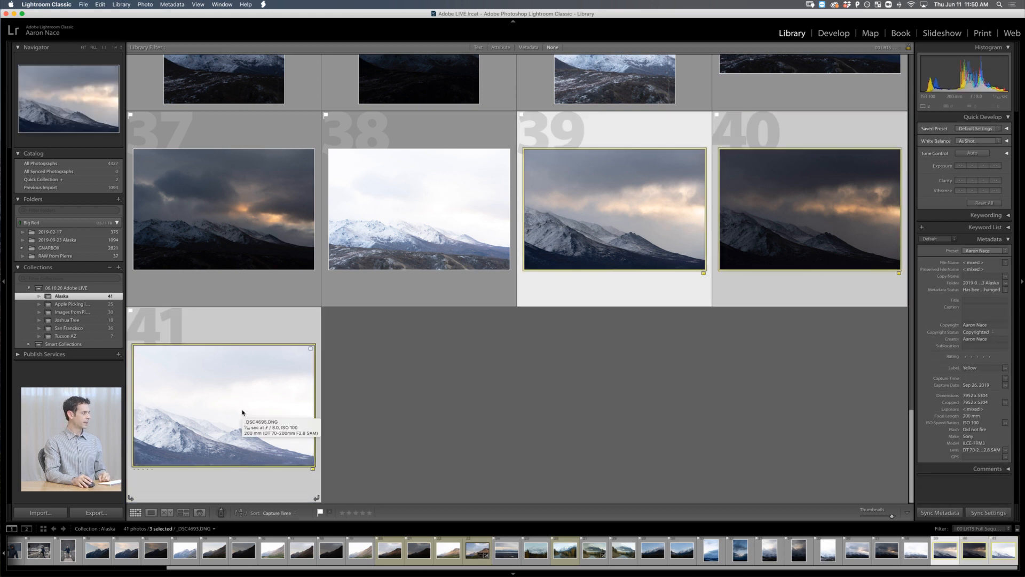
{"action": "key", "text": "n"}
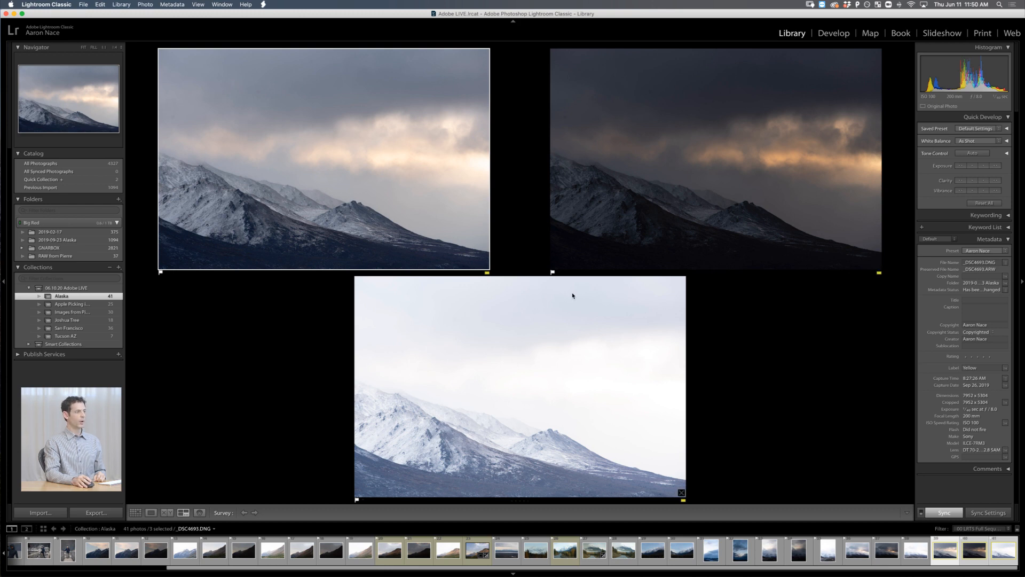
{"action": "key", "text": "g"}
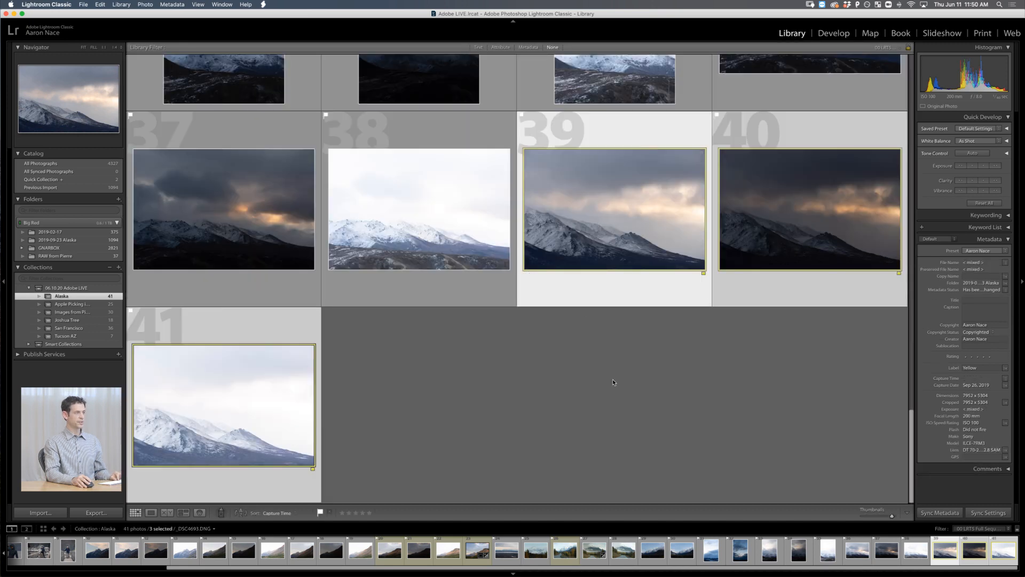
Step: Merge the three selected exposures to HDR with Auto Align and Auto Settings on and Deghost Amount None
{"action": "right_click", "coordinate": [618, 204]}
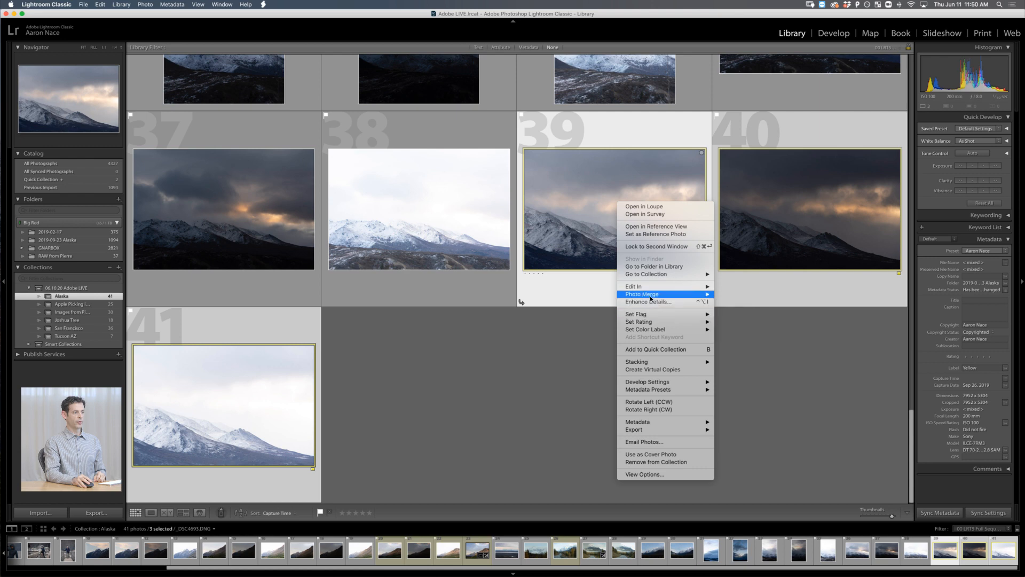
{"action": "mouse_move", "coordinate": [650, 298]}
{"action": "left_click", "coordinate": [727, 293]}
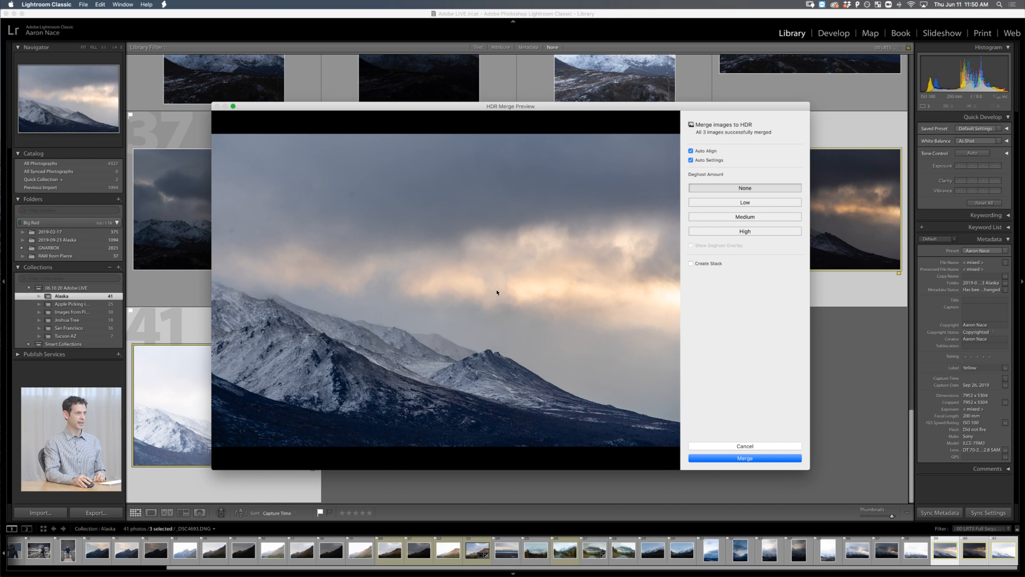
{"action": "left_click", "coordinate": [745, 457]}
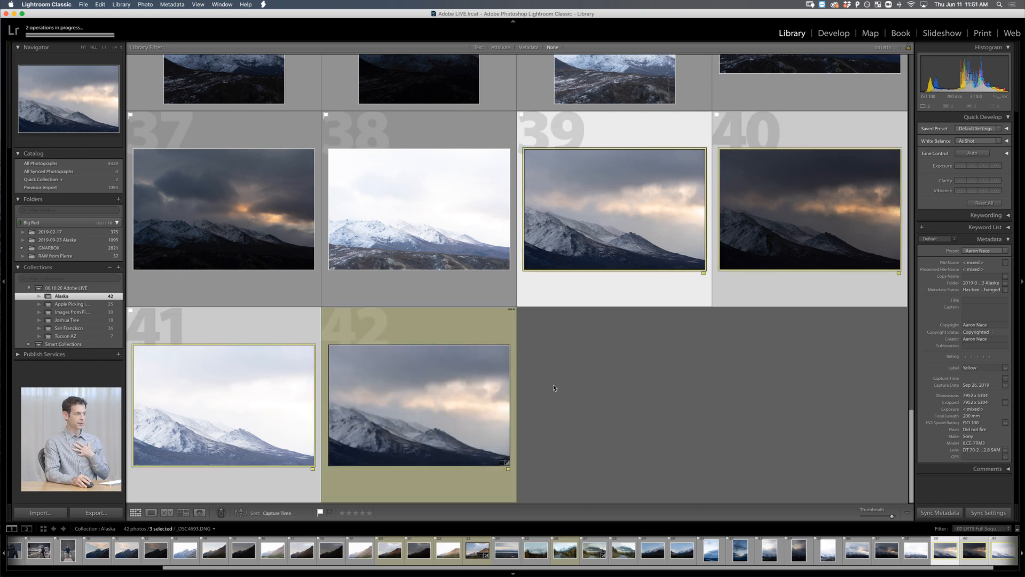
Step: Open the merged HDR photo 42 in Develop and heal the dust spots in the upper and far-left sky with a size 75 brush
{"action": "double_click", "coordinate": [436, 395]}
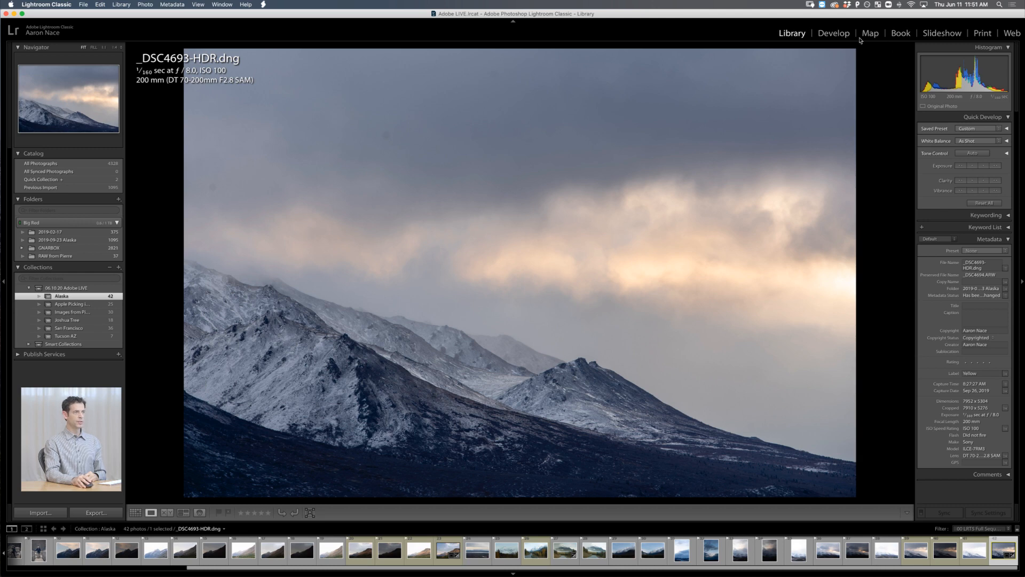
{"action": "left_click", "coordinate": [834, 33]}
{"action": "left_click", "coordinate": [941, 123]}
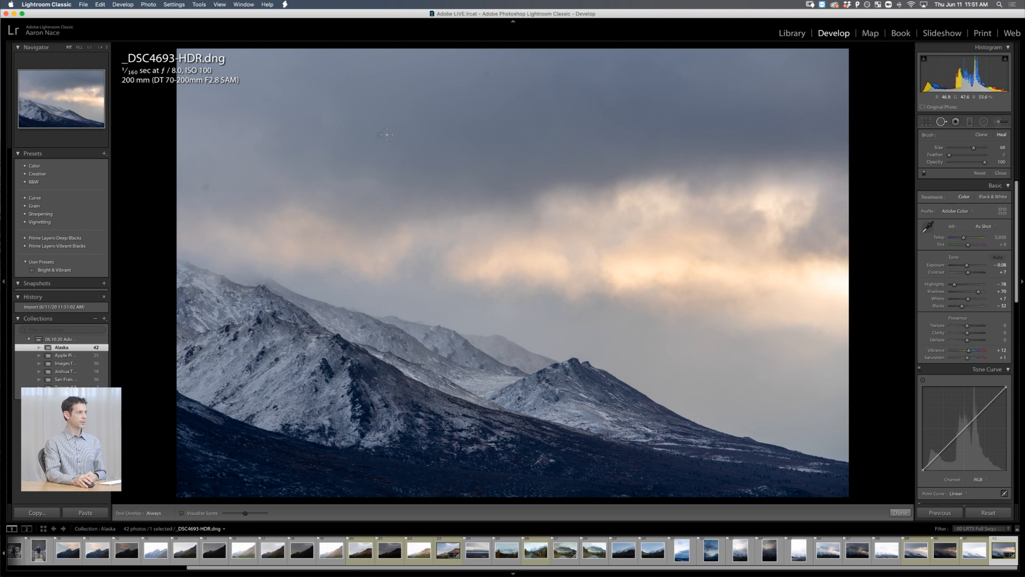
{"action": "key", "text": "]"}
{"action": "left_click", "coordinate": [378, 135]}
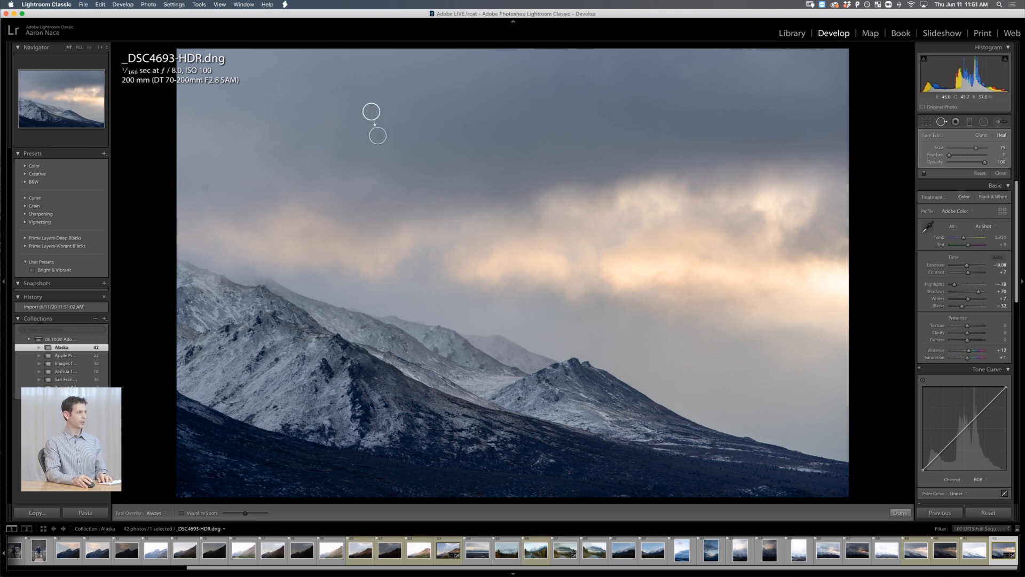
{"action": "left_click", "coordinate": [206, 190]}
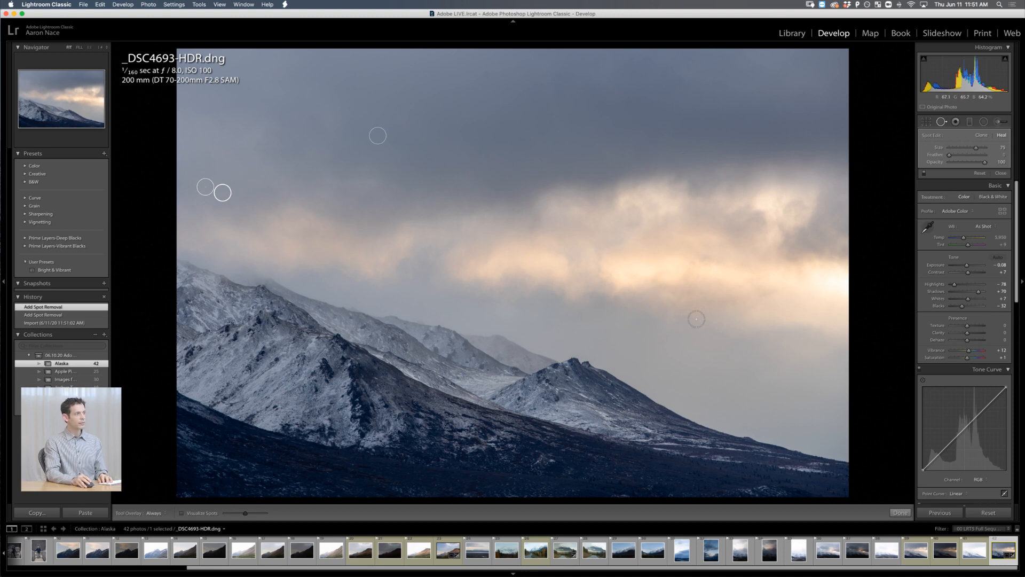
{"action": "left_click", "coordinate": [941, 118]}
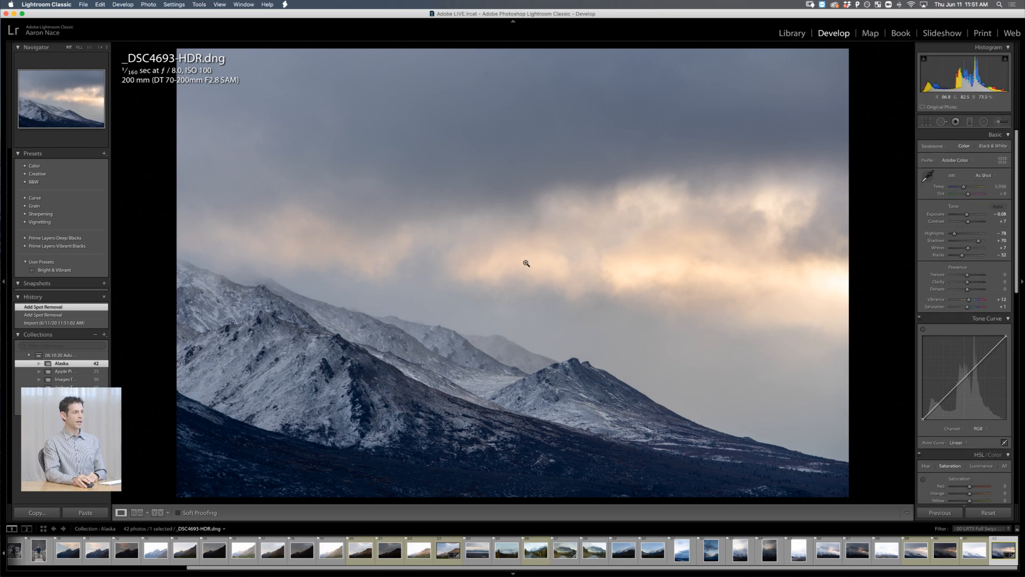
Step: Examine the mountain slopes and sky of the merged HDR up close, and show the whole photo again
{"action": "left_click_drag", "start_coordinate": [747, 290], "coordinate": [734, 187]}
{"action": "left_click_drag", "start_coordinate": [304, 348], "coordinate": [598, 181]}
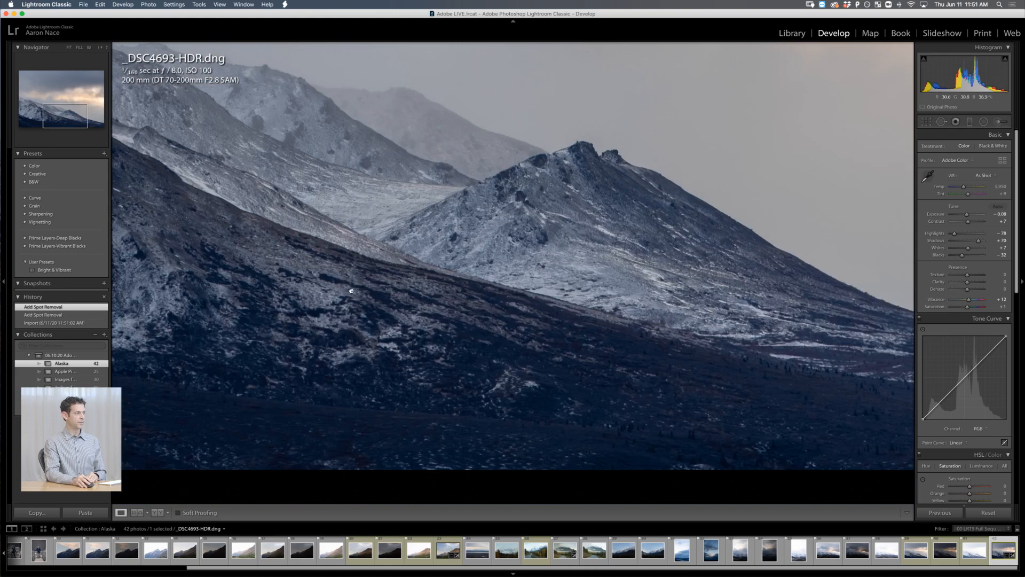
{"action": "left_click_drag", "start_coordinate": [352, 290], "coordinate": [760, 353]}
{"action": "left_click_drag", "start_coordinate": [504, 271], "coordinate": [648, 382]}
{"action": "left_click_drag", "start_coordinate": [645, 235], "coordinate": [503, 406]}
{"action": "left_click_drag", "start_coordinate": [525, 270], "coordinate": [561, 309]}
{"action": "left_click", "coordinate": [564, 305]}
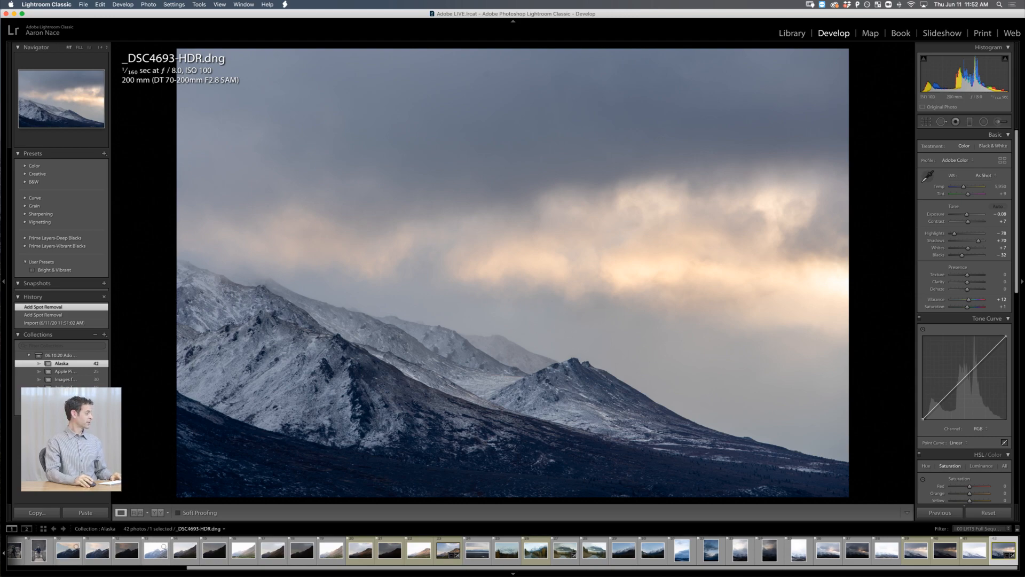
{"action": "key", "text": "super+Tab"}
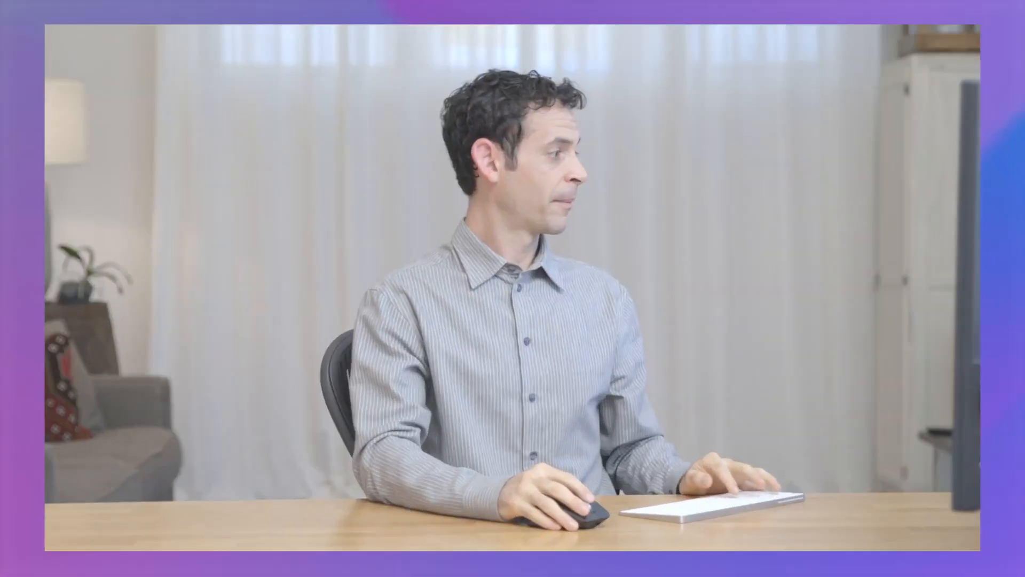
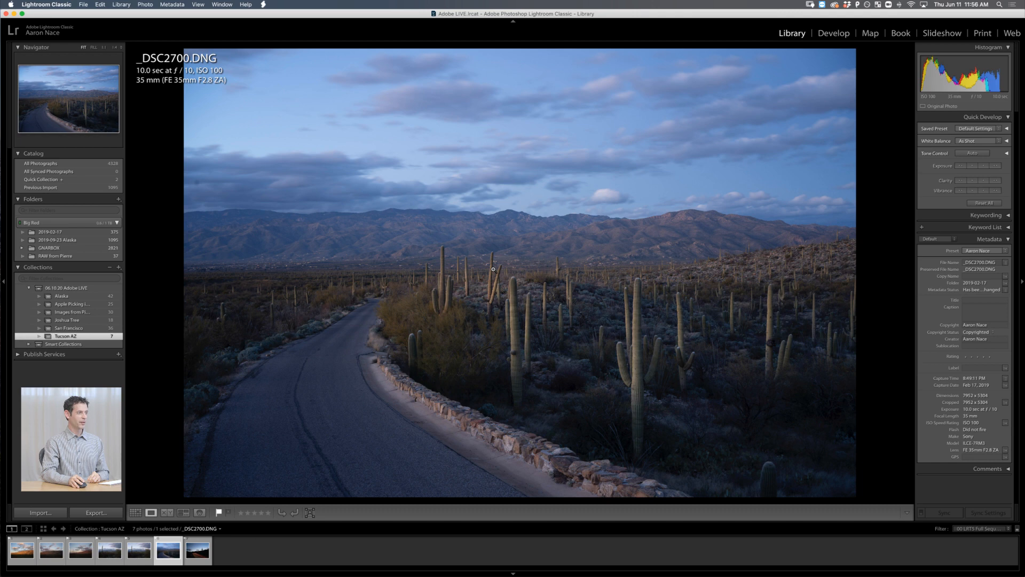
Step: View the Tucson AZ photo of the road with red light trails in Loupe view, and return to the grid with nothing selected
{"action": "left_click", "coordinate": [197, 553]}
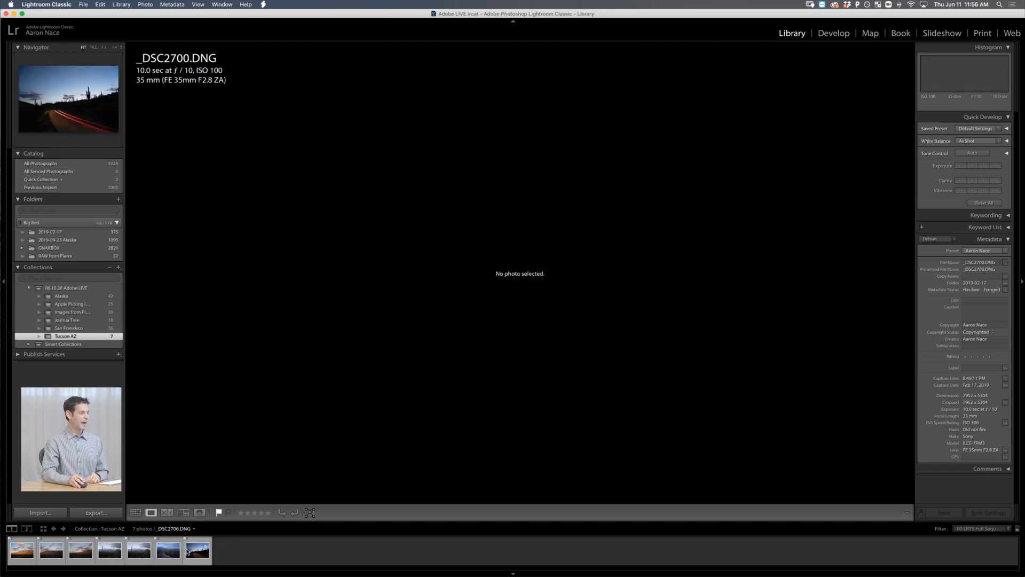
{"action": "left_click", "coordinate": [197, 552]}
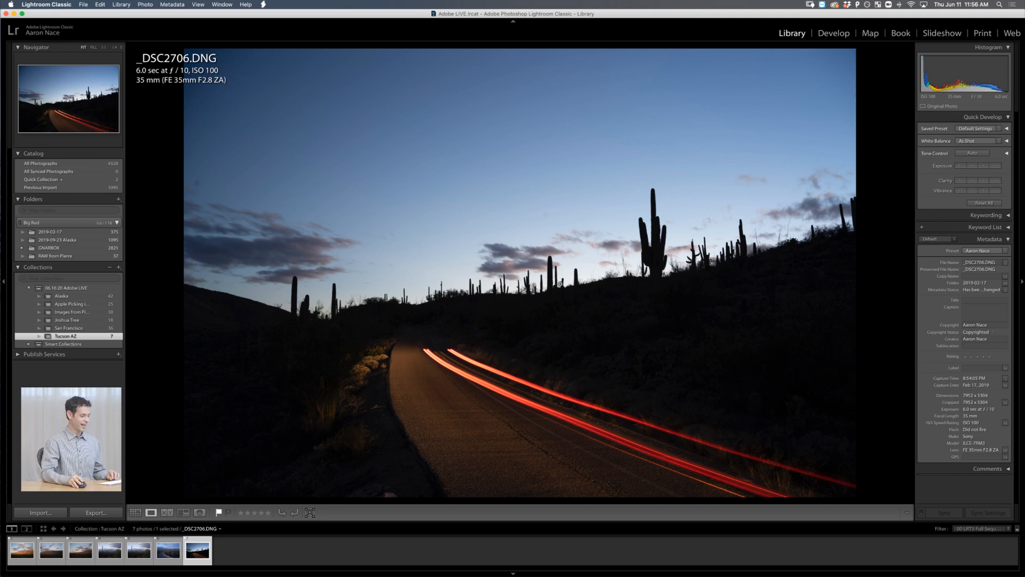
{"action": "key", "text": "g"}
{"action": "left_click", "coordinate": [817, 333]}
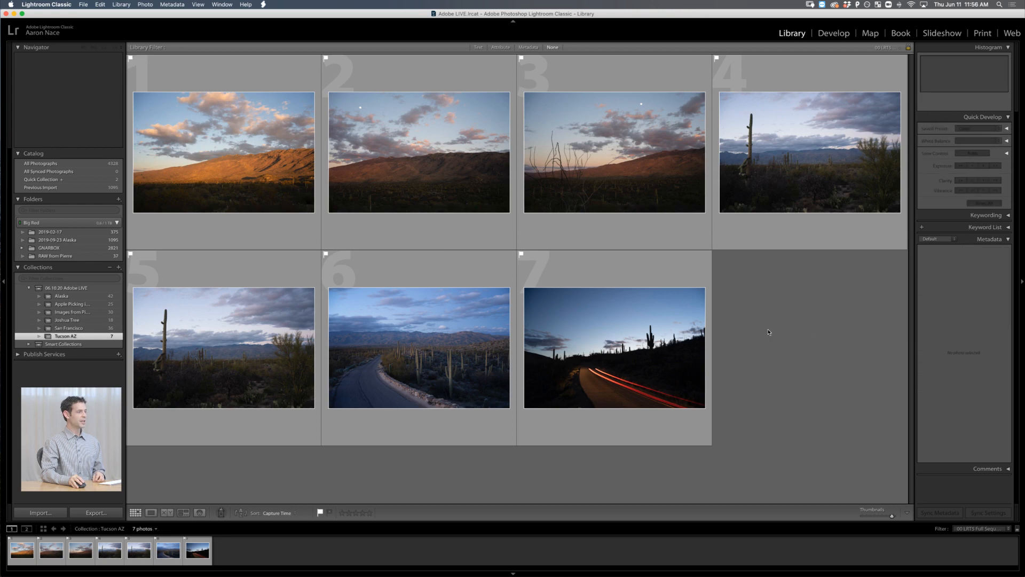
Step: Create a virtual copy of photo 7, the desert road with red light trails
{"action": "left_click", "coordinate": [600, 332]}
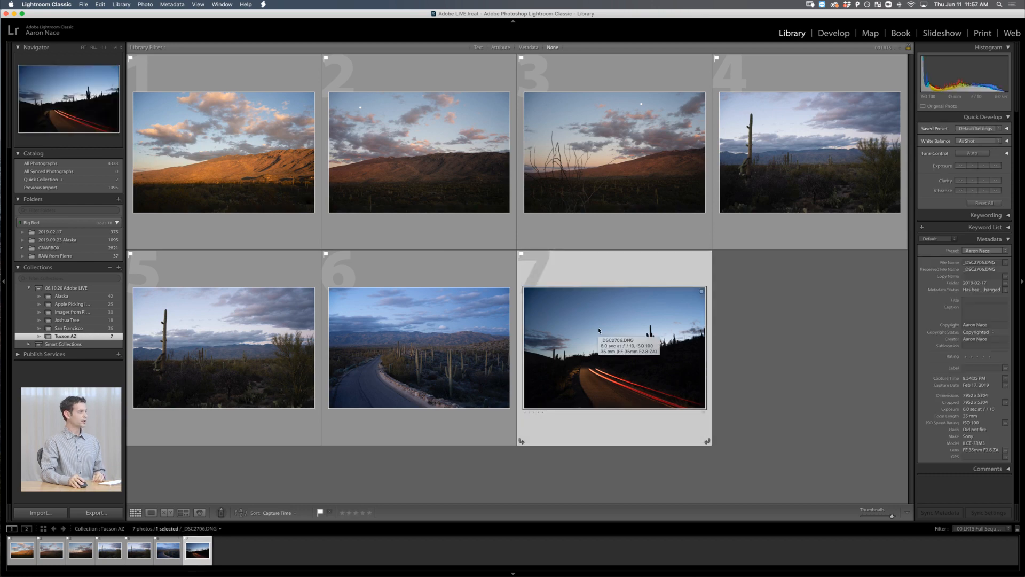
{"action": "right_click", "coordinate": [600, 330]}
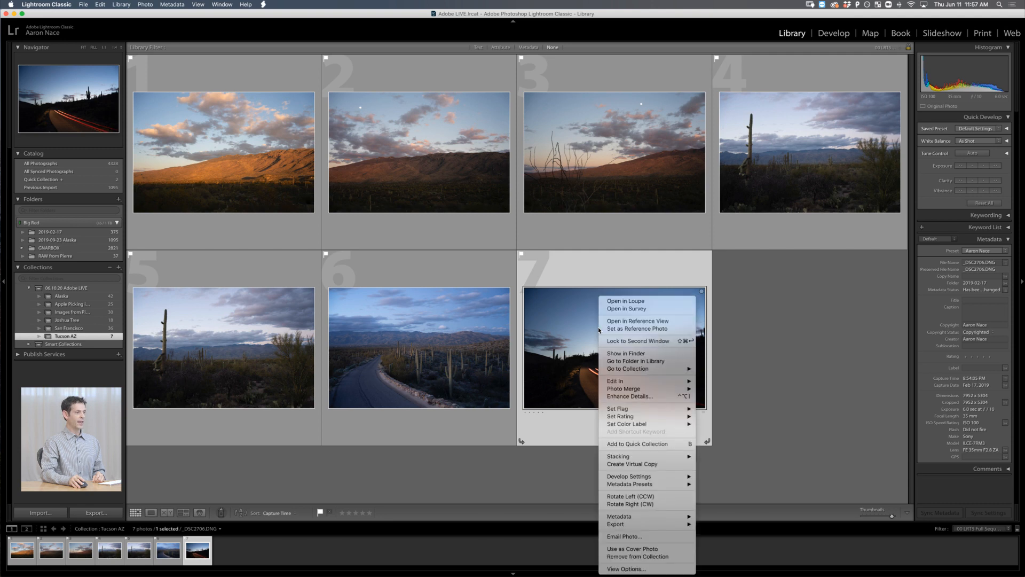
{"action": "mouse_move", "coordinate": [641, 389]}
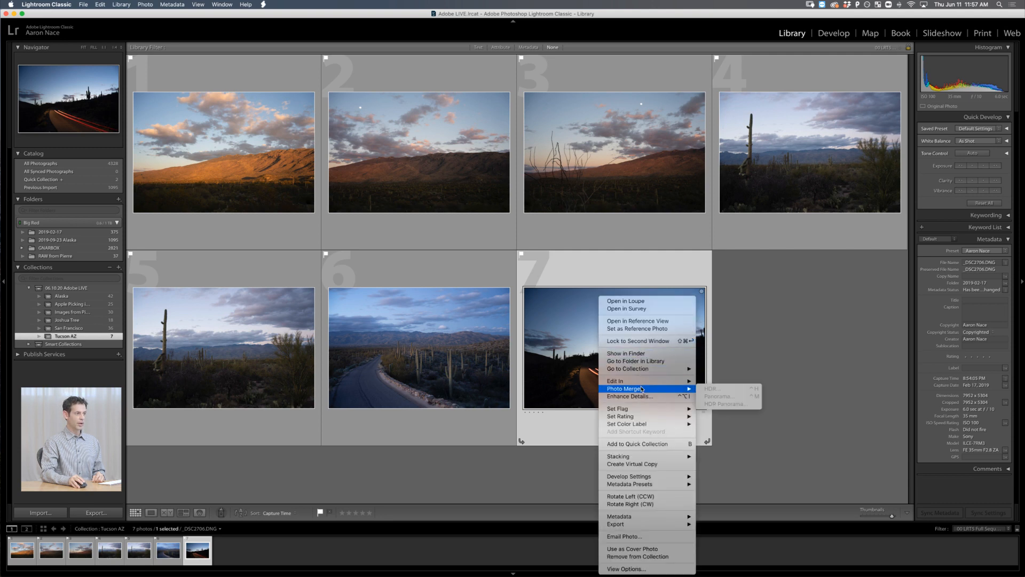
{"action": "left_click", "coordinate": [650, 465]}
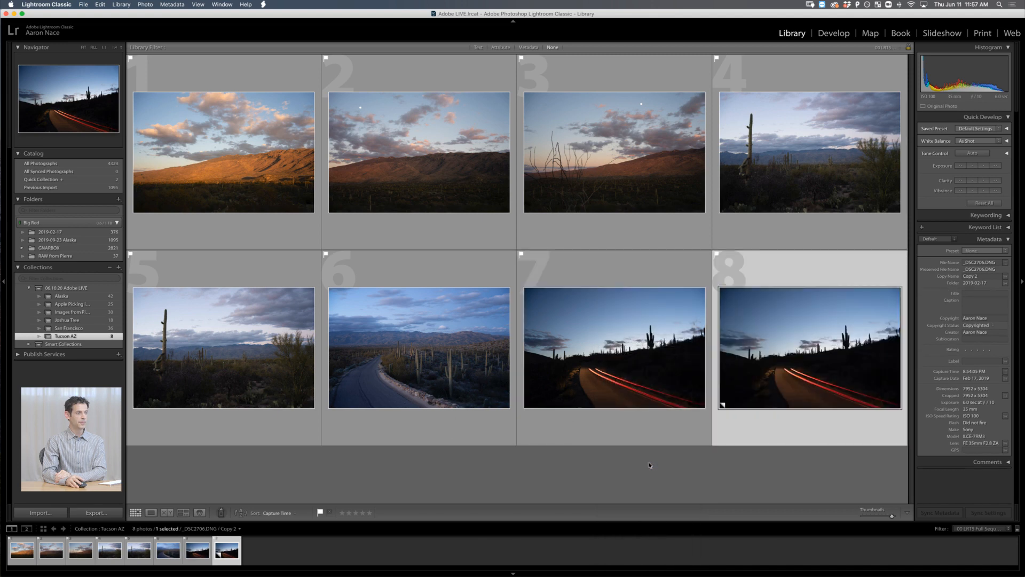
Step: Set the virtual copy's Exposure to +4.30 in Develop and check the brightened cactus hillside up close
{"action": "left_click", "coordinate": [842, 33]}
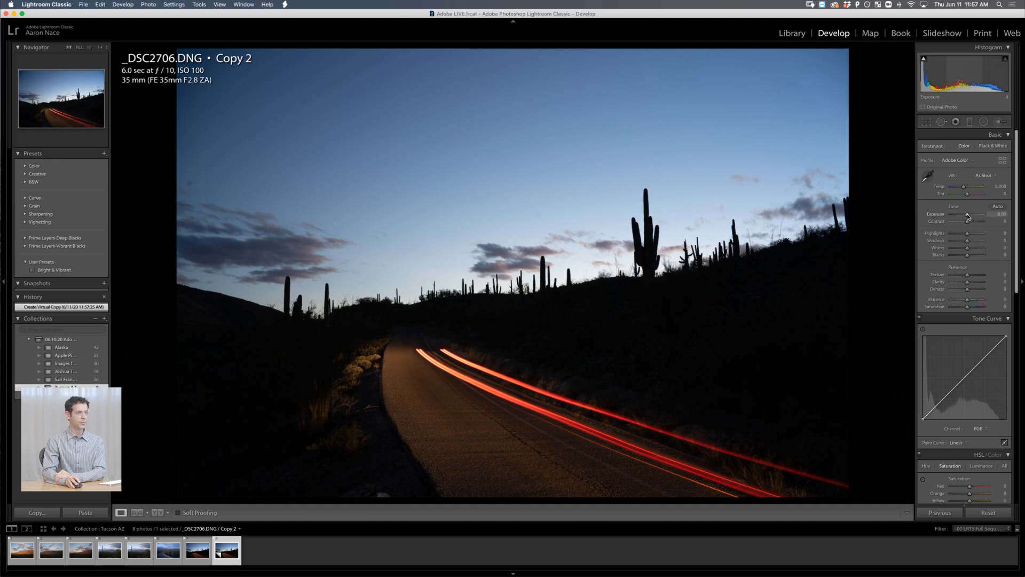
{"action": "left_click_drag", "start_coordinate": [969, 215], "coordinate": [981, 212]}
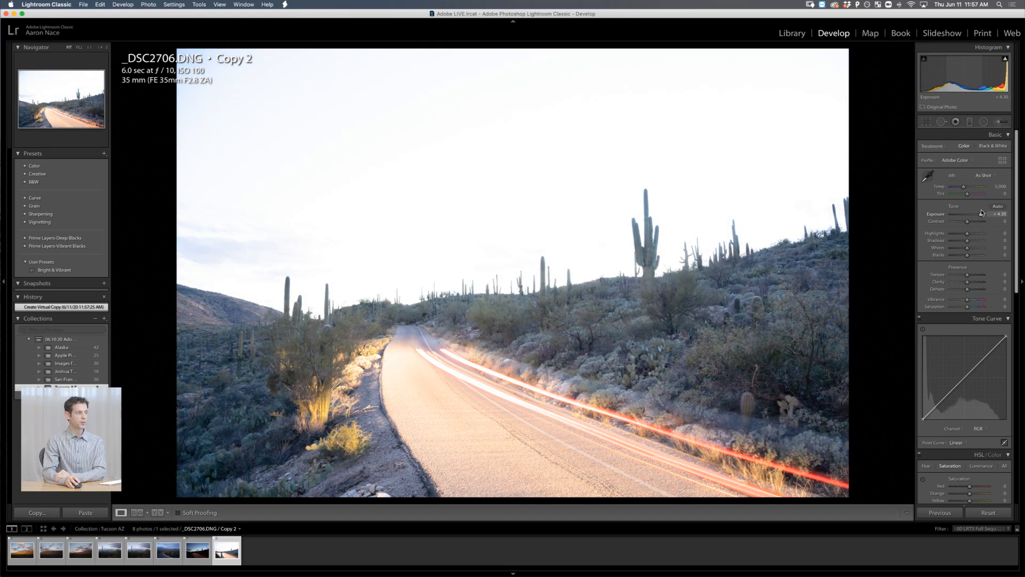
{"action": "left_click_drag", "start_coordinate": [981, 213], "coordinate": [980, 214]}
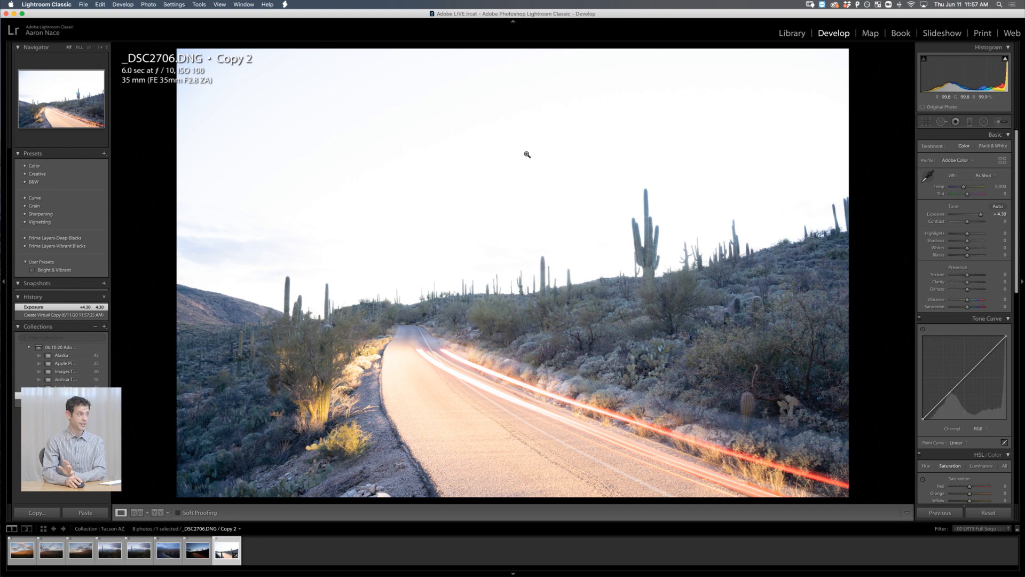
{"action": "left_click", "coordinate": [726, 319]}
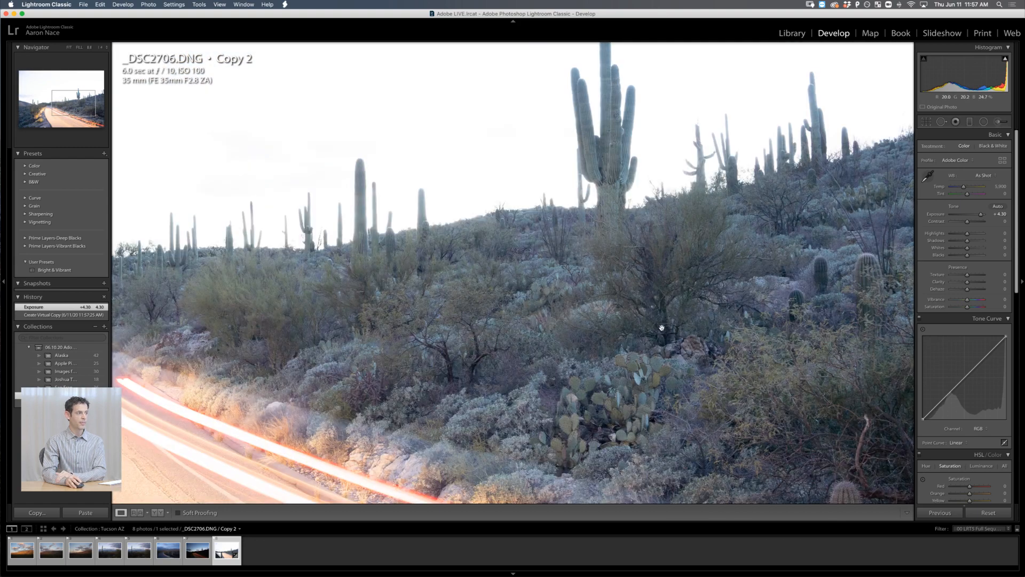
{"action": "left_click_drag", "start_coordinate": [604, 341], "coordinate": [552, 153]}
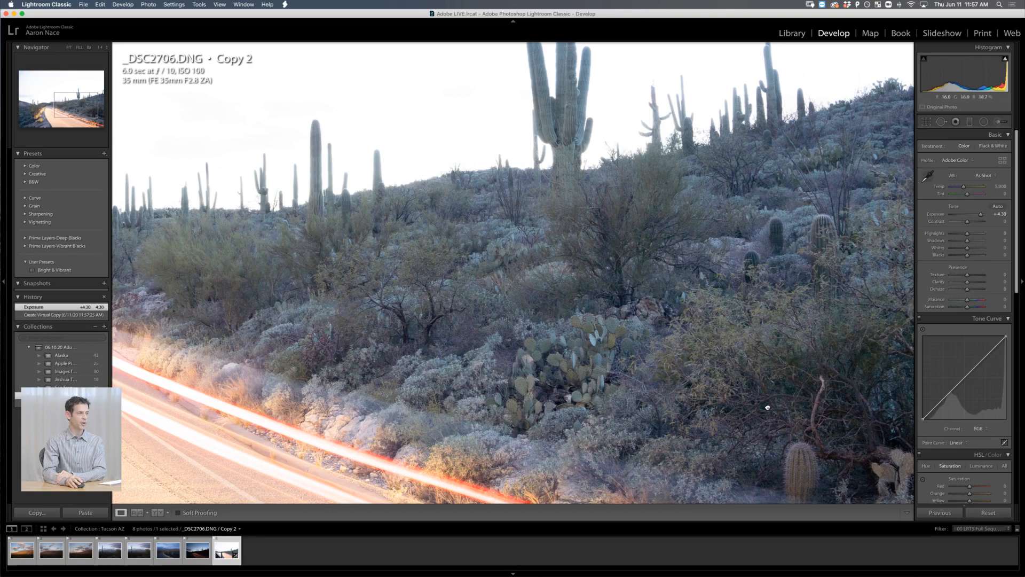
{"action": "left_click_drag", "start_coordinate": [689, 425], "coordinate": [571, 326]}
{"action": "left_click", "coordinate": [417, 297]}
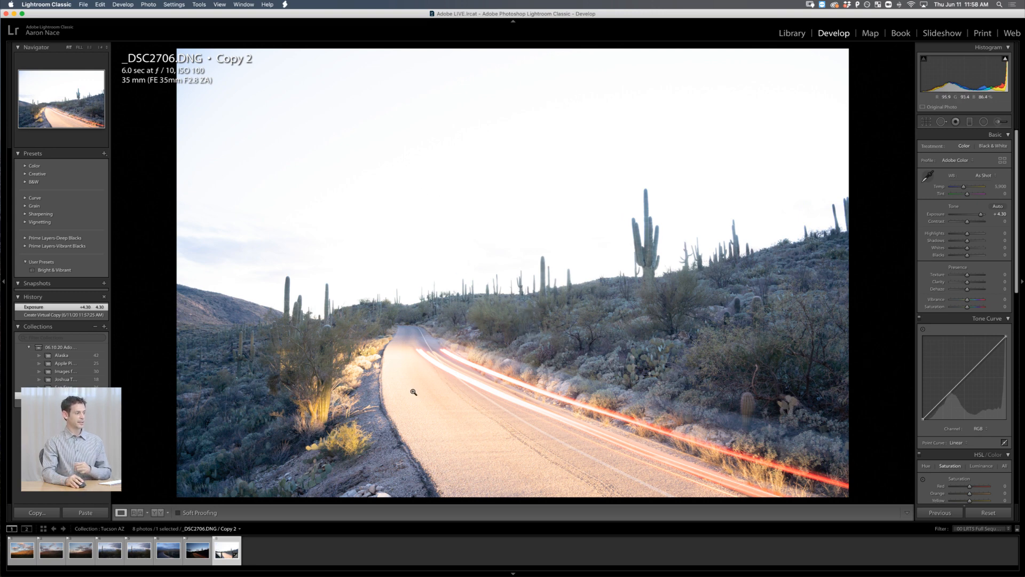
Step: Select the original light-trail photo together with its brightened copy and compare the two in Survey view
{"action": "key", "text": "g"}
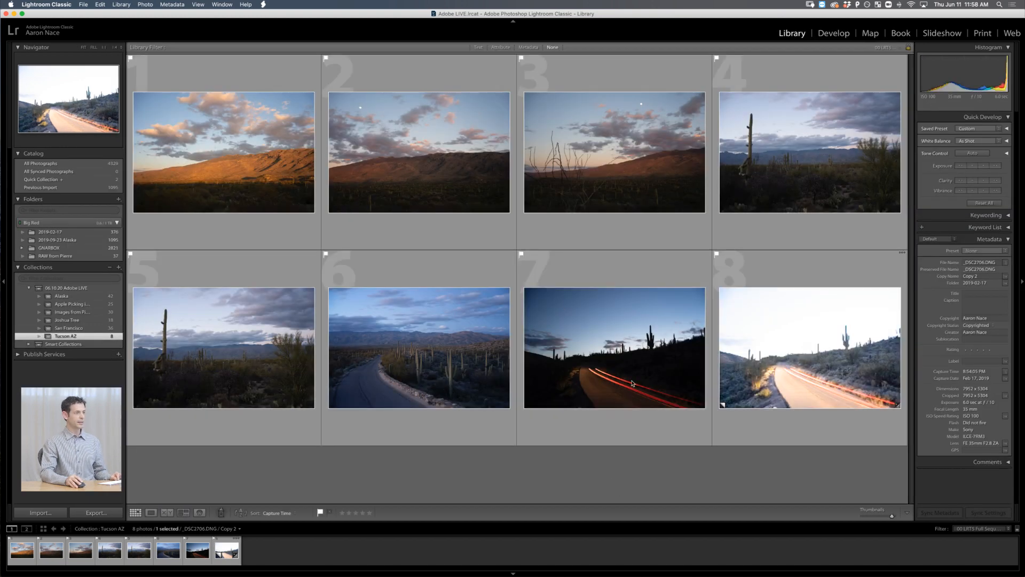
{"action": "left_click", "coordinate": [572, 423], "text": "super"}
{"action": "key", "text": "n"}
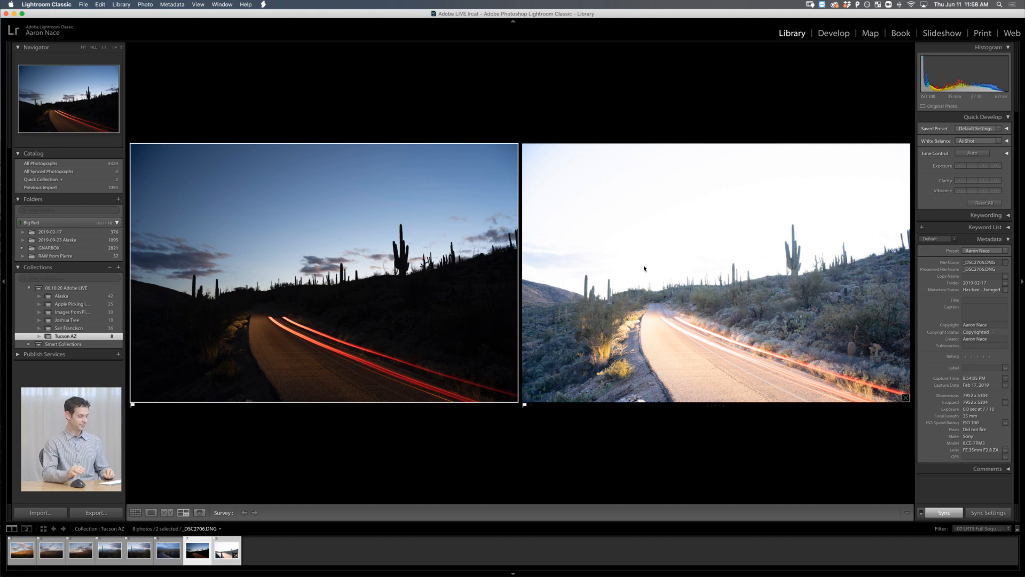
Step: Merge the original light-trail photo and its brightened virtual copy into an HDR with Auto Align, Auto Settings and Deghost Amount None
{"action": "key", "text": "g"}
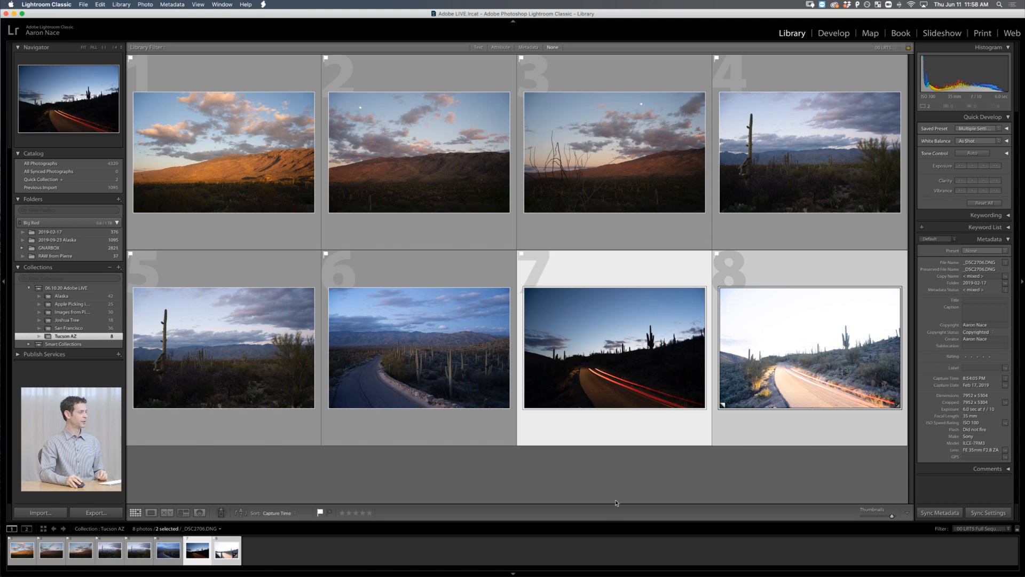
{"action": "left_click", "coordinate": [616, 478]}
{"action": "left_click", "coordinate": [625, 360]}
{"action": "left_click", "coordinate": [764, 346], "text": "shift"}
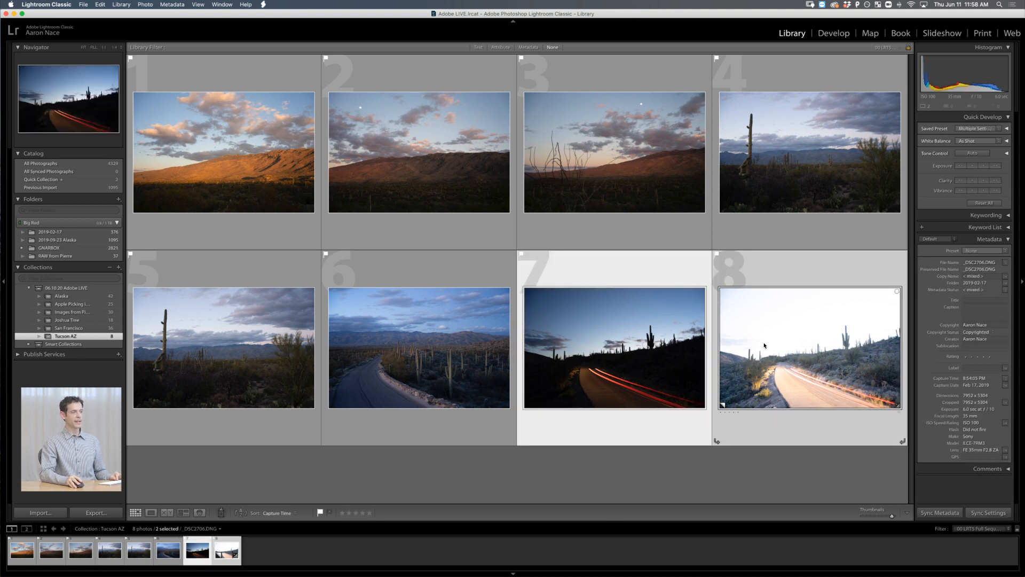
{"action": "right_click", "coordinate": [594, 316]}
{"action": "mouse_move", "coordinate": [641, 393]}
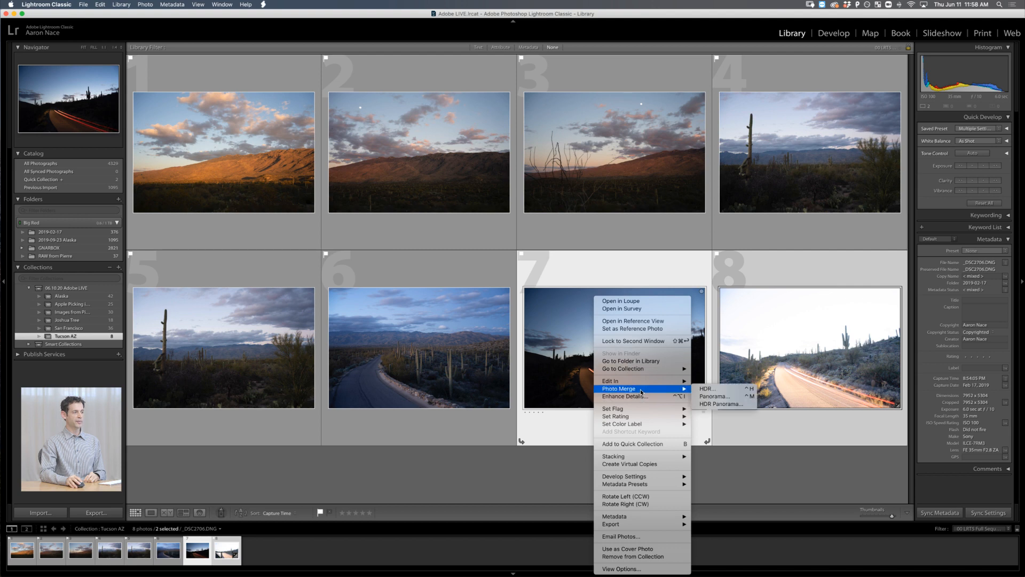
{"action": "left_click", "coordinate": [725, 389]}
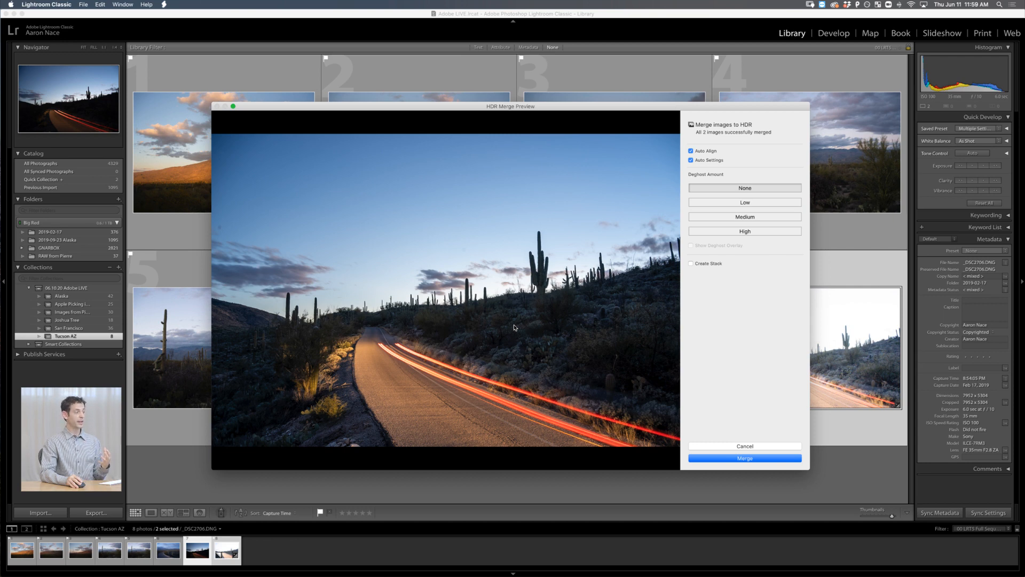
{"action": "left_click", "coordinate": [734, 459]}
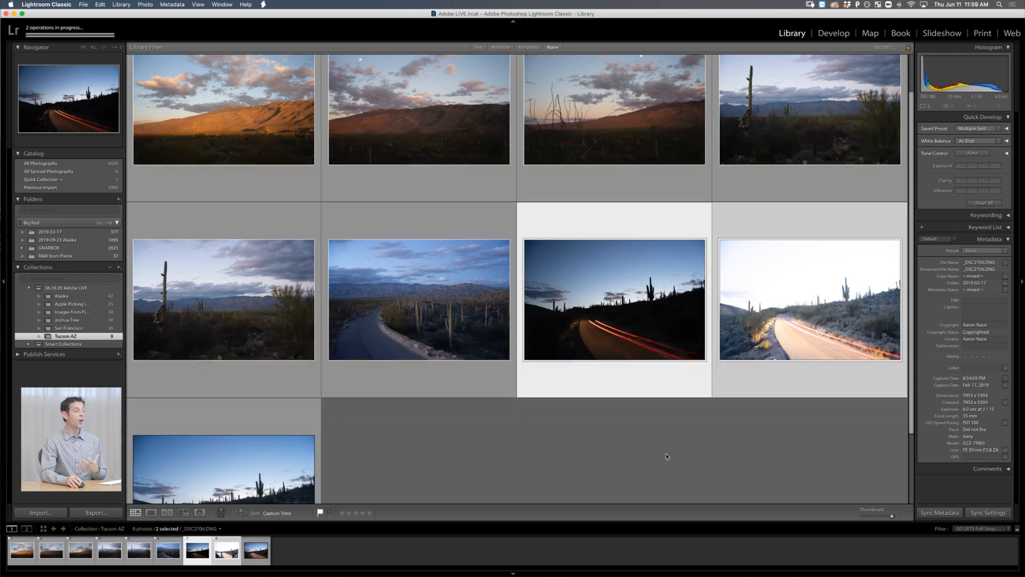
Step: Open the merged light-trail HDR in Loupe view and compare it with the brightened copy and the dark original
{"action": "scroll", "coordinate": [666, 457], "scroll_direction": "down", "scroll_amount": 3}
{"action": "left_click", "coordinate": [520, 429]}
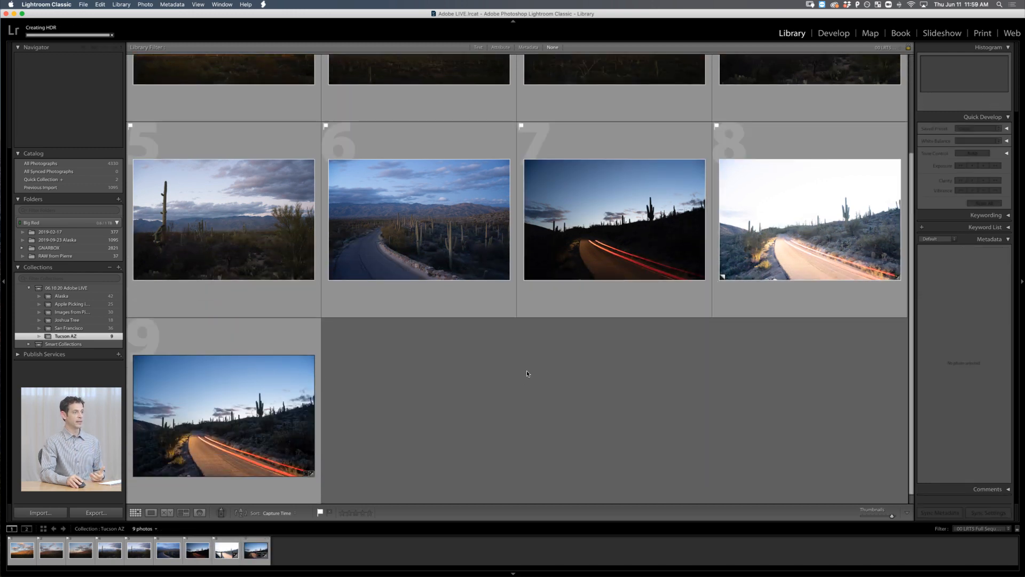
{"action": "left_click", "coordinate": [225, 428]}
{"action": "double_click", "coordinate": [225, 429]}
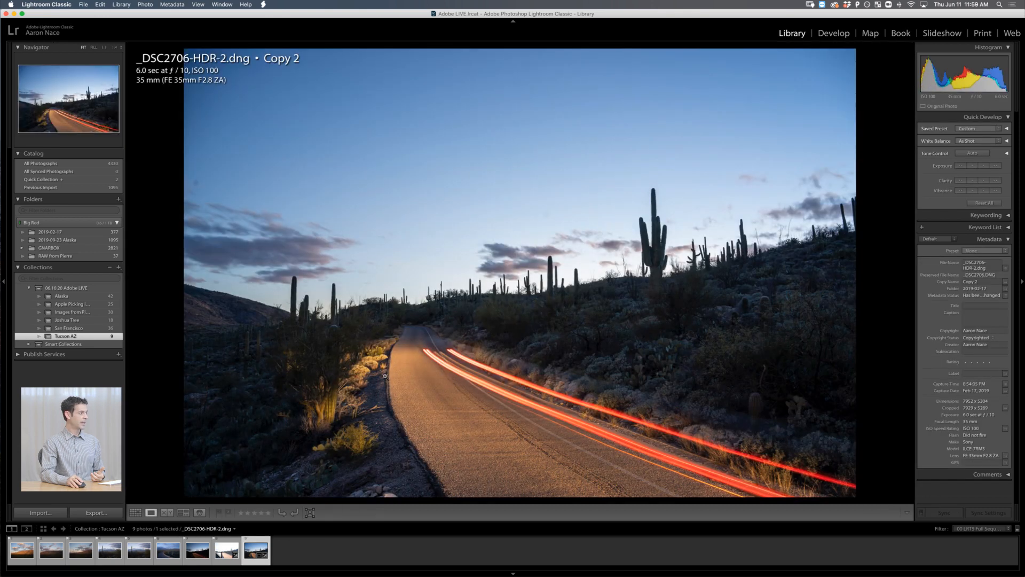
{"action": "key", "text": "Left"}
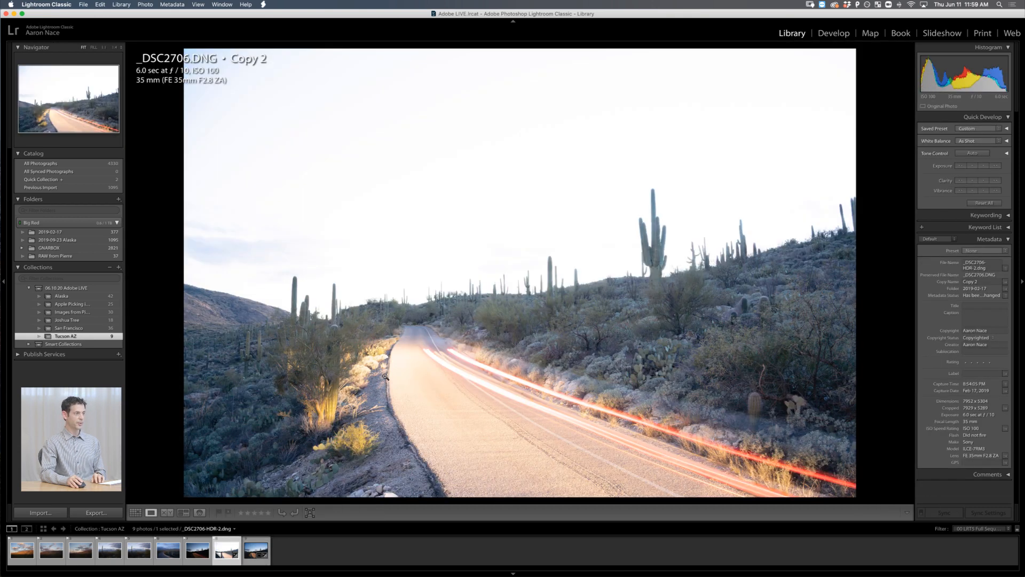
{"action": "key", "text": "Left"}
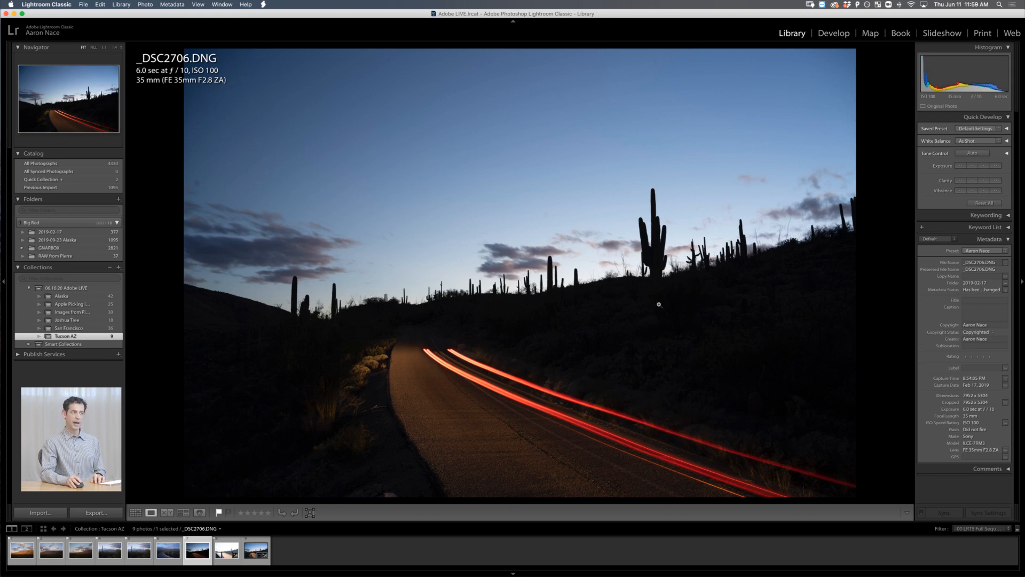
{"action": "key", "text": "Right"}
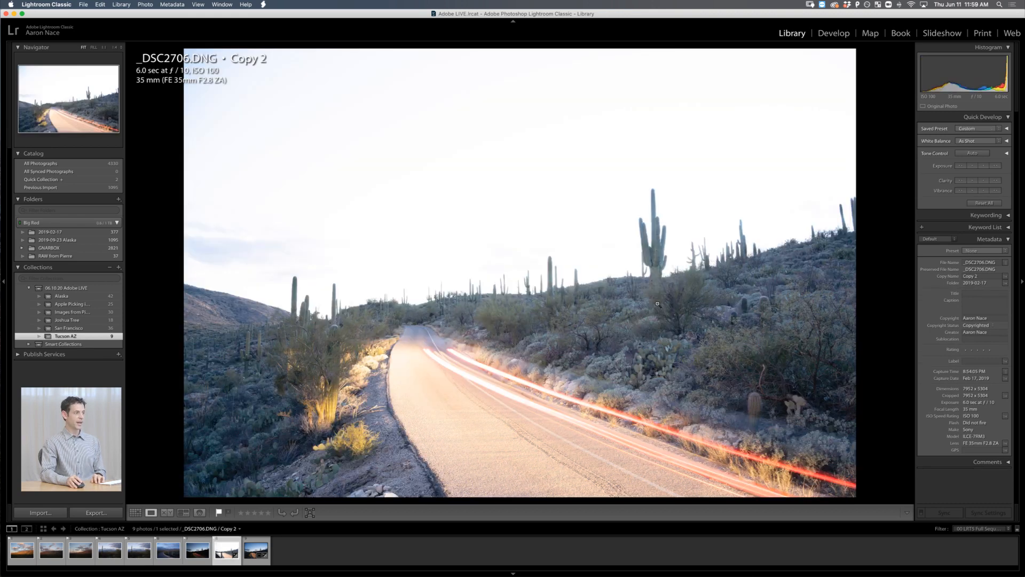
{"action": "key", "text": "Right"}
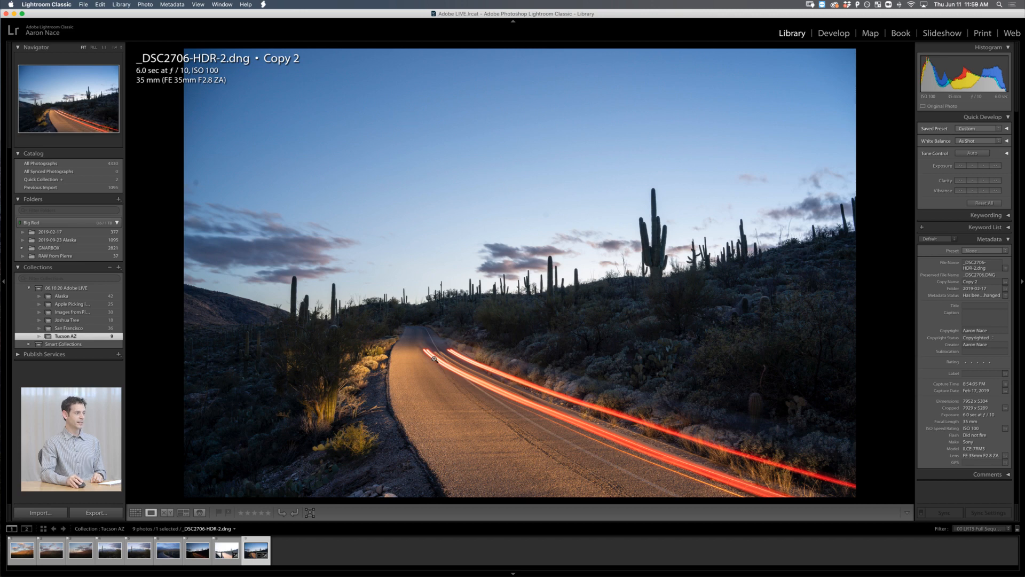
Step: Examine the merged HDR's cactus hillside and road up close, and return to the full image
{"action": "left_click", "coordinate": [629, 349]}
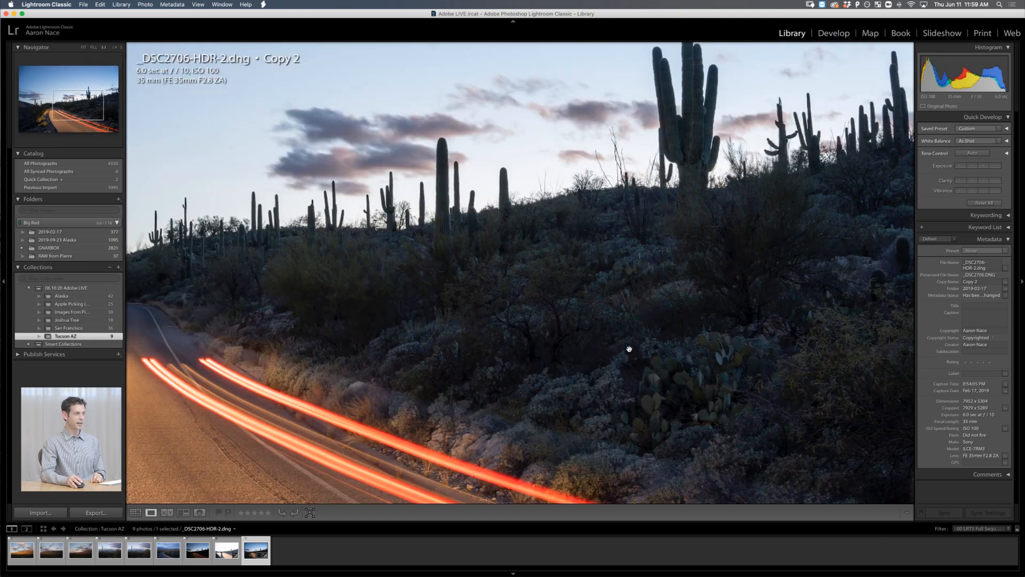
{"action": "left_click_drag", "start_coordinate": [577, 373], "coordinate": [762, 399]}
{"action": "left_click_drag", "start_coordinate": [357, 402], "coordinate": [674, 324]}
{"action": "left_click", "coordinate": [664, 313]}
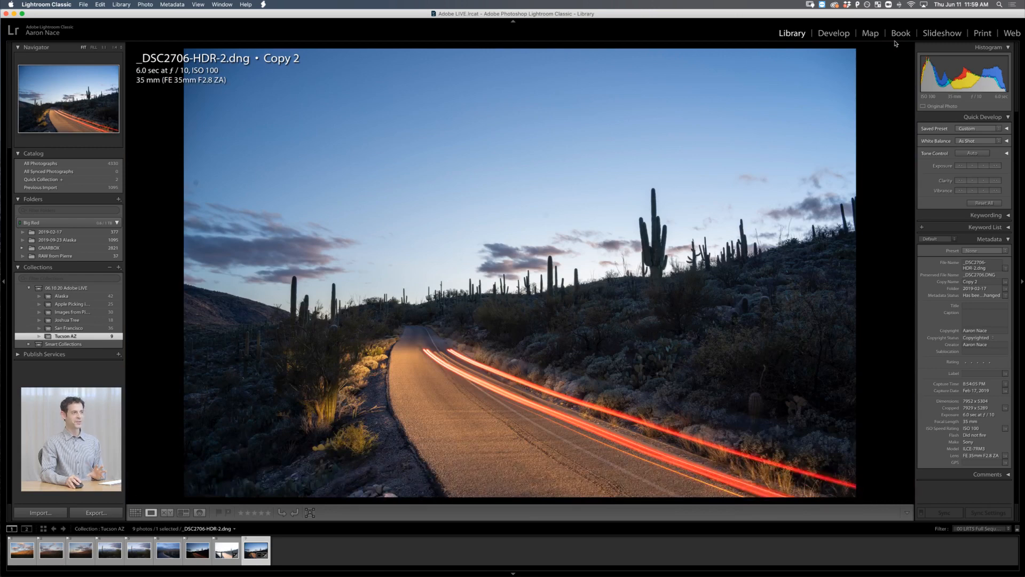
Step: Raise the merged HDR's Shadows to +72 in Develop
{"action": "left_click", "coordinate": [831, 35]}
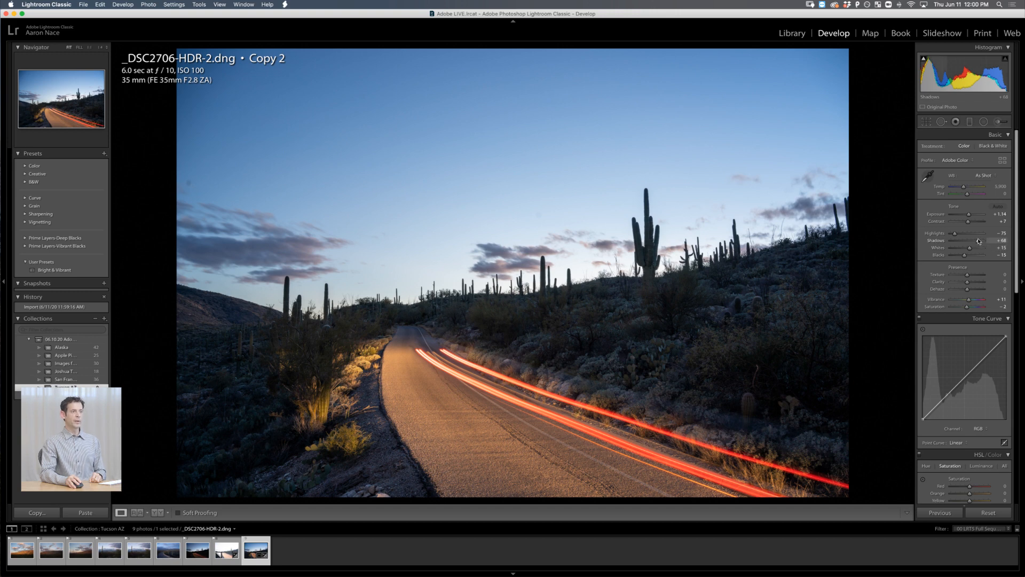
{"action": "scroll", "coordinate": [979, 242], "scroll_direction": "up", "scroll_amount": 4}
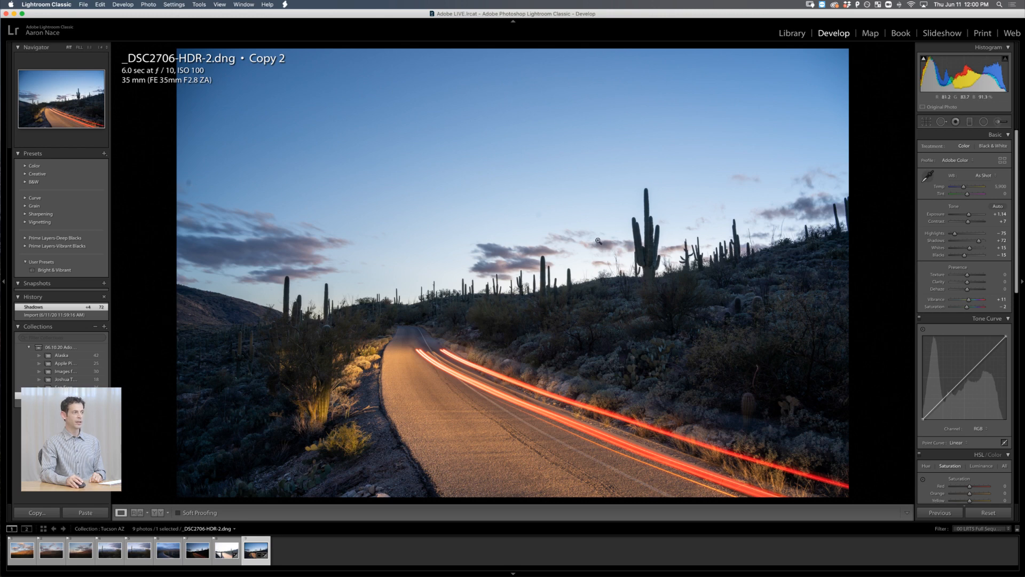
Step: Paint an Adjustment Brush mask with Exposure 1.00 over the dark desert ground and hillside beside the road
{"action": "left_click", "coordinate": [999, 124]}
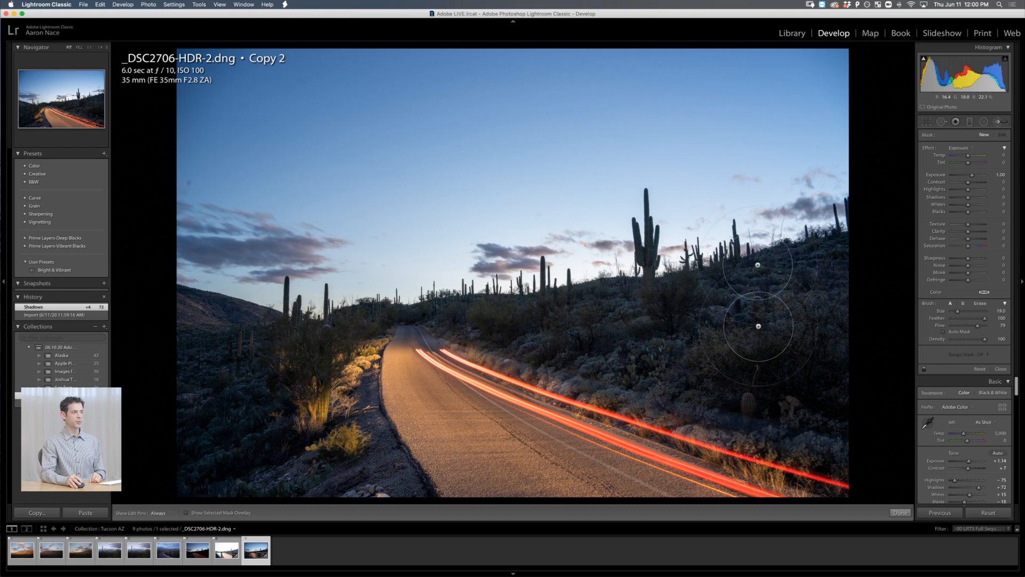
{"action": "key", "text": "h"}
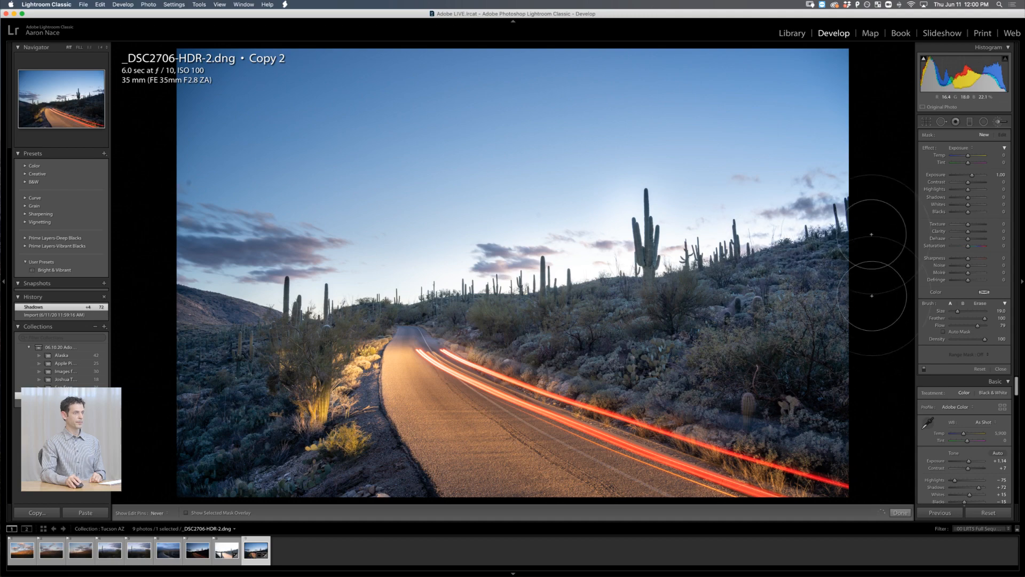
{"action": "left_click_drag", "start_coordinate": [872, 296], "coordinate": [871, 235]}
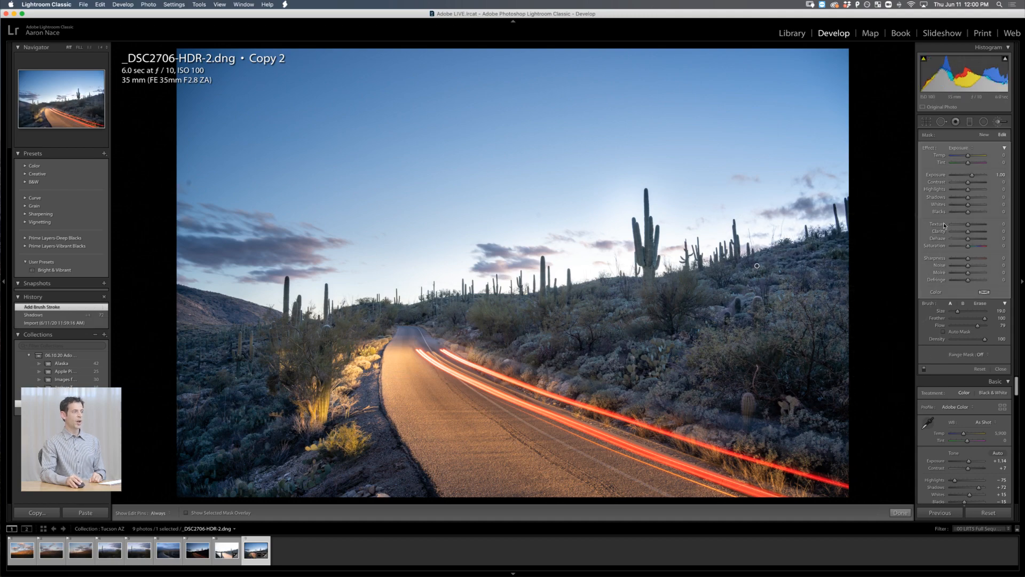
Step: Set the hillside brush's Exposure to 0, lift its Shadows slightly and warm its Temp to 25
{"action": "left_click_drag", "start_coordinate": [973, 177], "coordinate": [968, 176]}
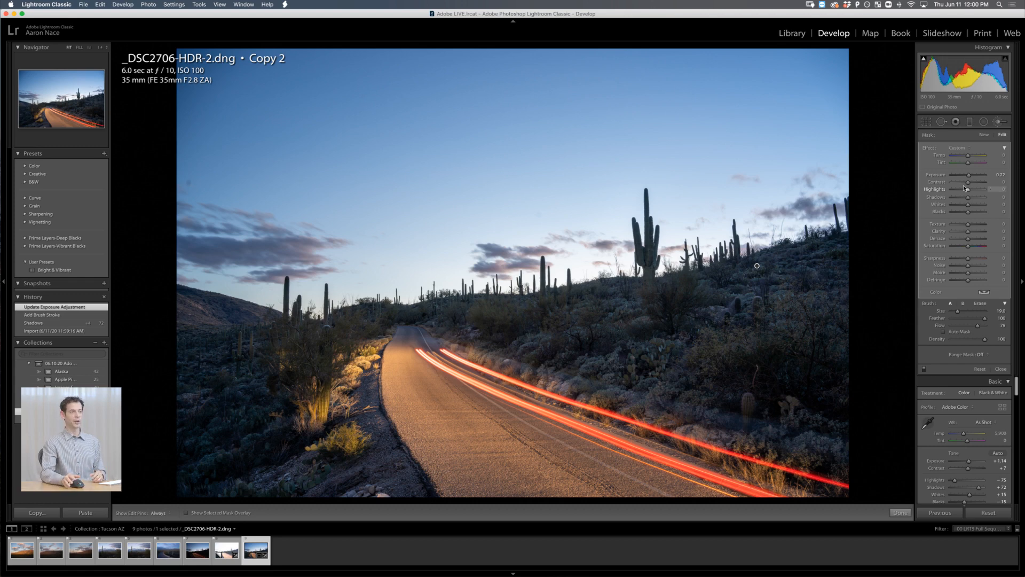
{"action": "left_click", "coordinate": [996, 175]}
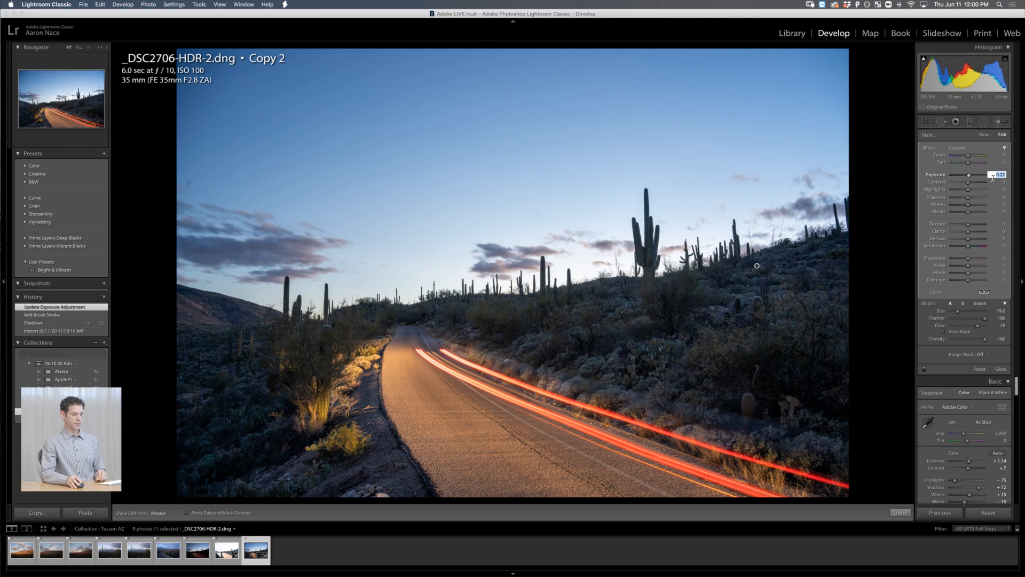
{"action": "type", "text": "0"}
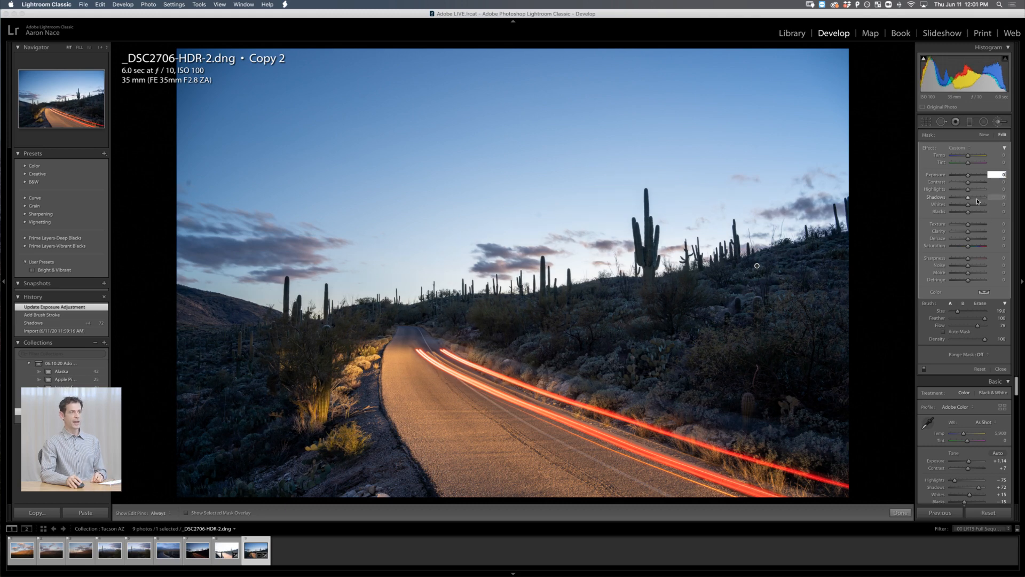
{"action": "left_click_drag", "start_coordinate": [975, 199], "coordinate": [971, 198]}
{"action": "left_click_drag", "start_coordinate": [968, 155], "coordinate": [971, 156]}
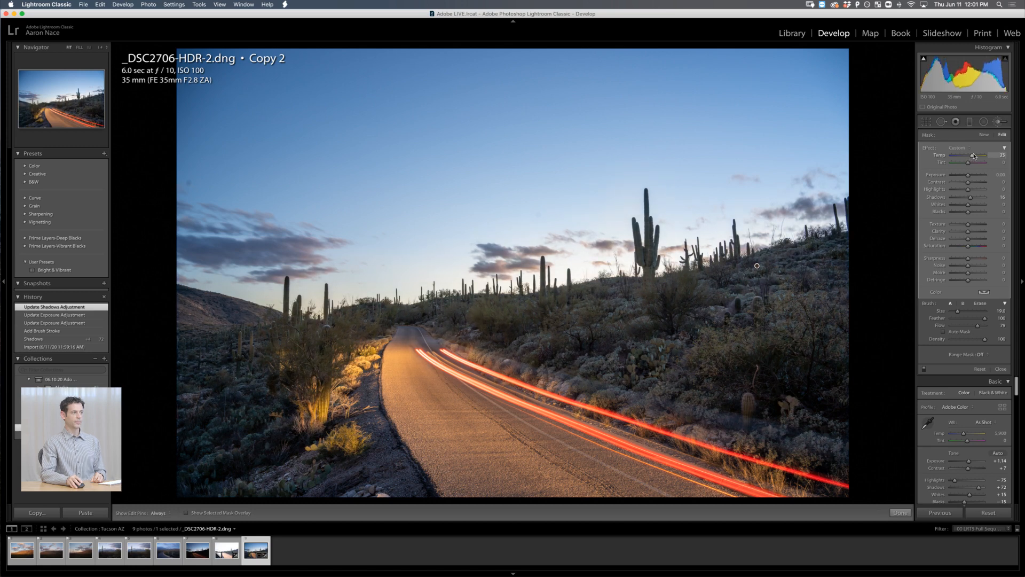
{"action": "left_click_drag", "start_coordinate": [975, 155], "coordinate": [974, 156]}
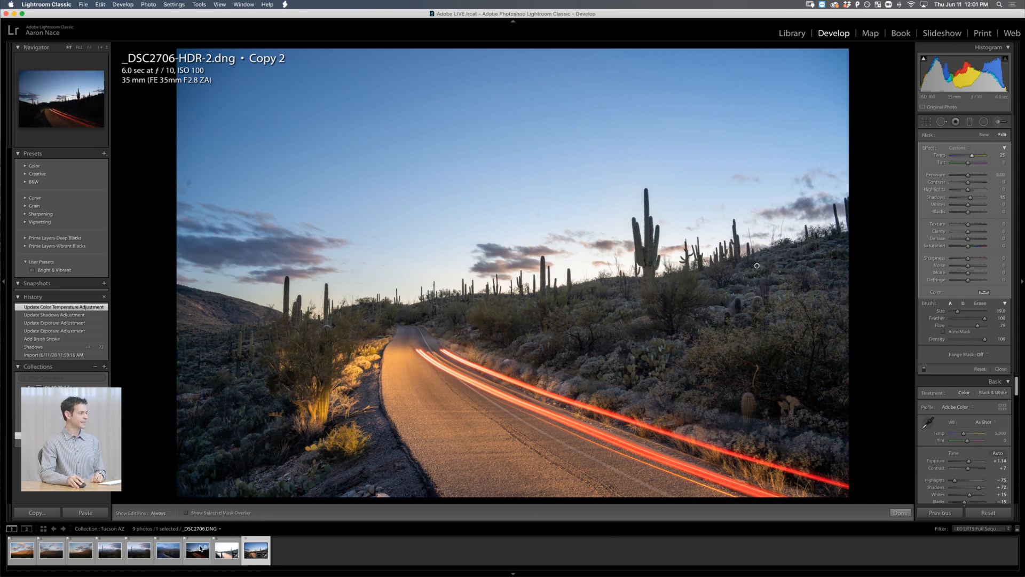
Step: Compare the edited HDR with the dark original exposure, and close the Adjustment Brush on the HDR
{"action": "left_click", "coordinate": [198, 550]}
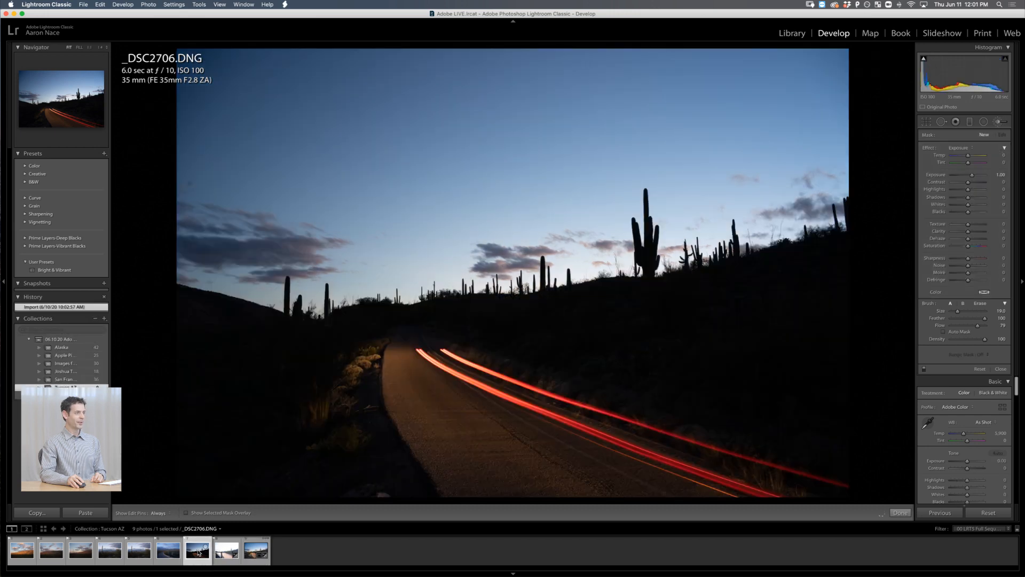
{"action": "left_click", "coordinate": [254, 550]}
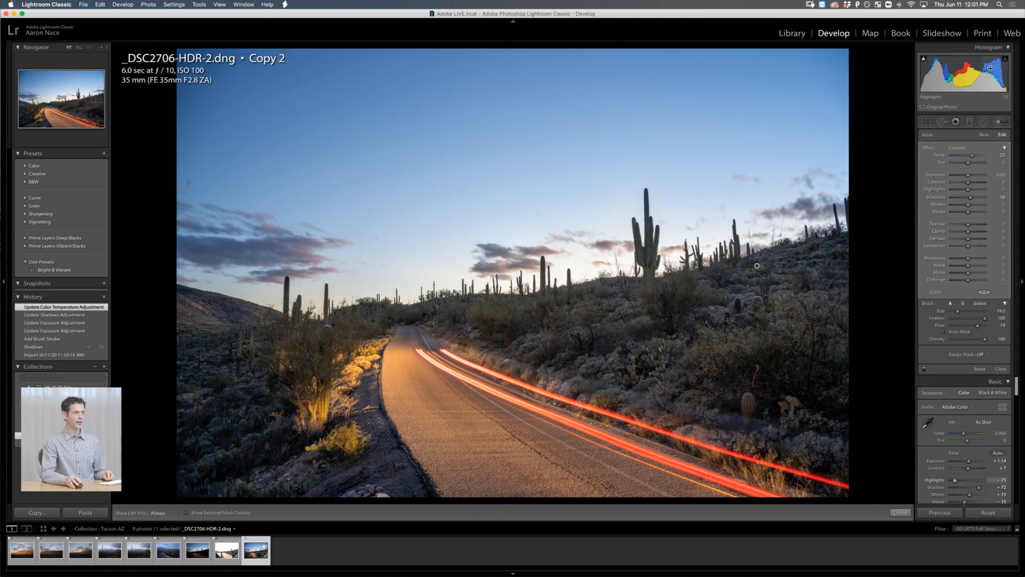
{"action": "left_click", "coordinate": [996, 122]}
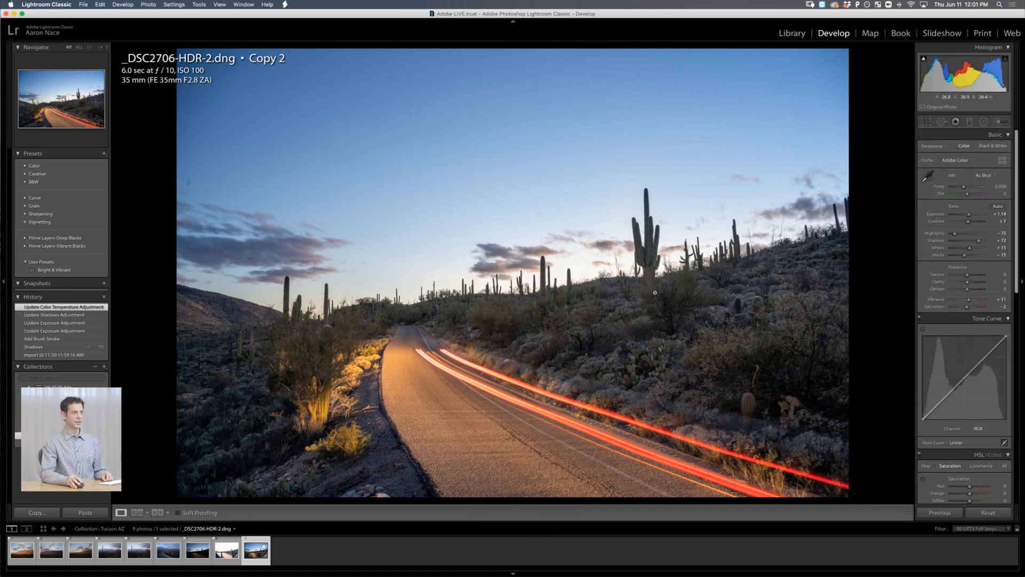
Step: Zoom in on the edited HDR and check the cactus hillside, road and light trails for detail
{"action": "left_click", "coordinate": [672, 262]}
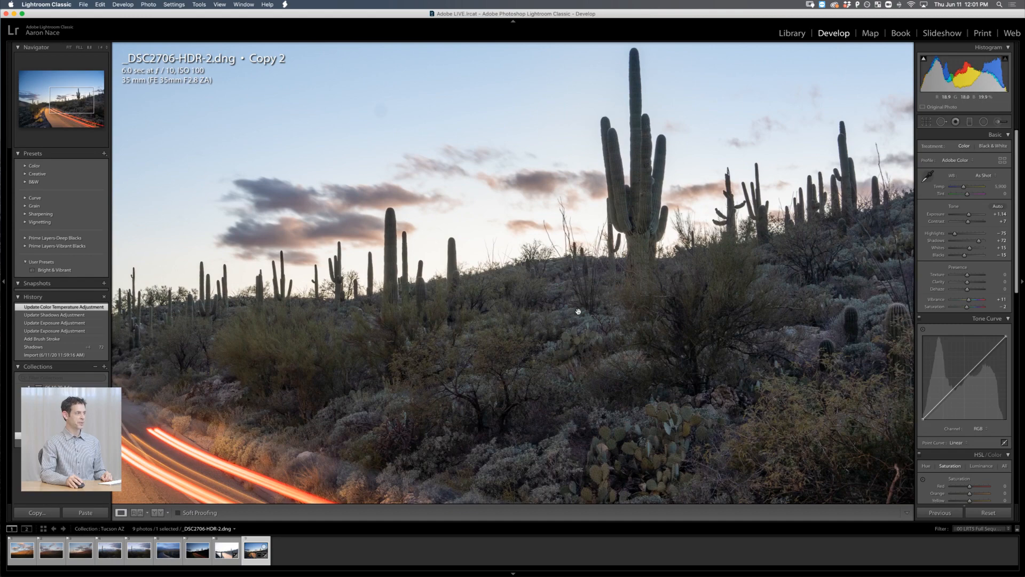
{"action": "left_click_drag", "start_coordinate": [571, 308], "coordinate": [860, 250]}
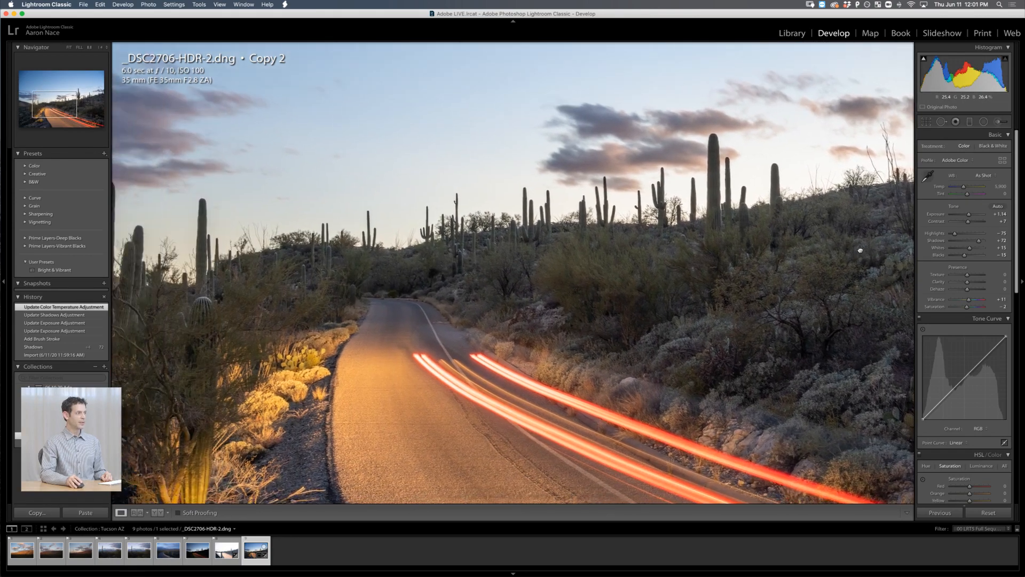
{"action": "left_click_drag", "start_coordinate": [511, 304], "coordinate": [335, 317]}
{"action": "left_click_drag", "start_coordinate": [549, 309], "coordinate": [404, 332]}
{"action": "left_click_drag", "start_coordinate": [685, 280], "coordinate": [592, 295]}
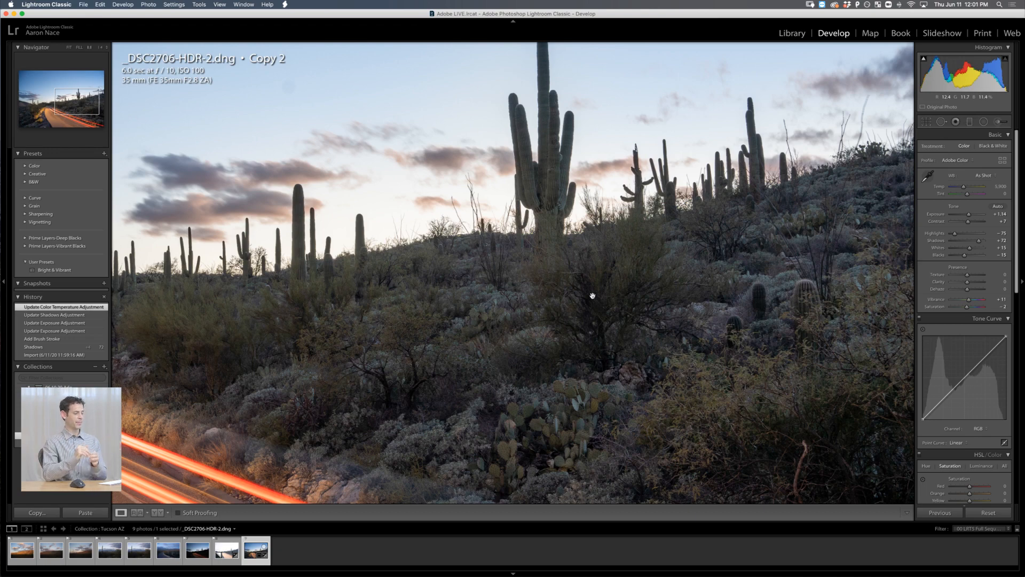
{"action": "left_click", "coordinate": [449, 357]}
Step: Return to the Tucson AZ grid, clear the photo selection and show the first rows of photos
{"action": "key", "text": "g"}
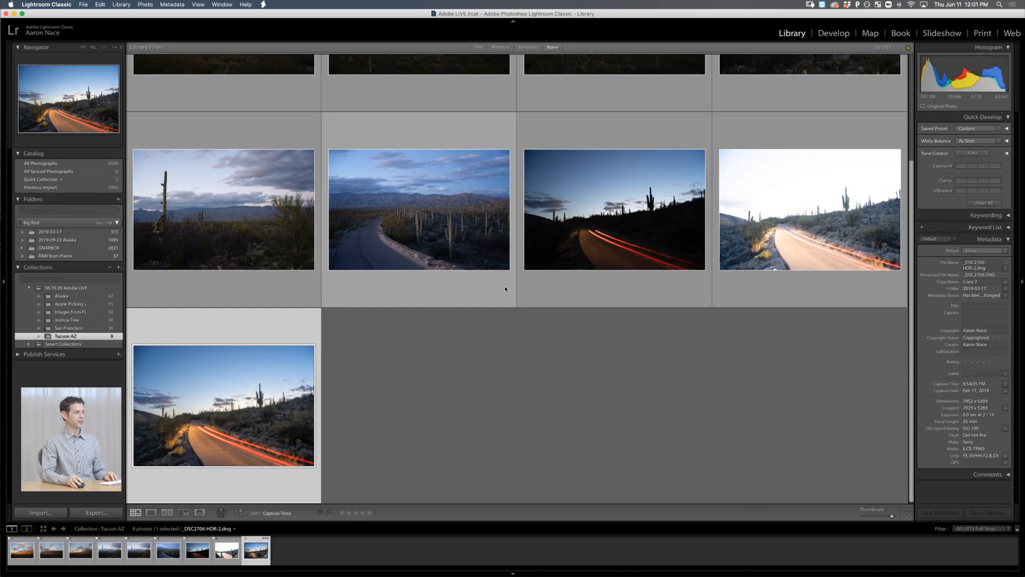
{"action": "left_click", "coordinate": [449, 367]}
{"action": "scroll", "coordinate": [434, 337], "scroll_direction": "up", "scroll_amount": 2}
{"action": "scroll", "coordinate": [434, 337], "scroll_direction": "up", "scroll_amount": 3}
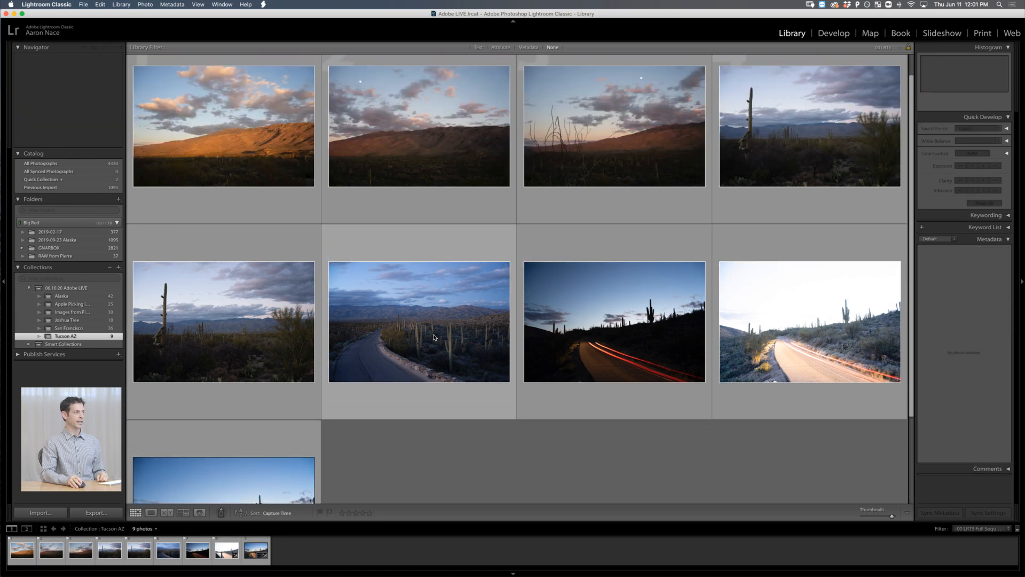
Step: View photo 3, the mountain at dusk, in Loupe view, check its moon up close and return to the grid
{"action": "double_click", "coordinate": [567, 194]}
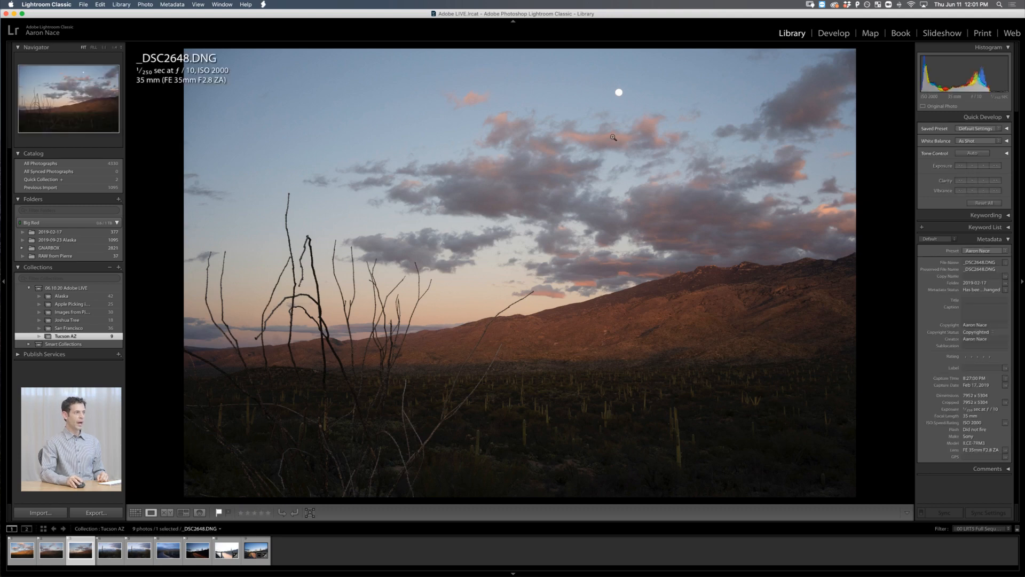
{"action": "left_click", "coordinate": [624, 101]}
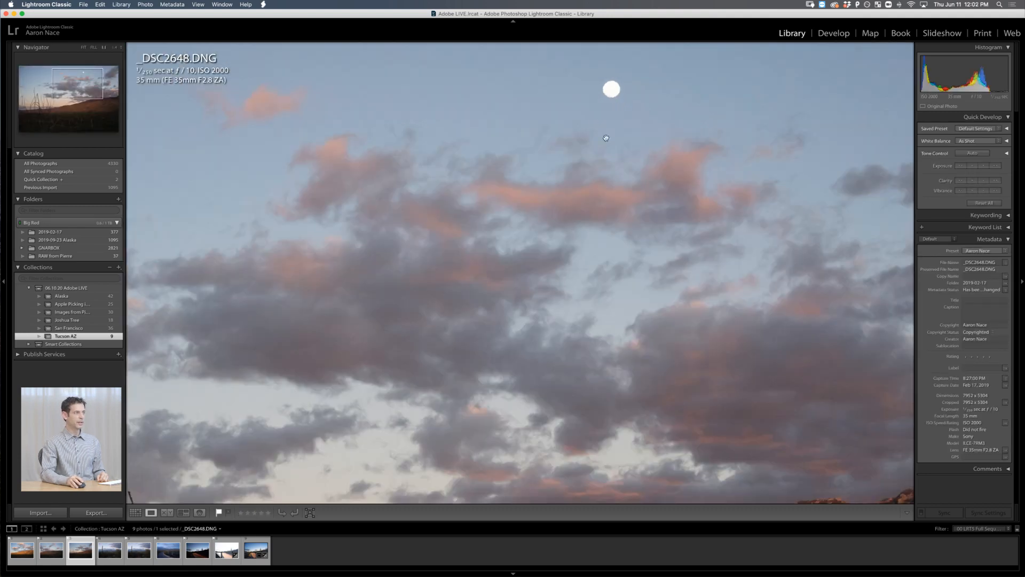
{"action": "left_click", "coordinate": [608, 363]}
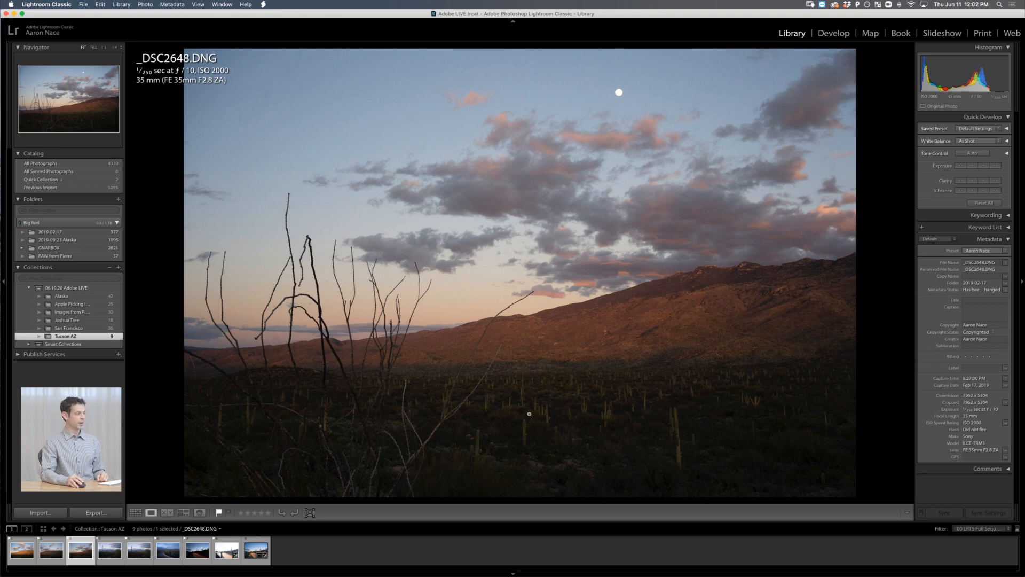
{"action": "key", "text": "g"}
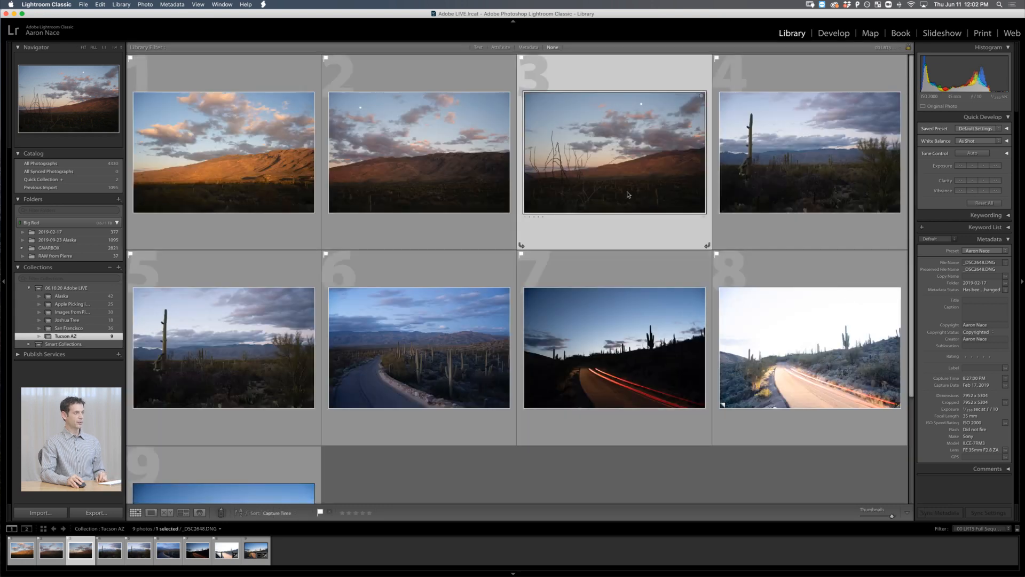
Step: Create a virtual copy of photo 3, the mountain at dusk, and raise the copy's Exposure to +1.70
{"action": "right_click", "coordinate": [628, 155]}
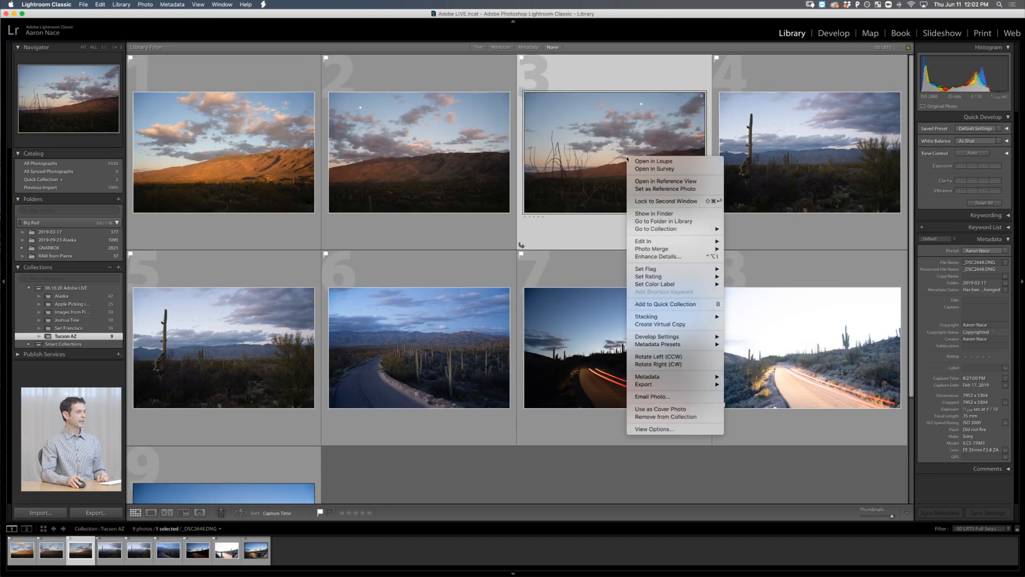
{"action": "left_click", "coordinate": [692, 325]}
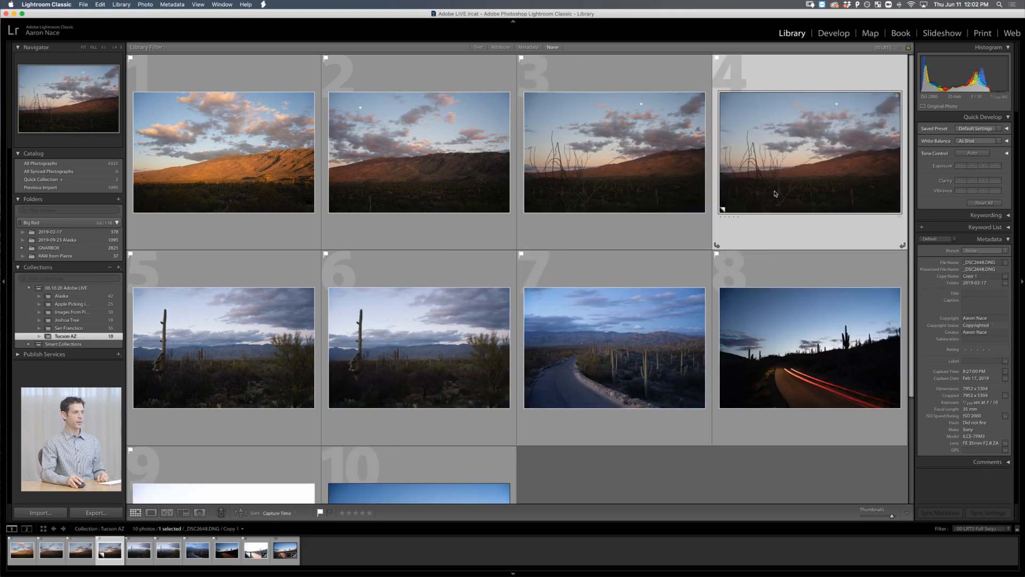
{"action": "key", "text": "d"}
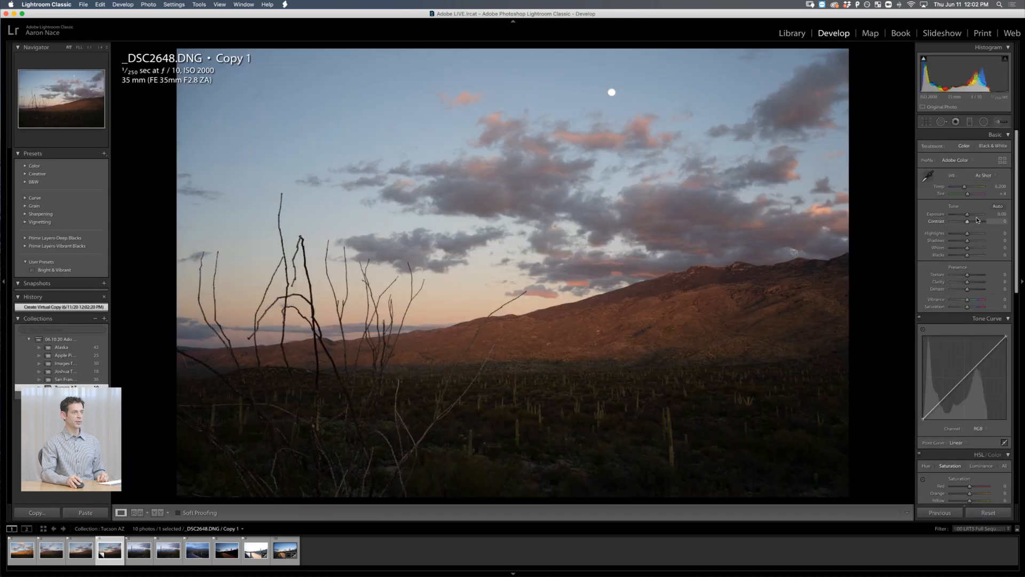
{"action": "left_click_drag", "start_coordinate": [967, 213], "coordinate": [975, 215]}
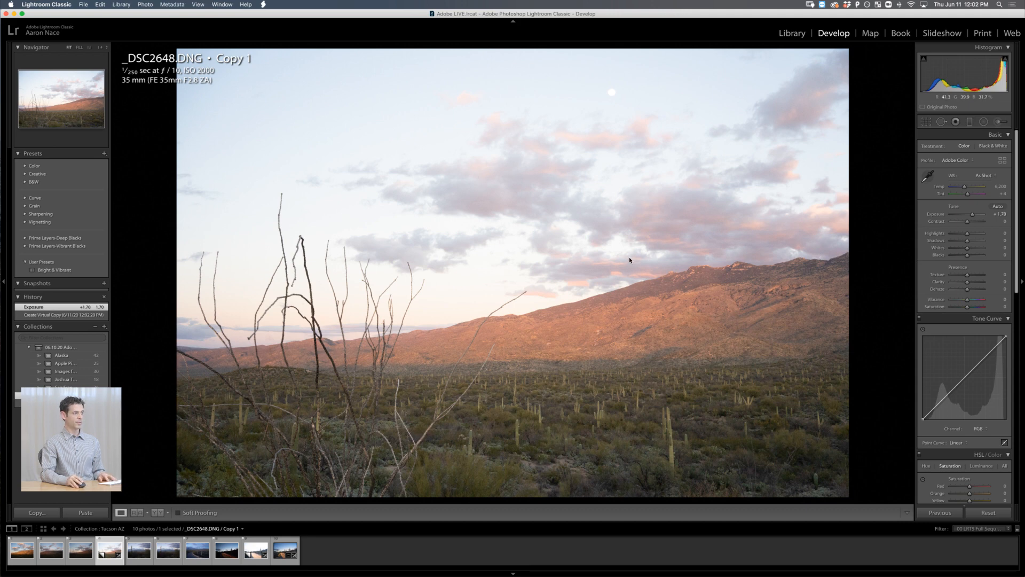
Step: Merge the original dusk photo and its brightened virtual copy to HDR with Auto Align, Auto Settings and no deghosting
{"action": "key", "text": "g"}
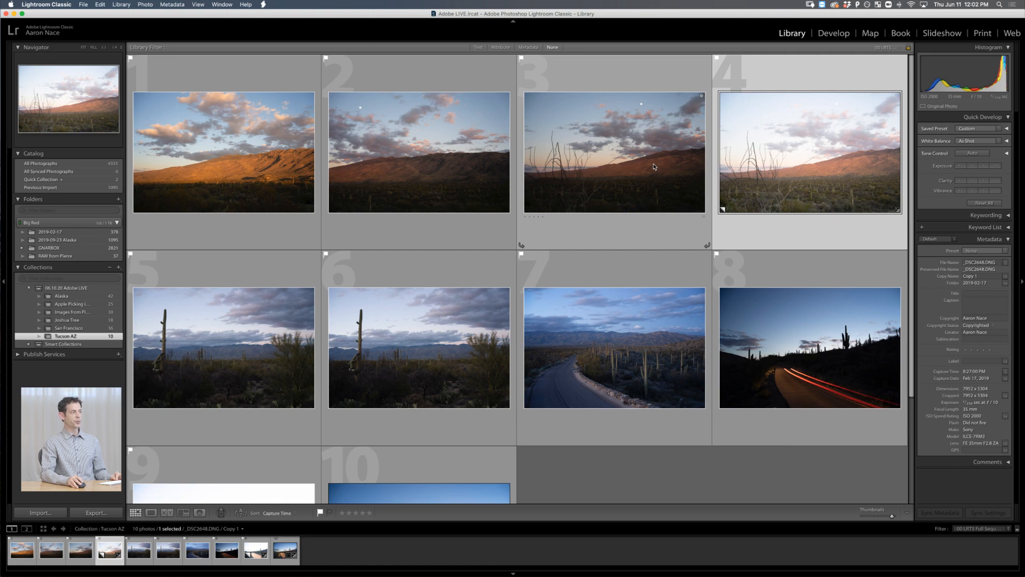
{"action": "left_click", "coordinate": [655, 167], "text": "super"}
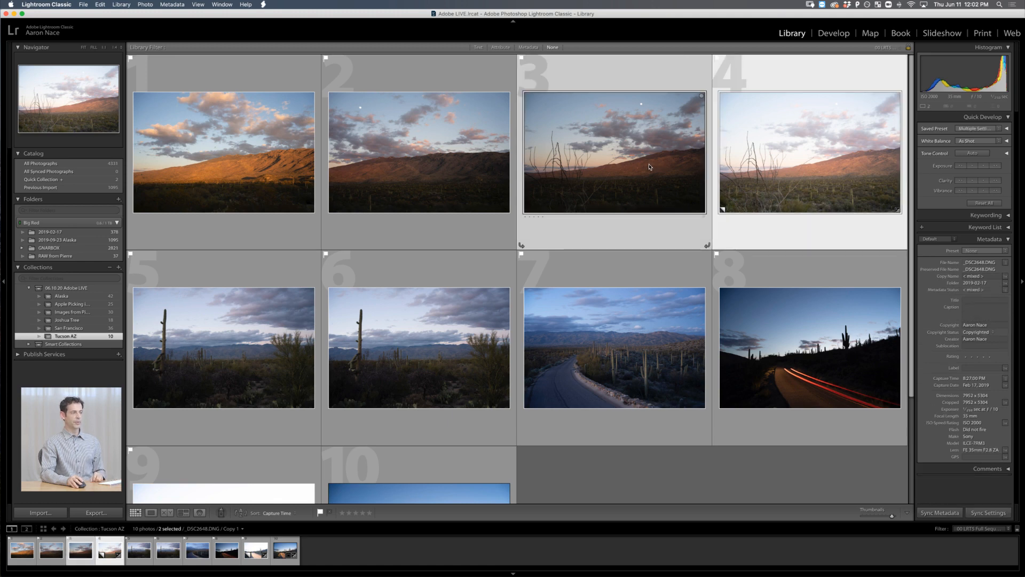
{"action": "right_click", "coordinate": [649, 166]}
{"action": "mouse_move", "coordinate": [695, 264]}
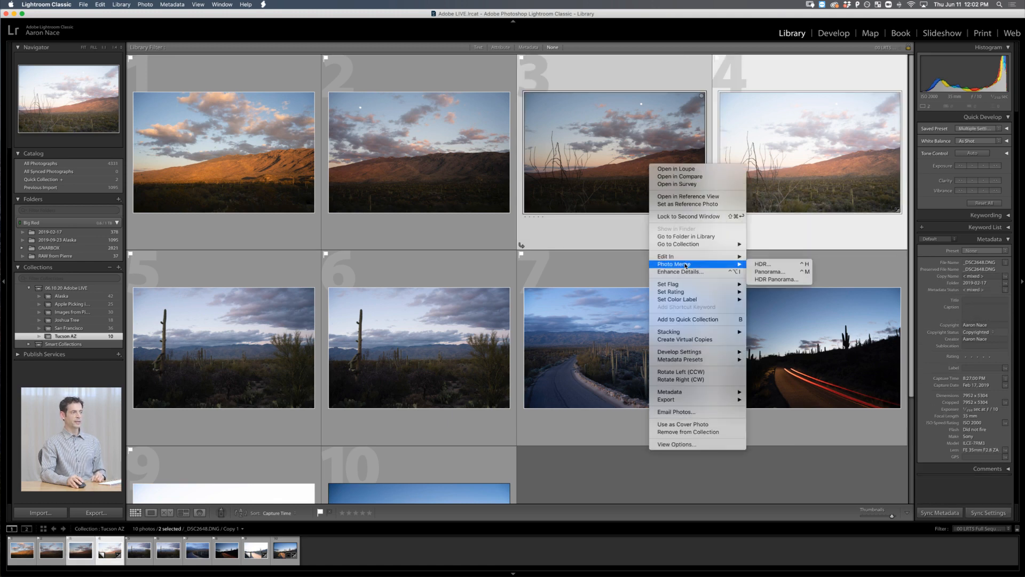
{"action": "left_click", "coordinate": [773, 263]}
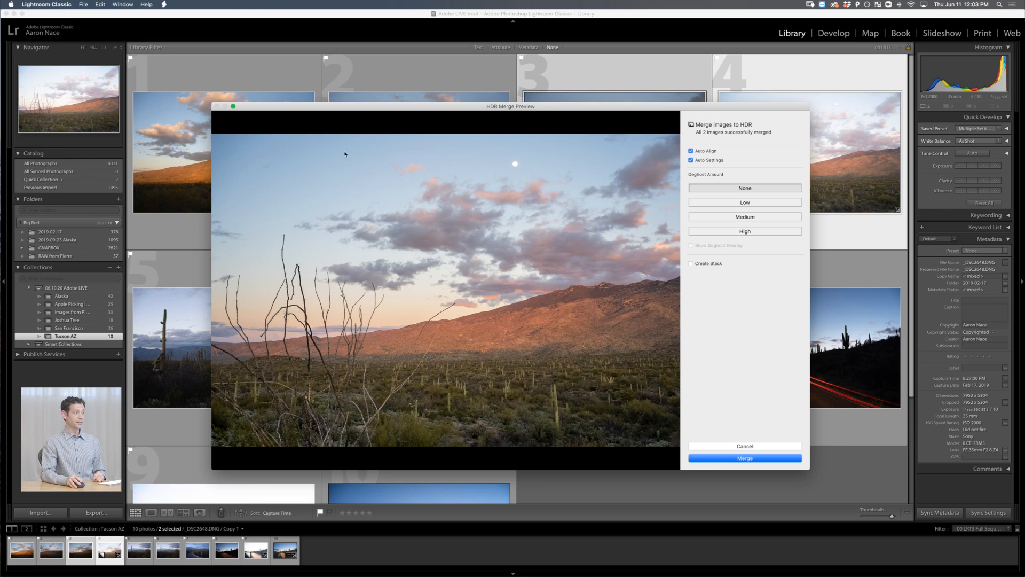
{"action": "left_click", "coordinate": [717, 457]}
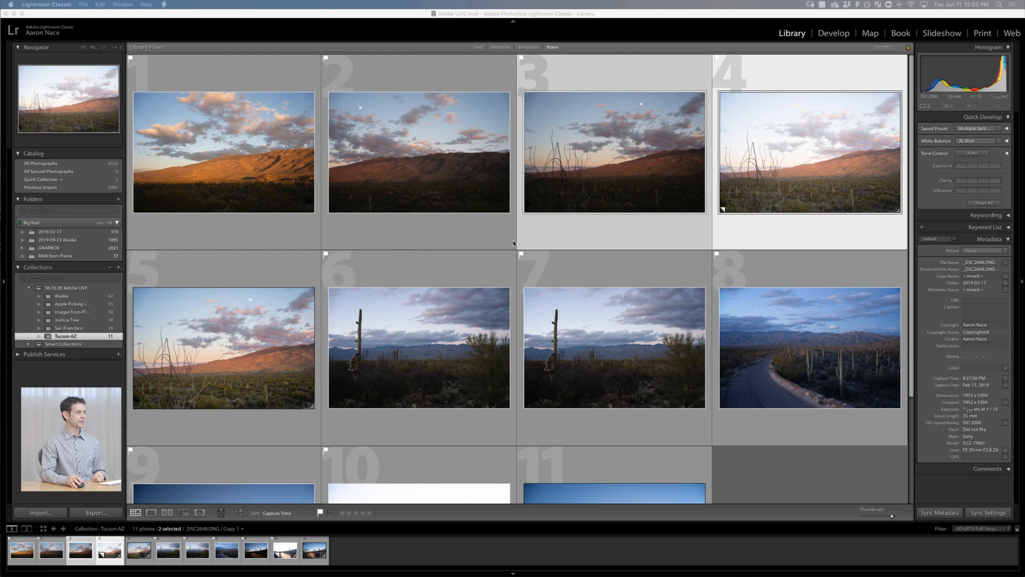
Step: Select the merged HDR of the mountain at dusk and give it a red colour label
{"action": "left_click", "coordinate": [307, 347]}
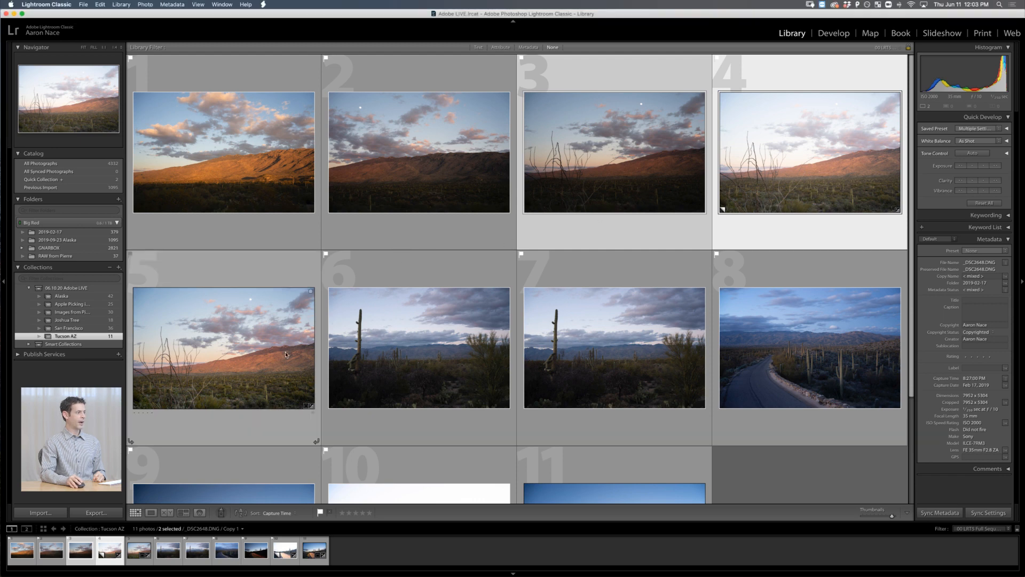
{"action": "left_click", "coordinate": [274, 352]}
{"action": "key", "text": "6"}
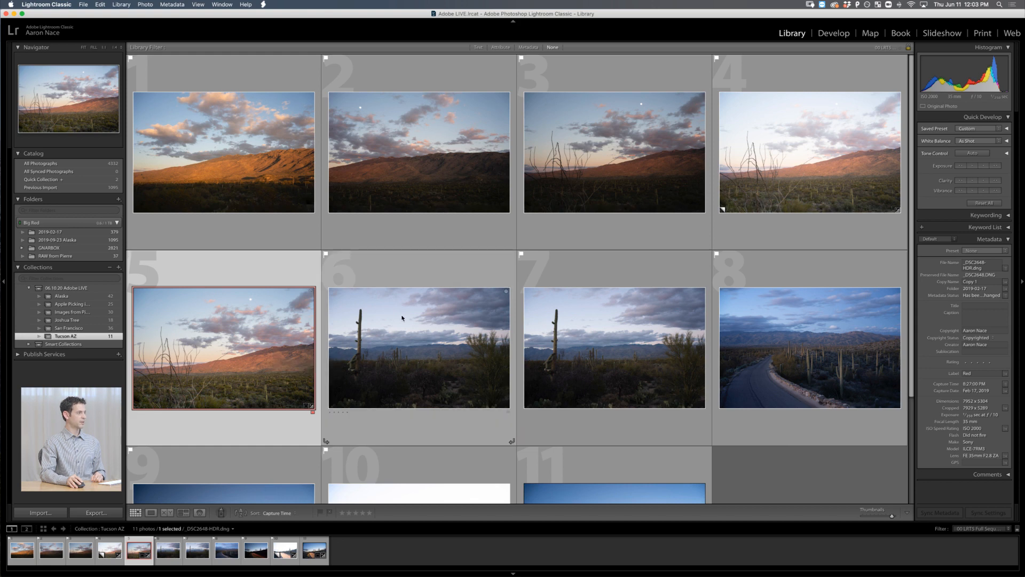
Step: Compare the dark original, the bright virtual copy and the merged HDR side by side in Survey view
{"action": "left_click", "coordinate": [548, 184]}
{"action": "left_click", "coordinate": [283, 329], "text": "super"}
{"action": "left_click", "coordinate": [743, 163], "text": "super"}
{"action": "key", "text": "n"}
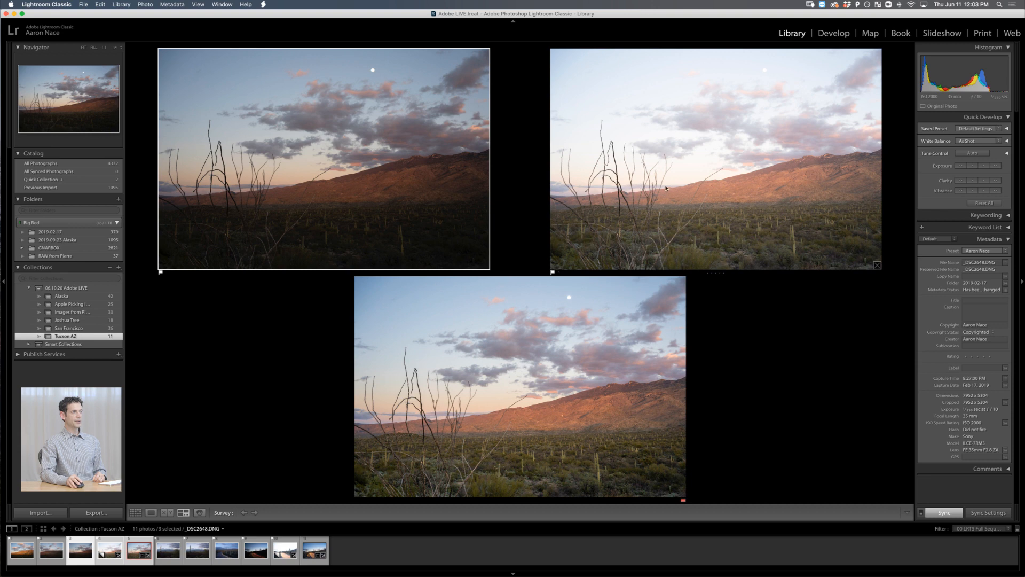
Step: Develop the merged HDR with Shadows +48, Highlights -97 and Vibrance +26
{"action": "left_click", "coordinate": [544, 410]}
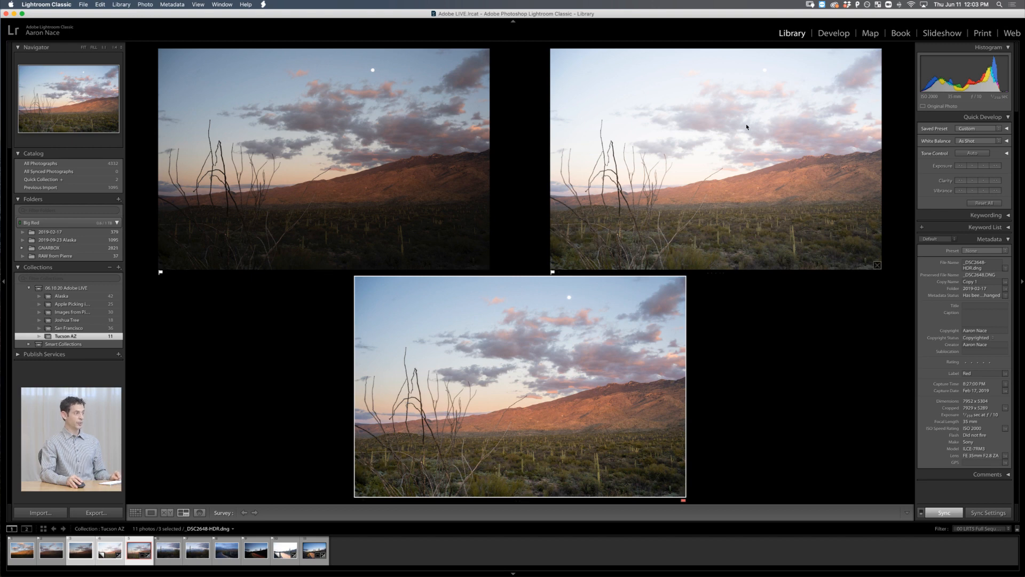
{"action": "key", "text": "d"}
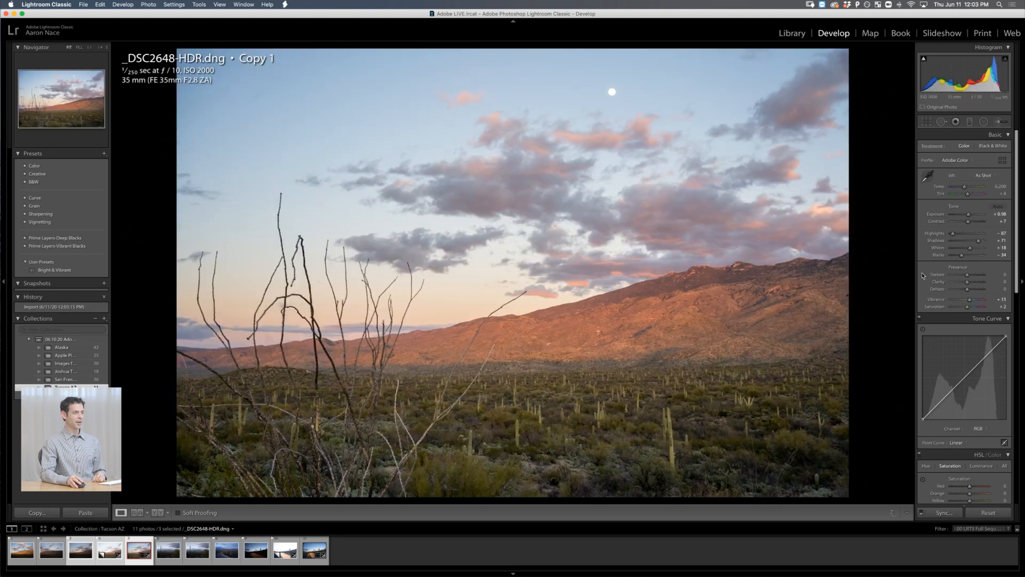
{"action": "left_click_drag", "start_coordinate": [980, 242], "coordinate": [953, 233]}
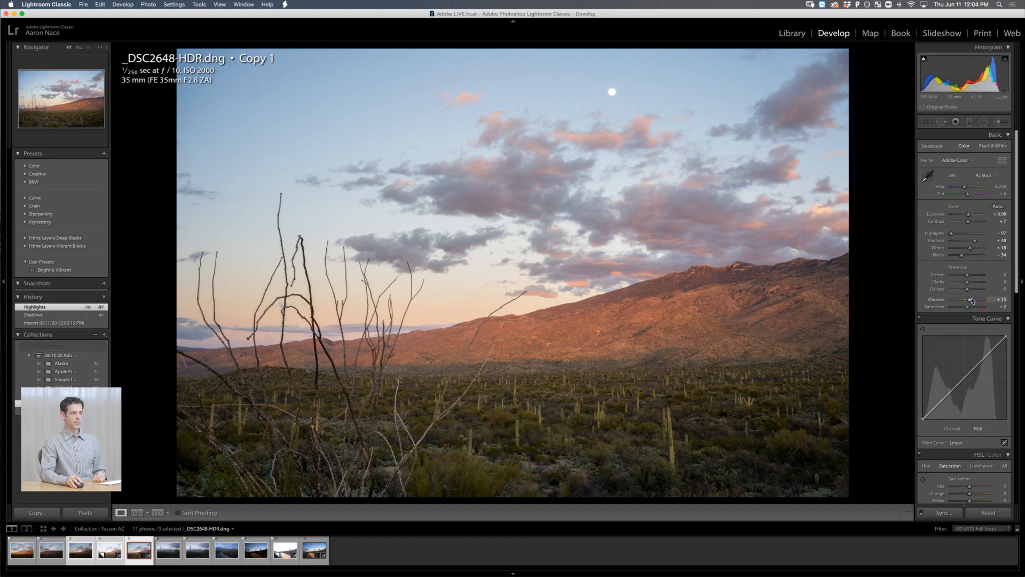
{"action": "left_click_drag", "start_coordinate": [971, 301], "coordinate": [972, 302]}
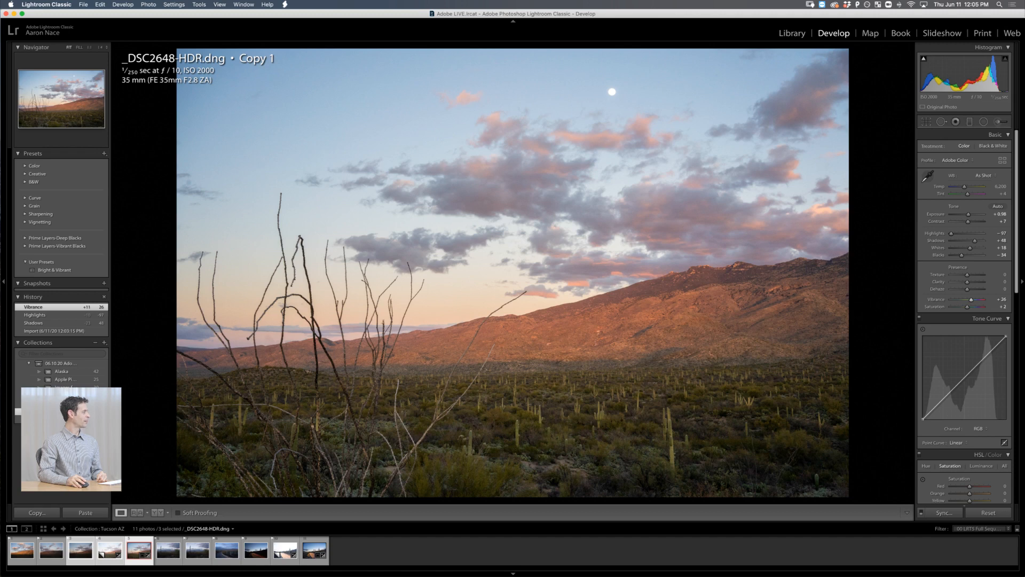
{"action": "key", "text": "shift+super+e"}
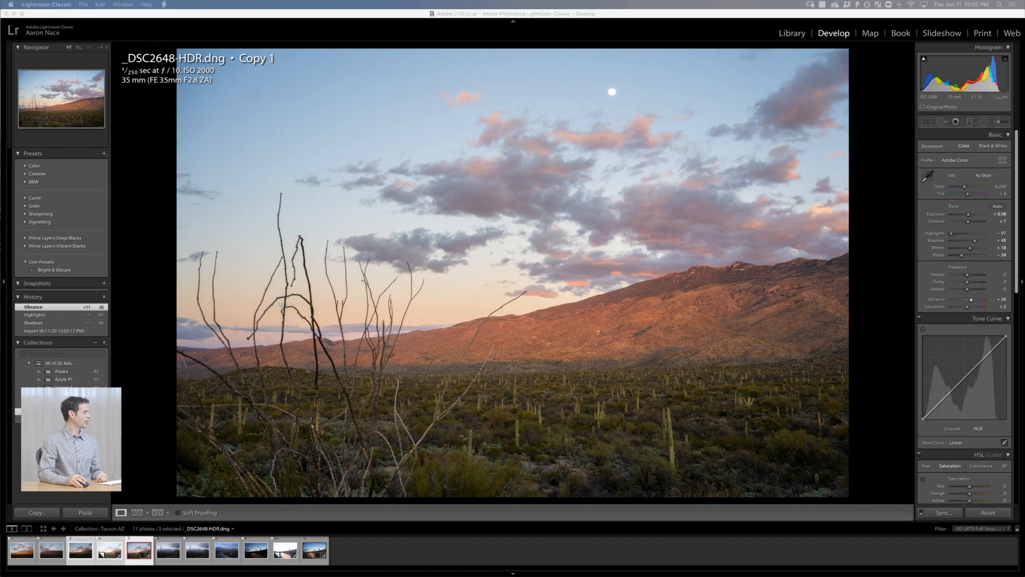
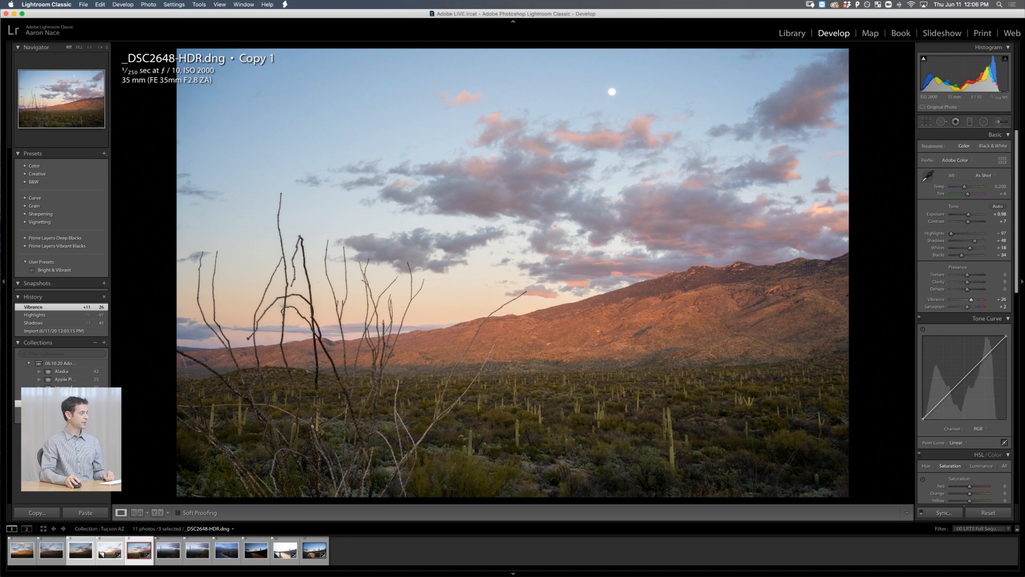
Step: Go to the San Francisco collection's grid and view photo 4, the Golden Gate Bridge with the hillside, in Loupe view
{"action": "key", "text": "g"}
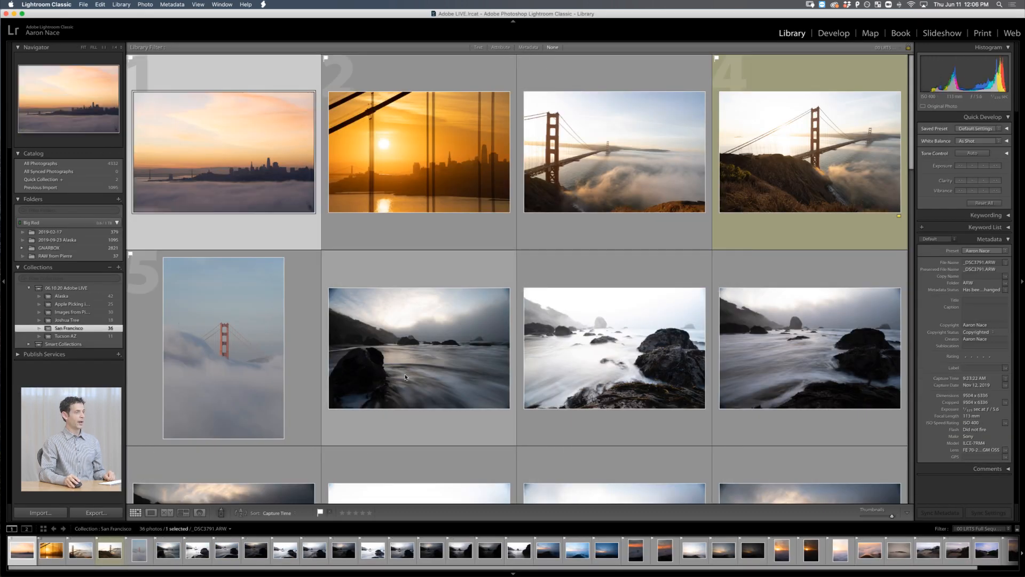
{"action": "left_click", "coordinate": [746, 197]}
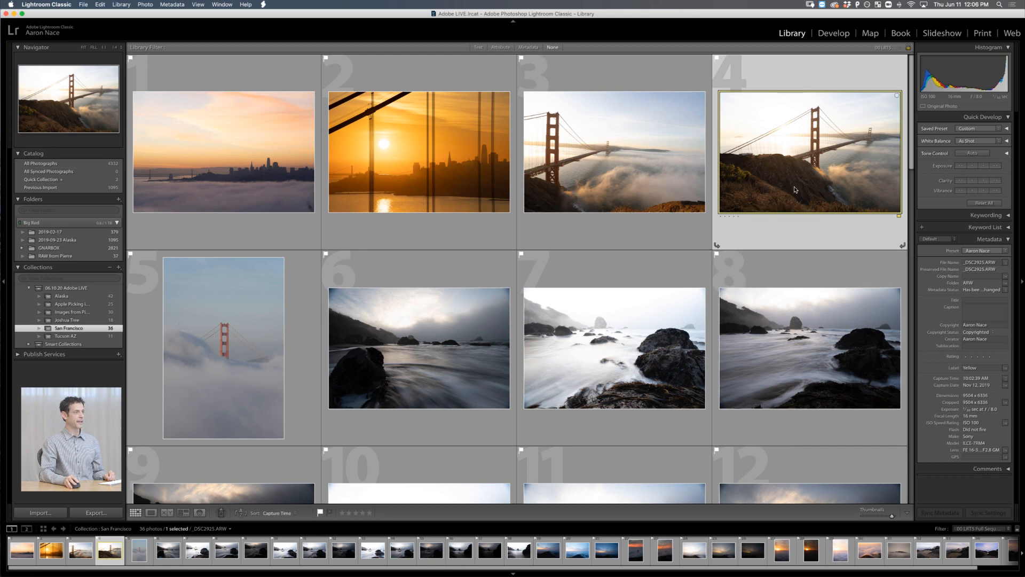
{"action": "double_click", "coordinate": [780, 200]}
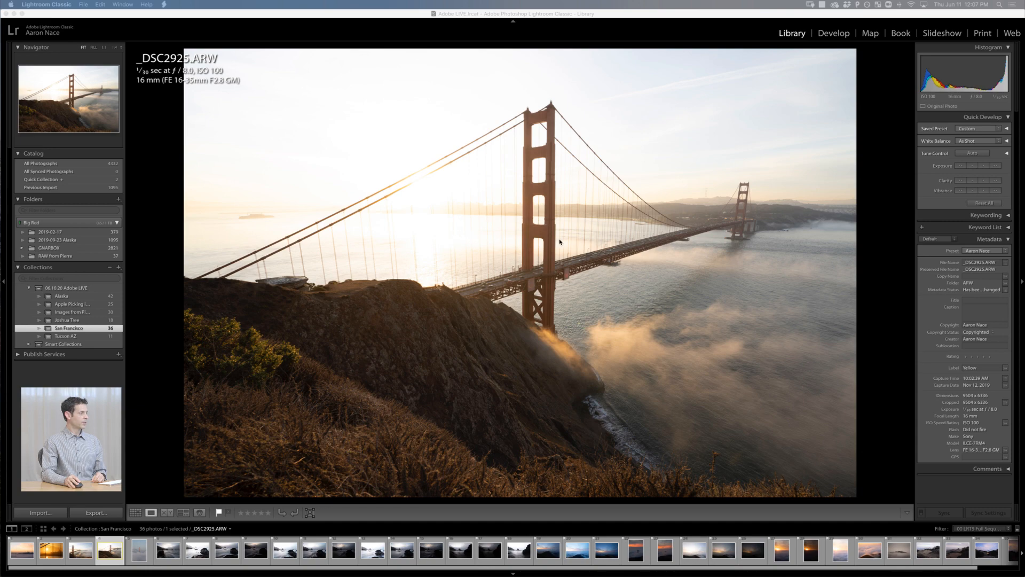
Step: Place a tilted Graduated Filter from the sky across the bridge in Develop, adjust its edge and angle, and centre it over the water
{"action": "left_click", "coordinate": [838, 36]}
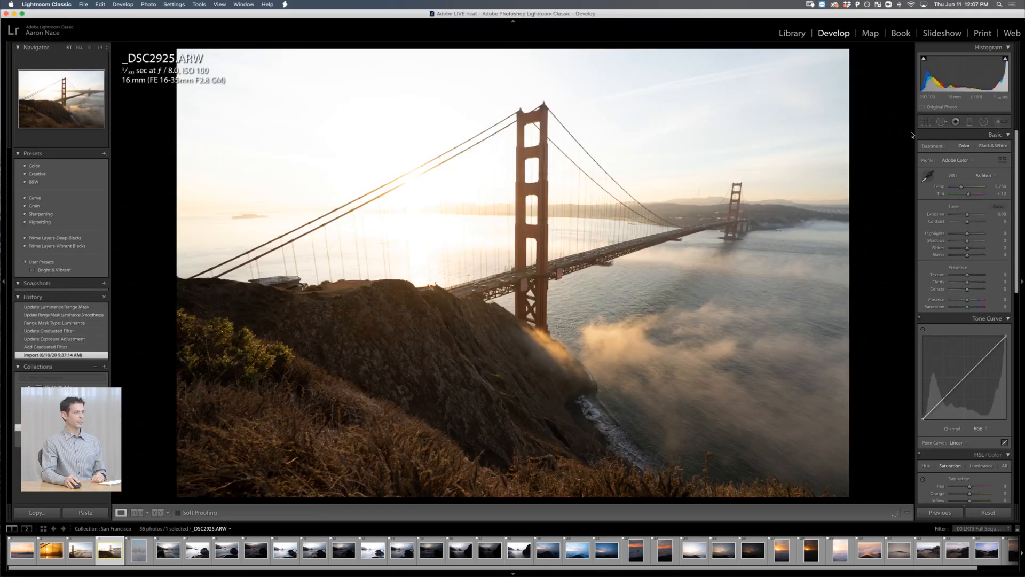
{"action": "left_click", "coordinate": [970, 123]}
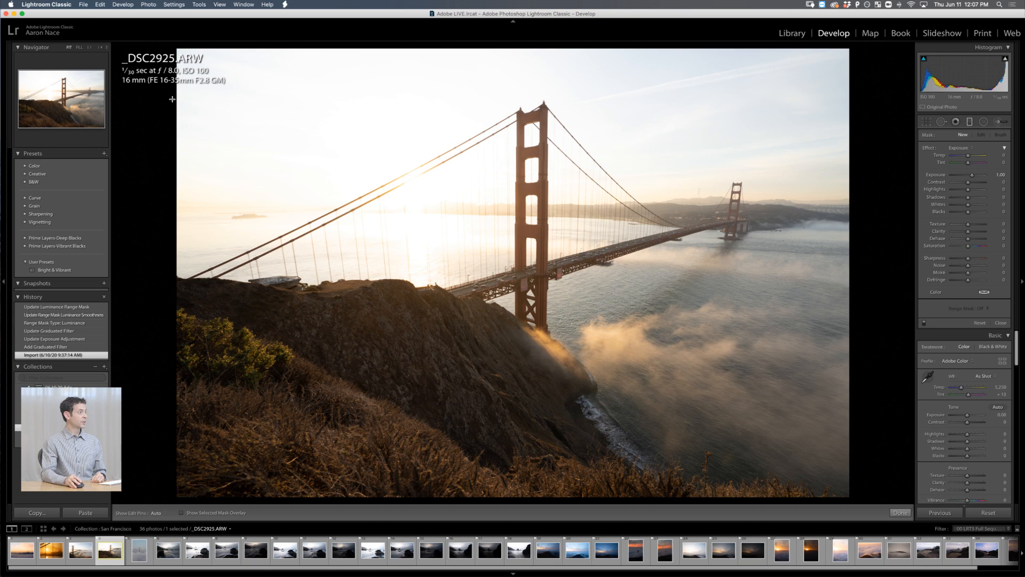
{"action": "left_click_drag", "start_coordinate": [163, 77], "coordinate": [289, 432]}
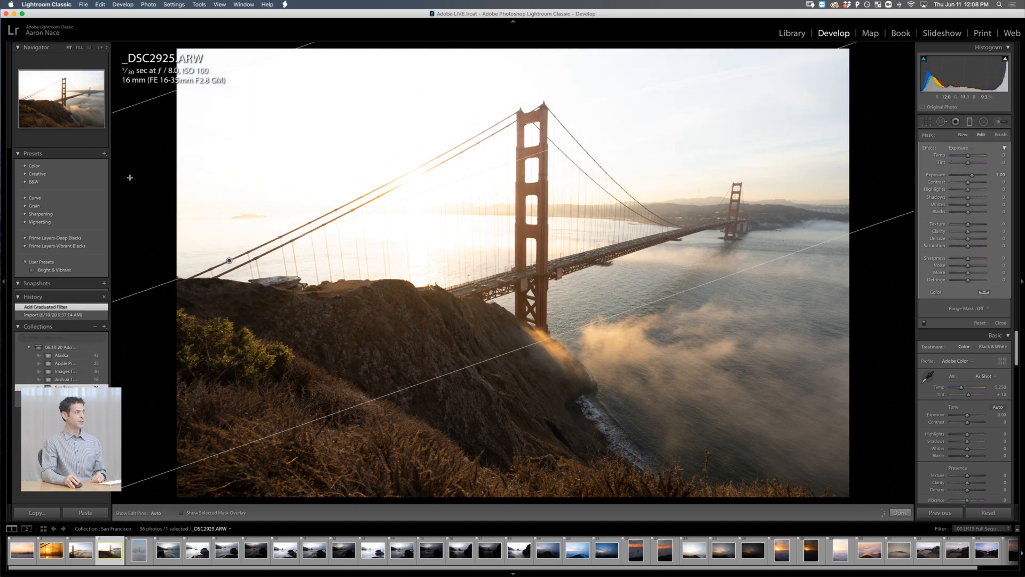
{"action": "left_click", "coordinate": [100, 48]}
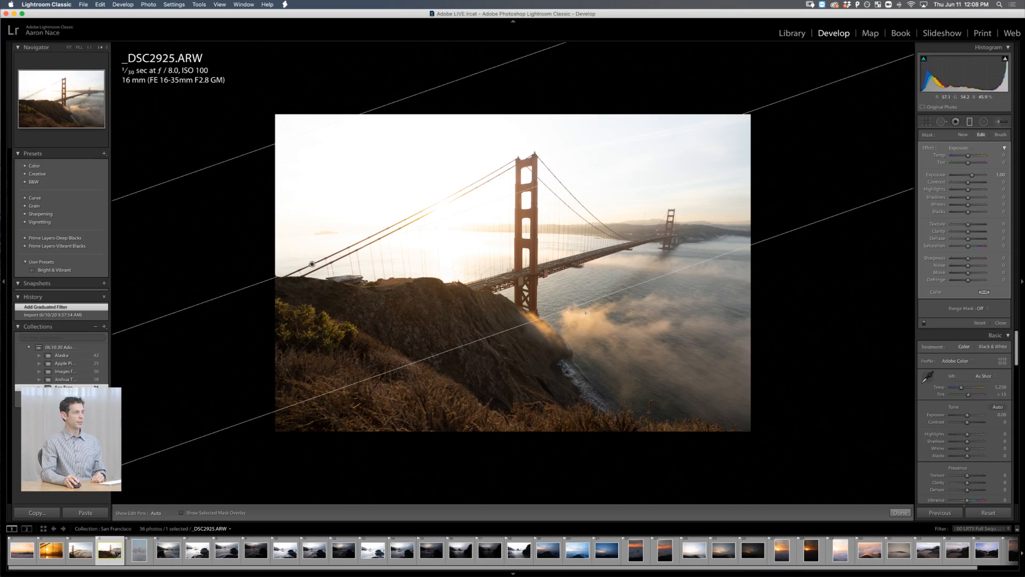
{"action": "left_click_drag", "start_coordinate": [587, 311], "coordinate": [588, 316]}
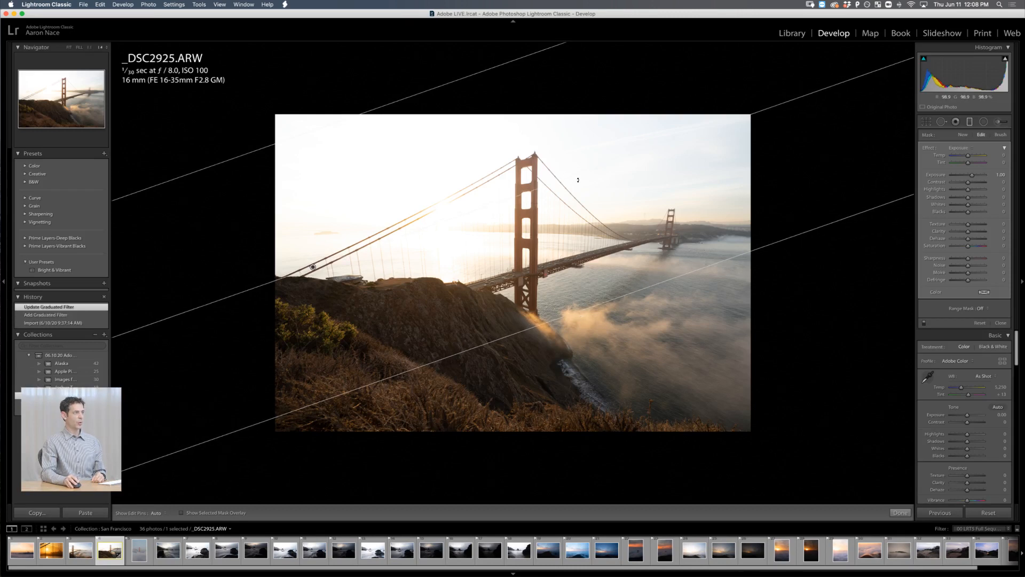
{"action": "left_click_drag", "start_coordinate": [578, 180], "coordinate": [582, 192]}
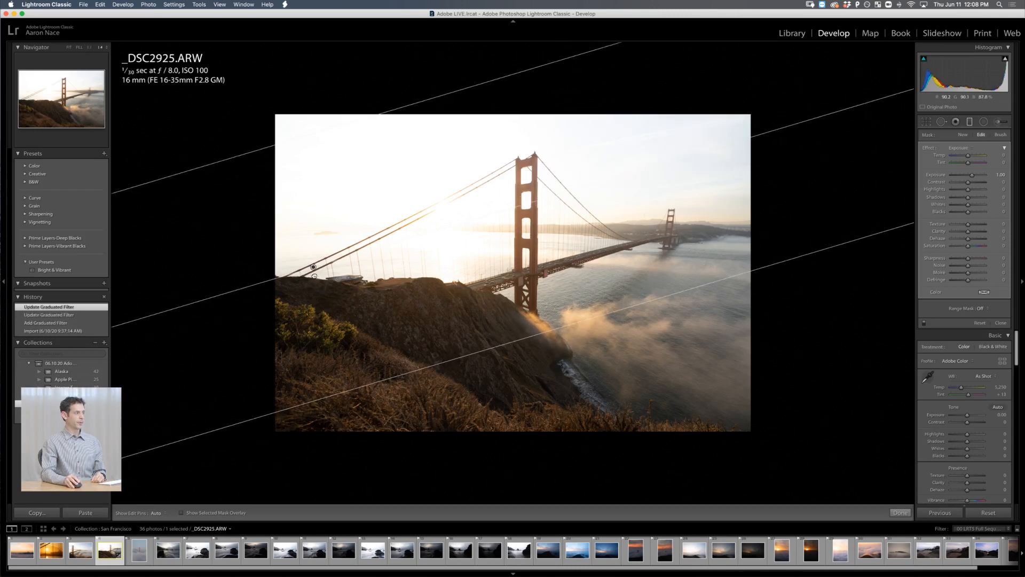
{"action": "left_click_drag", "start_coordinate": [314, 276], "coordinate": [455, 205]}
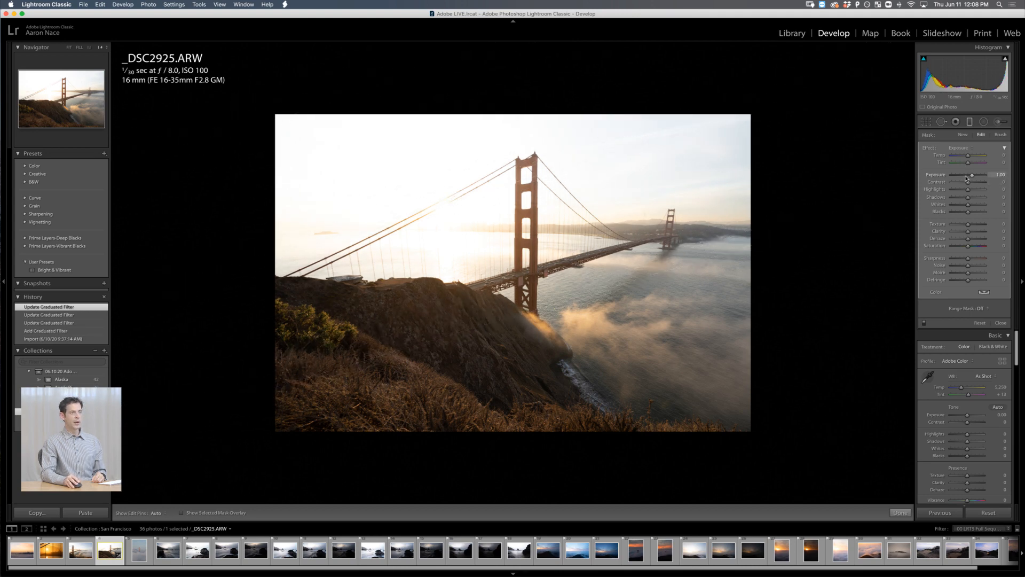
Step: Set the filter's Exposure to about -3, Highlights to -64 and Temp to -26, and extend its gradient lower over the scene
{"action": "mouse_move", "coordinate": [968, 176]}
{"action": "left_mouse_down"}
{"action": "mouse_move", "coordinate": [955, 175]}
{"action": "mouse_move", "coordinate": [957, 189]}
{"action": "left_mouse_up"}
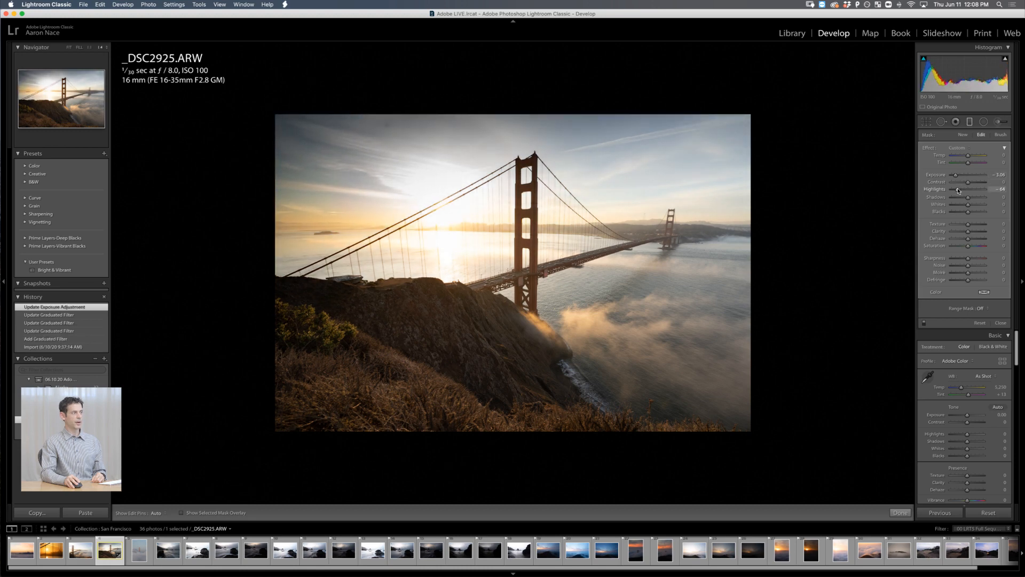
{"action": "left_click_drag", "start_coordinate": [561, 309], "coordinate": [635, 401]}
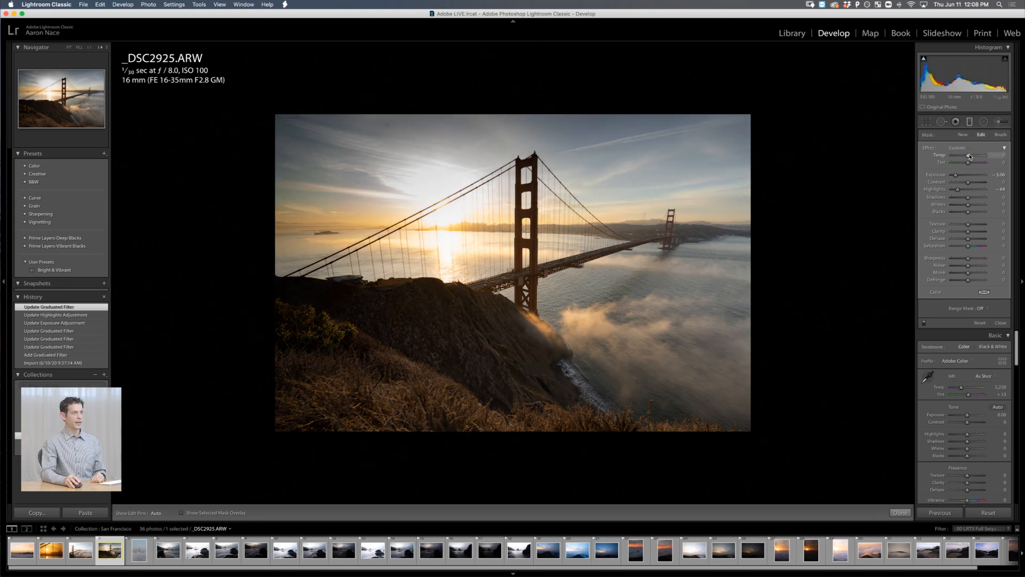
{"action": "left_click_drag", "start_coordinate": [966, 154], "coordinate": [965, 155]}
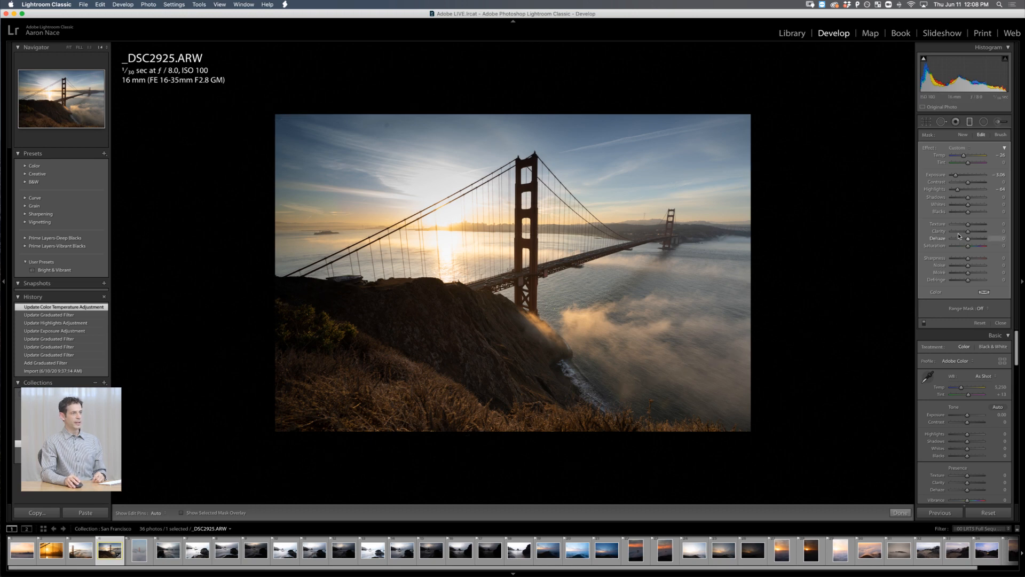
Step: Compare the imported state with the latest filtered edit, and inspect the bridge tower up close for darkening
{"action": "left_click", "coordinate": [68, 371]}
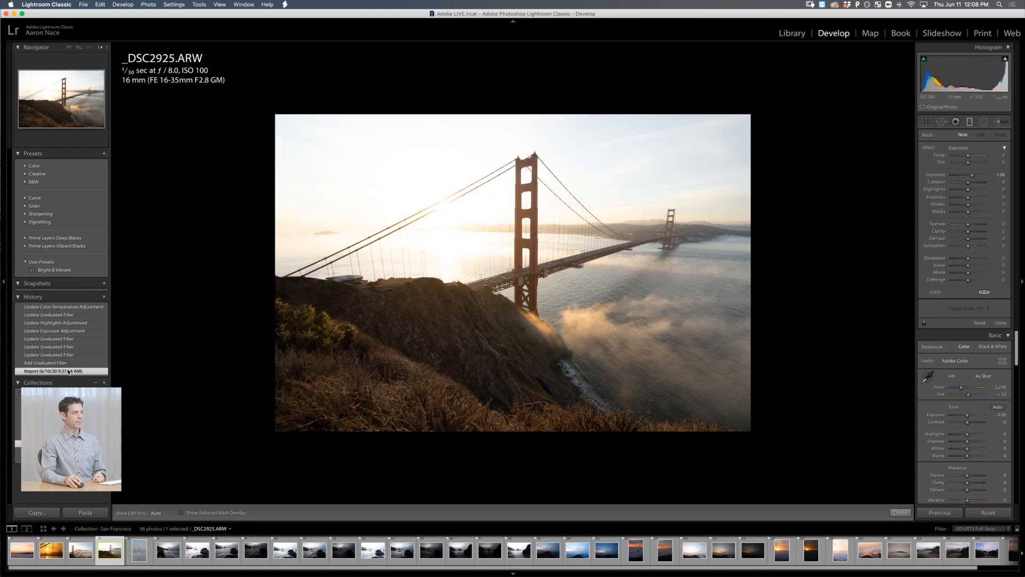
{"action": "left_click", "coordinate": [60, 307]}
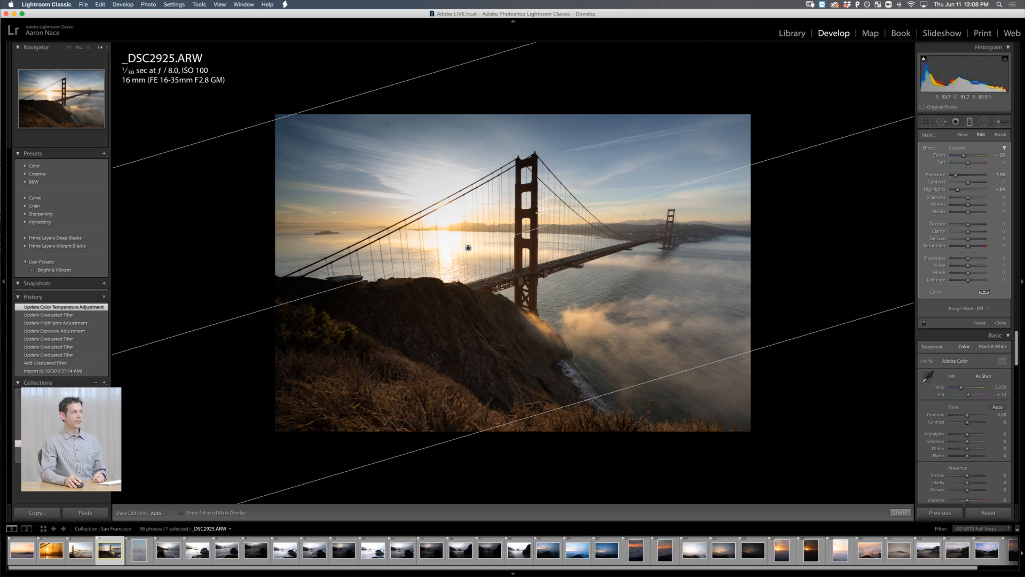
{"action": "left_click", "coordinate": [90, 49]}
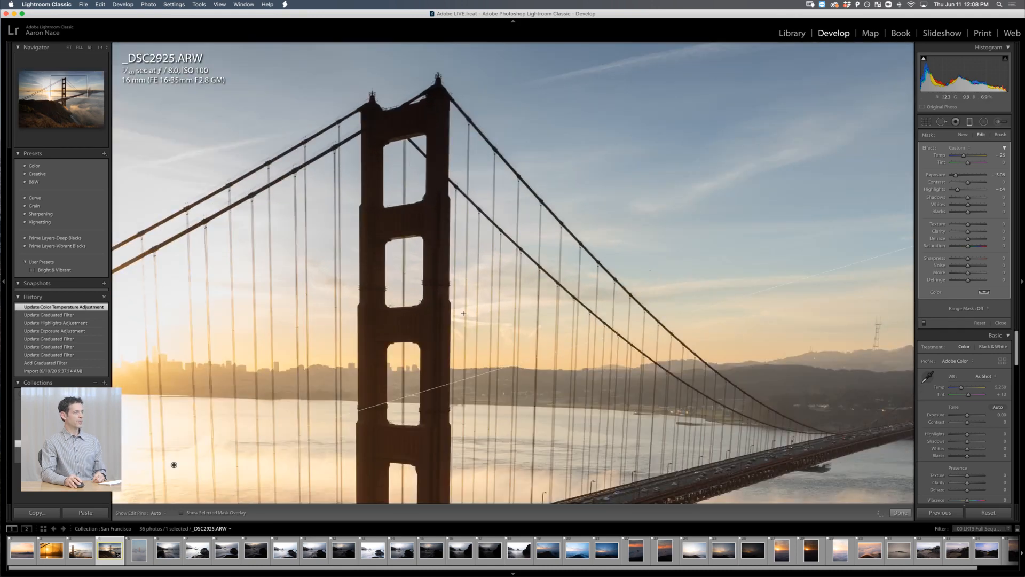
{"action": "key", "text": "super+z"}
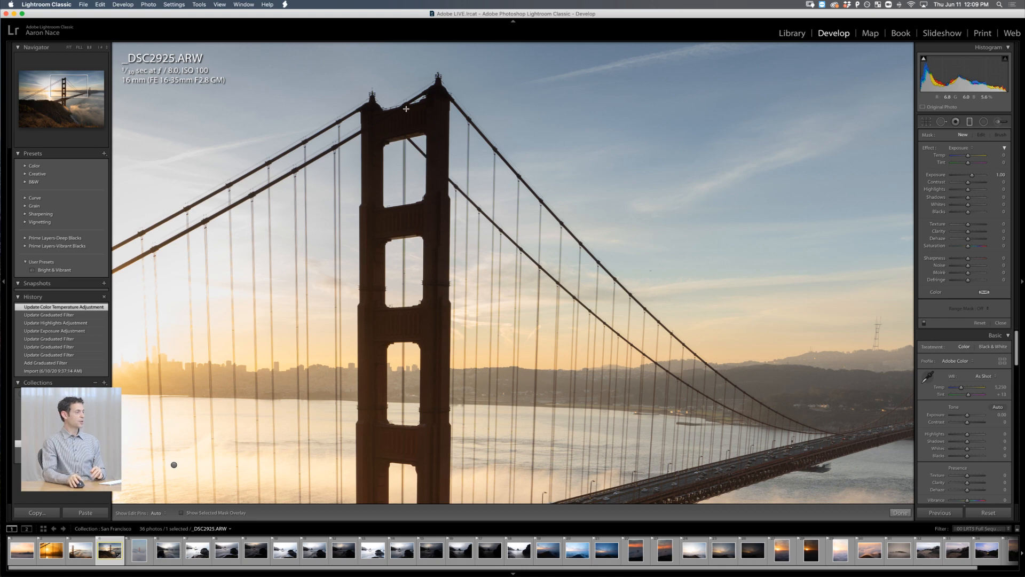
Step: Compare the tower in the imported state with the latest filtered edit, and view the whole photo
{"action": "left_click", "coordinate": [67, 371]}
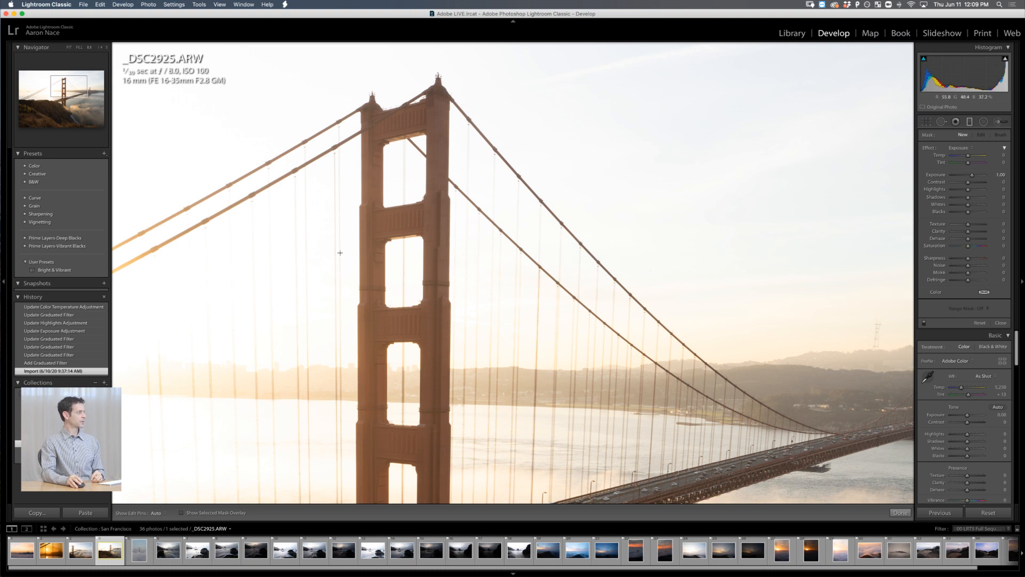
{"action": "left_click", "coordinate": [64, 307]}
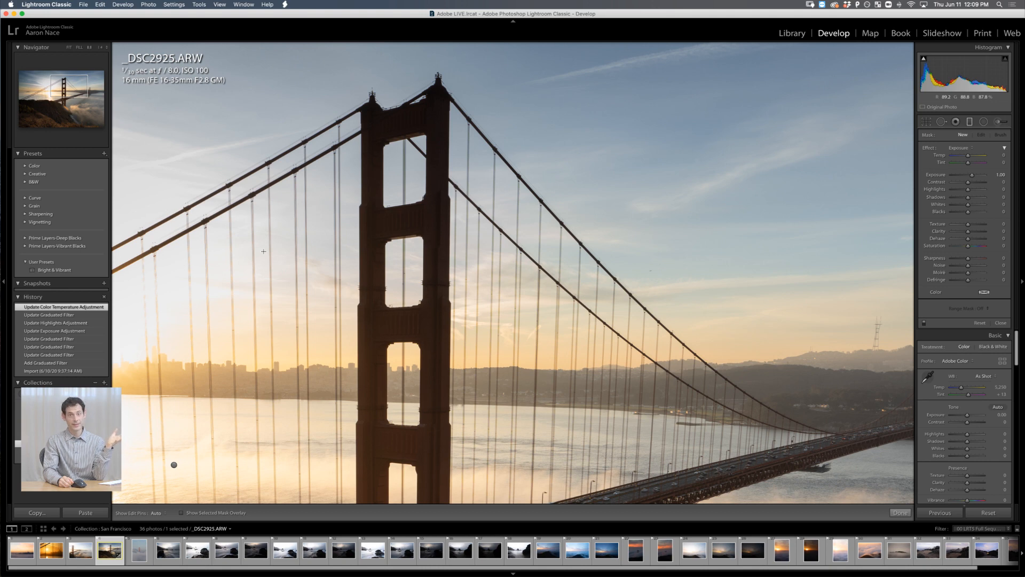
{"action": "left_click", "coordinate": [68, 48]}
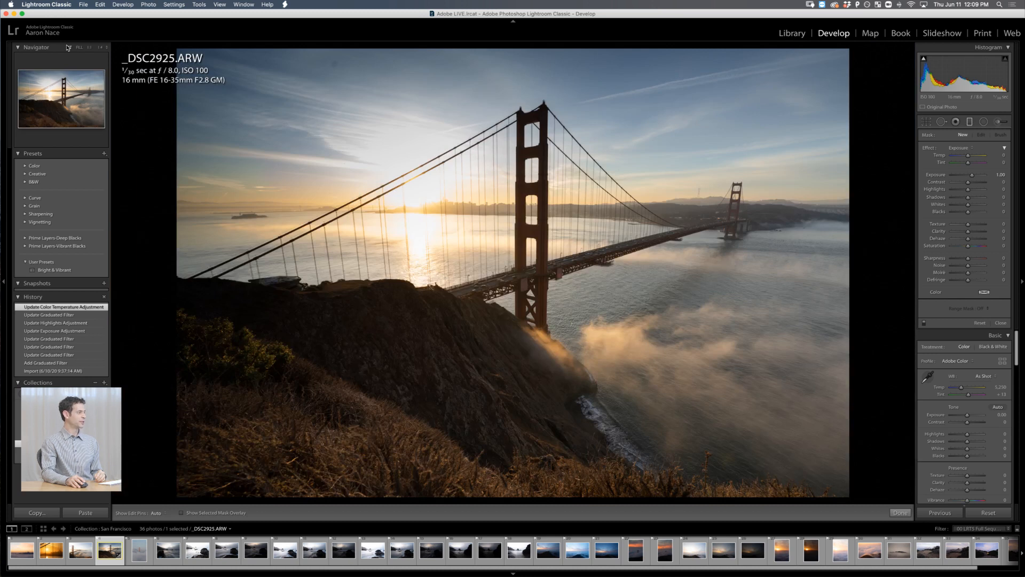
Step: Add a Luminance range mask to the Graduated Filter over the water and raise its lower Range limit to about 51
{"action": "left_click", "coordinate": [450, 238]}
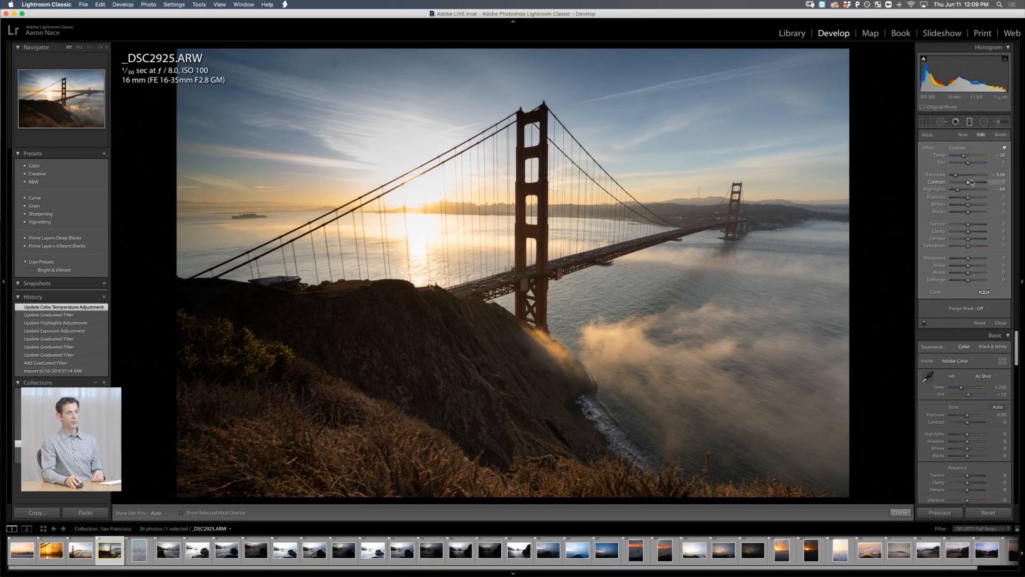
{"action": "left_click", "coordinate": [982, 308]}
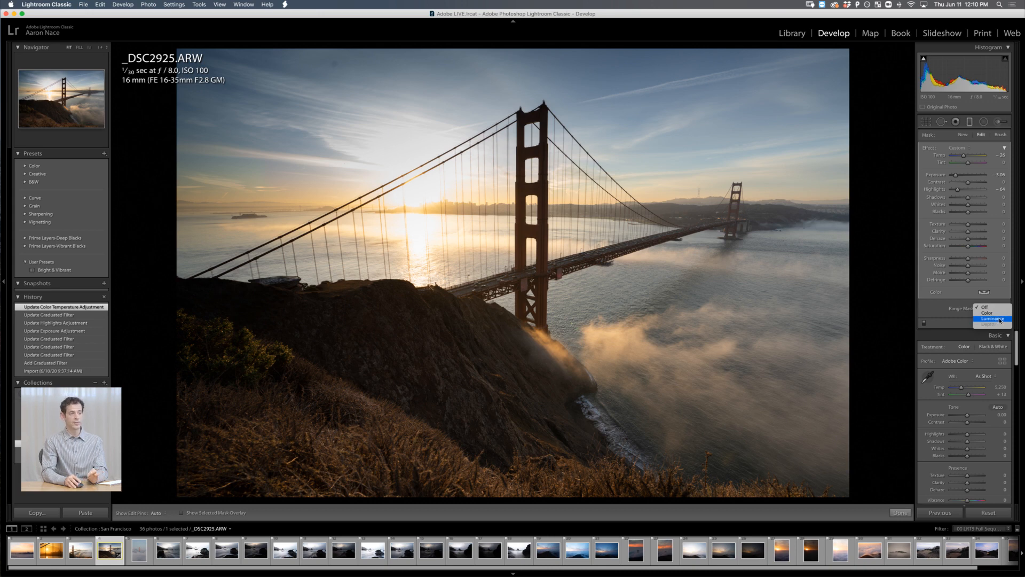
{"action": "left_click", "coordinate": [993, 319]}
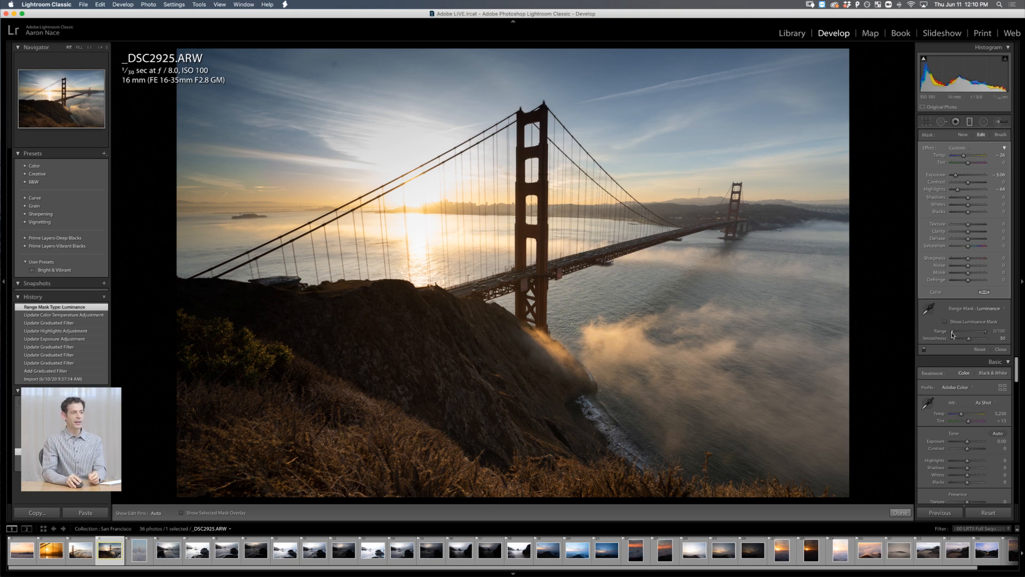
{"action": "mouse_move", "coordinate": [954, 333]}
{"action": "left_mouse_down"}
{"action": "mouse_move", "coordinate": [973, 332]}
{"action": "mouse_move", "coordinate": [954, 332]}
{"action": "mouse_move", "coordinate": [964, 332]}
{"action": "left_mouse_up"}
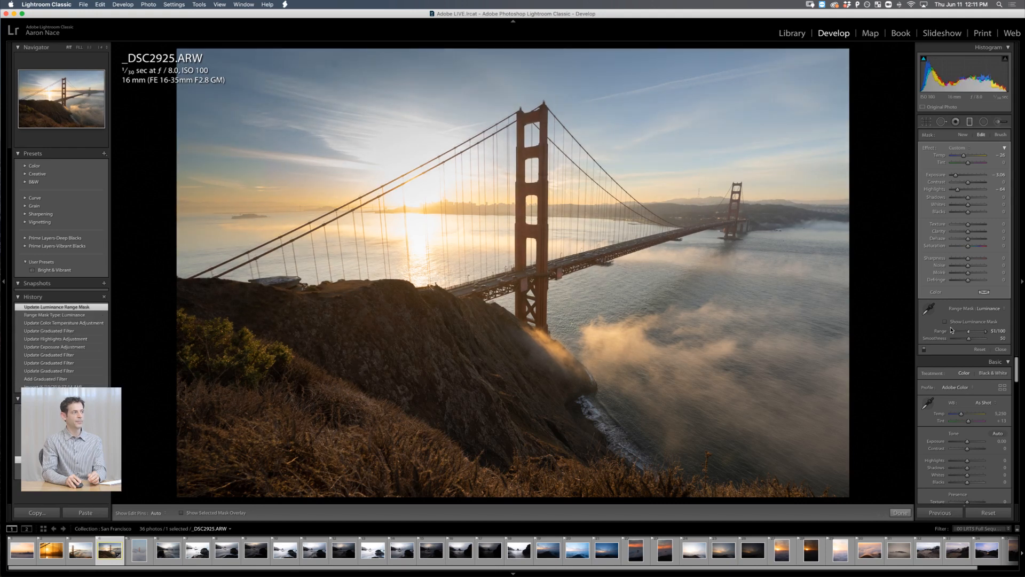
Step: Show the luminance mask and try different lower Range limits between 0 and about 54 to examine which areas it covers
{"action": "left_click", "coordinate": [946, 322]}
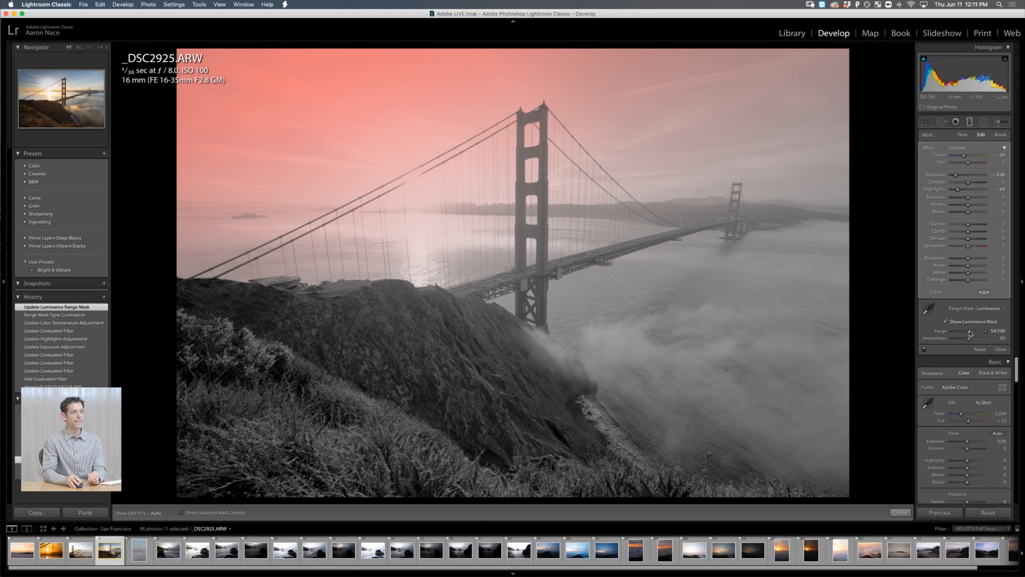
{"action": "mouse_move", "coordinate": [968, 331]}
{"action": "left_mouse_down"}
{"action": "mouse_move", "coordinate": [947, 331]}
{"action": "mouse_move", "coordinate": [968, 330]}
{"action": "left_mouse_up"}
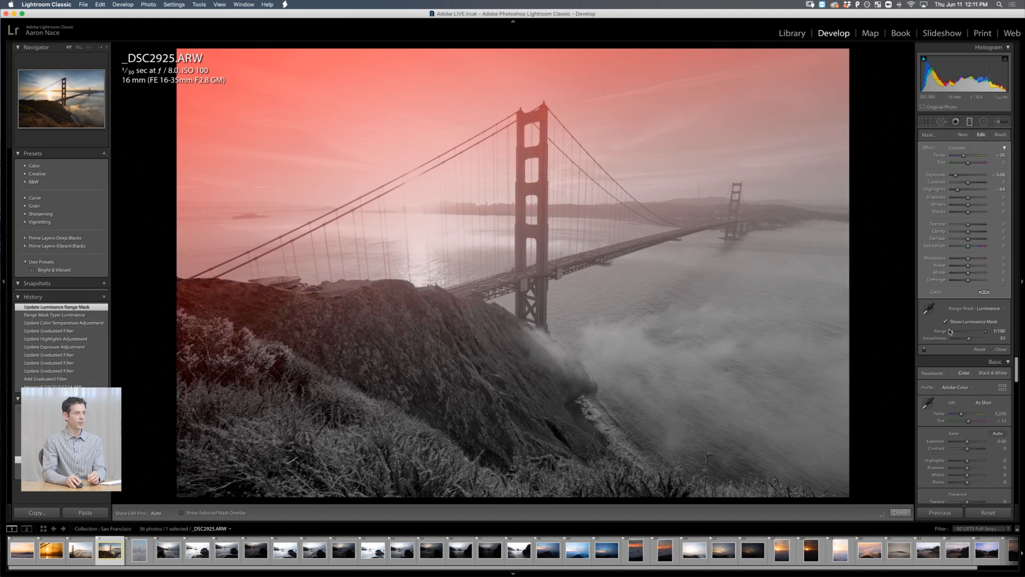
{"action": "mouse_move", "coordinate": [967, 330]}
{"action": "left_mouse_down"}
{"action": "mouse_move", "coordinate": [955, 332]}
{"action": "mouse_move", "coordinate": [964, 332]}
{"action": "left_mouse_up"}
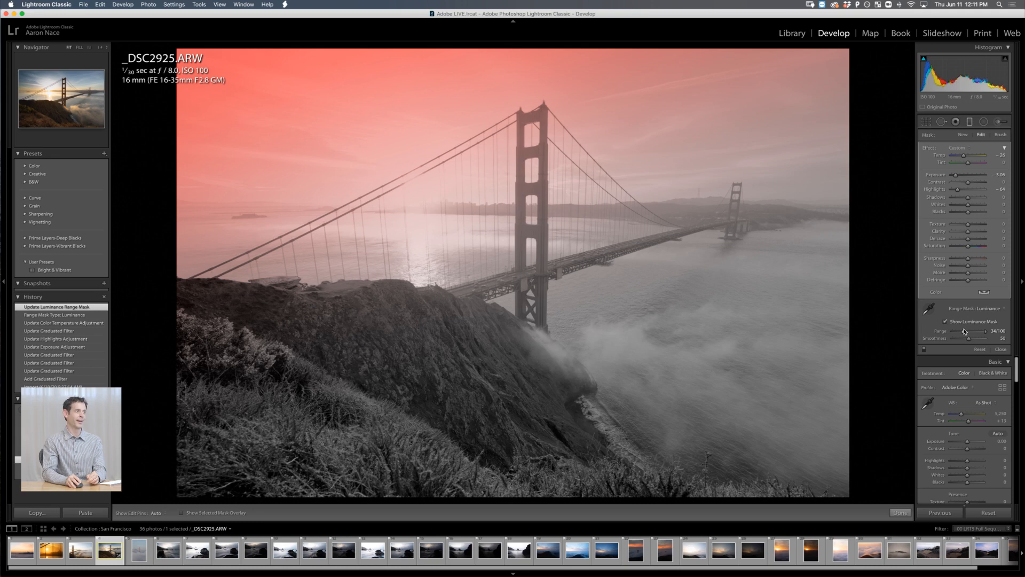
{"action": "left_click_drag", "start_coordinate": [965, 331], "coordinate": [968, 332]}
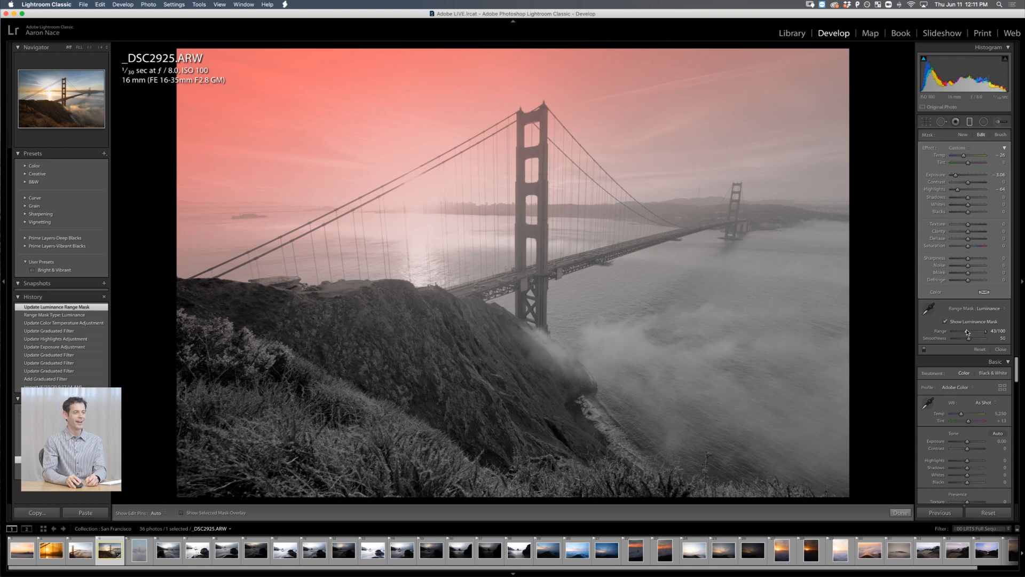
{"action": "left_click_drag", "start_coordinate": [967, 332], "coordinate": [970, 333]}
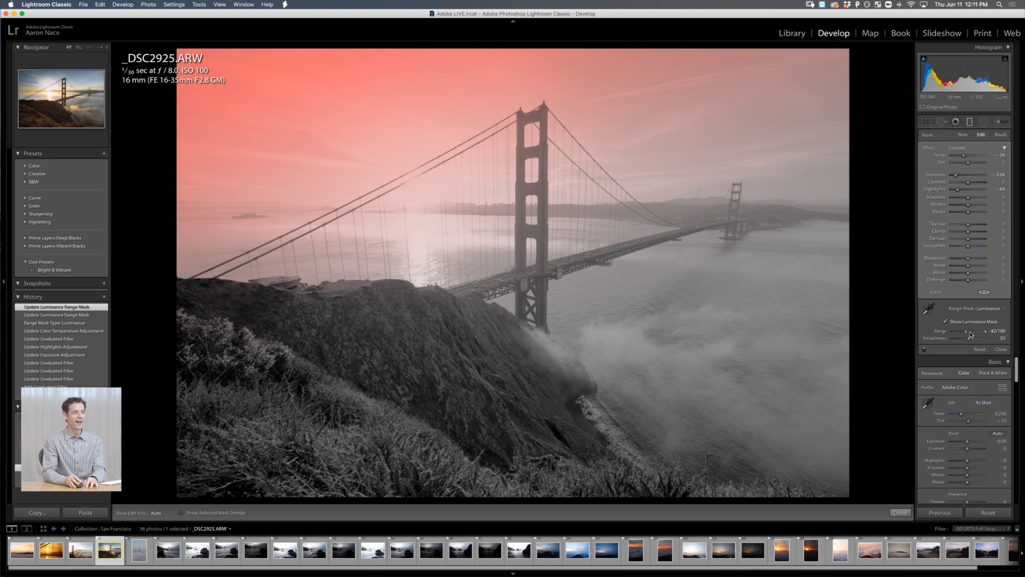
{"action": "left_click_drag", "start_coordinate": [971, 334], "coordinate": [952, 332]}
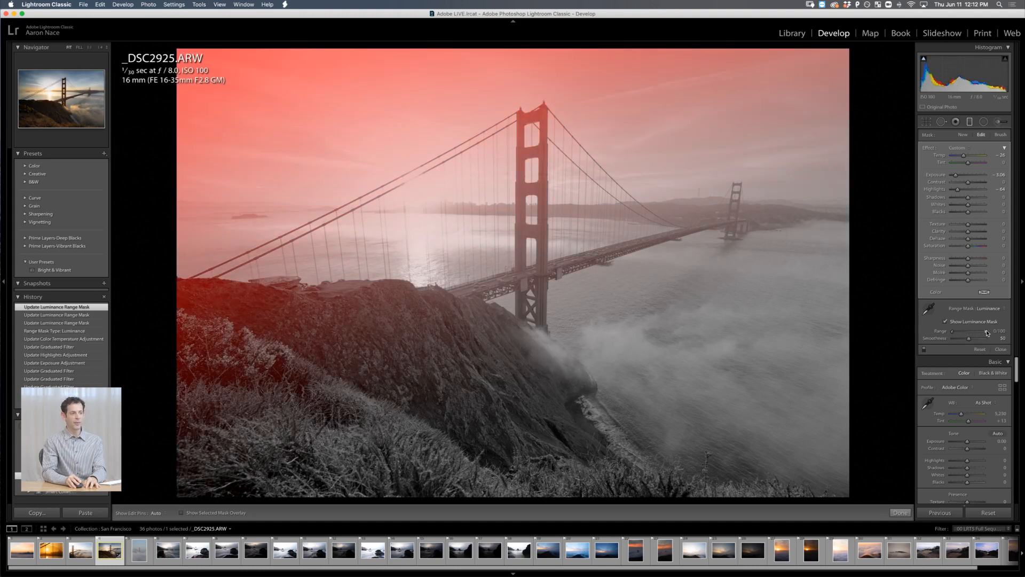
{"action": "mouse_move", "coordinate": [986, 332]}
{"action": "left_mouse_down"}
{"action": "mouse_move", "coordinate": [971, 331]}
{"action": "mouse_move", "coordinate": [992, 332]}
{"action": "left_mouse_up"}
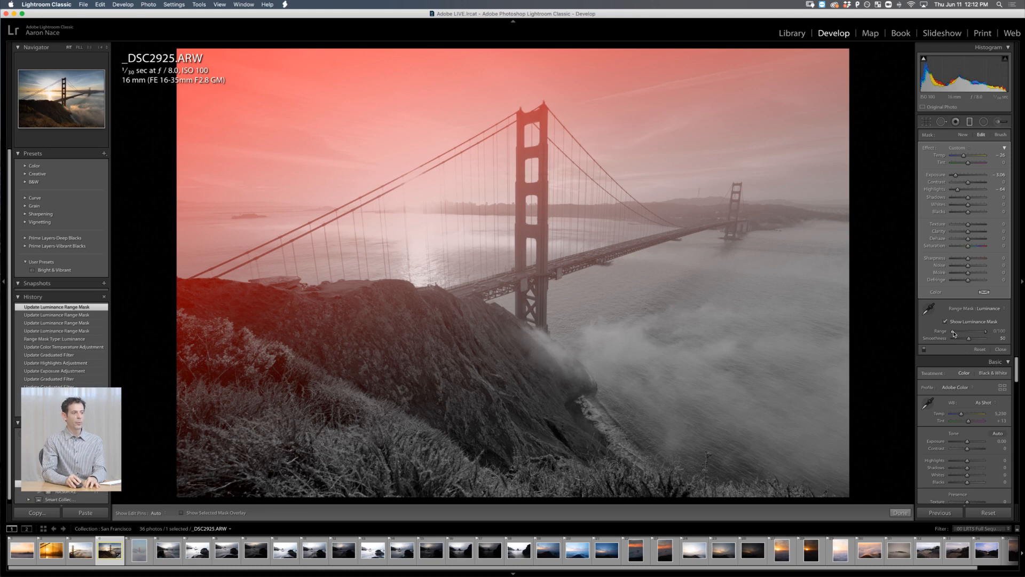
Step: Set the filter's luminance Range to 53/100 and Smoothness to 40, with the mask overlay hidden
{"action": "left_click_drag", "start_coordinate": [954, 332], "coordinate": [969, 333]}
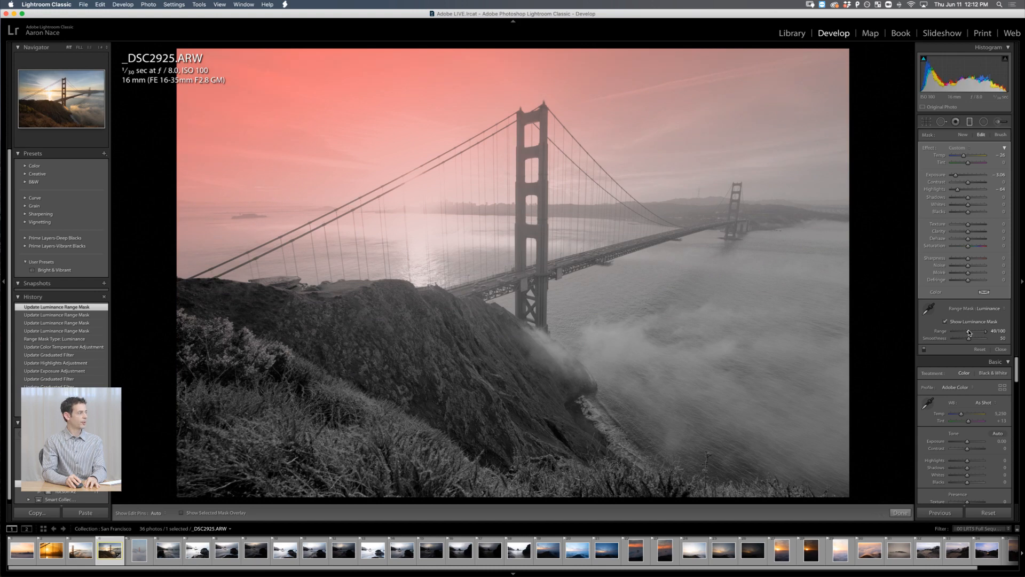
{"action": "mouse_move", "coordinate": [969, 338]}
{"action": "left_mouse_down"}
{"action": "mouse_move", "coordinate": [988, 337]}
{"action": "mouse_move", "coordinate": [953, 338]}
{"action": "mouse_move", "coordinate": [994, 337]}
{"action": "mouse_move", "coordinate": [964, 338]}
{"action": "left_mouse_up"}
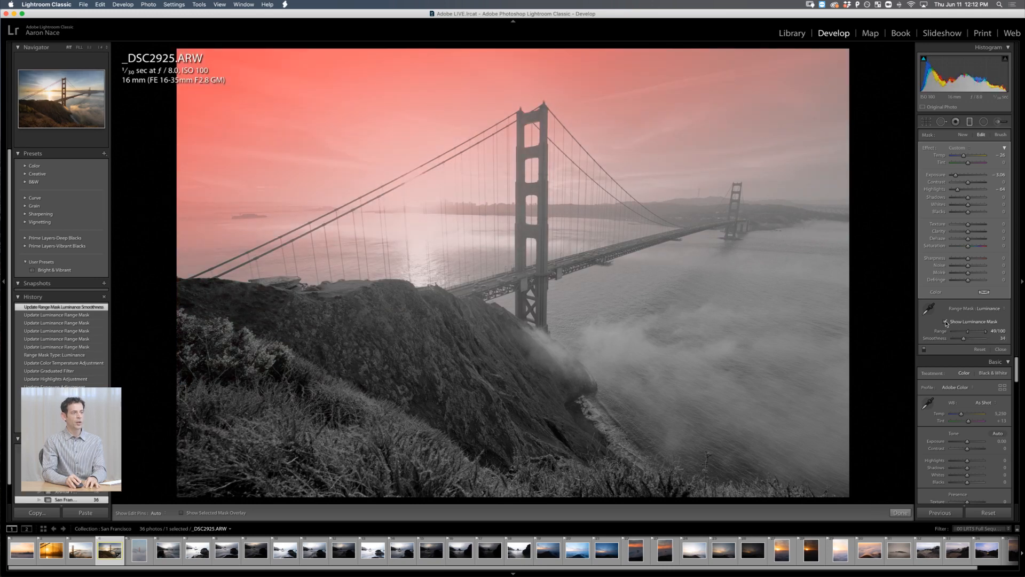
{"action": "left_click", "coordinate": [945, 322]}
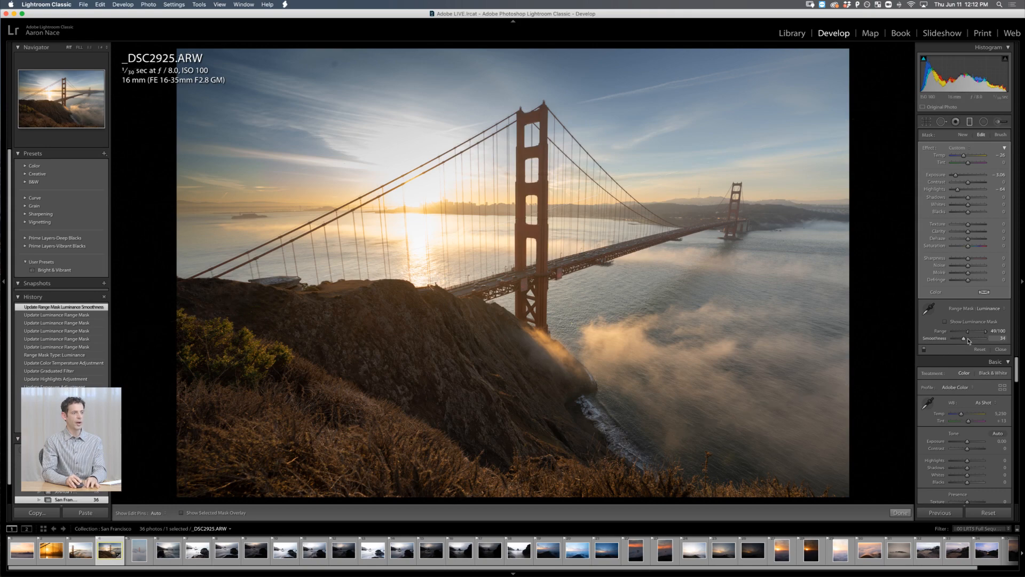
{"action": "mouse_move", "coordinate": [966, 339]}
{"action": "left_mouse_down"}
{"action": "mouse_move", "coordinate": [980, 340]}
{"action": "mouse_move", "coordinate": [957, 340]}
{"action": "mouse_move", "coordinate": [967, 338]}
{"action": "left_mouse_up"}
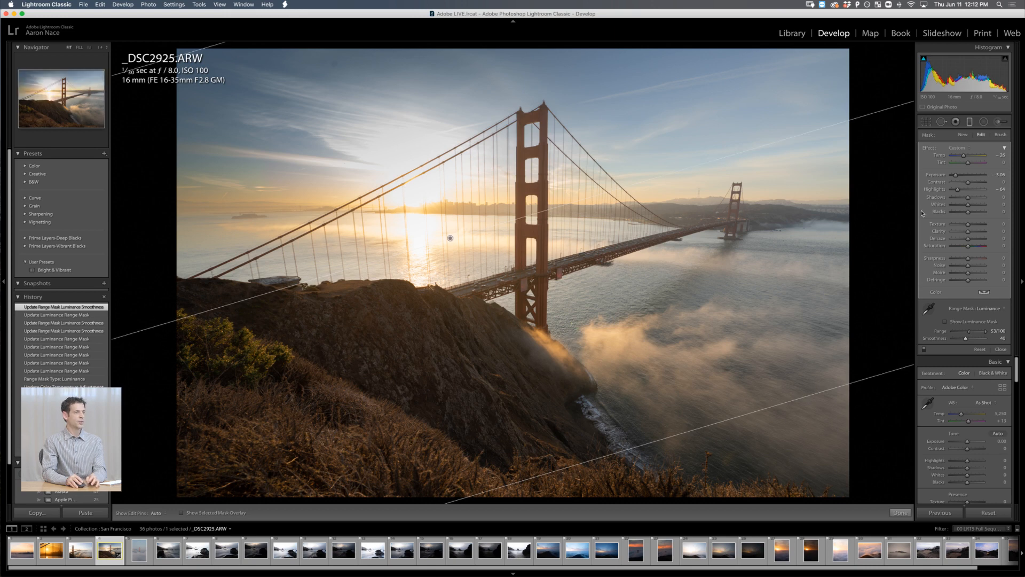
Step: Close the Graduated Filter and compare the imported state with the latest range-masked edit
{"action": "left_click", "coordinate": [970, 121]}
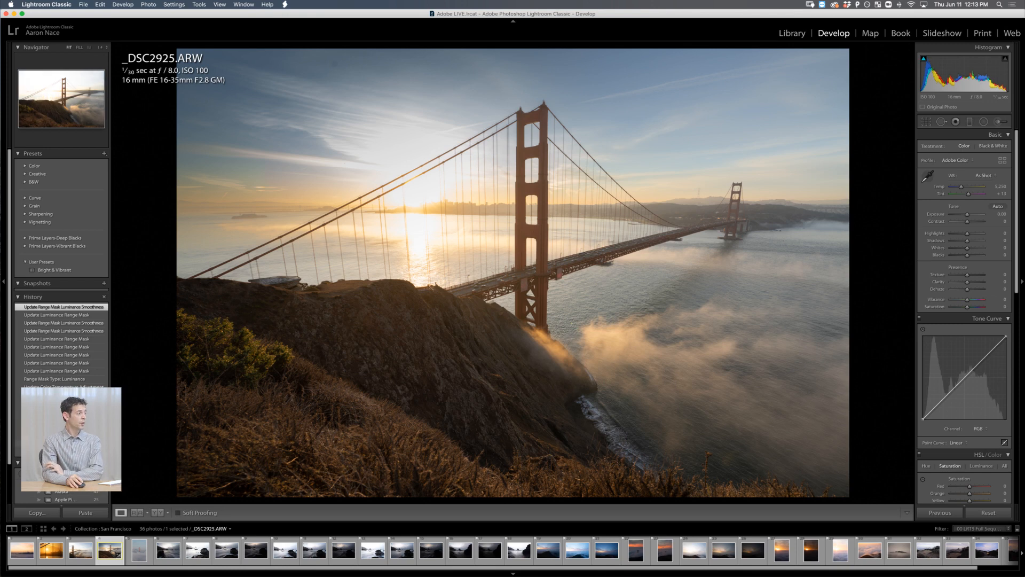
{"action": "left_click", "coordinate": [62, 451]}
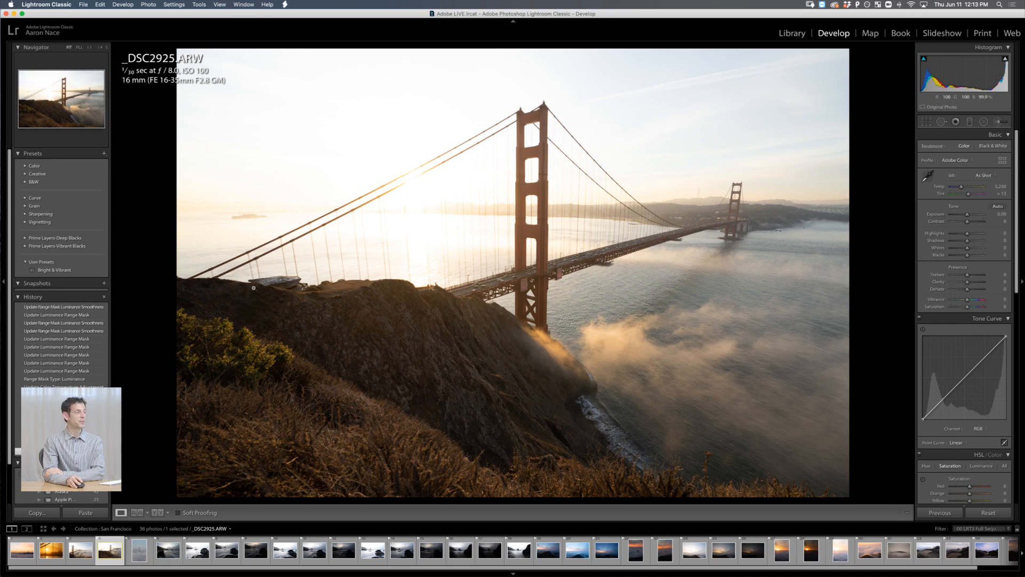
{"action": "left_click", "coordinate": [84, 308]}
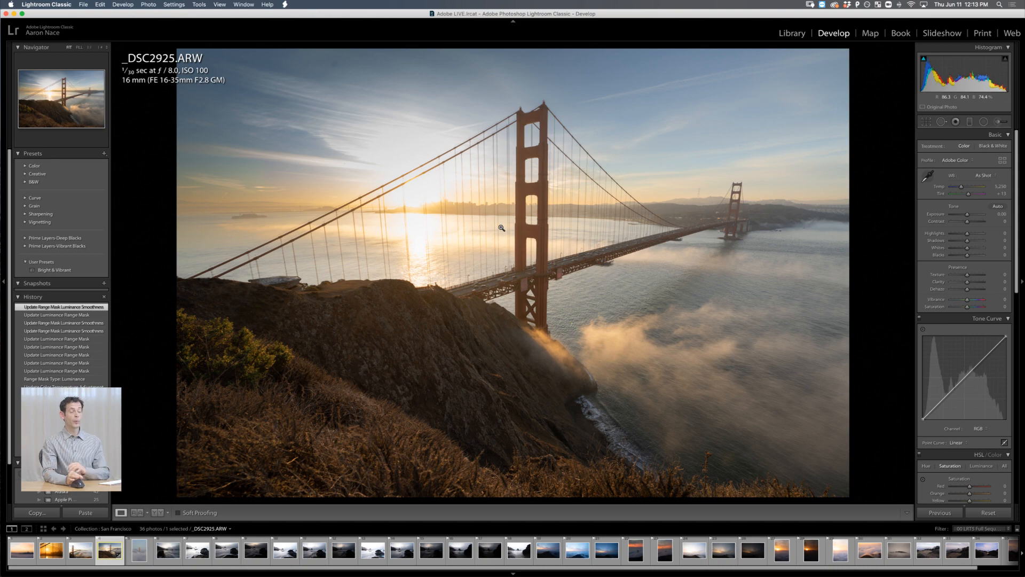
Step: Create a virtual copy of photo 4, the filtered Golden Gate Bridge image, from the Library grid
{"action": "key", "text": "g"}
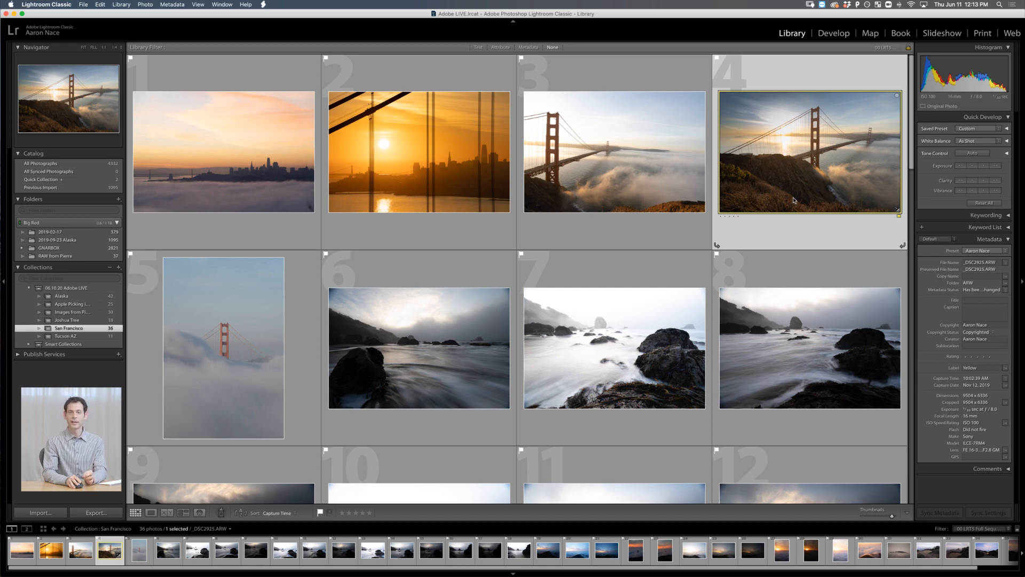
{"action": "right_click", "coordinate": [784, 174]}
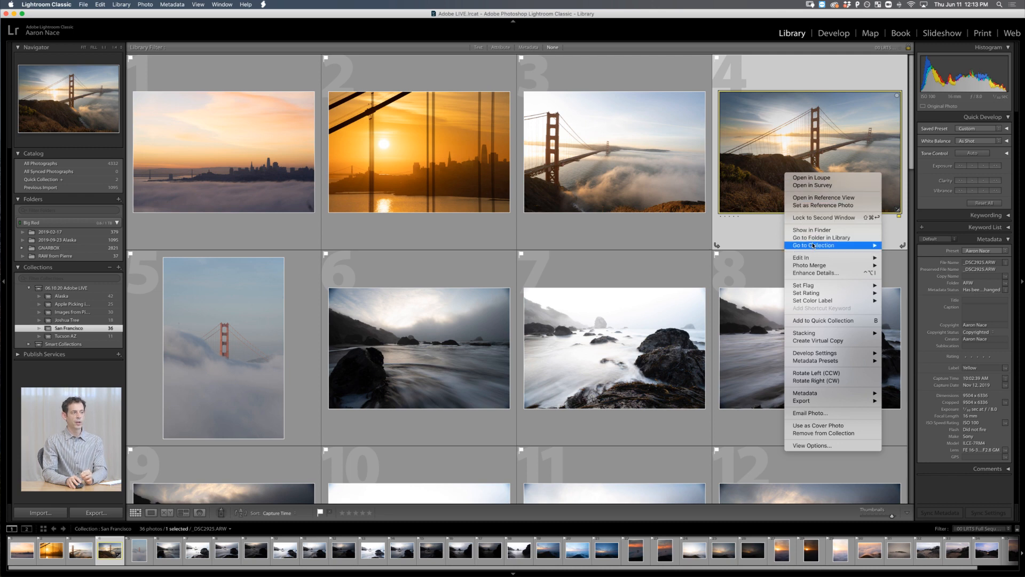
{"action": "left_click", "coordinate": [822, 342]}
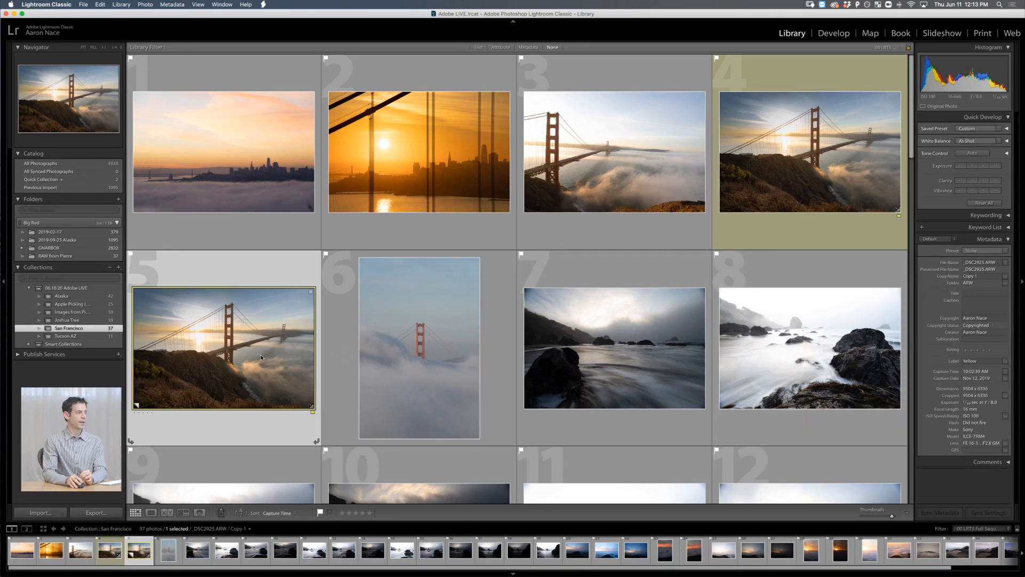
Step: Open the virtual copy in Develop and delete its Graduated Filter
{"action": "key", "text": "d"}
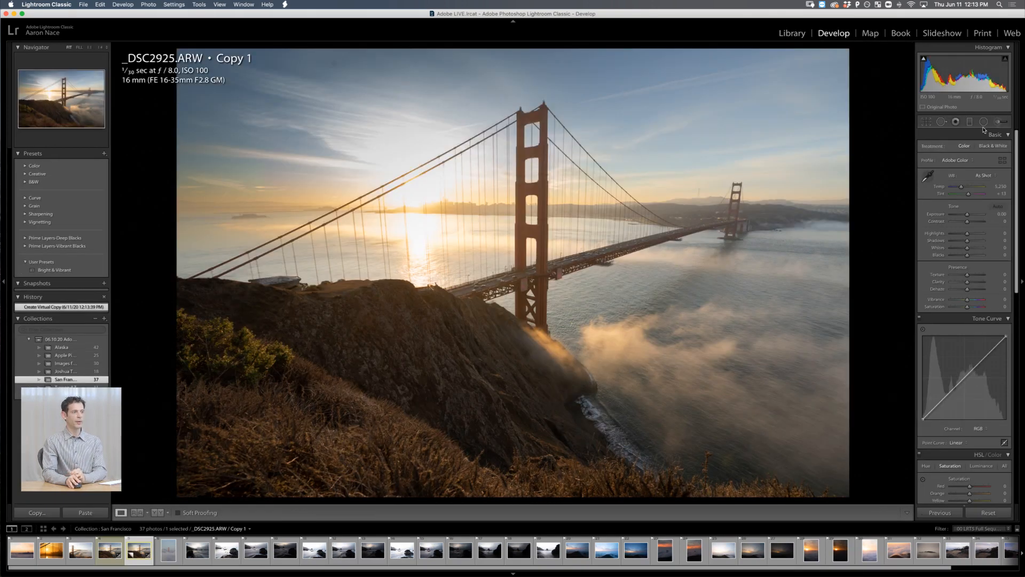
{"action": "left_click", "coordinate": [970, 121]}
{"action": "left_click", "coordinate": [452, 242]}
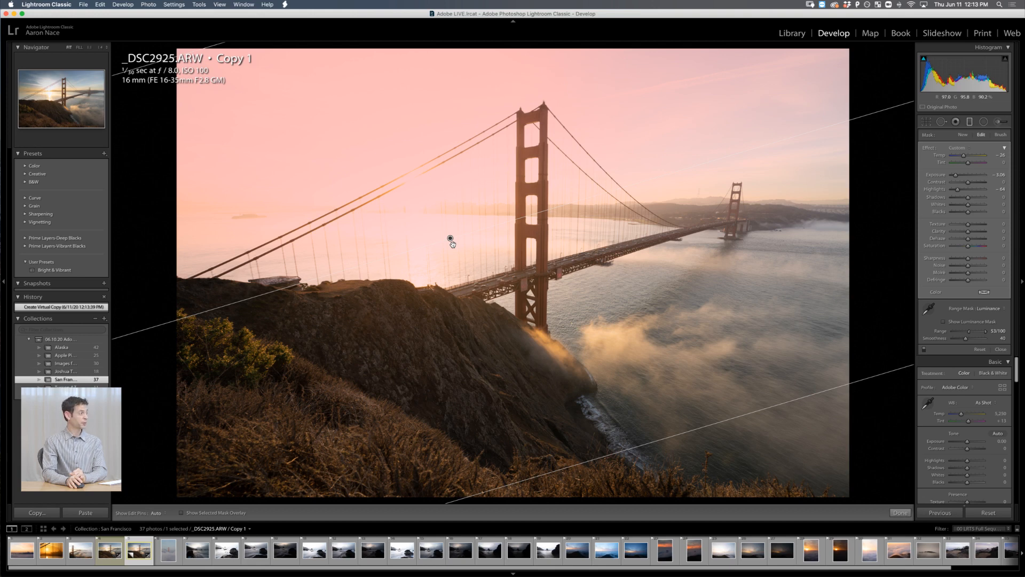
{"action": "key", "text": "Delete"}
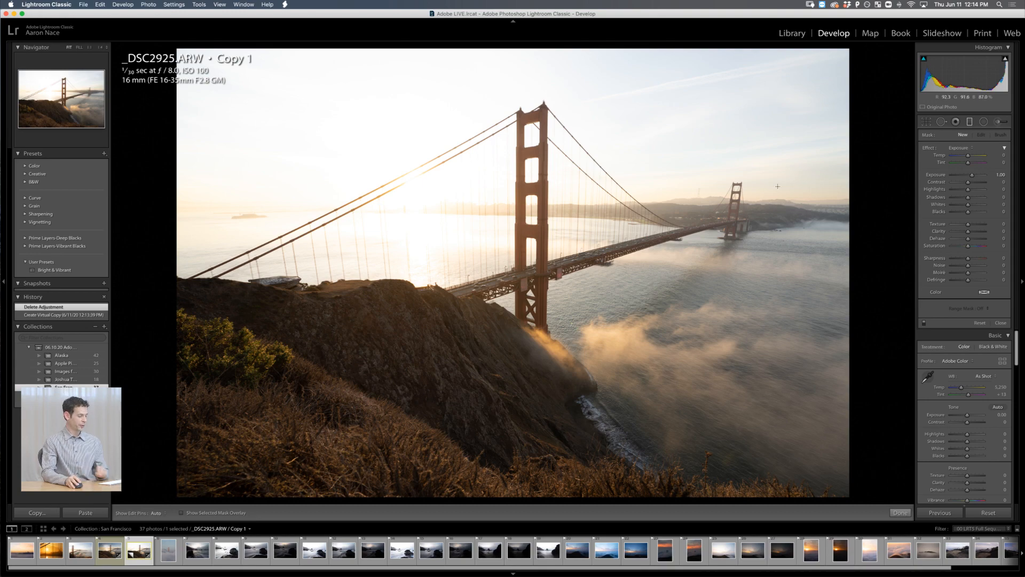
Step: Return to the Library grid and create another virtual copy from the unfiltered bridge copy
{"action": "key", "text": "g"}
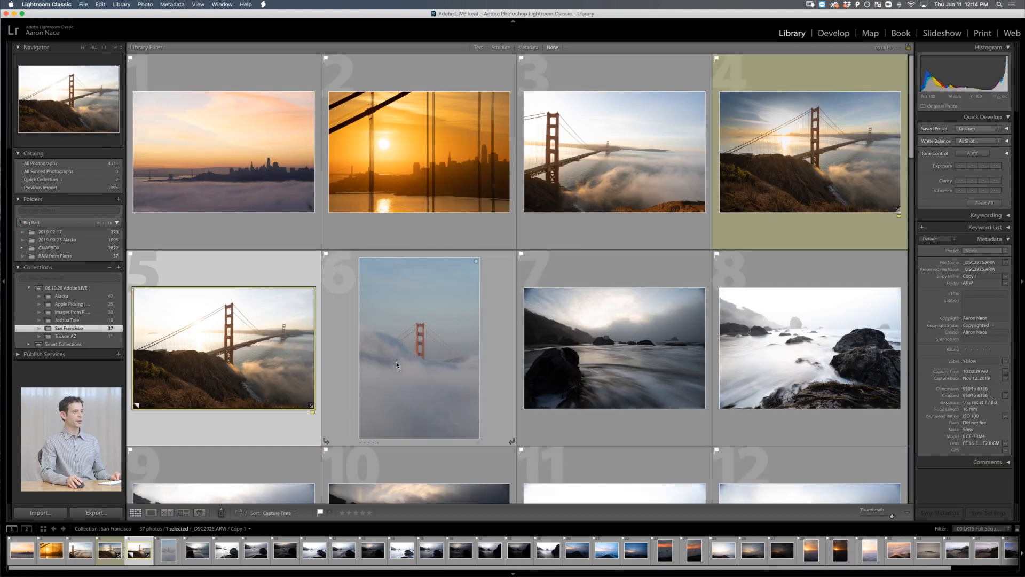
{"action": "left_click", "coordinate": [396, 365]}
{"action": "left_click", "coordinate": [274, 358]}
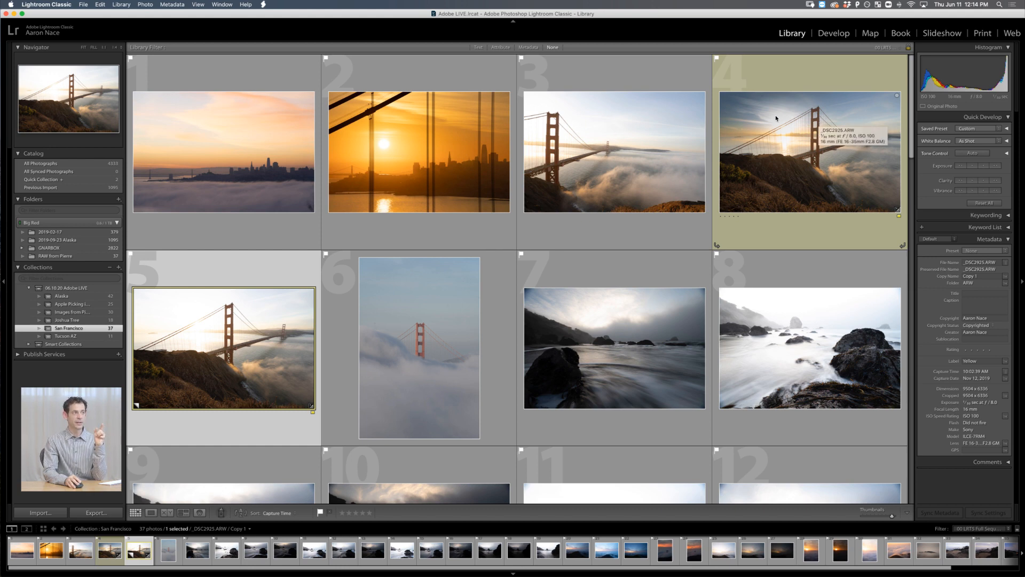
{"action": "right_click", "coordinate": [224, 334]}
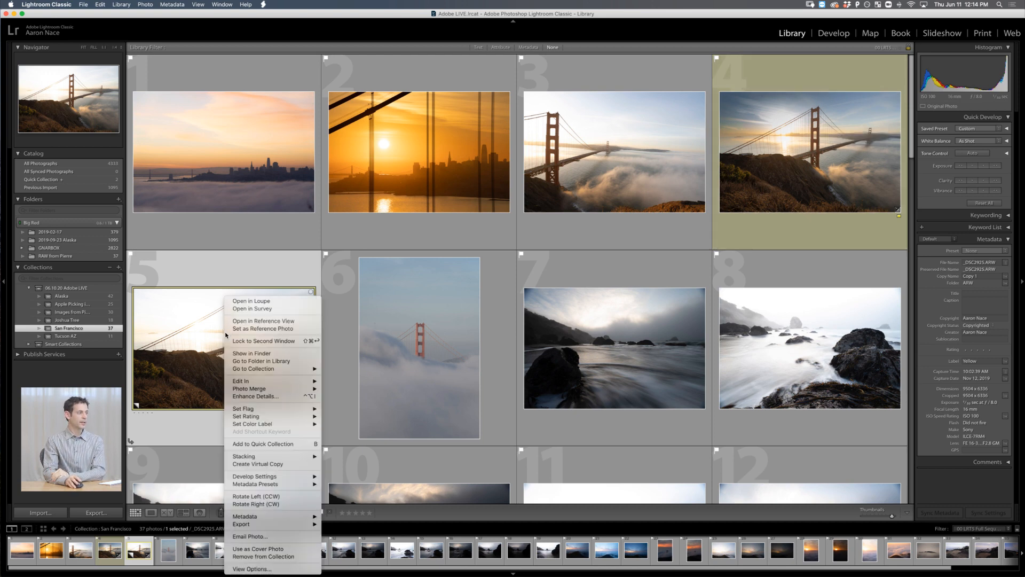
{"action": "left_click", "coordinate": [278, 463]}
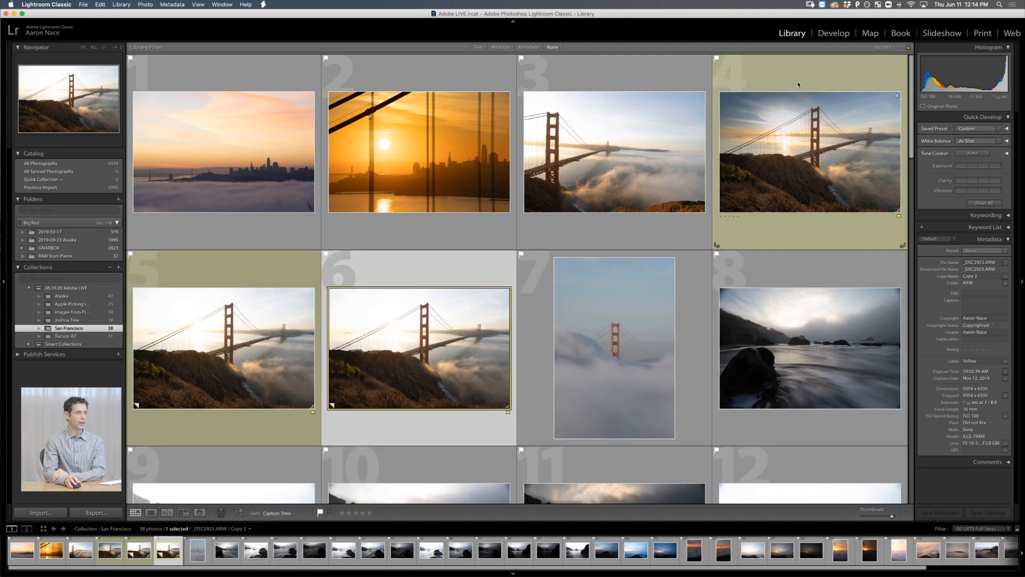
Step: Open Copy 2 in Develop, set its Exposure to -3.60, and inspect the sun and skyline behind the bridge up close
{"action": "left_click", "coordinate": [835, 32]}
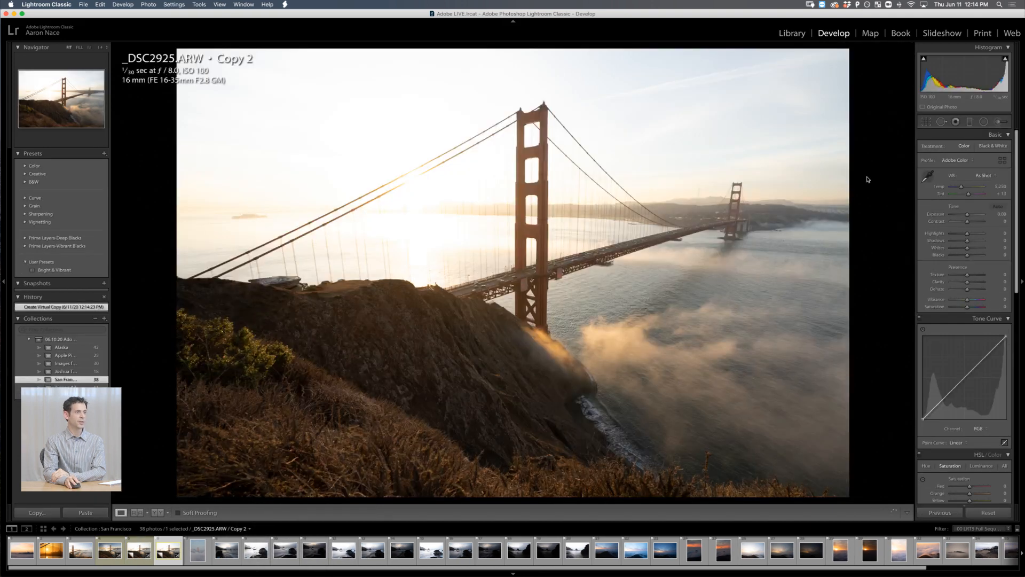
{"action": "left_click_drag", "start_coordinate": [967, 215], "coordinate": [955, 214]}
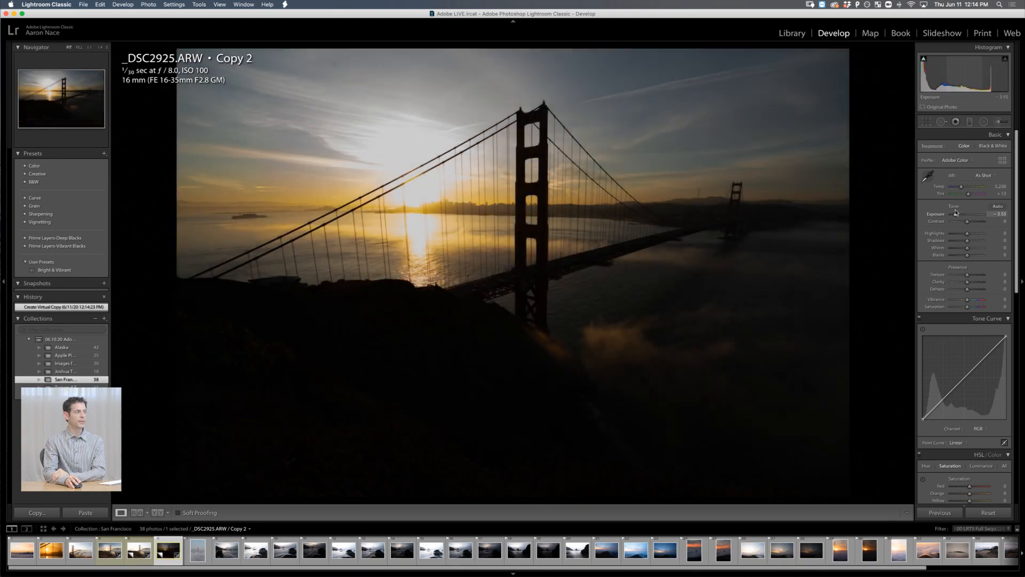
{"action": "left_click", "coordinate": [430, 204]}
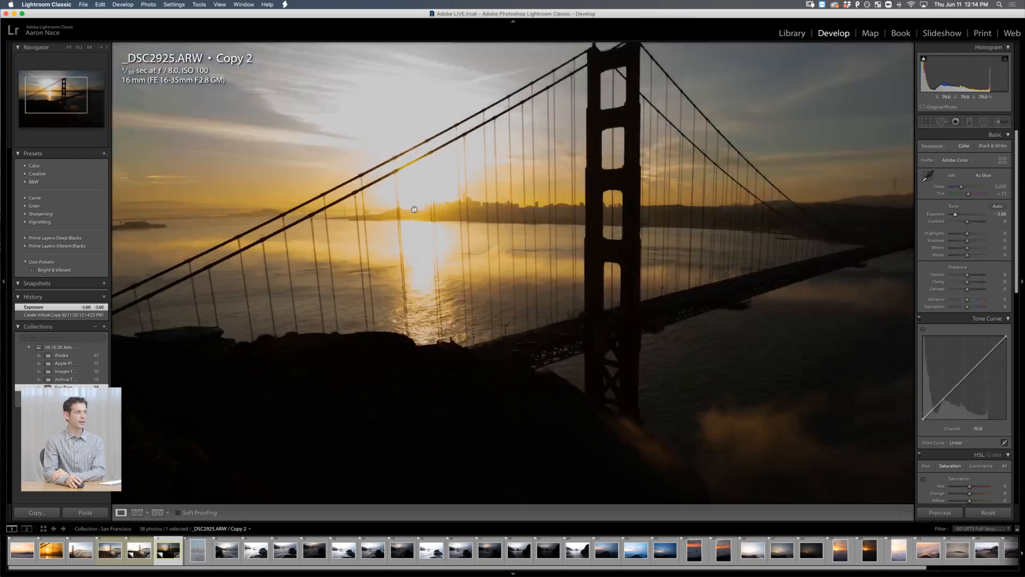
{"action": "left_click_drag", "start_coordinate": [778, 203], "coordinate": [786, 225]}
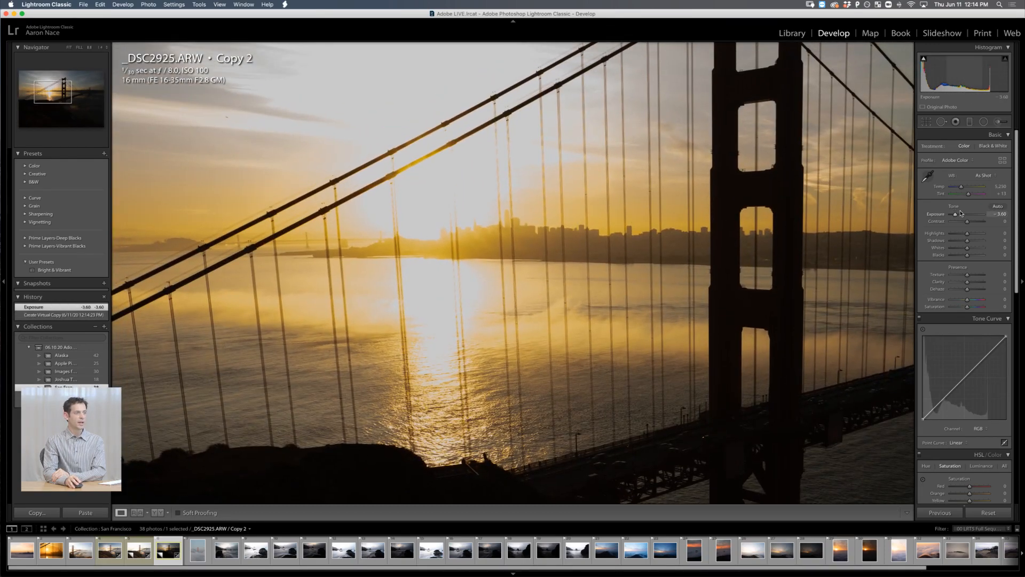
Step: Compare brighter and darker Exposure settings on the second virtual copy and settle on -2.25
{"action": "mouse_move", "coordinate": [956, 215]}
{"action": "left_mouse_down"}
{"action": "mouse_move", "coordinate": [966, 214]}
{"action": "mouse_move", "coordinate": [958, 213]}
{"action": "left_mouse_up"}
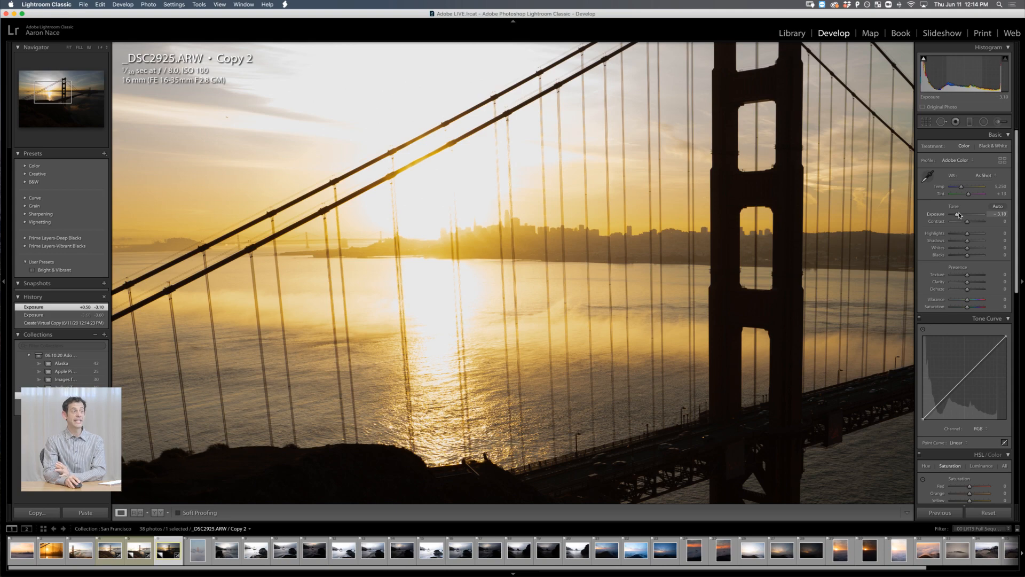
{"action": "left_click_drag", "start_coordinate": [959, 214], "coordinate": [956, 215]}
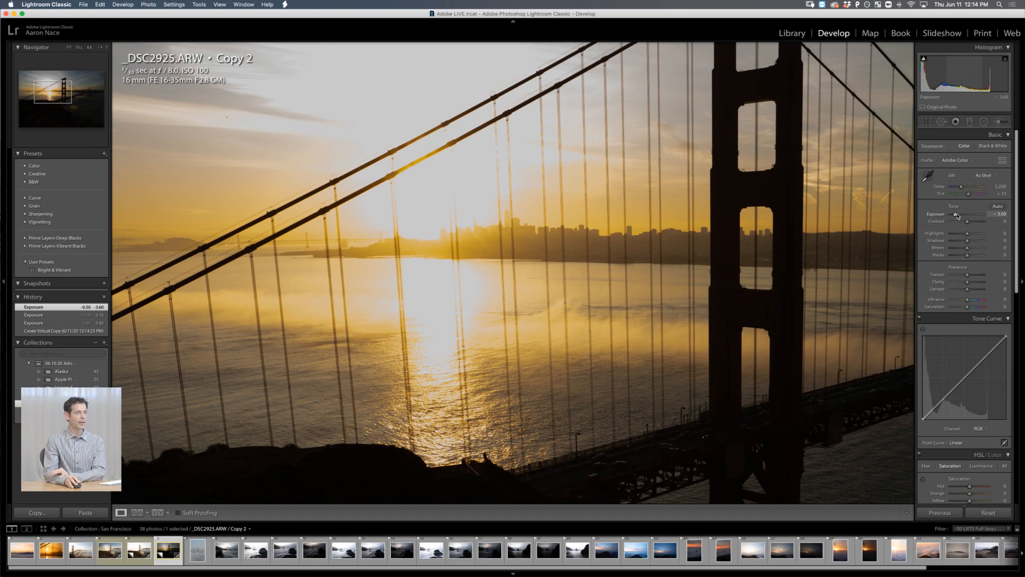
{"action": "left_click_drag", "start_coordinate": [957, 215], "coordinate": [961, 216]}
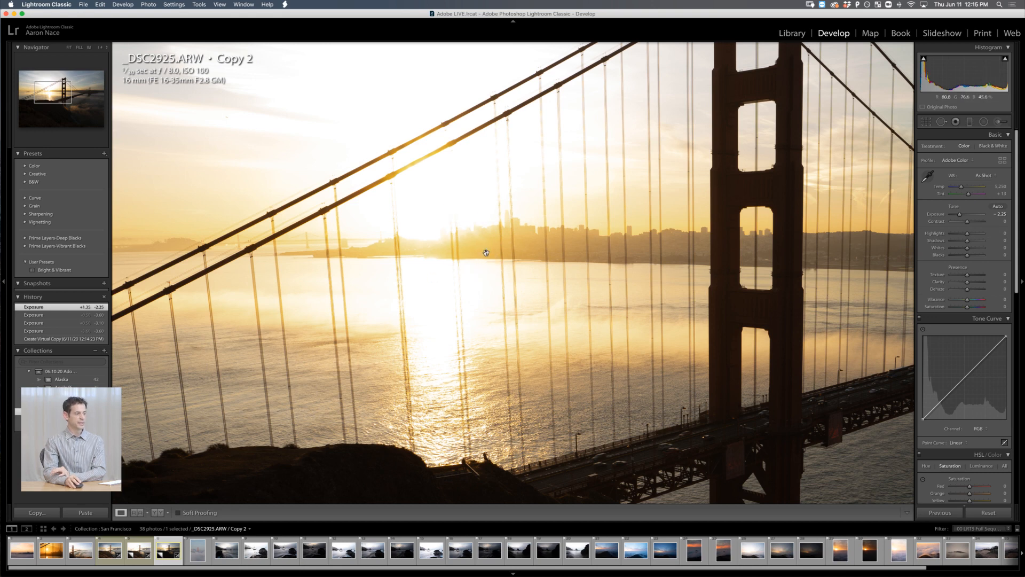
Step: Return to the Library grid and merge the bright and dark bridge virtual copies into an HDR with Auto Align and Auto Settings
{"action": "key", "text": "g"}
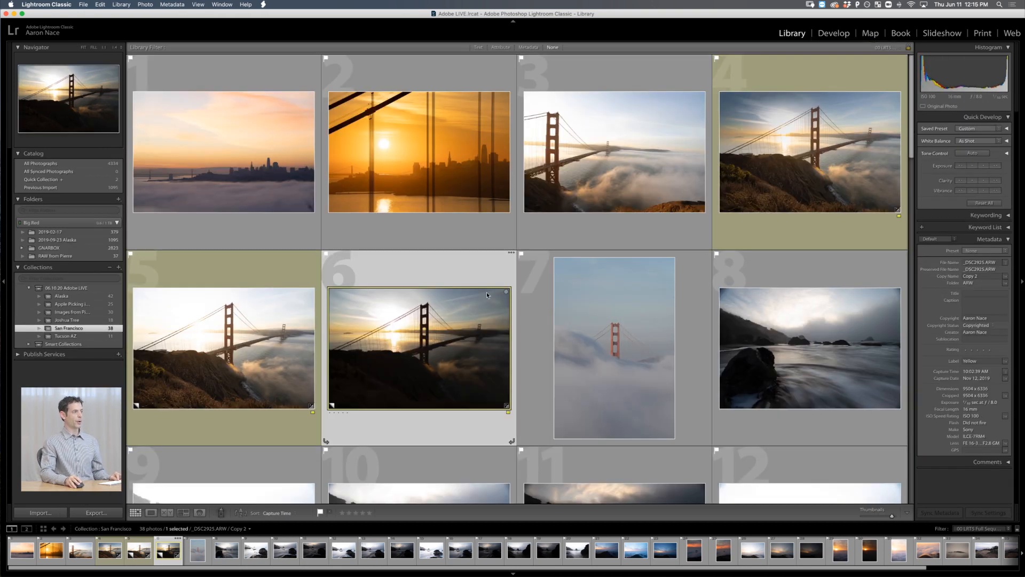
{"action": "left_click", "coordinate": [229, 361]}
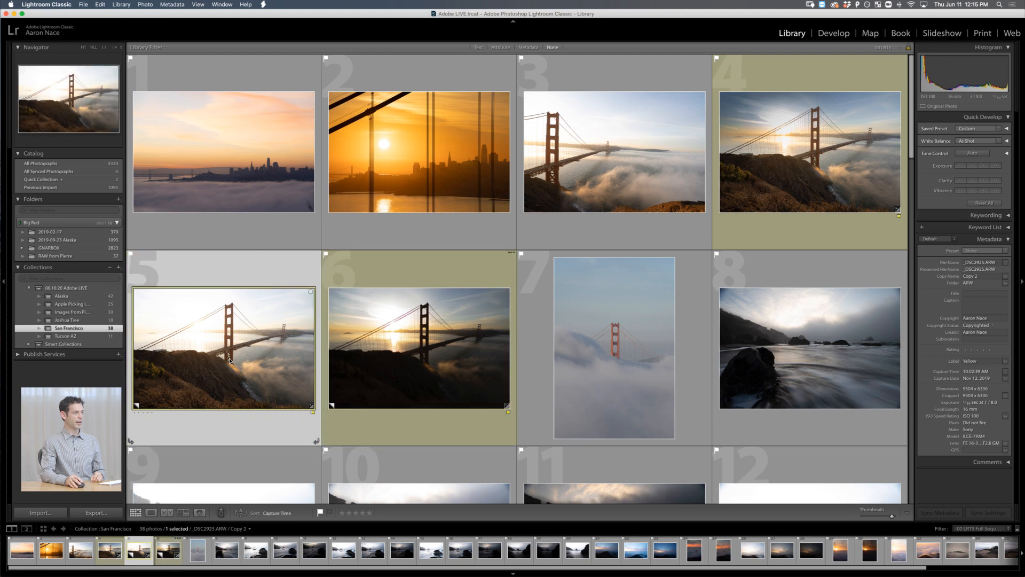
{"action": "left_click", "coordinate": [412, 350]}
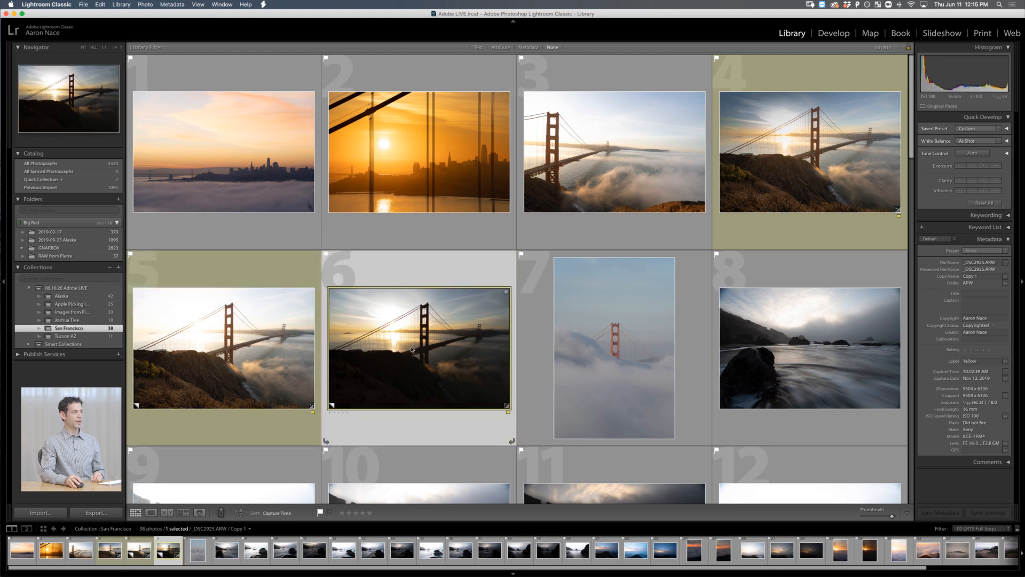
{"action": "left_click", "coordinate": [267, 351], "text": "super"}
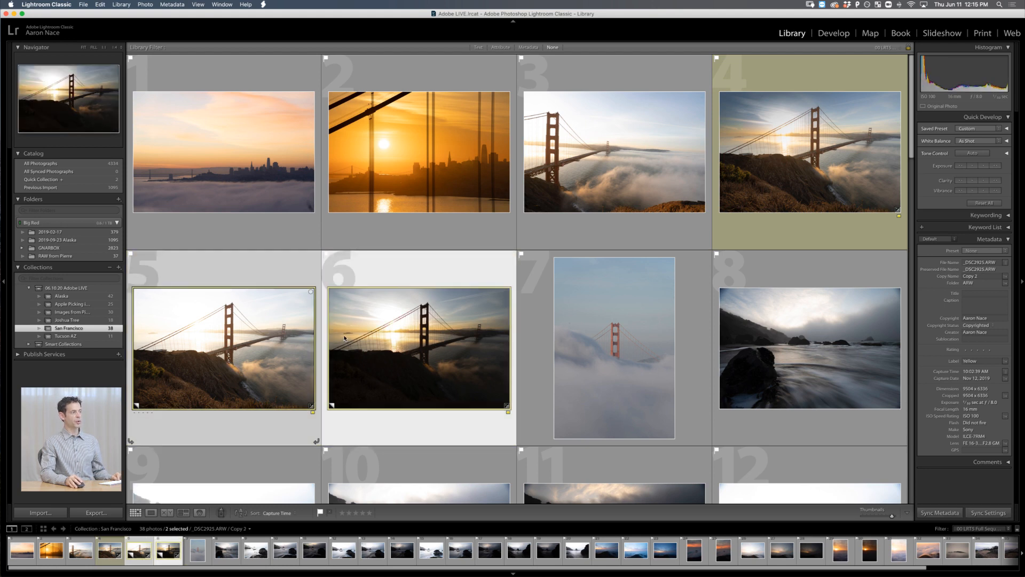
{"action": "right_click", "coordinate": [378, 328]}
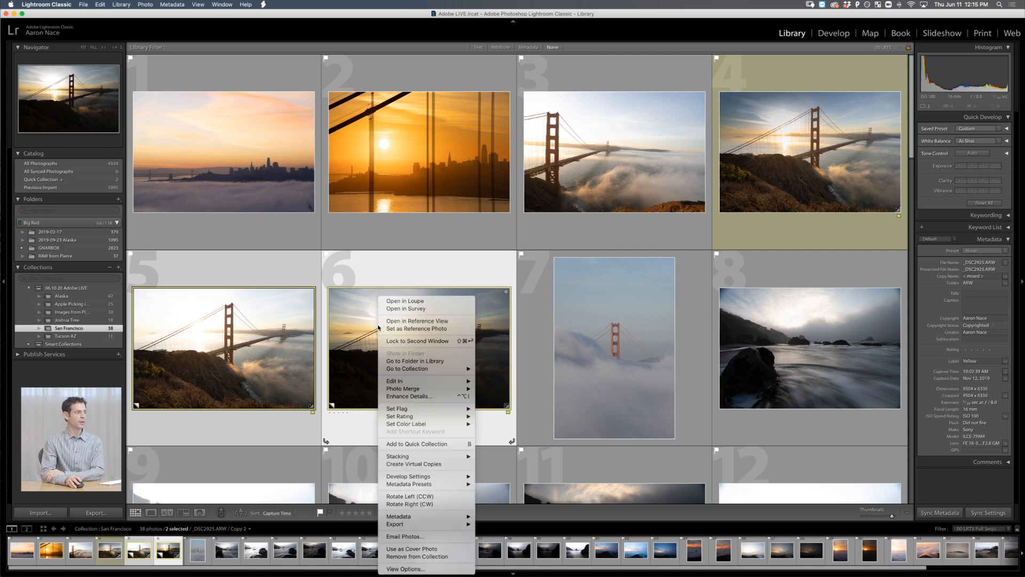
{"action": "mouse_move", "coordinate": [429, 389]}
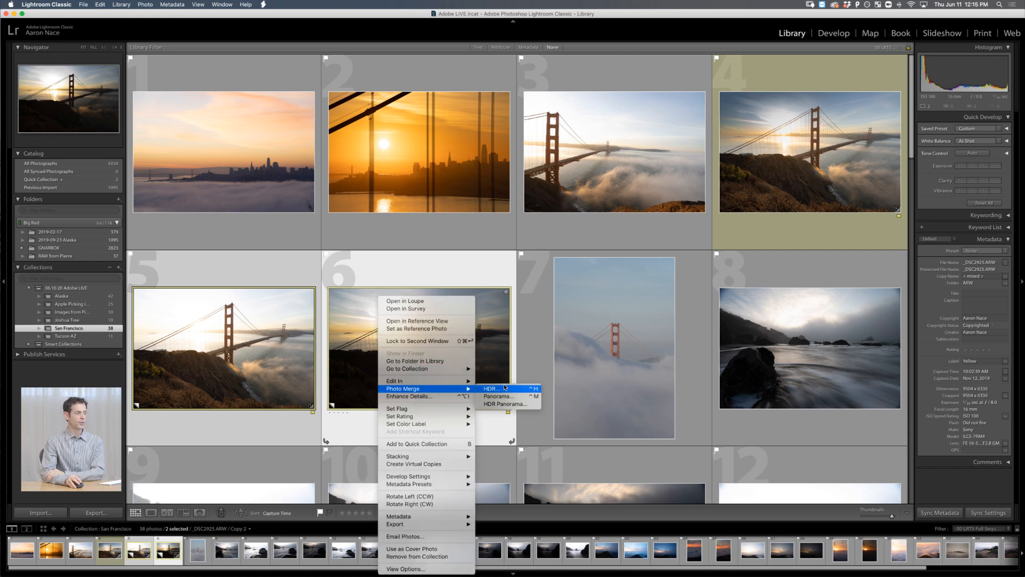
{"action": "left_click", "coordinate": [505, 389]}
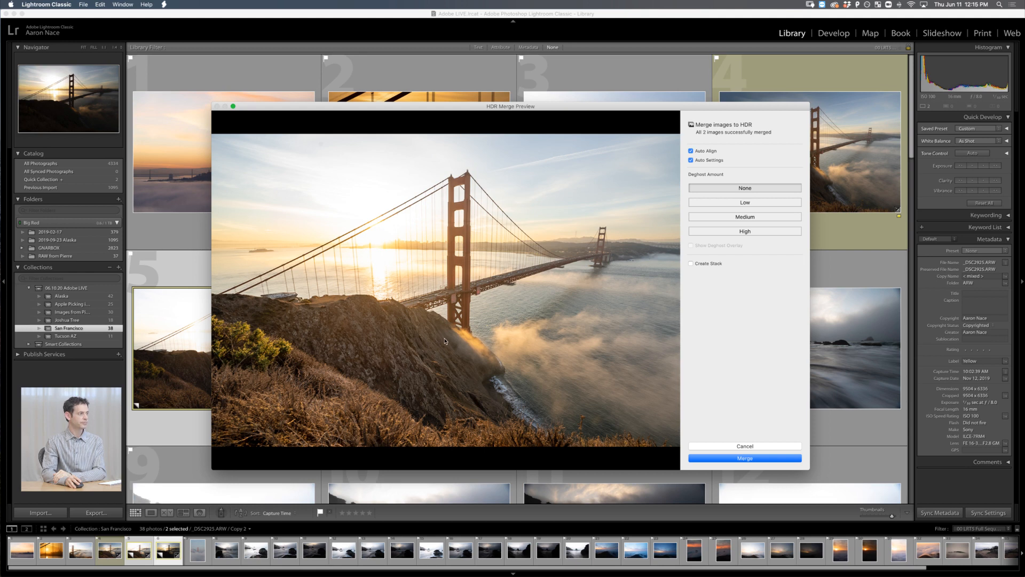
{"action": "left_click", "coordinate": [741, 459]}
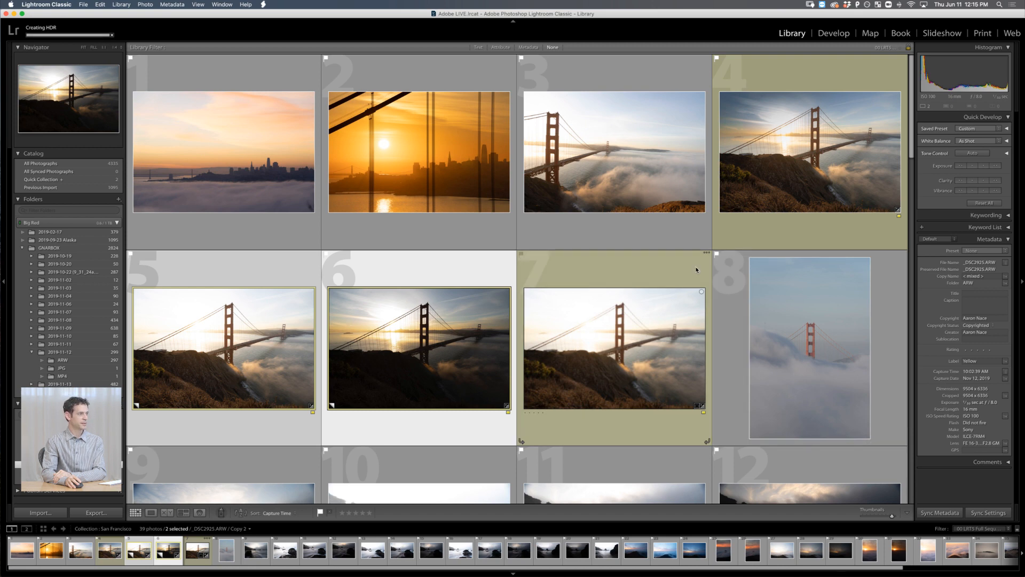
Step: Compare the merged HDR image with the filtered bridge photo 4 in Survey view with all panels hidden
{"action": "left_click", "coordinate": [608, 341]}
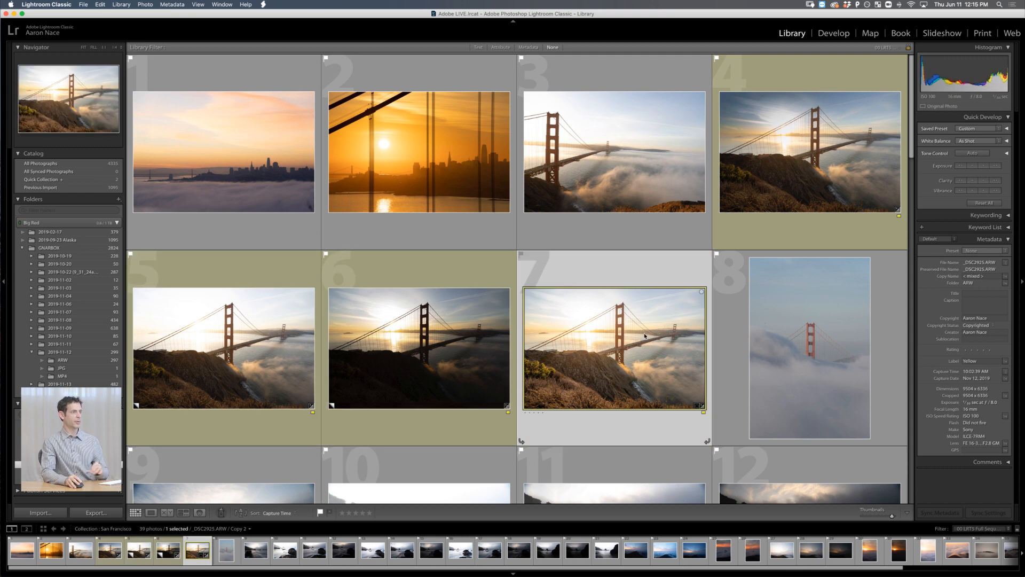
{"action": "left_click", "coordinate": [797, 168], "text": "super"}
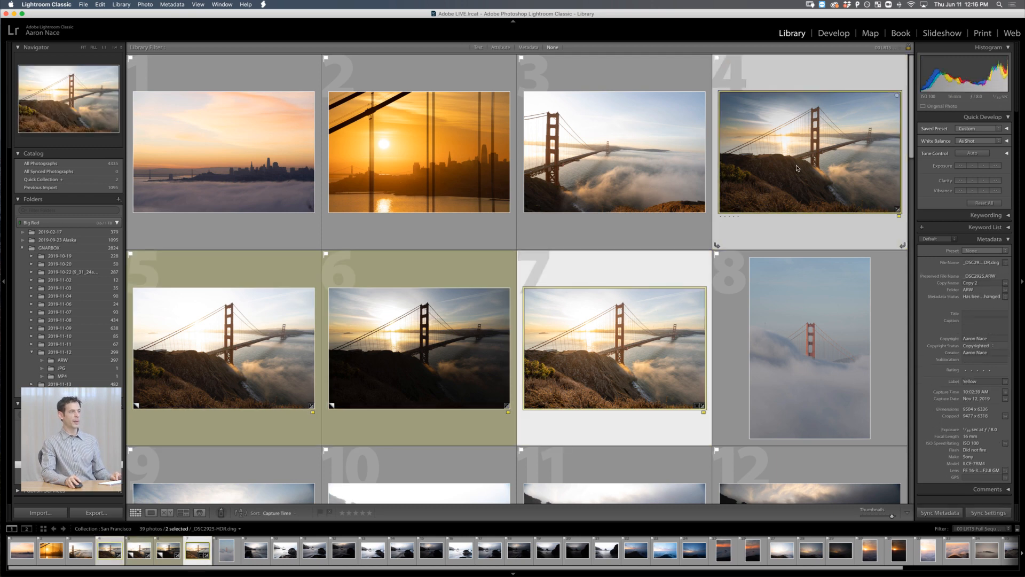
{"action": "key", "text": "n"}
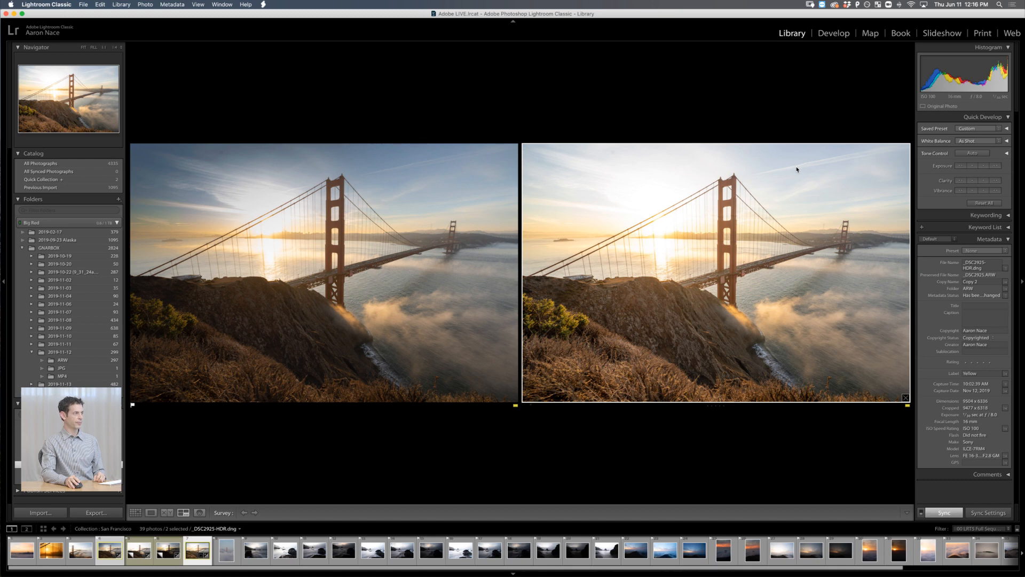
{"action": "key", "text": "shift+Tab"}
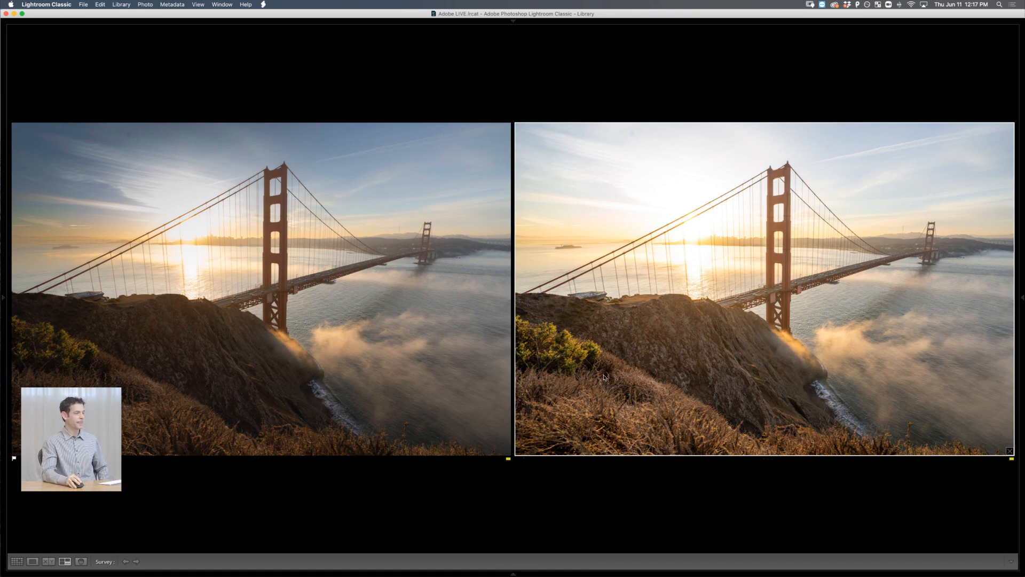
Step: Open the merged HDR image in Develop and add an angled Graduated Filter over the sky with Exposure about -2.2 and a cooler Temp
{"action": "key", "text": "d"}
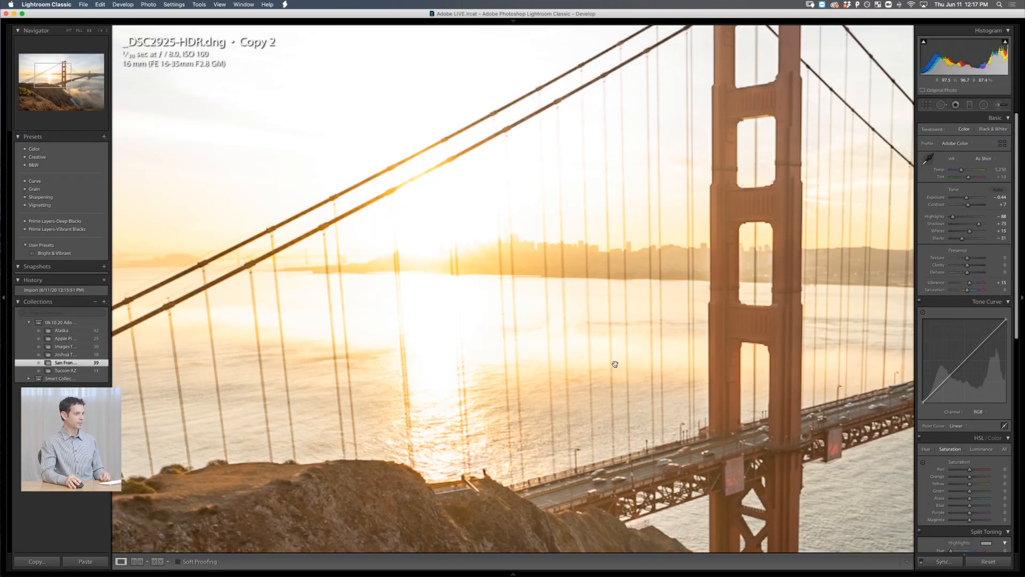
{"action": "left_click", "coordinate": [619, 340]}
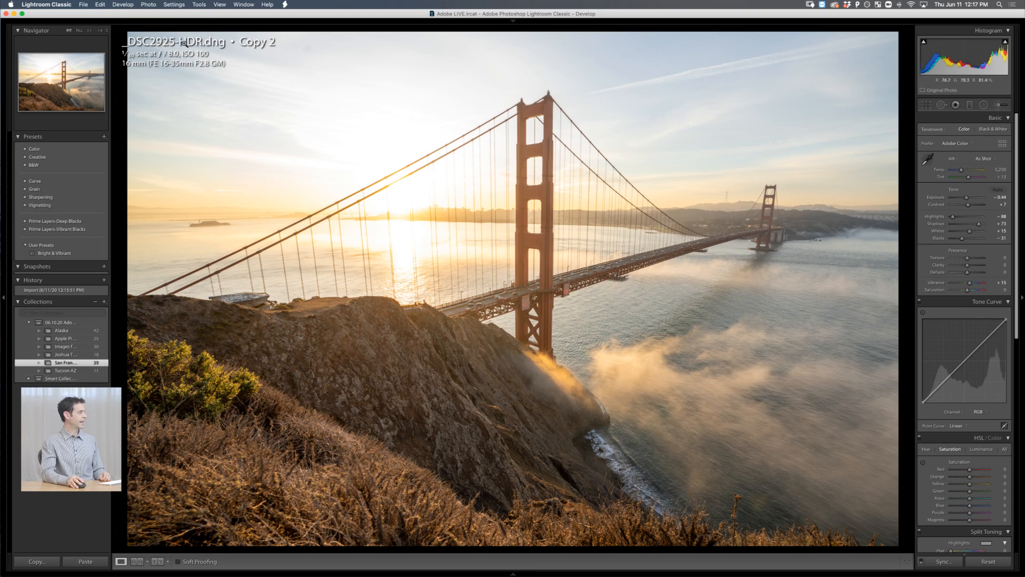
{"action": "left_click", "coordinate": [970, 105]}
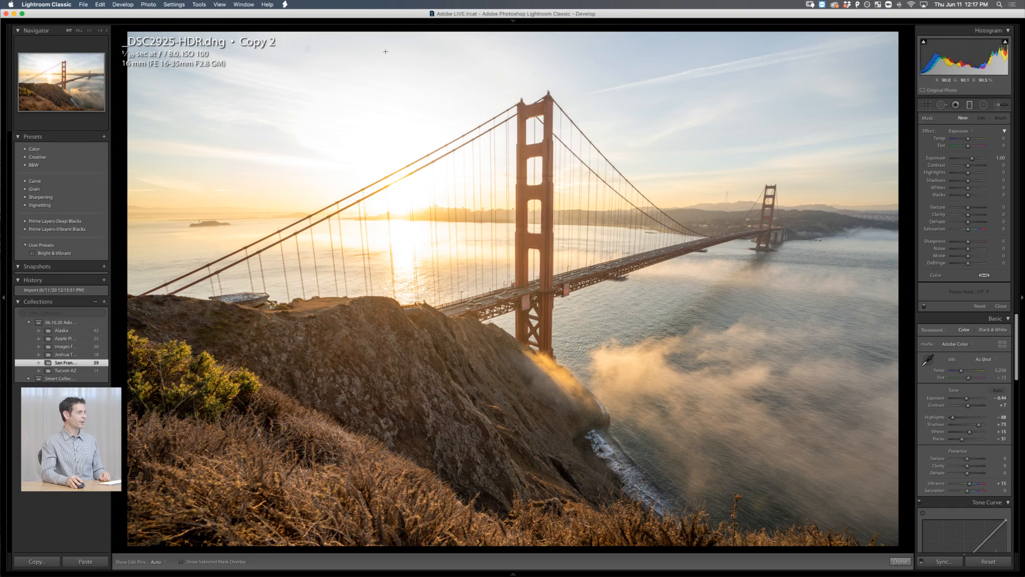
{"action": "left_click", "coordinate": [90, 31]}
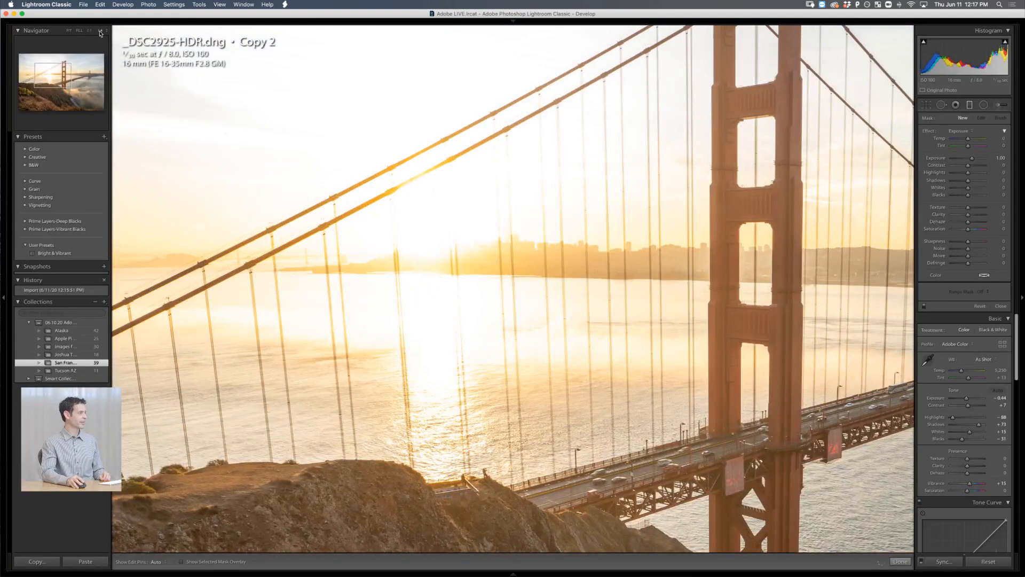
{"action": "left_click", "coordinate": [100, 32]}
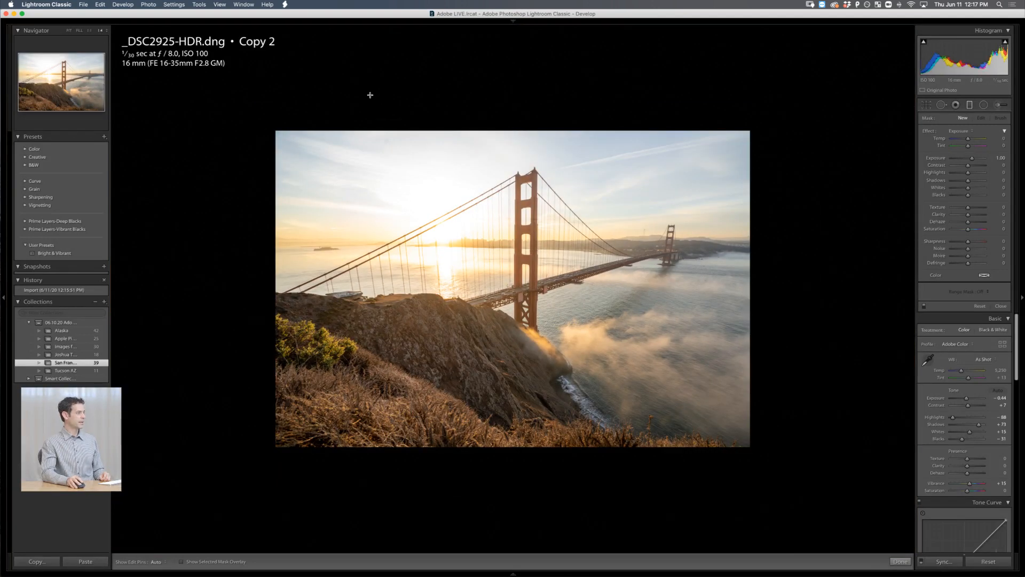
{"action": "left_click_drag", "start_coordinate": [368, 94], "coordinate": [407, 285]}
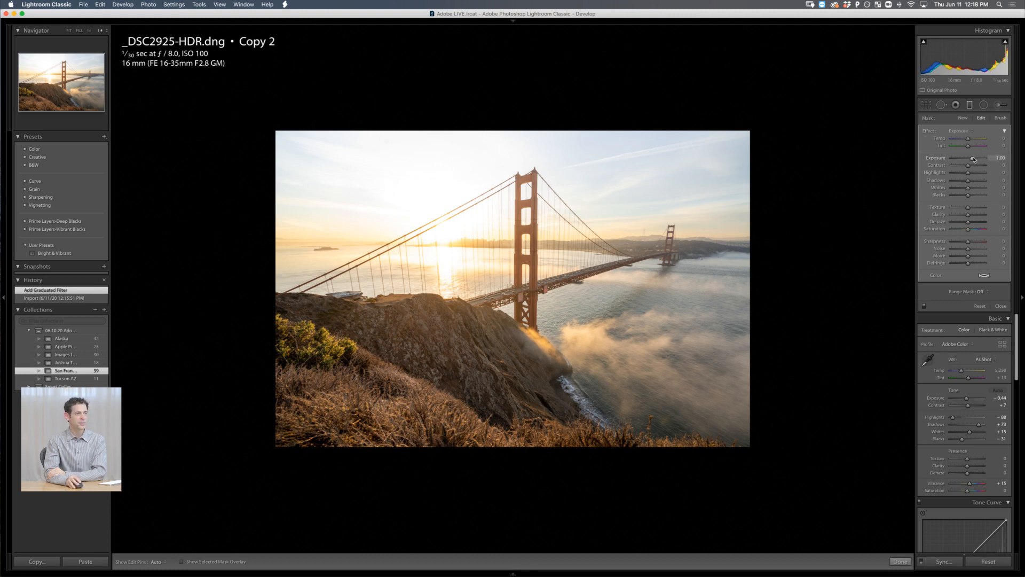
{"action": "mouse_move", "coordinate": [974, 158]}
{"action": "left_mouse_down"}
{"action": "mouse_move", "coordinate": [958, 158]}
{"action": "mouse_move", "coordinate": [964, 140]}
{"action": "left_mouse_up"}
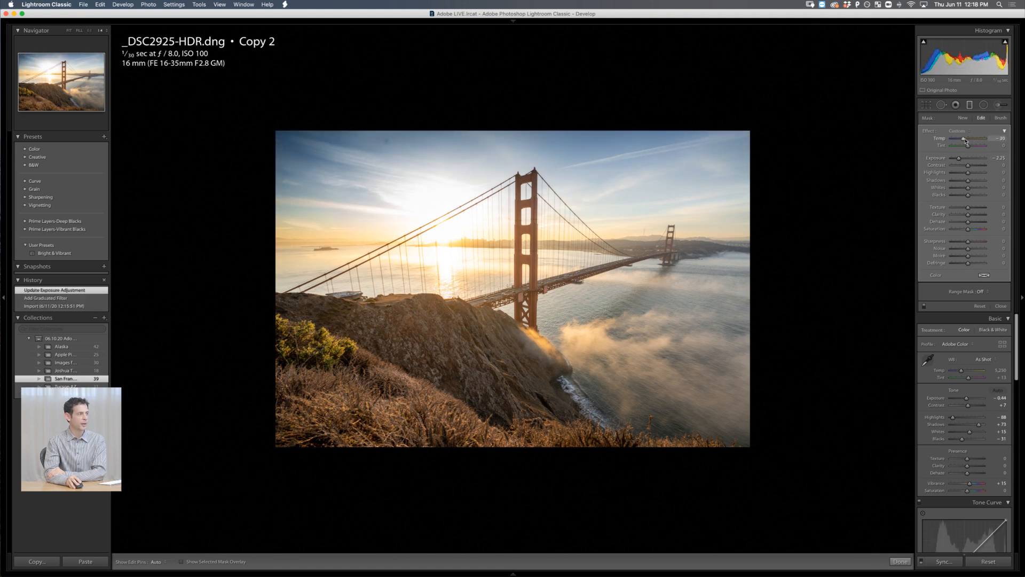
{"action": "left_click_drag", "start_coordinate": [497, 275], "coordinate": [496, 290]}
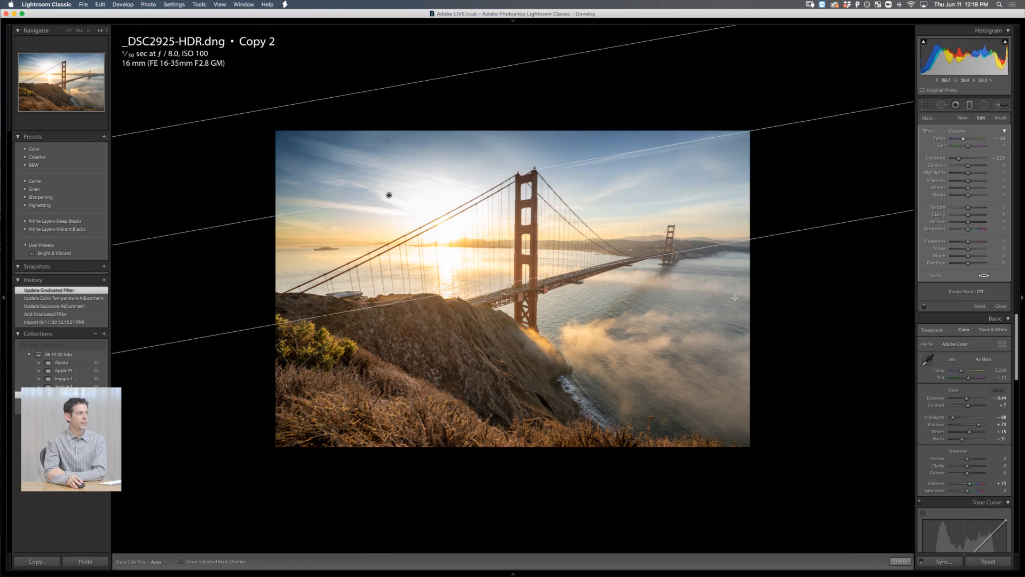
Step: Limit the Graduated Filter with a Luminance range mask set to 56/100
{"action": "left_click", "coordinate": [985, 292]}
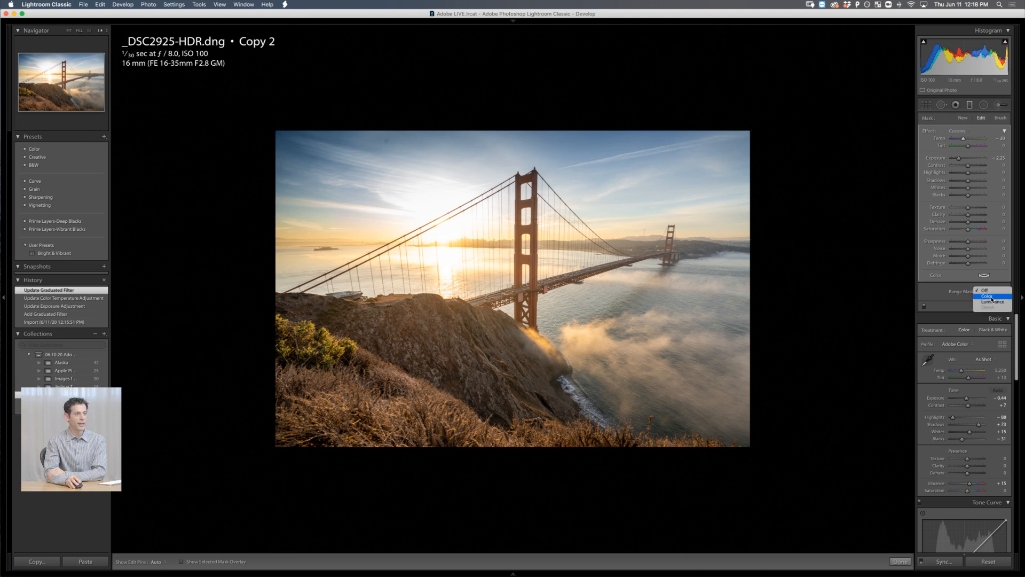
{"action": "left_click", "coordinate": [992, 302]}
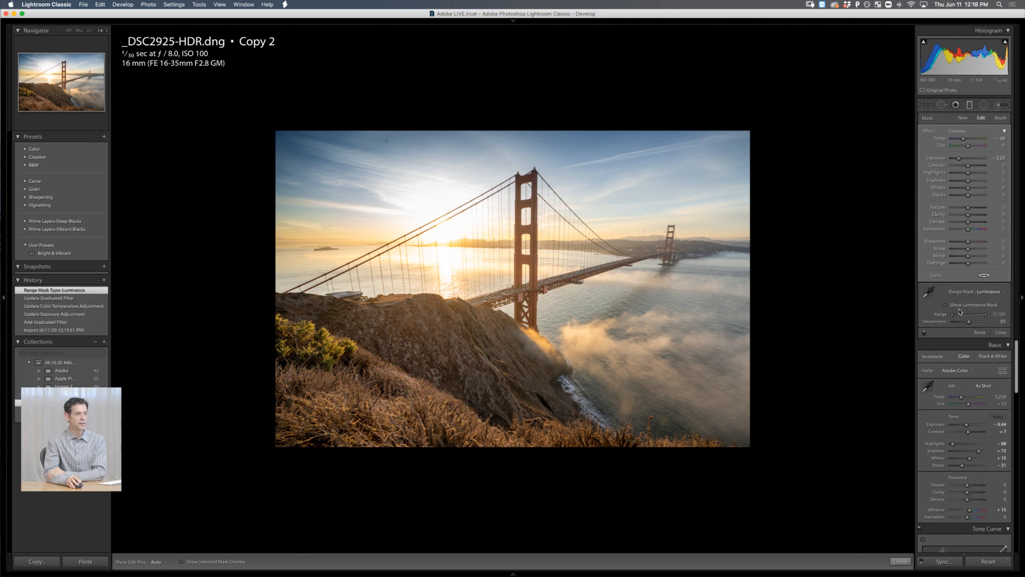
{"action": "left_click_drag", "start_coordinate": [953, 315], "coordinate": [971, 314]}
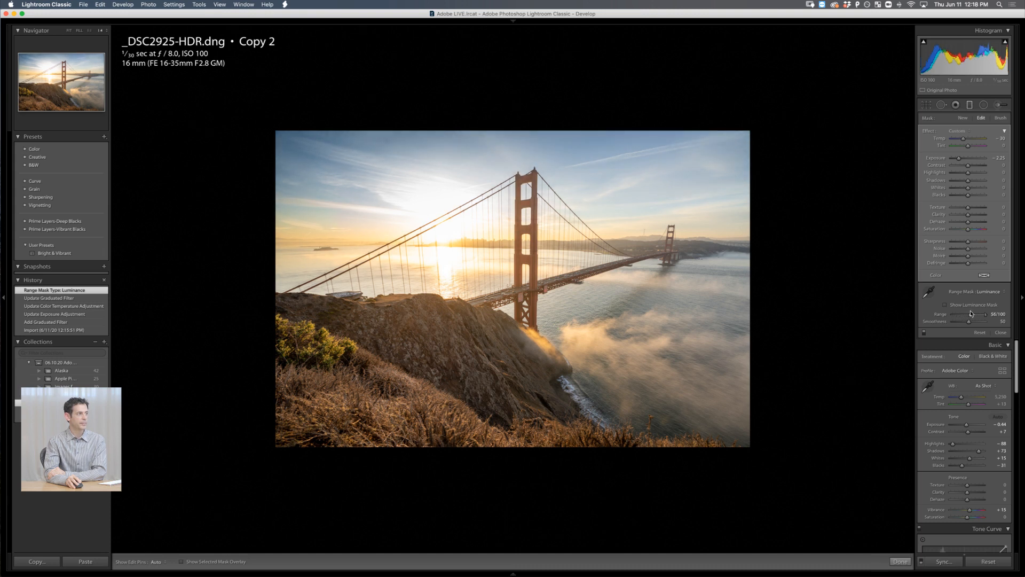
{"action": "left_click_drag", "start_coordinate": [969, 310], "coordinate": [970, 311]}
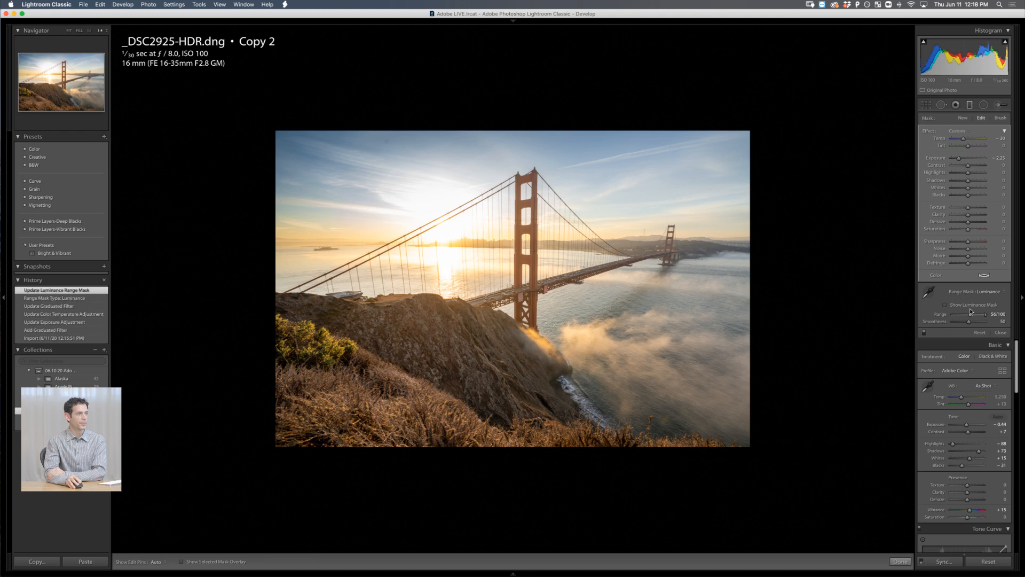
Step: Paint down the near bridge tower with a size 7.0 Adjustment Brush at Exposure 1.00 and set its Saturation to 47
{"action": "left_click", "coordinate": [1001, 105]}
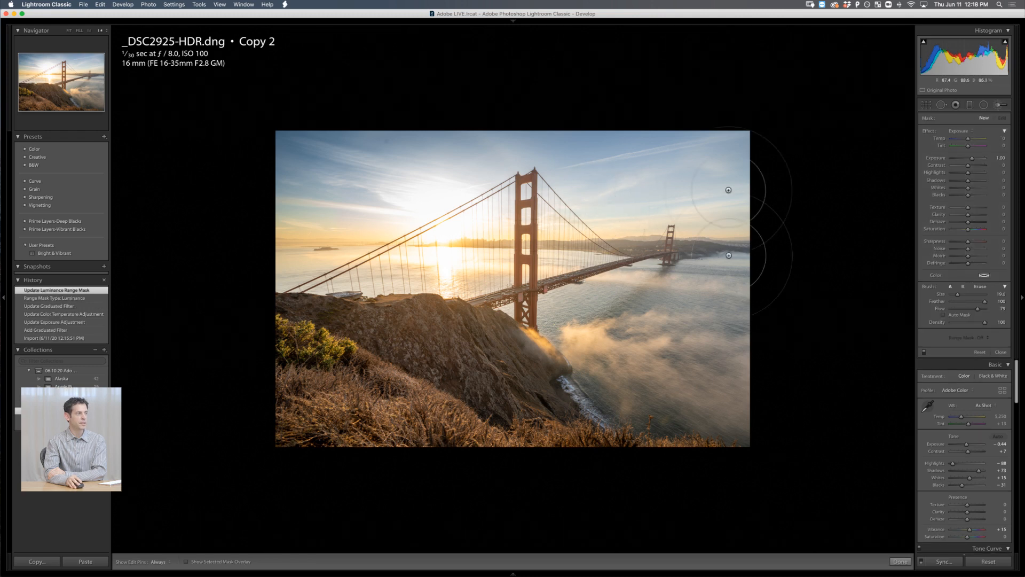
{"action": "key", "text": "bracketleft"}
{"action": "key", "text": "bracketleft"}
{"action": "key", "text": "bracketleft"}
{"action": "key", "text": "bracketleft"}
{"action": "key", "text": "bracketleft"}
{"action": "key", "text": "bracketleft"}
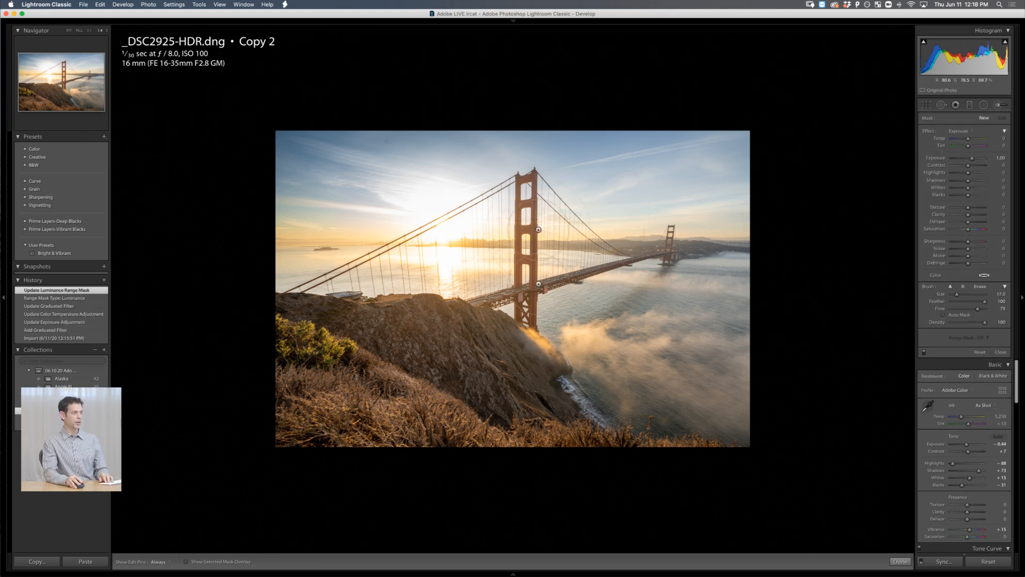
{"action": "key", "text": "bracketleft"}
{"action": "key", "text": "bracketleft"}
{"action": "key", "text": "bracketleft"}
{"action": "mouse_move", "coordinate": [529, 239]}
{"action": "left_mouse_down"}
{"action": "mouse_move", "coordinate": [516, 160]}
{"action": "mouse_move", "coordinate": [528, 305]}
{"action": "mouse_move", "coordinate": [520, 257]}
{"action": "mouse_move", "coordinate": [522, 359]}
{"action": "mouse_move", "coordinate": [527, 341]}
{"action": "left_mouse_up"}
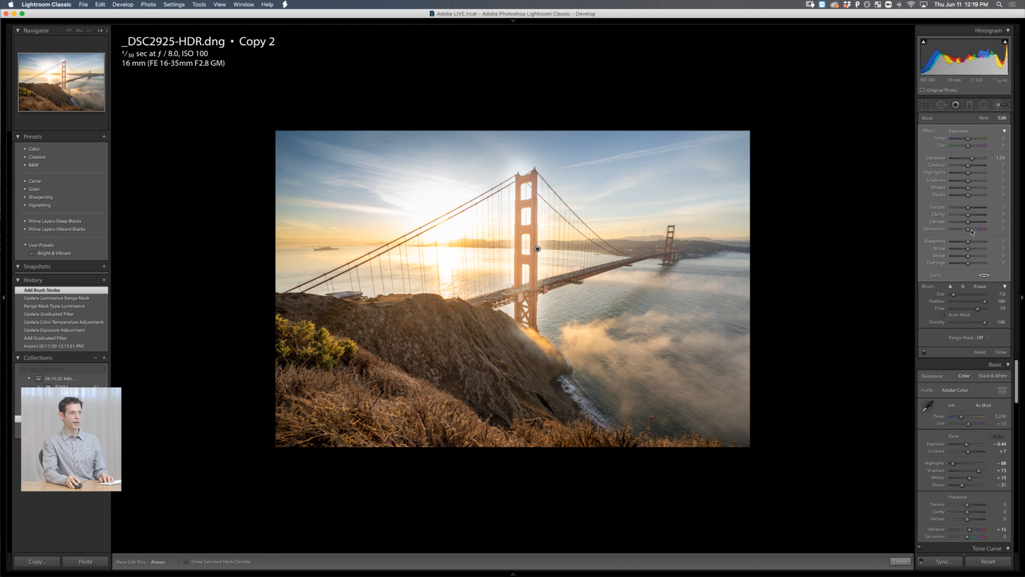
{"action": "left_click_drag", "start_coordinate": [972, 232], "coordinate": [975, 230]}
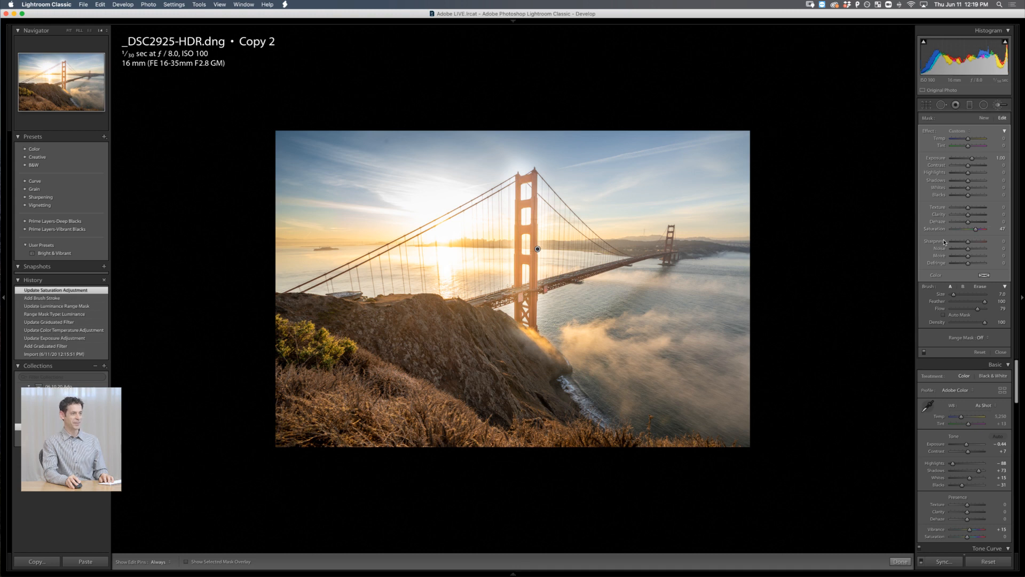
Step: Restrict the tower brush to a Luminance range of 0/27, set its Saturation to 95 and hide the edit pins
{"action": "left_click", "coordinate": [984, 337]}
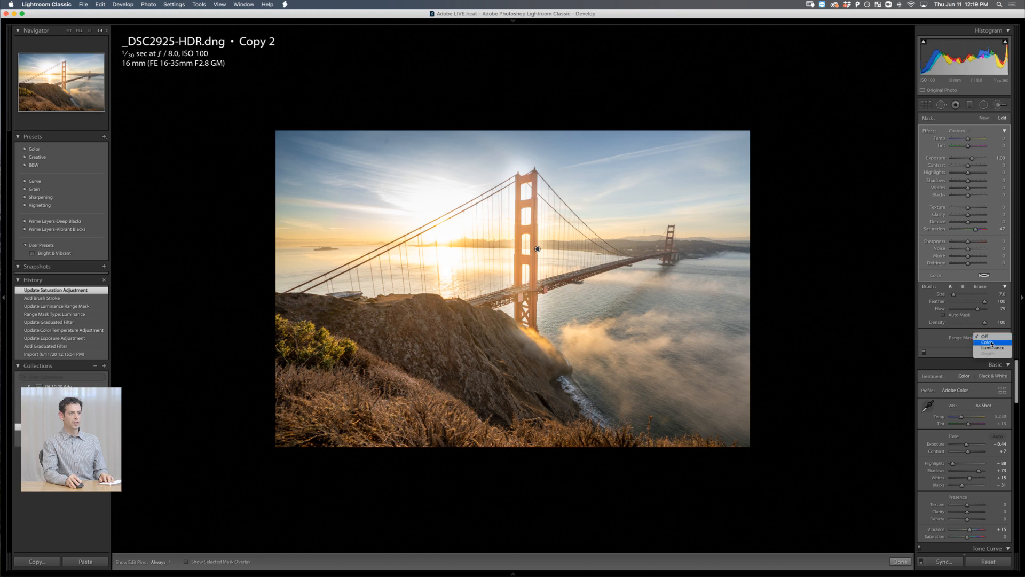
{"action": "left_click", "coordinate": [993, 348]}
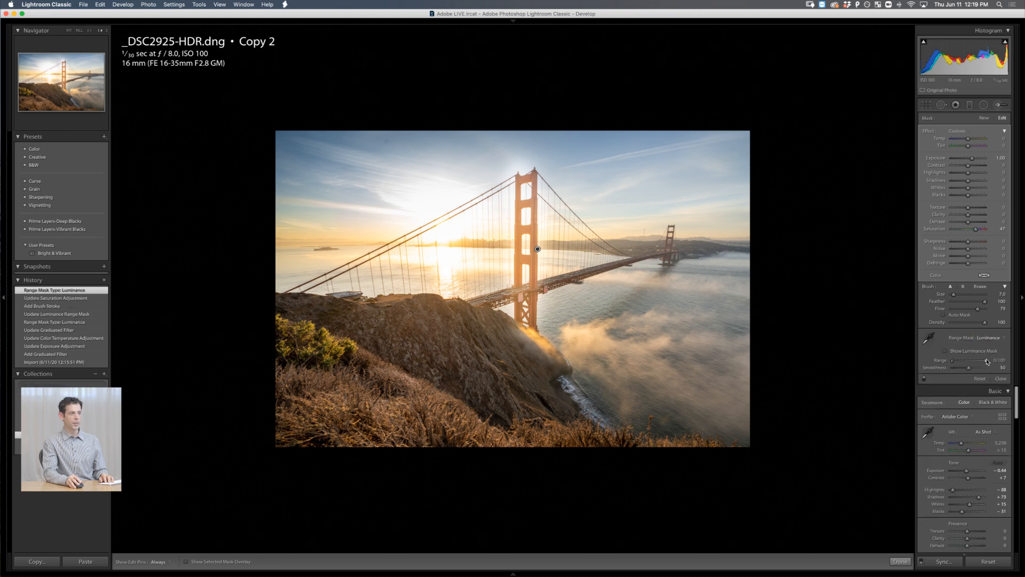
{"action": "left_click_drag", "start_coordinate": [987, 362], "coordinate": [963, 360]}
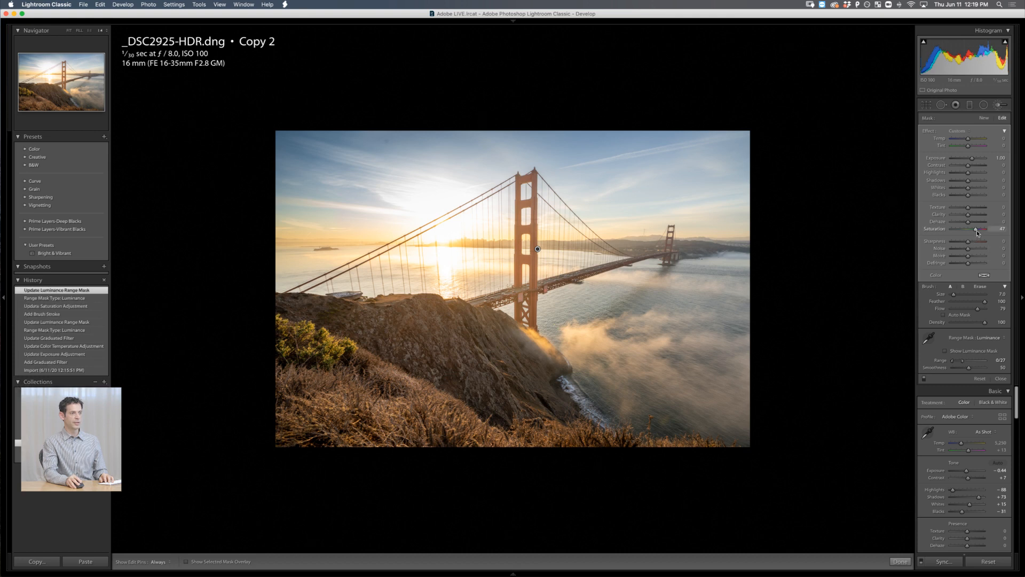
{"action": "left_click_drag", "start_coordinate": [976, 233], "coordinate": [985, 230]}
{"action": "key", "text": "h"}
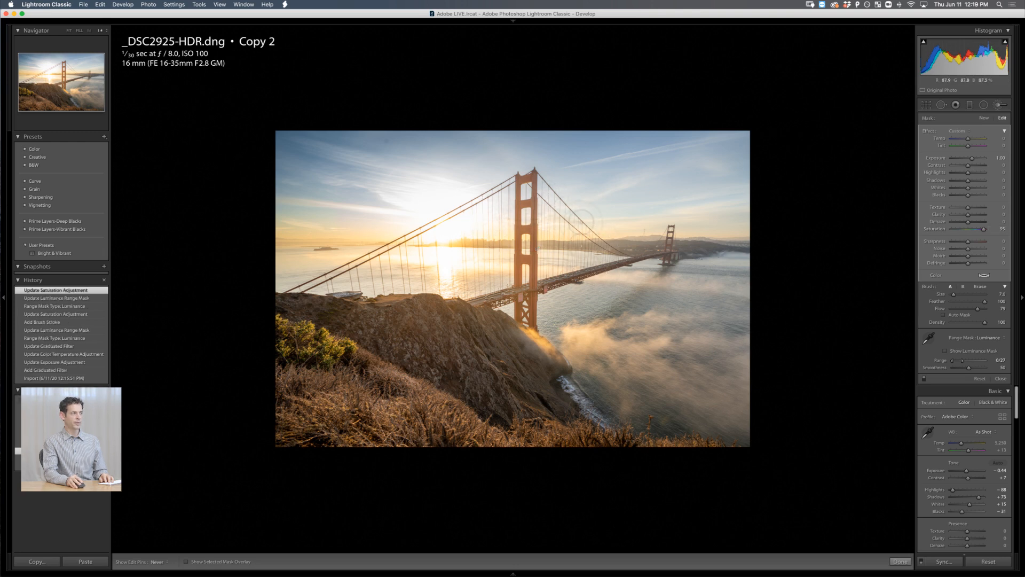
Step: Extend the tower brush mask along the bridge's suspension cables and set the brush's Contrast to 76
{"action": "mouse_move", "coordinate": [582, 221]}
{"action": "left_mouse_down"}
{"action": "mouse_move", "coordinate": [549, 226]}
{"action": "mouse_move", "coordinate": [561, 217]}
{"action": "mouse_move", "coordinate": [501, 206]}
{"action": "mouse_move", "coordinate": [404, 229]}
{"action": "mouse_move", "coordinate": [503, 207]}
{"action": "mouse_move", "coordinate": [505, 195]}
{"action": "mouse_move", "coordinate": [459, 221]}
{"action": "left_mouse_up"}
{"action": "key", "text": "h"}
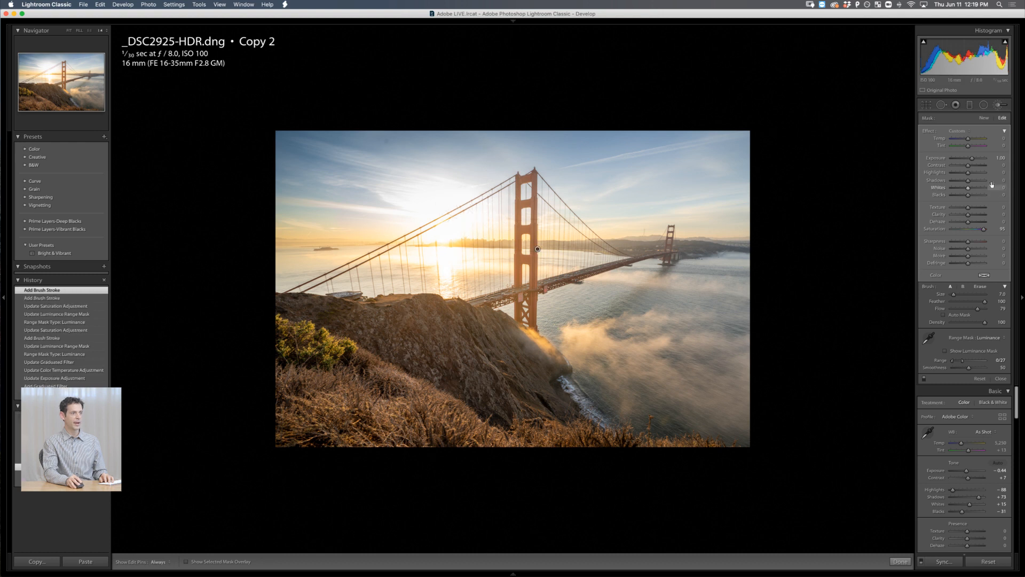
{"action": "left_click_drag", "start_coordinate": [968, 165], "coordinate": [983, 169]}
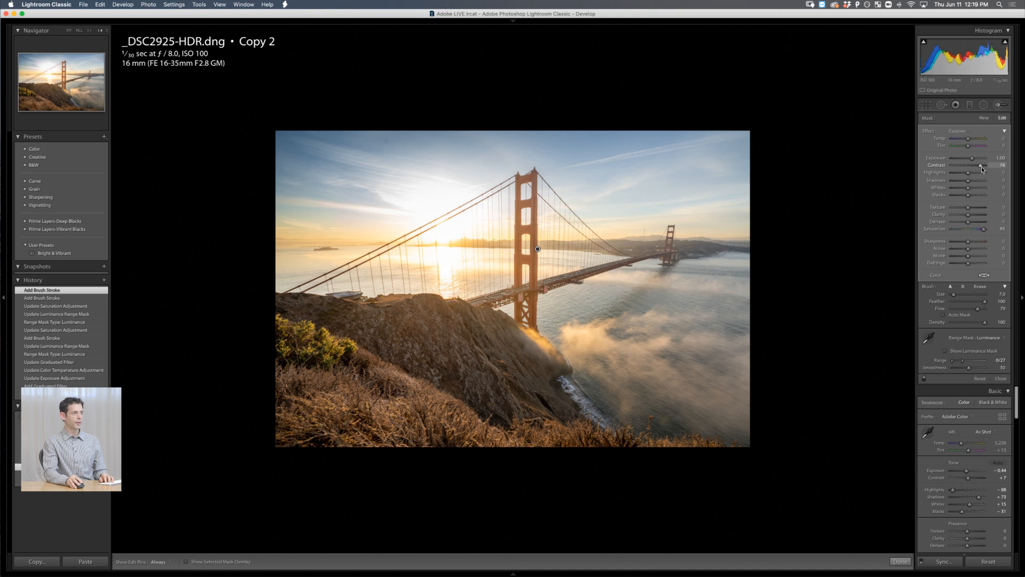
Step: Paint the tower adjustment over the shoreline and water below the bridge at brush size 10.0, and set its Exposure to 0.55
{"action": "key", "text": "bracketright"}
{"action": "key", "text": "bracketright"}
{"action": "key", "text": "bracketright"}
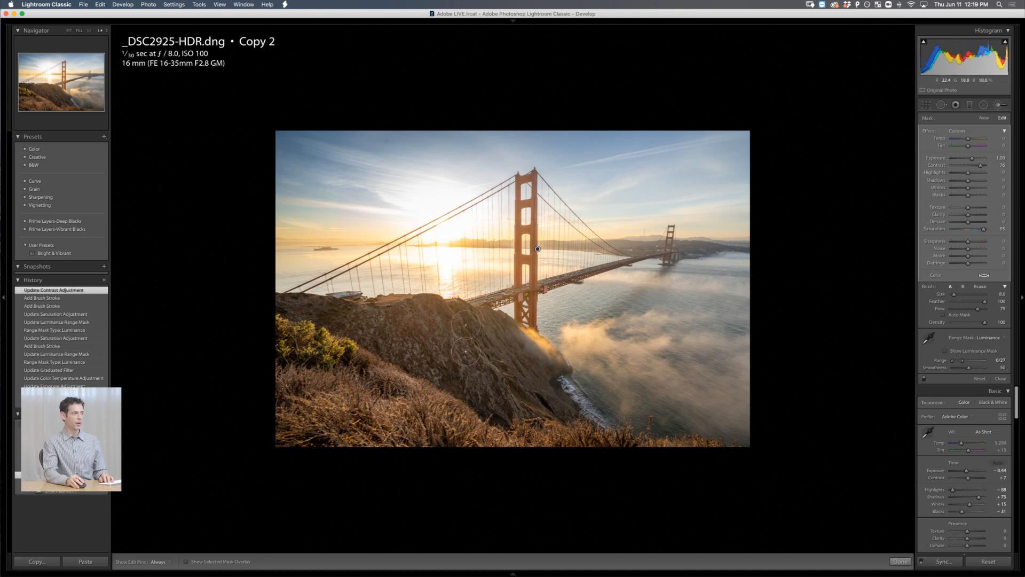
{"action": "key", "text": "h"}
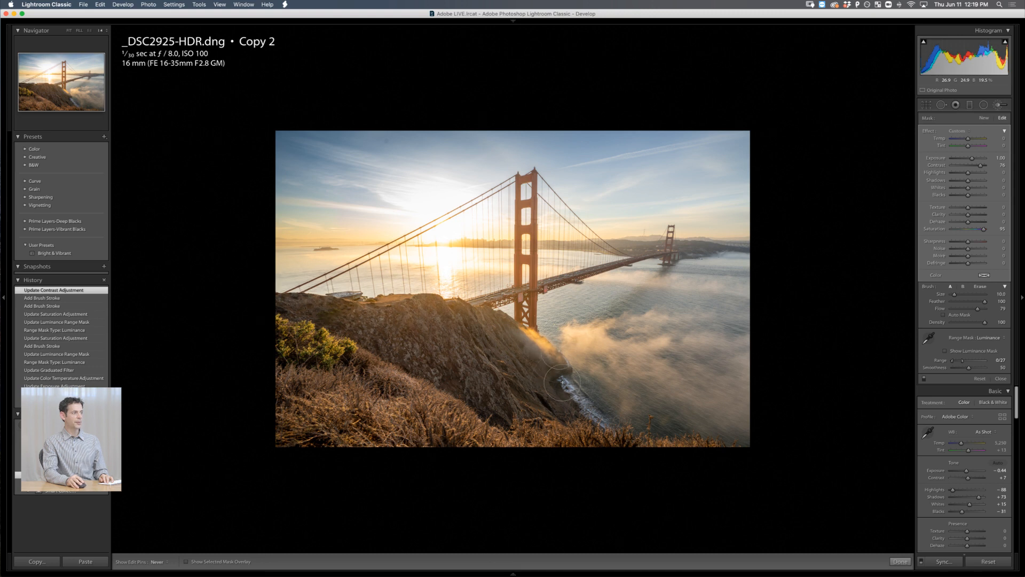
{"action": "mouse_move", "coordinate": [675, 424]}
{"action": "left_mouse_down"}
{"action": "mouse_move", "coordinate": [656, 405]}
{"action": "mouse_move", "coordinate": [649, 359]}
{"action": "mouse_move", "coordinate": [646, 408]}
{"action": "left_mouse_up"}
{"action": "mouse_move", "coordinate": [666, 322]}
{"action": "left_mouse_down"}
{"action": "mouse_move", "coordinate": [657, 352]}
{"action": "mouse_move", "coordinate": [596, 401]}
{"action": "left_mouse_up"}
{"action": "mouse_move", "coordinate": [711, 450]}
{"action": "left_mouse_down"}
{"action": "mouse_move", "coordinate": [668, 421]}
{"action": "mouse_move", "coordinate": [554, 377]}
{"action": "left_mouse_up"}
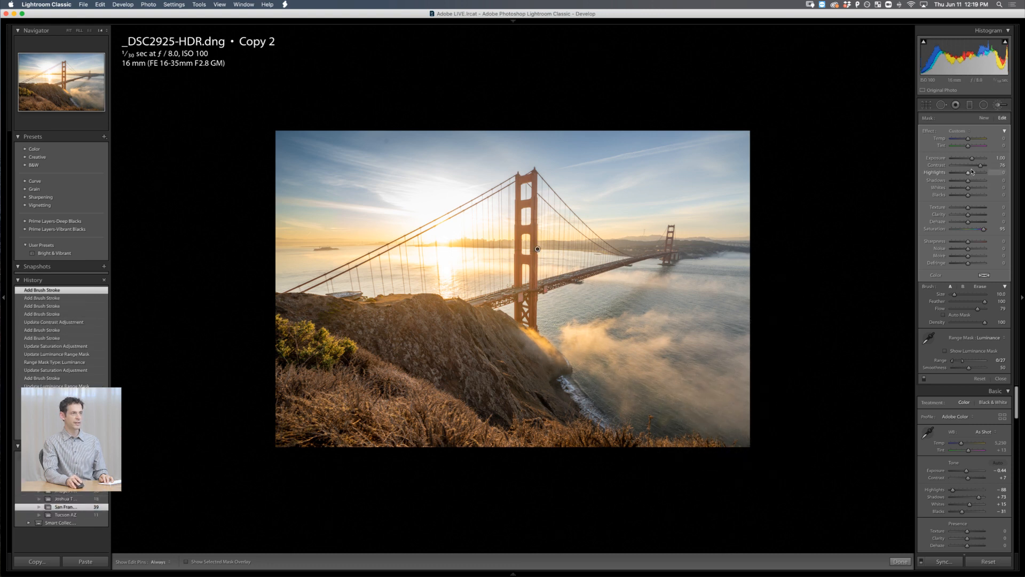
{"action": "left_click_drag", "start_coordinate": [975, 159], "coordinate": [973, 160]}
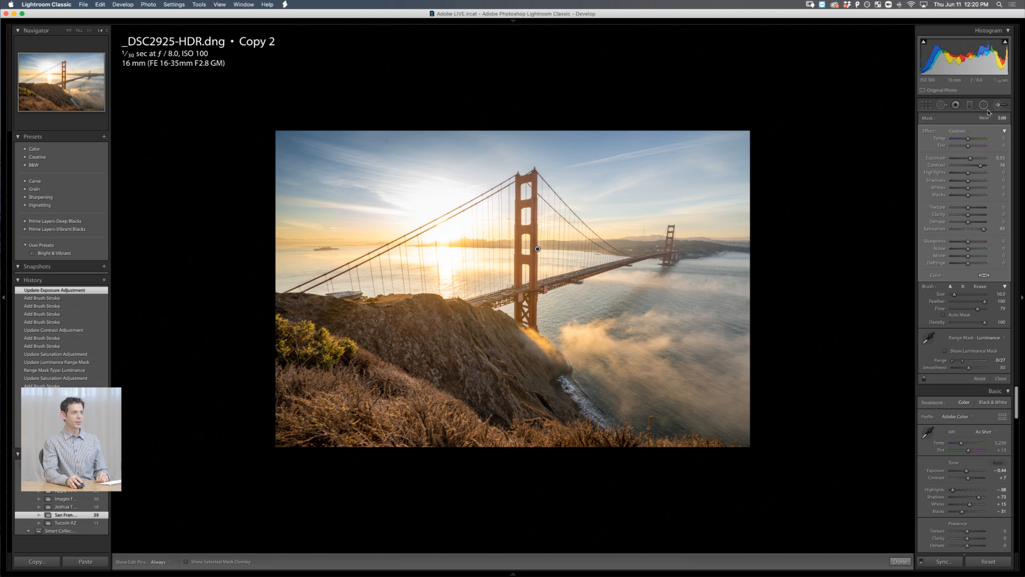
{"action": "left_click", "coordinate": [1000, 105]}
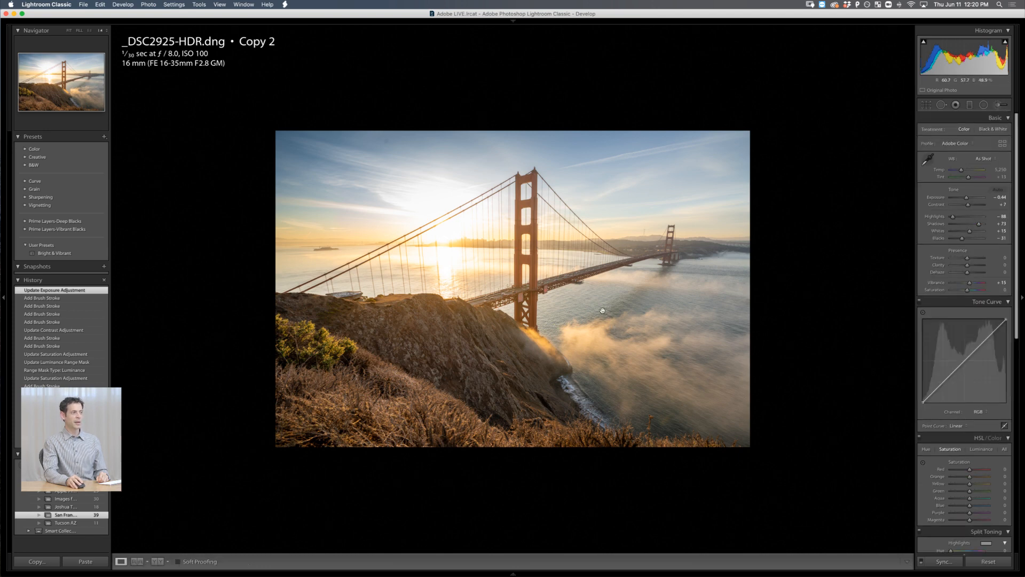
Step: Compare the edited HDR image side by side with the brighter unmerged bridge exposure in Survey view
{"action": "left_click", "coordinate": [71, 31]}
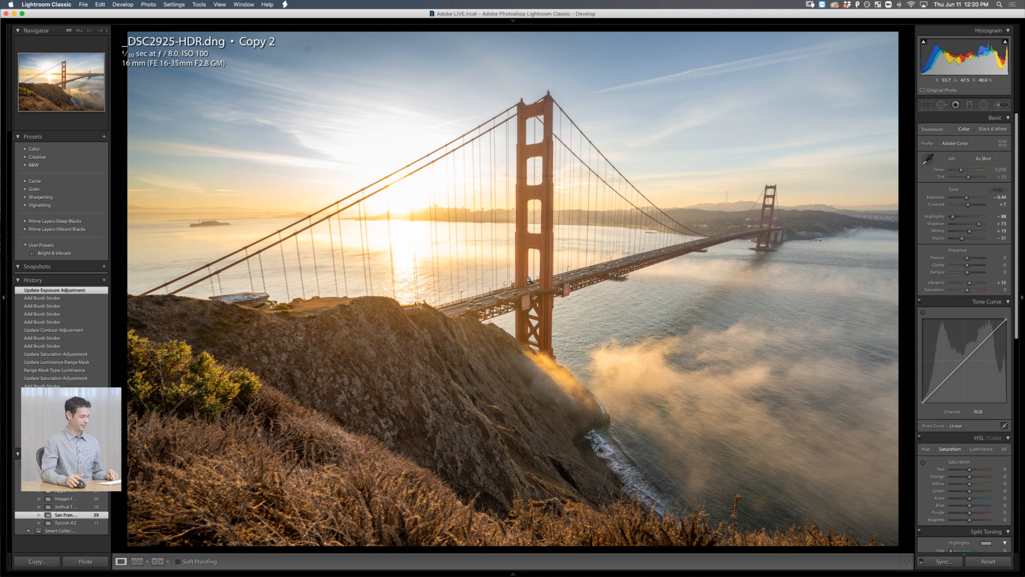
{"action": "key", "text": "g"}
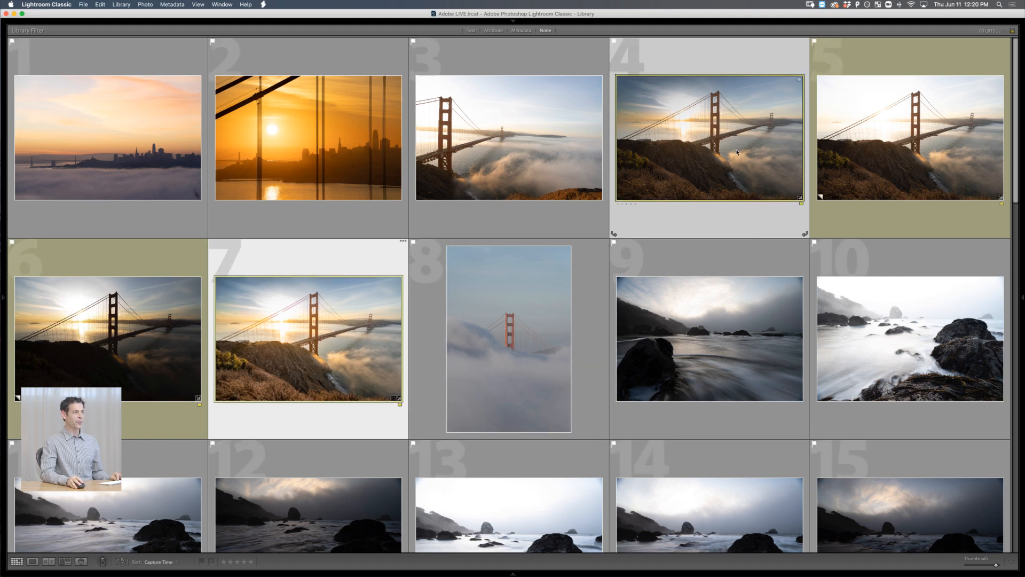
{"action": "left_click", "coordinate": [909, 162], "text": "super"}
{"action": "key", "text": "n"}
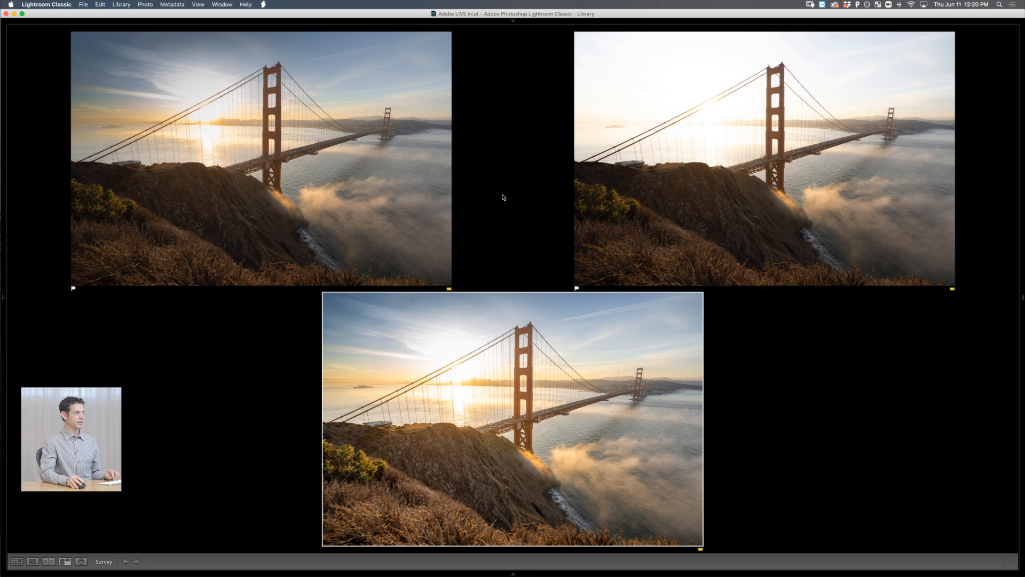
{"action": "left_click", "coordinate": [447, 281]}
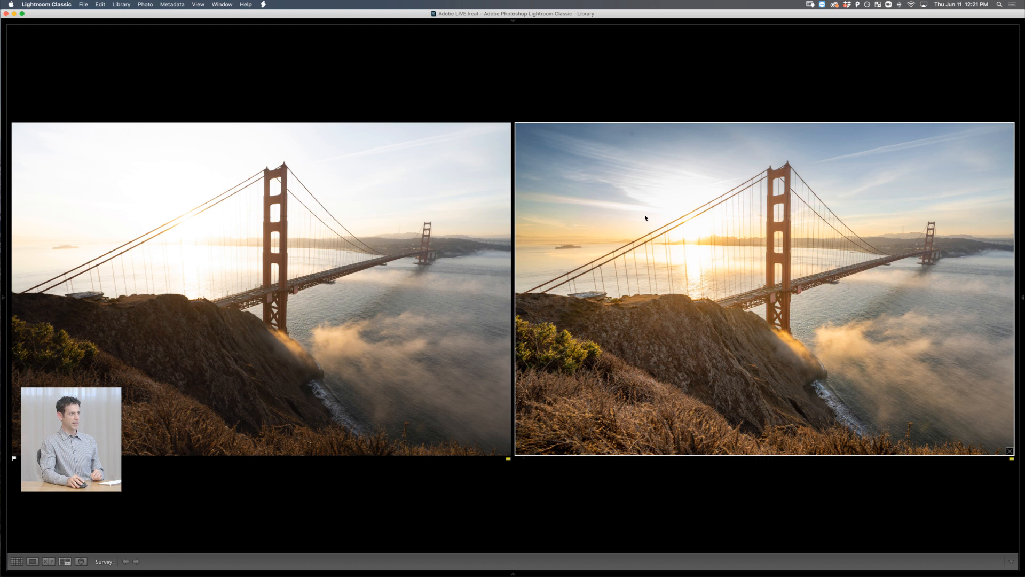
Step: Reopen the HDR image in Develop and set the sky Graduated Filter's Exposure to -1.50
{"action": "key", "text": "d"}
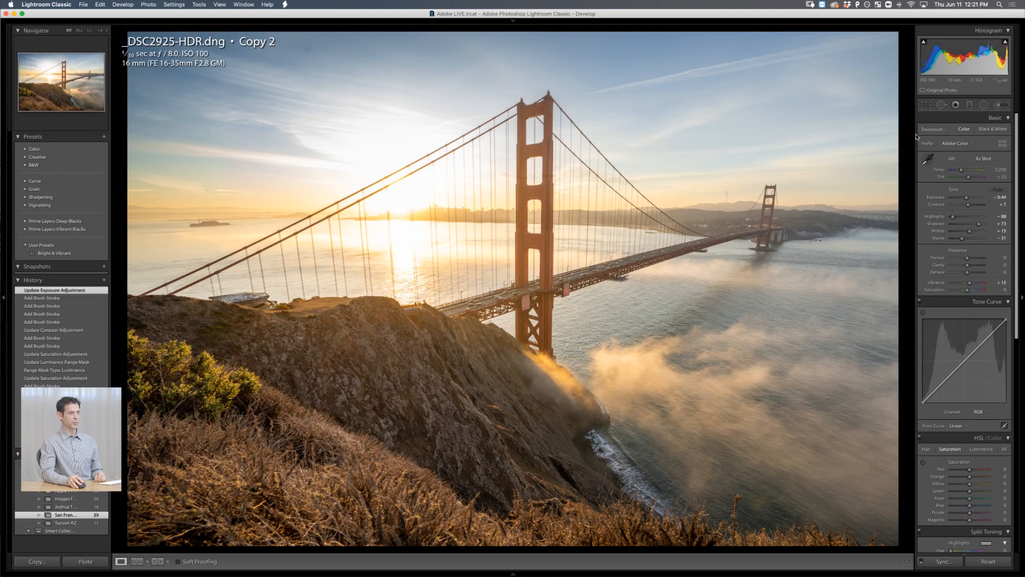
{"action": "left_click", "coordinate": [969, 106]}
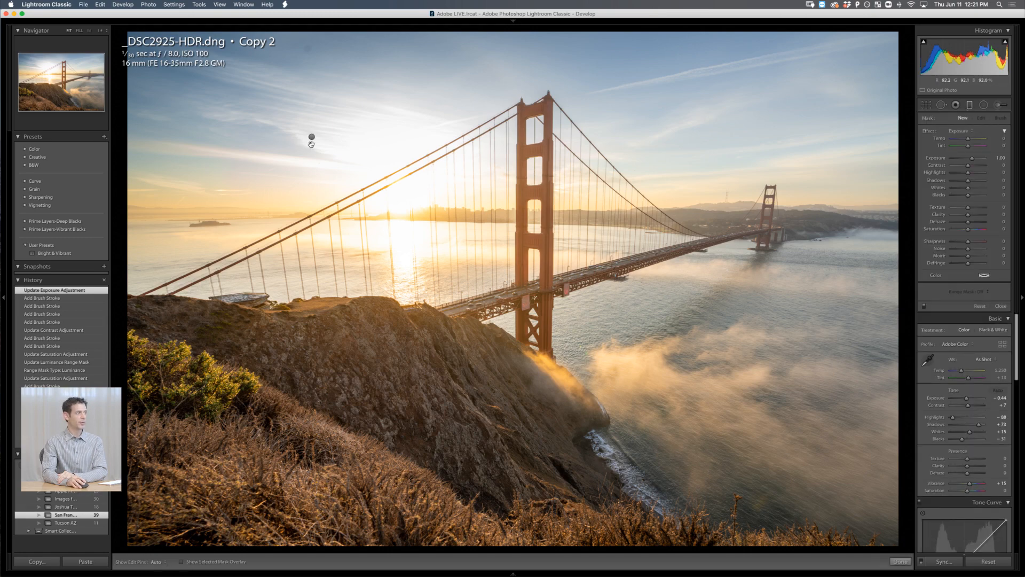
{"action": "left_click", "coordinate": [312, 138]}
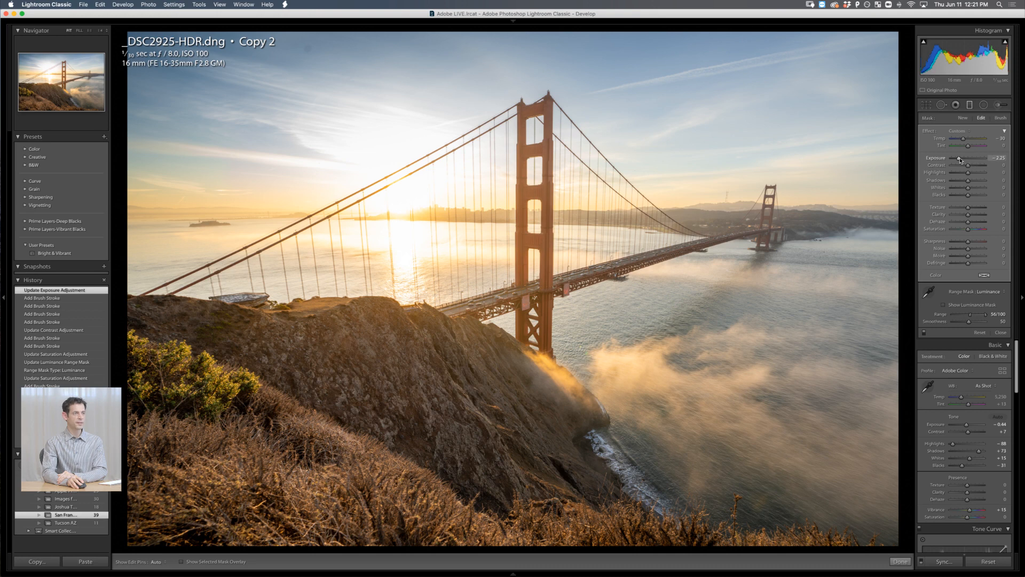
{"action": "left_click_drag", "start_coordinate": [960, 158], "coordinate": [964, 159]}
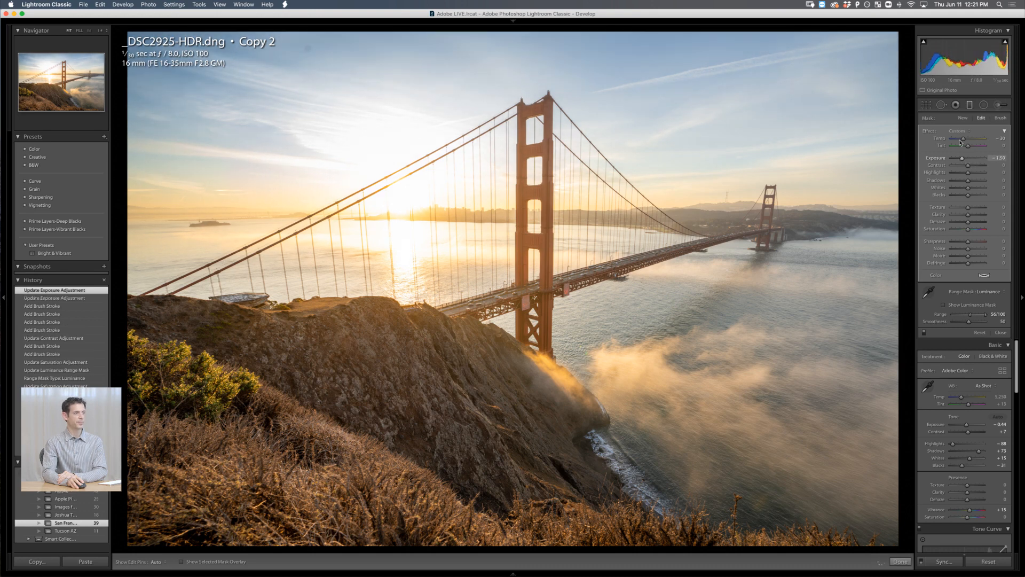
Step: Reselect the tower's Adjustment Brush mask and set its Contrast to 57, Exposure to 0.30 and Saturation to 75
{"action": "left_click", "coordinate": [996, 118]}
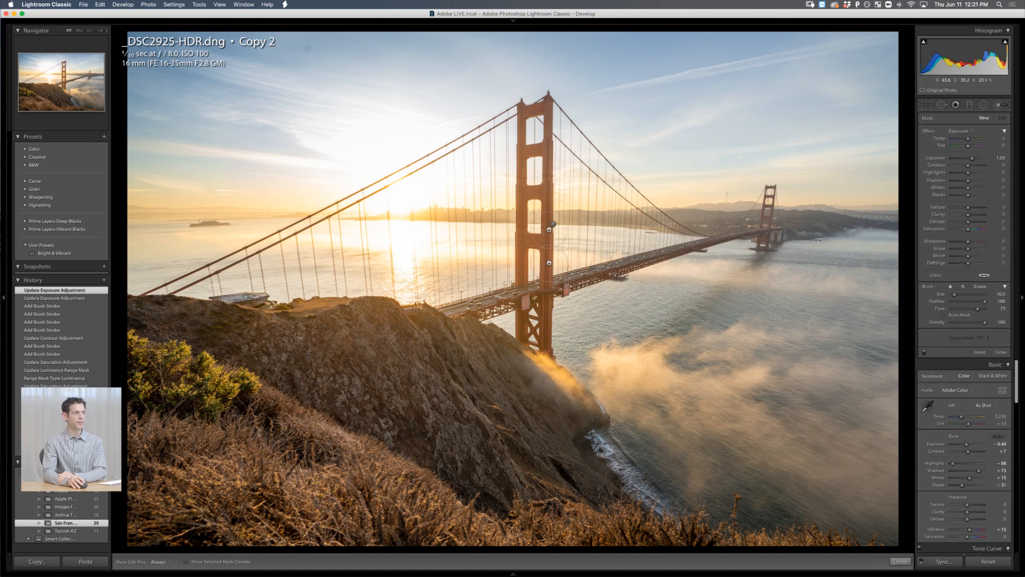
{"action": "left_click", "coordinate": [553, 224]}
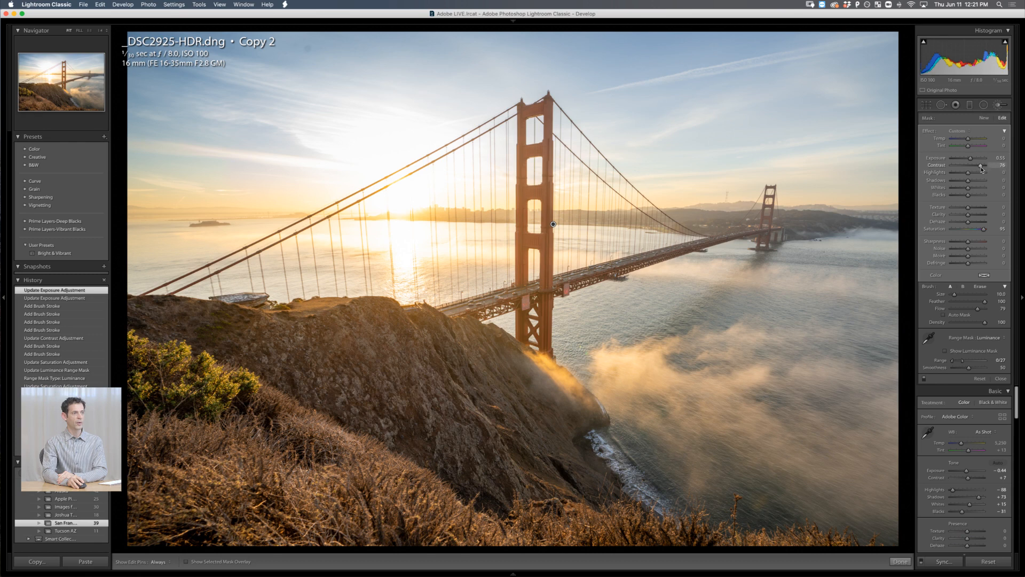
{"action": "left_click_drag", "start_coordinate": [979, 165], "coordinate": [976, 166]}
{"action": "left_click", "coordinate": [996, 159]}
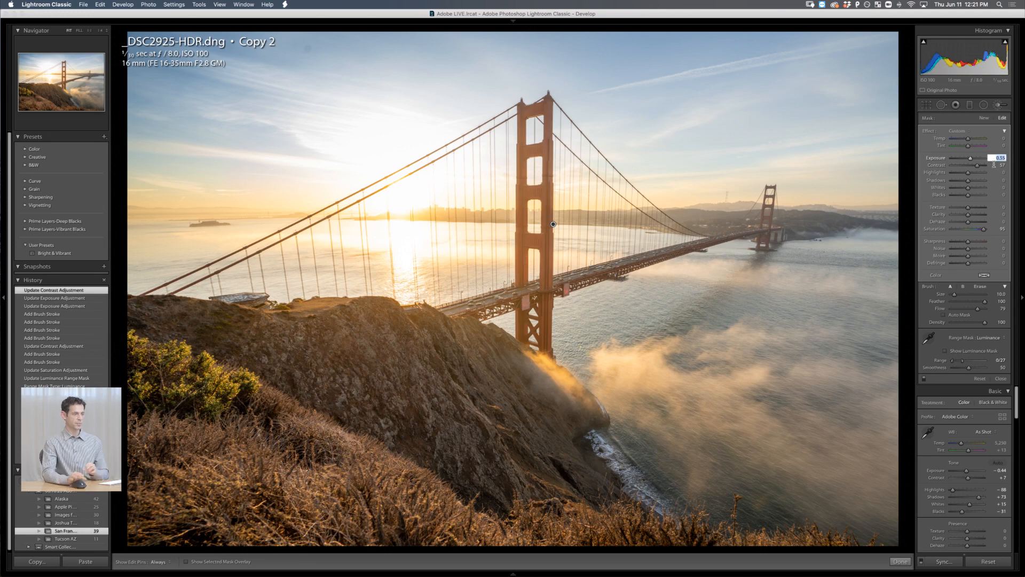
{"action": "type", "text": "0.3"}
{"action": "key", "text": "Return"}
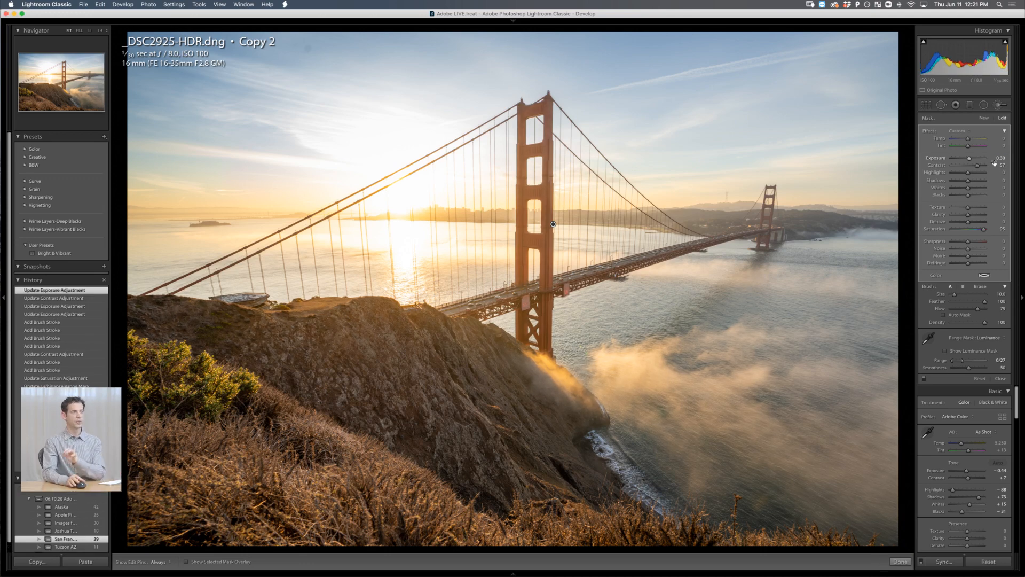
{"action": "left_click", "coordinate": [1001, 228]}
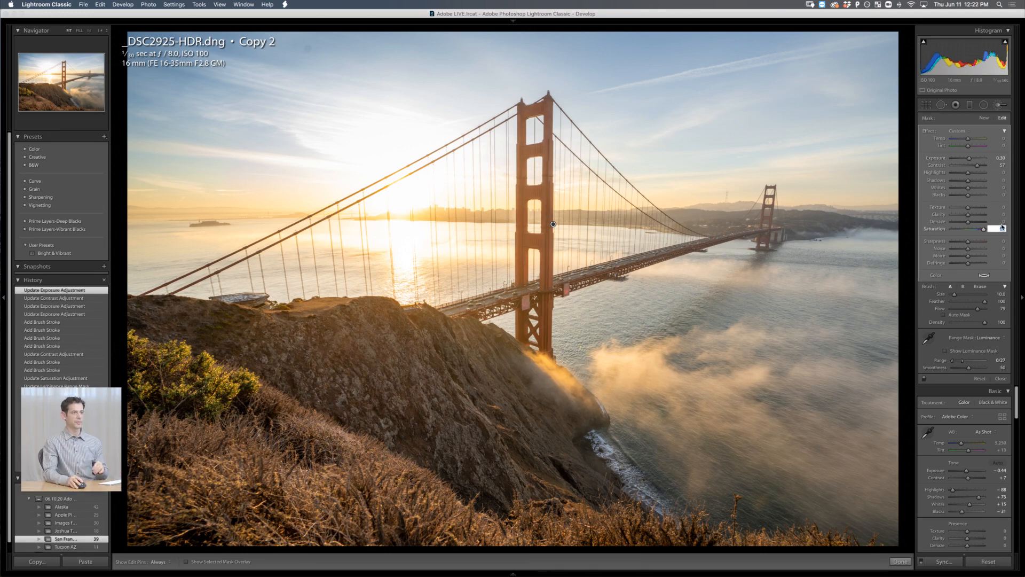
{"action": "type", "text": "75"}
{"action": "key", "text": "Return"}
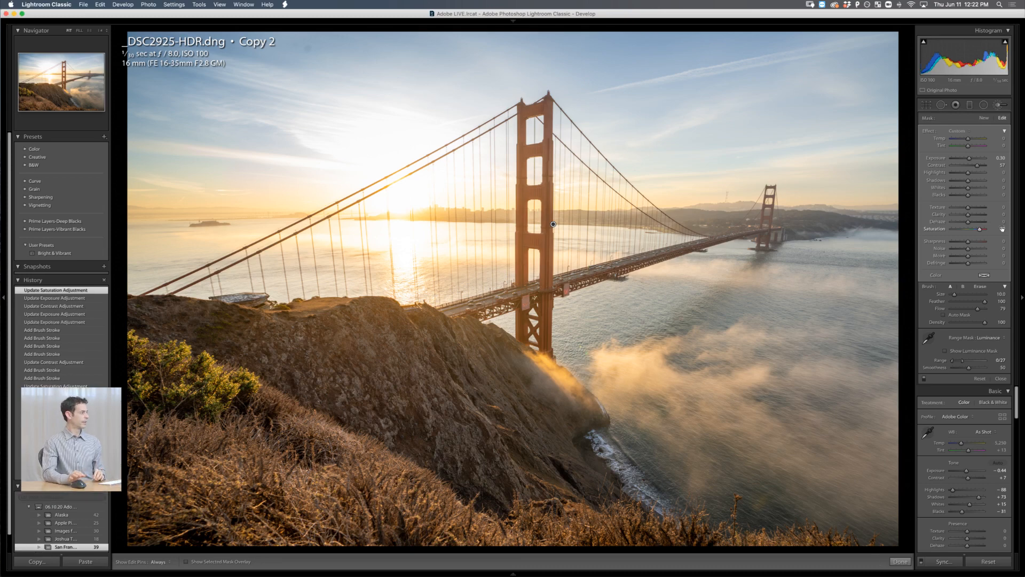
Step: Compare the softened HDR edit with the bright bridge exposure in Survey view and return to Develop
{"action": "key", "text": "g"}
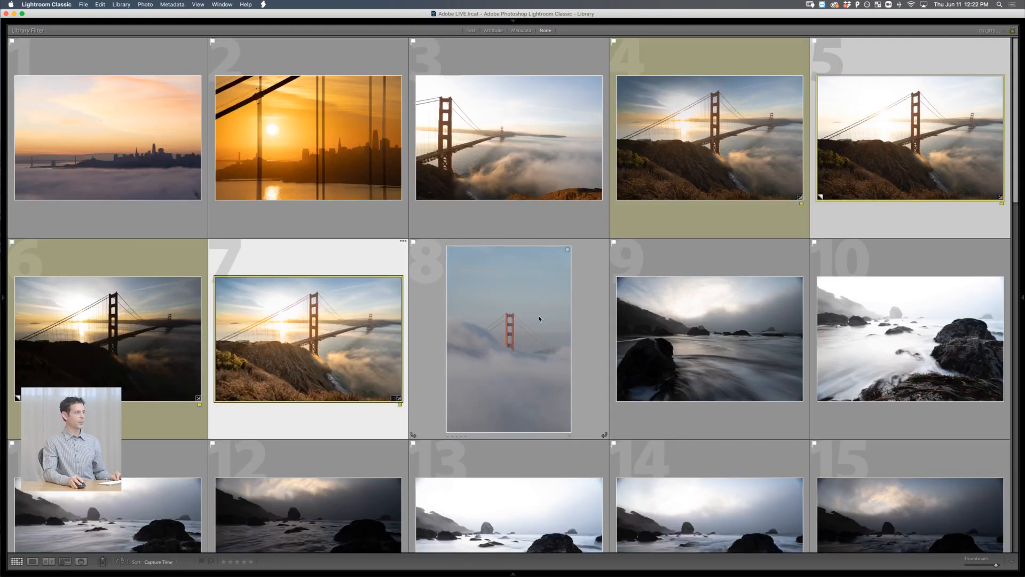
{"action": "key", "text": "n"}
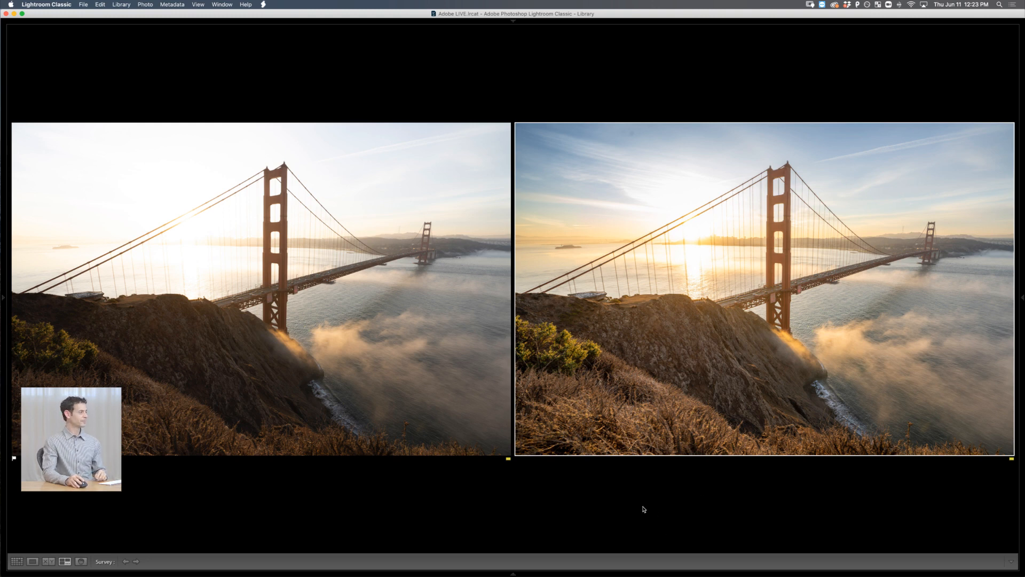
{"action": "key", "text": "d"}
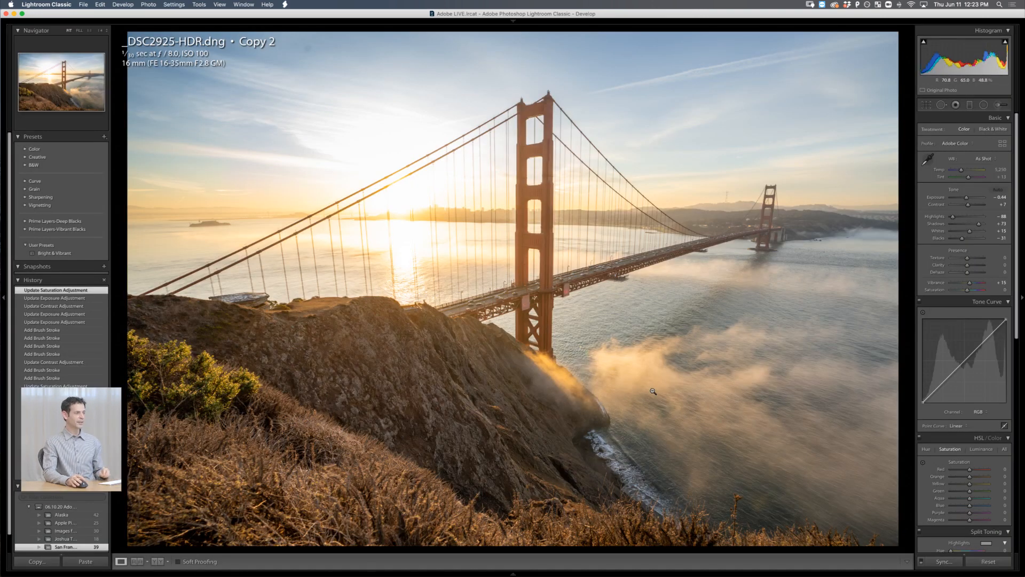
Step: Heal the dust spot in the upper sky to the left of the tower with a slightly smaller Spot Removal brush
{"action": "left_click", "coordinate": [941, 105]}
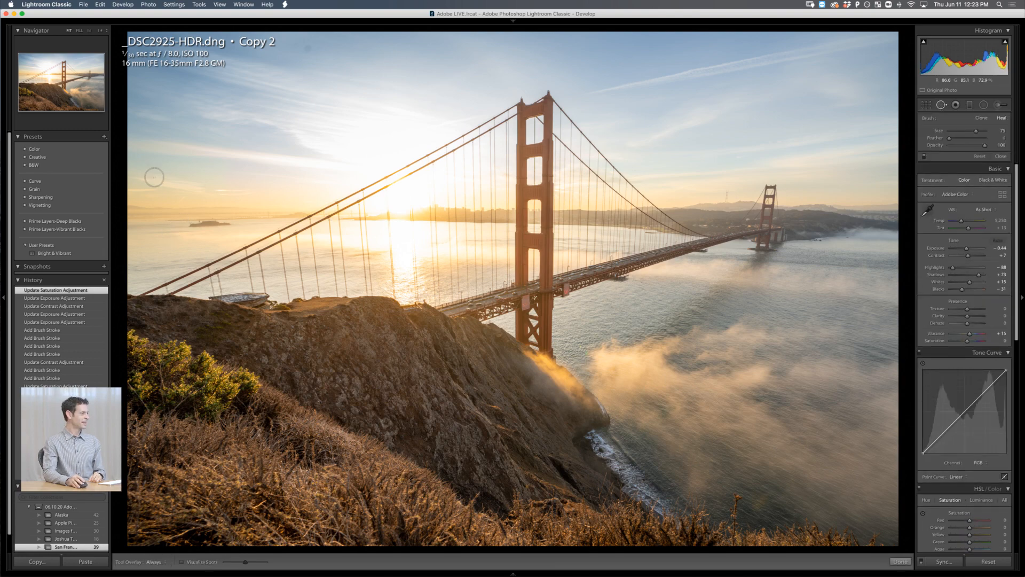
{"action": "left_click", "coordinate": [89, 30]}
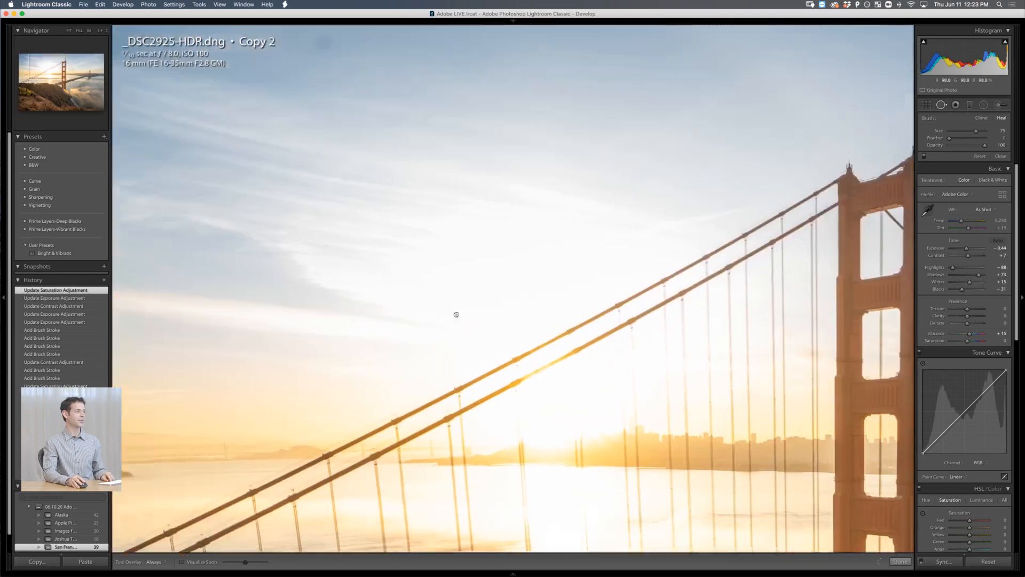
{"action": "left_click_drag", "start_coordinate": [457, 315], "coordinate": [504, 374]}
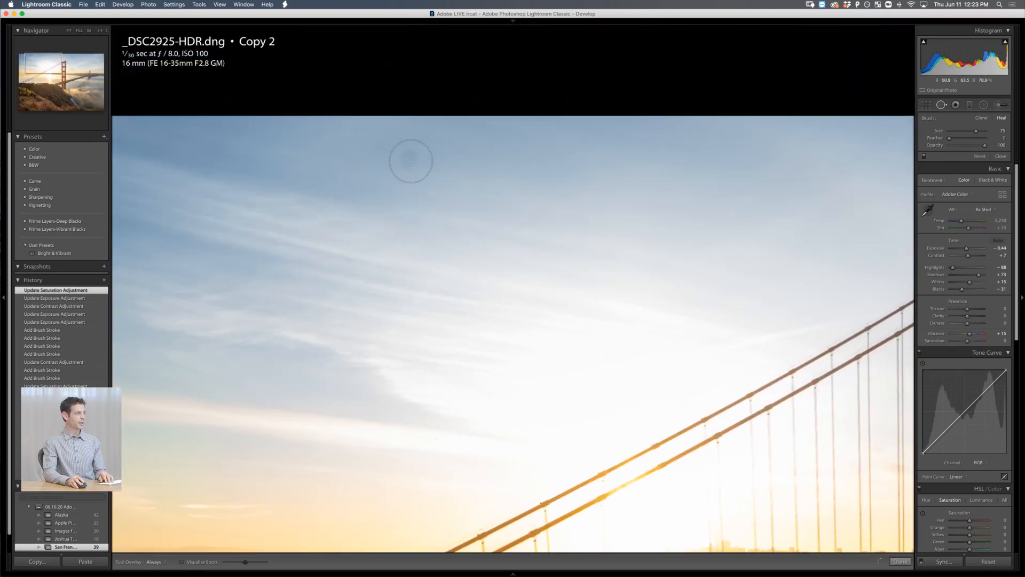
{"action": "key", "text": "bracketleft"}
{"action": "left_click", "coordinate": [409, 158]}
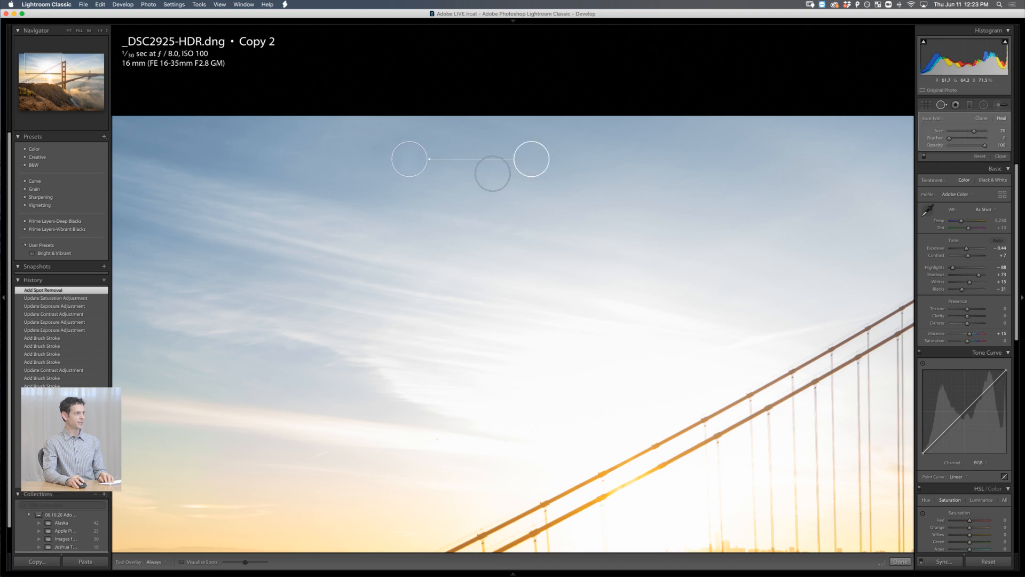
Step: Examine the magnified sky, bridge and water across the whole frame for remaining dust spots
{"action": "left_click_drag", "start_coordinate": [302, 356], "coordinate": [471, 202]}
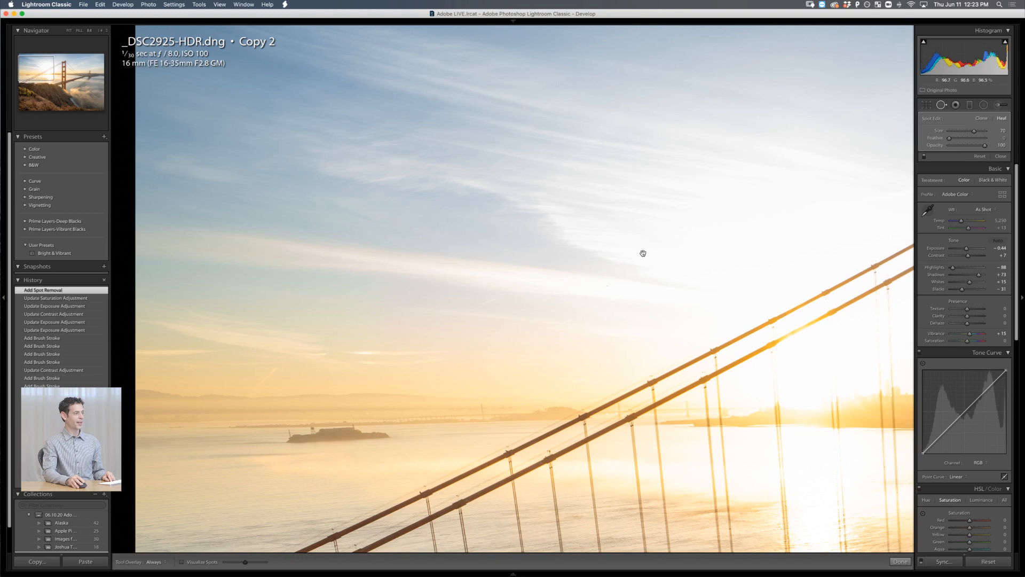
{"action": "left_click_drag", "start_coordinate": [643, 252], "coordinate": [294, 383]}
{"action": "left_click_drag", "start_coordinate": [678, 287], "coordinate": [312, 283]}
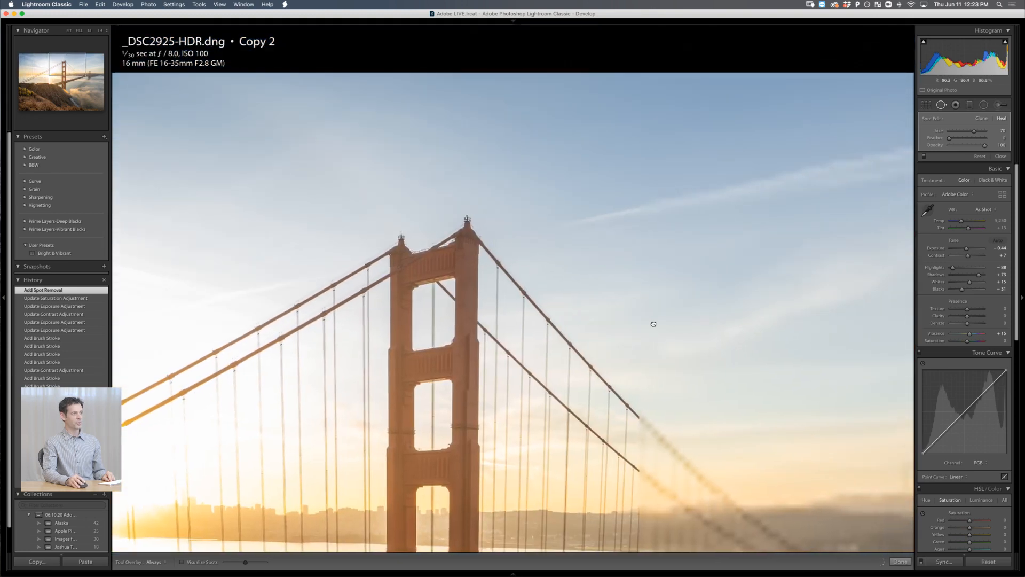
{"action": "left_click_drag", "start_coordinate": [652, 321], "coordinate": [376, 323]}
{"action": "left_click_drag", "start_coordinate": [677, 425], "coordinate": [613, 222]}
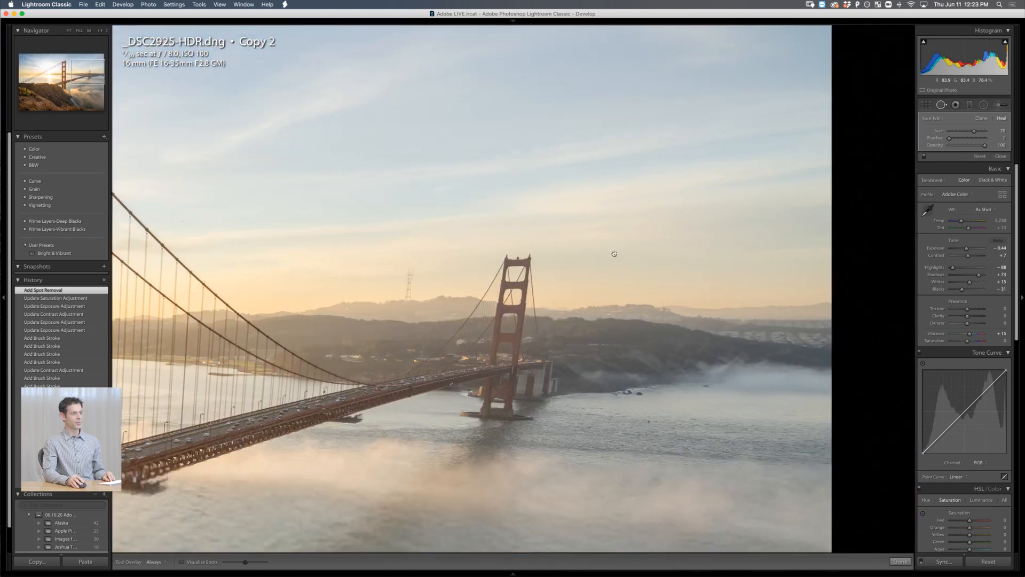
{"action": "left_click_drag", "start_coordinate": [531, 321], "coordinate": [625, 208]}
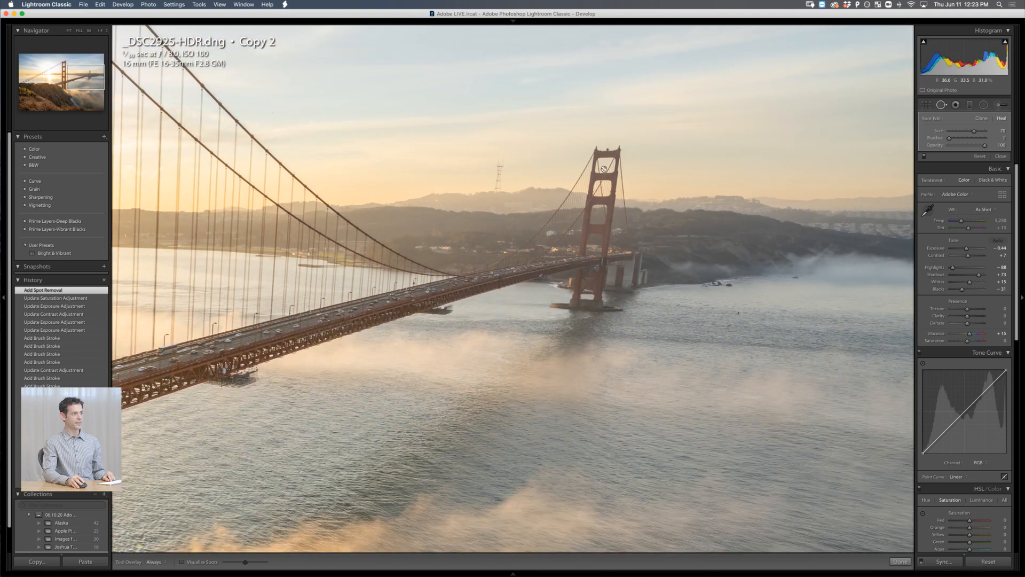
{"action": "left_click_drag", "start_coordinate": [519, 327], "coordinate": [746, 207]}
{"action": "left_click_drag", "start_coordinate": [336, 339], "coordinate": [818, 475]}
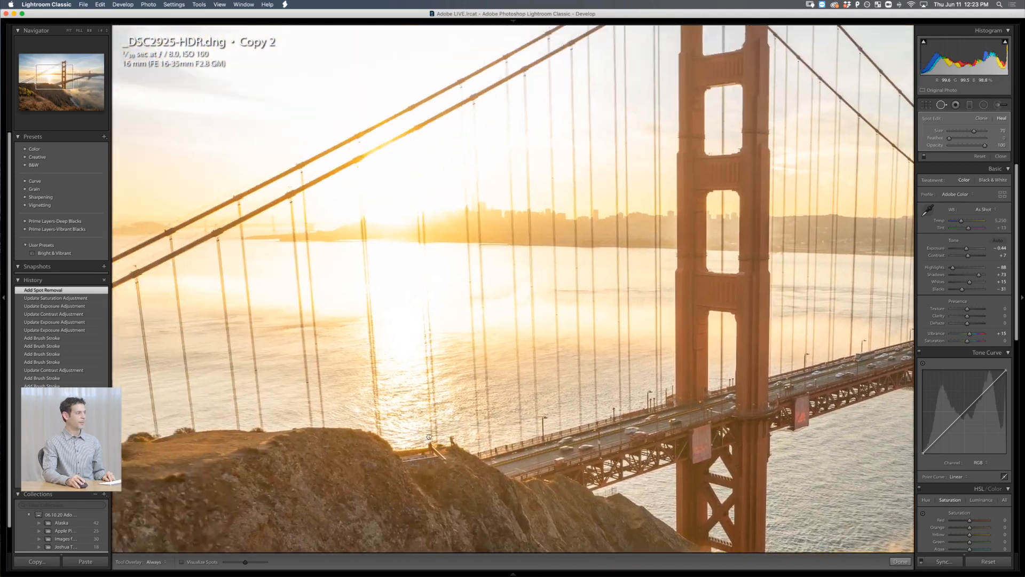
{"action": "left_click_drag", "start_coordinate": [248, 376], "coordinate": [745, 536]}
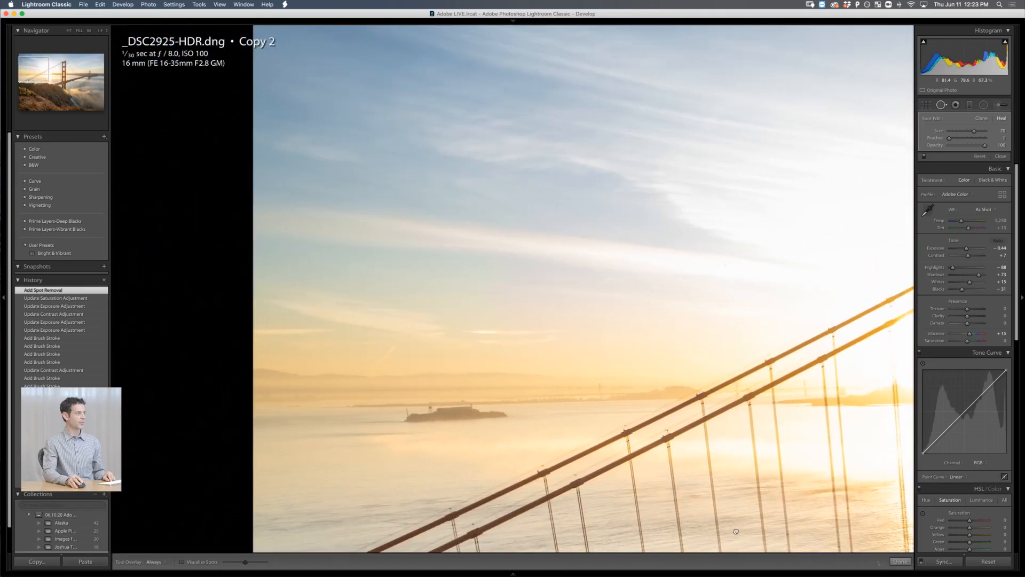
{"action": "left_click_drag", "start_coordinate": [606, 327], "coordinate": [483, 508]}
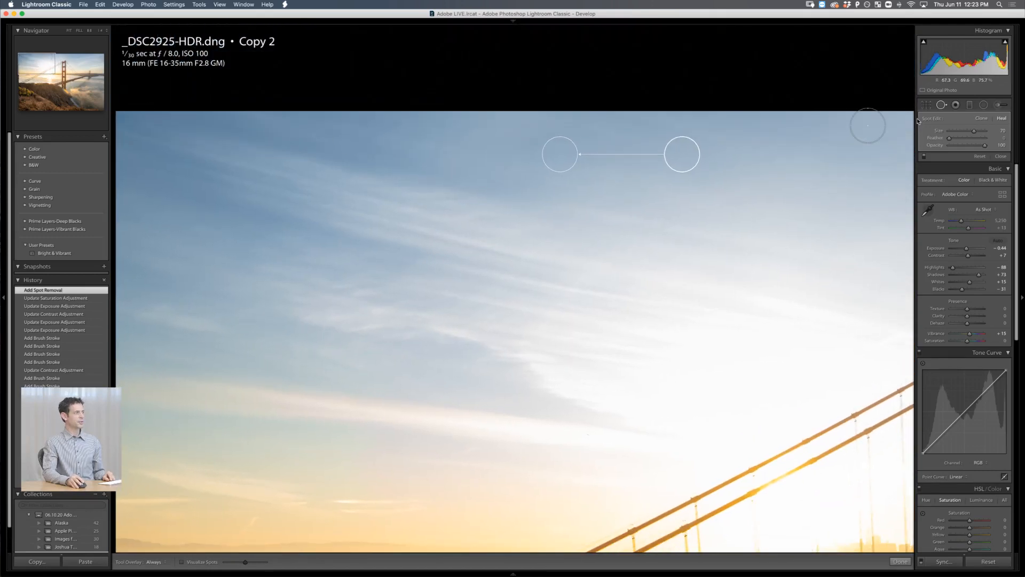
Step: Leave Spot Removal and review the healed HDR copy in the Library, magnified and as a whole frame with the panels restored
{"action": "left_click", "coordinate": [941, 109]}
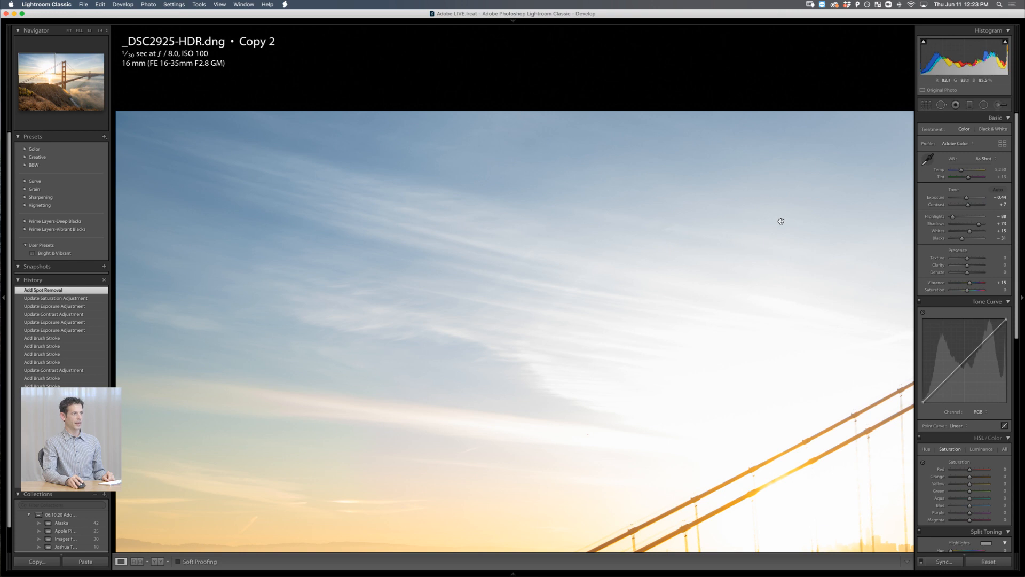
{"action": "key", "text": "g"}
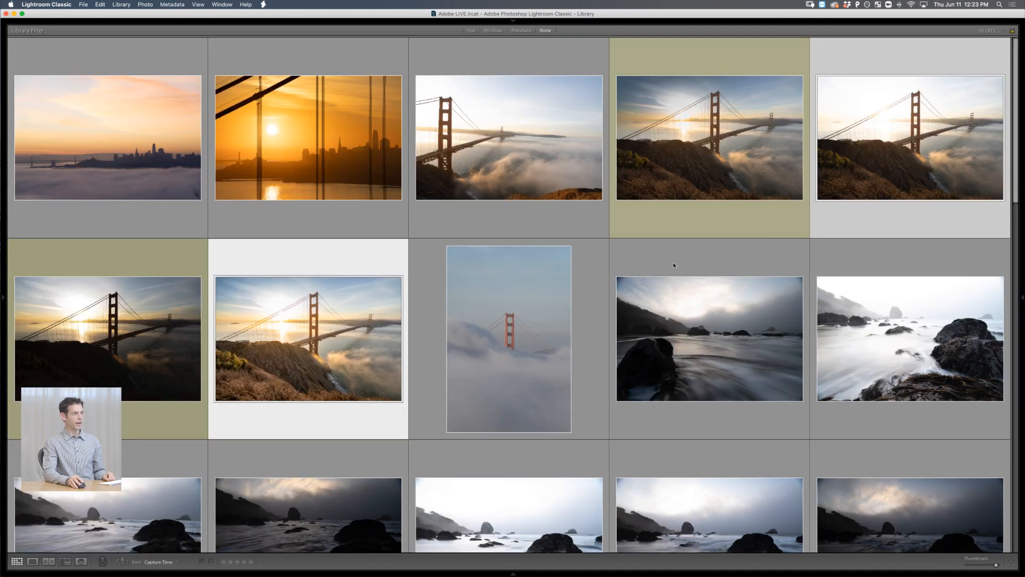
{"action": "key", "text": "j"}
{"action": "key", "text": "Right"}
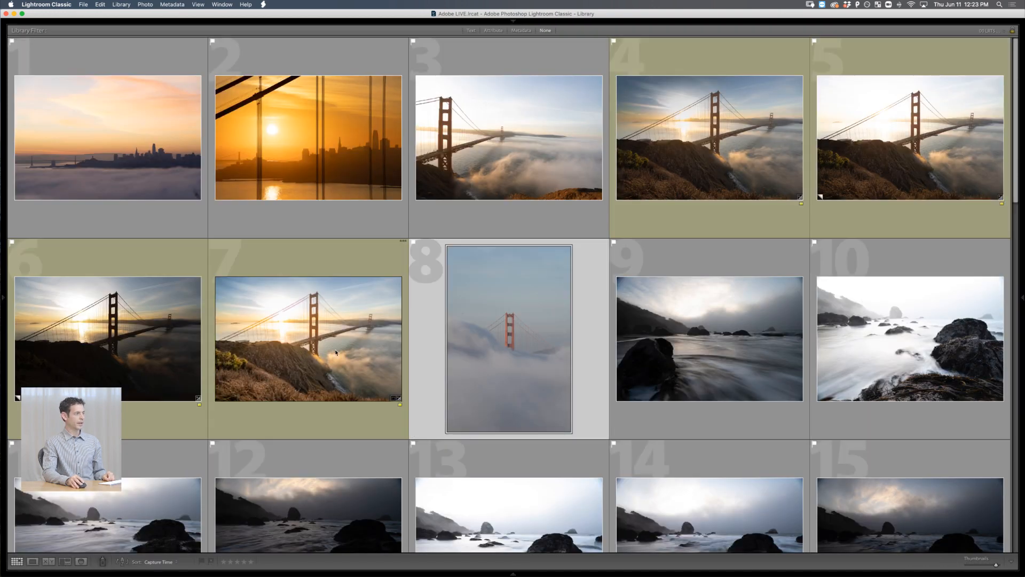
{"action": "key", "text": "e"}
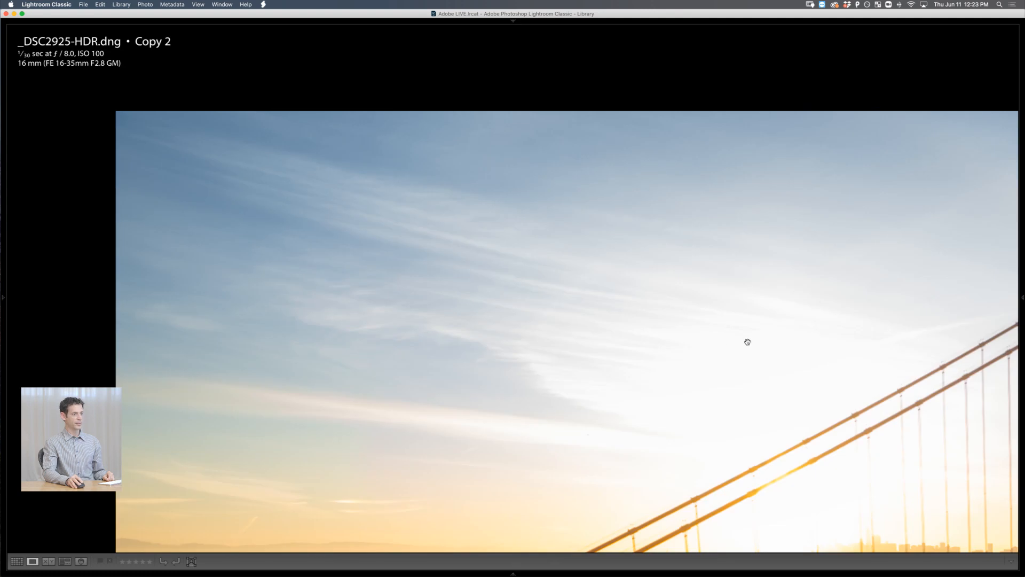
{"action": "left_click", "coordinate": [574, 328]}
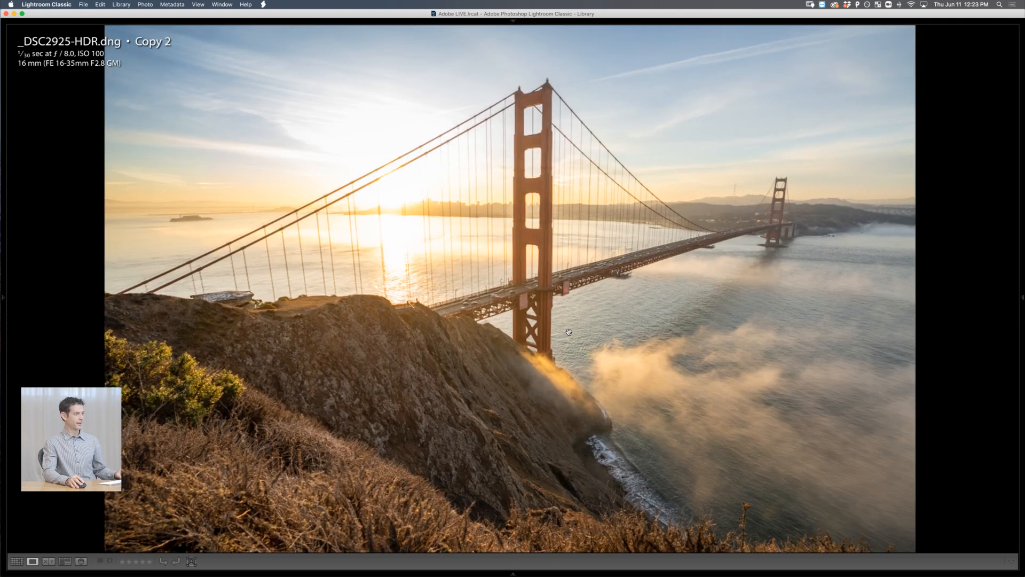
{"action": "left_click", "coordinate": [569, 332]}
{"action": "key", "text": "shift+Tab"}
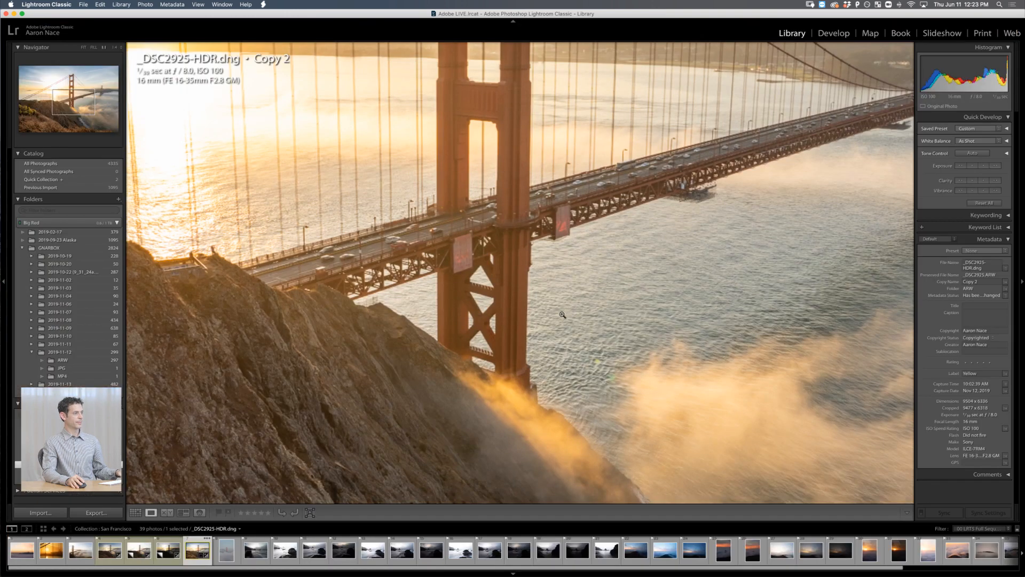
{"action": "left_click", "coordinate": [592, 322]}
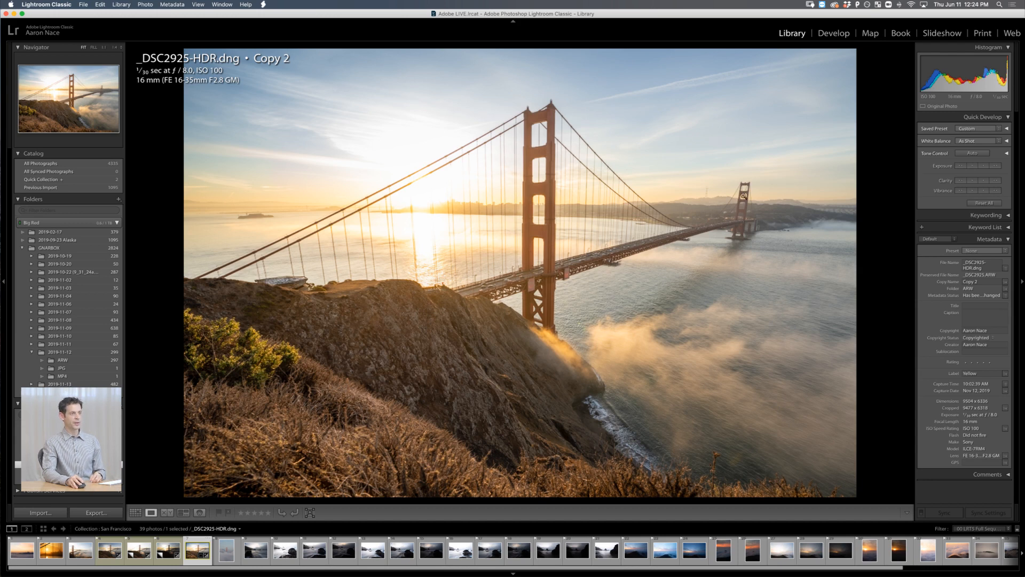
Step: Correct the HDR copy's perspective in Develop: compare Upright Auto with Vertical, keep Auto, and set Transform Vertical to +2 and Horizontal to +11
{"action": "left_click", "coordinate": [826, 34]}
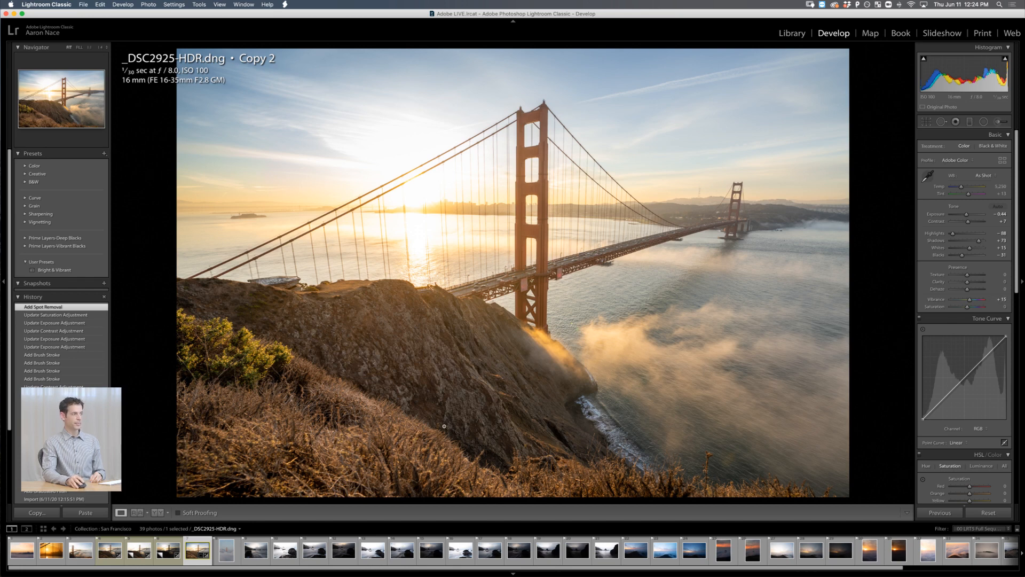
{"action": "left_click_drag", "start_coordinate": [1016, 279], "coordinate": [1019, 488]}
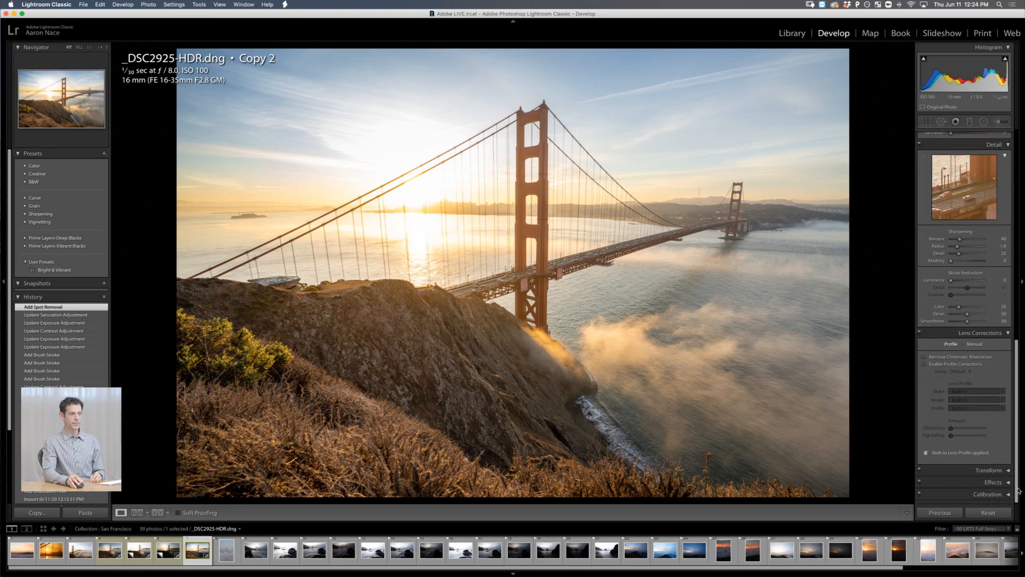
{"action": "left_click", "coordinate": [1004, 470]}
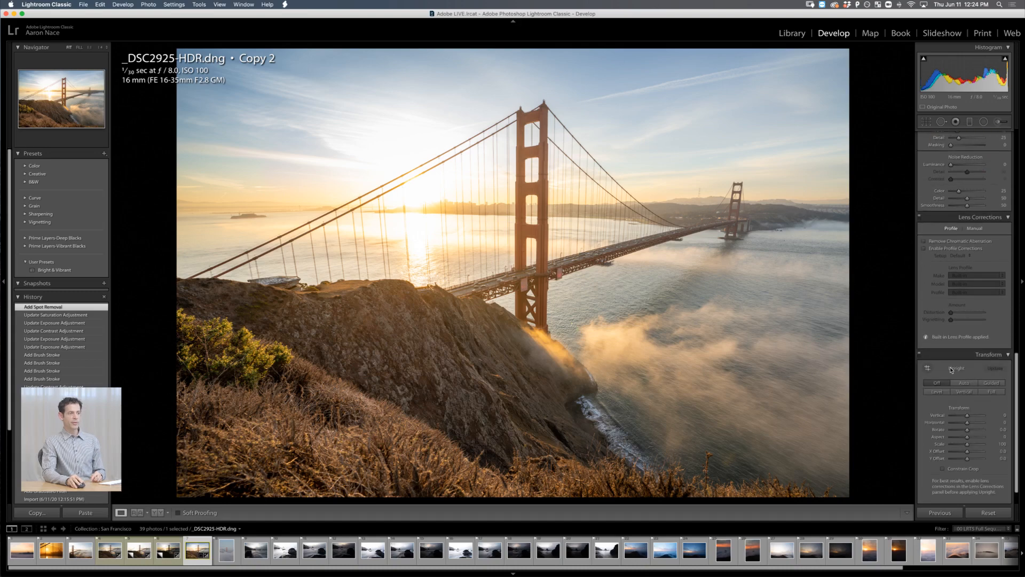
{"action": "left_click", "coordinate": [959, 383]}
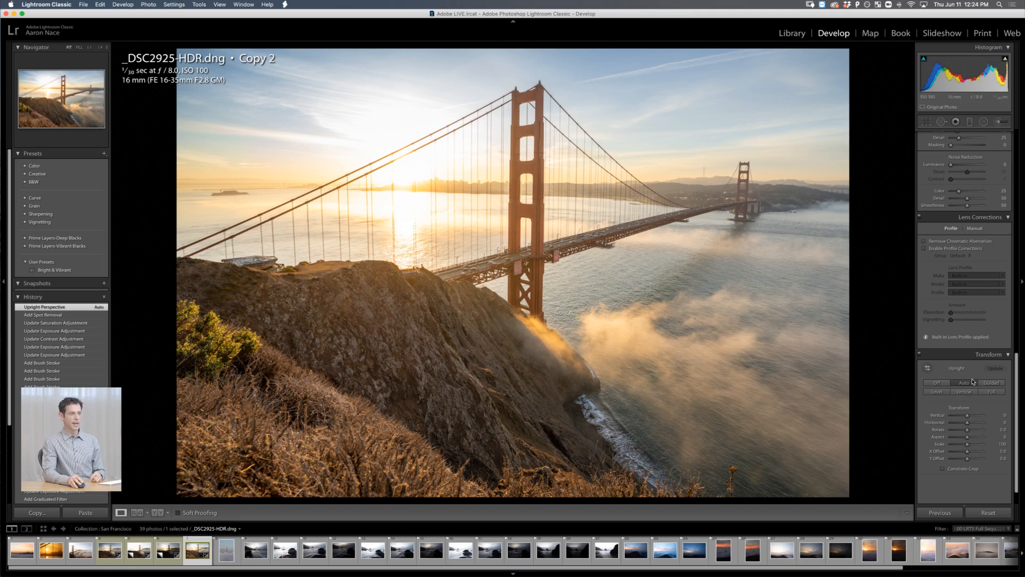
{"action": "left_click", "coordinate": [968, 395]}
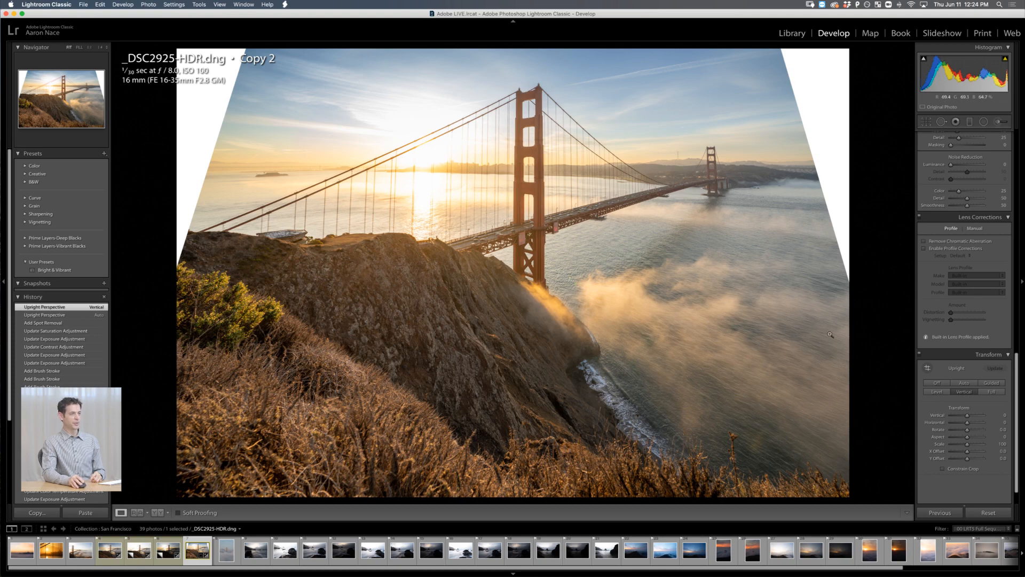
{"action": "left_click", "coordinate": [964, 383]}
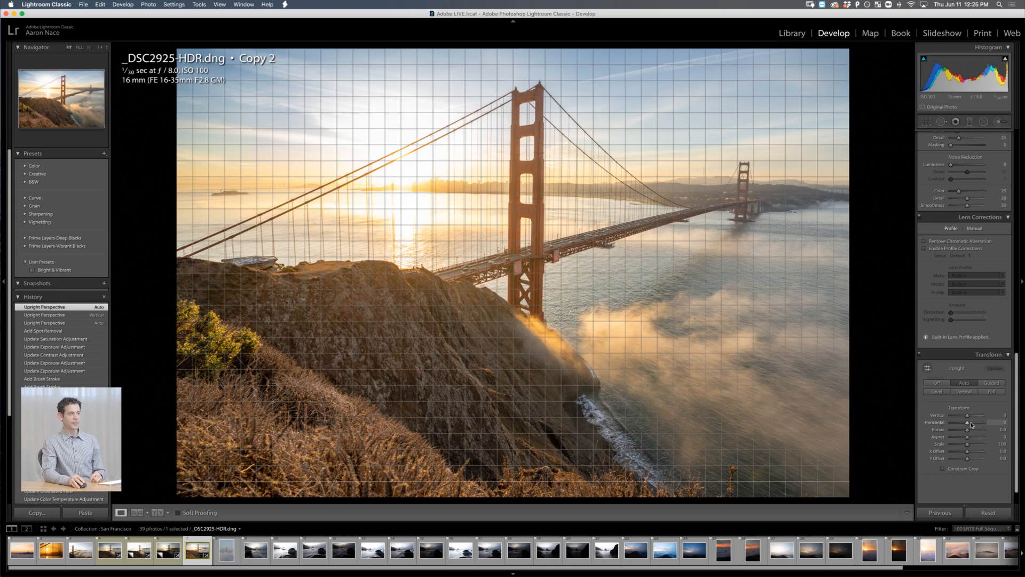
{"action": "left_click_drag", "start_coordinate": [967, 416], "coordinate": [969, 424]}
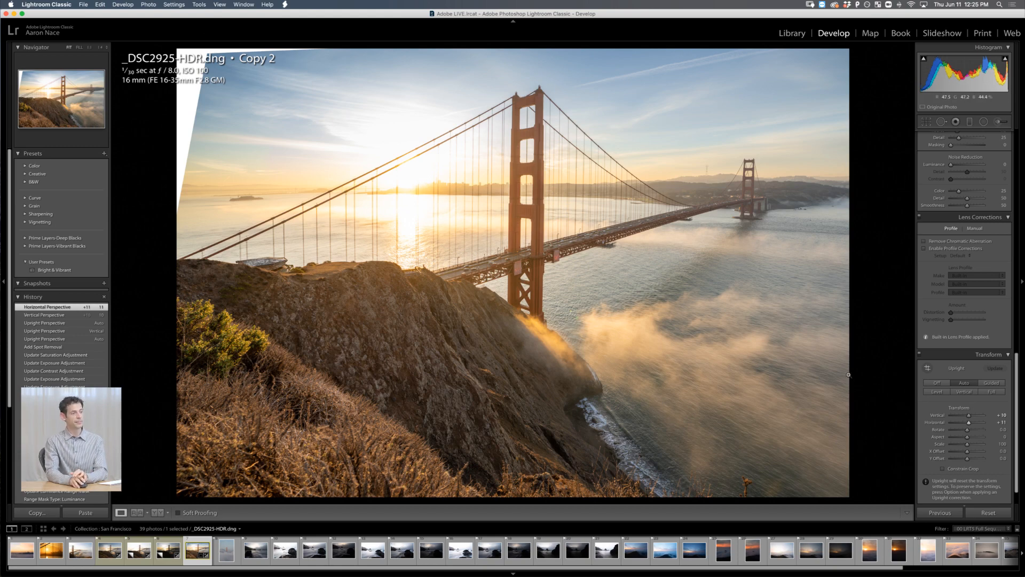
{"action": "left_click_drag", "start_coordinate": [970, 415], "coordinate": [937, 417]}
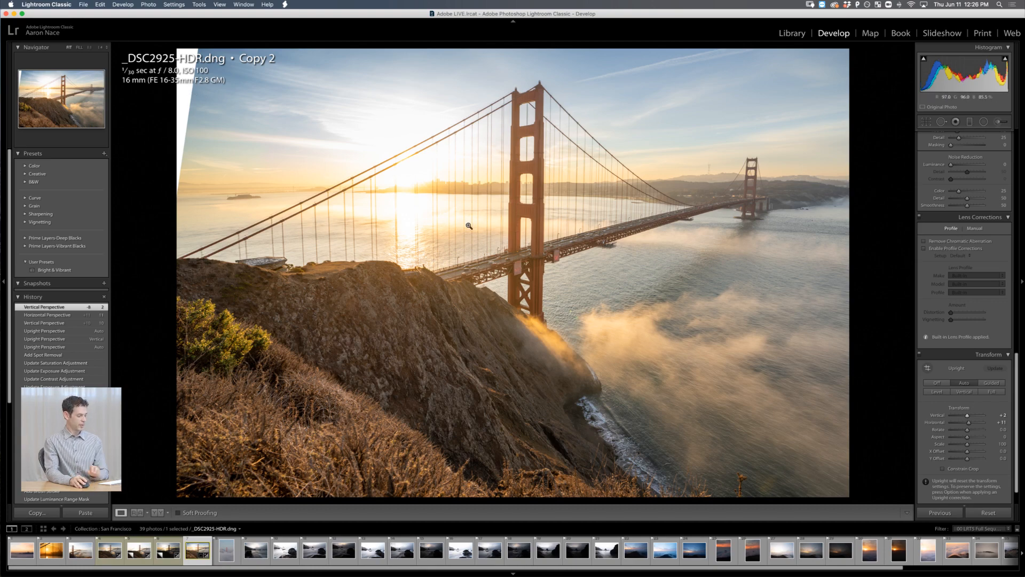
Step: Send the perspective-corrected HDR copy from the Library grid to Adobe Photoshop 2020 for editing and show it in full-screen mode
{"action": "key", "text": "g"}
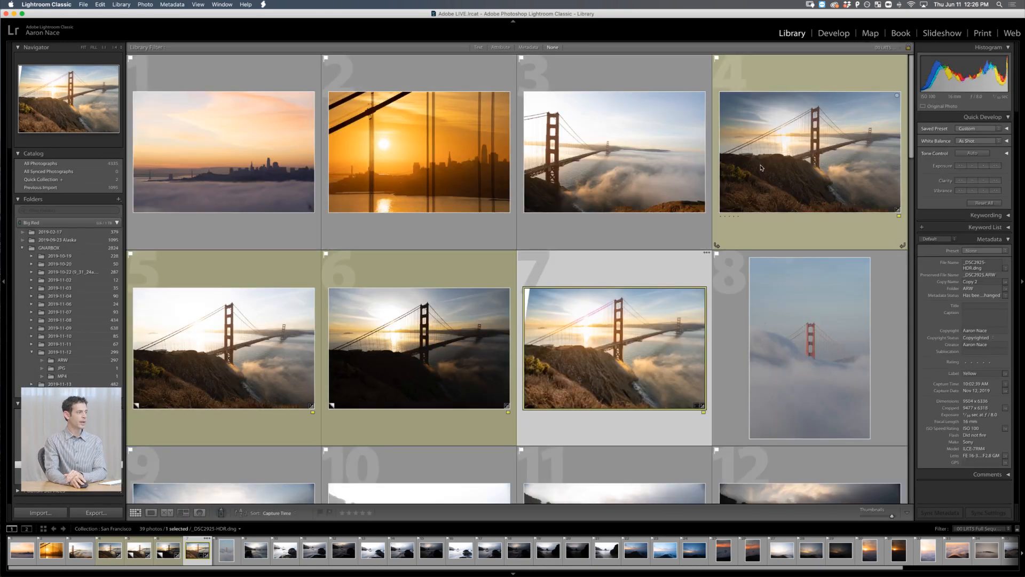
{"action": "left_click", "coordinate": [653, 177]}
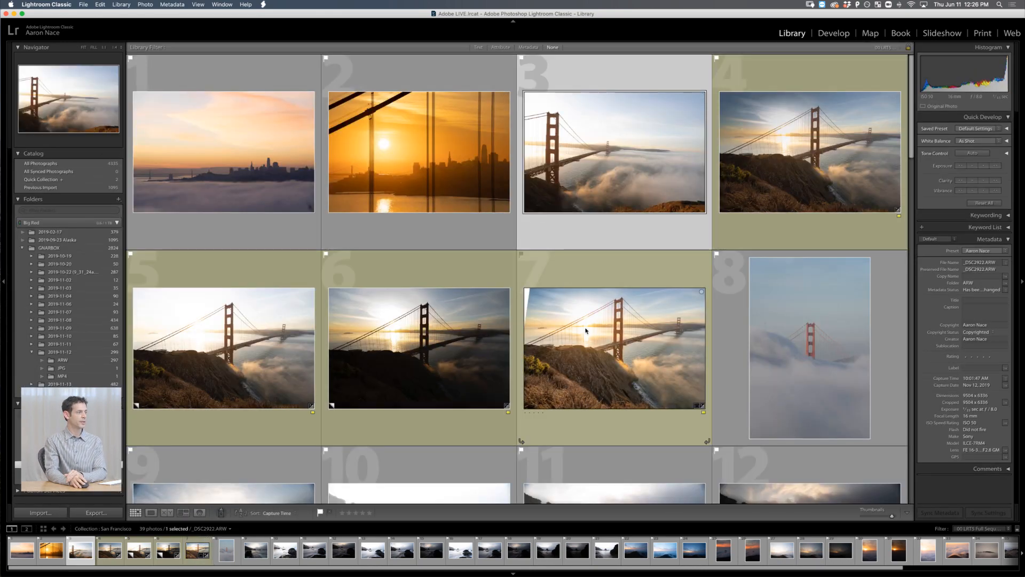
{"action": "left_click", "coordinate": [613, 333]}
{"action": "right_click", "coordinate": [613, 333]}
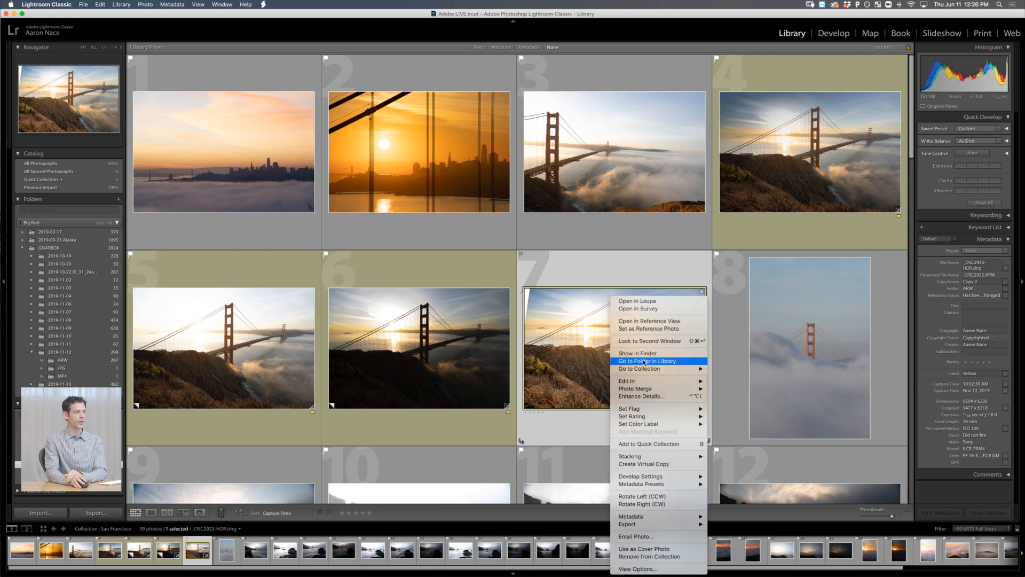
{"action": "mouse_move", "coordinate": [646, 383]}
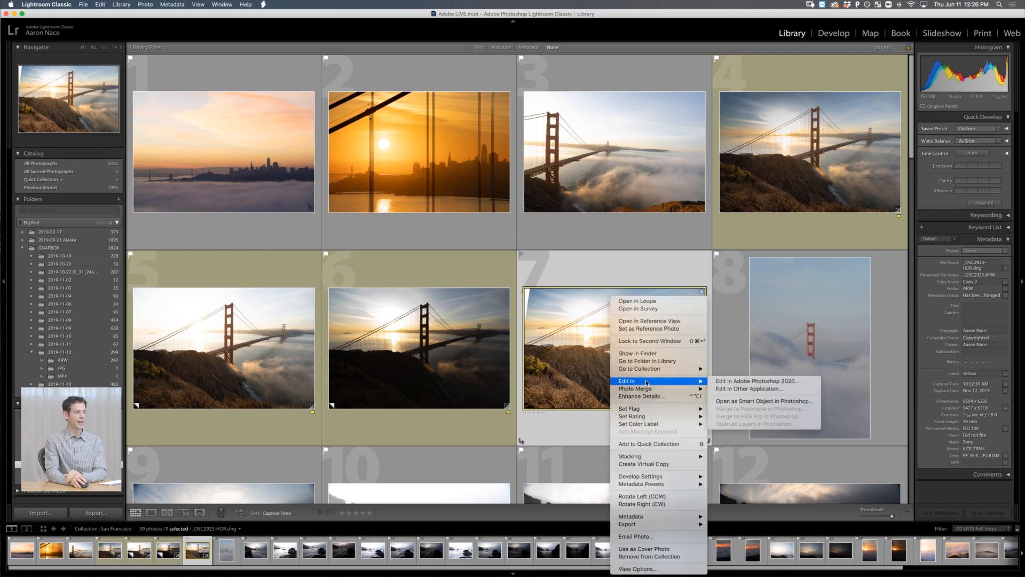
{"action": "left_click", "coordinate": [756, 381]}
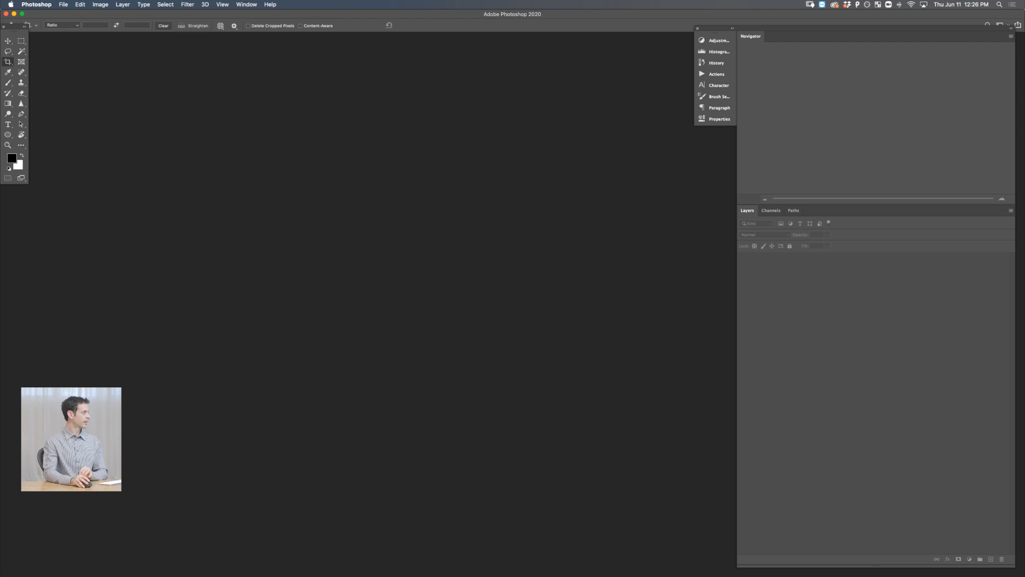
{"action": "key", "text": "Tab"}
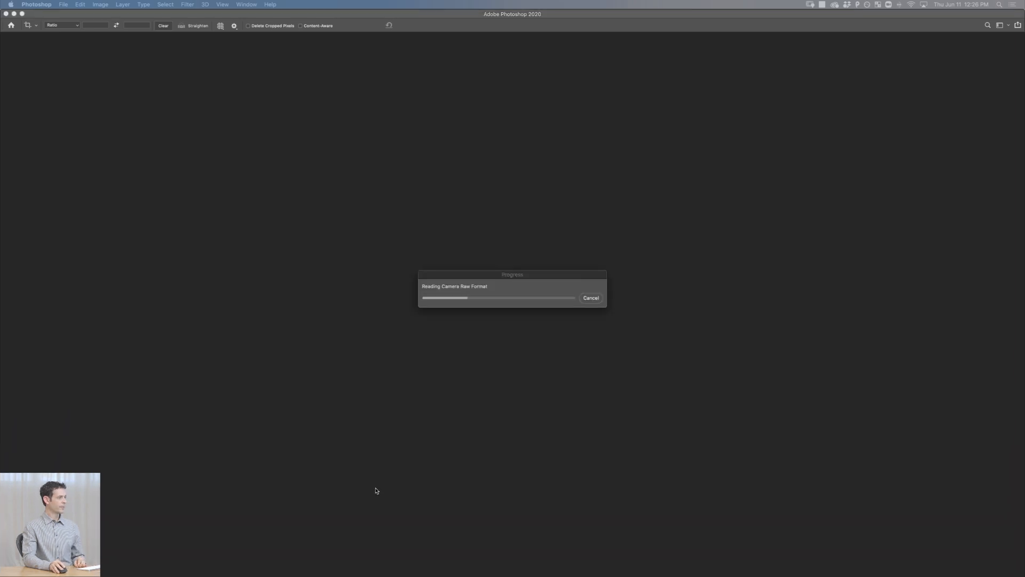
{"action": "key", "text": "Tab"}
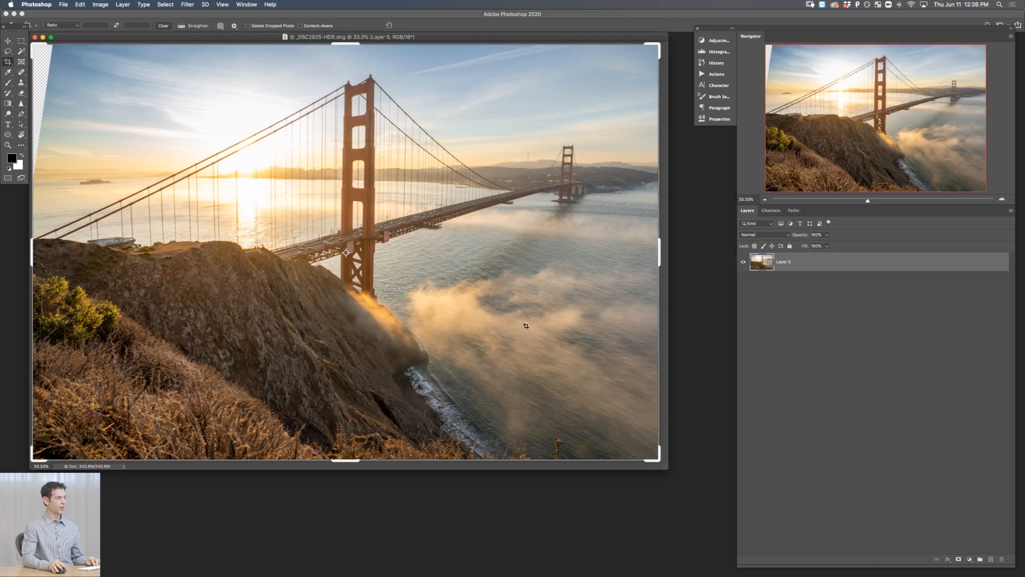
{"action": "key", "text": "f"}
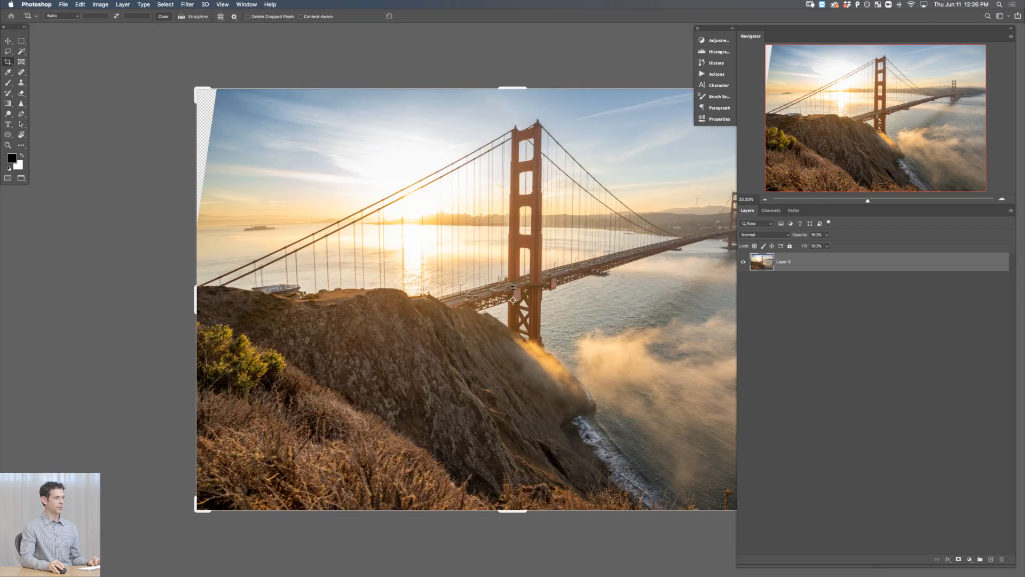
Step: Add a blank layer and outline the transparent wedge at the photo's upper-left corner with the Polygonal Lasso
{"action": "key", "text": "super+alt+shift+n"}
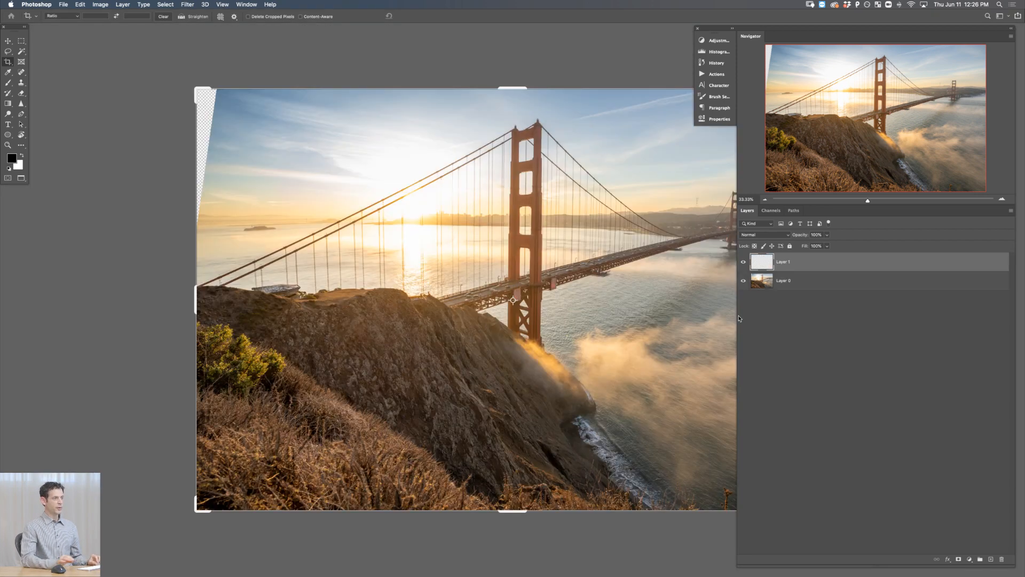
{"action": "left_click_drag", "start_coordinate": [411, 225], "coordinate": [350, 219]}
{"action": "key", "text": "l"}
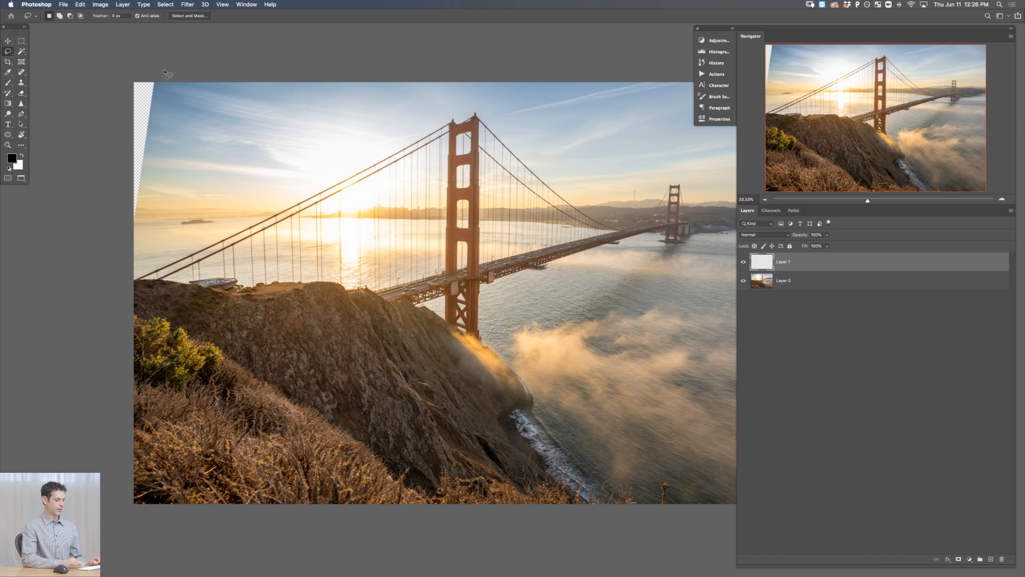
{"action": "key", "text": "shift+l"}
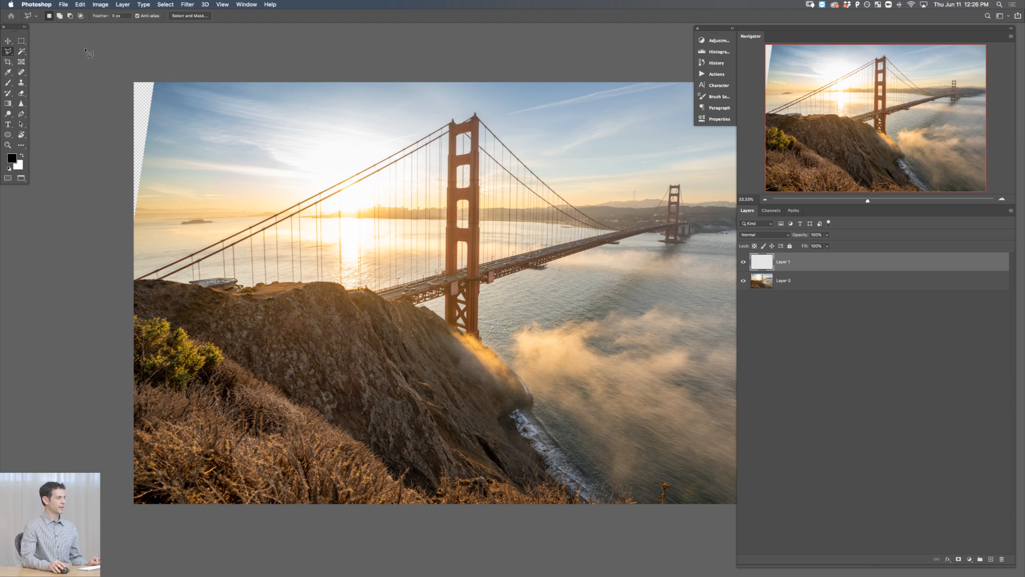
{"action": "left_click", "coordinate": [166, 71]}
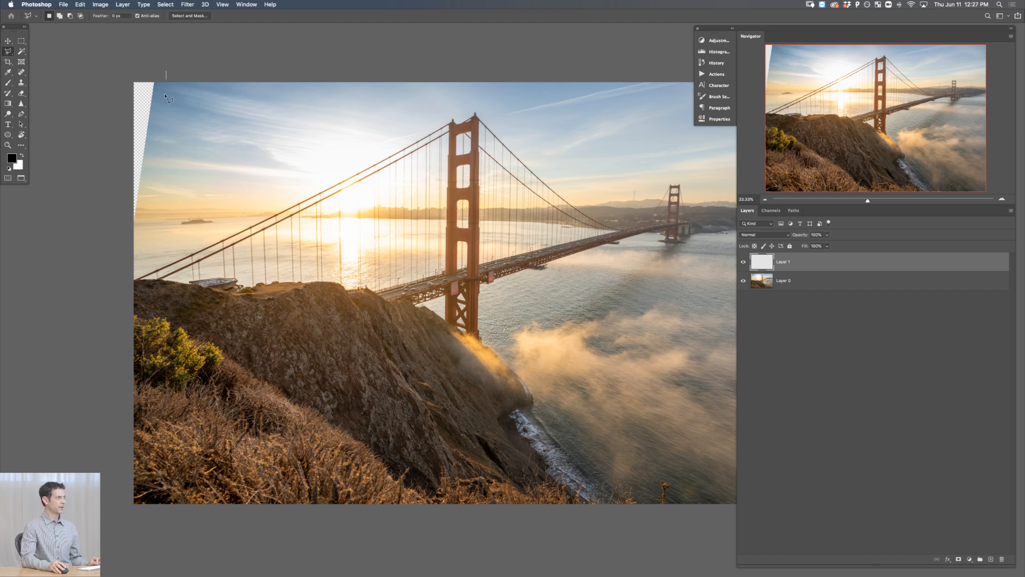
{"action": "left_click", "coordinate": [133, 242]}
{"action": "left_click", "coordinate": [120, 65]}
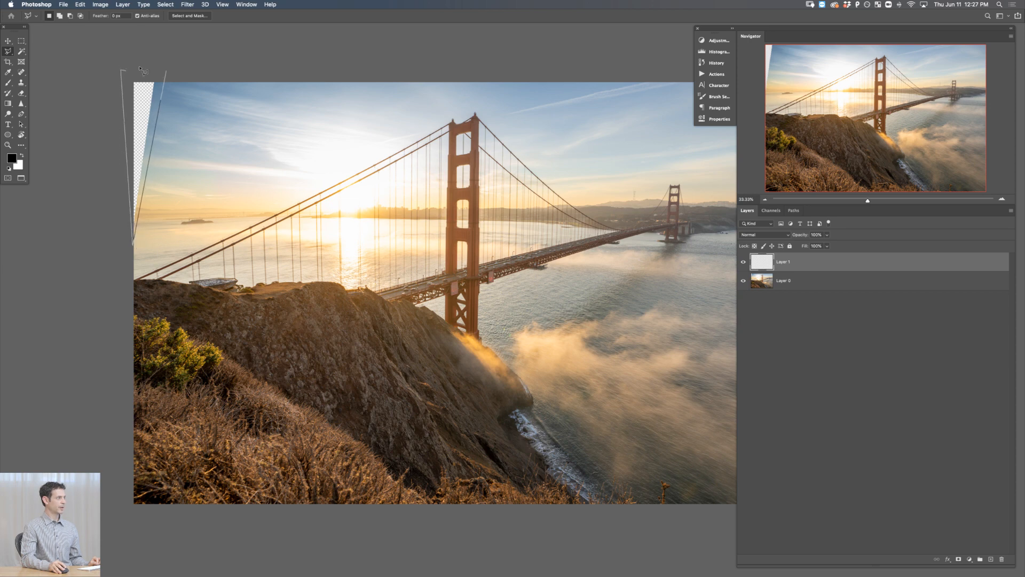
{"action": "left_click", "coordinate": [166, 71]}
Step: Fill the selected corner with Content-Aware Fill, sampling all layers and outputting to a new layer, and deselect
{"action": "left_click", "coordinate": [80, 4]}
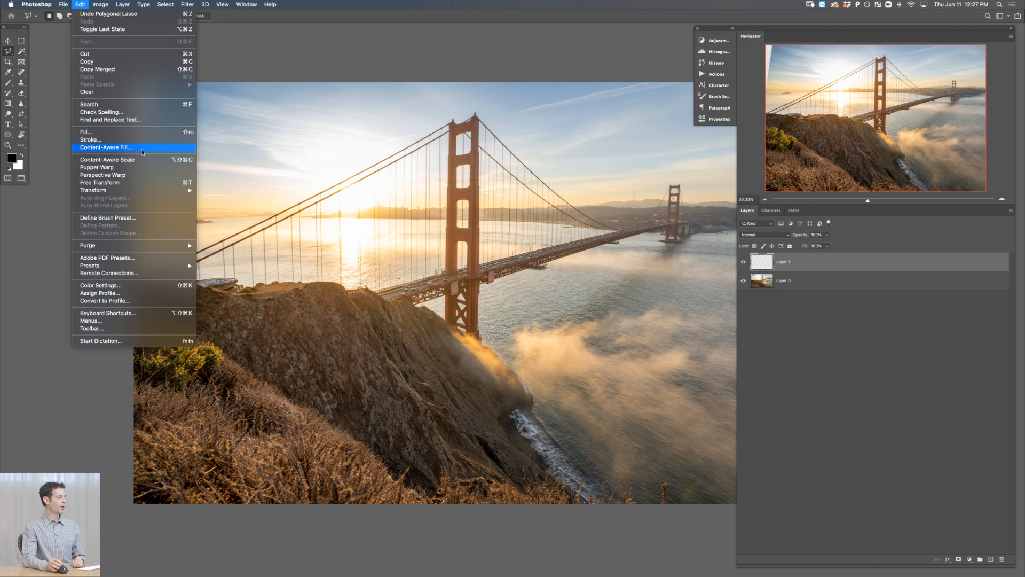
{"action": "left_click", "coordinate": [143, 152]}
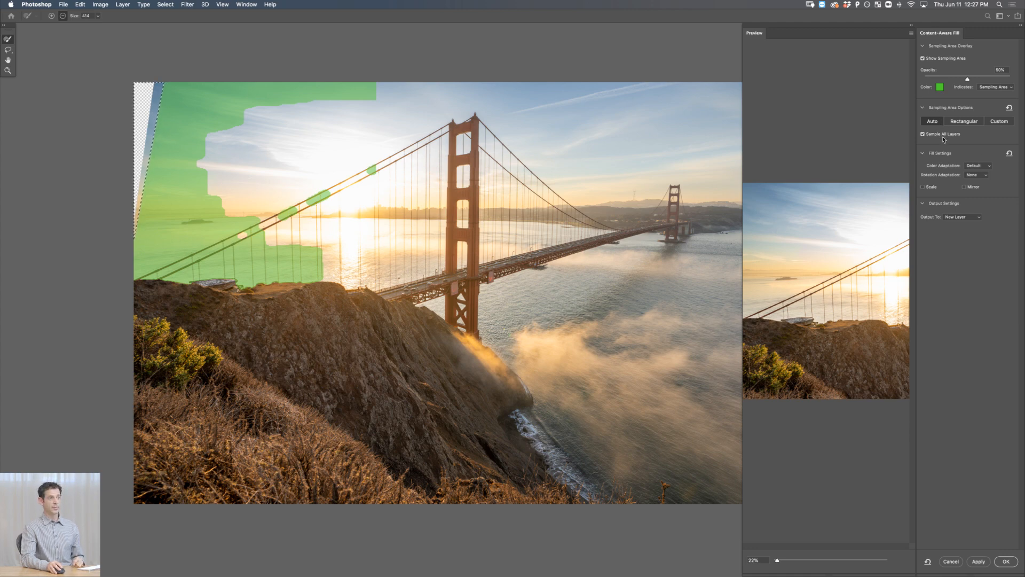
{"action": "left_click", "coordinate": [1006, 561]}
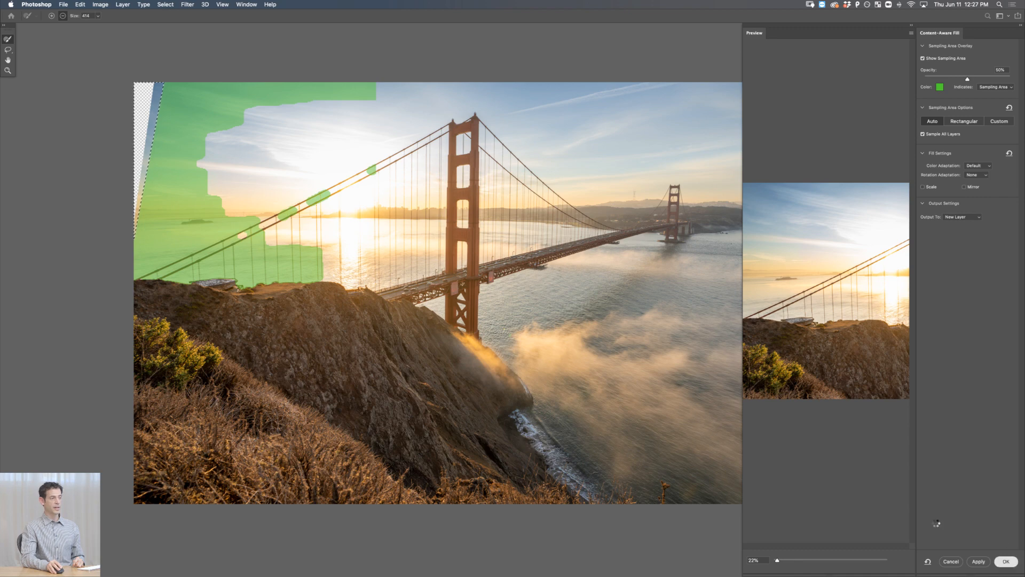
{"action": "key", "text": "super+d"}
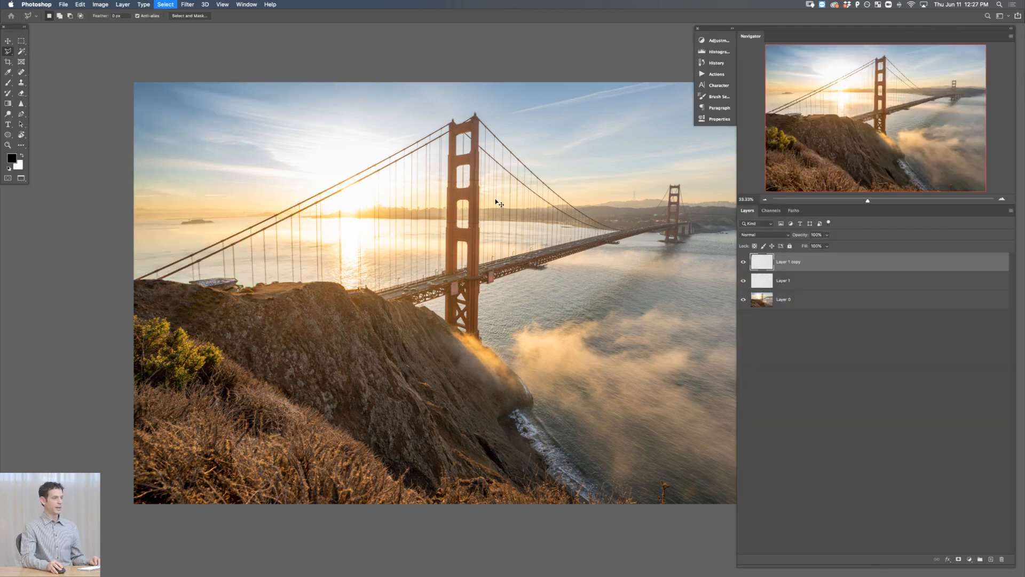
Step: Delete the empty Layer 1 and hide the Layer 1 copy fill layer to compare the corner without it
{"action": "left_click_drag", "start_coordinate": [483, 242], "coordinate": [416, 246]}
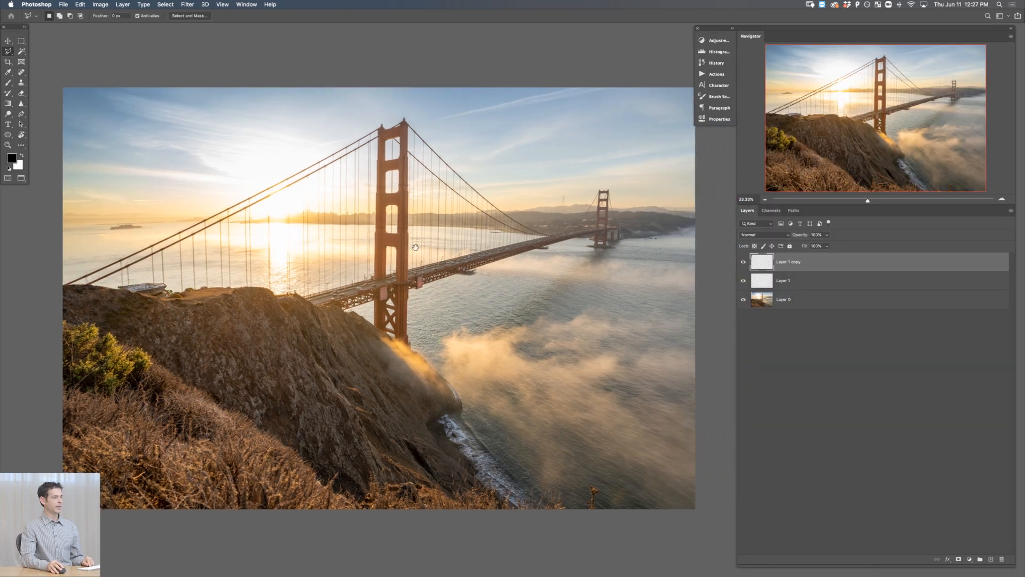
{"action": "left_click", "coordinate": [787, 284]}
{"action": "key", "text": "Delete"}
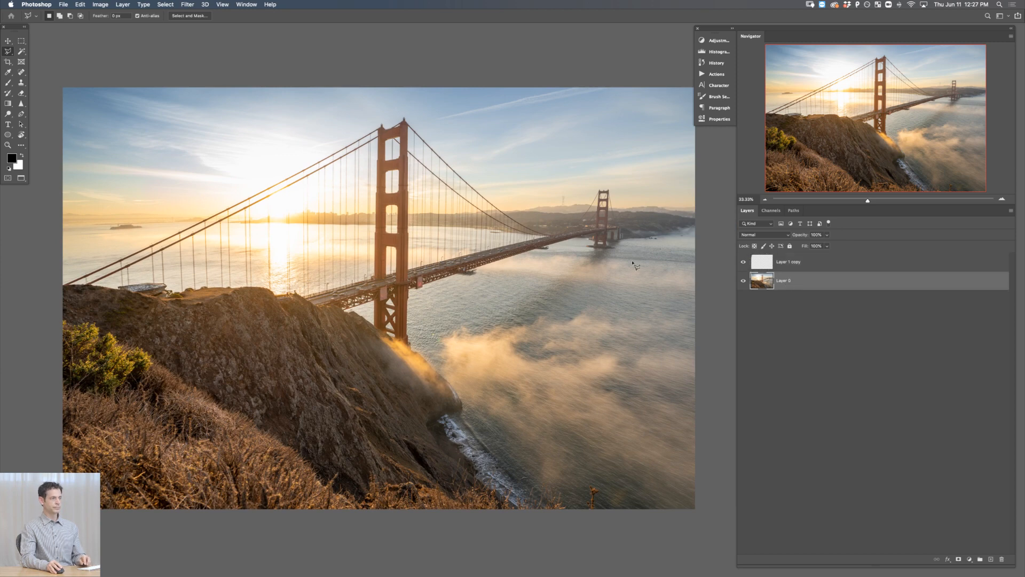
{"action": "left_click", "coordinate": [743, 261]}
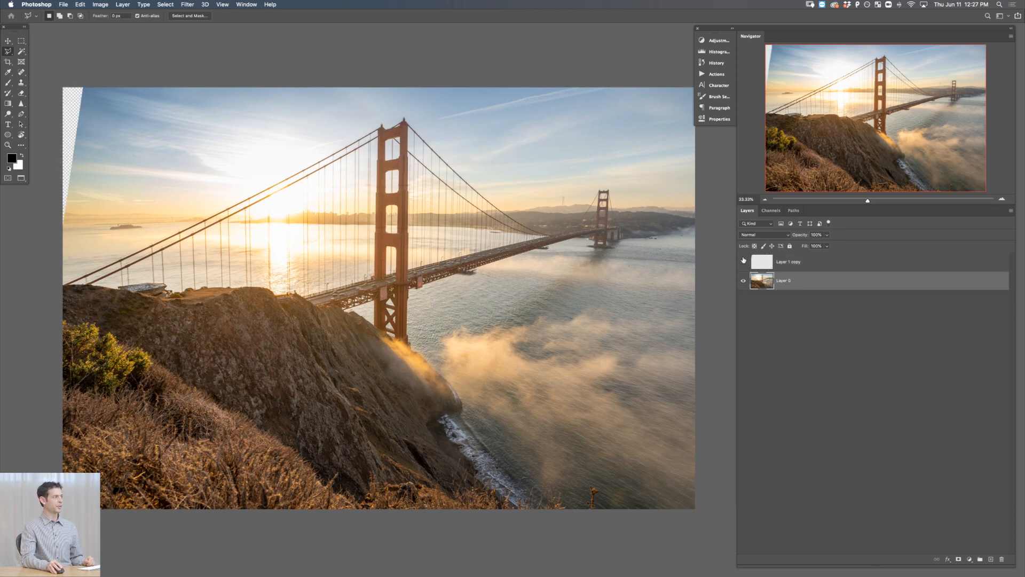
Step: Toggle the Layer 1 copy fill layer to compare the sky corner with and without it, and leave the layer shown
{"action": "left_click", "coordinate": [743, 261]}
{"action": "left_click", "coordinate": [744, 261]}
{"action": "left_click", "coordinate": [744, 261]}
{"action": "left_click", "coordinate": [743, 261]}
{"action": "left_click", "coordinate": [743, 261]}
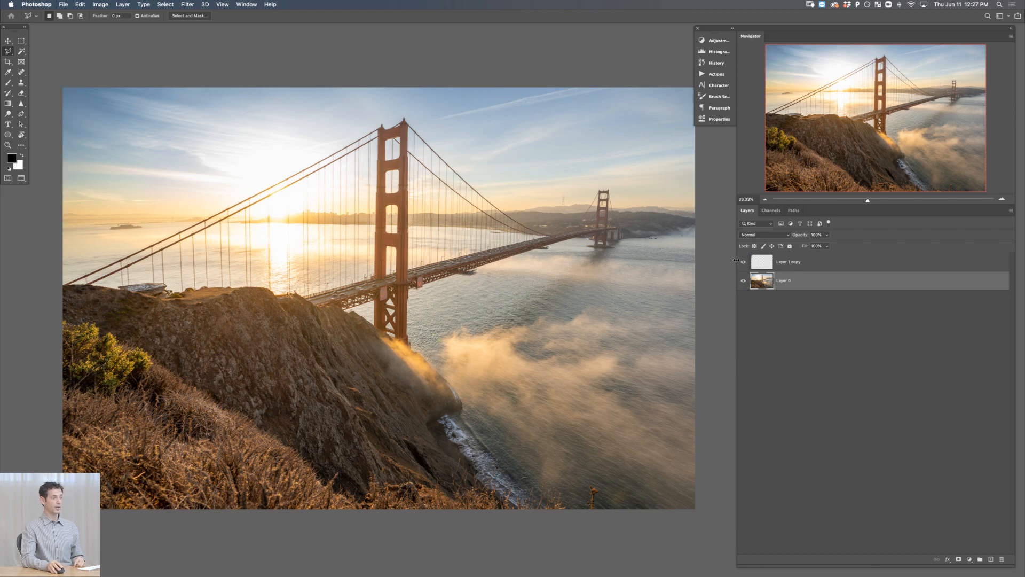
{"action": "left_click", "coordinate": [744, 261]}
{"action": "left_click", "coordinate": [744, 261]}
{"action": "left_click", "coordinate": [743, 261]}
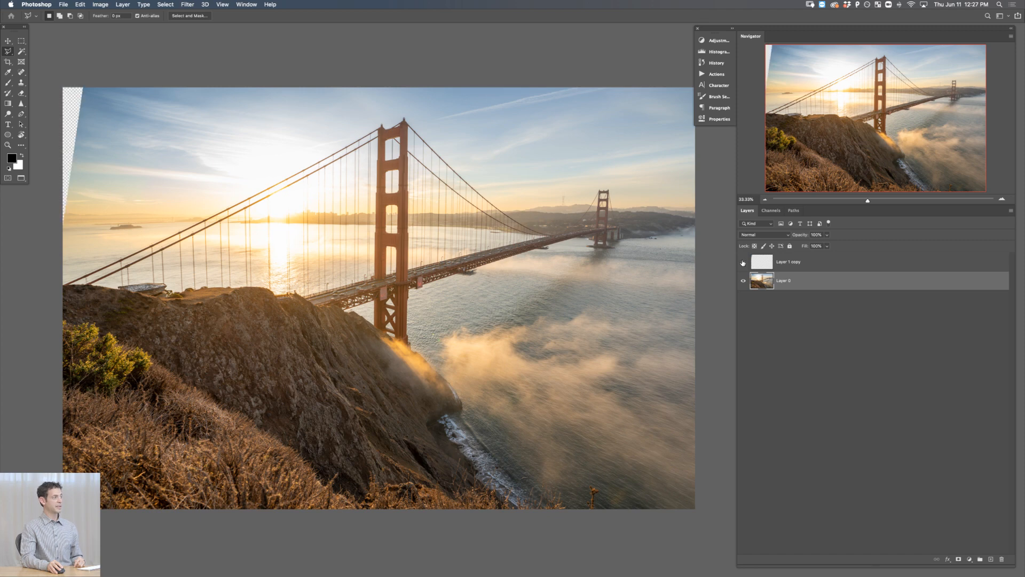
{"action": "left_click", "coordinate": [743, 262]}
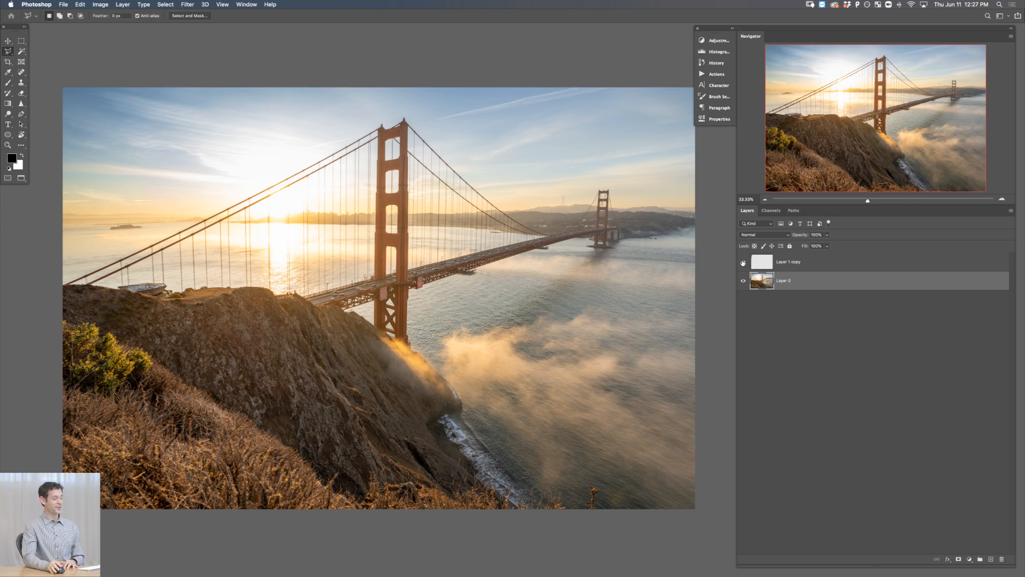
{"action": "left_click", "coordinate": [743, 262]}
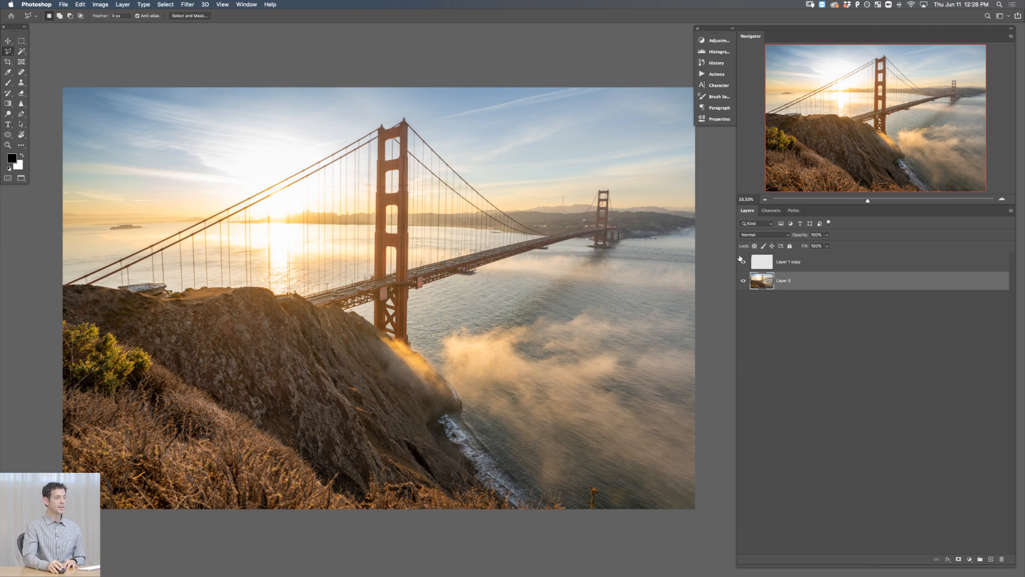
{"action": "left_click", "coordinate": [743, 261]}
{"action": "left_click", "coordinate": [743, 260]}
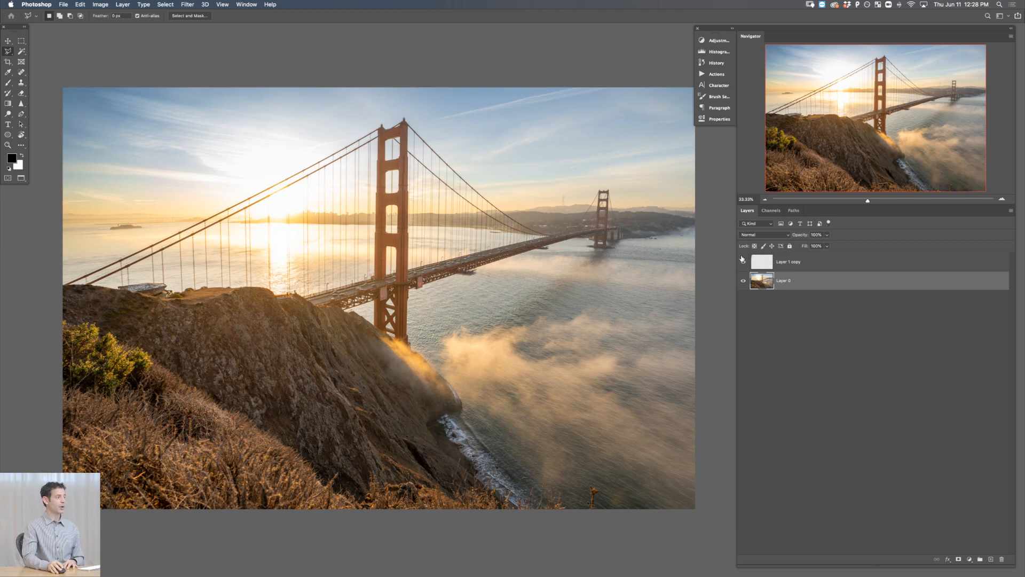
{"action": "left_click", "coordinate": [742, 260]}
{"action": "left_click", "coordinate": [742, 260]}
{"action": "left_click", "coordinate": [742, 260]}
{"action": "left_click", "coordinate": [743, 260]}
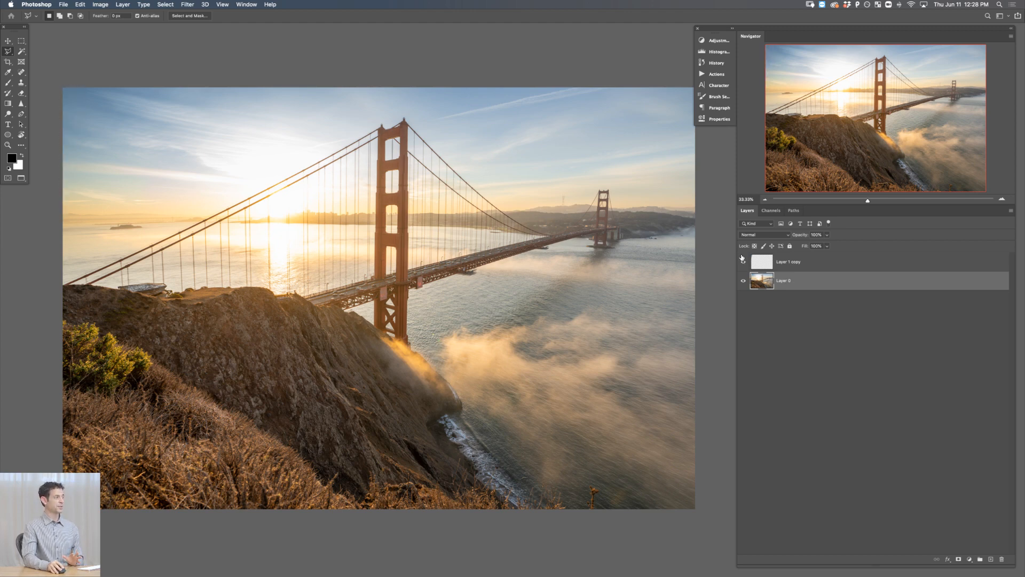
{"action": "left_click", "coordinate": [742, 260]}
{"action": "left_click", "coordinate": [742, 260]}
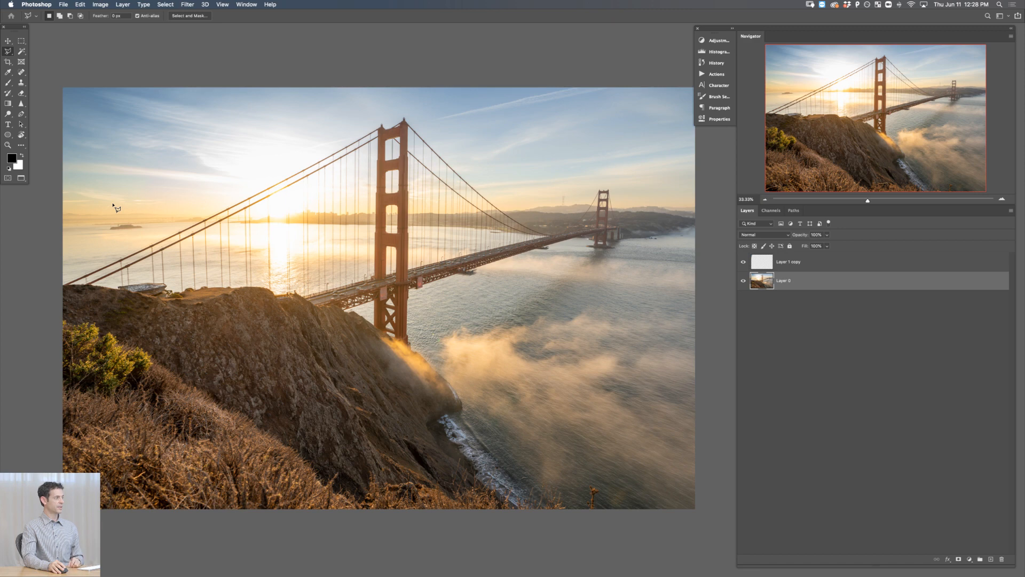
Step: Save the filled bridge TIFF, with the standard screen mode restored, and switch to Lightroom Classic
{"action": "key", "text": "super+s"}
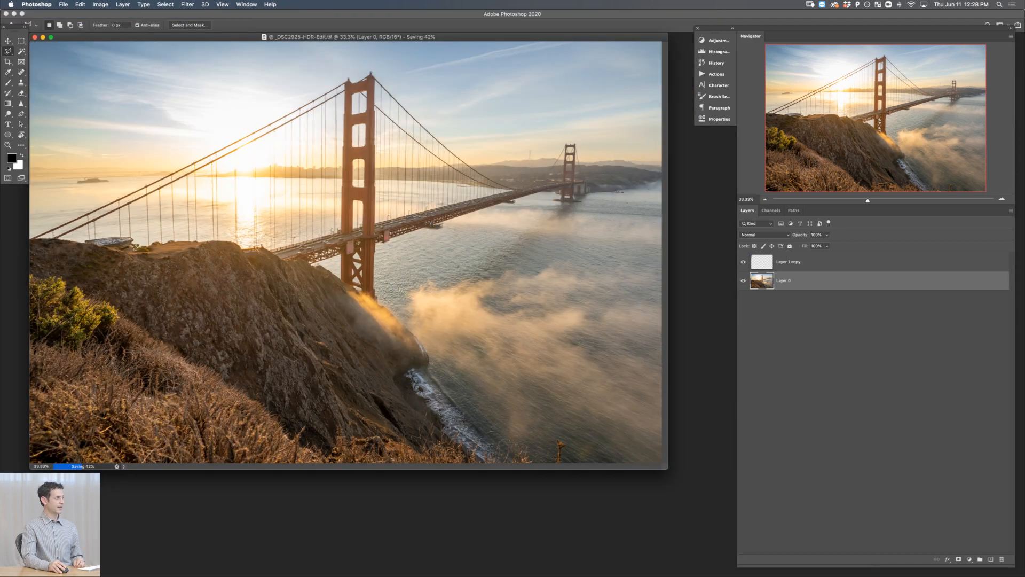
{"action": "key", "text": "Tab"}
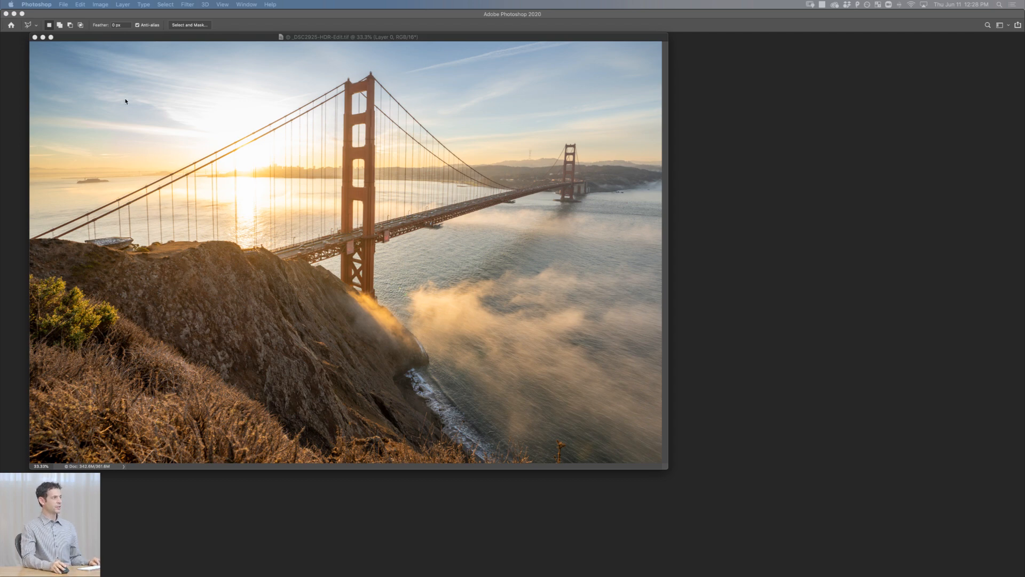
{"action": "key", "text": "Tab"}
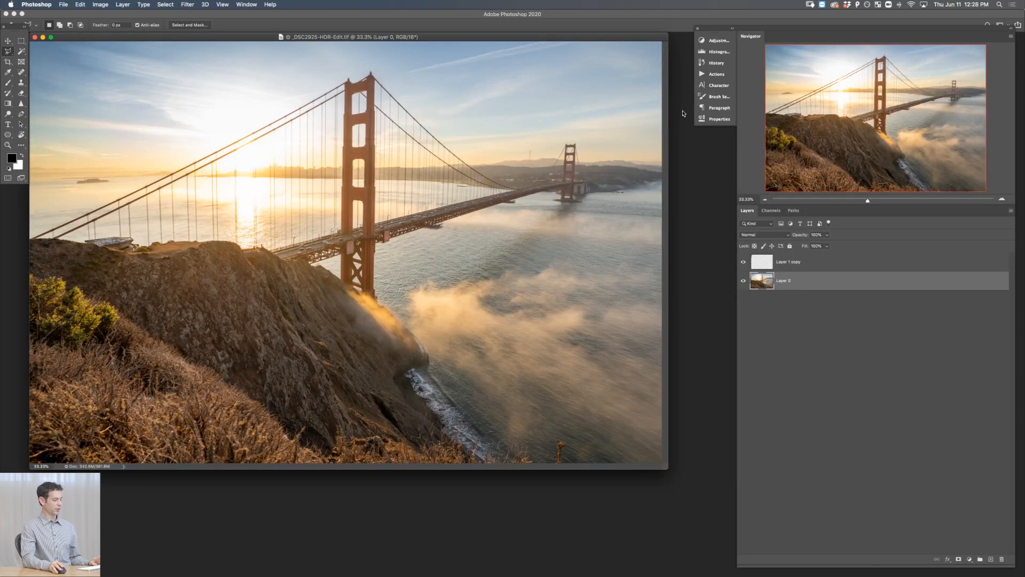
{"action": "key", "text": "super+Tab"}
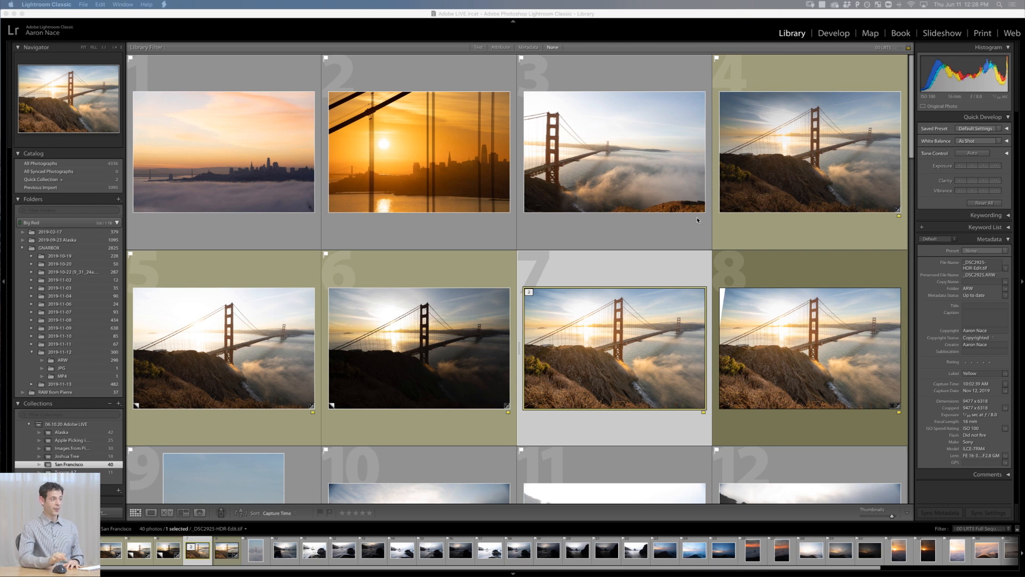
Step: Compare Copy 2 of the bridge HDR with the Photoshop-edited TIFF in Loupe view
{"action": "left_click", "coordinate": [770, 356]}
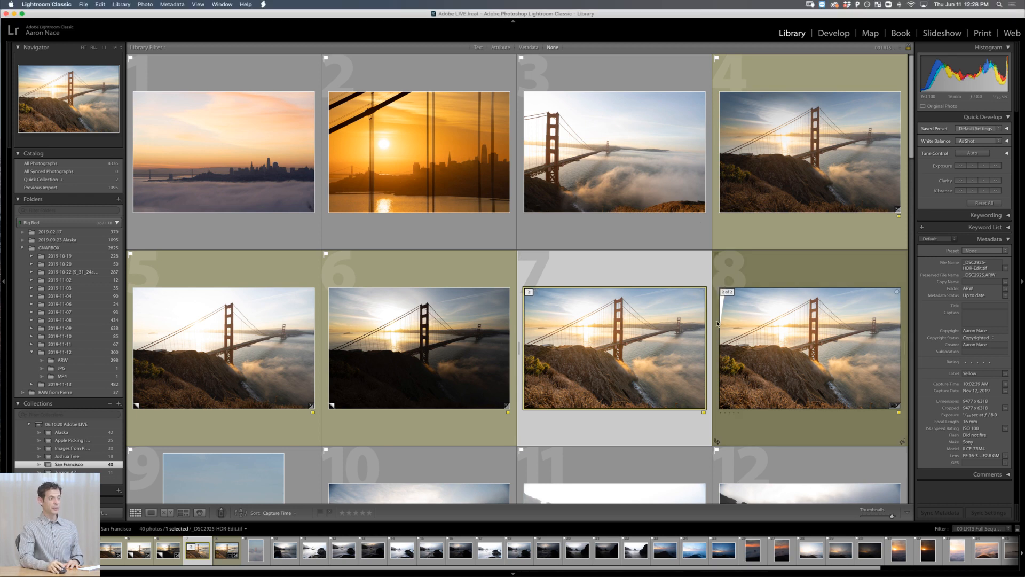
{"action": "double_click", "coordinate": [762, 337]}
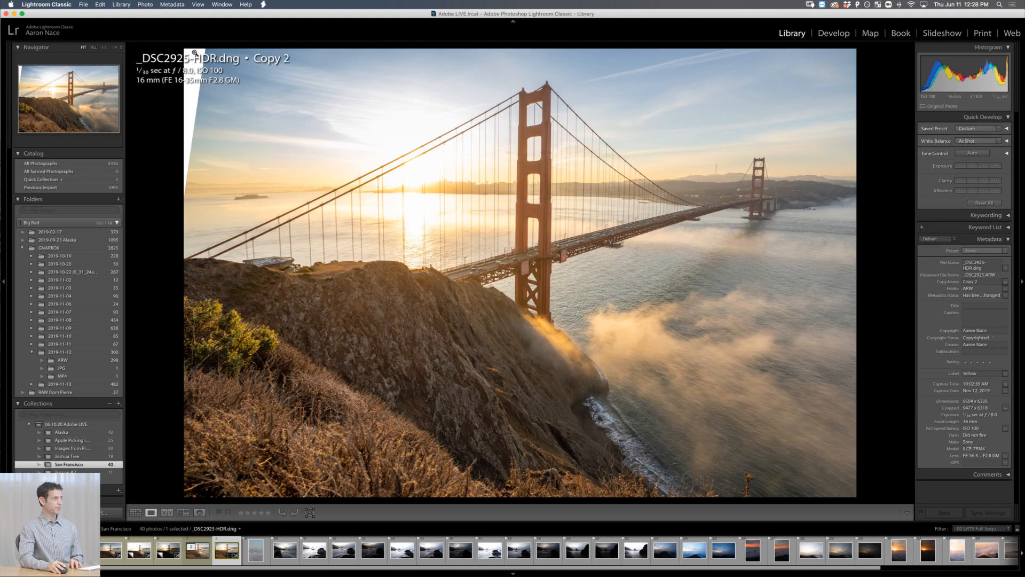
{"action": "key", "text": "Left"}
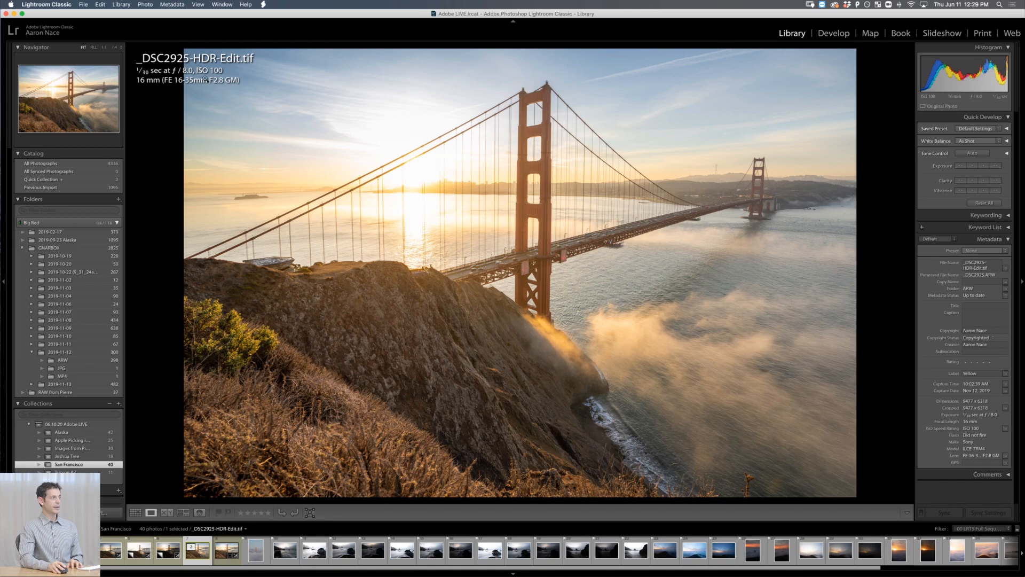
{"action": "key", "text": "Right"}
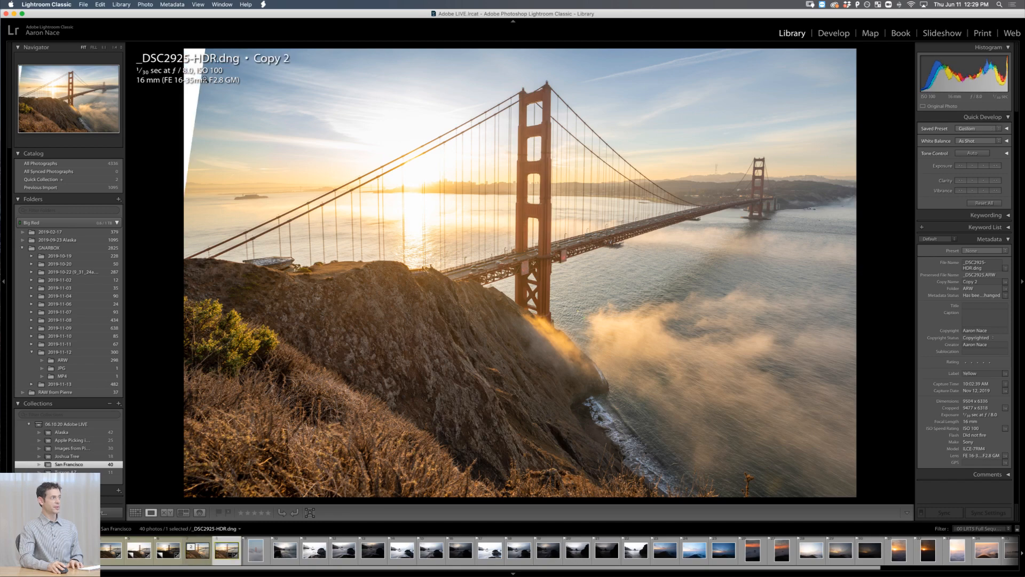
{"action": "key", "text": "Left"}
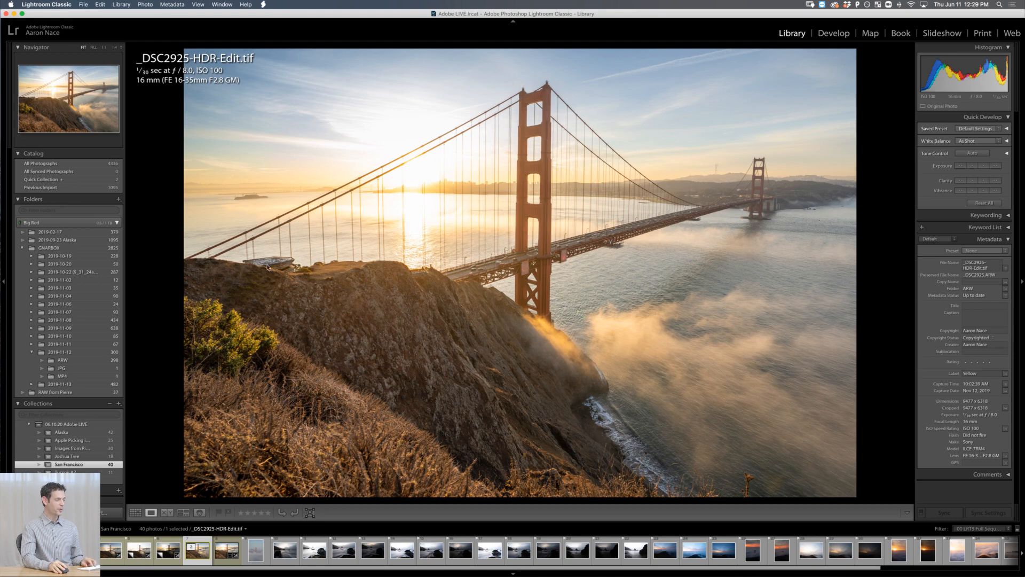
Step: Return to the Library grid and open the collection listed between Apple Picking and Joshua Tree, with smaller thumbnails
{"action": "key", "text": "g"}
{"action": "scroll", "coordinate": [621, 294], "scroll_direction": "down", "scroll_amount": 3}
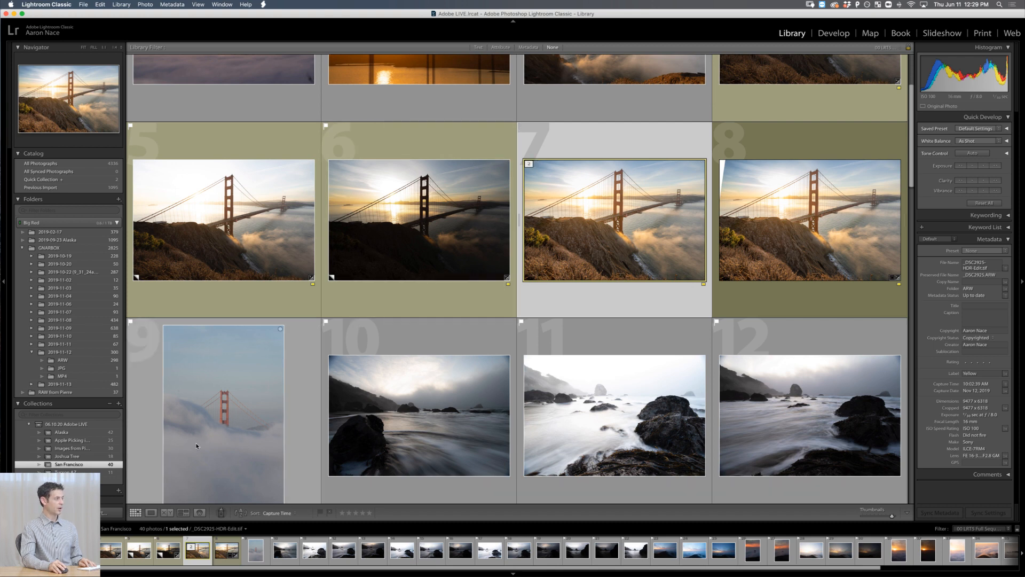
{"action": "left_click", "coordinate": [86, 449]}
{"action": "key", "text": "minus"}
{"action": "key", "text": "minus"}
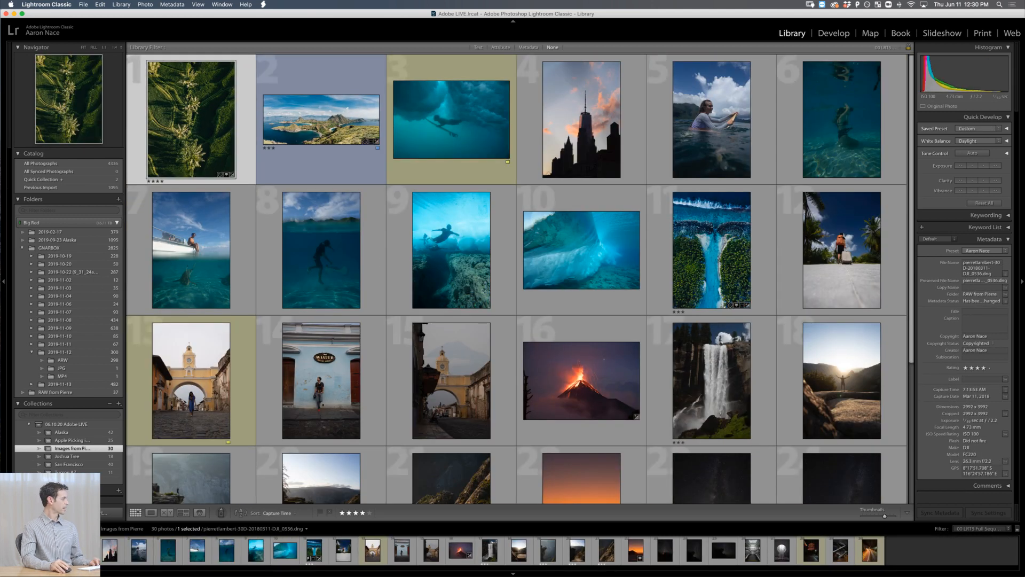
Step: Find the night-time pagoda photo in the collection, examine its dark foreground up close, and return to the grid
{"action": "key", "text": "super+shift+e"}
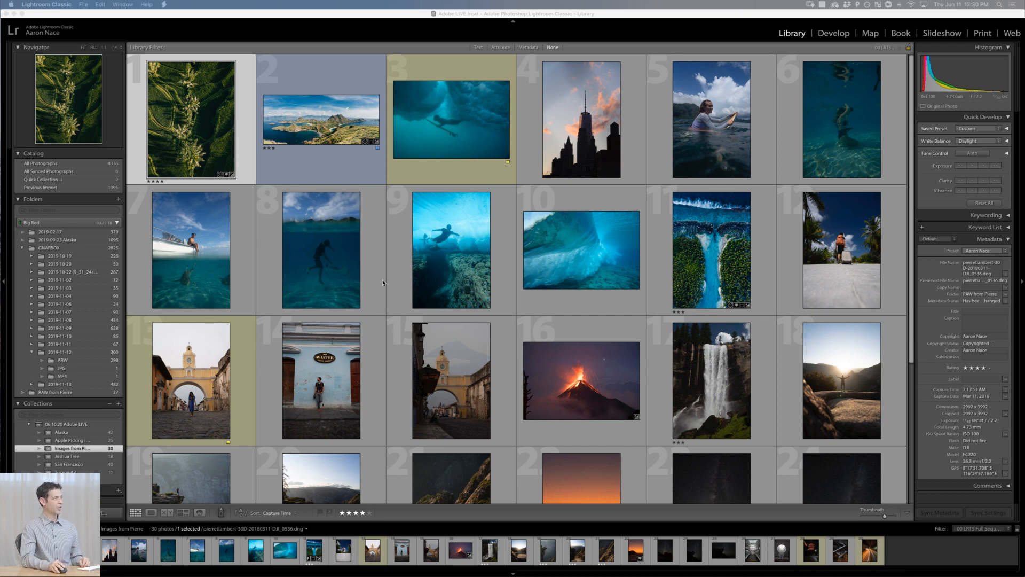
{"action": "scroll", "coordinate": [466, 300], "scroll_direction": "down", "scroll_amount": 3}
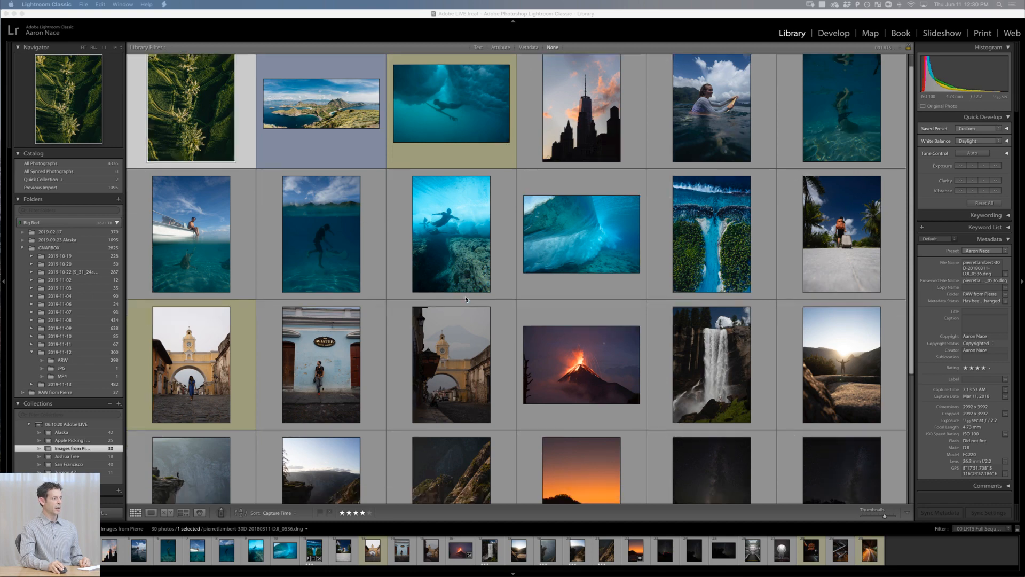
{"action": "scroll", "coordinate": [466, 300], "scroll_direction": "down", "scroll_amount": 2}
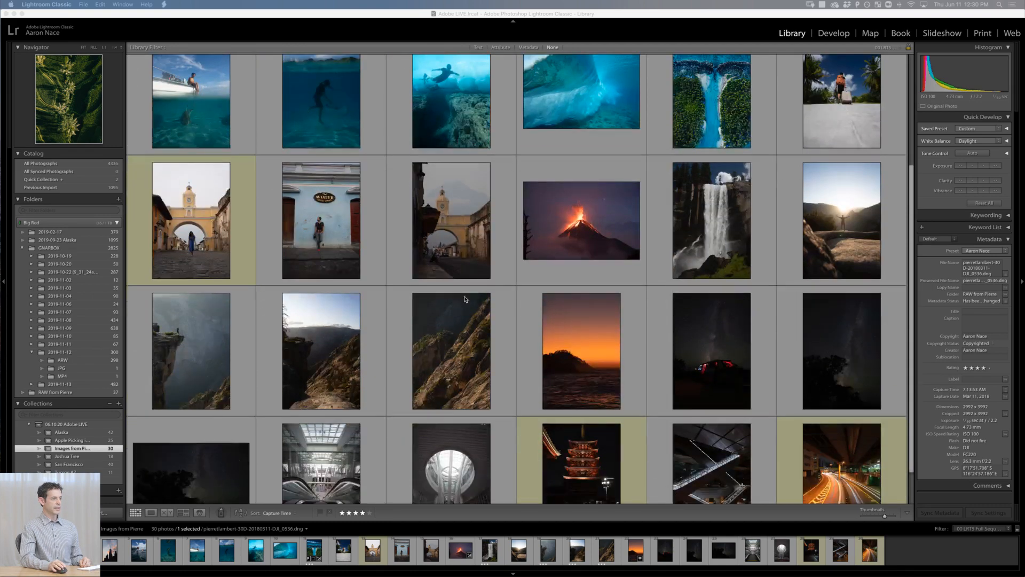
{"action": "left_click", "coordinate": [587, 428]}
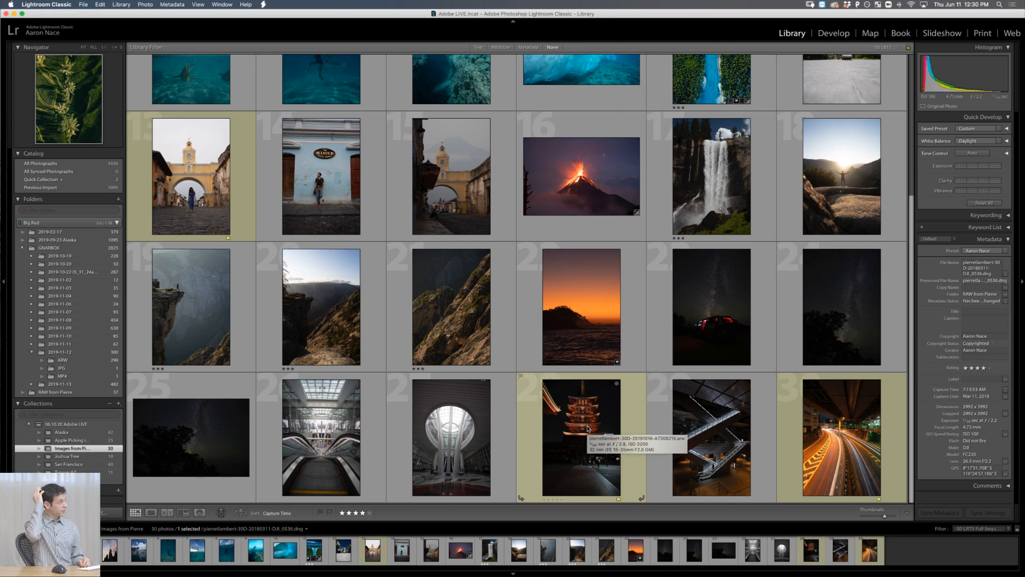
{"action": "double_click", "coordinate": [587, 428]}
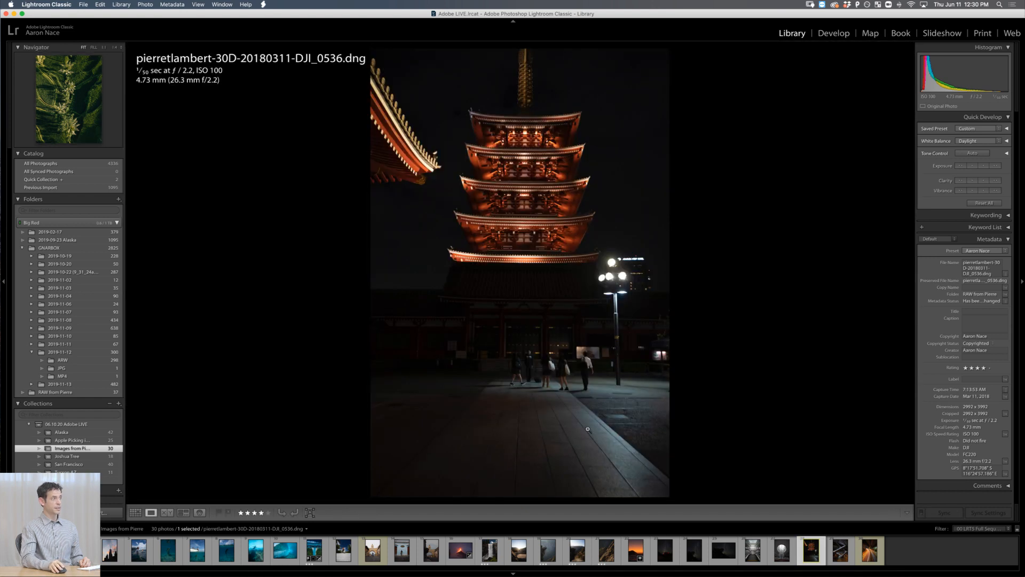
{"action": "left_click", "coordinate": [565, 375]}
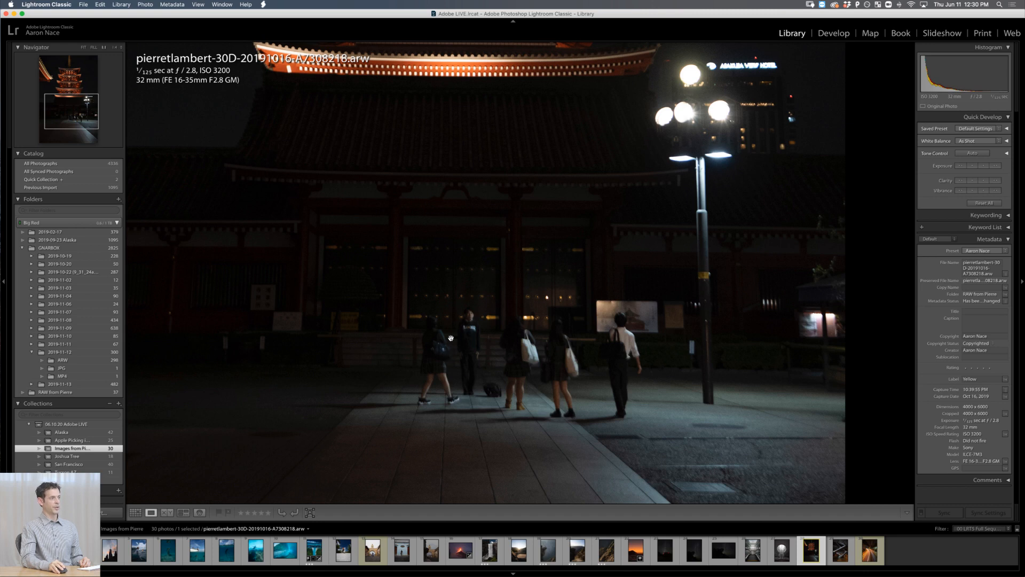
{"action": "left_click", "coordinate": [510, 361]}
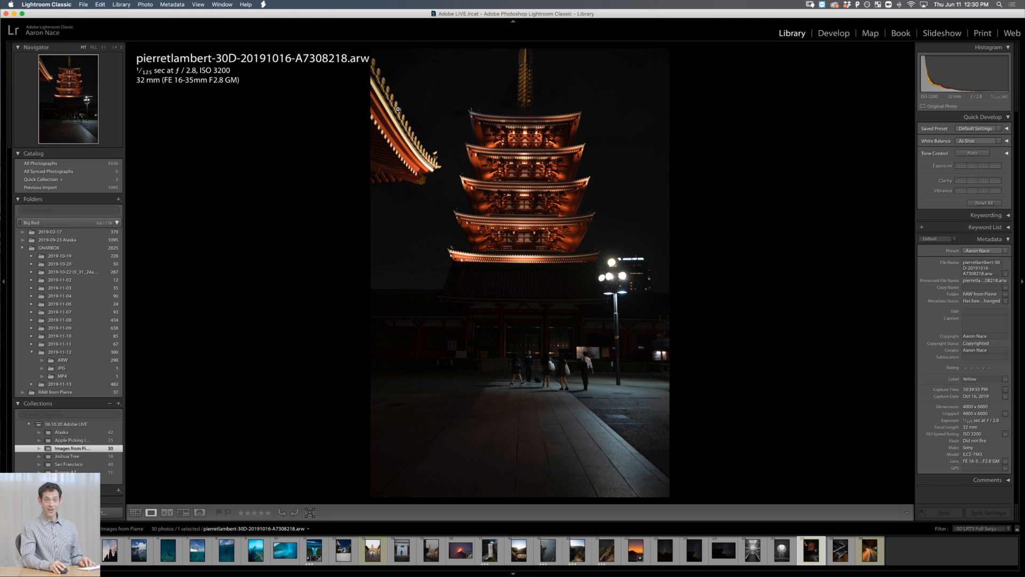
{"action": "key", "text": "g"}
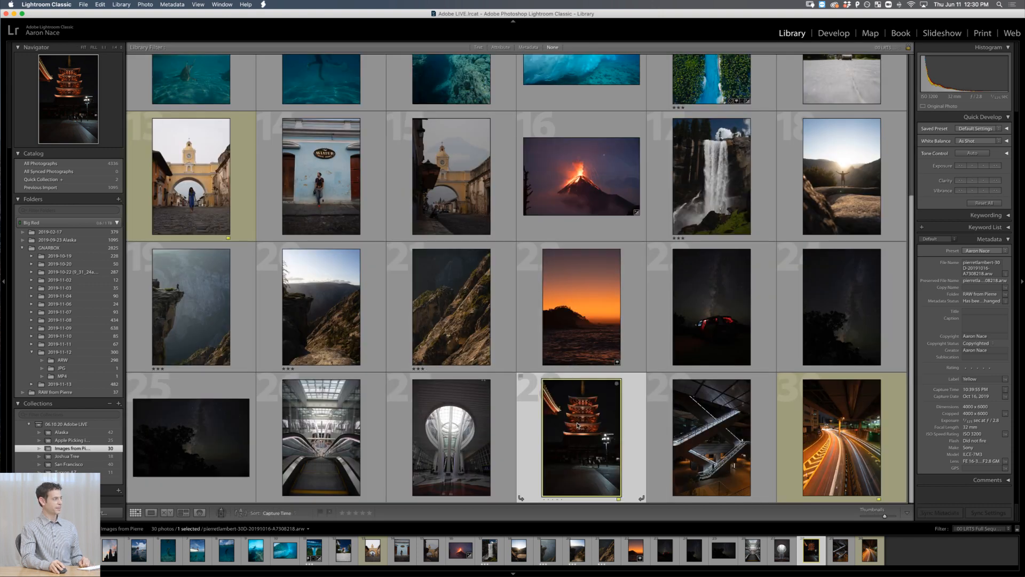
Step: Create a virtual copy of the pagoda photo and set its Exposure to +3.35 in the Develop module
{"action": "right_click", "coordinate": [609, 441]}
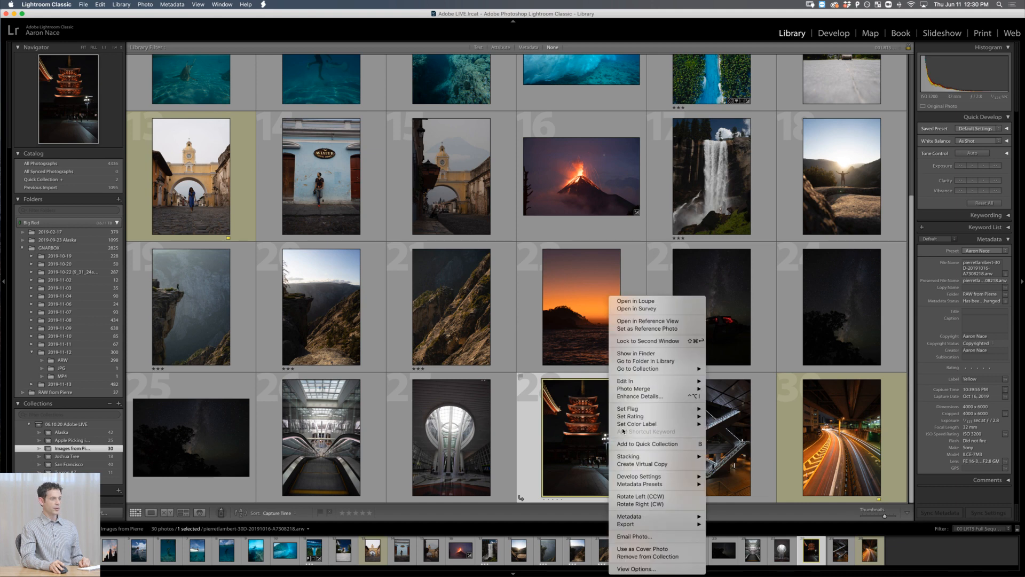
{"action": "left_click", "coordinate": [652, 464]}
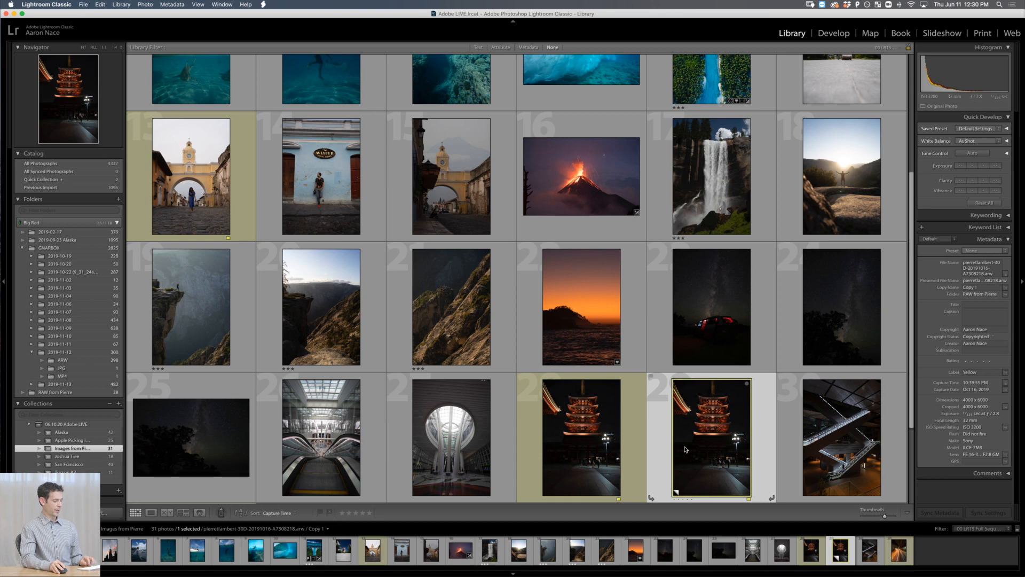
{"action": "key", "text": "d"}
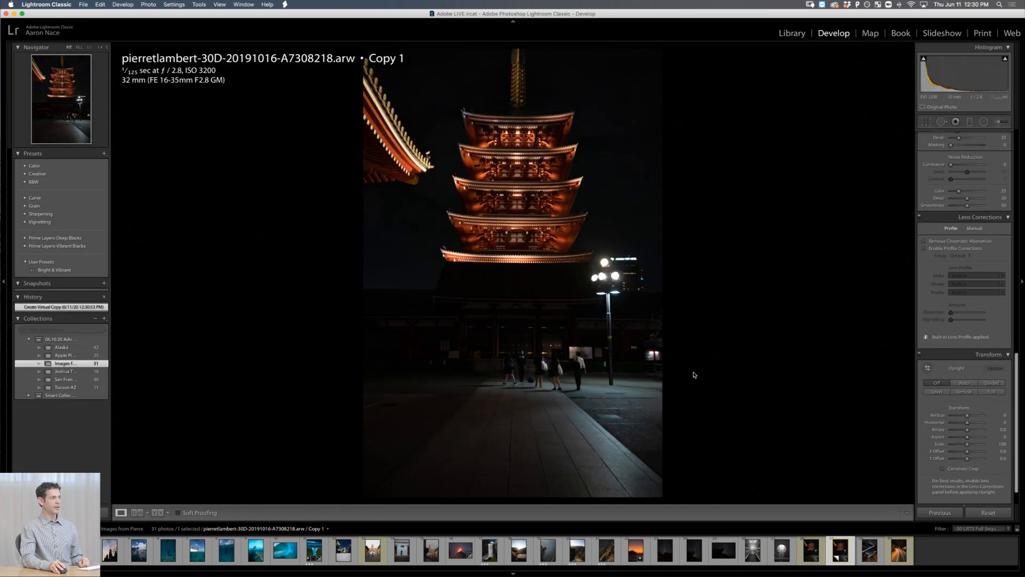
{"action": "scroll", "coordinate": [934, 208], "scroll_direction": "up", "scroll_amount": 10}
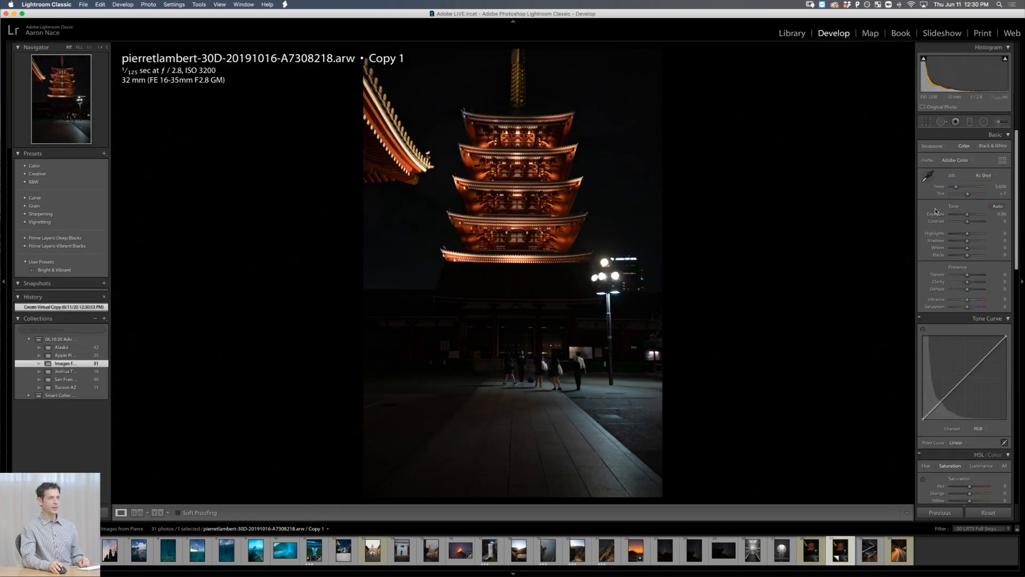
{"action": "left_click_drag", "start_coordinate": [967, 214], "coordinate": [979, 213]}
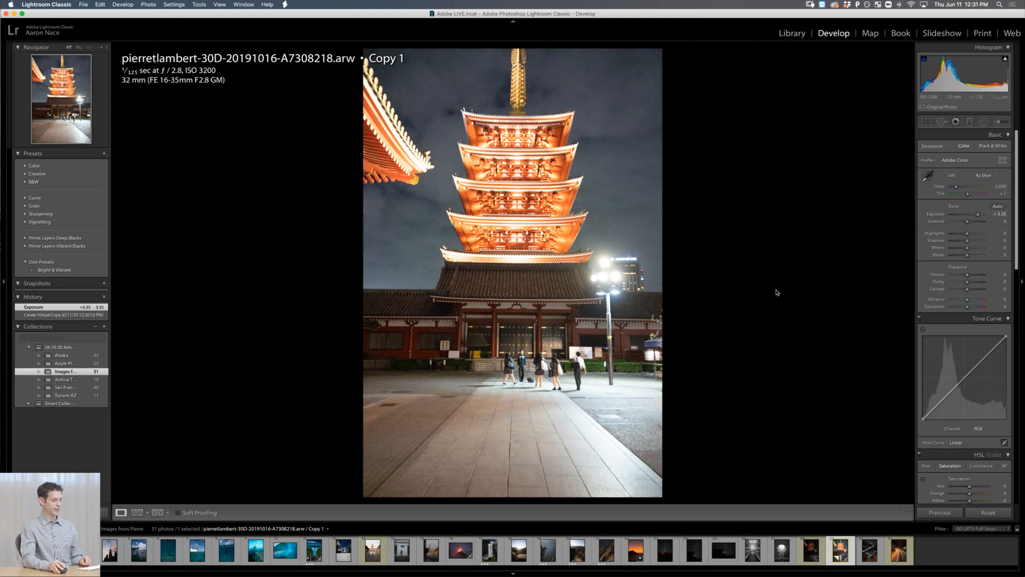
Step: Merge the original pagoda photo and its brightened virtual copy to HDR with Auto Align, Auto Settings and no deghosting, leaving no photo selected
{"action": "key", "text": "g"}
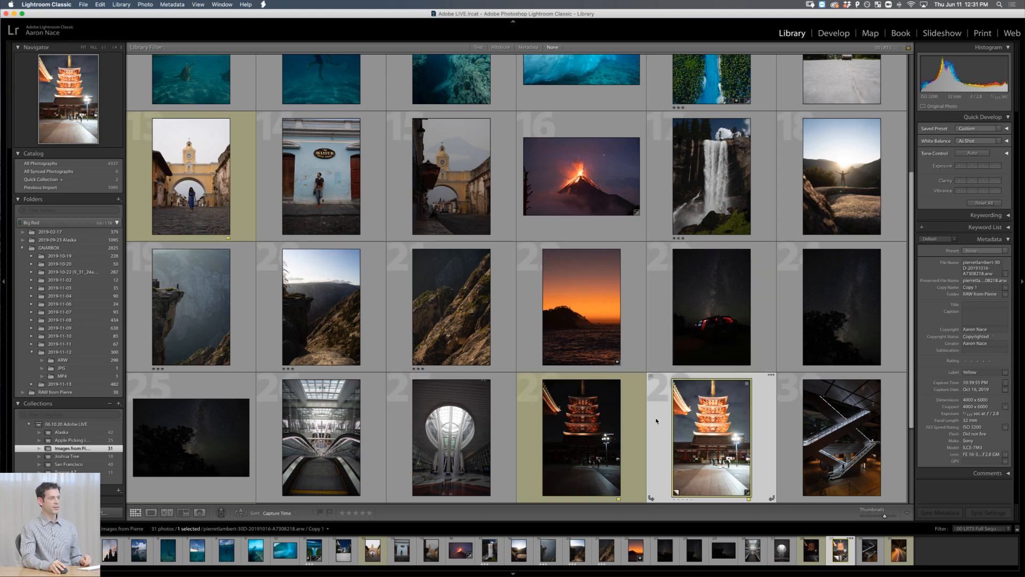
{"action": "left_click", "coordinate": [604, 434], "text": "super"}
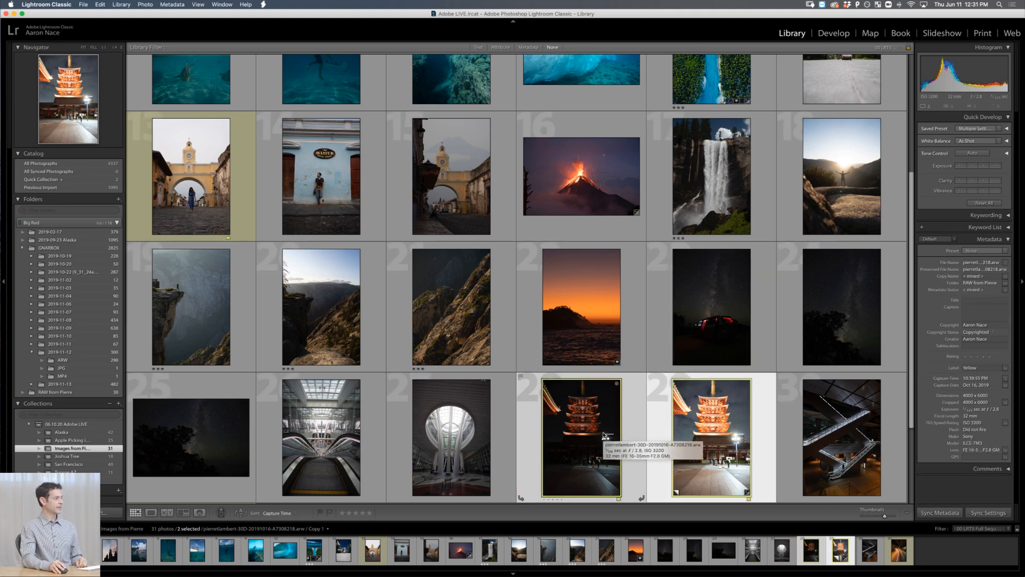
{"action": "right_click", "coordinate": [599, 431]}
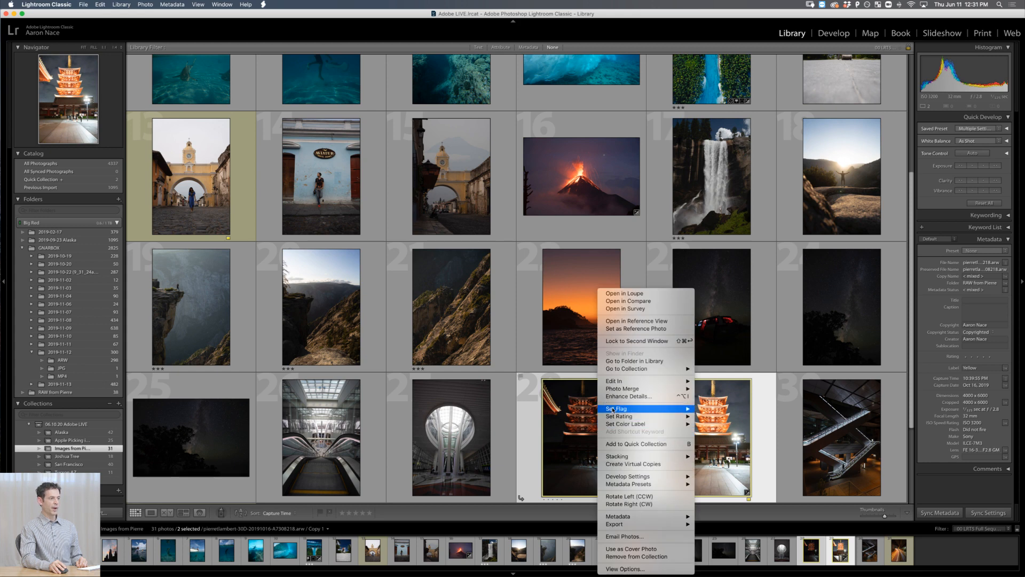
{"action": "mouse_move", "coordinate": [689, 389]}
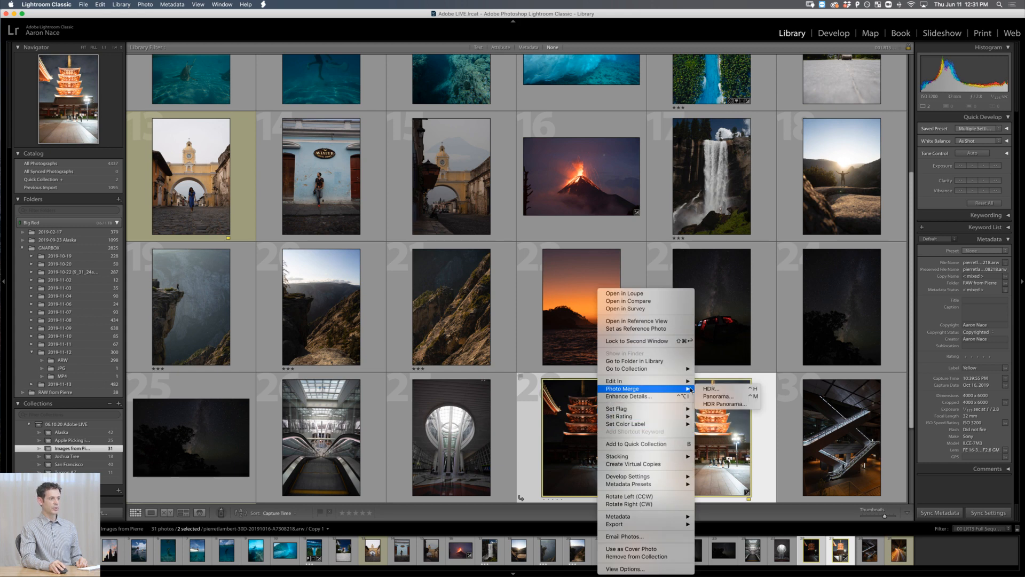
{"action": "left_click", "coordinate": [724, 390]}
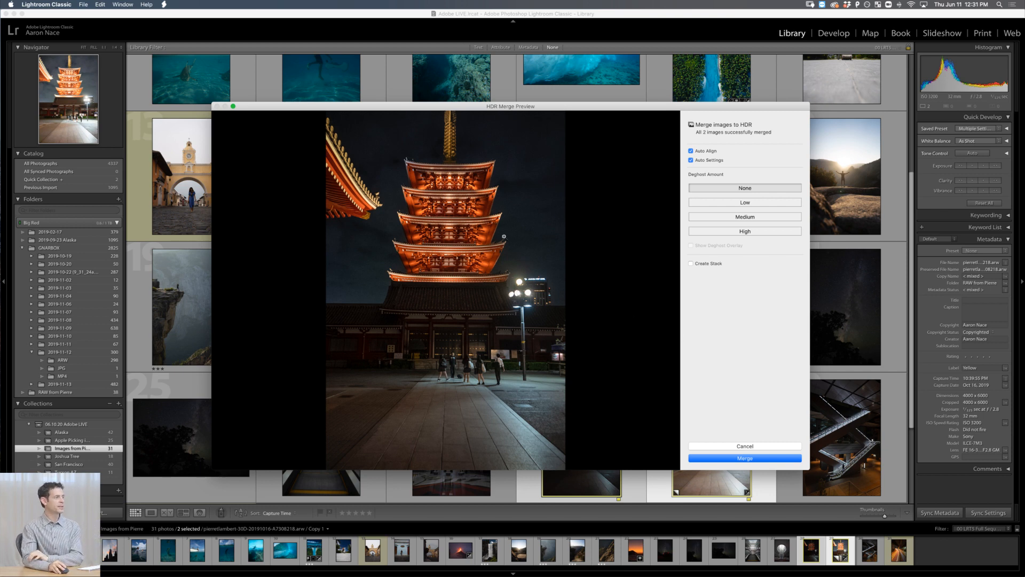
{"action": "left_click", "coordinate": [736, 458]}
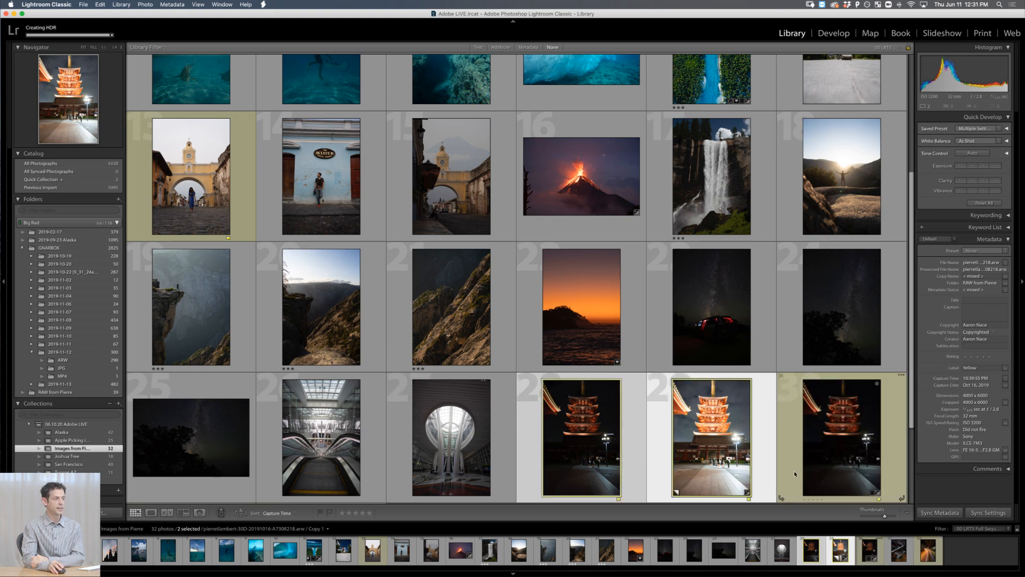
{"action": "scroll", "coordinate": [801, 470], "scroll_direction": "down", "scroll_amount": 2}
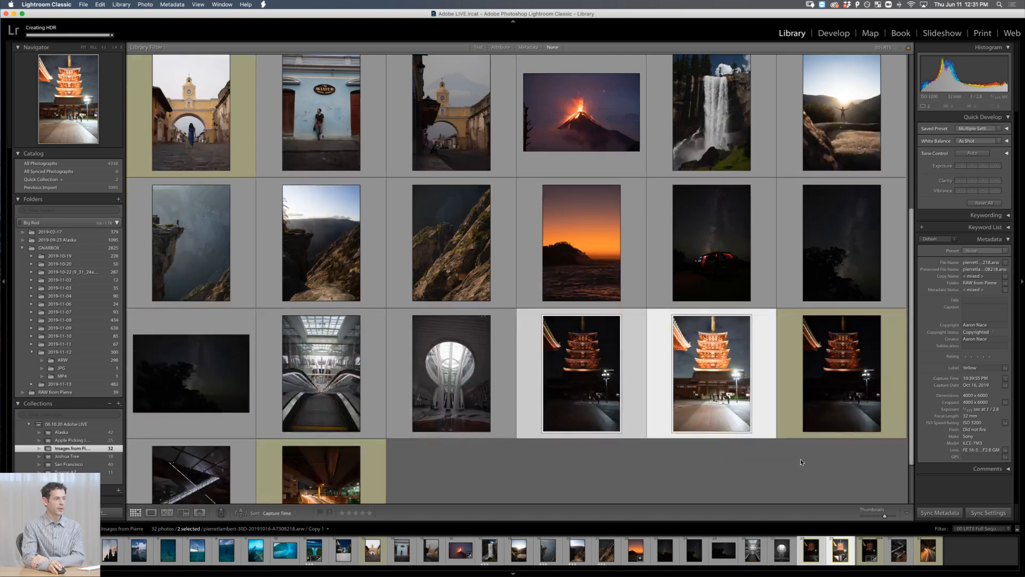
{"action": "scroll", "coordinate": [800, 460], "scroll_direction": "down", "scroll_amount": 1}
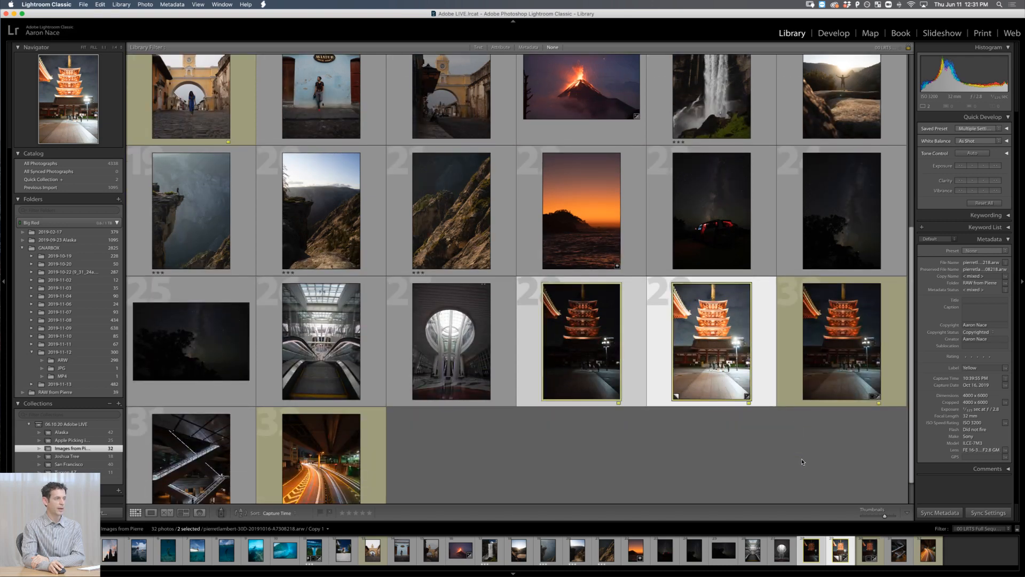
{"action": "left_click", "coordinate": [588, 434]}
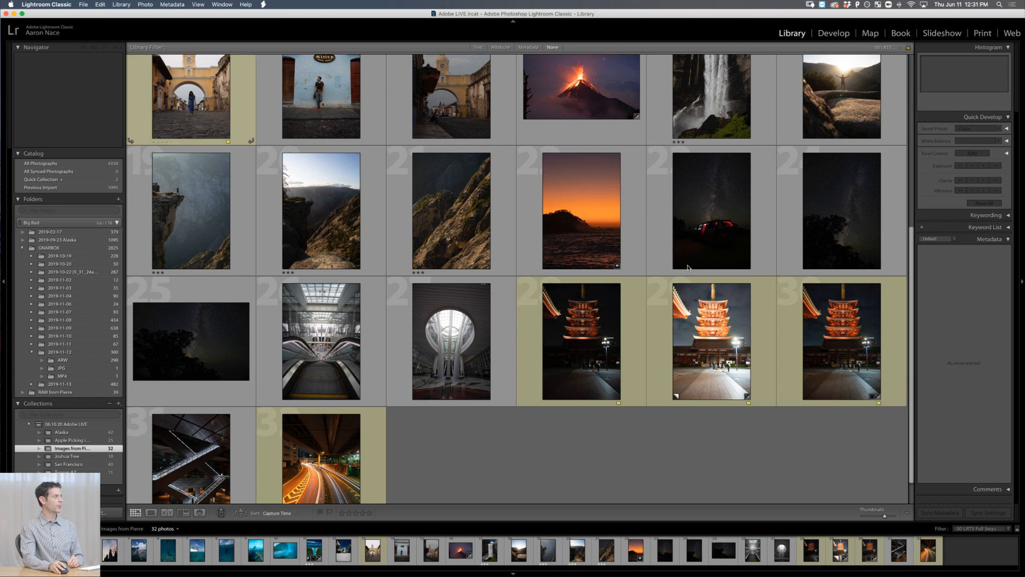
Step: Review the file format choices for Photoshop editing in the External Editing preferences, and close the preferences
{"action": "left_click", "coordinate": [46, 4]}
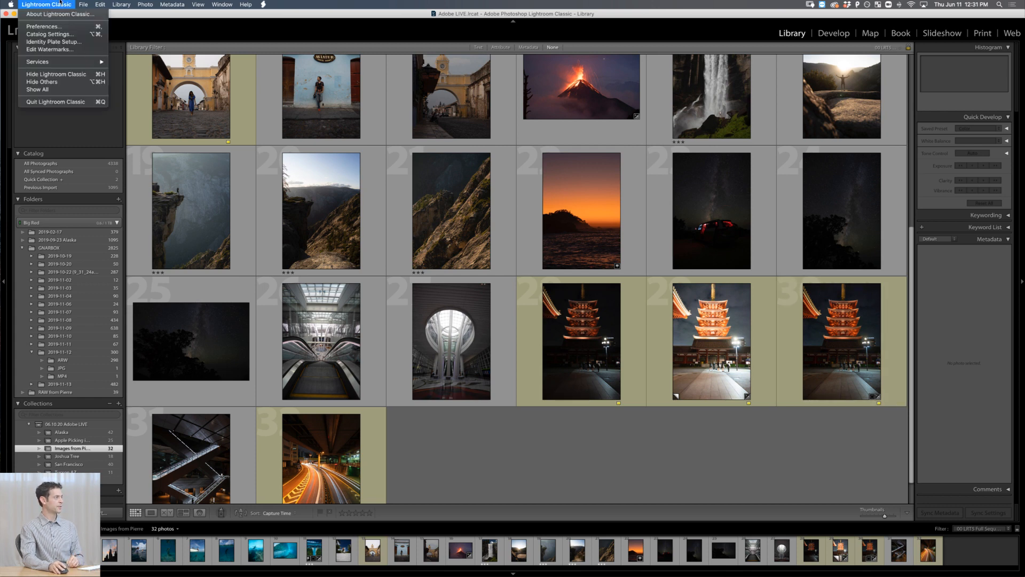
{"action": "left_click", "coordinate": [66, 26]}
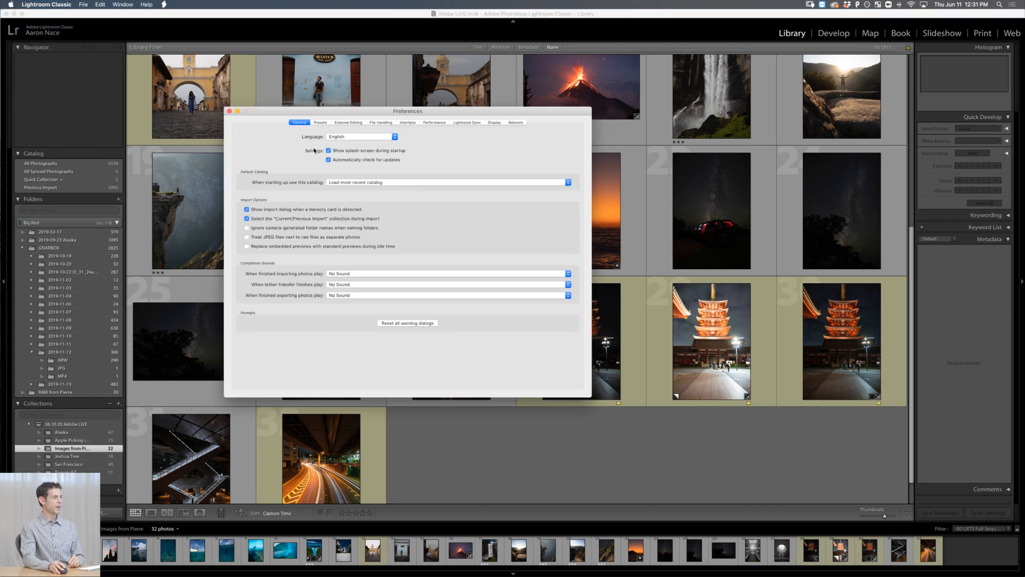
{"action": "left_click", "coordinate": [349, 122]}
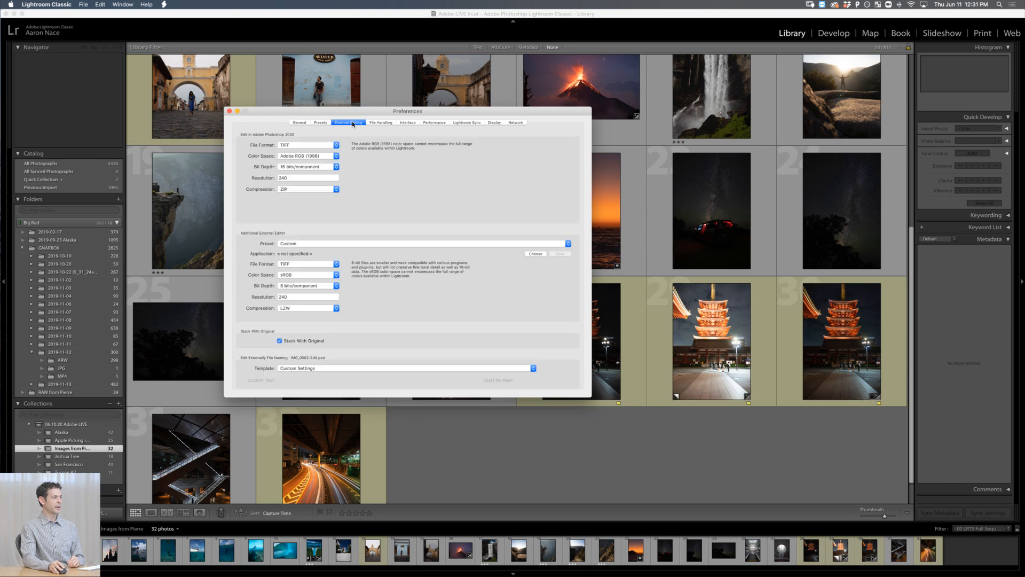
{"action": "left_click", "coordinate": [337, 145]}
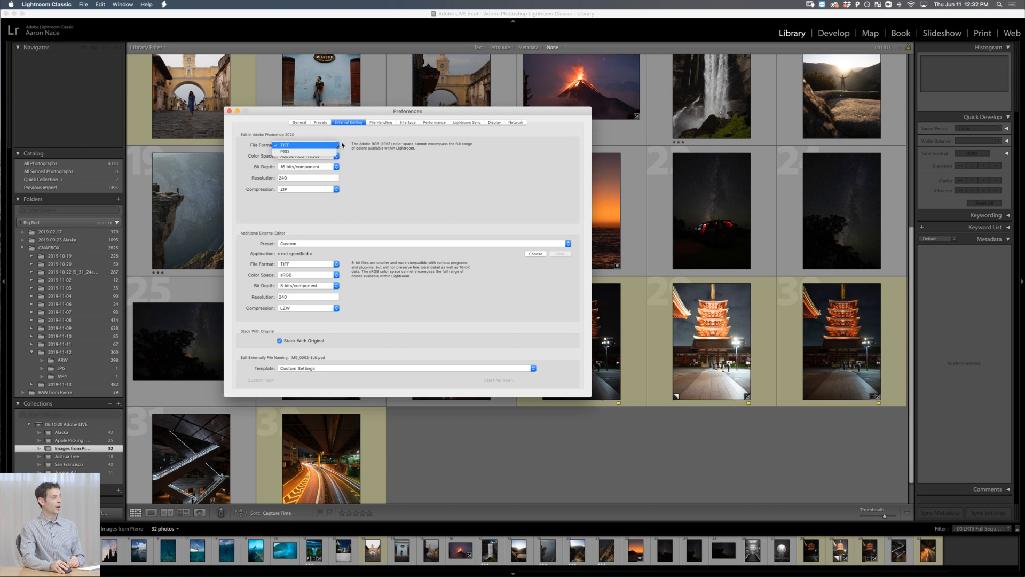
{"action": "left_click", "coordinate": [365, 161]}
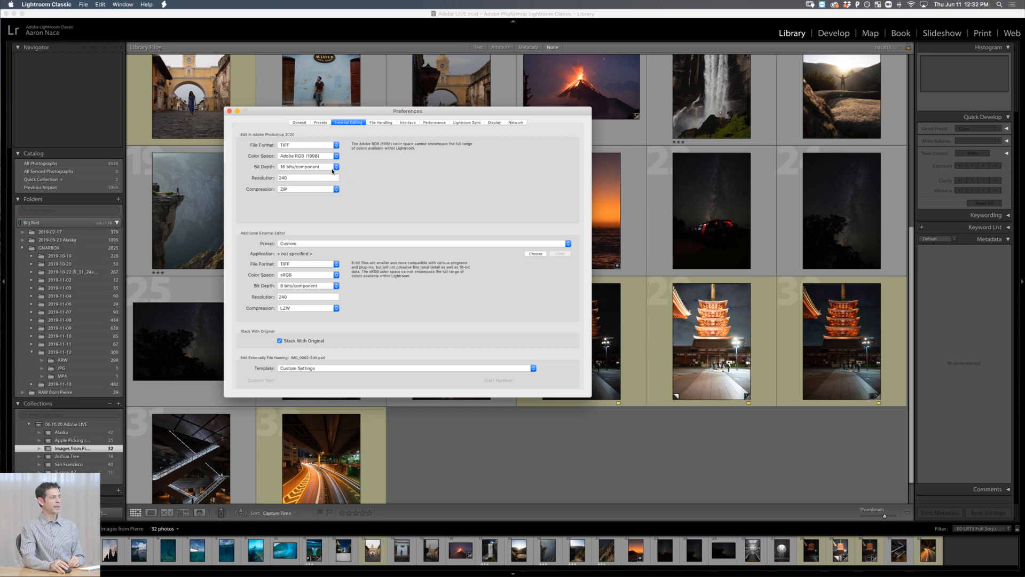
{"action": "left_click", "coordinate": [336, 145]}
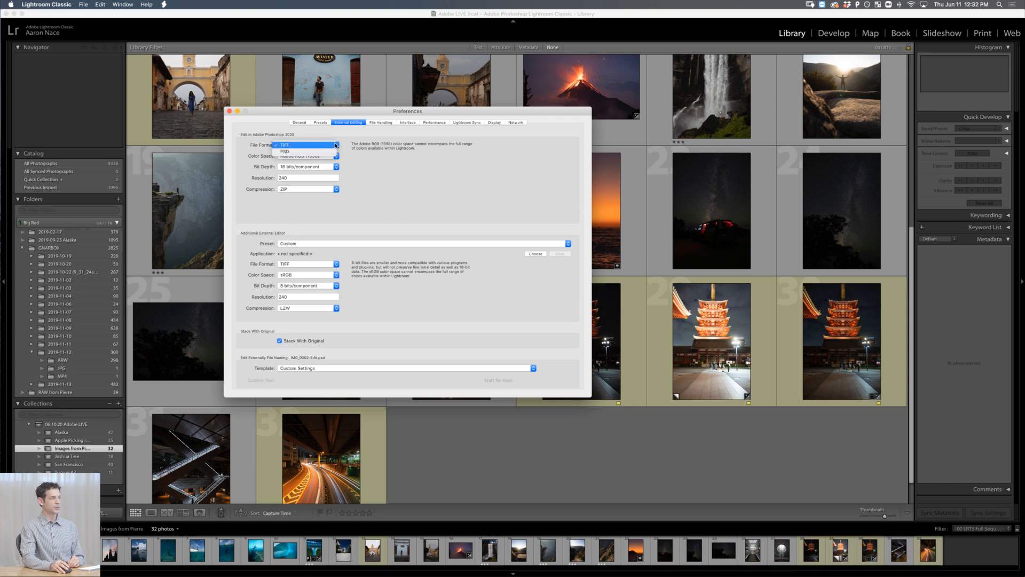
{"action": "left_click", "coordinate": [389, 164]}
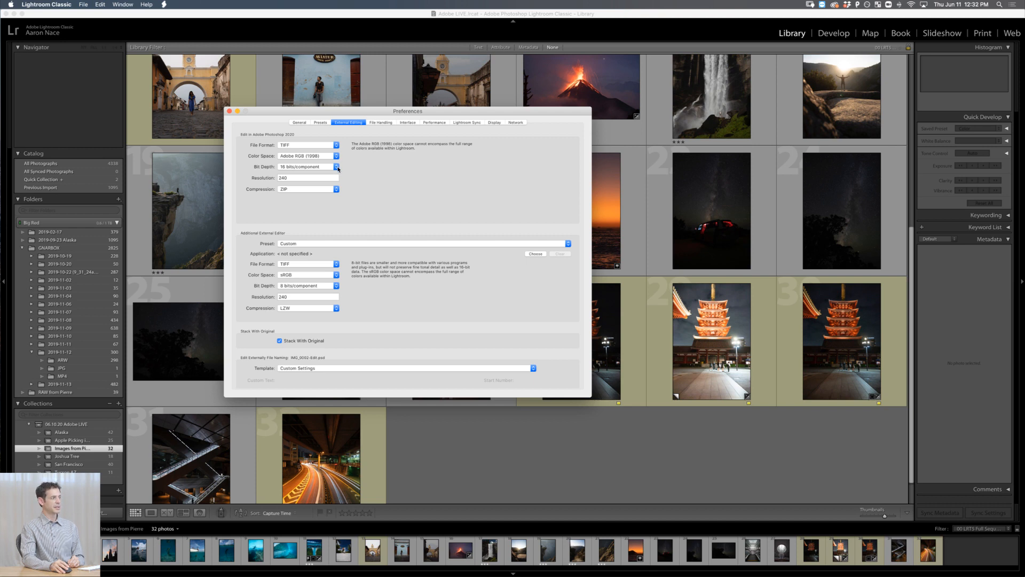
{"action": "left_click", "coordinate": [230, 110]}
Step: Switch to Photoshop and create a new blank document with the default settings
{"action": "key", "text": "super+space"}
{"action": "type", "text": "photos"}
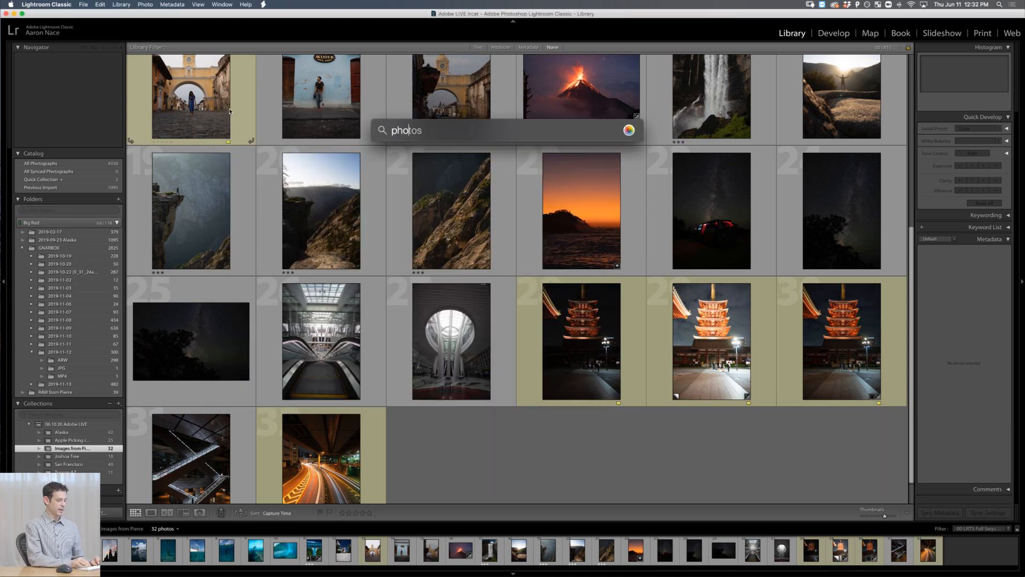
{"action": "key", "text": "Return"}
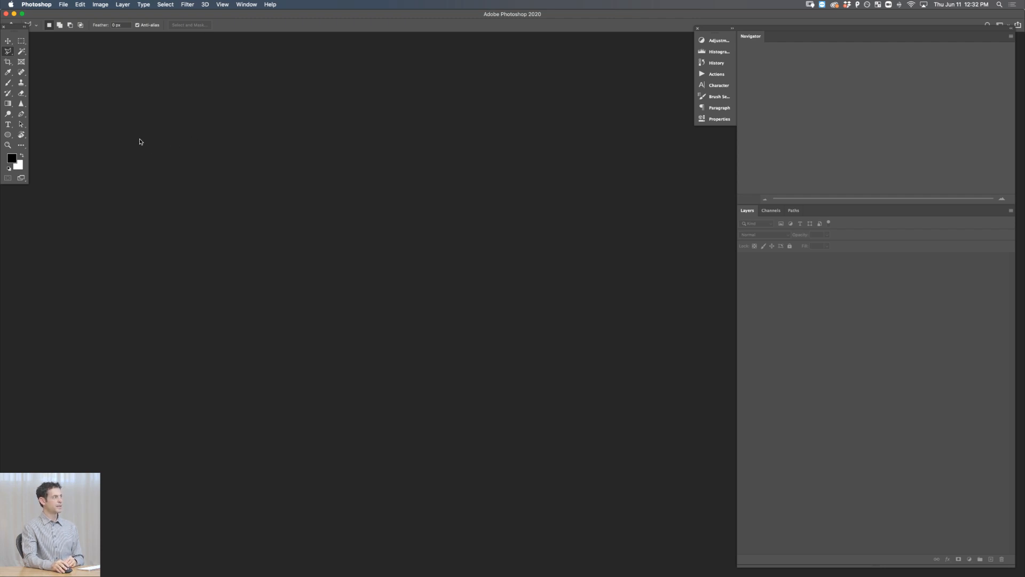
{"action": "left_click", "coordinate": [65, 5]}
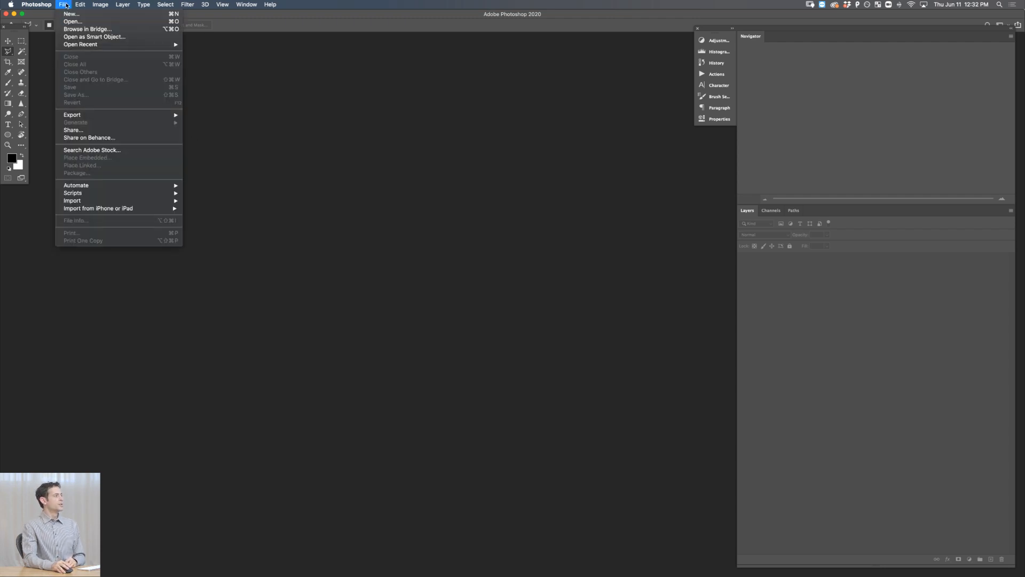
{"action": "key", "text": "super+n"}
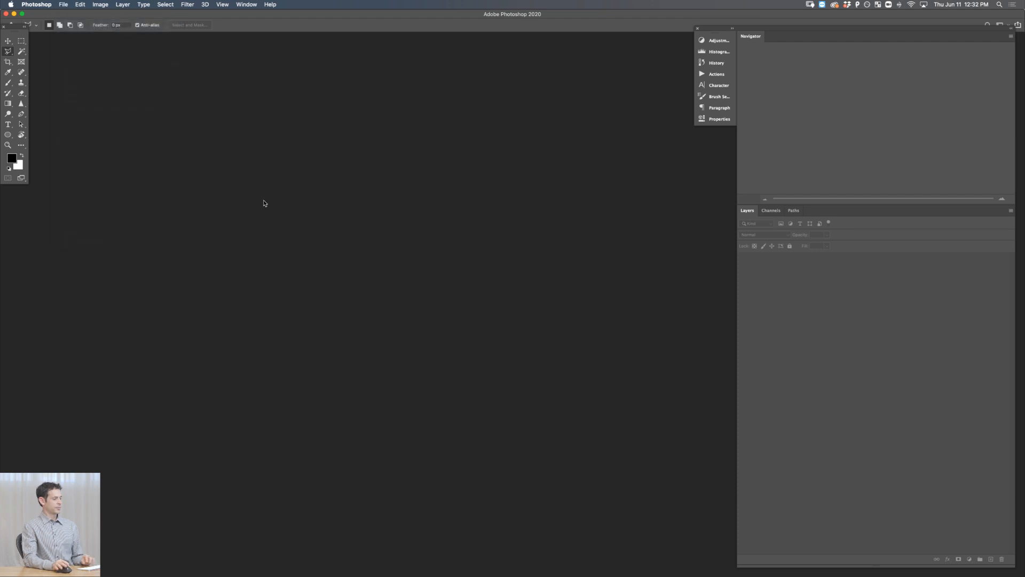
{"action": "key", "text": "Return"}
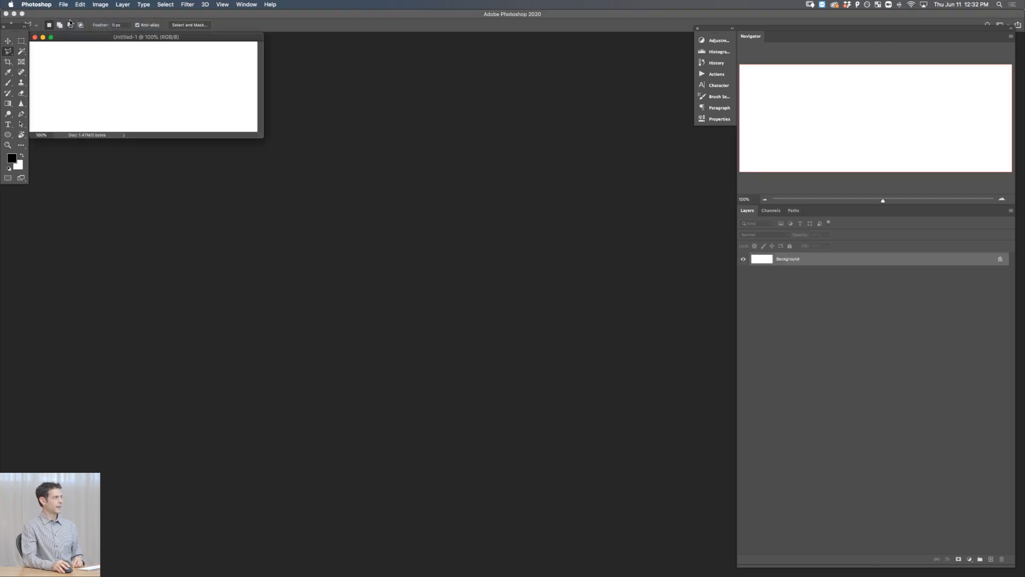
Step: Set the RGB working space to Adobe RGB (1998) in the Color Settings
{"action": "left_click", "coordinate": [79, 5]}
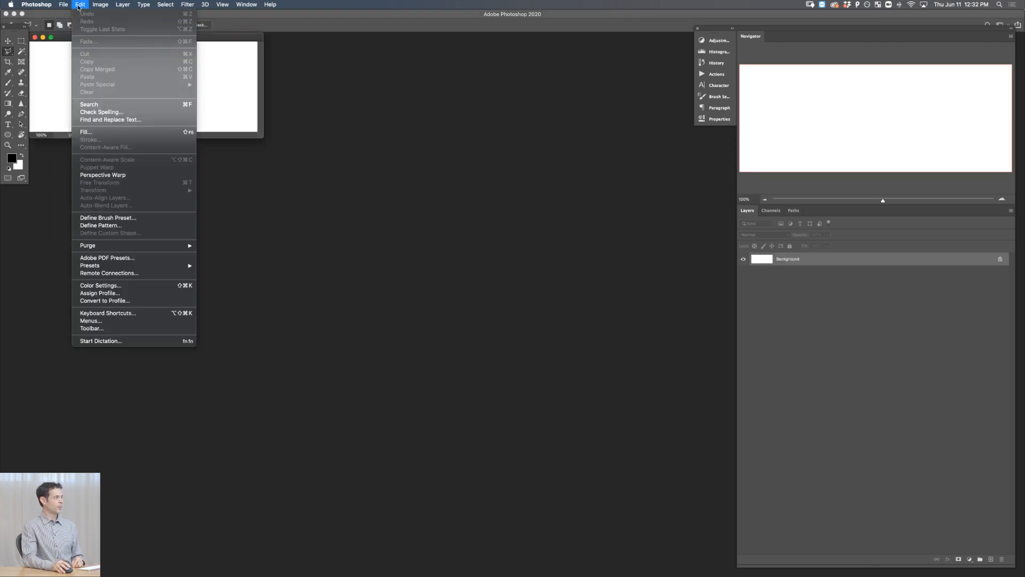
{"action": "left_click", "coordinate": [139, 288]}
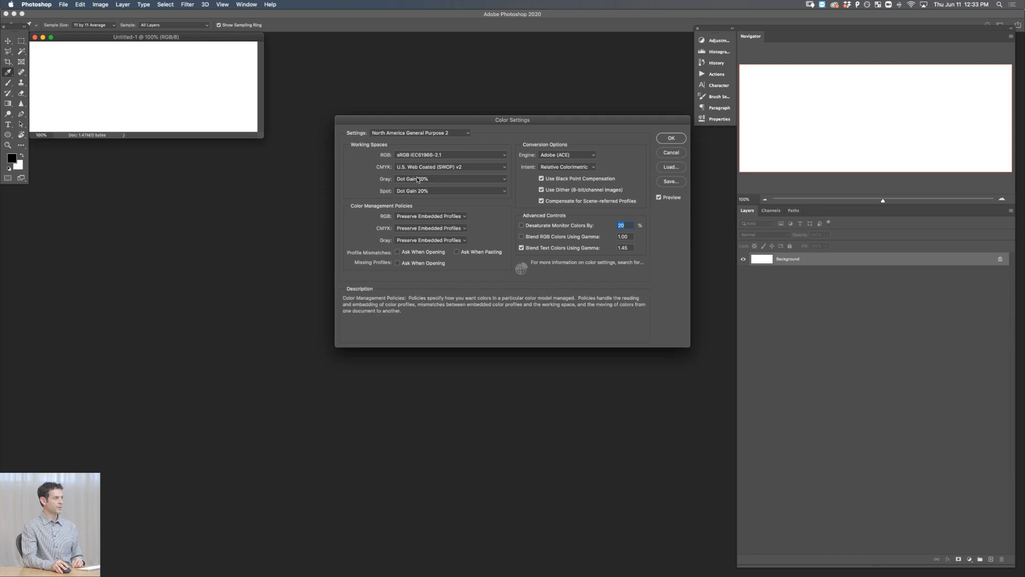
{"action": "left_click_drag", "start_coordinate": [425, 126], "coordinate": [393, 128]}
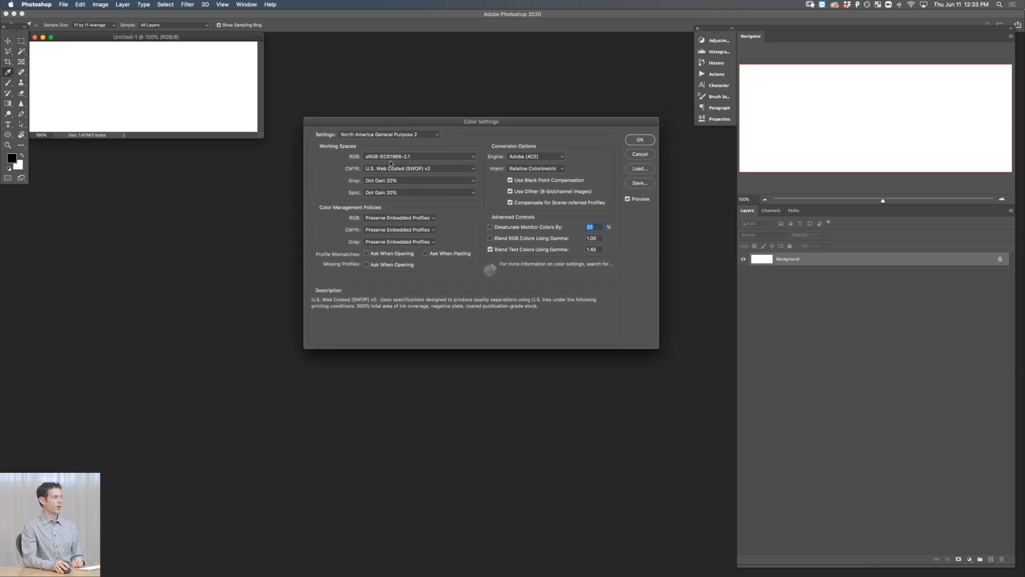
{"action": "left_click", "coordinate": [395, 157]}
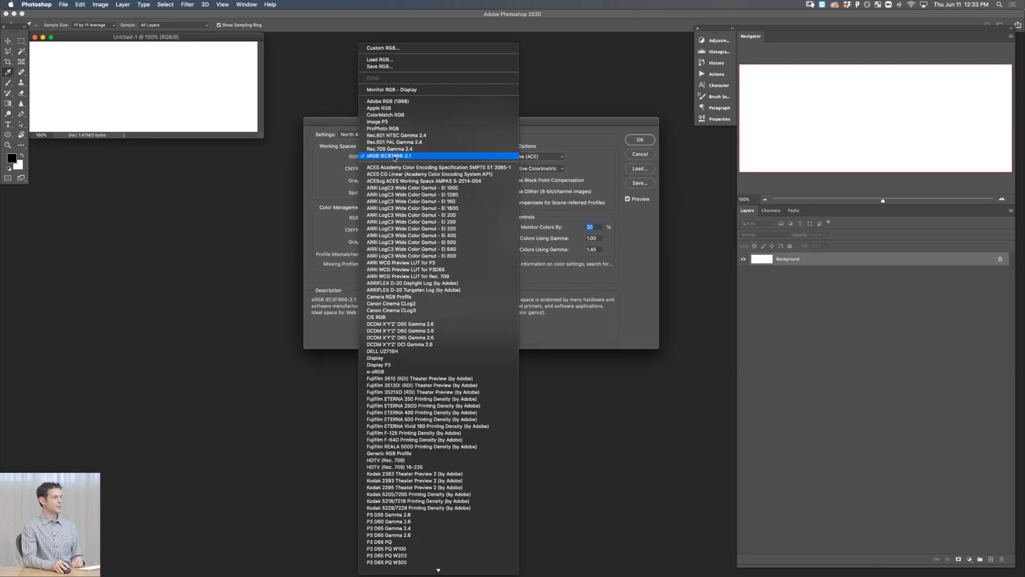
{"action": "left_click", "coordinate": [397, 102]}
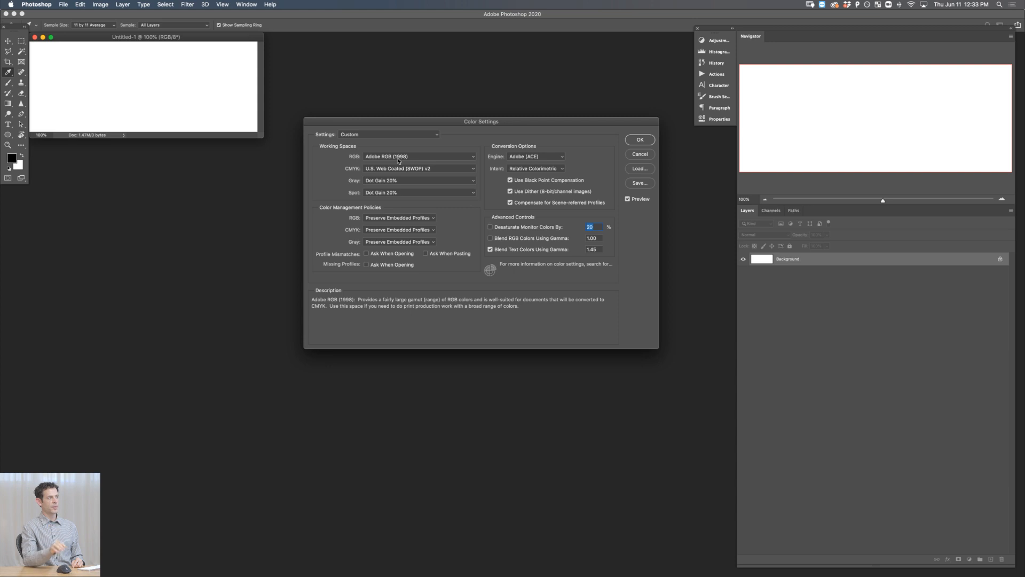
{"action": "left_click", "coordinate": [641, 139]}
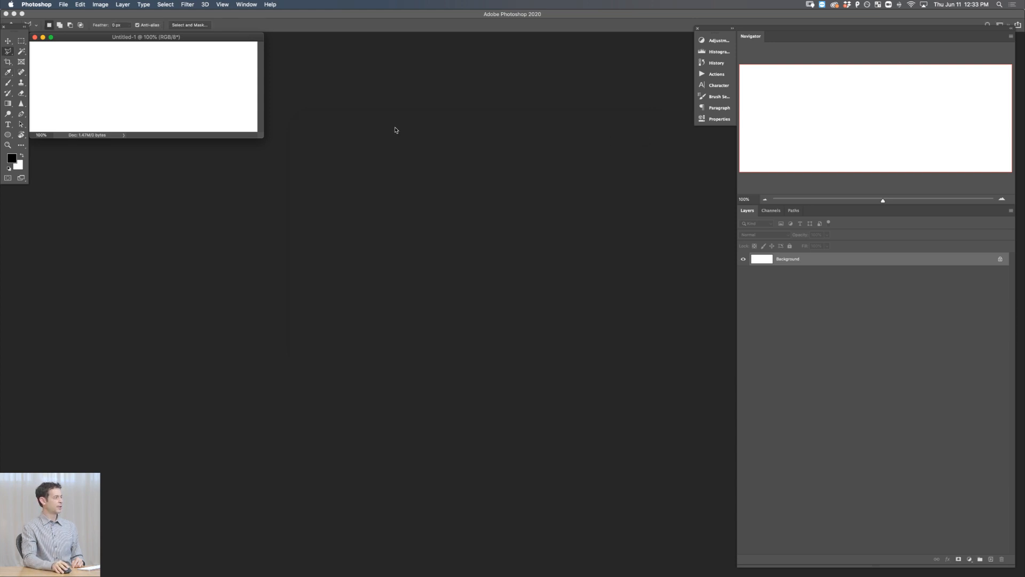
Step: Return to Lightroom and view the original pagoda photo, its brightened copy and the merged HDR together in Survey view
{"action": "key", "text": "super+h"}
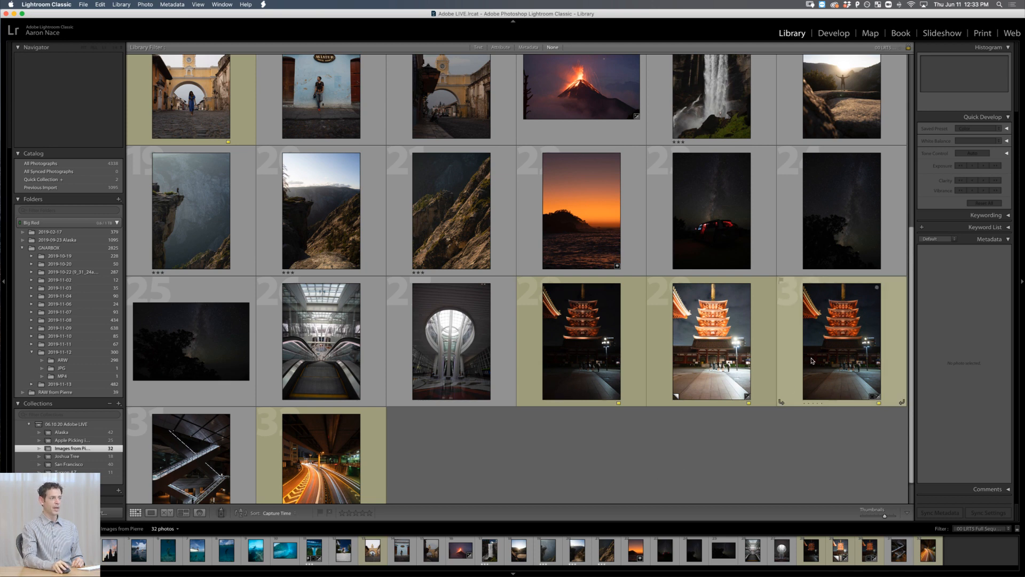
{"action": "left_click", "coordinate": [823, 332]}
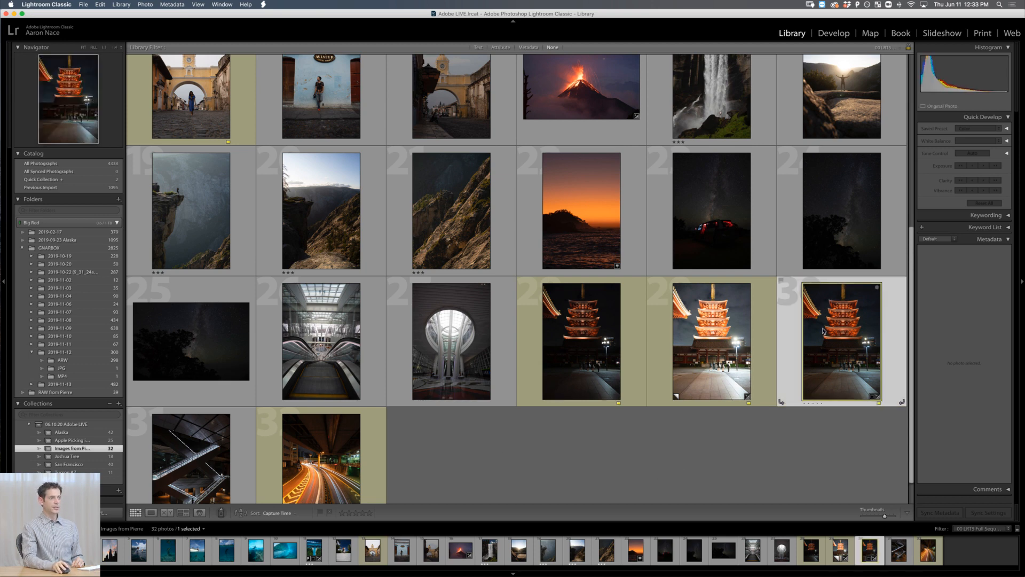
{"action": "left_click", "coordinate": [587, 348]}
{"action": "left_click", "coordinate": [724, 353], "text": "super"}
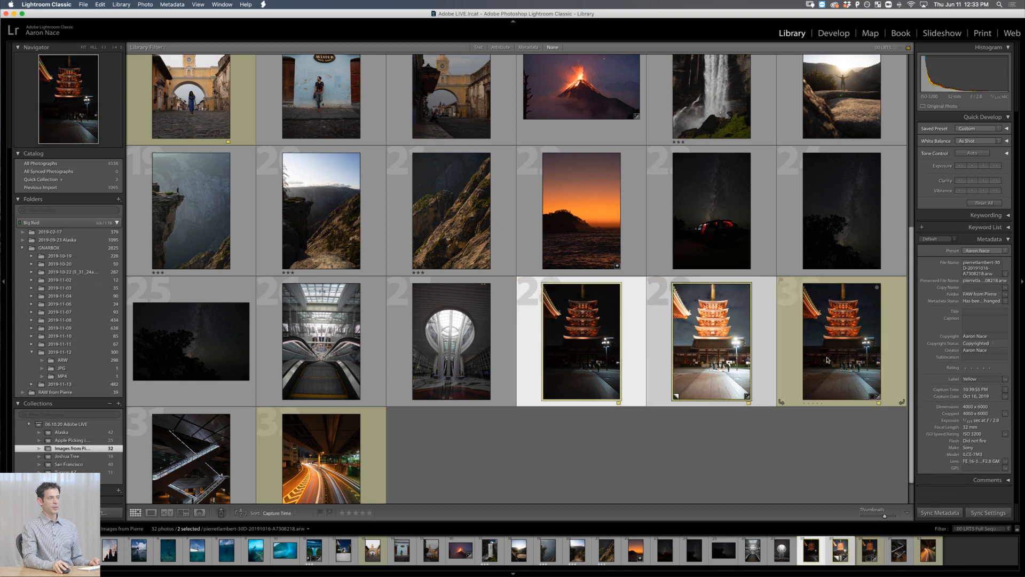
{"action": "left_click", "coordinate": [828, 360], "text": "super"}
{"action": "key", "text": "n"}
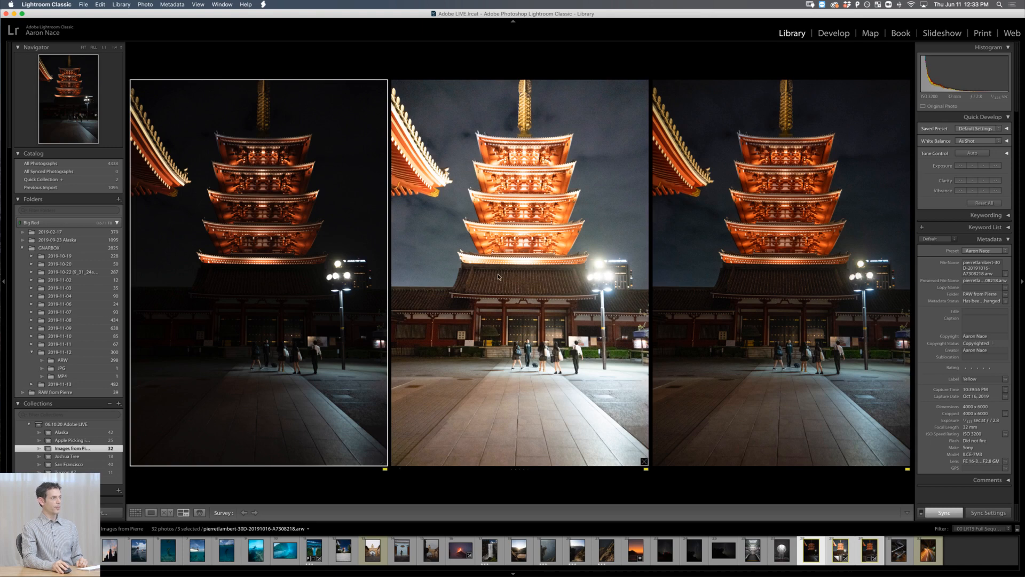
{"action": "left_click", "coordinate": [517, 246]}
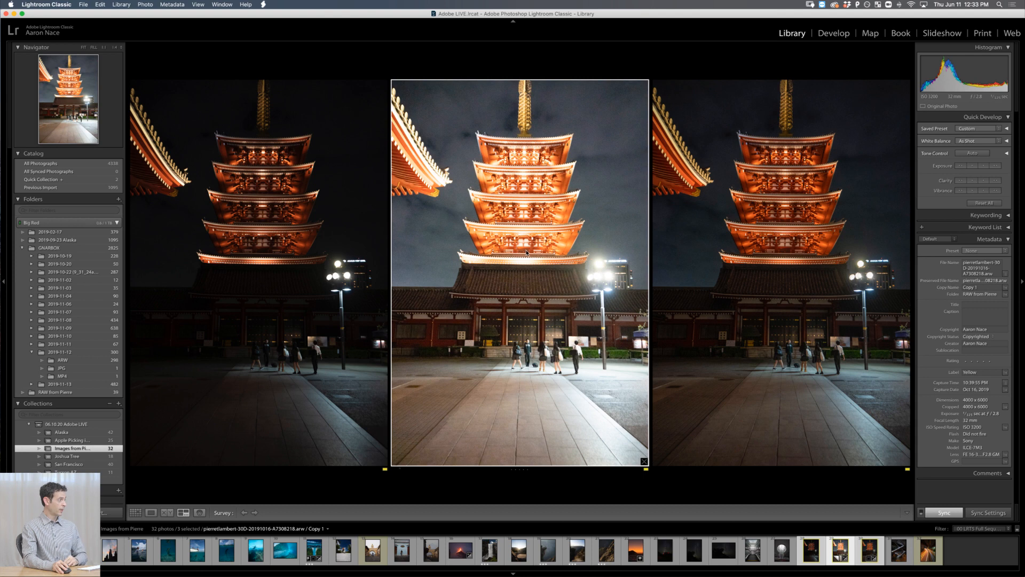
Step: Examine the merged pagoda HDR in the Develop module and compare it side by side with the original raw photo
{"action": "left_click", "coordinate": [774, 263]}
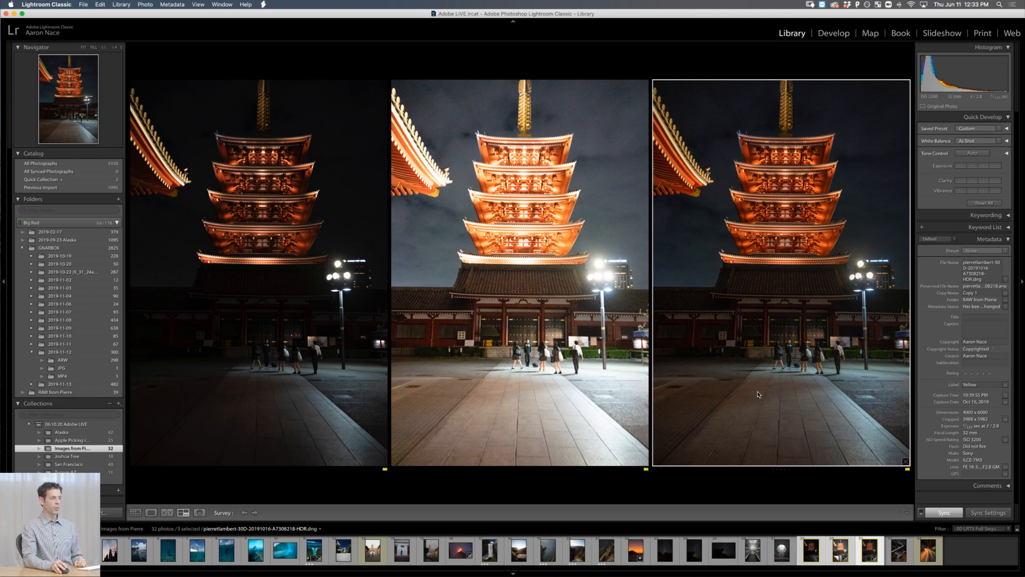
{"action": "key", "text": "d"}
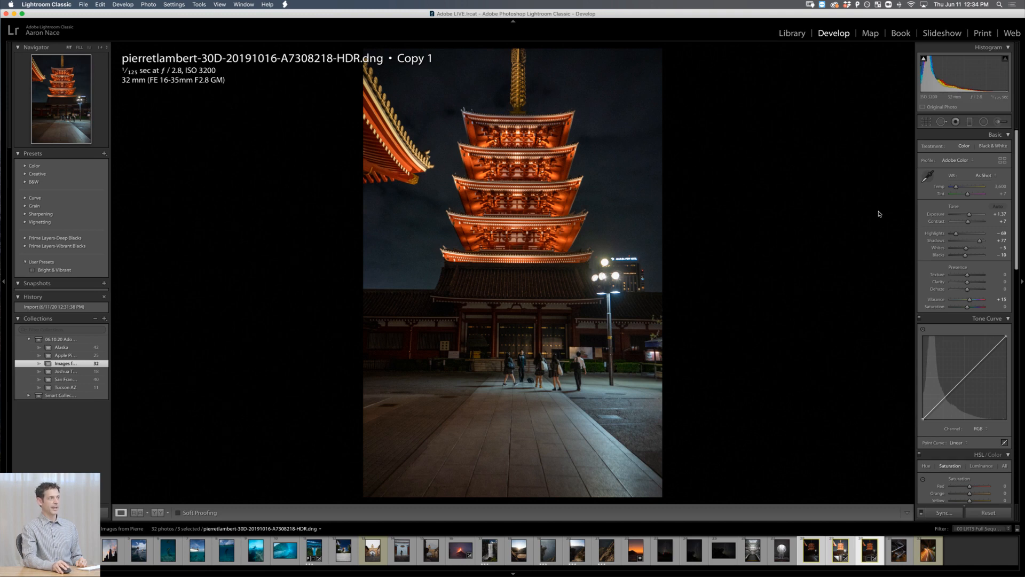
{"action": "key", "text": "c"}
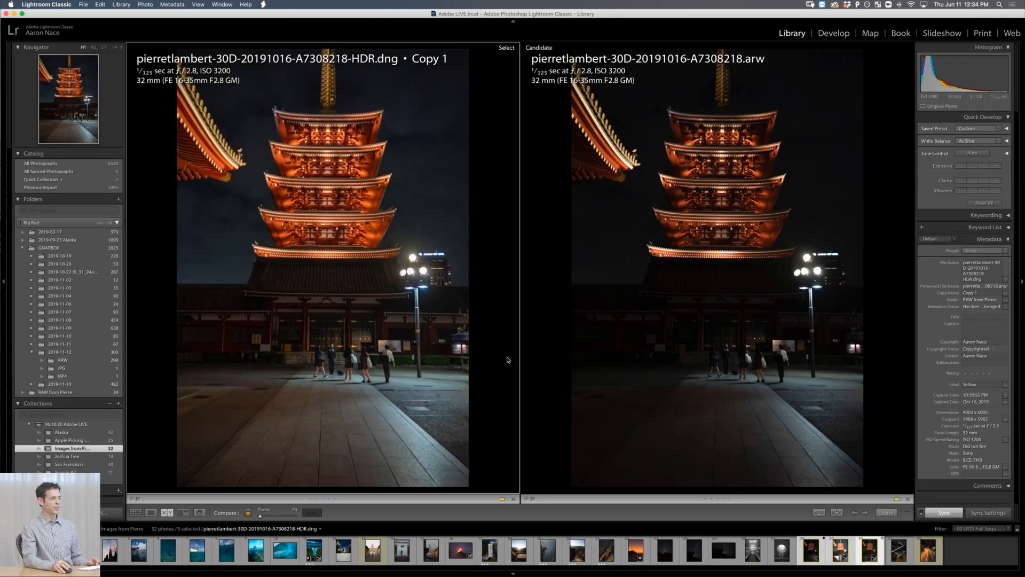
Step: Crop the merged pagoda HDR copy slightly tighter along its edges and straighten it with a crop angle of -0.55
{"action": "key", "text": "r"}
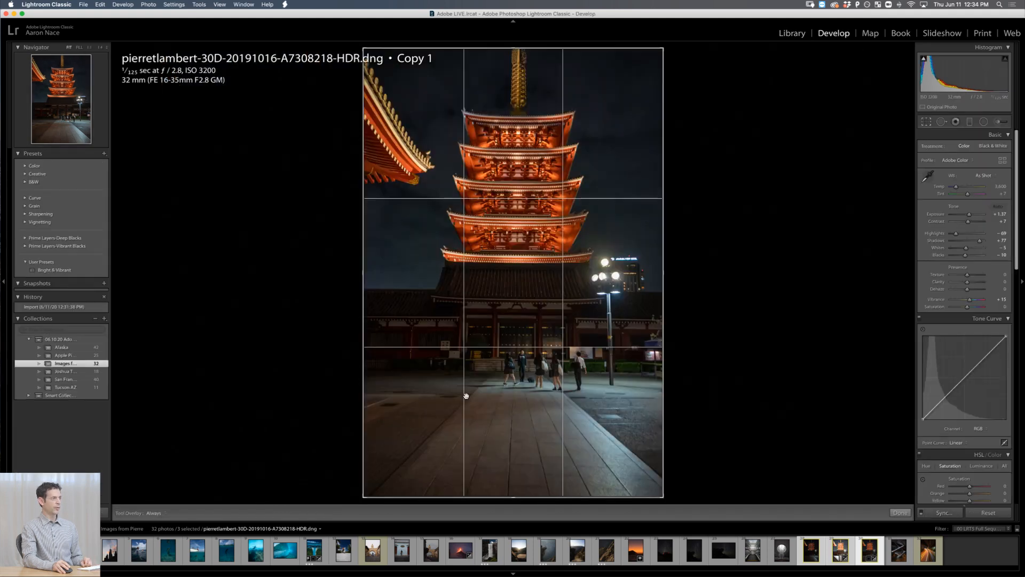
{"action": "left_click_drag", "start_coordinate": [363, 503], "coordinate": [369, 496]}
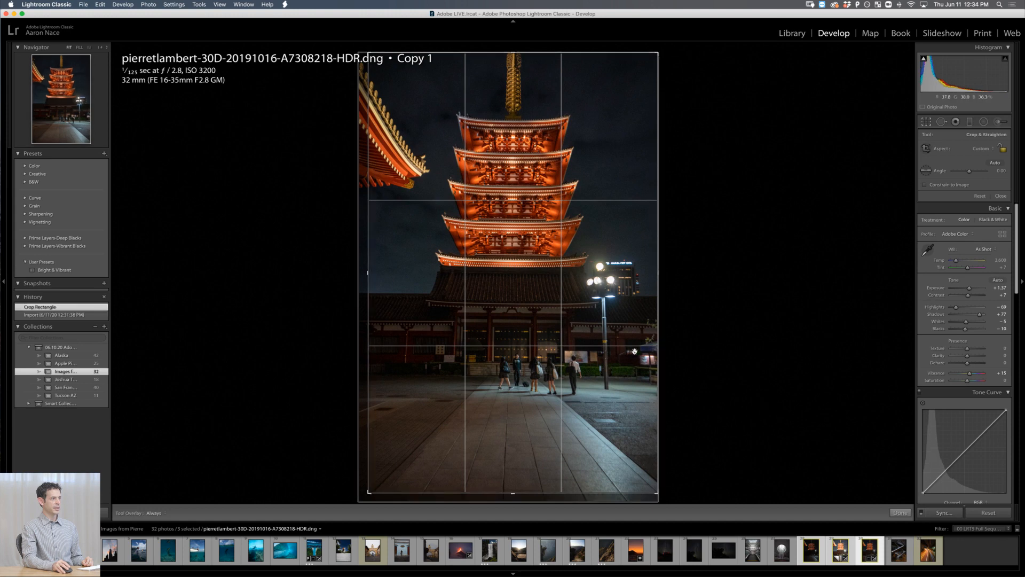
{"action": "left_click_drag", "start_coordinate": [665, 325], "coordinate": [671, 324]}
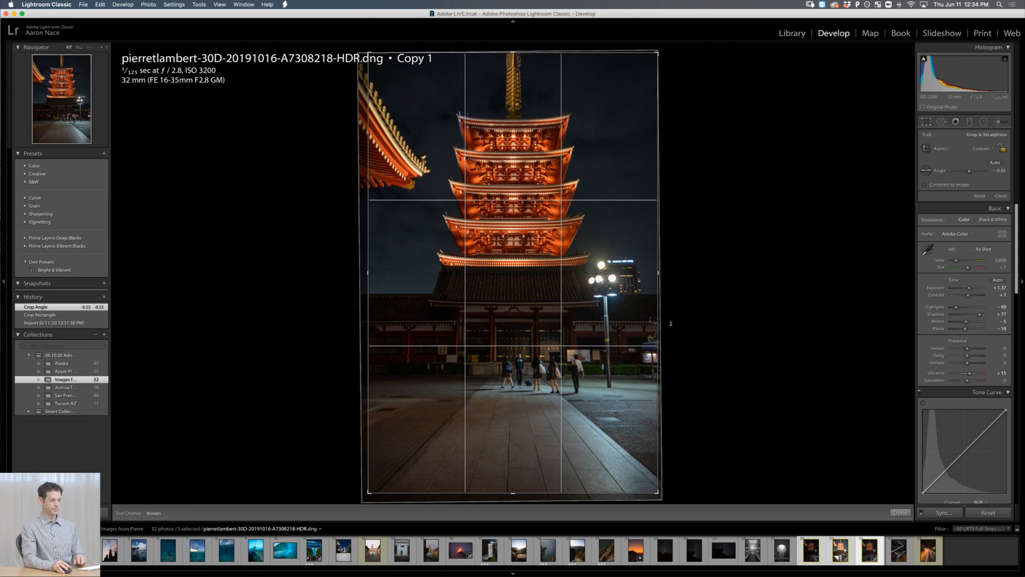
{"action": "key", "text": "Return"}
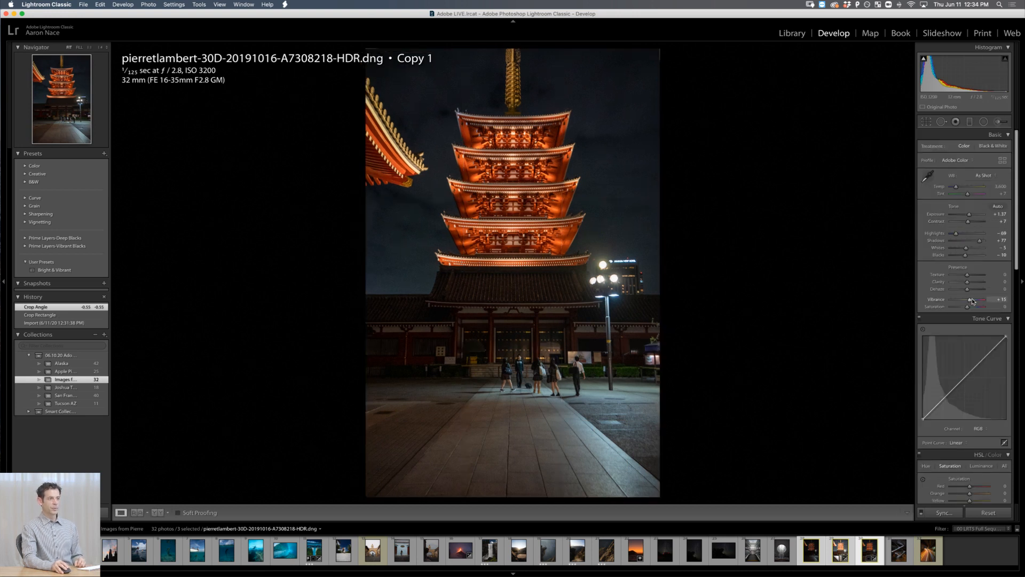
Step: Set the photo's Vibrance to +63 and darken the foreground pavement with a graduated filter at -0.83 exposure
{"action": "left_click_drag", "start_coordinate": [972, 301], "coordinate": [980, 301]}
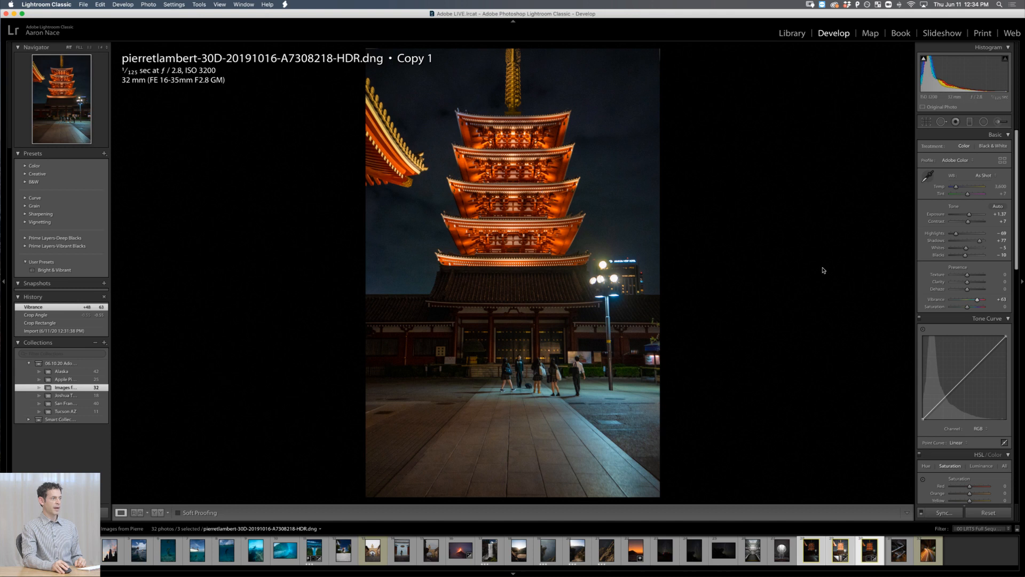
{"action": "left_click", "coordinate": [970, 123]}
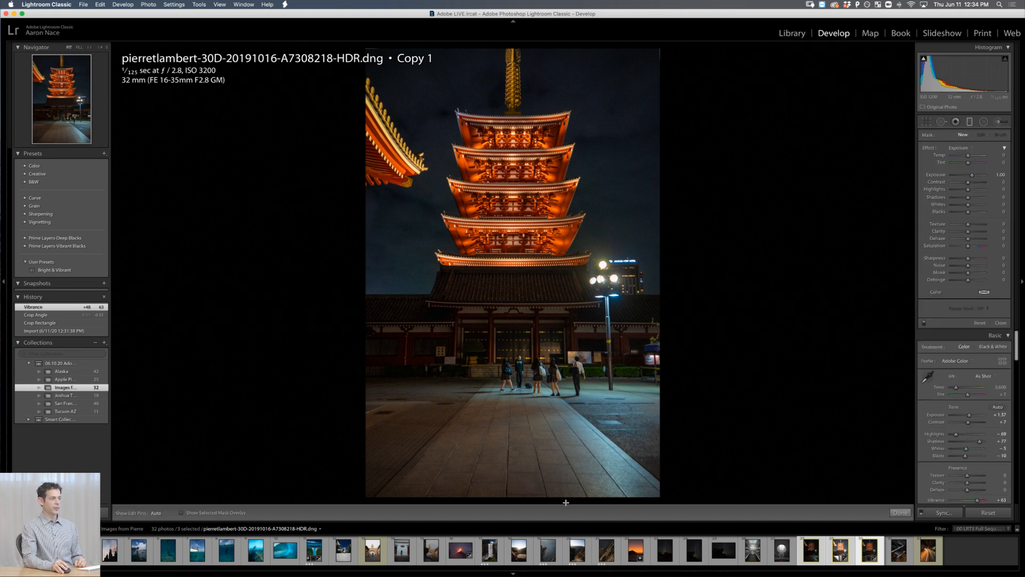
{"action": "left_click_drag", "start_coordinate": [566, 500], "coordinate": [568, 324]}
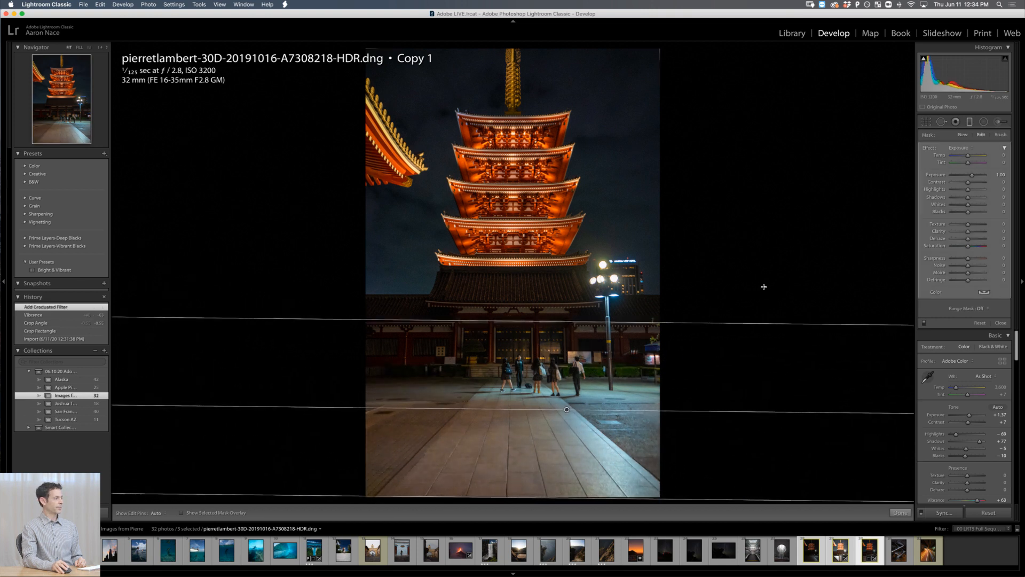
{"action": "left_click", "coordinate": [963, 174]}
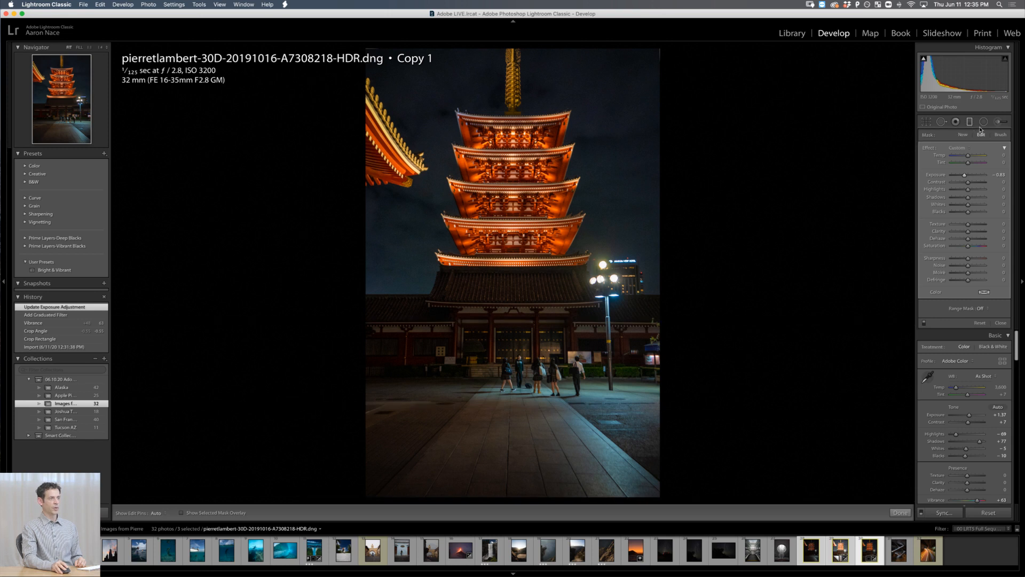
Step: Paint a brightening adjustment brush over the pagoda's lit tiers and restrict it with a Luminance range mask of 38/100
{"action": "left_click", "coordinate": [1000, 123]}
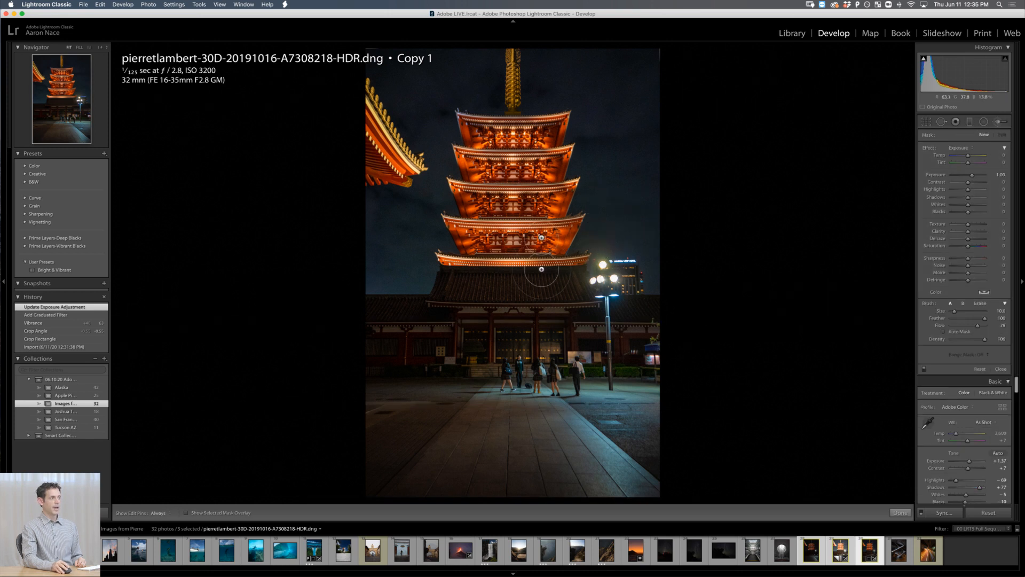
{"action": "mouse_move", "coordinate": [541, 270]}
{"action": "left_mouse_down"}
{"action": "mouse_move", "coordinate": [540, 236]}
{"action": "mouse_move", "coordinate": [548, 280]}
{"action": "mouse_move", "coordinate": [533, 184]}
{"action": "mouse_move", "coordinate": [548, 145]}
{"action": "mouse_move", "coordinate": [502, 171]}
{"action": "mouse_move", "coordinate": [481, 214]}
{"action": "mouse_move", "coordinate": [491, 240]}
{"action": "mouse_move", "coordinate": [523, 265]}
{"action": "mouse_move", "coordinate": [481, 283]}
{"action": "mouse_move", "coordinate": [550, 291]}
{"action": "mouse_move", "coordinate": [571, 310]}
{"action": "mouse_move", "coordinate": [478, 338]}
{"action": "mouse_move", "coordinate": [519, 324]}
{"action": "mouse_move", "coordinate": [557, 330]}
{"action": "mouse_move", "coordinate": [505, 289]}
{"action": "mouse_move", "coordinate": [483, 123]}
{"action": "mouse_move", "coordinate": [513, 69]}
{"action": "mouse_move", "coordinate": [526, 110]}
{"action": "left_mouse_up"}
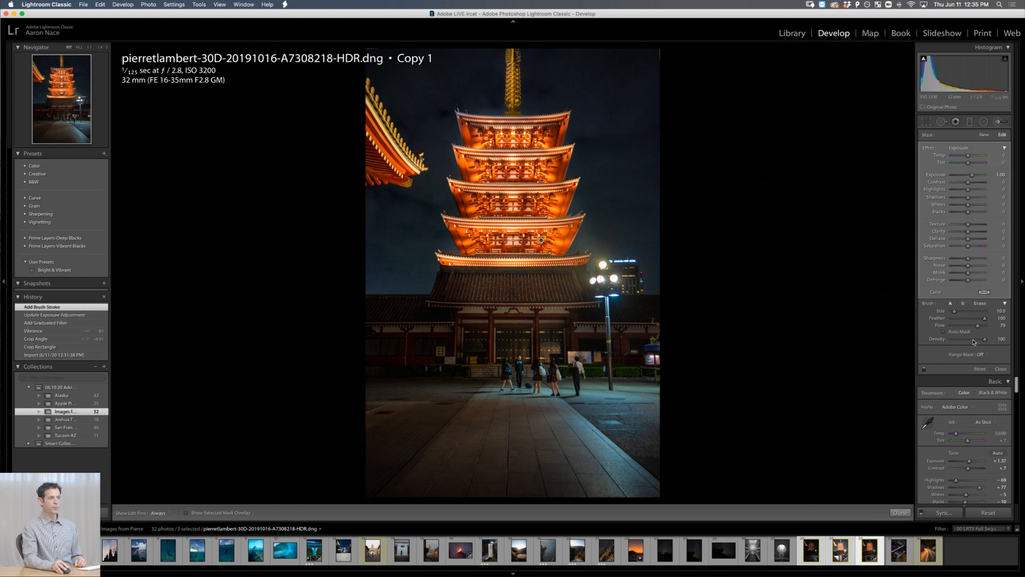
{"action": "left_click", "coordinate": [980, 354]}
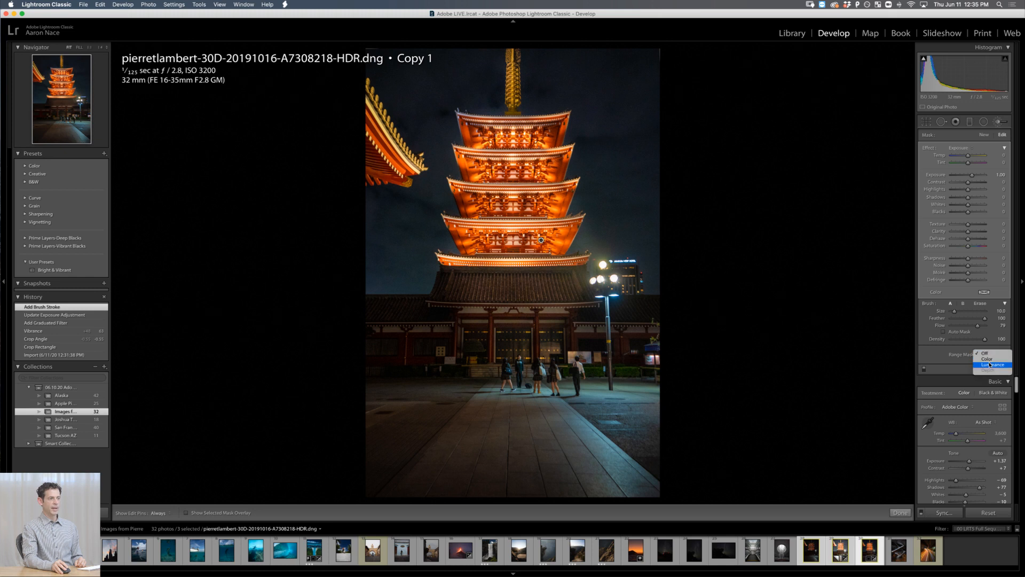
{"action": "left_click", "coordinate": [975, 365]}
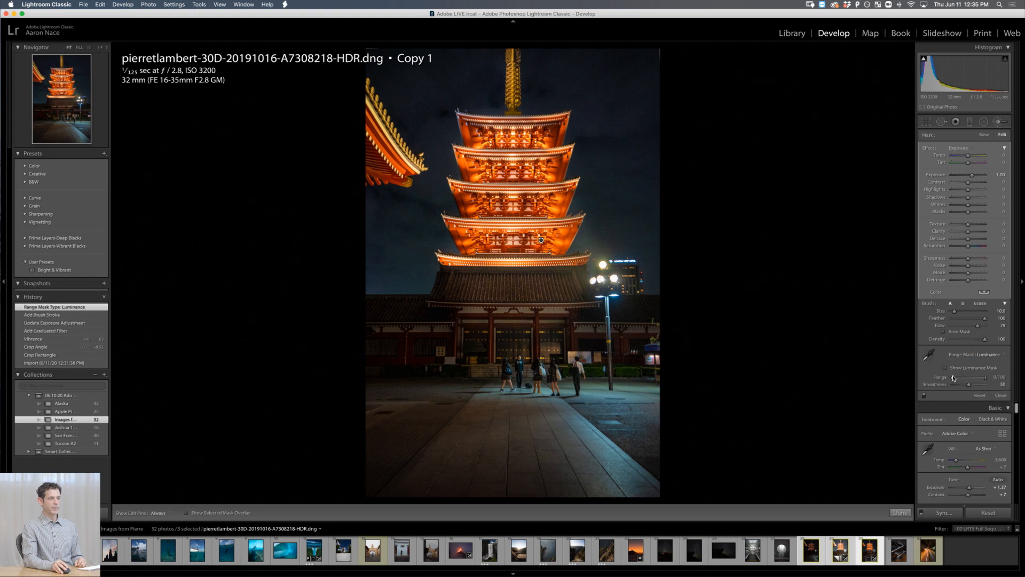
{"action": "left_click_drag", "start_coordinate": [954, 378], "coordinate": [965, 377]}
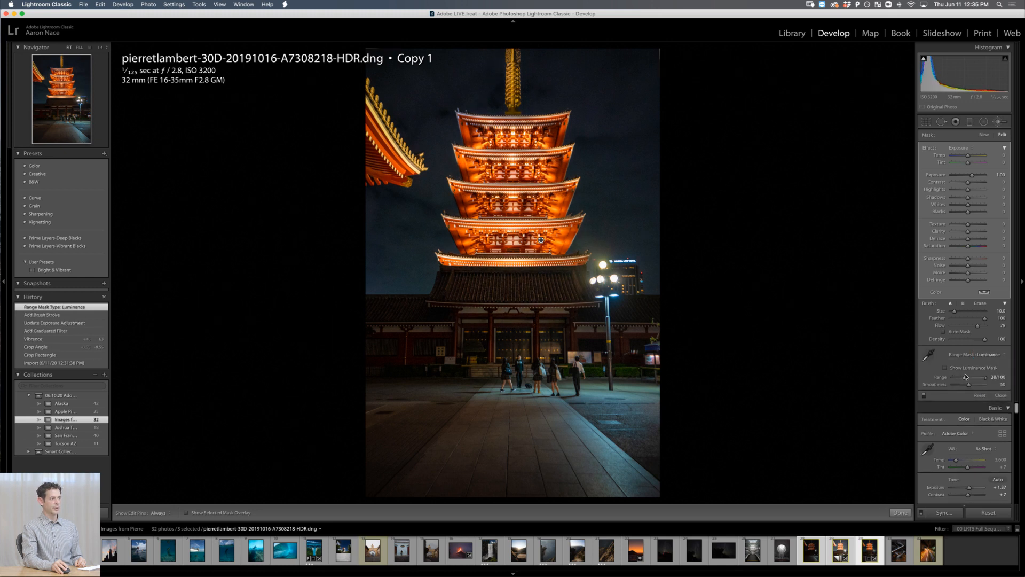
Step: Set the pagoda brush adjustment to Exposure 0.62, Saturation 47 and Clarity 30
{"action": "left_click_drag", "start_coordinate": [971, 175], "coordinate": [970, 176]}
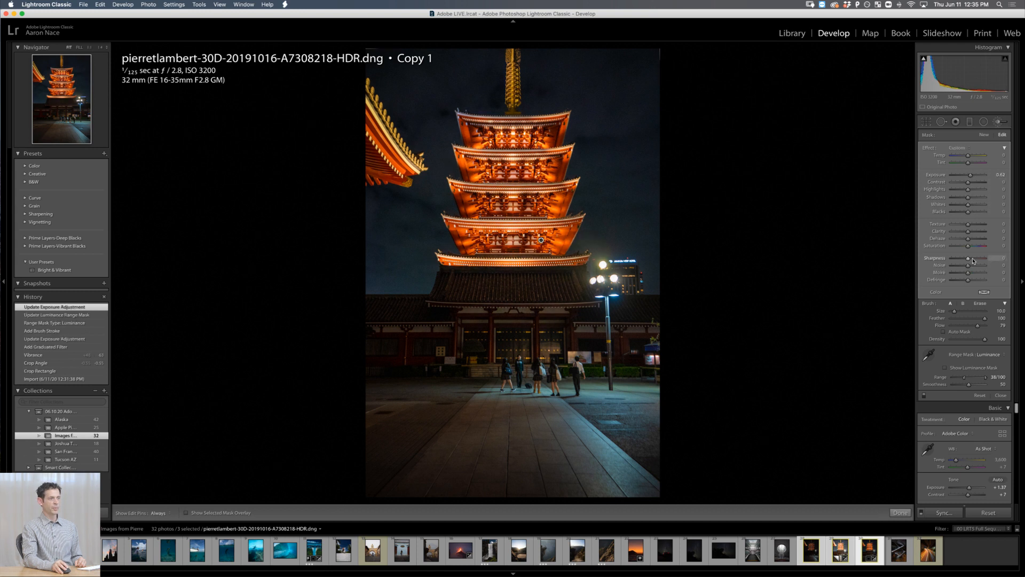
{"action": "left_click_drag", "start_coordinate": [967, 246], "coordinate": [972, 246]}
{"action": "left_click_drag", "start_coordinate": [968, 232], "coordinate": [973, 234]}
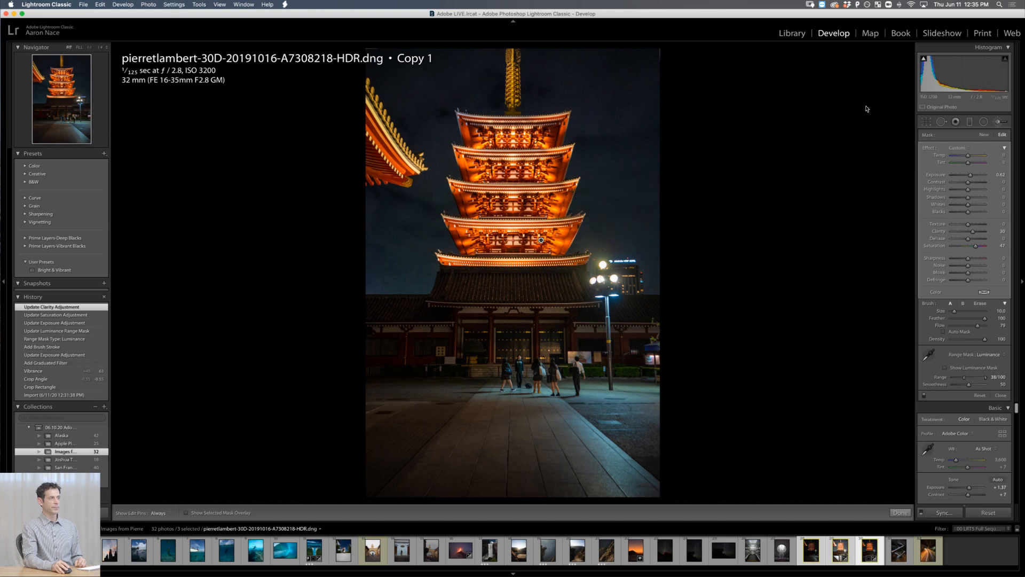
Step: Finish the brush adjustment and cool the pagoda photo by setting its white balance temperature to 3,298
{"action": "left_click", "coordinate": [1000, 122]}
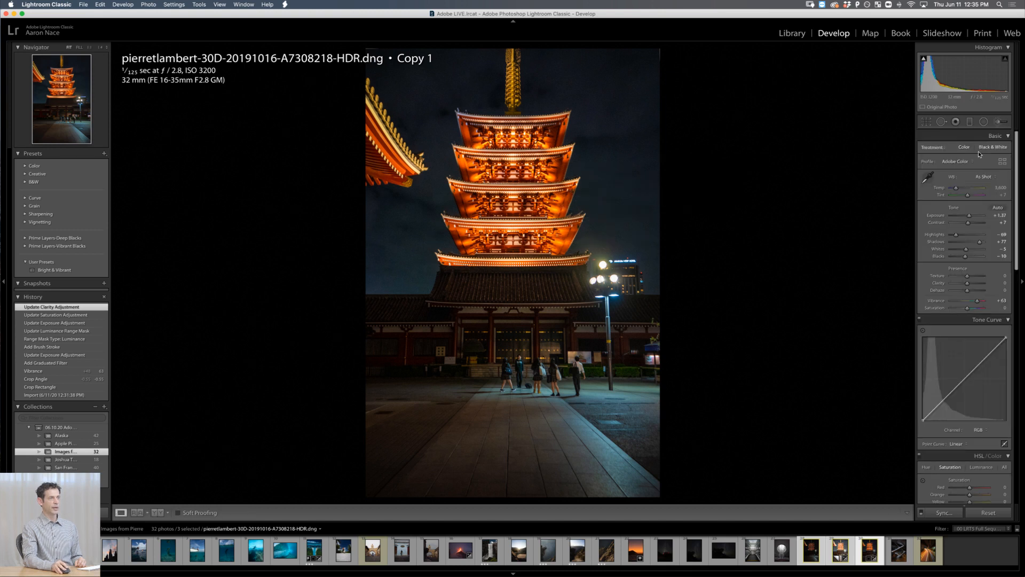
{"action": "left_click_drag", "start_coordinate": [958, 187], "coordinate": [957, 187]}
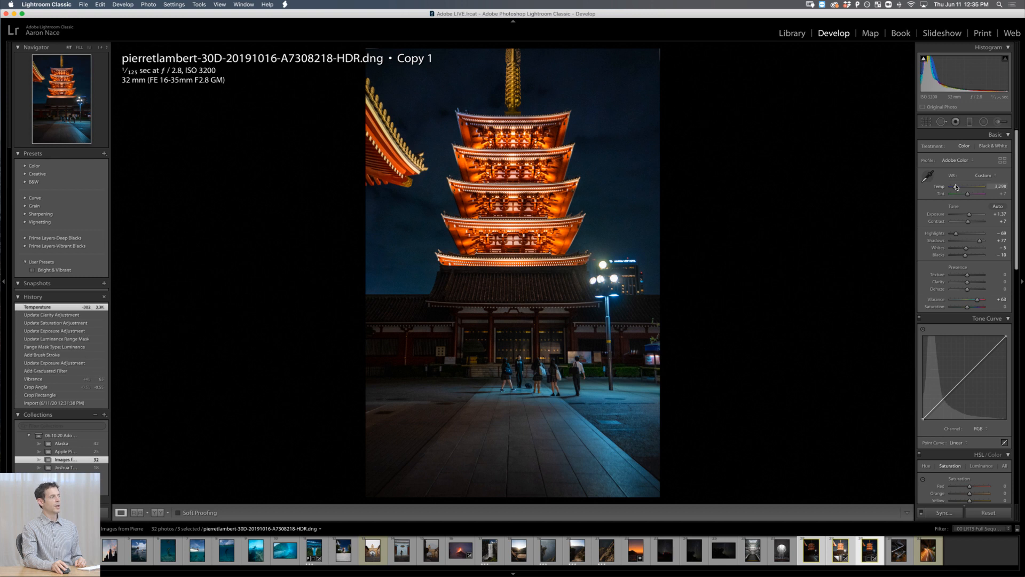
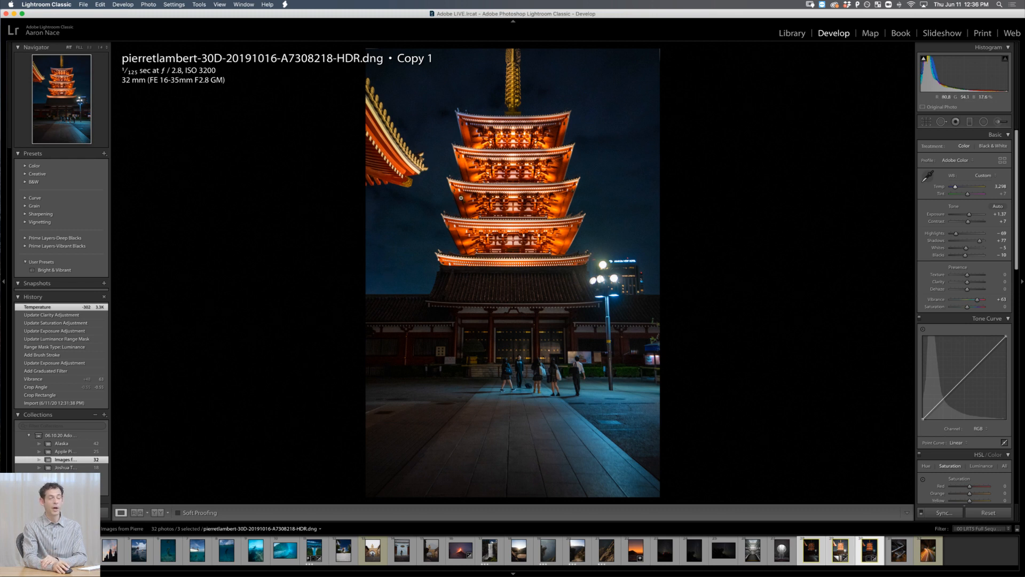
Step: Open the pagoda photo for editing in Adobe Photoshop 2020 and switch to full-screen view
{"action": "right_click", "coordinate": [532, 176]}
{"action": "mouse_move", "coordinate": [622, 243]}
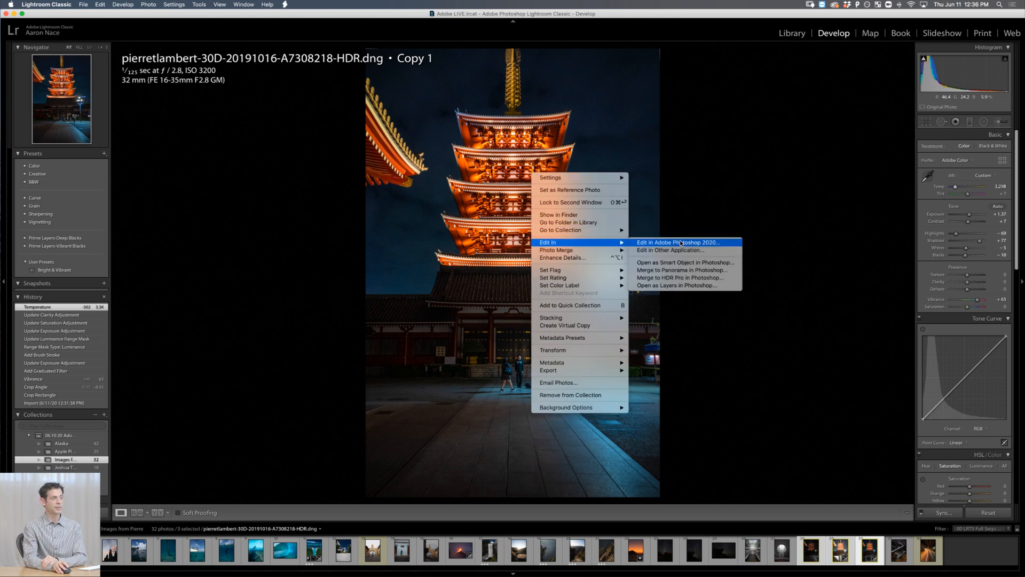
{"action": "left_click", "coordinate": [681, 243]}
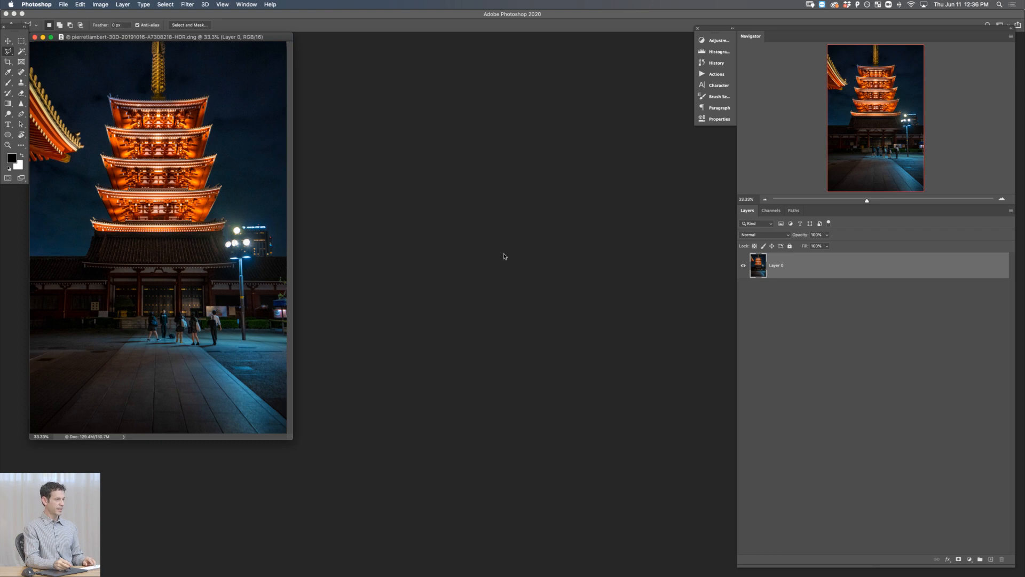
{"action": "key", "text": "f"}
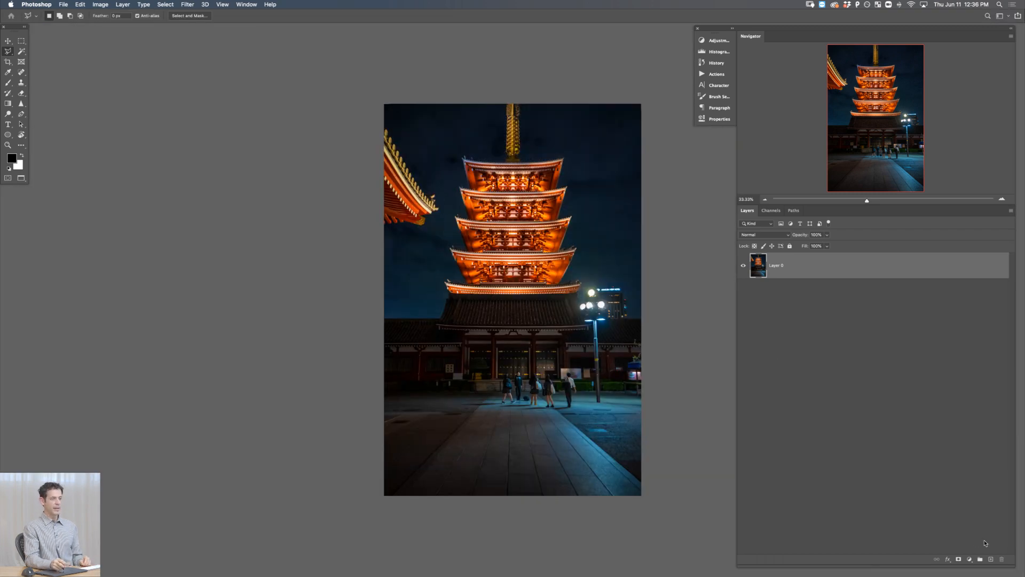
Step: Add a new layer and outline the partial roof at the photo's left edge with the Polygonal Lasso
{"action": "left_click", "coordinate": [992, 559]}
{"action": "left_click_drag", "start_coordinate": [436, 208], "coordinate": [400, 375]}
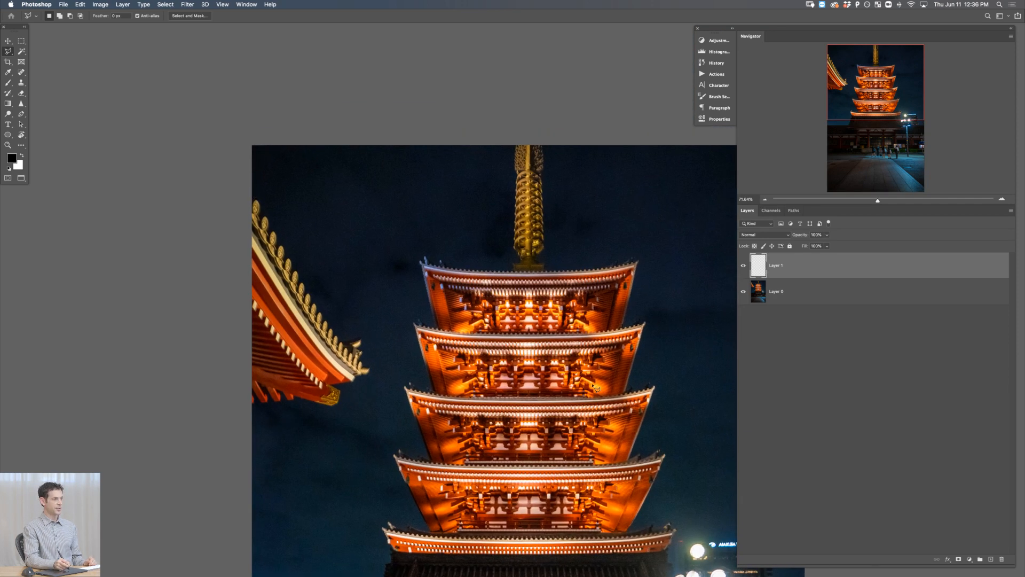
{"action": "left_click", "coordinate": [252, 185]}
{"action": "left_click", "coordinate": [312, 262]}
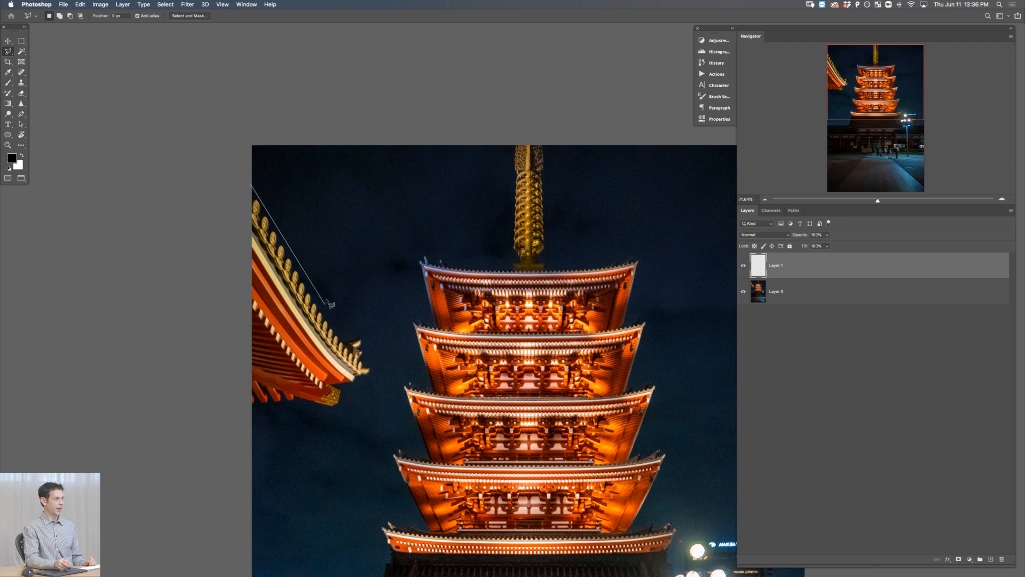
{"action": "left_click", "coordinate": [350, 333]}
{"action": "left_click", "coordinate": [368, 338]}
{"action": "left_click", "coordinate": [378, 381]}
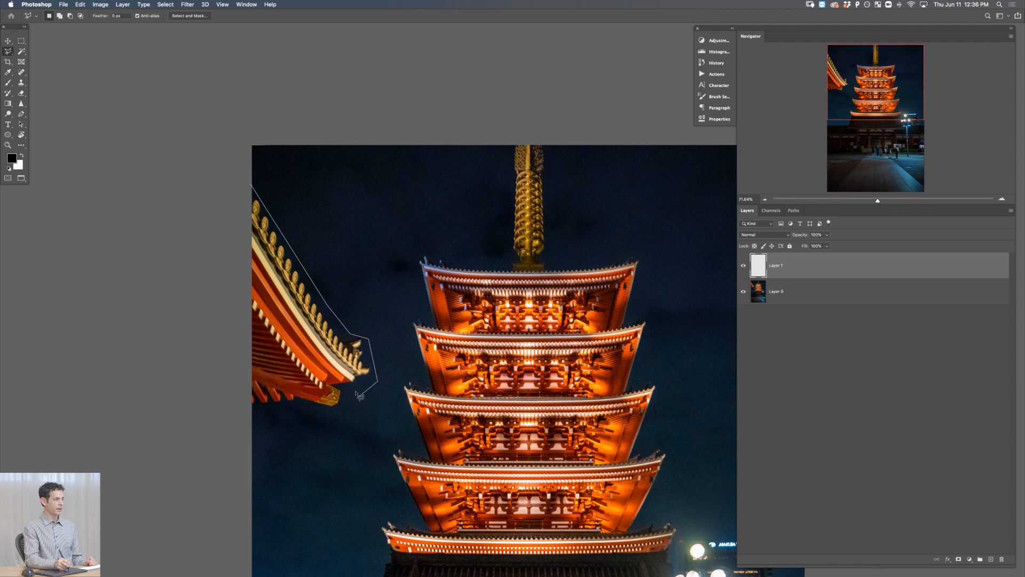
{"action": "left_click", "coordinate": [350, 396]}
{"action": "left_click", "coordinate": [346, 419]}
{"action": "left_click", "coordinate": [303, 410]}
{"action": "left_click", "coordinate": [245, 424]}
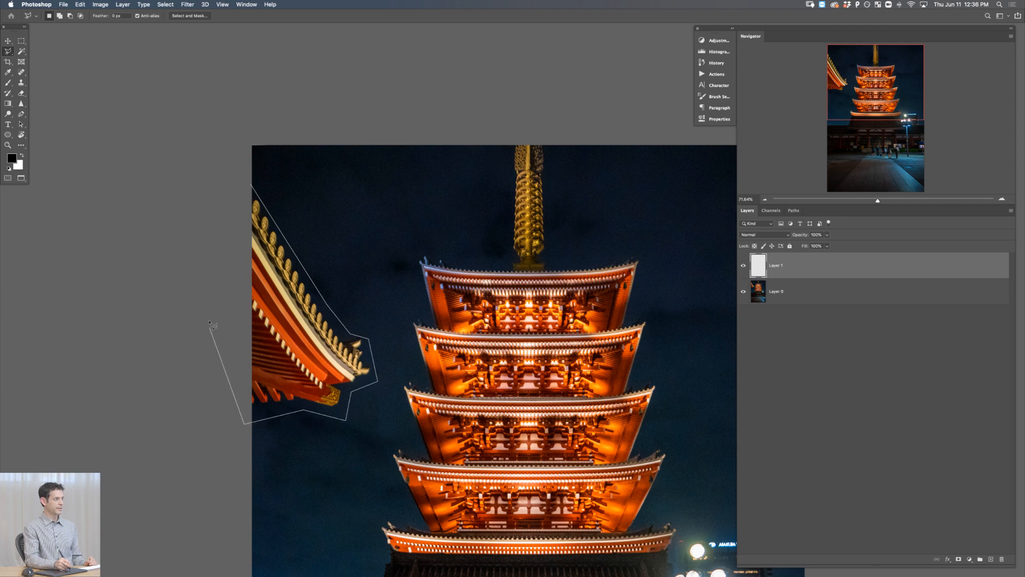
{"action": "scroll", "coordinate": [419, 355], "scroll_direction": "down", "scroll_amount": 3}
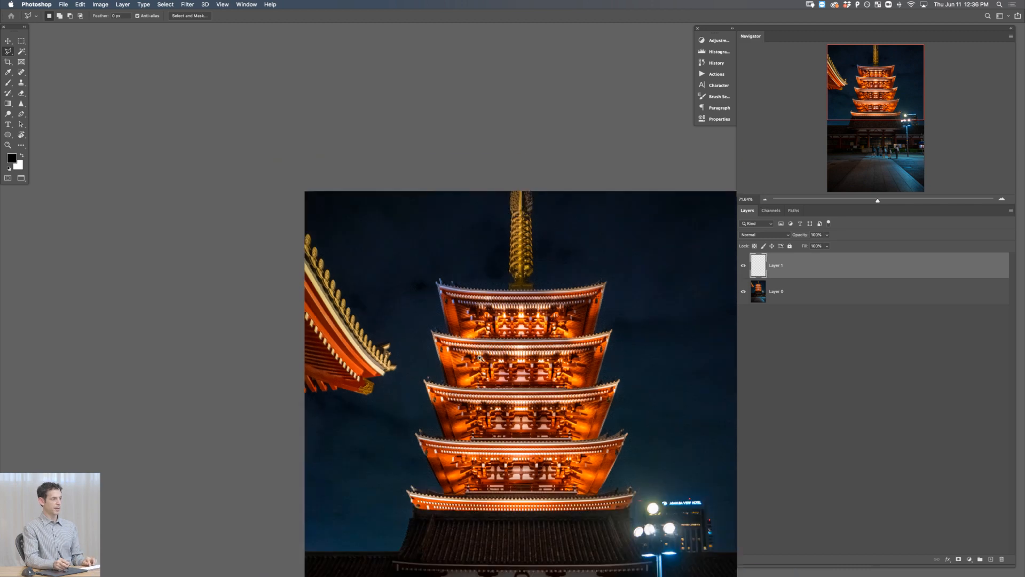
{"action": "left_click_drag", "start_coordinate": [418, 354], "coordinate": [330, 252]}
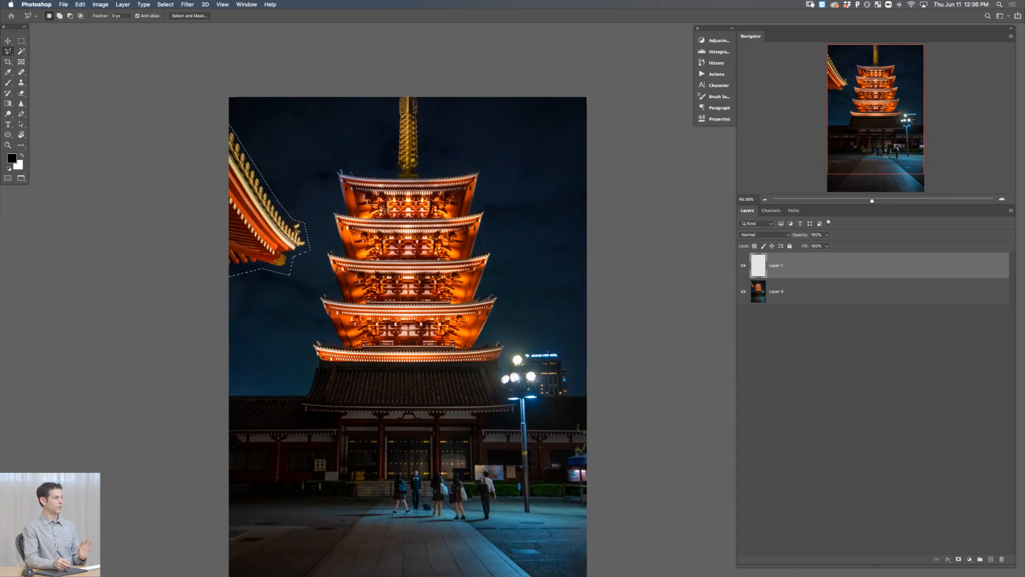
Step: Replace the selected roof using Content-Aware Fill output to a new layer, deselect, and compare the image with and without the fill
{"action": "left_click", "coordinate": [80, 5]}
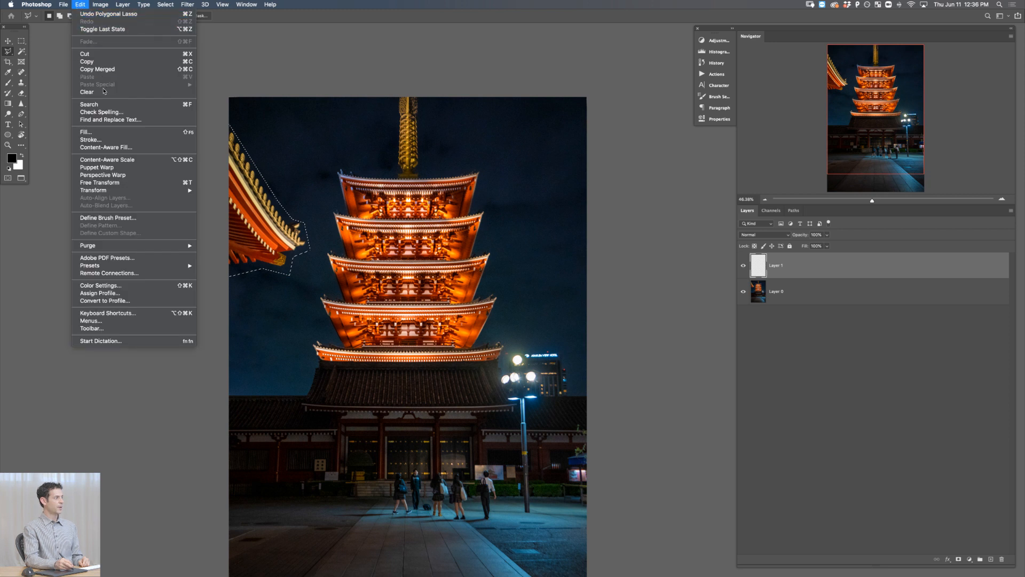
{"action": "left_click", "coordinate": [116, 148]}
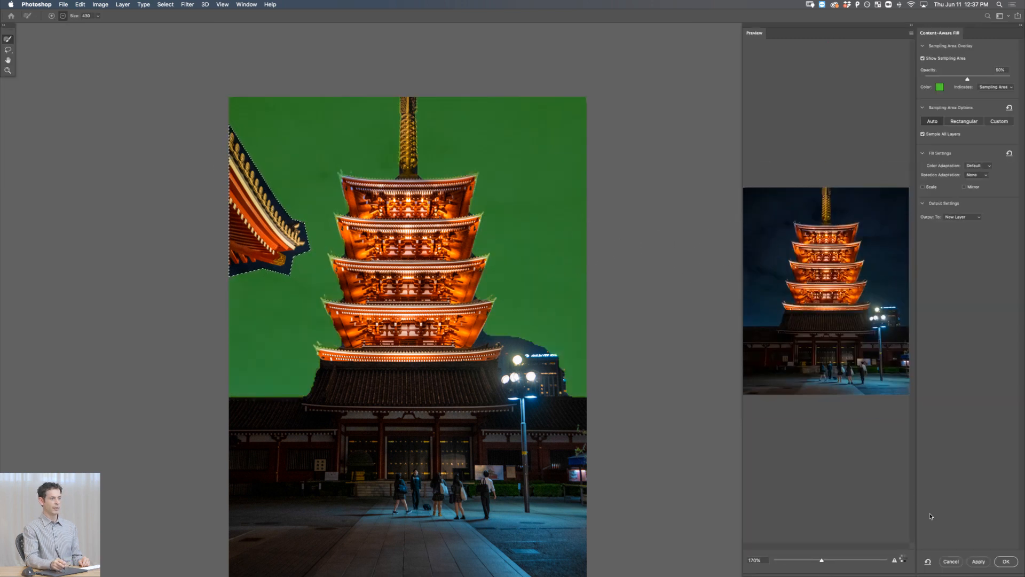
{"action": "left_click", "coordinate": [1004, 561]}
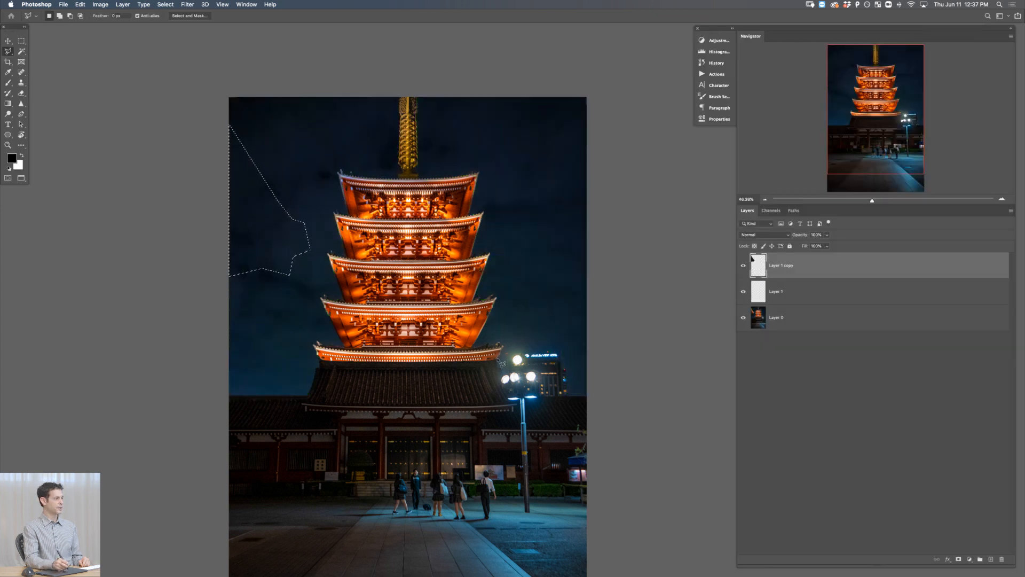
{"action": "key", "text": "super+d"}
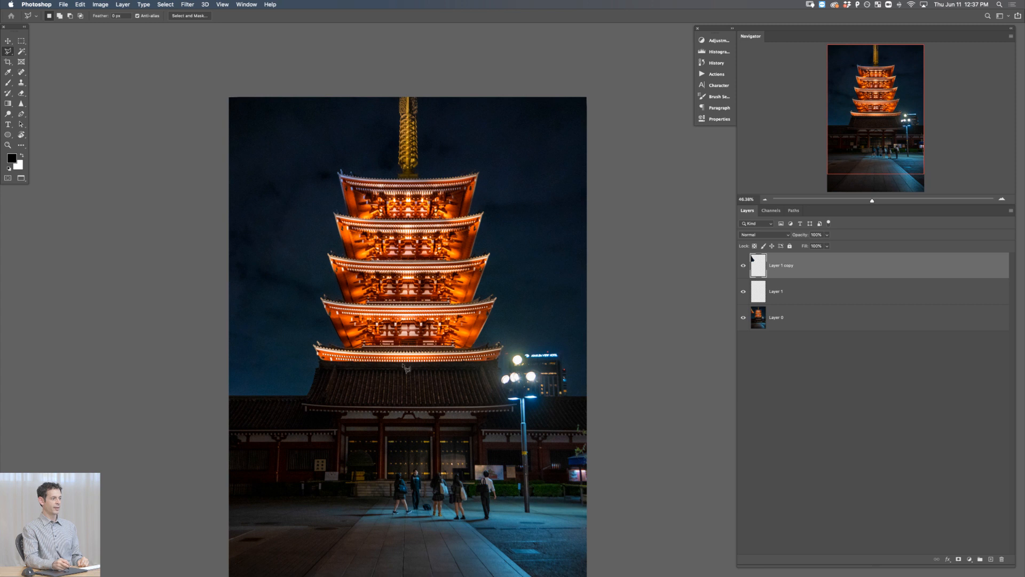
{"action": "left_click", "coordinate": [741, 266]}
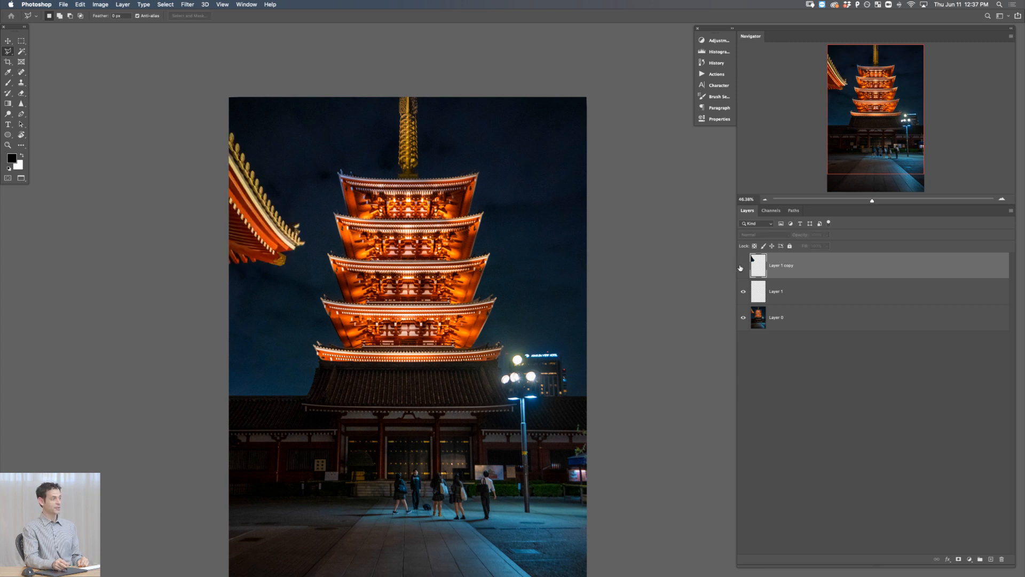
{"action": "left_click", "coordinate": [742, 267]}
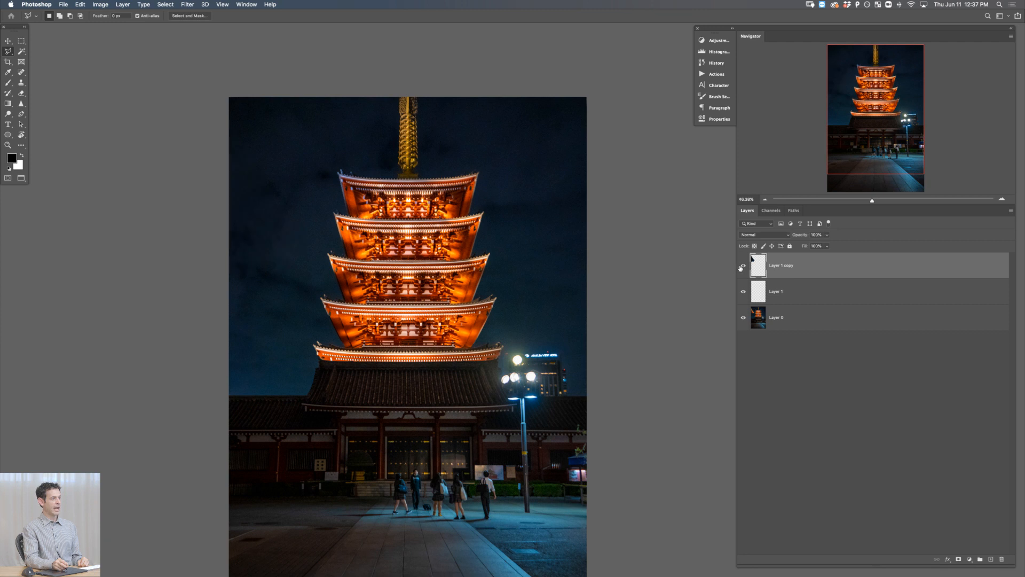
{"action": "left_click", "coordinate": [742, 267]}
{"action": "left_click", "coordinate": [740, 266]}
Step: Add a new layer and outline the Asakusa View Hotel building with the Polygonal Lasso, leaving the street lamps out of the selection
{"action": "left_click_drag", "start_coordinate": [388, 436], "coordinate": [370, 378]}
{"action": "left_click_drag", "start_coordinate": [420, 446], "coordinate": [481, 417]}
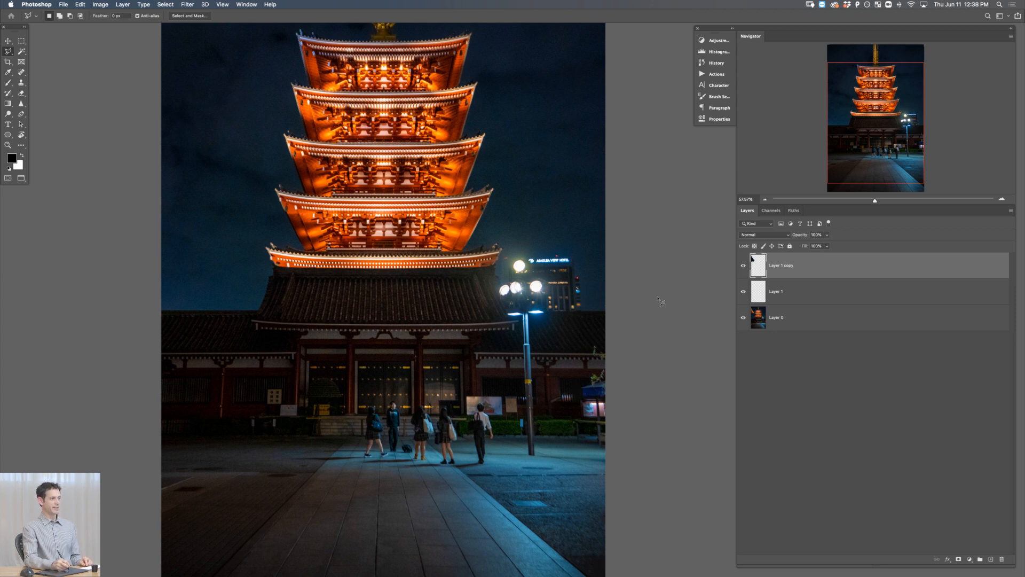
{"action": "key", "text": "super+alt+shift+n"}
{"action": "left_click_drag", "start_coordinate": [561, 275], "coordinate": [646, 273]}
{"action": "left_click", "coordinate": [444, 200]}
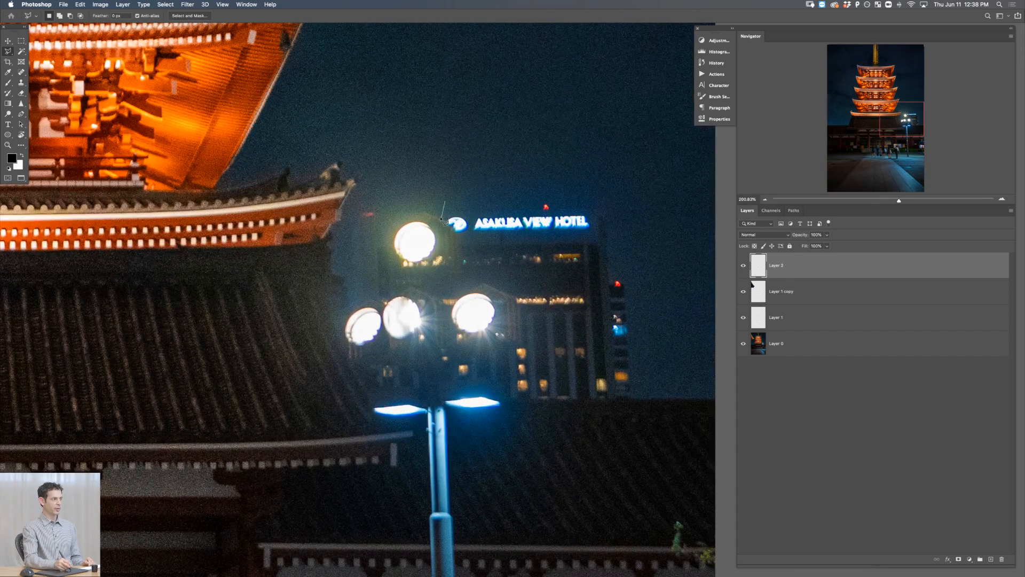
{"action": "left_click", "coordinate": [455, 233]}
{"action": "left_click", "coordinate": [457, 293]}
{"action": "left_click", "coordinate": [498, 294]}
{"action": "left_click", "coordinate": [506, 323]}
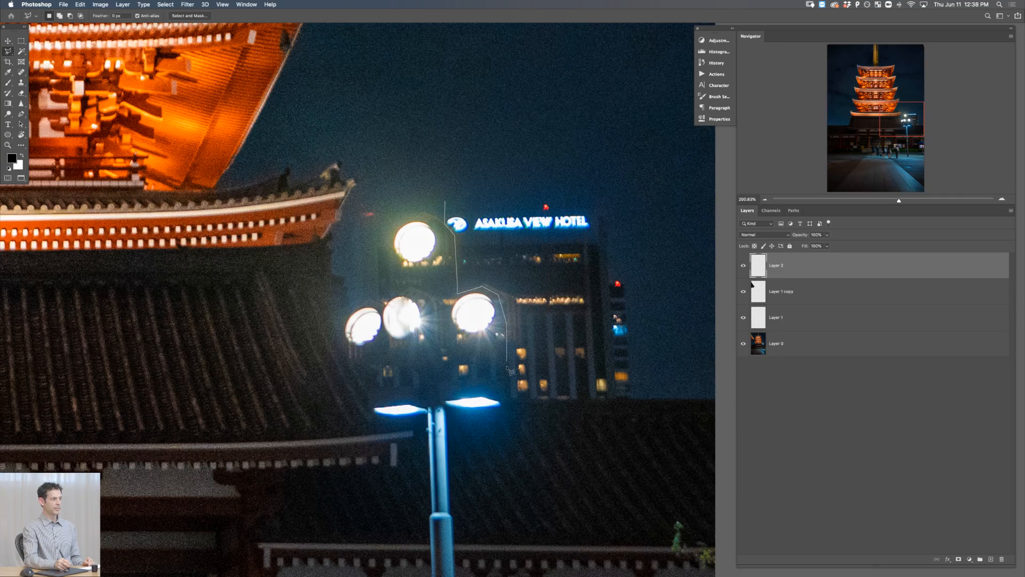
{"action": "left_click", "coordinate": [507, 399]}
{"action": "left_click", "coordinate": [671, 401]}
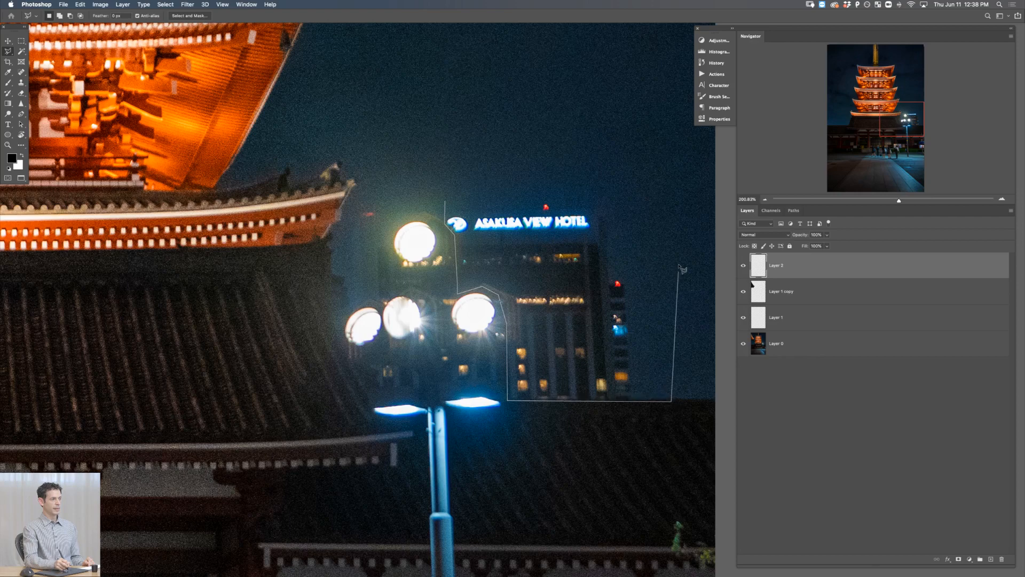
{"action": "left_click", "coordinate": [679, 268]}
{"action": "left_click", "coordinate": [636, 178]}
{"action": "left_click", "coordinate": [512, 181]}
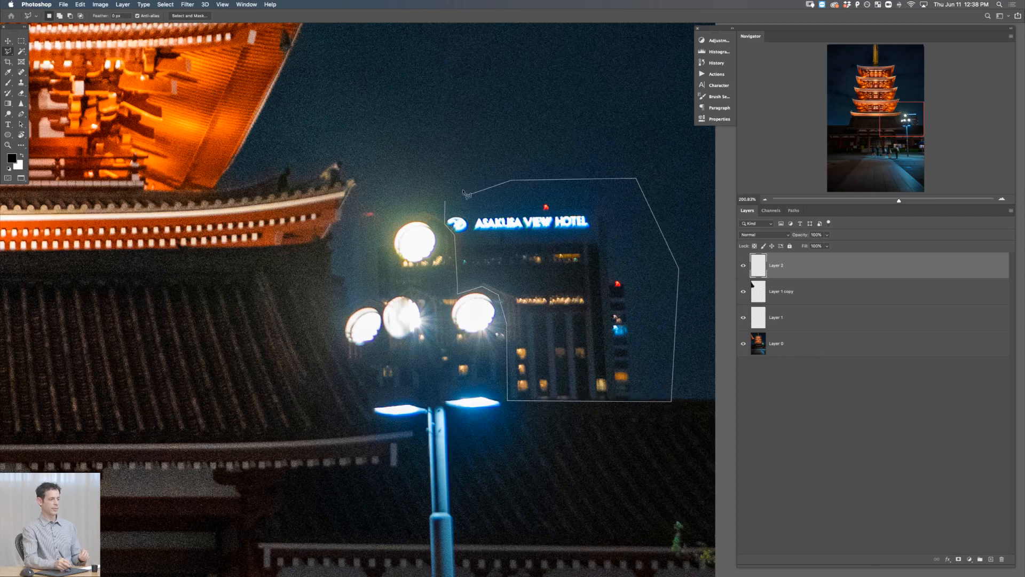
{"action": "double_click", "coordinate": [463, 191]}
Step: Replace the selected hotel using Content-Aware Fill output to a new layer, deselect, and check the fill by toggling its visibility
{"action": "scroll", "coordinate": [534, 290], "scroll_direction": "down", "scroll_amount": 5}
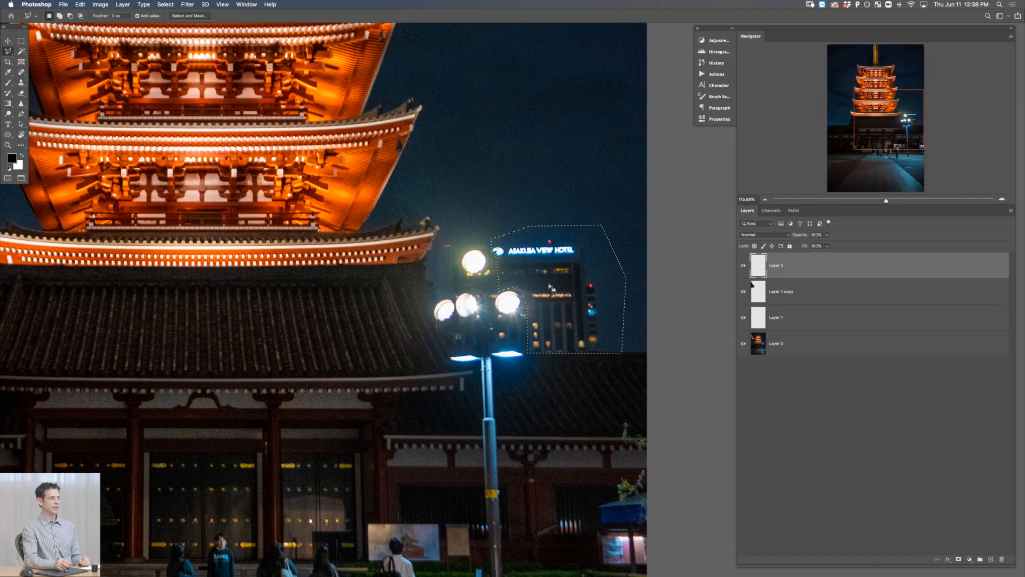
{"action": "scroll", "coordinate": [551, 287], "scroll_direction": "down", "scroll_amount": 4}
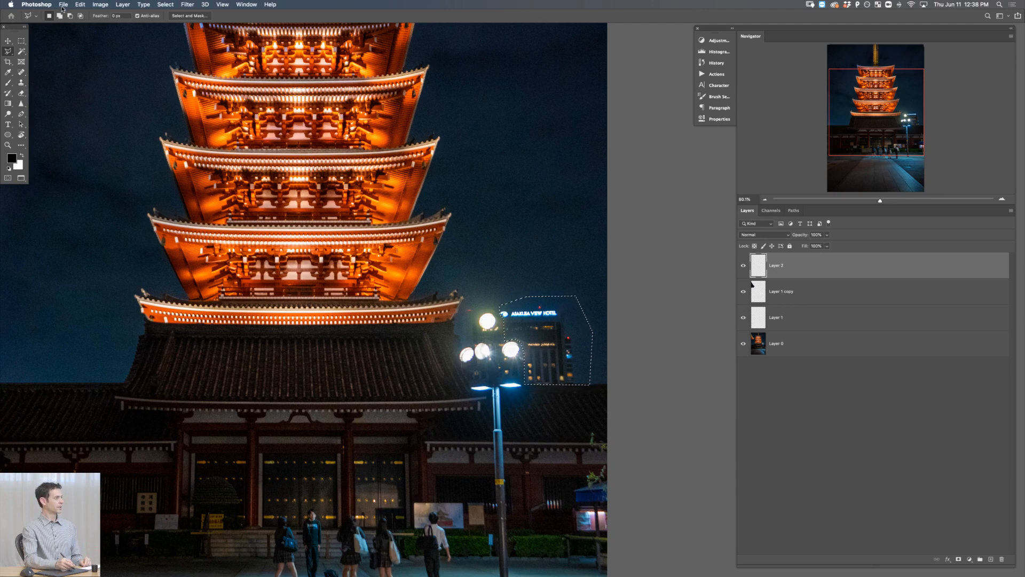
{"action": "left_click", "coordinate": [81, 4]}
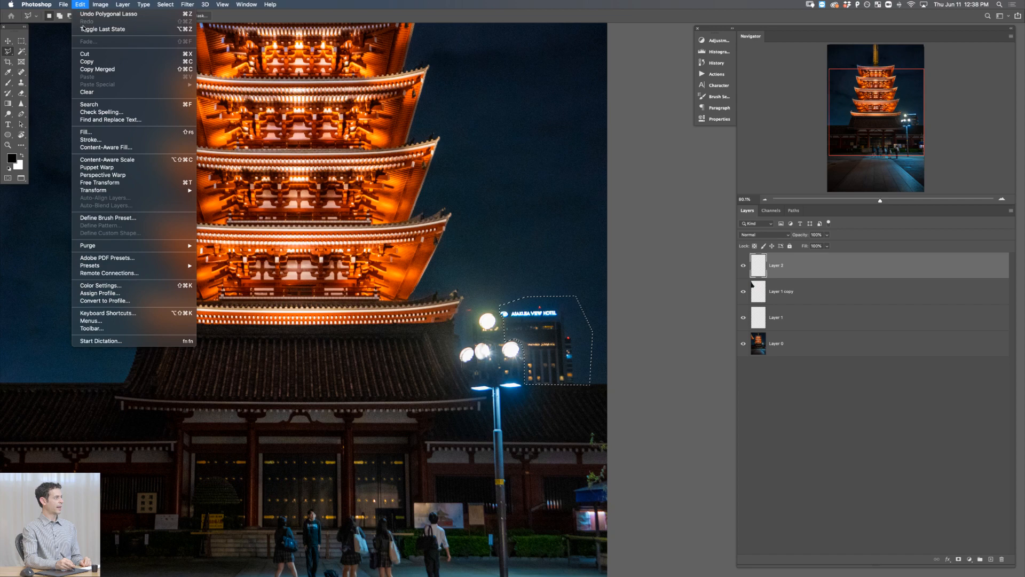
{"action": "left_click", "coordinate": [106, 147]}
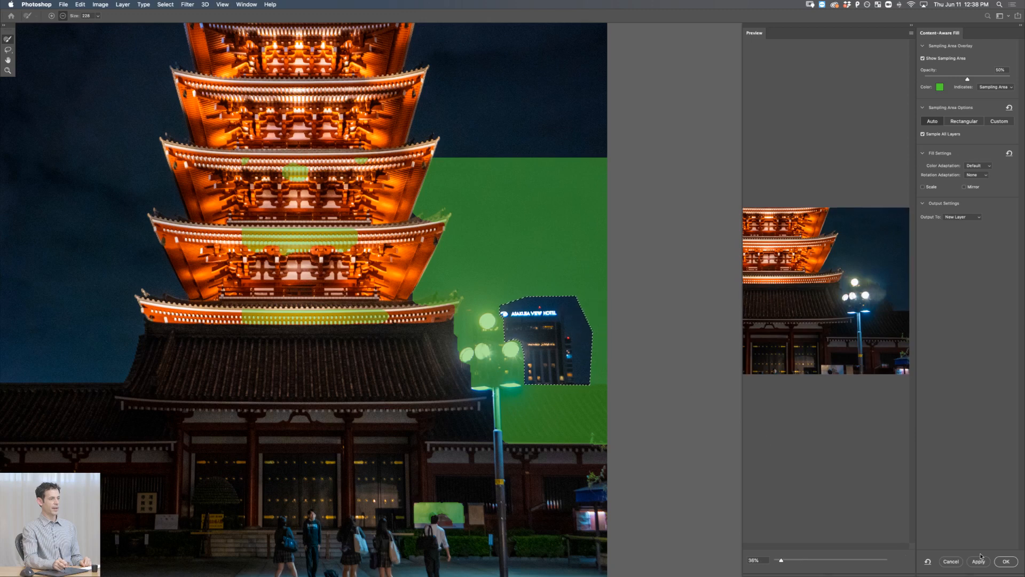
{"action": "left_click", "coordinate": [1006, 561]}
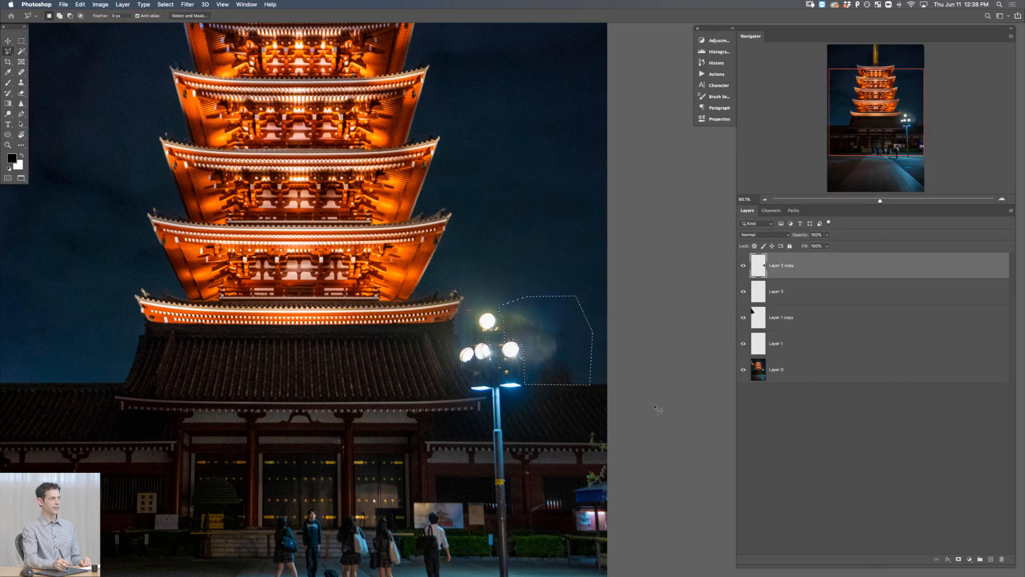
{"action": "key", "text": "super+d"}
{"action": "left_click", "coordinate": [744, 265]}
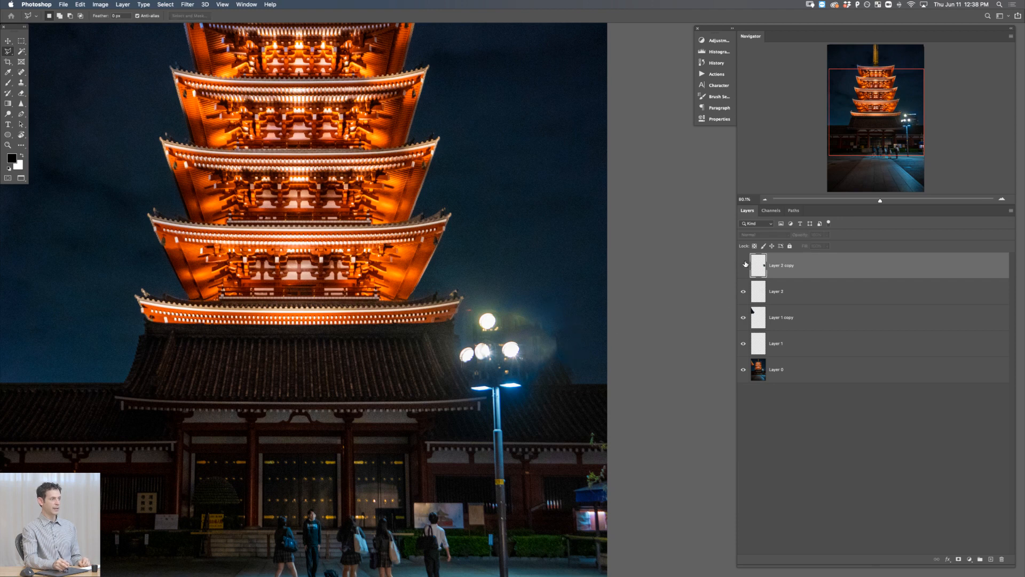
{"action": "left_click", "coordinate": [744, 265]}
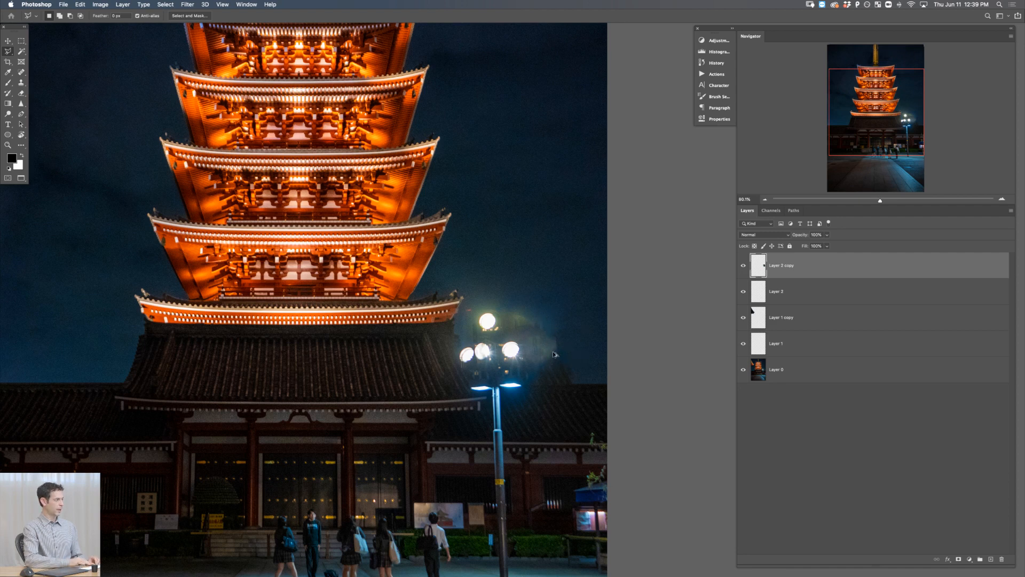
Step: Add a new layer and cover the smudges beside the street lamps with clean sky using the Clone Stamp at 20% flow
{"action": "key", "text": "alt+shift+super+n"}
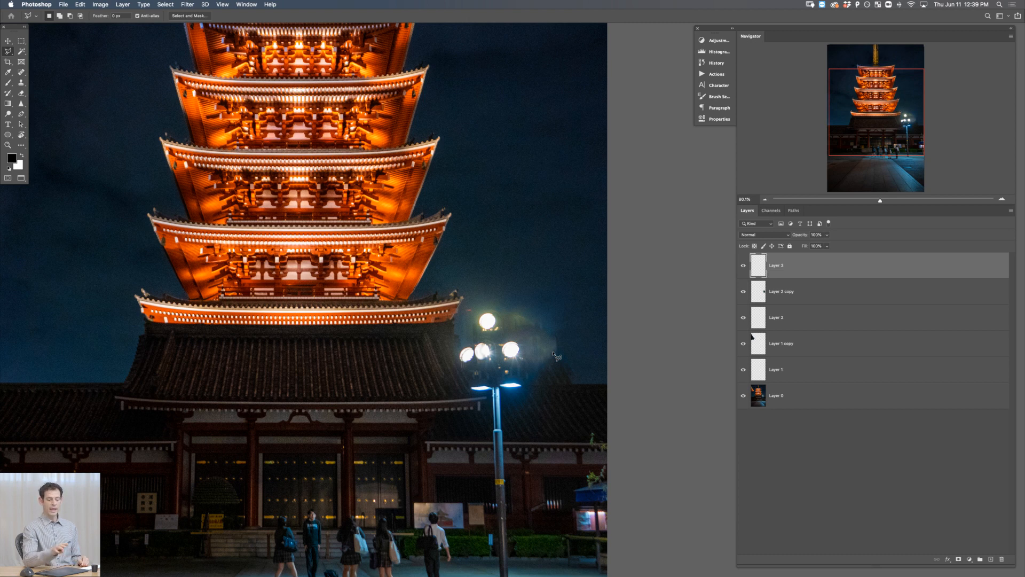
{"action": "mouse_move", "coordinate": [556, 576]}
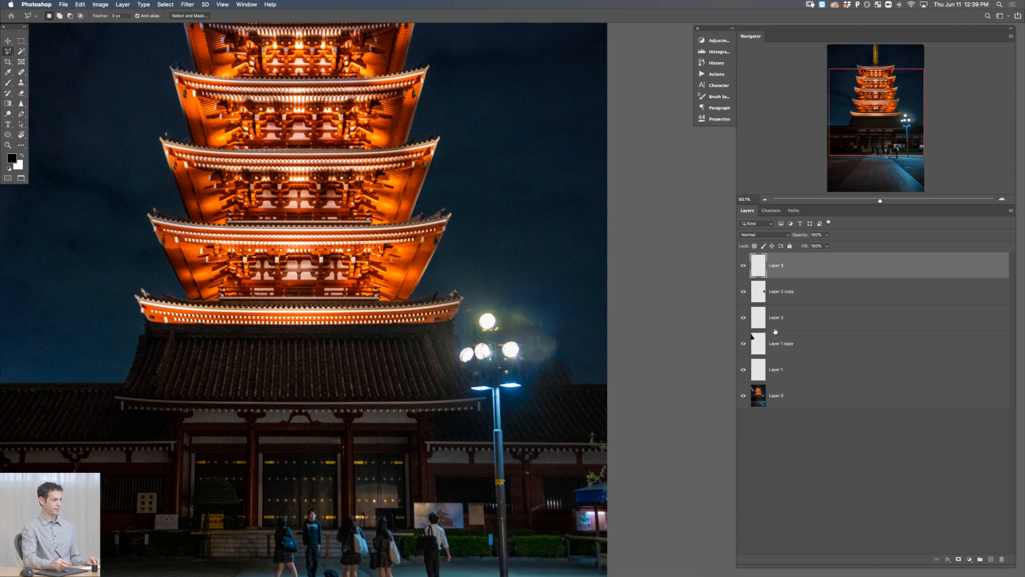
{"action": "key", "text": "super+alt+shift+n"}
{"action": "key", "text": "s"}
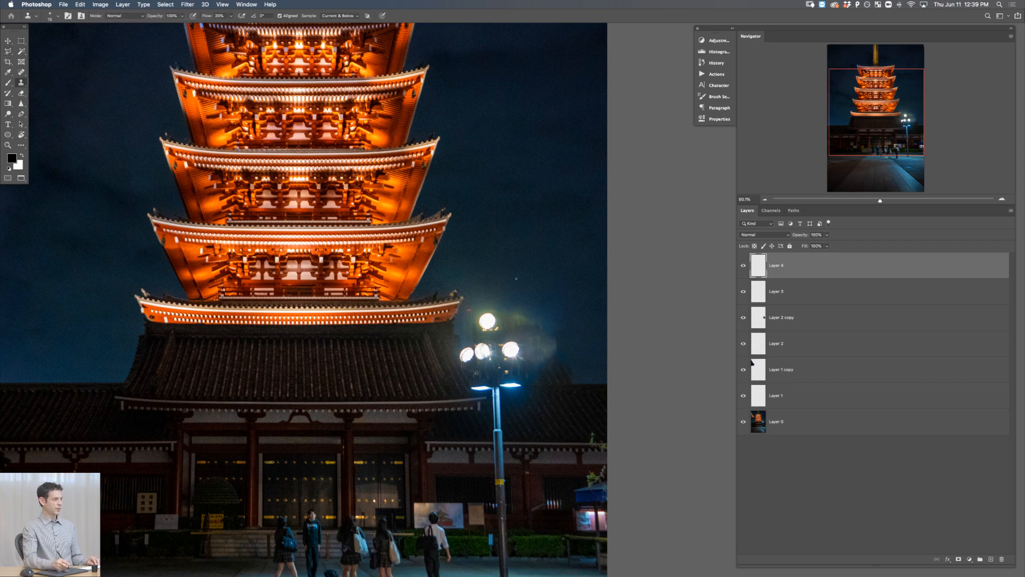
{"action": "right_click", "coordinate": [520, 269]}
{"action": "left_click", "coordinate": [552, 233]}
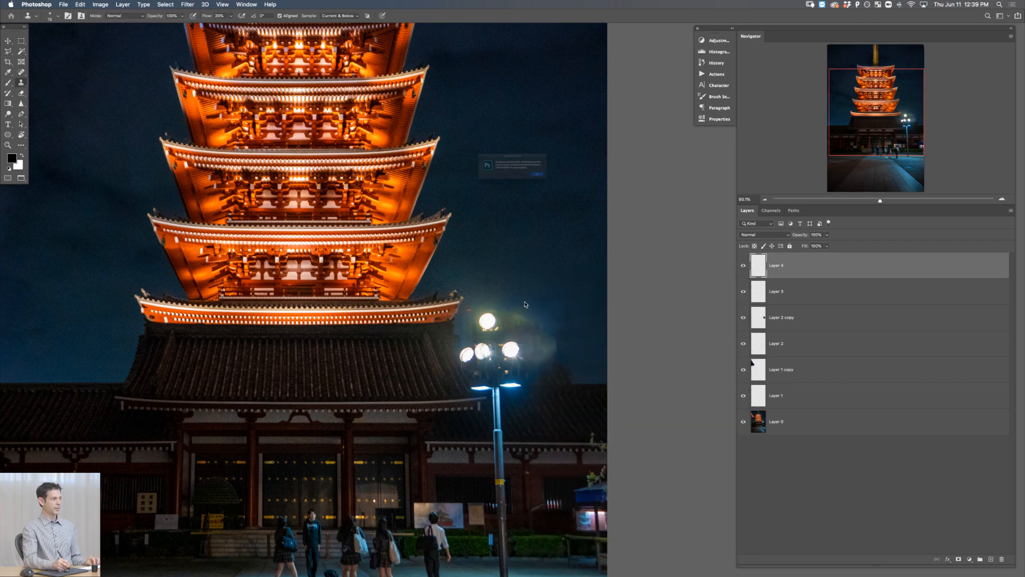
{"action": "key", "text": "Return"}
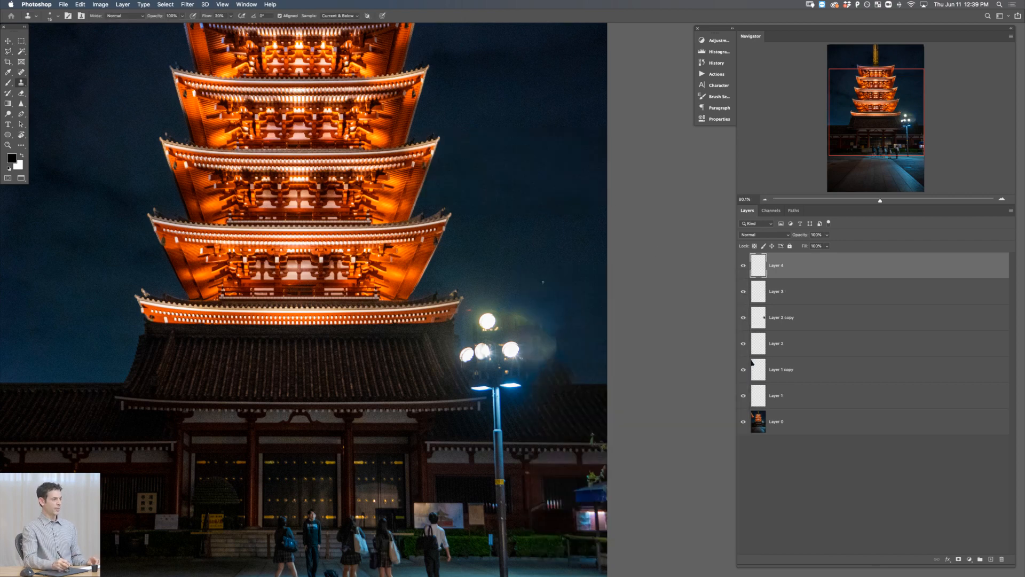
{"action": "key", "text": "x"}
{"action": "left_click_drag", "start_coordinate": [559, 286], "coordinate": [567, 245]}
{"action": "left_click_drag", "start_coordinate": [547, 295], "coordinate": [560, 281]}
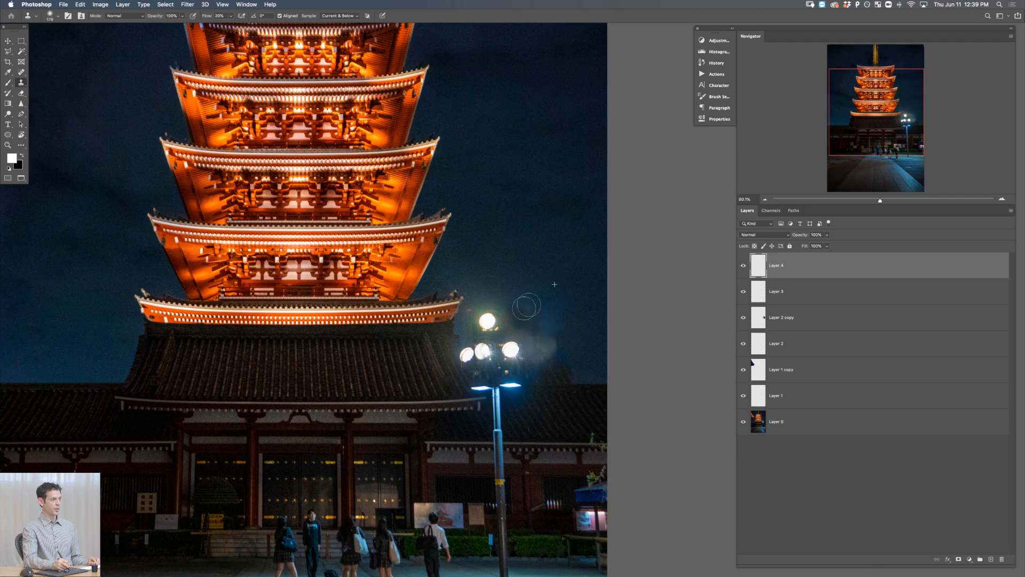
{"action": "mouse_move", "coordinate": [540, 338]}
{"action": "left_mouse_down"}
{"action": "mouse_move", "coordinate": [541, 370]}
{"action": "mouse_move", "coordinate": [533, 337]}
{"action": "mouse_move", "coordinate": [539, 377]}
{"action": "mouse_move", "coordinate": [558, 329]}
{"action": "mouse_move", "coordinate": [537, 308]}
{"action": "mouse_move", "coordinate": [522, 331]}
{"action": "mouse_move", "coordinate": [513, 288]}
{"action": "mouse_move", "coordinate": [518, 318]}
{"action": "mouse_move", "coordinate": [520, 282]}
{"action": "mouse_move", "coordinate": [538, 308]}
{"action": "mouse_move", "coordinate": [559, 287]}
{"action": "mouse_move", "coordinate": [538, 262]}
{"action": "mouse_move", "coordinate": [523, 273]}
{"action": "mouse_move", "coordinate": [556, 294]}
{"action": "mouse_move", "coordinate": [550, 330]}
{"action": "mouse_move", "coordinate": [562, 346]}
{"action": "mouse_move", "coordinate": [552, 377]}
{"action": "mouse_move", "coordinate": [568, 377]}
{"action": "mouse_move", "coordinate": [564, 369]}
{"action": "mouse_move", "coordinate": [562, 392]}
{"action": "mouse_move", "coordinate": [593, 385]}
{"action": "left_mouse_up"}
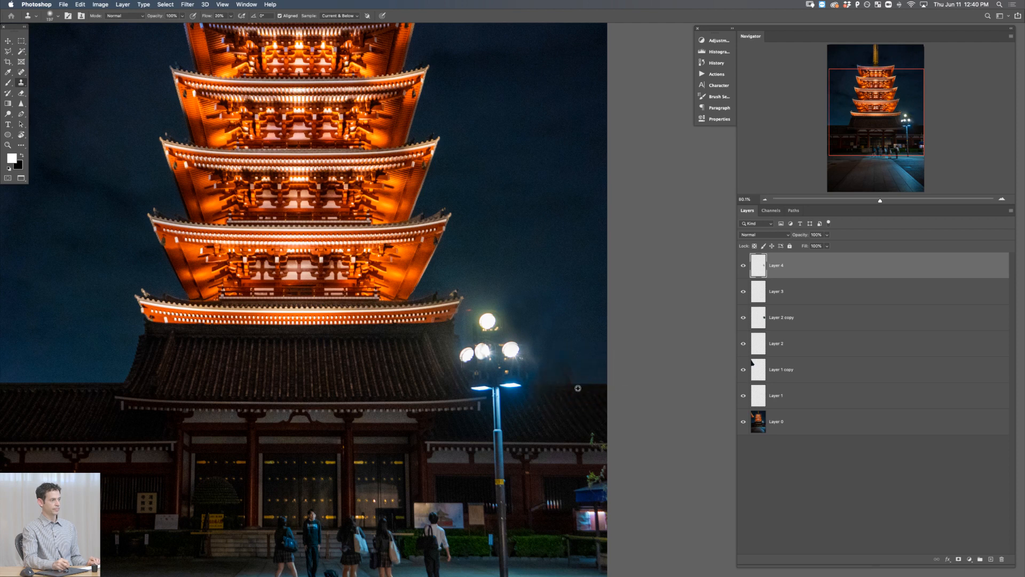
Step: Raise the Clone Stamp flow to 60% and clone away the remaining residue along the roofline and sky beside the lamps
{"action": "key", "text": "shift+6"}
{"action": "mouse_move", "coordinate": [563, 378]}
{"action": "left_mouse_down"}
{"action": "mouse_move", "coordinate": [545, 370]}
{"action": "mouse_move", "coordinate": [563, 363]}
{"action": "mouse_move", "coordinate": [566, 381]}
{"action": "left_mouse_up"}
{"action": "mouse_move", "coordinate": [543, 384]}
{"action": "left_mouse_down"}
{"action": "mouse_move", "coordinate": [541, 373]}
{"action": "mouse_move", "coordinate": [568, 366]}
{"action": "left_mouse_up"}
{"action": "left_click_drag", "start_coordinate": [529, 292], "coordinate": [541, 291]}
Step: Add a new layer and softly paint a glow sampled from the nearby sky around the lamps with the Brush at 10% flow
{"action": "key", "text": "b"}
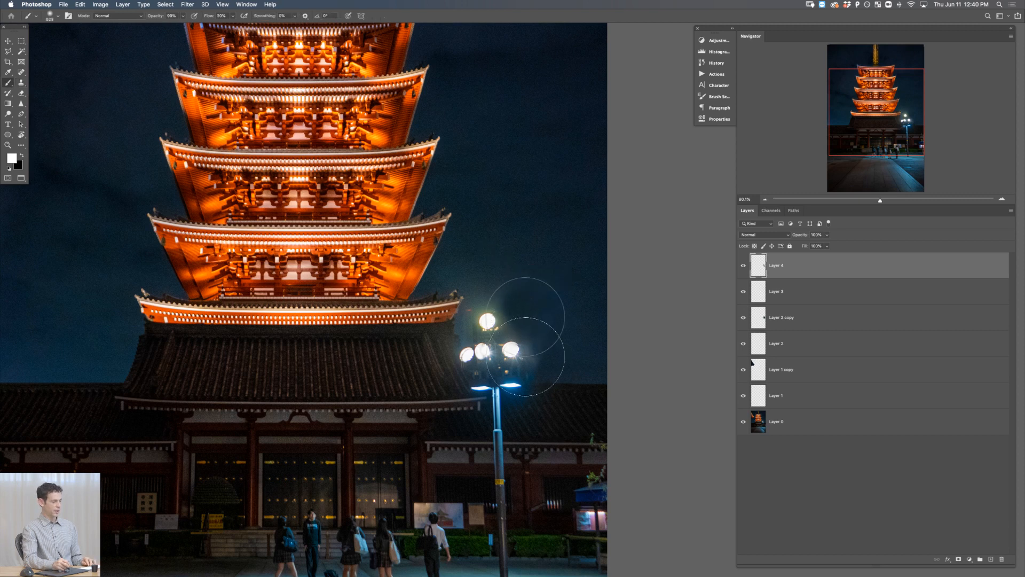
{"action": "key", "text": "alt+shift+super+n"}
{"action": "key", "text": "shift+1"}
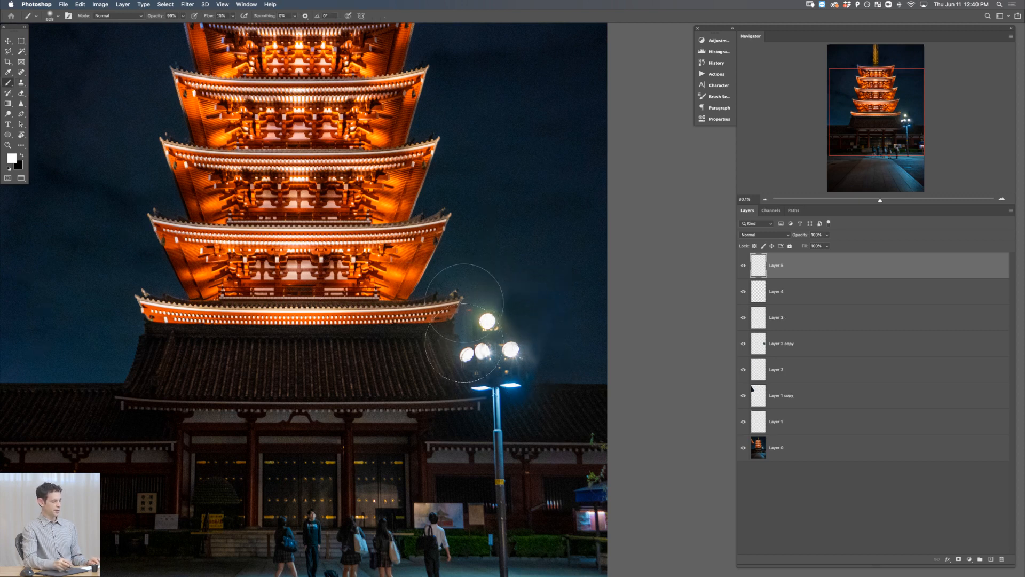
{"action": "left_click", "coordinate": [500, 300], "text": "alt"}
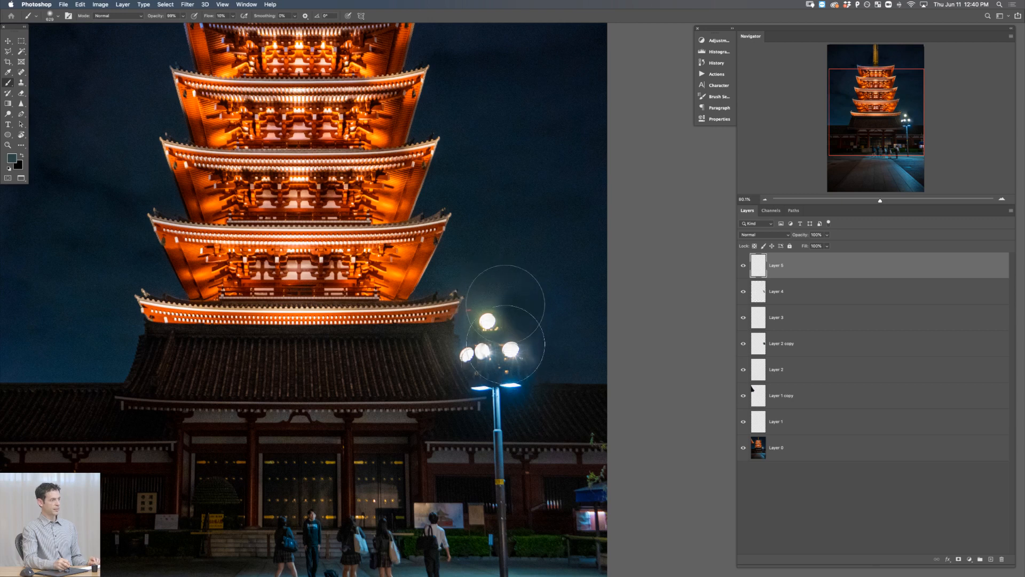
{"action": "left_click_drag", "start_coordinate": [505, 324], "coordinate": [523, 326]}
{"action": "mouse_move", "coordinate": [522, 316]}
{"action": "left_mouse_down"}
{"action": "mouse_move", "coordinate": [470, 311]}
{"action": "mouse_move", "coordinate": [504, 316]}
{"action": "left_mouse_up"}
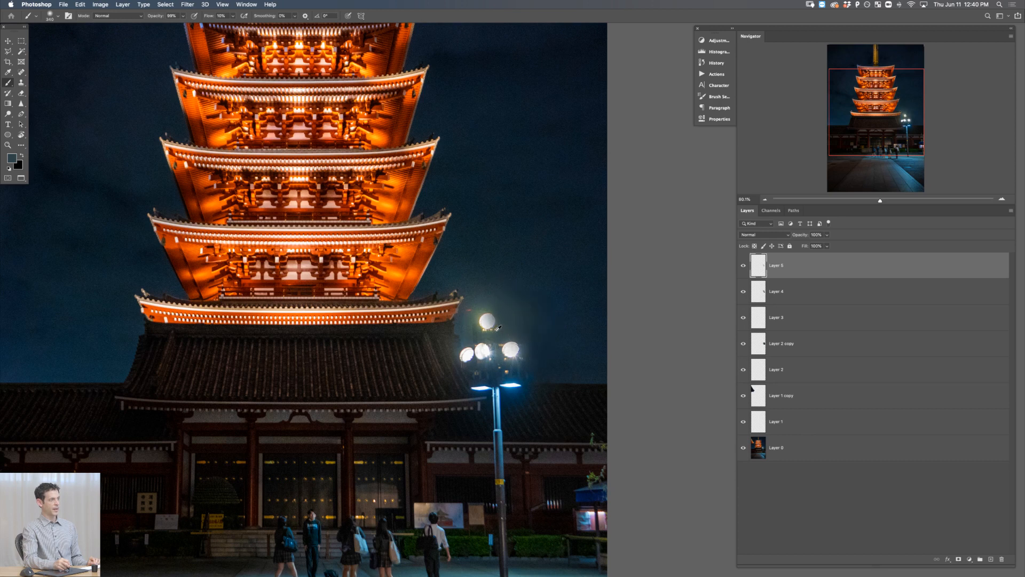
Step: Change the glow layer's blend mode to Lighten and paint more glow around the lamps with colours sampled from the lamp area and sky
{"action": "left_click", "coordinate": [747, 236]}
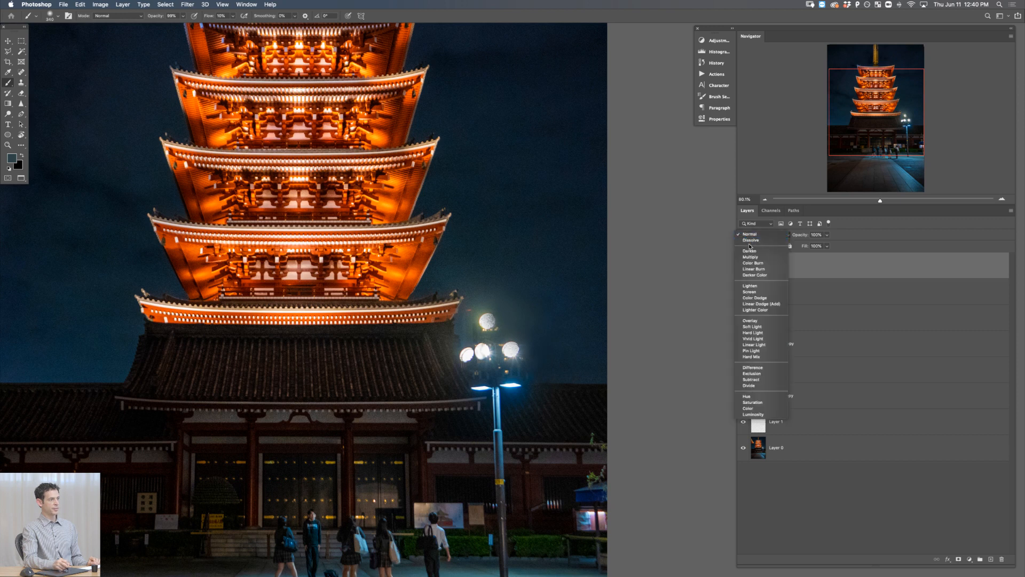
{"action": "left_click", "coordinate": [750, 285]}
{"action": "left_click", "coordinate": [491, 317], "text": "alt"}
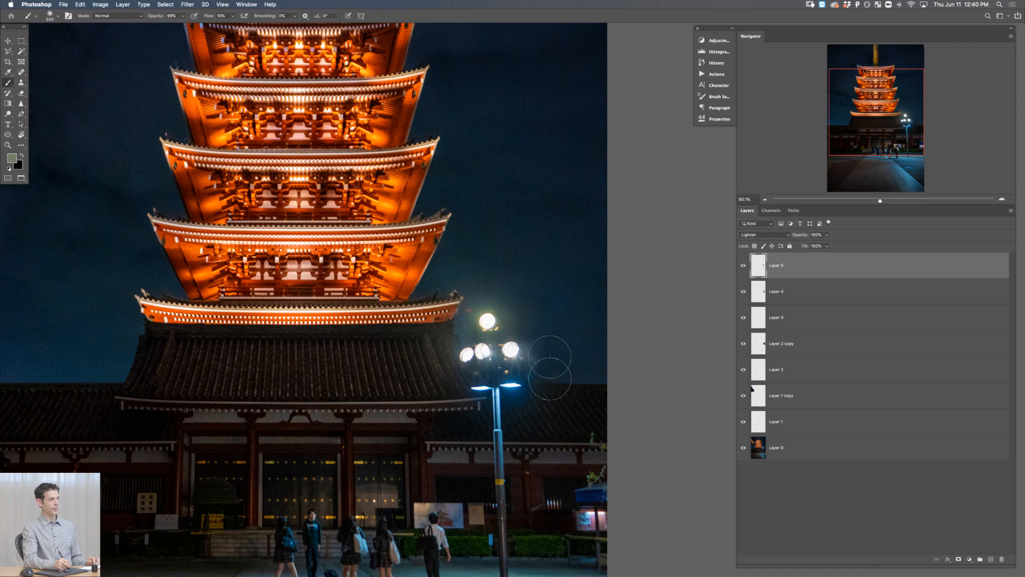
{"action": "left_click", "coordinate": [566, 295], "text": "alt"}
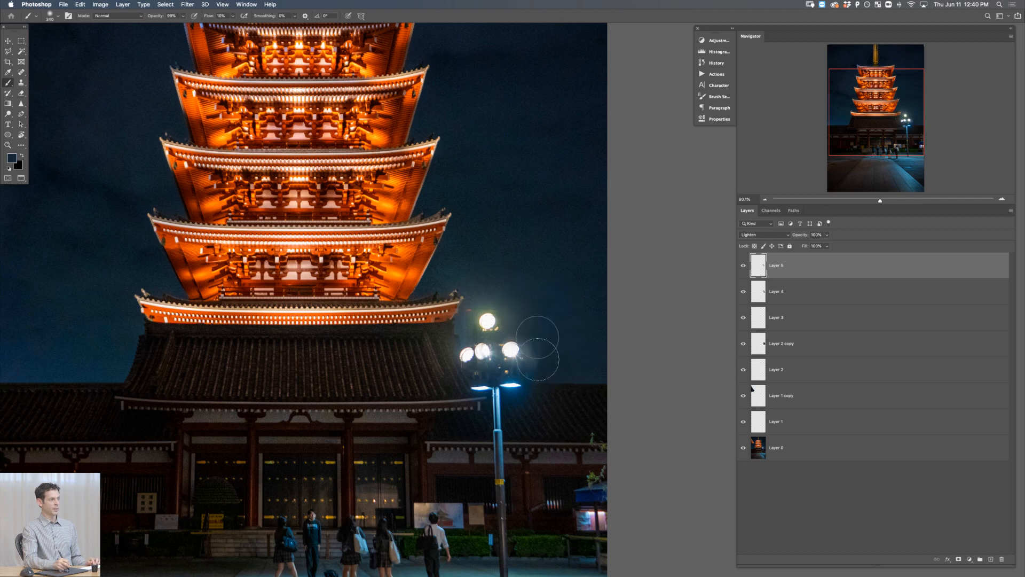
{"action": "key", "text": "super+0"}
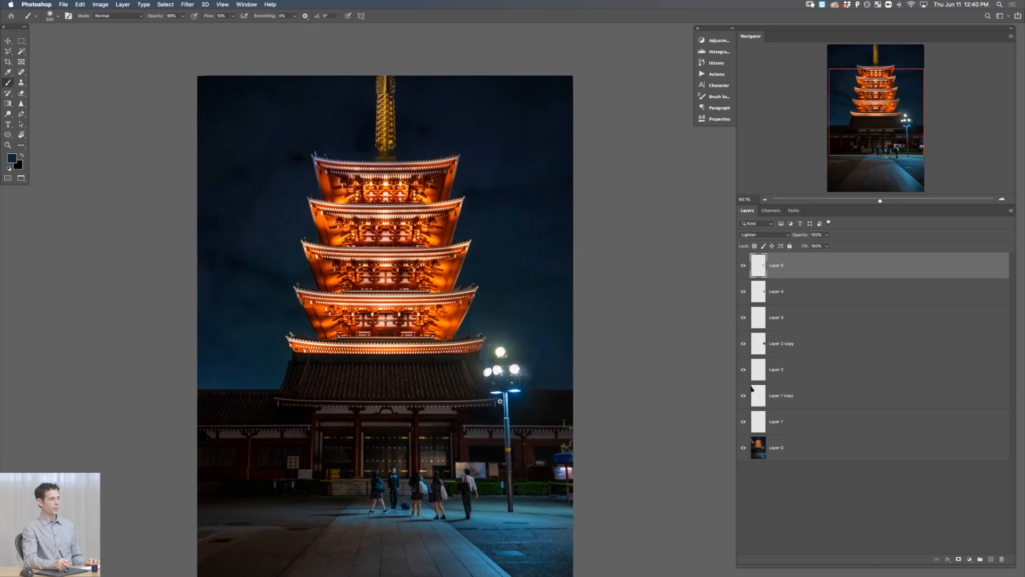
{"action": "left_click_drag", "start_coordinate": [486, 376], "coordinate": [478, 373]}
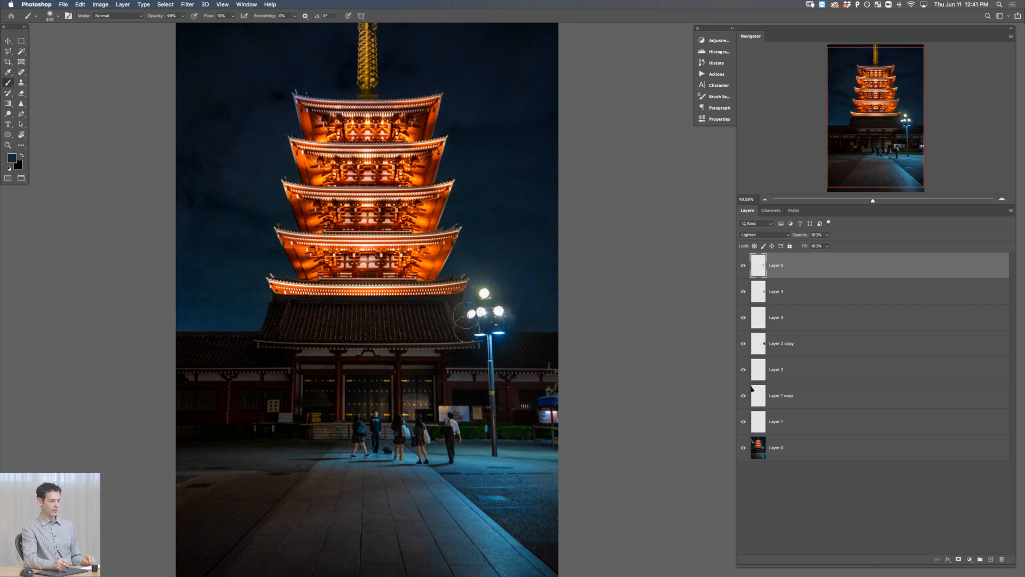
Step: Add a new layer and remove the round lamp globes from the street light by cloning sky over them with the Clone Stamp
{"action": "key", "text": "super+shift+alt+n"}
{"action": "key", "text": "s"}
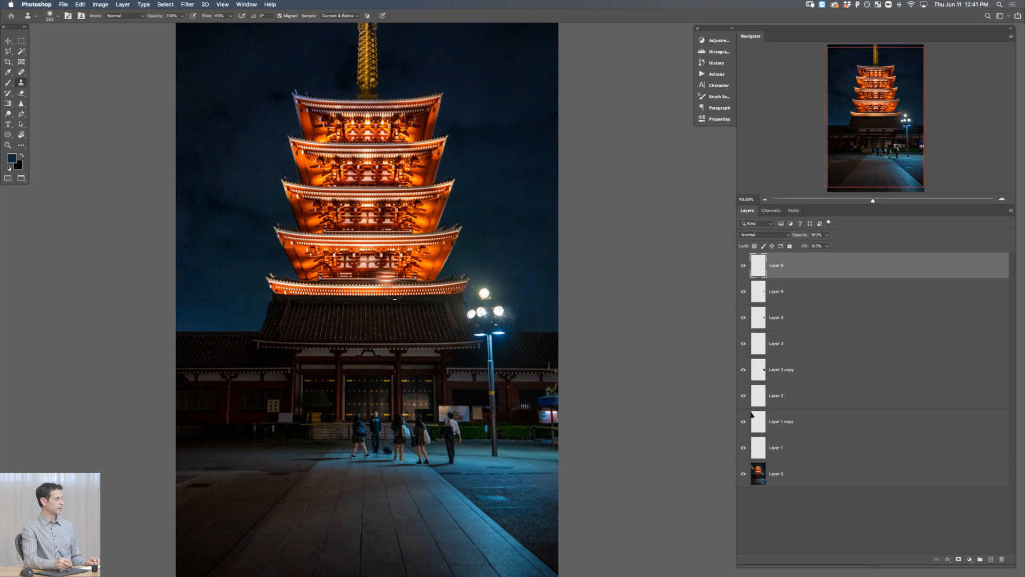
{"action": "left_click", "coordinate": [518, 279], "text": "alt"}
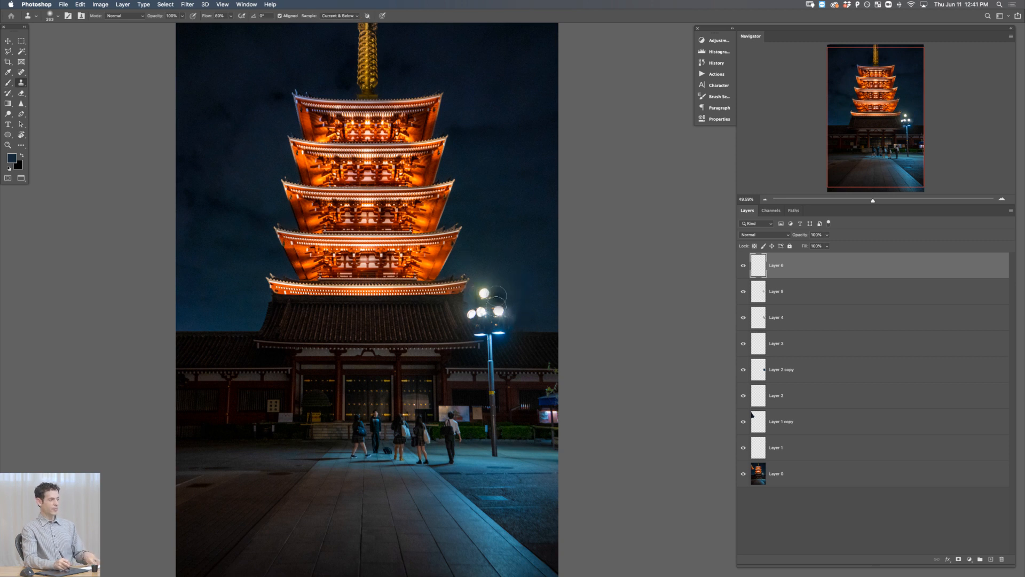
{"action": "left_click_drag", "start_coordinate": [512, 286], "coordinate": [510, 286]}
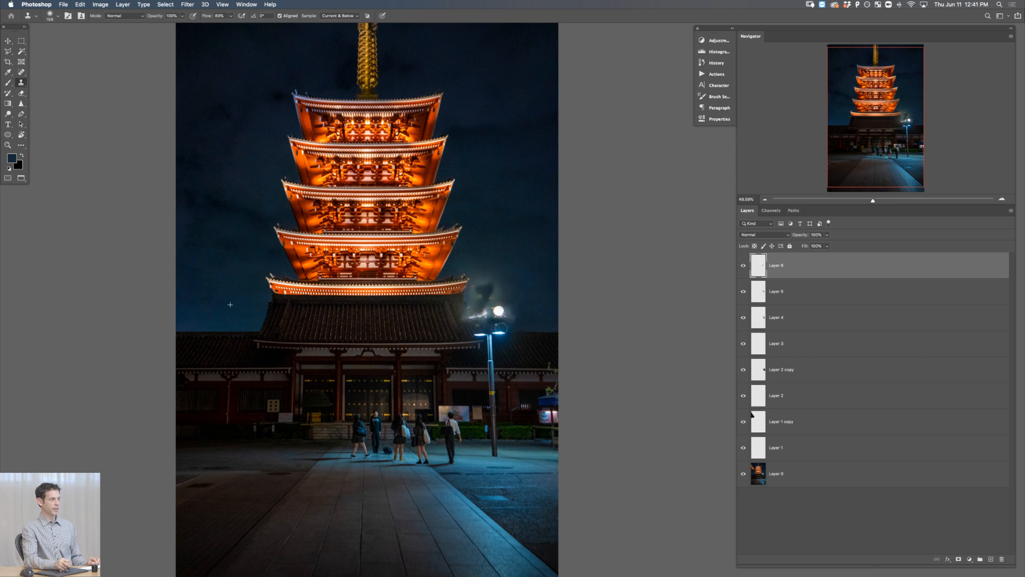
{"action": "mouse_move", "coordinate": [502, 328]}
{"action": "left_mouse_down"}
{"action": "mouse_move", "coordinate": [499, 315]}
{"action": "mouse_move", "coordinate": [473, 317]}
{"action": "left_mouse_up"}
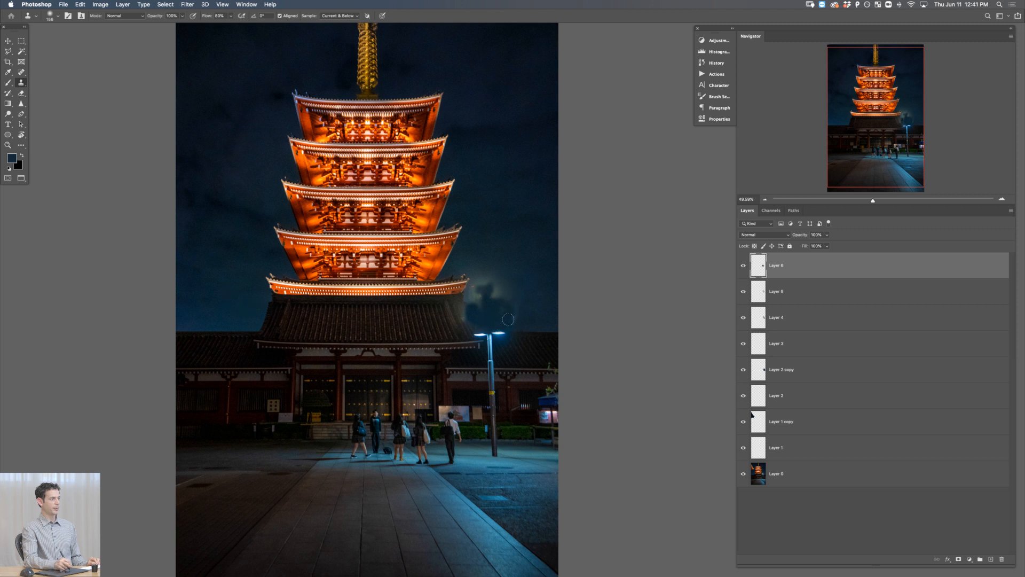
{"action": "mouse_move", "coordinate": [492, 291]}
{"action": "left_mouse_down"}
{"action": "mouse_move", "coordinate": [466, 315]}
{"action": "mouse_move", "coordinate": [475, 284]}
{"action": "left_mouse_up"}
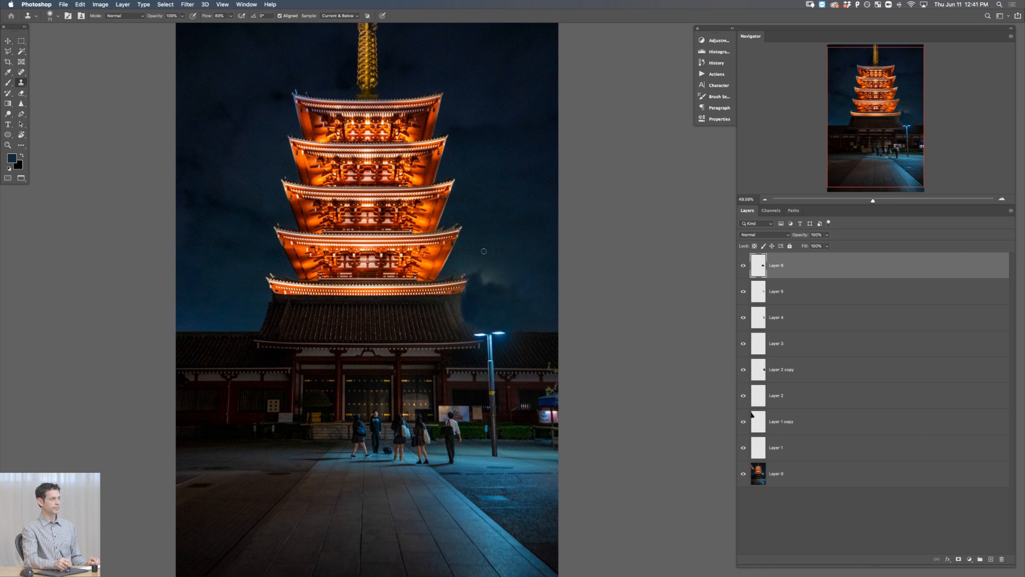
Step: Even out the sky where the lamp globes stood by cloning from several clean sky areas, down to the top of the lamp post
{"action": "left_click_drag", "start_coordinate": [237, 272], "coordinate": [250, 272]}
{"action": "left_click", "coordinate": [231, 266], "text": "alt"}
{"action": "mouse_move", "coordinate": [493, 287]}
{"action": "left_mouse_down"}
{"action": "mouse_move", "coordinate": [518, 293]}
{"action": "mouse_move", "coordinate": [476, 283]}
{"action": "mouse_move", "coordinate": [469, 267]}
{"action": "mouse_move", "coordinate": [491, 257]}
{"action": "mouse_move", "coordinate": [495, 266]}
{"action": "mouse_move", "coordinate": [452, 271]}
{"action": "mouse_move", "coordinate": [478, 266]}
{"action": "mouse_move", "coordinate": [456, 268]}
{"action": "mouse_move", "coordinate": [471, 270]}
{"action": "mouse_move", "coordinate": [491, 184]}
{"action": "mouse_move", "coordinate": [520, 238]}
{"action": "left_mouse_up"}
{"action": "left_click", "coordinate": [493, 236], "text": "alt"}
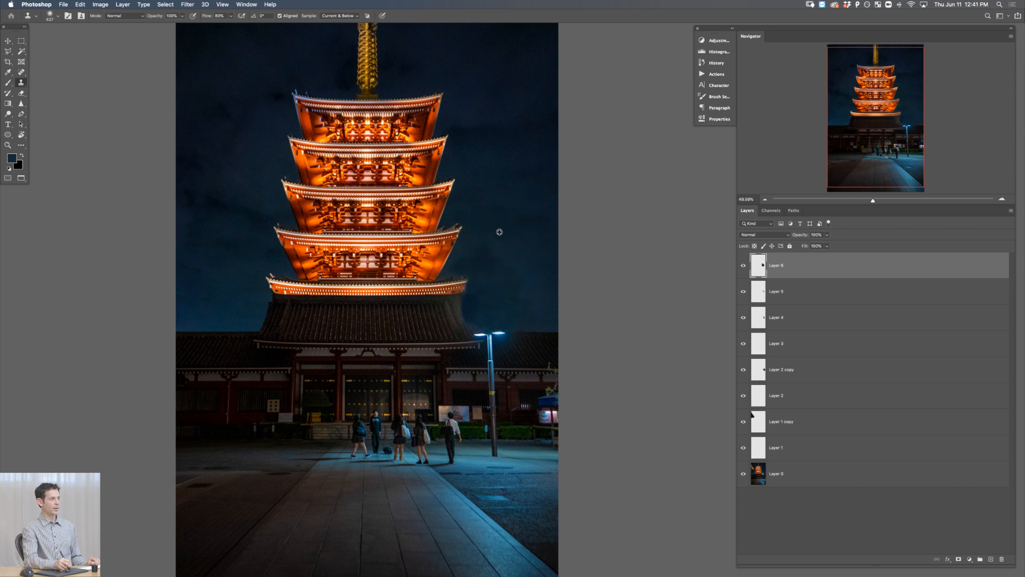
{"action": "left_click", "coordinate": [210, 289], "text": "alt"}
{"action": "mouse_move", "coordinate": [492, 302]}
{"action": "left_mouse_down"}
{"action": "mouse_move", "coordinate": [516, 278]}
{"action": "mouse_move", "coordinate": [502, 274]}
{"action": "mouse_move", "coordinate": [514, 280]}
{"action": "mouse_move", "coordinate": [514, 263]}
{"action": "left_mouse_up"}
{"action": "left_click", "coordinate": [235, 286], "text": "alt"}
{"action": "mouse_move", "coordinate": [515, 324]}
{"action": "left_mouse_down"}
{"action": "mouse_move", "coordinate": [522, 264]}
{"action": "mouse_move", "coordinate": [471, 270]}
{"action": "left_mouse_up"}
{"action": "left_click", "coordinate": [515, 228], "text": "alt"}
{"action": "left_click", "coordinate": [513, 235], "text": "alt"}
{"action": "mouse_move", "coordinate": [483, 326]}
{"action": "left_mouse_down"}
{"action": "mouse_move", "coordinate": [471, 311]}
{"action": "mouse_move", "coordinate": [485, 327]}
{"action": "mouse_move", "coordinate": [482, 288]}
{"action": "mouse_move", "coordinate": [471, 310]}
{"action": "left_mouse_up"}
{"action": "left_click_drag", "start_coordinate": [499, 342], "coordinate": [481, 342]}
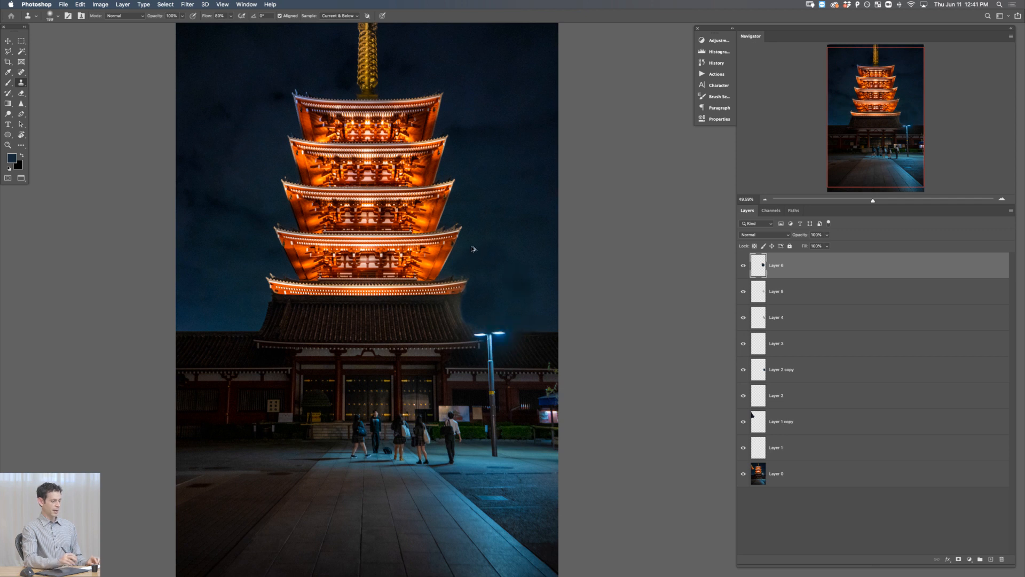
Step: Add a new layer and clone the lower roof's left edge onto the sky just left of the pagoda
{"action": "key", "text": "super+shift+alt+n"}
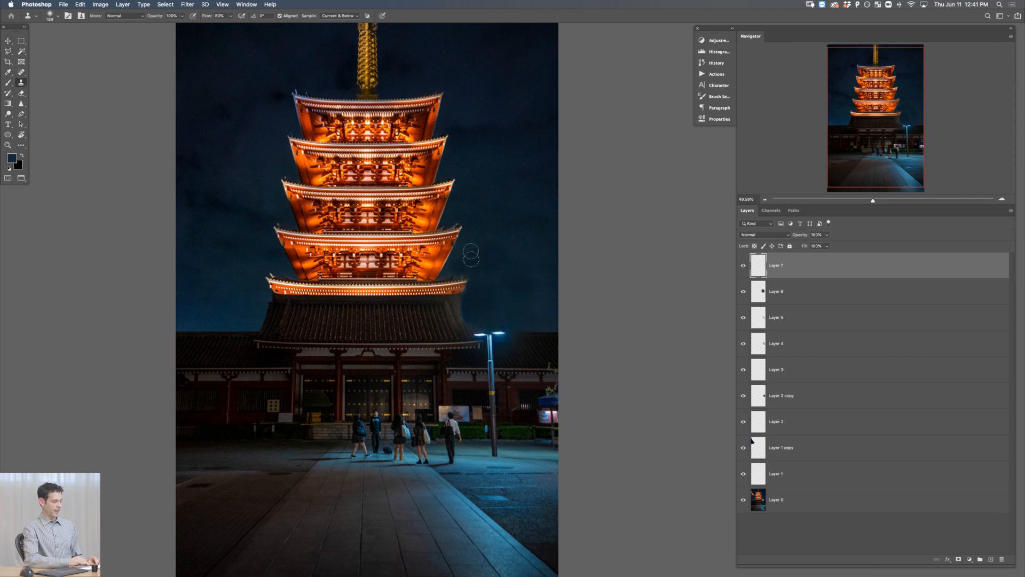
{"action": "left_click", "coordinate": [263, 319], "text": "alt"}
{"action": "mouse_move", "coordinate": [243, 293]}
{"action": "left_mouse_down"}
{"action": "mouse_move", "coordinate": [240, 307]}
{"action": "mouse_move", "coordinate": [251, 280]}
{"action": "mouse_move", "coordinate": [244, 315]}
{"action": "mouse_move", "coordinate": [230, 323]}
{"action": "mouse_move", "coordinate": [250, 299]}
{"action": "mouse_move", "coordinate": [255, 311]}
{"action": "left_mouse_up"}
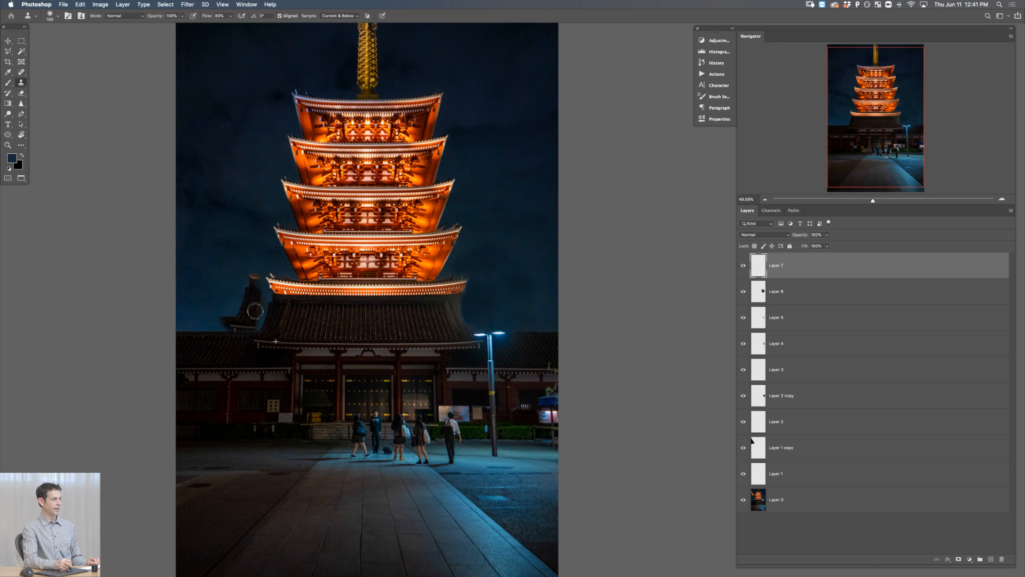
Step: Flip the cloned roof edge horizontally and move it over the damaged right edge of the lower roof
{"action": "key", "text": "super+t"}
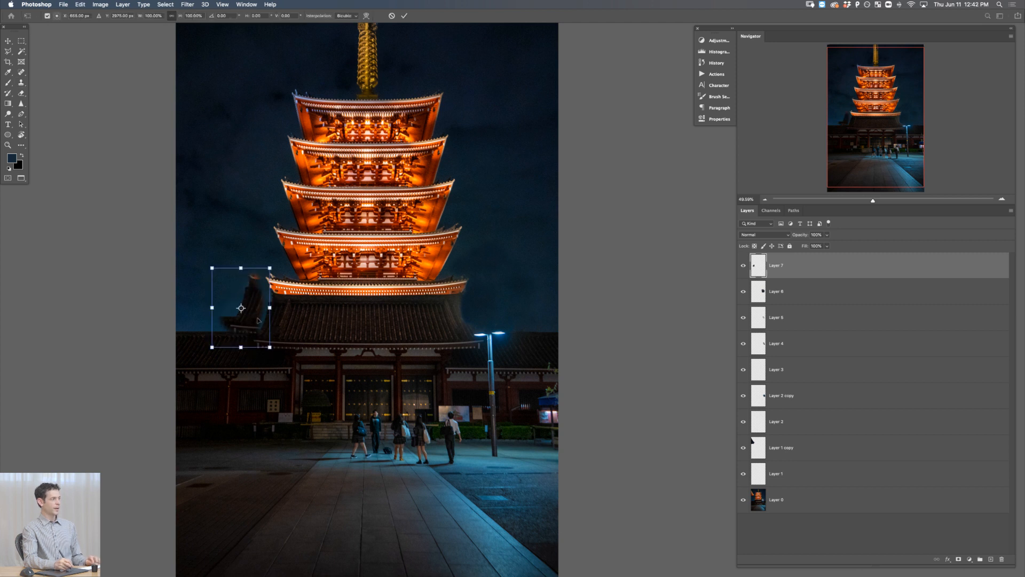
{"action": "right_click", "coordinate": [260, 322]}
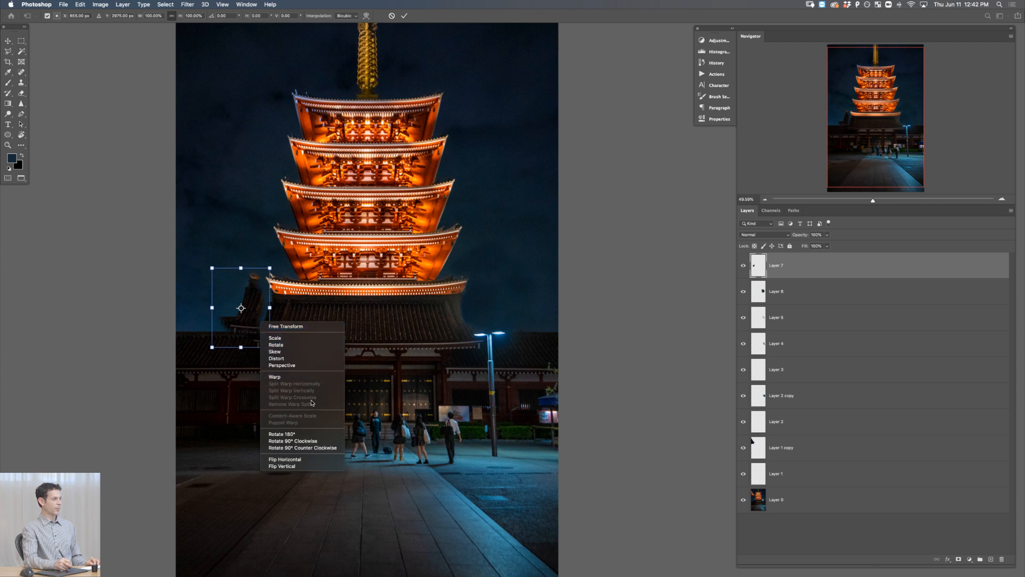
{"action": "left_click", "coordinate": [302, 458]}
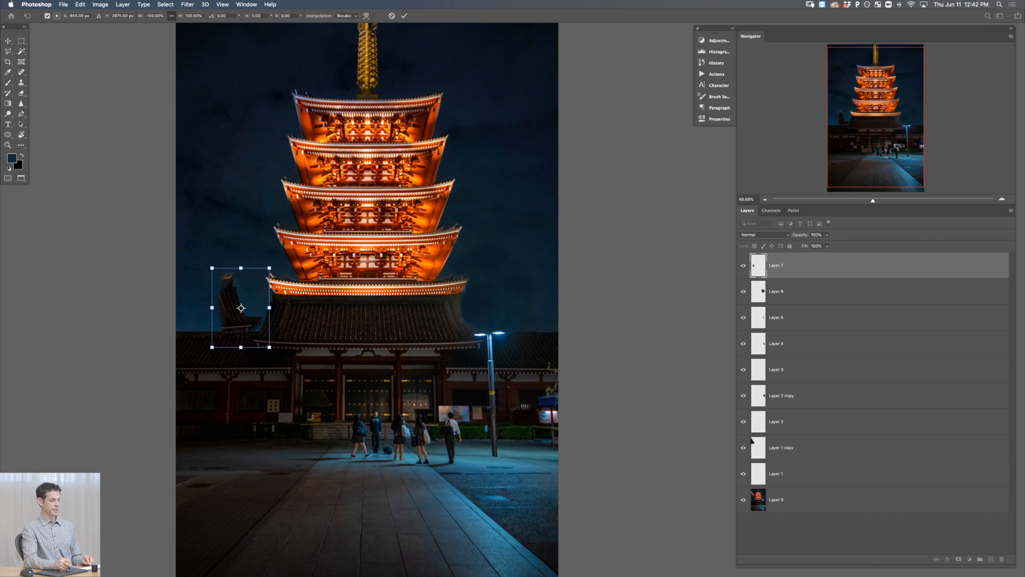
{"action": "key", "text": "Return"}
{"action": "left_click_drag", "start_coordinate": [385, 371], "coordinate": [613, 392]}
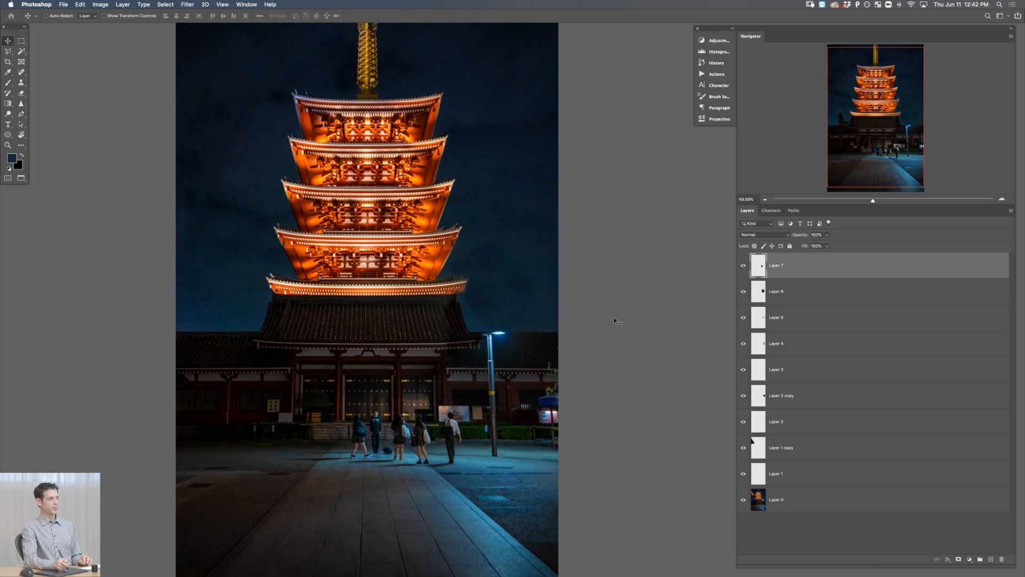
Step: Add a Curves adjustment clipped to the cloned roof edge and raise its midtones to brighten the patch
{"action": "left_click", "coordinate": [969, 558]}
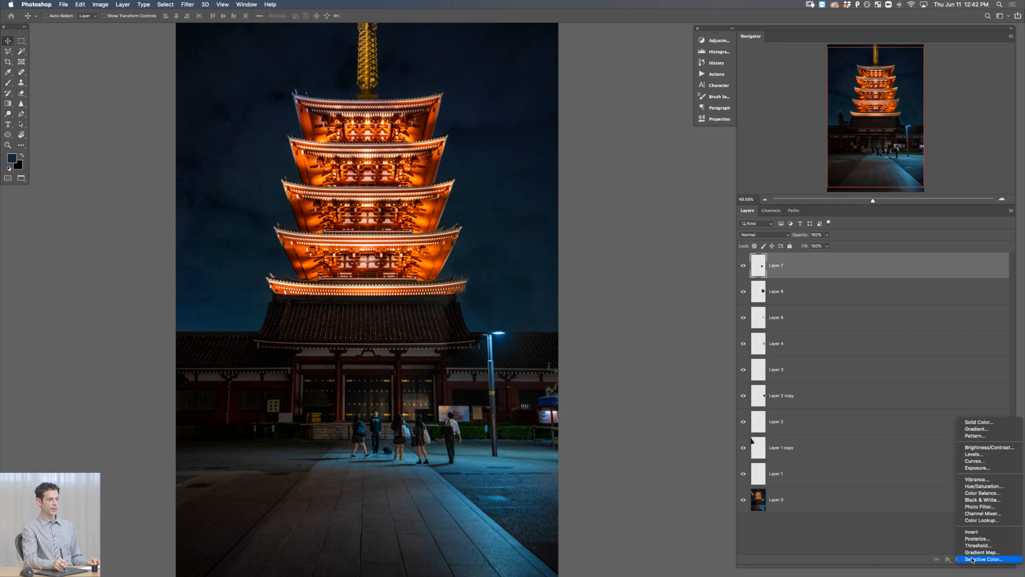
{"action": "left_click", "coordinate": [952, 459]}
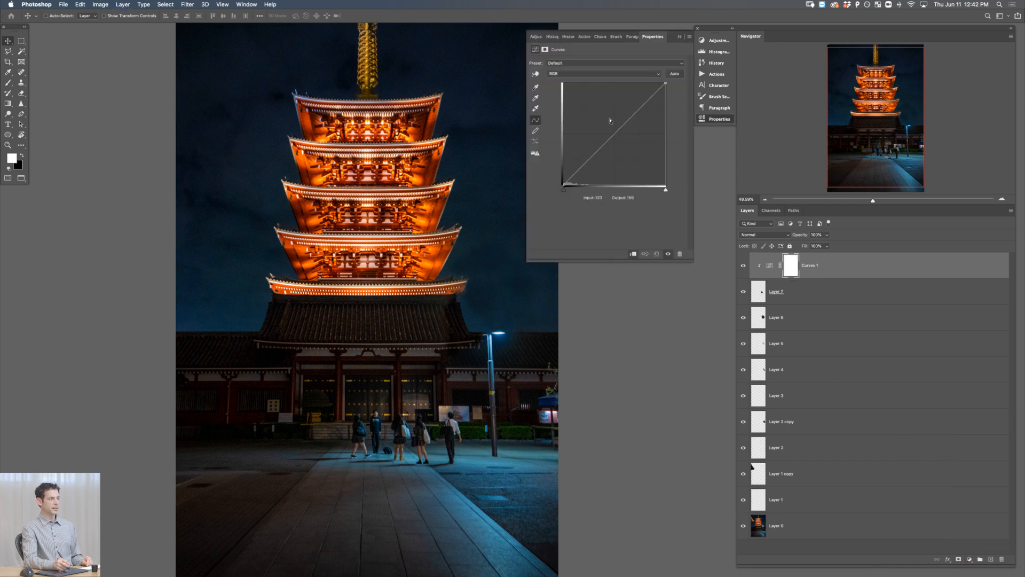
{"action": "left_click_drag", "start_coordinate": [611, 135], "coordinate": [610, 126]}
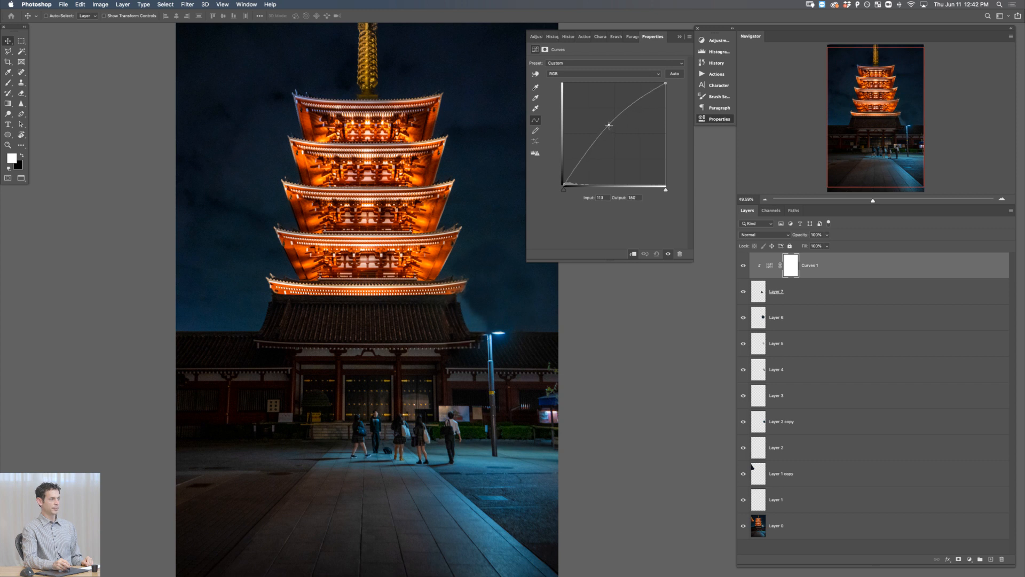
{"action": "double_click", "coordinate": [844, 265]}
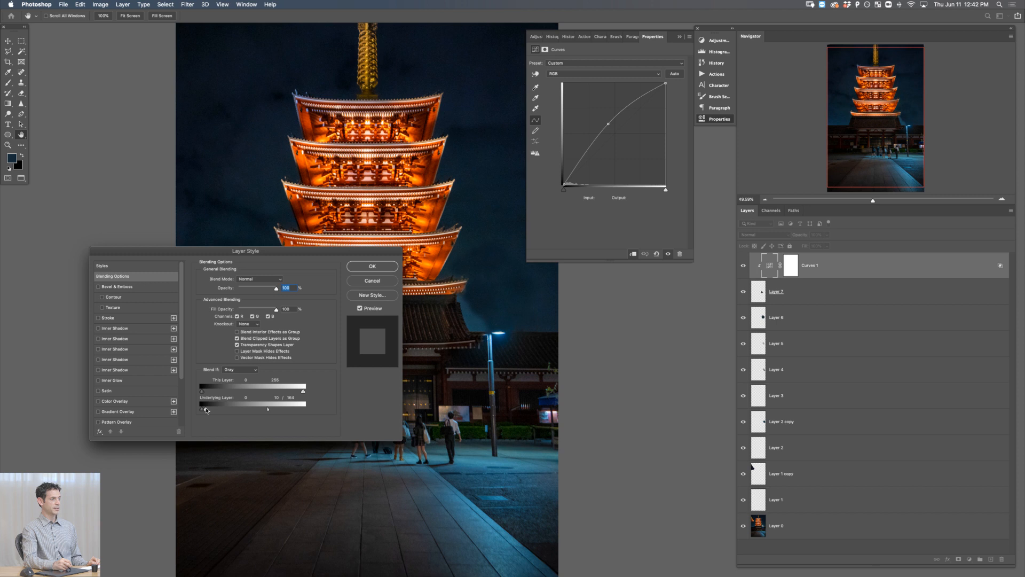
{"action": "left_click_drag", "start_coordinate": [268, 410], "coordinate": [221, 409]}
{"action": "left_click", "coordinate": [372, 281]}
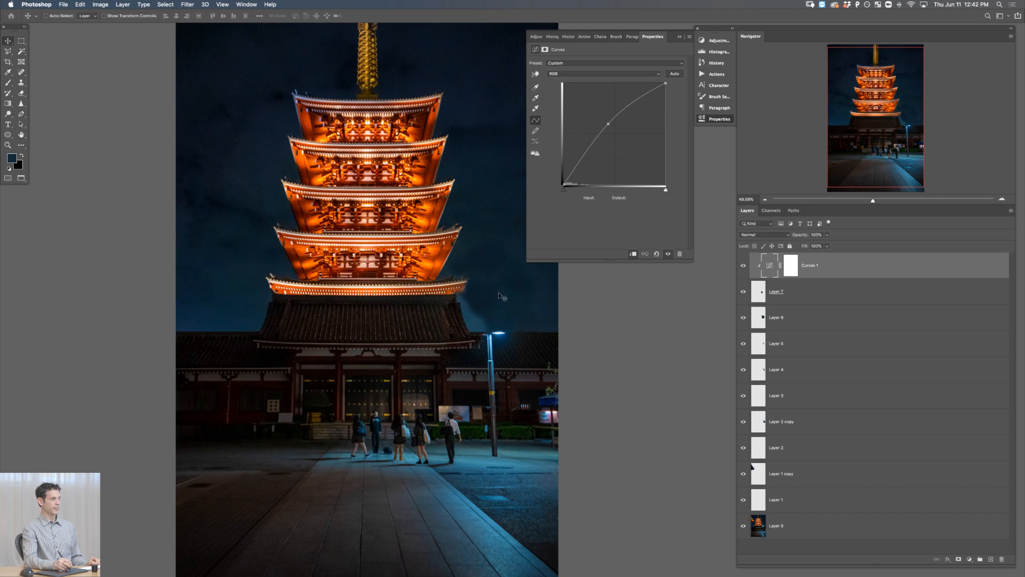
Step: Add a layer mask to the cloned roof-edge layer
{"action": "left_click", "coordinate": [758, 291]}
{"action": "key", "text": "super+m"}
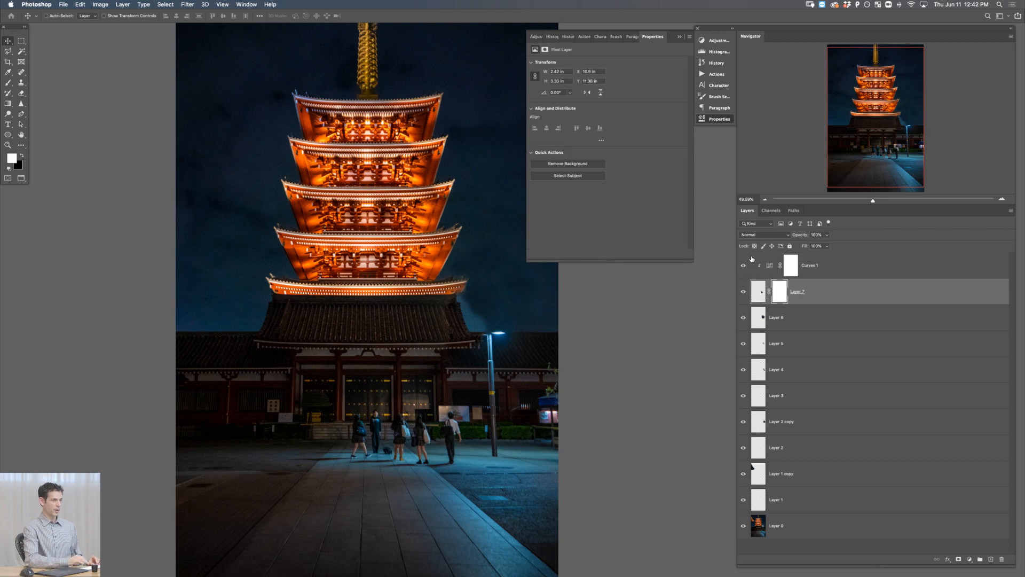
Step: Adjust the Curves layer clipped to the cloned roof edge to input 112, output 163
{"action": "key", "text": "b"}
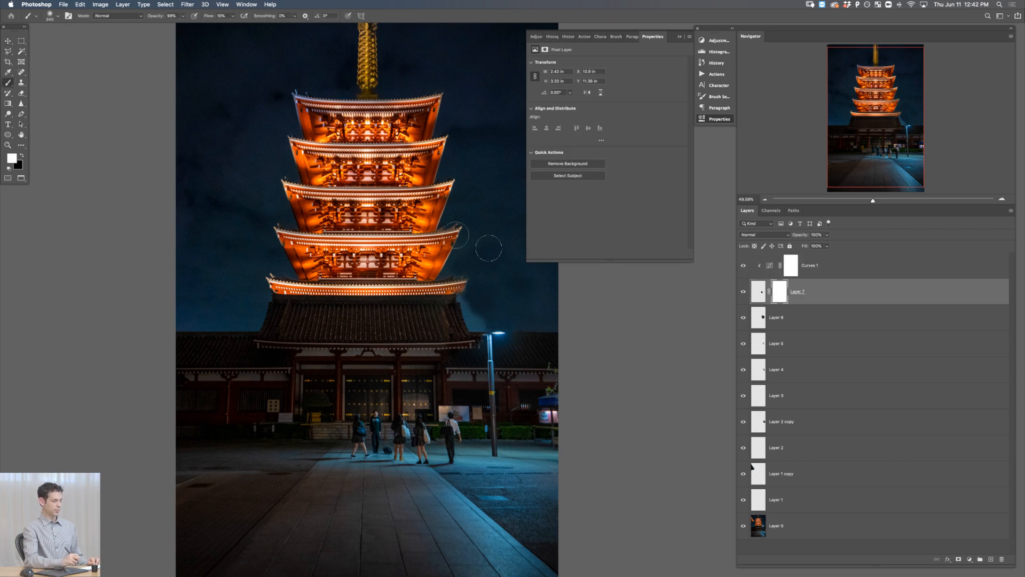
{"action": "left_click", "coordinate": [770, 265]}
{"action": "left_click_drag", "start_coordinate": [609, 128], "coordinate": [609, 126]}
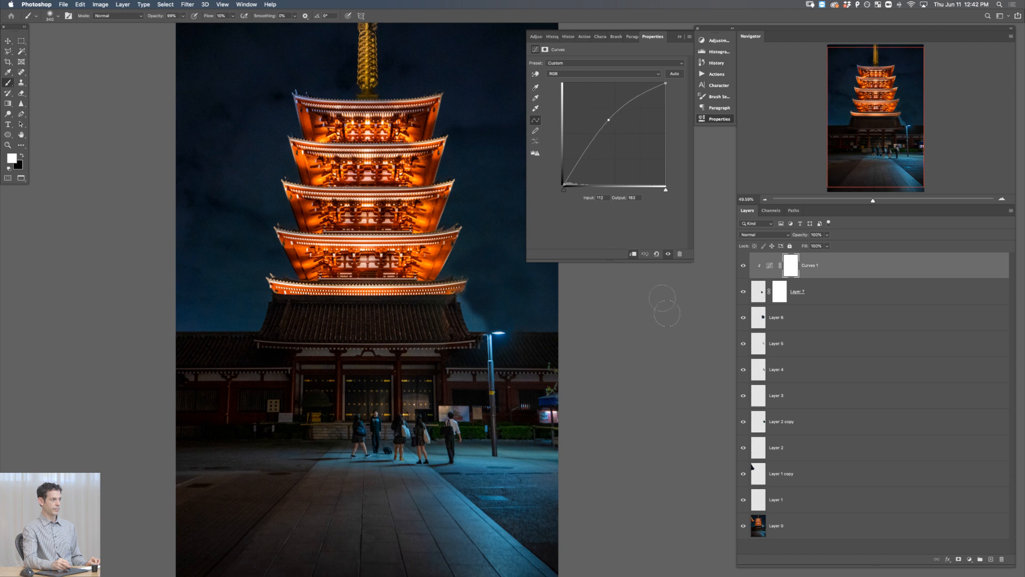
Step: Paint black at 70% flow on the cloned roof edge's layer mask to hide the excess patch over the sky
{"action": "left_click", "coordinate": [778, 293]}
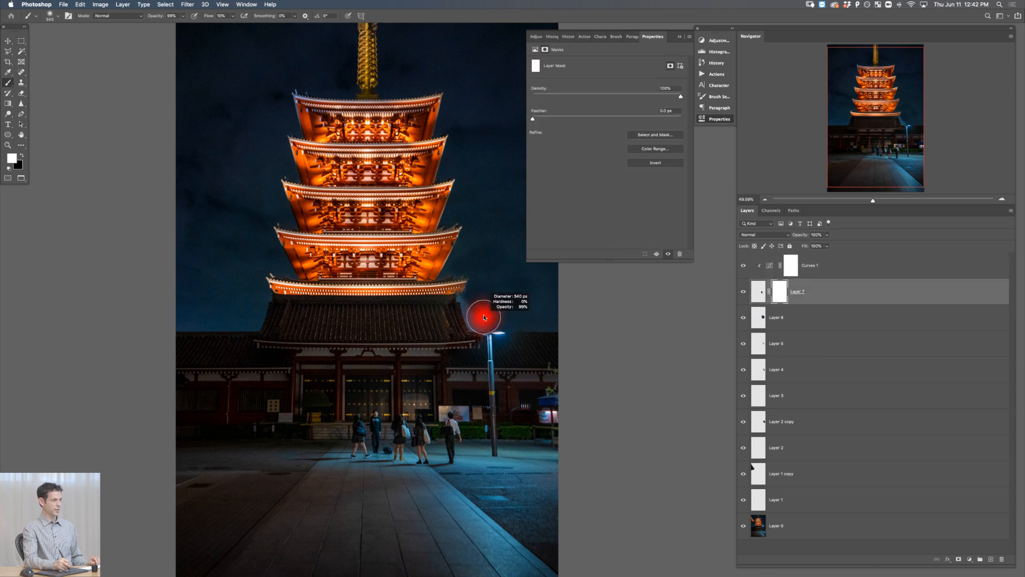
{"action": "left_click_drag", "start_coordinate": [485, 324], "coordinate": [486, 322]}
{"action": "left_click_drag", "start_coordinate": [492, 319], "coordinate": [470, 307]}
{"action": "key", "text": "x"}
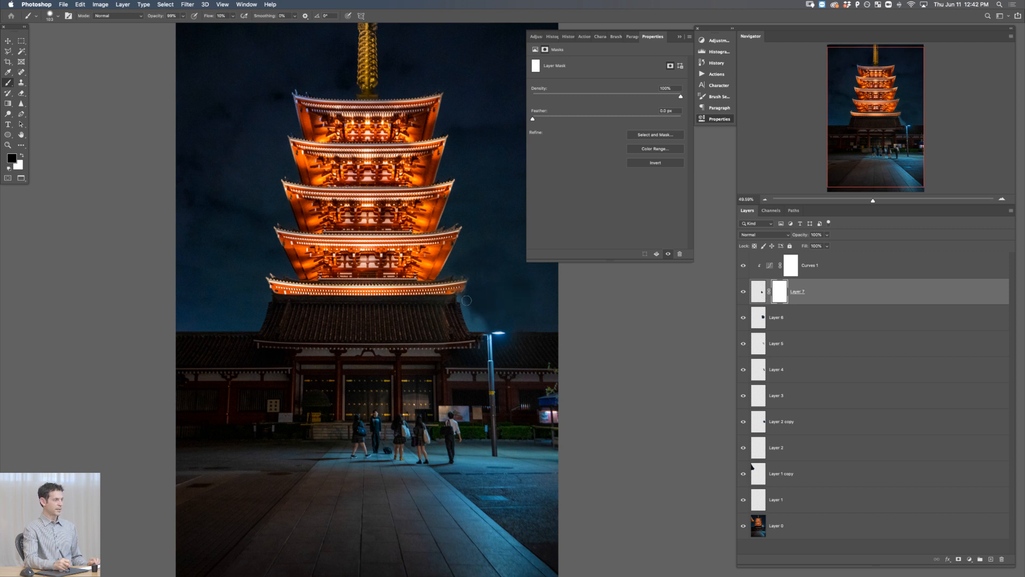
{"action": "key", "text": "shift+7"}
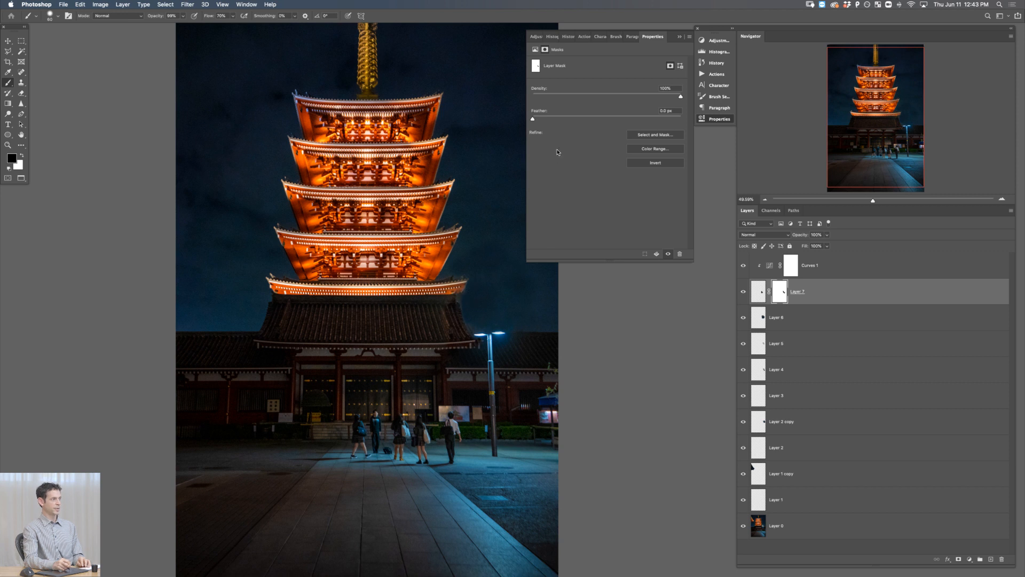
Step: Add a new layer above the roof-edge patch, then group all retouching layers above the original photo
{"action": "key", "text": "super+alt+shift+n"}
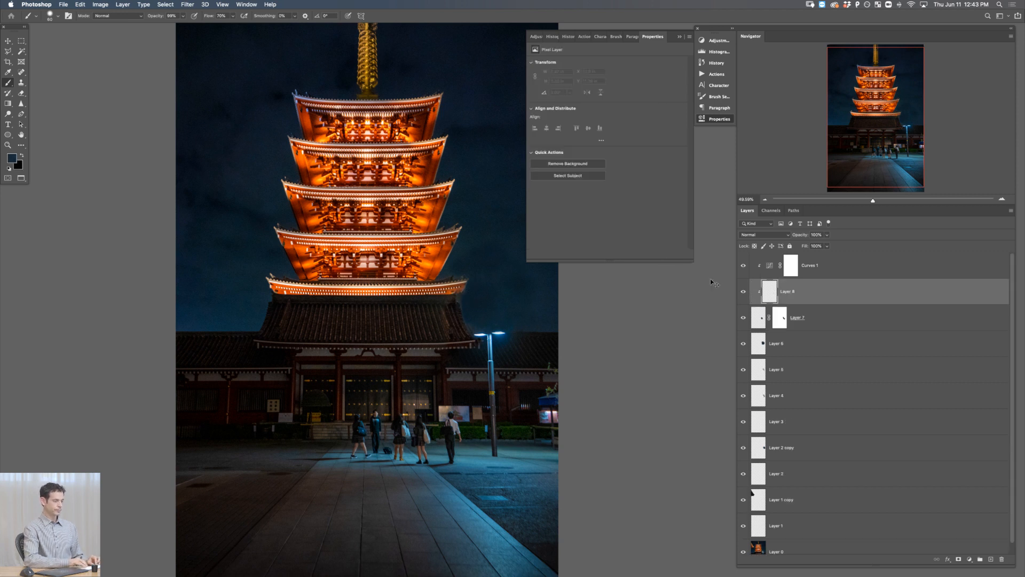
{"action": "left_click", "coordinate": [834, 272]}
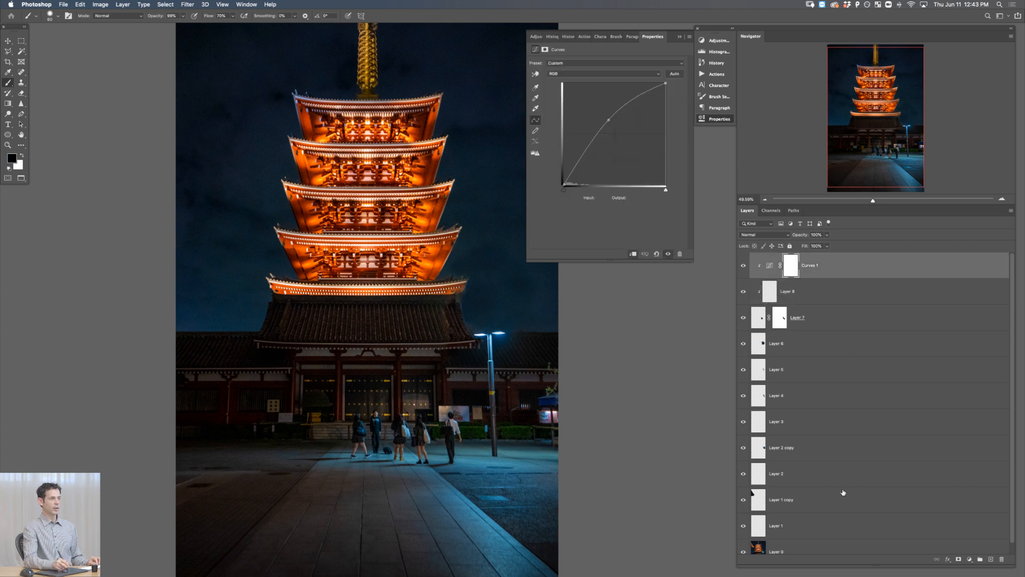
{"action": "left_click", "coordinate": [826, 526], "text": "shift"}
{"action": "key", "text": "super+g"}
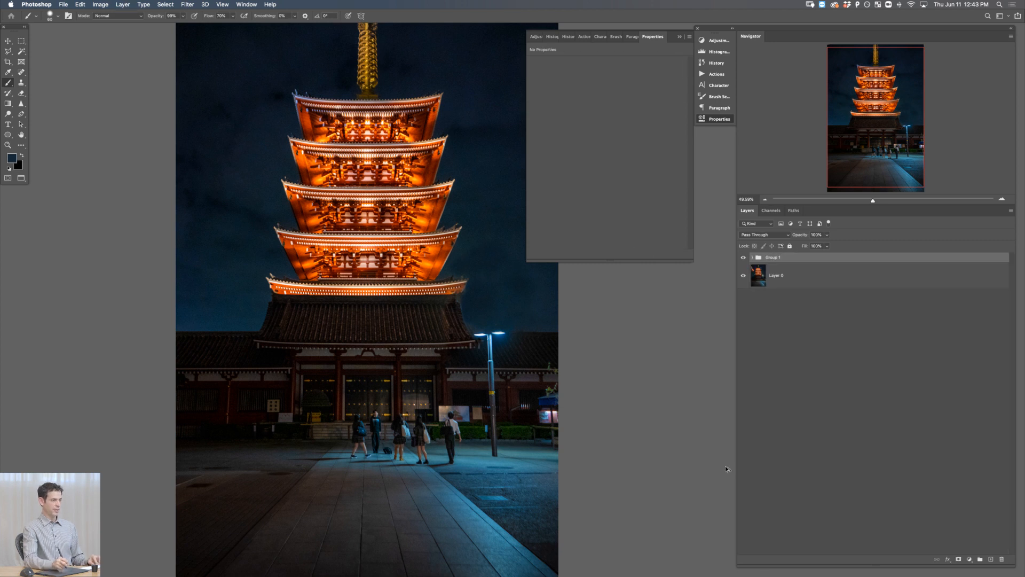
Step: Add a new layer above the group and remove the rightmost standing man with the Spot Healing Brush
{"action": "key", "text": "super+alt+shift+n"}
{"action": "key", "text": "j"}
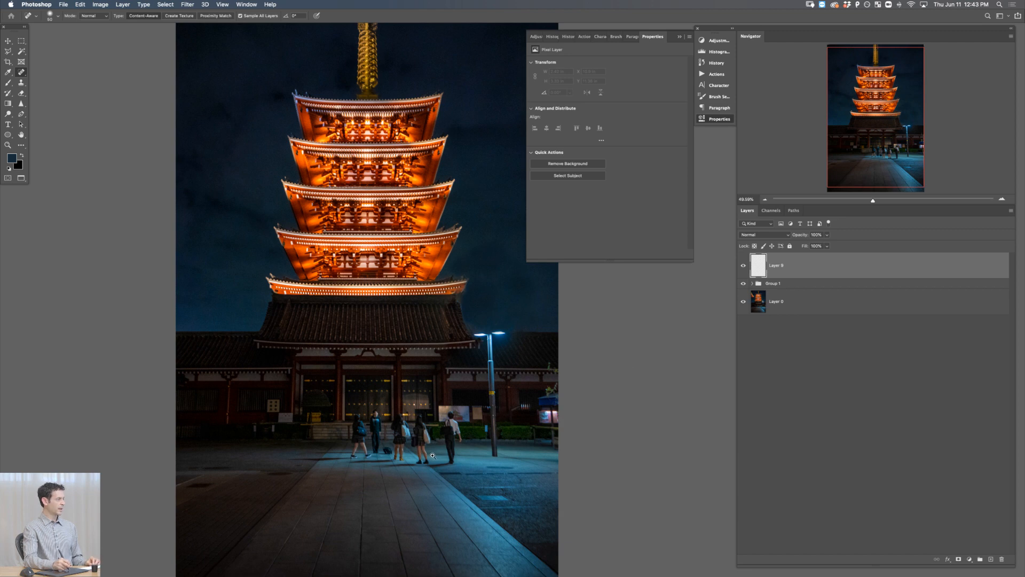
{"action": "mouse_move", "coordinate": [436, 455]}
{"action": "left_mouse_down"}
{"action": "mouse_move", "coordinate": [462, 437]}
{"action": "mouse_move", "coordinate": [467, 483]}
{"action": "mouse_move", "coordinate": [461, 469]}
{"action": "mouse_move", "coordinate": [434, 484]}
{"action": "mouse_move", "coordinate": [496, 483]}
{"action": "mouse_move", "coordinate": [481, 493]}
{"action": "mouse_move", "coordinate": [419, 491]}
{"action": "mouse_move", "coordinate": [461, 489]}
{"action": "mouse_move", "coordinate": [517, 467]}
{"action": "mouse_move", "coordinate": [459, 491]}
{"action": "mouse_move", "coordinate": [470, 476]}
{"action": "mouse_move", "coordinate": [457, 464]}
{"action": "mouse_move", "coordinate": [477, 449]}
{"action": "mouse_move", "coordinate": [455, 439]}
{"action": "mouse_move", "coordinate": [481, 459]}
{"action": "mouse_move", "coordinate": [460, 458]}
{"action": "mouse_move", "coordinate": [419, 430]}
{"action": "mouse_move", "coordinate": [468, 482]}
{"action": "mouse_move", "coordinate": [455, 482]}
{"action": "mouse_move", "coordinate": [447, 478]}
{"action": "mouse_move", "coordinate": [518, 473]}
{"action": "mouse_move", "coordinate": [441, 495]}
{"action": "mouse_move", "coordinate": [469, 481]}
{"action": "mouse_move", "coordinate": [475, 430]}
{"action": "mouse_move", "coordinate": [462, 424]}
{"action": "mouse_move", "coordinate": [501, 409]}
{"action": "mouse_move", "coordinate": [486, 428]}
{"action": "mouse_move", "coordinate": [450, 422]}
{"action": "mouse_move", "coordinate": [480, 420]}
{"action": "mouse_move", "coordinate": [453, 396]}
{"action": "mouse_move", "coordinate": [469, 411]}
{"action": "mouse_move", "coordinate": [463, 426]}
{"action": "mouse_move", "coordinate": [459, 394]}
{"action": "mouse_move", "coordinate": [470, 410]}
{"action": "mouse_move", "coordinate": [455, 400]}
{"action": "mouse_move", "coordinate": [478, 395]}
{"action": "mouse_move", "coordinate": [463, 376]}
{"action": "mouse_move", "coordinate": [455, 394]}
{"action": "mouse_move", "coordinate": [478, 395]}
{"action": "left_mouse_up"}
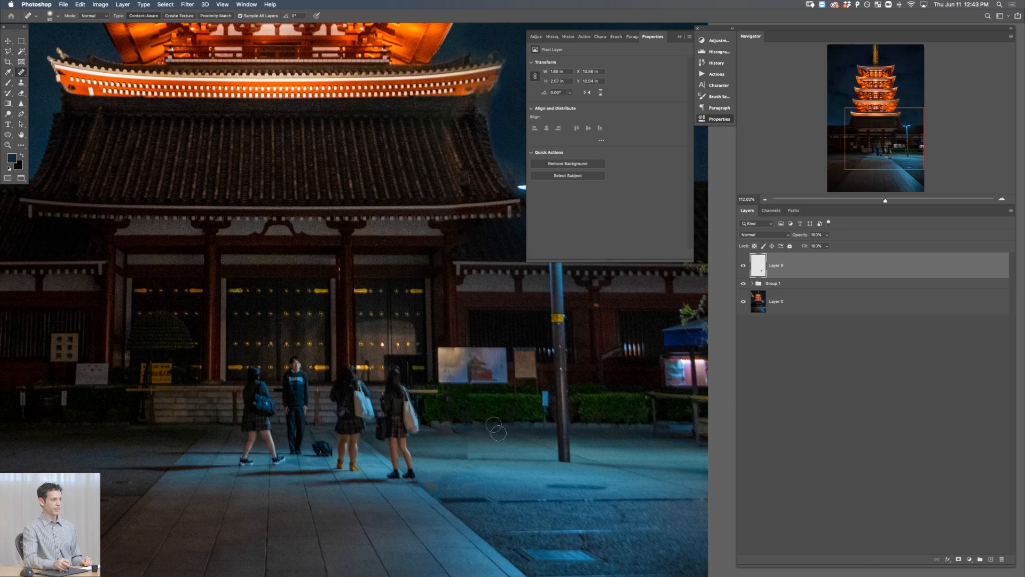
Step: Clone nearby ground over the leftover traces where the rightmost man stood
{"action": "key", "text": "s"}
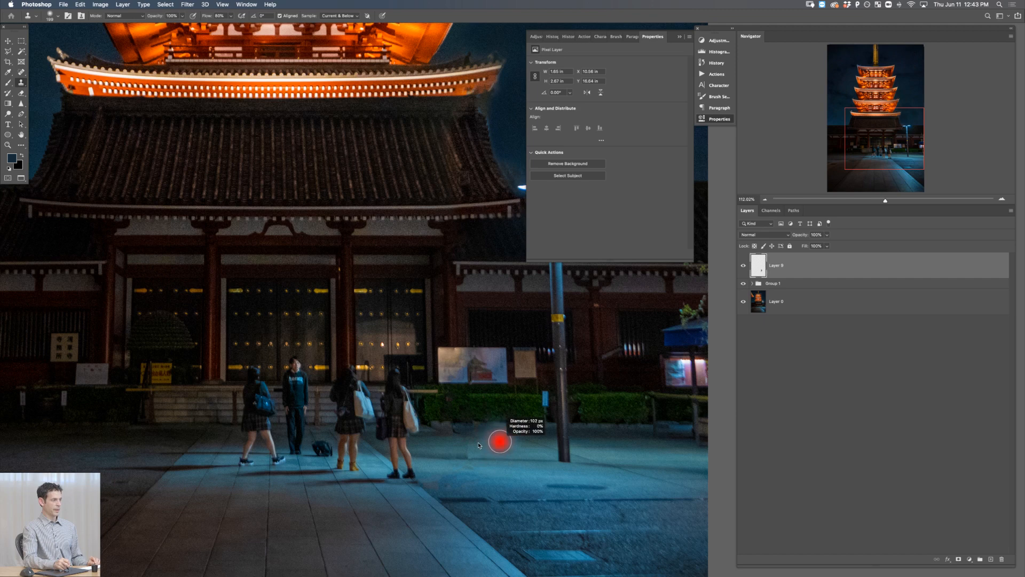
{"action": "left_click", "coordinate": [495, 461], "text": "alt"}
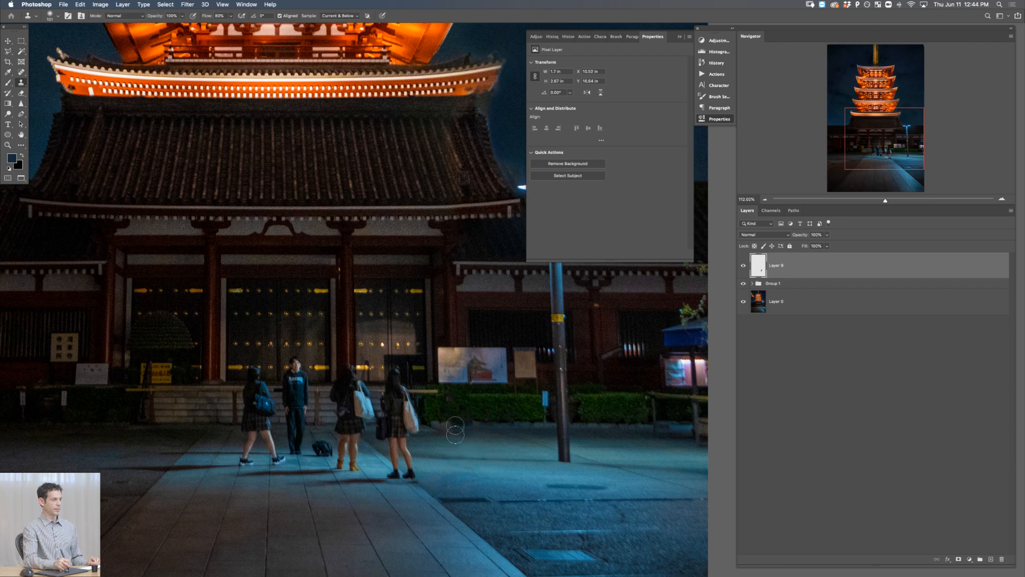
{"action": "left_click_drag", "start_coordinate": [455, 428], "coordinate": [460, 431]}
Step: Add another new layer and paint out the remaining four people and their bag with the Spot Healing Brush
{"action": "key", "text": "super+shift+alt+n"}
{"action": "key", "text": "j"}
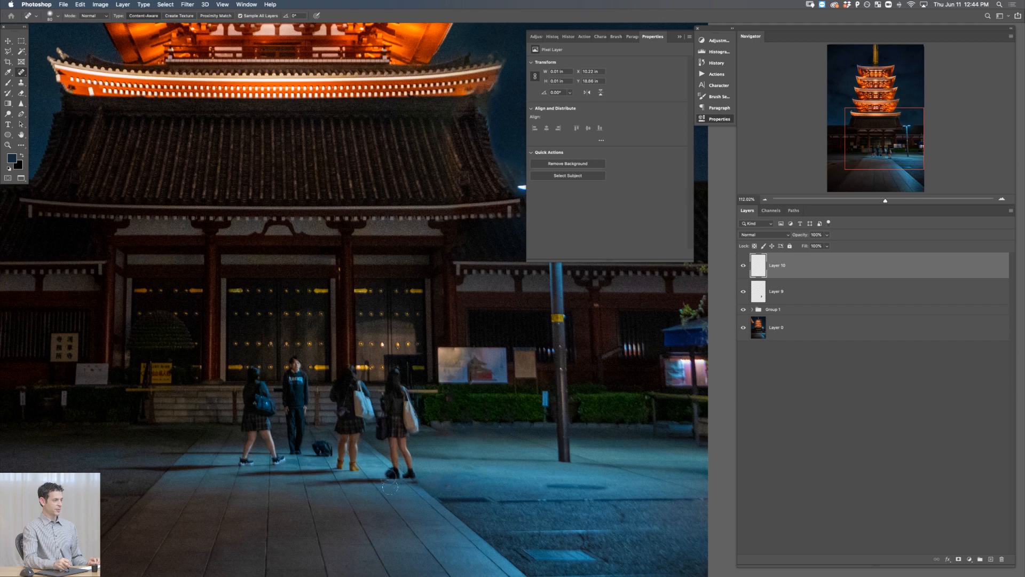
{"action": "mouse_move", "coordinate": [405, 487]}
{"action": "left_mouse_down"}
{"action": "mouse_move", "coordinate": [406, 438]}
{"action": "mouse_move", "coordinate": [397, 450]}
{"action": "mouse_move", "coordinate": [394, 484]}
{"action": "mouse_move", "coordinate": [429, 445]}
{"action": "mouse_move", "coordinate": [411, 435]}
{"action": "mouse_move", "coordinate": [399, 449]}
{"action": "mouse_move", "coordinate": [411, 446]}
{"action": "mouse_move", "coordinate": [414, 419]}
{"action": "mouse_move", "coordinate": [404, 423]}
{"action": "mouse_move", "coordinate": [397, 376]}
{"action": "mouse_move", "coordinate": [378, 448]}
{"action": "mouse_move", "coordinate": [391, 446]}
{"action": "mouse_move", "coordinate": [396, 398]}
{"action": "mouse_move", "coordinate": [399, 452]}
{"action": "mouse_move", "coordinate": [457, 440]}
{"action": "mouse_move", "coordinate": [408, 450]}
{"action": "mouse_move", "coordinate": [391, 426]}
{"action": "mouse_move", "coordinate": [388, 435]}
{"action": "mouse_move", "coordinate": [395, 421]}
{"action": "mouse_move", "coordinate": [418, 421]}
{"action": "left_mouse_up"}
{"action": "mouse_move", "coordinate": [394, 465]}
{"action": "left_mouse_down"}
{"action": "mouse_move", "coordinate": [379, 439]}
{"action": "mouse_move", "coordinate": [344, 463]}
{"action": "mouse_move", "coordinate": [349, 476]}
{"action": "mouse_move", "coordinate": [355, 437]}
{"action": "mouse_move", "coordinate": [352, 458]}
{"action": "mouse_move", "coordinate": [346, 438]}
{"action": "mouse_move", "coordinate": [339, 464]}
{"action": "mouse_move", "coordinate": [319, 462]}
{"action": "mouse_move", "coordinate": [353, 467]}
{"action": "mouse_move", "coordinate": [348, 441]}
{"action": "mouse_move", "coordinate": [342, 468]}
{"action": "mouse_move", "coordinate": [372, 470]}
{"action": "mouse_move", "coordinate": [348, 447]}
{"action": "mouse_move", "coordinate": [353, 436]}
{"action": "mouse_move", "coordinate": [330, 447]}
{"action": "mouse_move", "coordinate": [365, 428]}
{"action": "mouse_move", "coordinate": [368, 402]}
{"action": "left_mouse_up"}
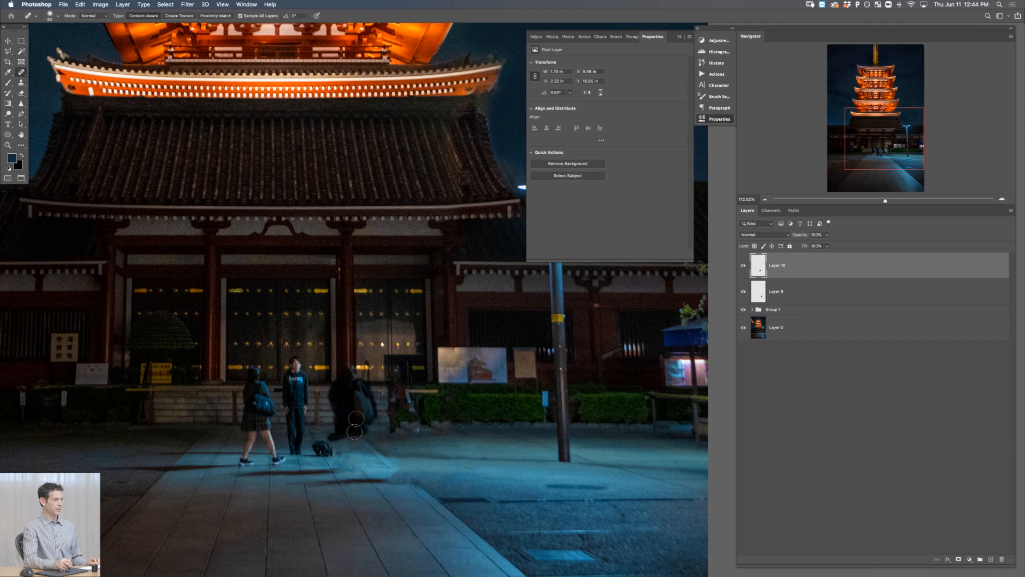
{"action": "mouse_move", "coordinate": [361, 431]}
{"action": "left_mouse_down"}
{"action": "mouse_move", "coordinate": [328, 431]}
{"action": "mouse_move", "coordinate": [331, 459]}
{"action": "mouse_move", "coordinate": [316, 454]}
{"action": "mouse_move", "coordinate": [323, 463]}
{"action": "mouse_move", "coordinate": [353, 456]}
{"action": "mouse_move", "coordinate": [325, 482]}
{"action": "mouse_move", "coordinate": [301, 454]}
{"action": "mouse_move", "coordinate": [297, 464]}
{"action": "mouse_move", "coordinate": [311, 462]}
{"action": "mouse_move", "coordinate": [294, 448]}
{"action": "mouse_move", "coordinate": [308, 443]}
{"action": "mouse_move", "coordinate": [299, 403]}
{"action": "mouse_move", "coordinate": [287, 407]}
{"action": "mouse_move", "coordinate": [287, 426]}
{"action": "mouse_move", "coordinate": [288, 385]}
{"action": "mouse_move", "coordinate": [300, 384]}
{"action": "mouse_move", "coordinate": [297, 410]}
{"action": "mouse_move", "coordinate": [304, 388]}
{"action": "mouse_move", "coordinate": [297, 378]}
{"action": "mouse_move", "coordinate": [305, 434]}
{"action": "left_mouse_up"}
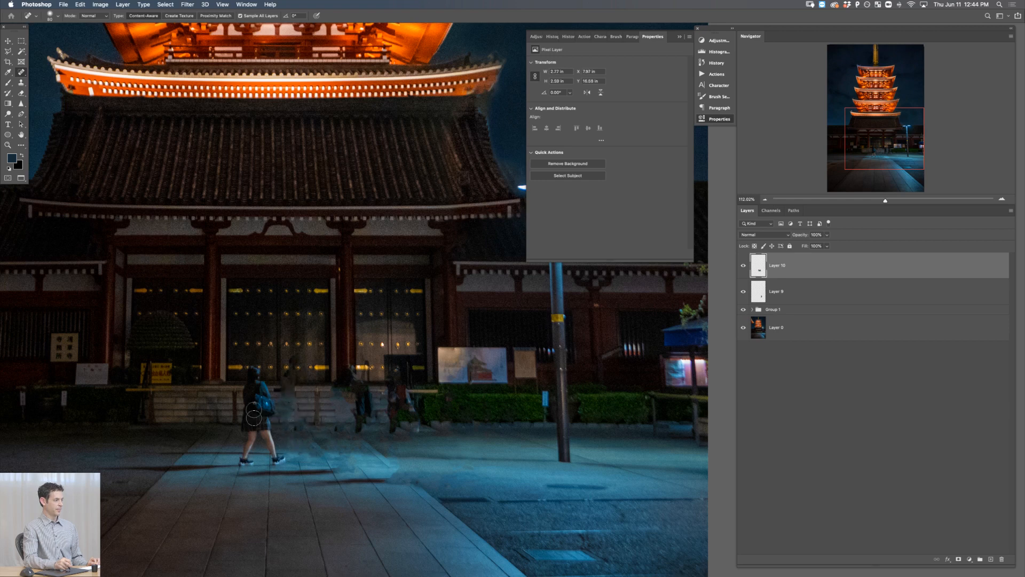
{"action": "mouse_move", "coordinate": [253, 372]}
{"action": "left_mouse_down"}
{"action": "mouse_move", "coordinate": [270, 422]}
{"action": "mouse_move", "coordinate": [252, 431]}
{"action": "mouse_move", "coordinate": [249, 405]}
{"action": "mouse_move", "coordinate": [242, 412]}
{"action": "mouse_move", "coordinate": [251, 436]}
{"action": "mouse_move", "coordinate": [242, 473]}
{"action": "mouse_move", "coordinate": [279, 460]}
{"action": "left_mouse_up"}
{"action": "mouse_move", "coordinate": [279, 461]}
{"action": "left_mouse_down"}
{"action": "mouse_move", "coordinate": [266, 426]}
{"action": "mouse_move", "coordinate": [264, 451]}
{"action": "mouse_move", "coordinate": [260, 429]}
{"action": "mouse_move", "coordinate": [316, 439]}
{"action": "mouse_move", "coordinate": [269, 476]}
{"action": "mouse_move", "coordinate": [248, 463]}
{"action": "mouse_move", "coordinate": [260, 458]}
{"action": "mouse_move", "coordinate": [230, 458]}
{"action": "left_mouse_up"}
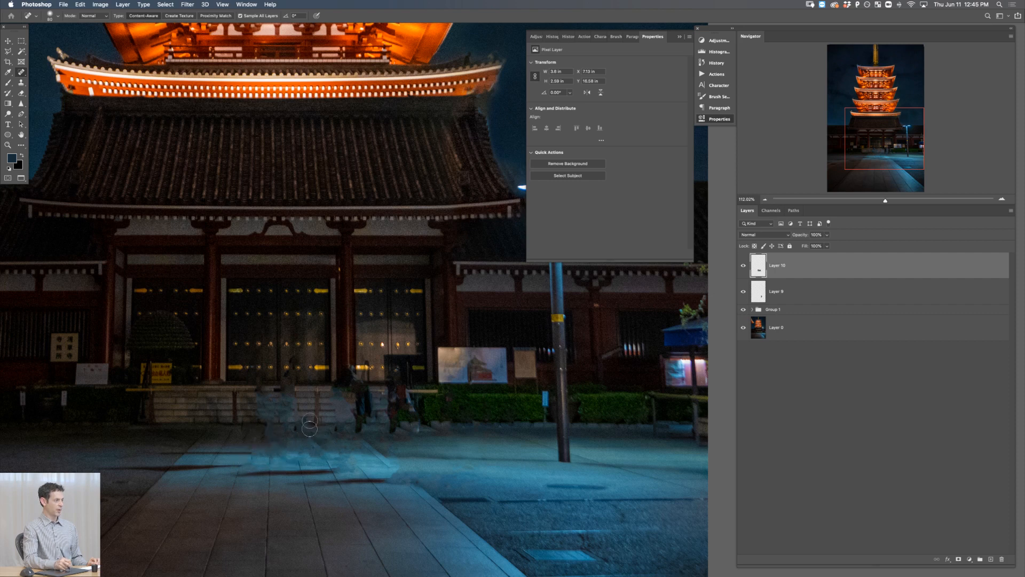
Step: Clone clean ground and stone steps over the blue smears in front of the central door
{"action": "key", "text": "s"}
{"action": "left_click_drag", "start_coordinate": [170, 446], "coordinate": [233, 437]}
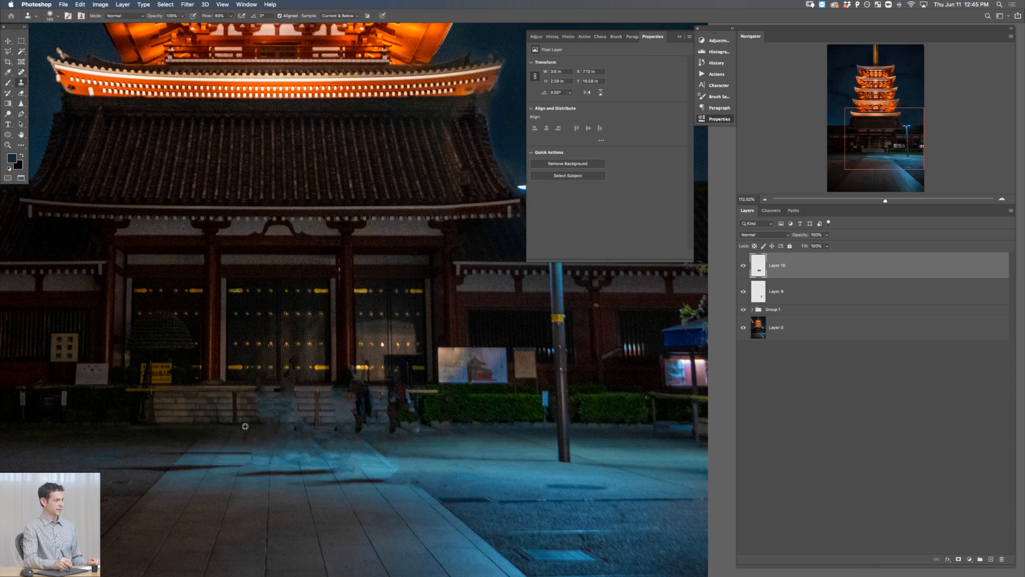
{"action": "left_click", "coordinate": [243, 430], "text": "alt"}
{"action": "left_click_drag", "start_coordinate": [276, 430], "coordinate": [270, 442]}
{"action": "left_click", "coordinate": [187, 412], "text": "alt"}
{"action": "mouse_move", "coordinate": [276, 422]}
{"action": "left_mouse_down"}
{"action": "mouse_move", "coordinate": [261, 422]}
{"action": "mouse_move", "coordinate": [293, 417]}
{"action": "mouse_move", "coordinate": [290, 407]}
{"action": "mouse_move", "coordinate": [266, 401]}
{"action": "left_mouse_up"}
{"action": "left_click_drag", "start_coordinate": [233, 430], "coordinate": [236, 427]}
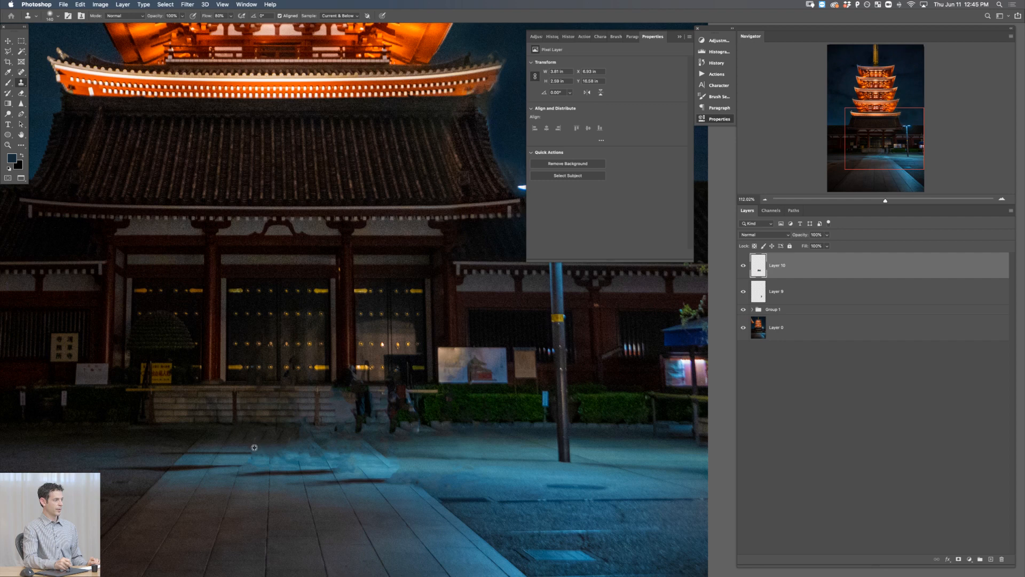
Step: Undo the clone stroke on the walkway and extend the cloned stone steps below the right-hand door
{"action": "mouse_move", "coordinate": [296, 453]}
{"action": "left_mouse_down"}
{"action": "mouse_move", "coordinate": [312, 433]}
{"action": "mouse_move", "coordinate": [299, 434]}
{"action": "mouse_move", "coordinate": [355, 444]}
{"action": "mouse_move", "coordinate": [336, 443]}
{"action": "mouse_move", "coordinate": [382, 436]}
{"action": "mouse_move", "coordinate": [392, 449]}
{"action": "mouse_move", "coordinate": [370, 439]}
{"action": "left_mouse_up"}
{"action": "key", "text": "super+z"}
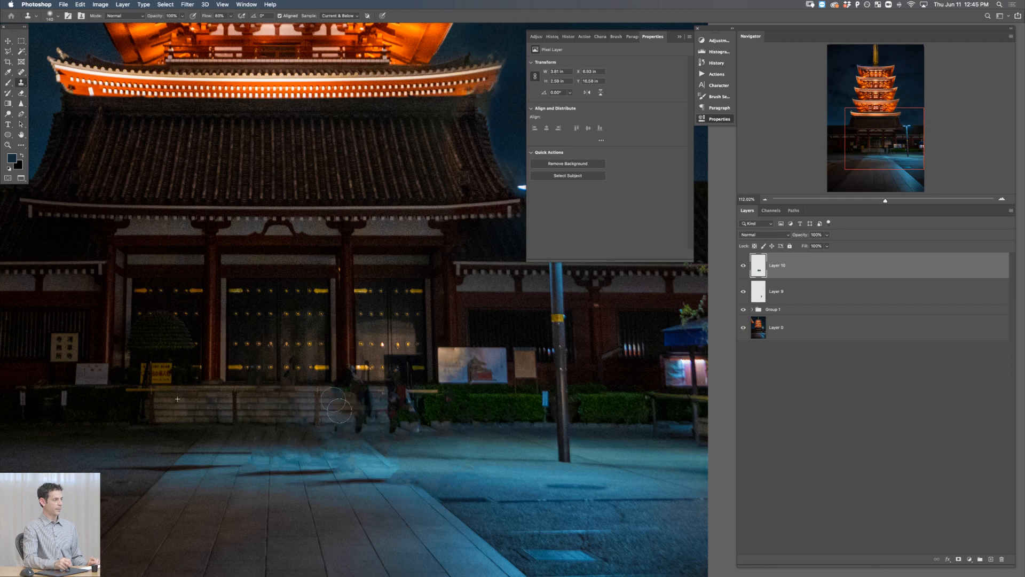
{"action": "mouse_move", "coordinate": [339, 411]}
{"action": "left_mouse_down"}
{"action": "mouse_move", "coordinate": [377, 409]}
{"action": "mouse_move", "coordinate": [352, 434]}
{"action": "mouse_move", "coordinate": [364, 423]}
{"action": "mouse_move", "coordinate": [373, 429]}
{"action": "mouse_move", "coordinate": [324, 428]}
{"action": "mouse_move", "coordinate": [336, 410]}
{"action": "mouse_move", "coordinate": [383, 413]}
{"action": "mouse_move", "coordinate": [363, 400]}
{"action": "mouse_move", "coordinate": [325, 420]}
{"action": "left_mouse_up"}
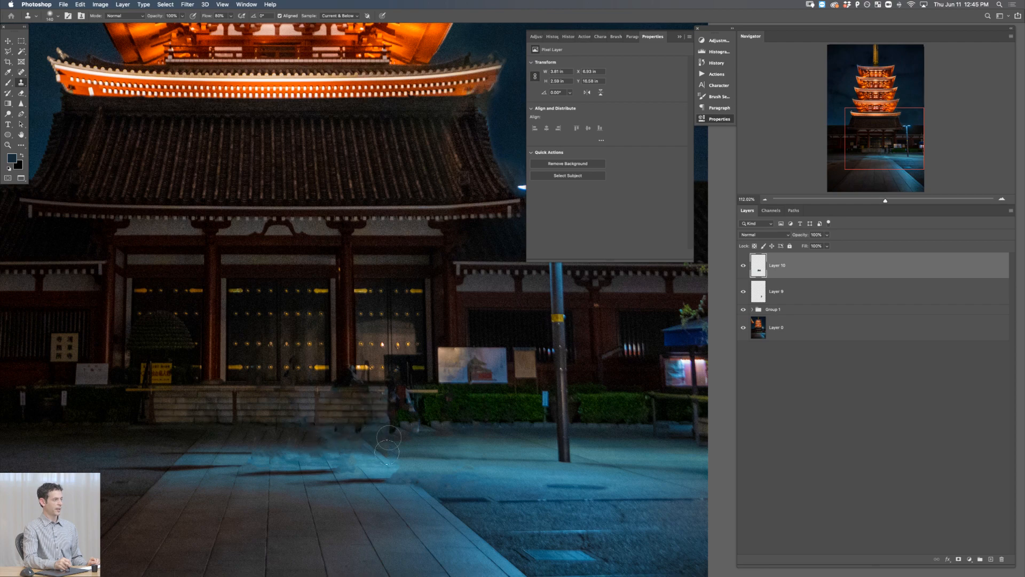
Step: Clone paving over the smears at the far end and right edge of the walkway
{"action": "left_click", "coordinate": [383, 452], "text": "alt"}
{"action": "left_click_drag", "start_coordinate": [354, 430], "coordinate": [340, 438]}
{"action": "left_click", "coordinate": [357, 435], "text": "alt"}
{"action": "left_click", "coordinate": [350, 446], "text": "alt"}
{"action": "left_click_drag", "start_coordinate": [382, 491], "coordinate": [378, 494]}
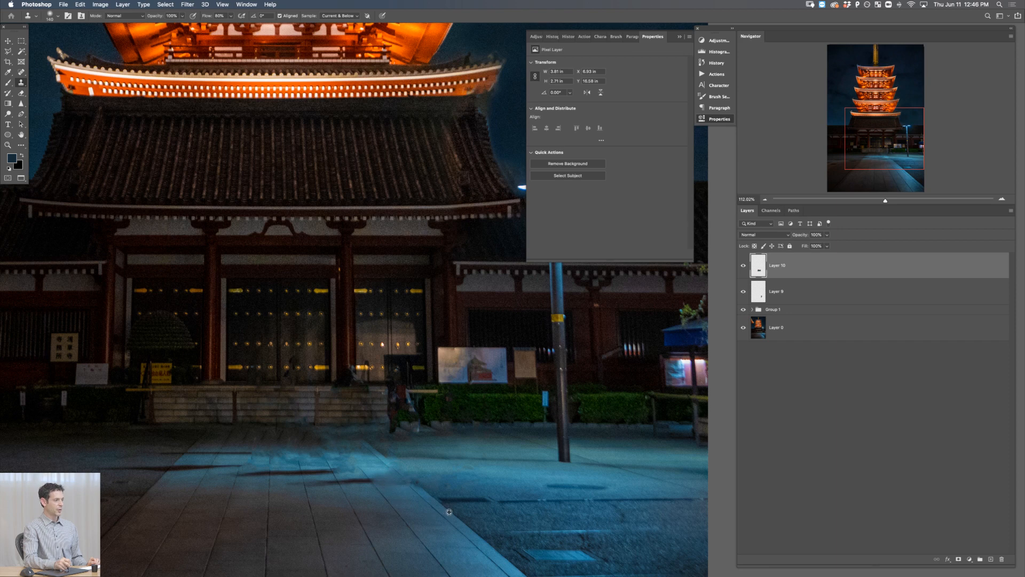
{"action": "mouse_move", "coordinate": [388, 493]}
{"action": "left_mouse_down"}
{"action": "mouse_move", "coordinate": [406, 490]}
{"action": "mouse_move", "coordinate": [389, 474]}
{"action": "left_mouse_up"}
Step: Remove the people's dark shadows from the ground and walkway with the Spot Healing Brush
{"action": "scroll", "coordinate": [166, 481], "scroll_direction": "left", "scroll_amount": 3}
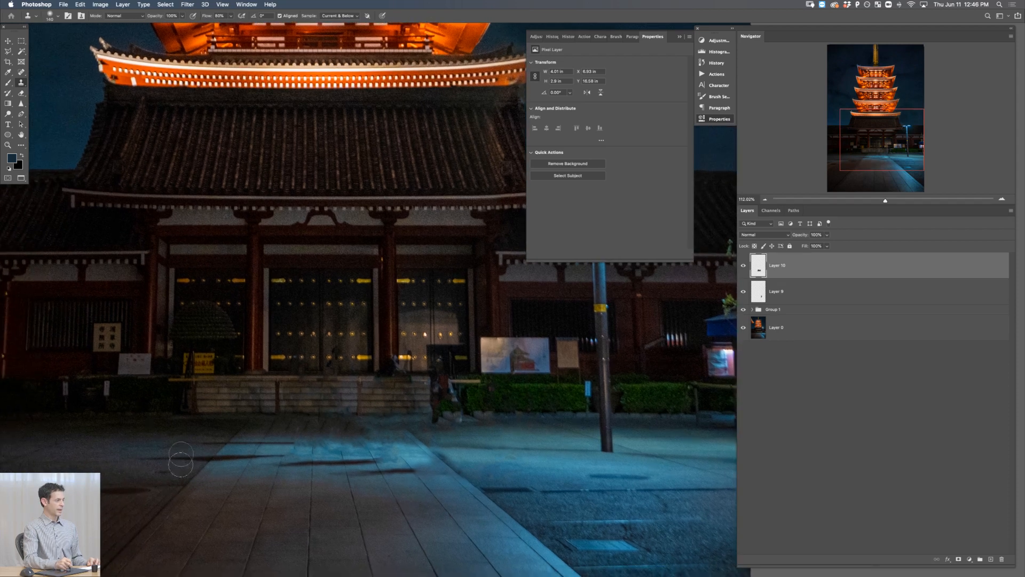
{"action": "key", "text": "j"}
{"action": "left_click_drag", "start_coordinate": [154, 459], "coordinate": [204, 458]}
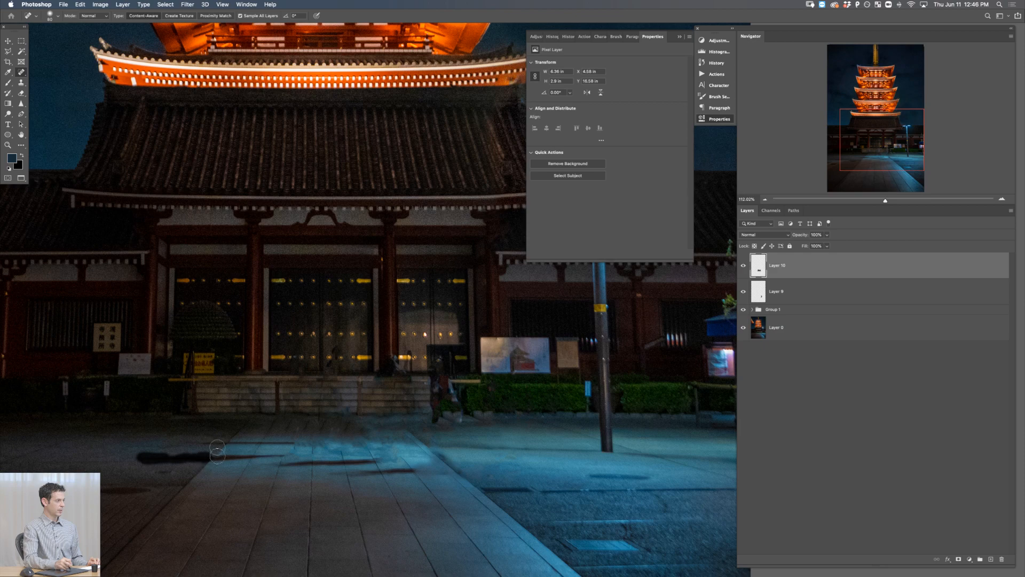
{"action": "mouse_move", "coordinate": [197, 444]}
{"action": "left_mouse_down"}
{"action": "mouse_move", "coordinate": [166, 469]}
{"action": "mouse_move", "coordinate": [240, 466]}
{"action": "mouse_move", "coordinate": [258, 451]}
{"action": "mouse_move", "coordinate": [214, 468]}
{"action": "mouse_move", "coordinate": [244, 449]}
{"action": "mouse_move", "coordinate": [279, 456]}
{"action": "mouse_move", "coordinate": [257, 466]}
{"action": "mouse_move", "coordinate": [248, 463]}
{"action": "mouse_move", "coordinate": [288, 462]}
{"action": "mouse_move", "coordinate": [295, 450]}
{"action": "mouse_move", "coordinate": [263, 451]}
{"action": "mouse_move", "coordinate": [261, 436]}
{"action": "mouse_move", "coordinate": [241, 458]}
{"action": "mouse_move", "coordinate": [220, 446]}
{"action": "mouse_move", "coordinate": [235, 441]}
{"action": "mouse_move", "coordinate": [218, 442]}
{"action": "mouse_move", "coordinate": [214, 462]}
{"action": "mouse_move", "coordinate": [192, 459]}
{"action": "mouse_move", "coordinate": [221, 458]}
{"action": "left_mouse_up"}
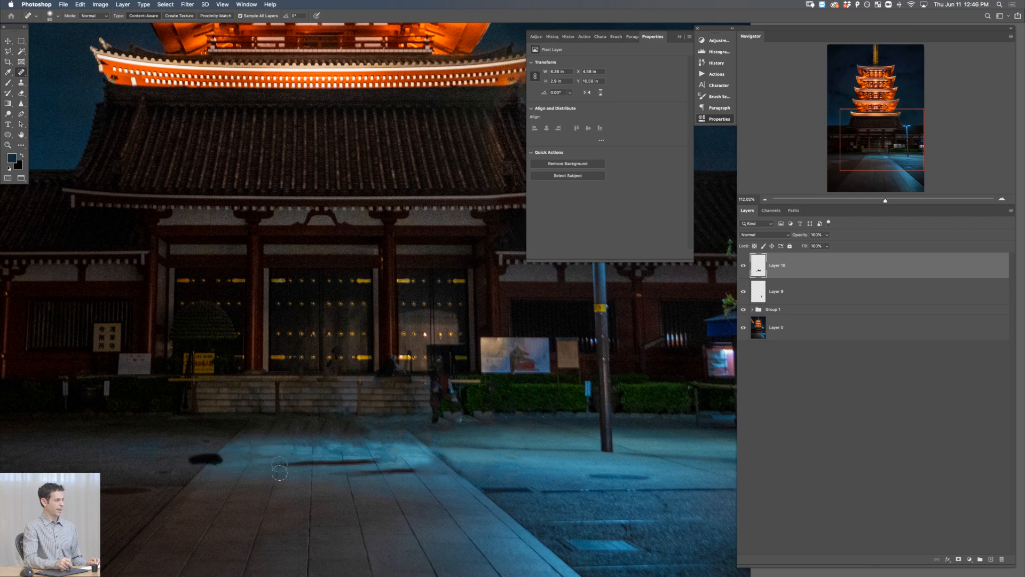
{"action": "mouse_move", "coordinate": [284, 464]}
{"action": "left_mouse_down"}
{"action": "mouse_move", "coordinate": [280, 467]}
{"action": "mouse_move", "coordinate": [375, 456]}
{"action": "mouse_move", "coordinate": [337, 471]}
{"action": "mouse_move", "coordinate": [414, 478]}
{"action": "mouse_move", "coordinate": [369, 472]}
{"action": "left_mouse_up"}
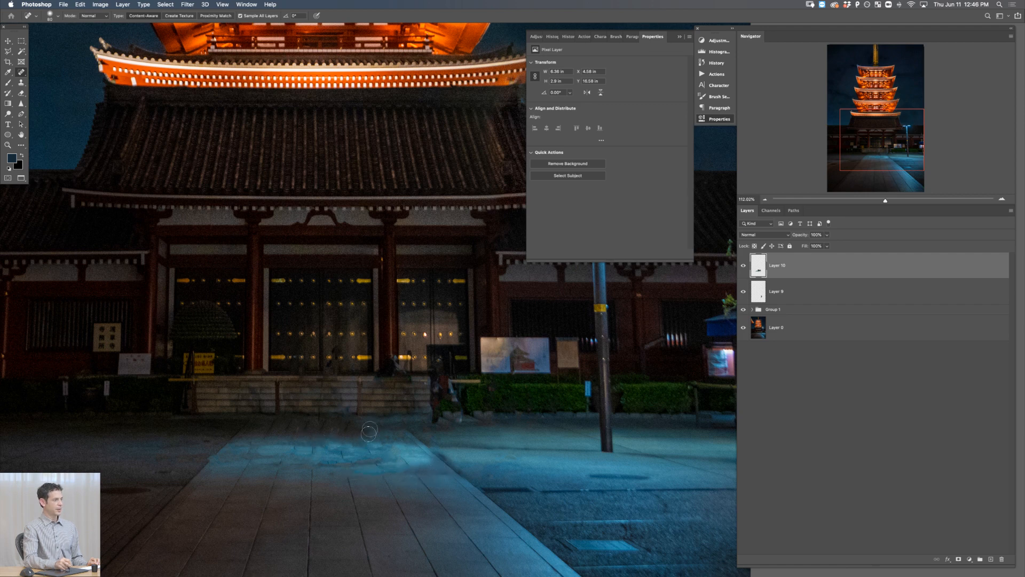
Step: Add two new top layers and try brushing sampled ground colour over the far walkway at 30% flow
{"action": "key", "text": "super+shift+alt+n"}
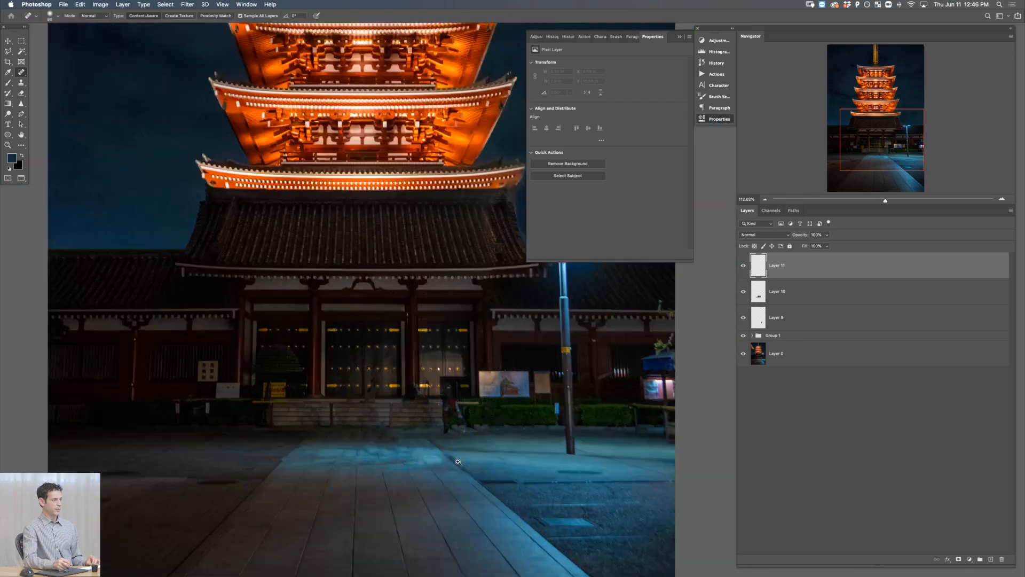
{"action": "left_click", "coordinate": [459, 460], "text": "alt+super"}
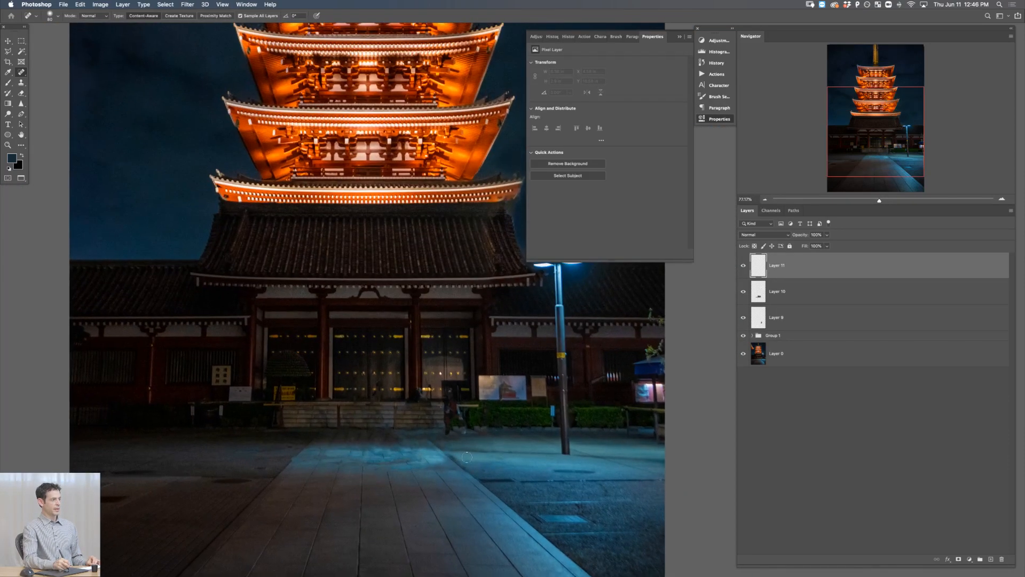
{"action": "key", "text": "super+shift+alt+n"}
{"action": "key", "text": "b"}
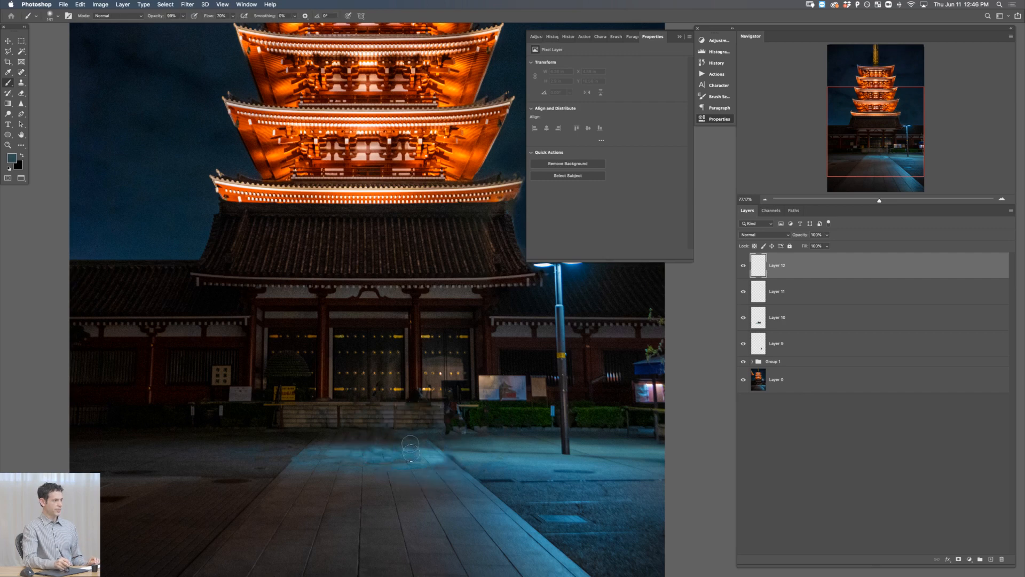
{"action": "key", "text": "shift+3"}
{"action": "left_click_drag", "start_coordinate": [378, 440], "coordinate": [413, 438]}
{"action": "key", "text": "super+z"}
Step: Set the brush flow to 20% and open its Shape Dynamics settings
{"action": "key", "text": "shift+2"}
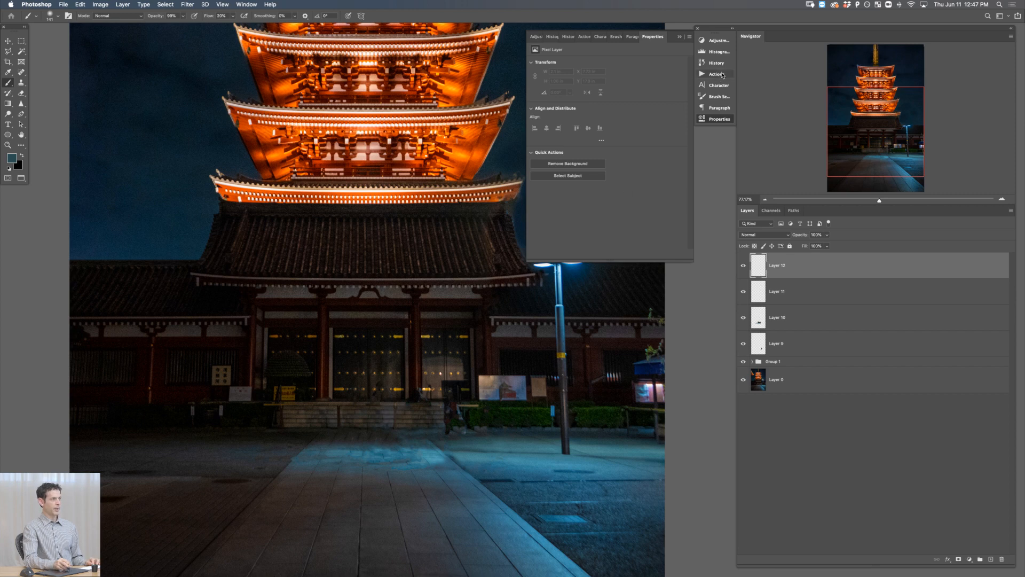
{"action": "left_click", "coordinate": [720, 97]}
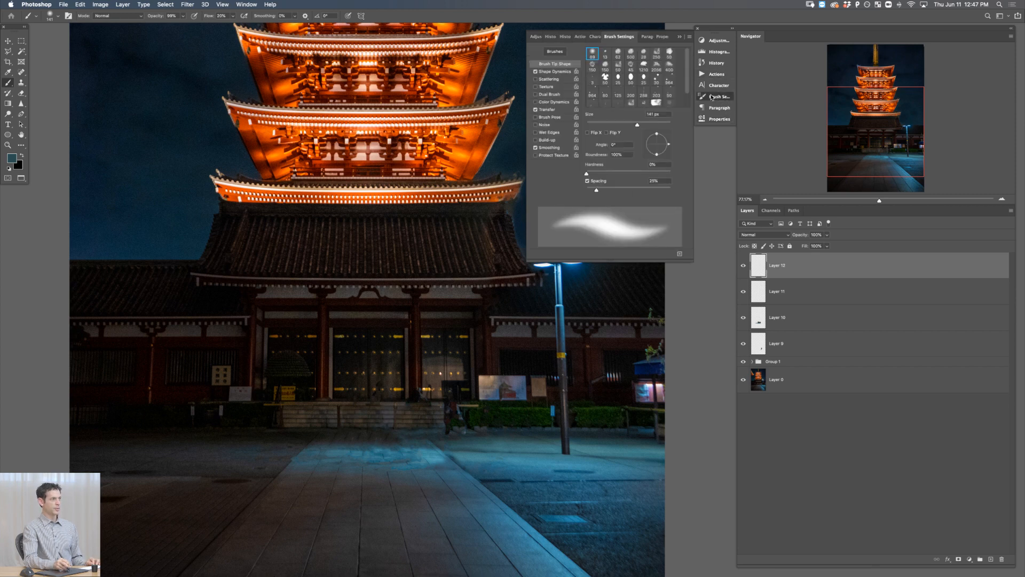
{"action": "left_click", "coordinate": [556, 71]}
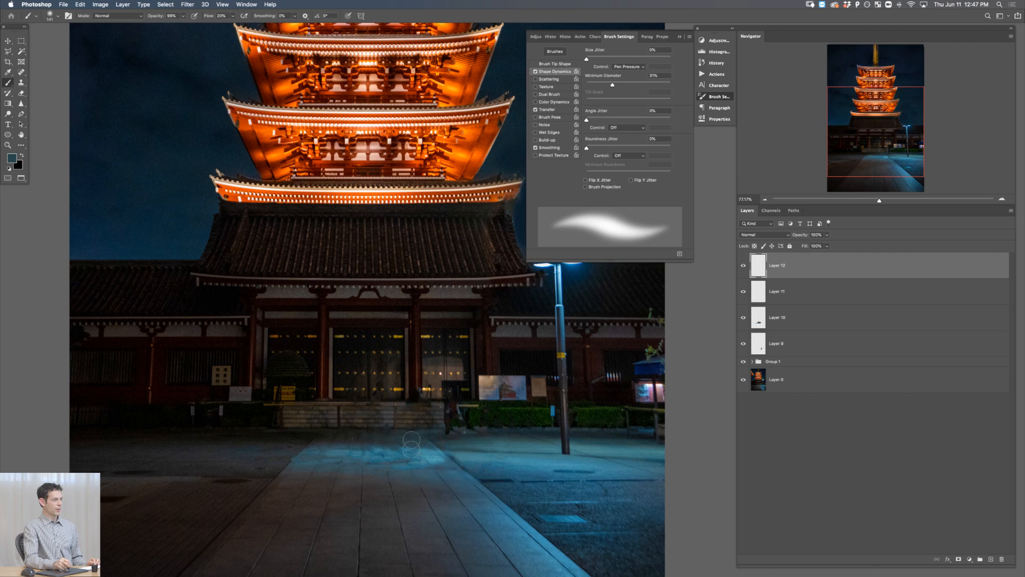
Step: Brush repeatedly sampled ground colours over the far end of the walkway to blend its patchy blue tones
{"action": "left_click_drag", "start_coordinate": [423, 476], "coordinate": [436, 477], "text": "ctrl+alt"}
{"action": "left_click", "coordinate": [426, 479], "text": "alt"}
{"action": "left_click", "coordinate": [368, 441], "text": "alt"}
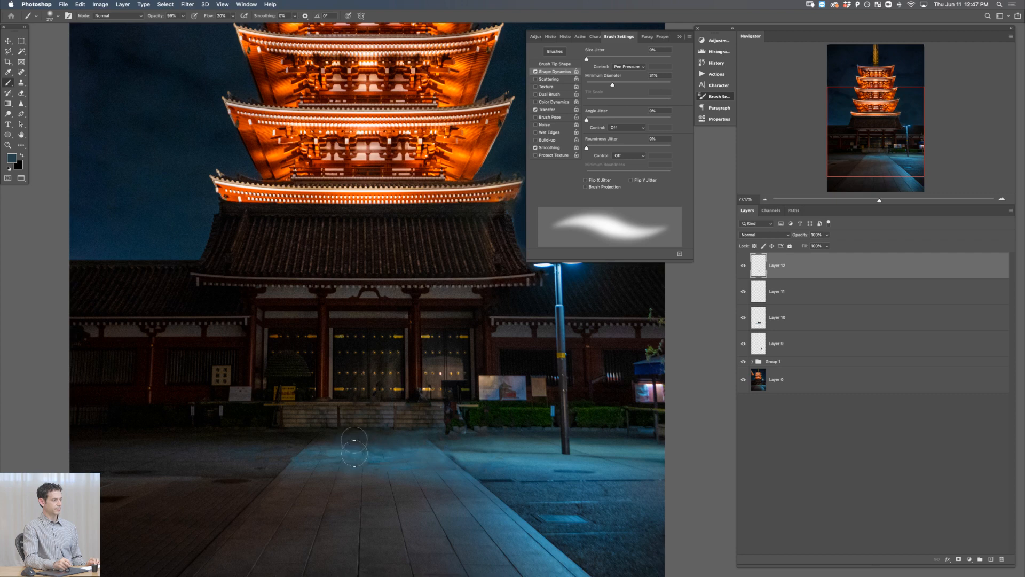
{"action": "left_click", "coordinate": [347, 445], "text": "alt"}
{"action": "left_click", "coordinate": [335, 436], "text": "ctrl+alt"}
{"action": "left_click_drag", "start_coordinate": [335, 436], "coordinate": [322, 427]}
{"action": "left_click", "coordinate": [339, 429], "text": "alt"}
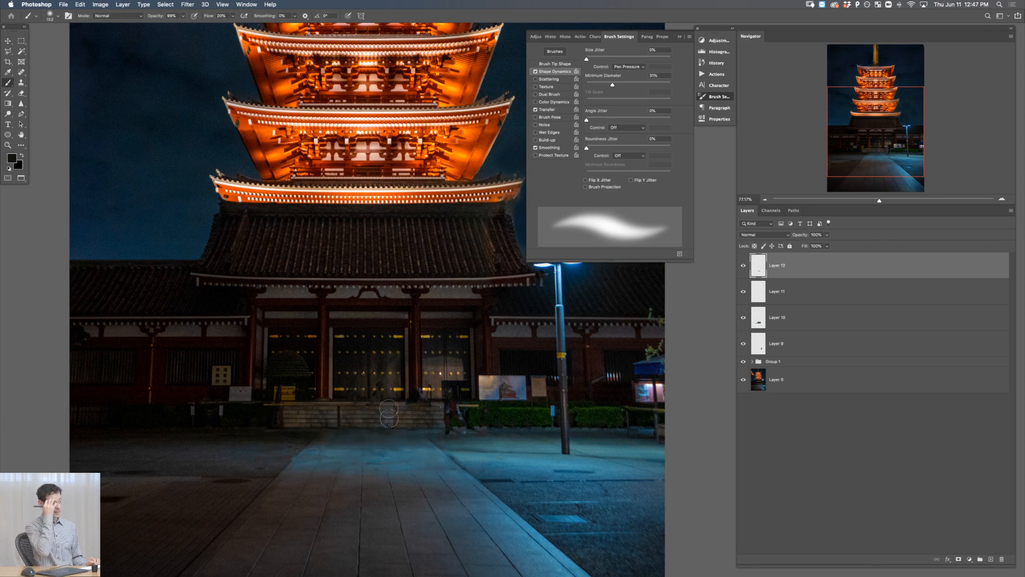
{"action": "left_click_drag", "start_coordinate": [327, 435], "coordinate": [315, 435]}
{"action": "left_click_drag", "start_coordinate": [421, 435], "coordinate": [421, 437]}
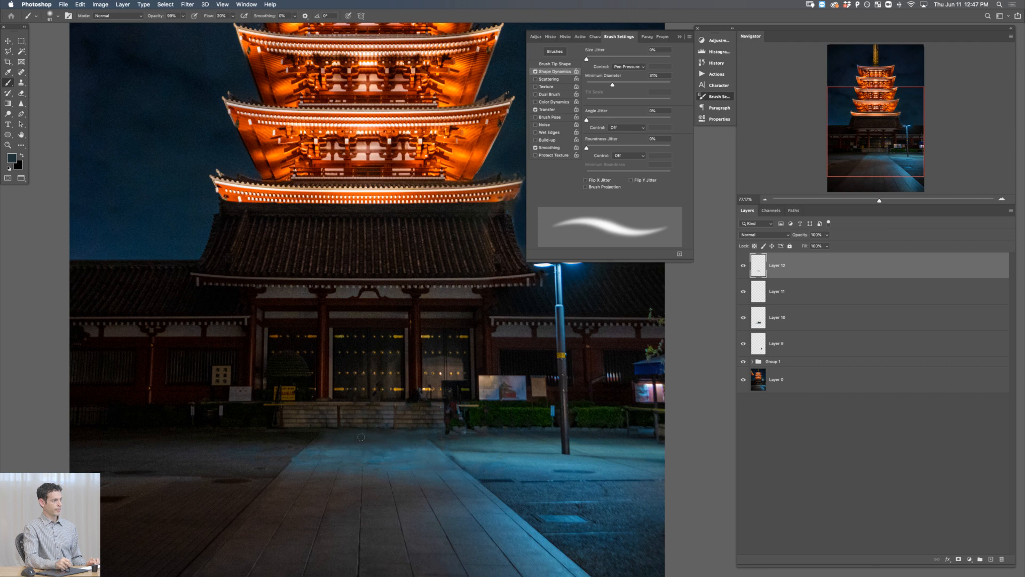
{"action": "left_click_drag", "start_coordinate": [323, 458], "coordinate": [342, 458]}
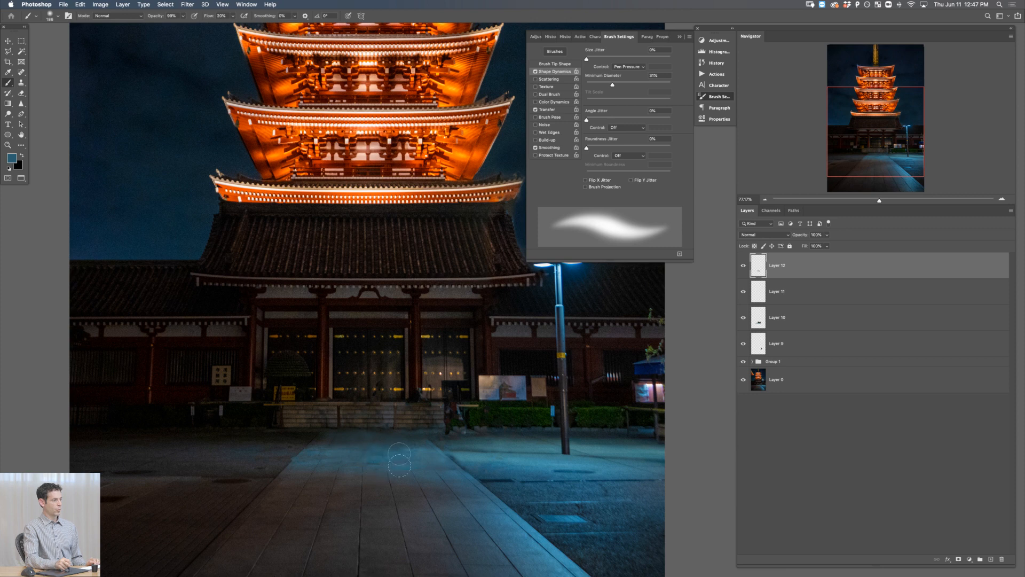
Step: Brush soft blue-grey ground tones over the centre of the walkway's far end to even out its colour
{"action": "left_click_drag", "start_coordinate": [399, 460], "coordinate": [410, 458]}
{"action": "mouse_move", "coordinate": [389, 449]}
{"action": "left_mouse_down"}
{"action": "mouse_move", "coordinate": [388, 440]}
{"action": "mouse_move", "coordinate": [323, 436]}
{"action": "left_mouse_up"}
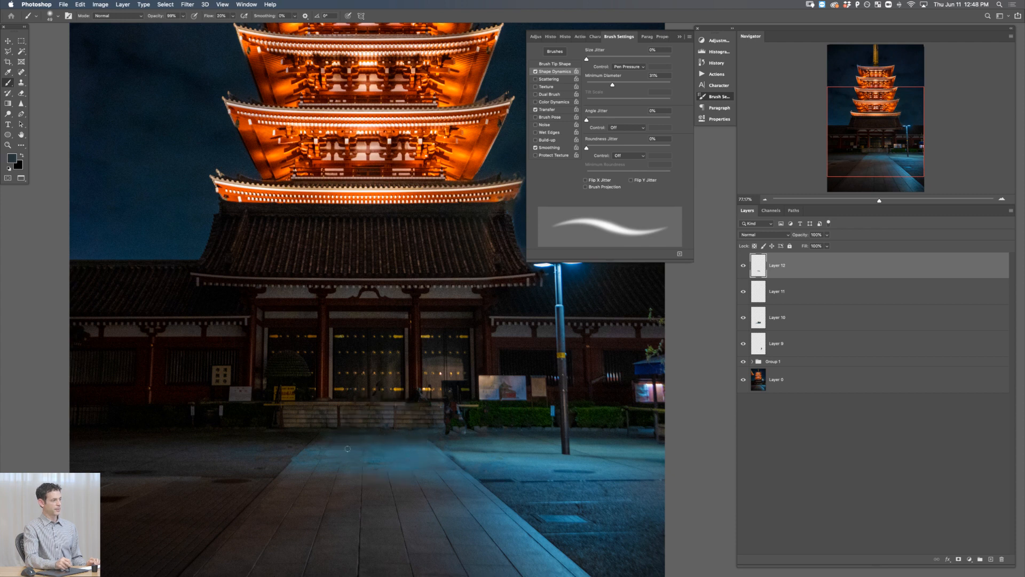
{"action": "left_click_drag", "start_coordinate": [347, 448], "coordinate": [368, 454]}
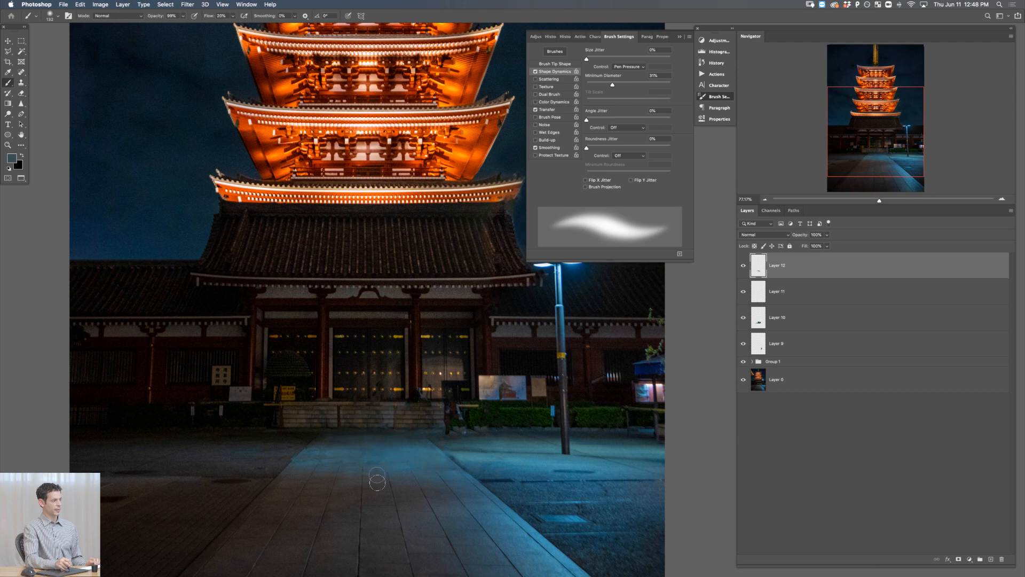
{"action": "left_click_drag", "start_coordinate": [350, 449], "coordinate": [380, 464]}
{"action": "left_click_drag", "start_coordinate": [376, 463], "coordinate": [373, 447]}
Step: Sample nearby ground colours and blend the walkway's far right edge and middle paving with soft brush strokes
{"action": "left_click", "coordinate": [323, 441], "text": "alt"}
{"action": "left_click", "coordinate": [400, 472], "text": "alt"}
{"action": "left_click", "coordinate": [458, 478], "text": "alt"}
{"action": "left_click", "coordinate": [463, 460], "text": "alt"}
{"action": "left_click_drag", "start_coordinate": [472, 462], "coordinate": [457, 461]}
{"action": "left_click", "coordinate": [463, 454], "text": "alt"}
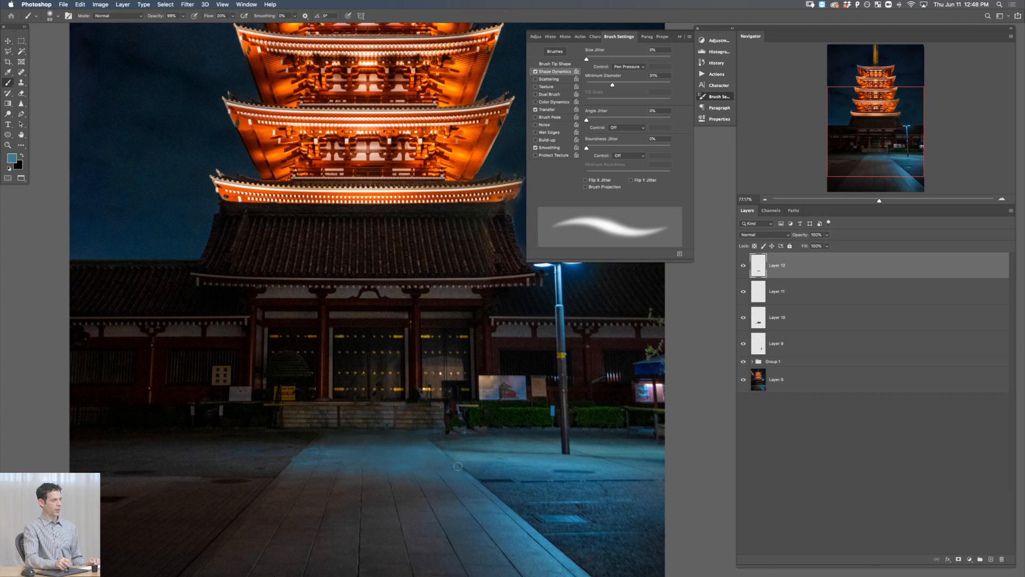
{"action": "left_click_drag", "start_coordinate": [394, 473], "coordinate": [423, 472]}
{"action": "left_click", "coordinate": [403, 466], "text": "alt"}
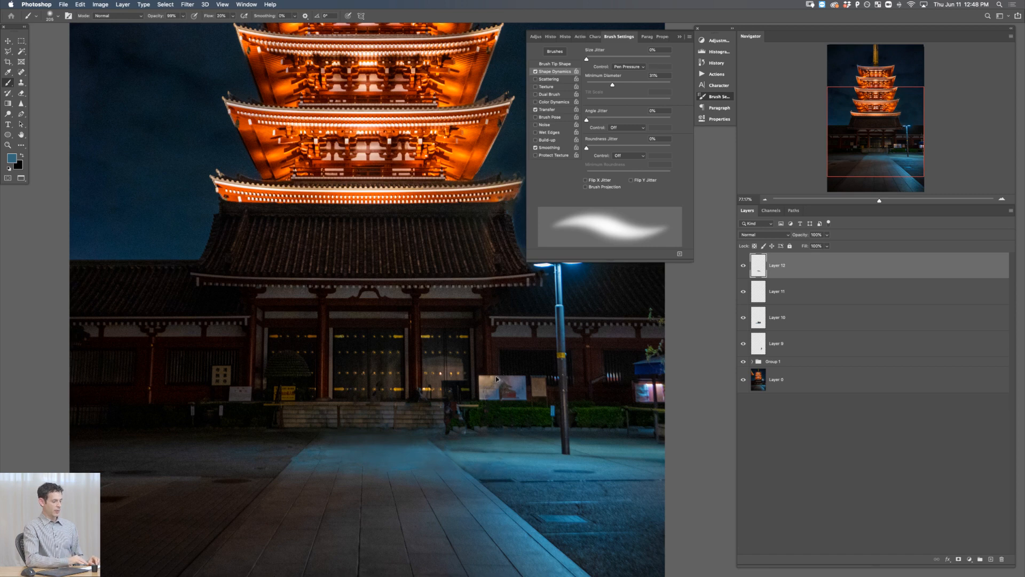
Step: On a new top layer, make a very thin vertical selection over the walkway, fill it with black and deselect
{"action": "key", "text": "super+shift+alt+n"}
{"action": "key", "text": "l"}
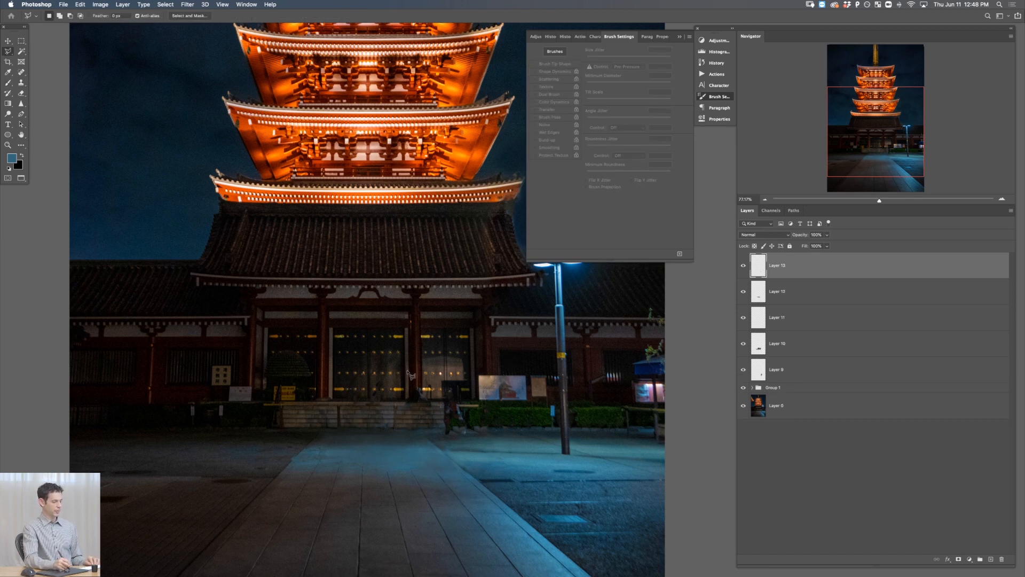
{"action": "key", "text": "m"}
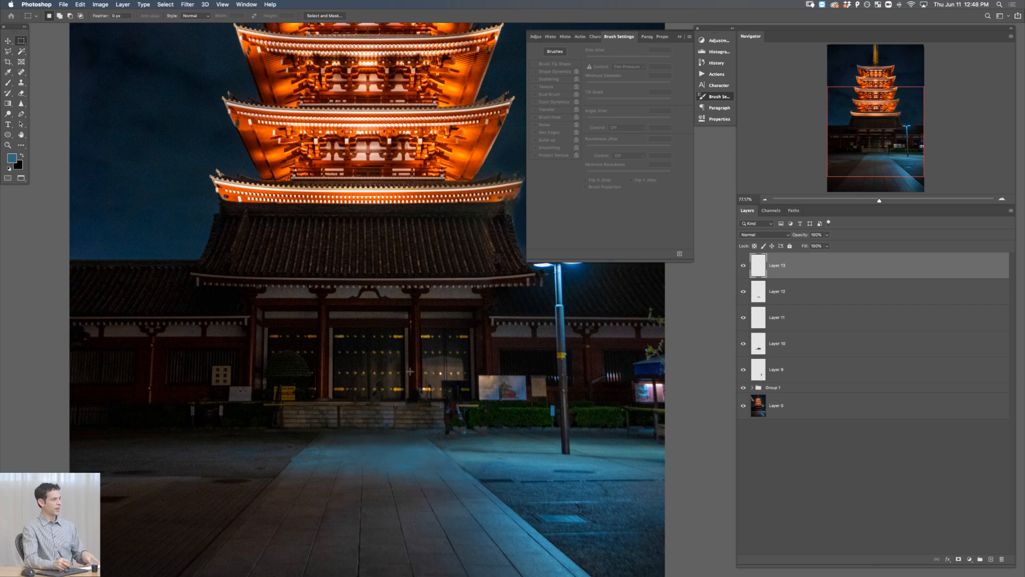
{"action": "left_click_drag", "start_coordinate": [410, 371], "coordinate": [411, 507]}
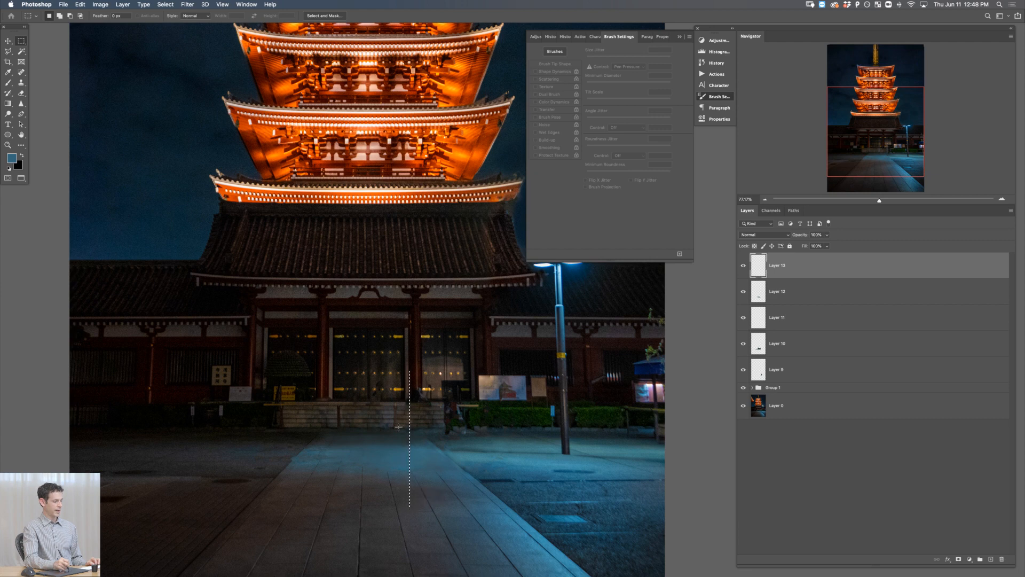
{"action": "key", "text": "d"}
{"action": "key", "text": "super+BackSpace"}
{"action": "key", "text": "super+d"}
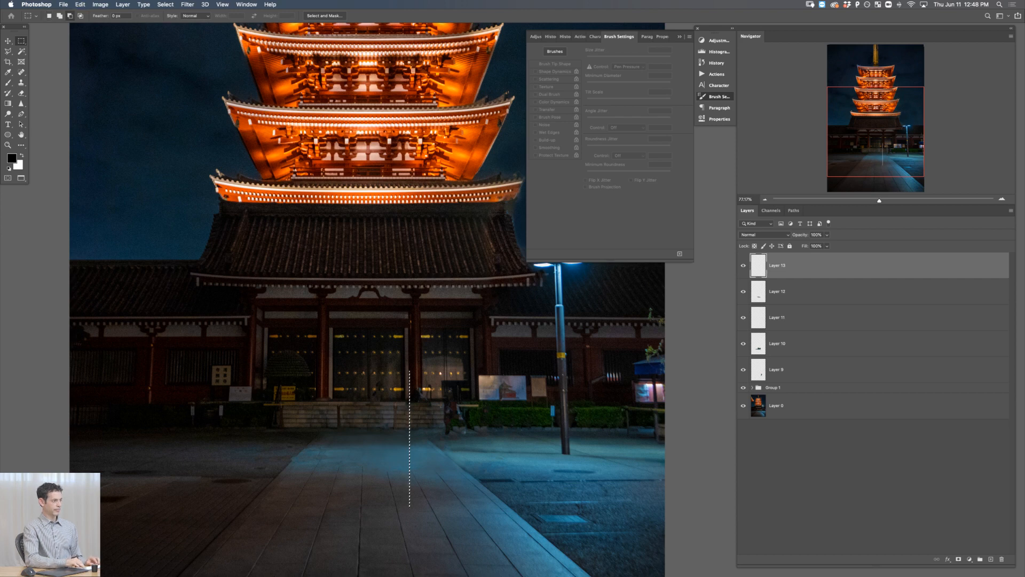
{"action": "key", "text": "alt+BackSpace"}
{"action": "key", "text": "super+d"}
Step: Move and rotate the black line to follow the rightmost inner paving seam towards the temple steps
{"action": "key", "text": "v"}
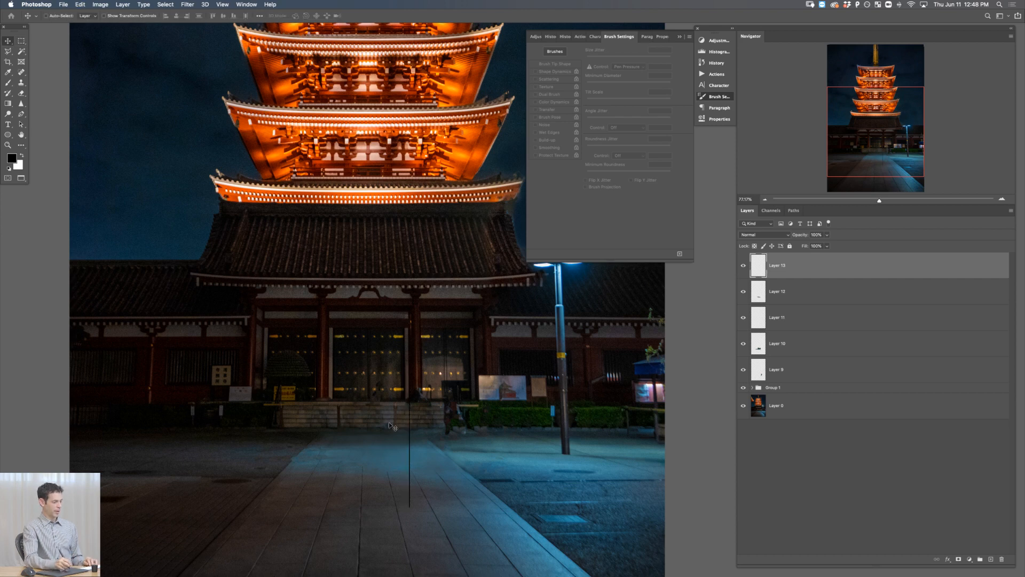
{"action": "left_click_drag", "start_coordinate": [427, 484], "coordinate": [438, 417]}
{"action": "key", "text": "super+t"}
{"action": "key", "text": "Return"}
{"action": "key", "text": "super+t"}
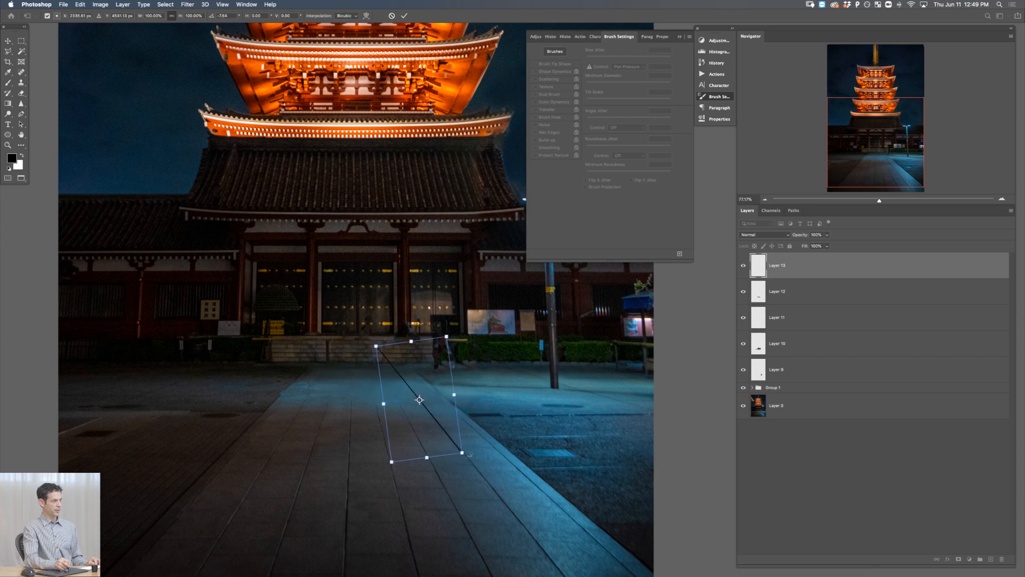
{"action": "left_click_drag", "start_coordinate": [478, 467], "coordinate": [477, 466]}
{"action": "key", "text": "Return"}
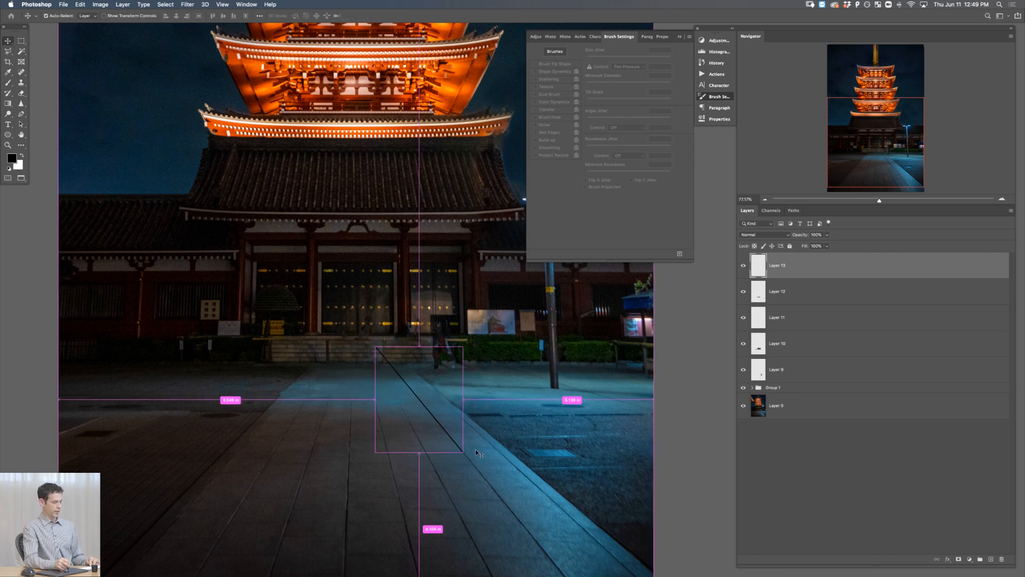
Step: Duplicate the line layer and rotate the copy onto the next paving seam to the left
{"action": "key", "text": "ctrl+j"}
{"action": "key", "text": "ctrl+t"}
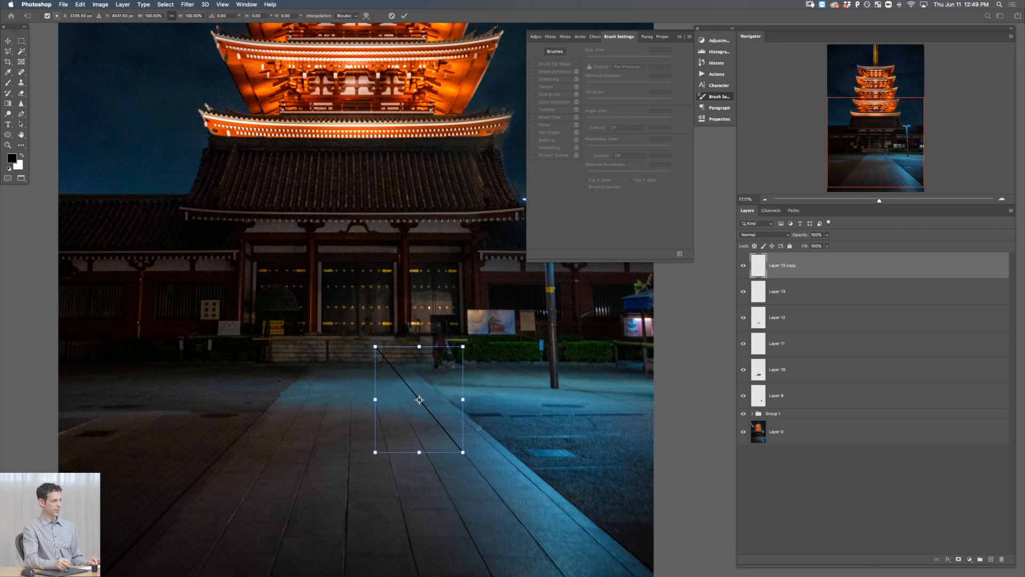
{"action": "mouse_move", "coordinate": [441, 423]}
{"action": "left_mouse_down"}
{"action": "mouse_move", "coordinate": [426, 424]}
{"action": "mouse_move", "coordinate": [455, 437]}
{"action": "mouse_move", "coordinate": [426, 437]}
{"action": "mouse_move", "coordinate": [451, 439]}
{"action": "left_mouse_up"}
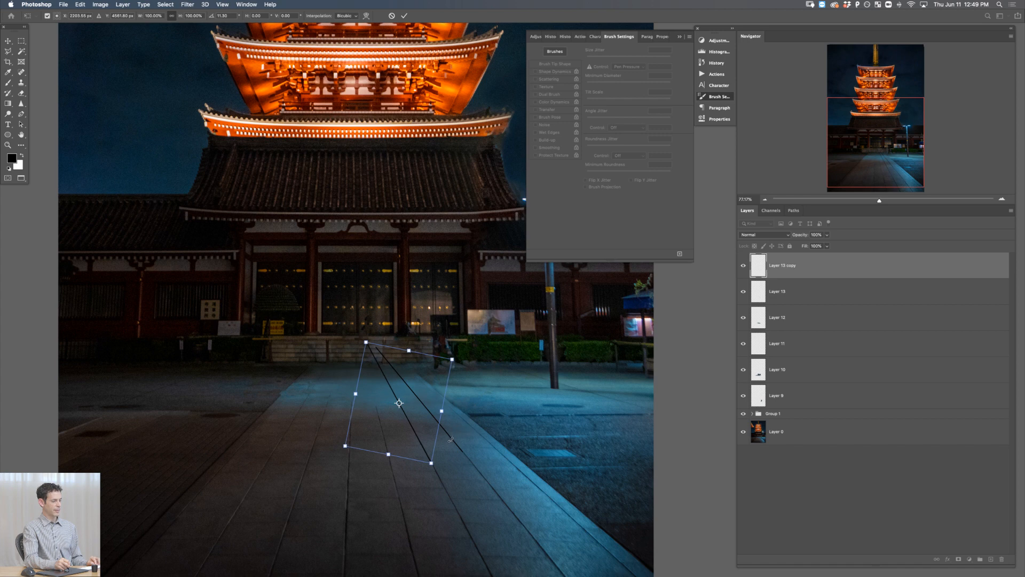
{"action": "key", "text": "Return"}
Step: Copy the line again, rotate it along the third seam from the right and nudge it into place
{"action": "left_click_drag", "start_coordinate": [451, 439], "coordinate": [397, 436]}
{"action": "key", "text": "ctrl+t"}
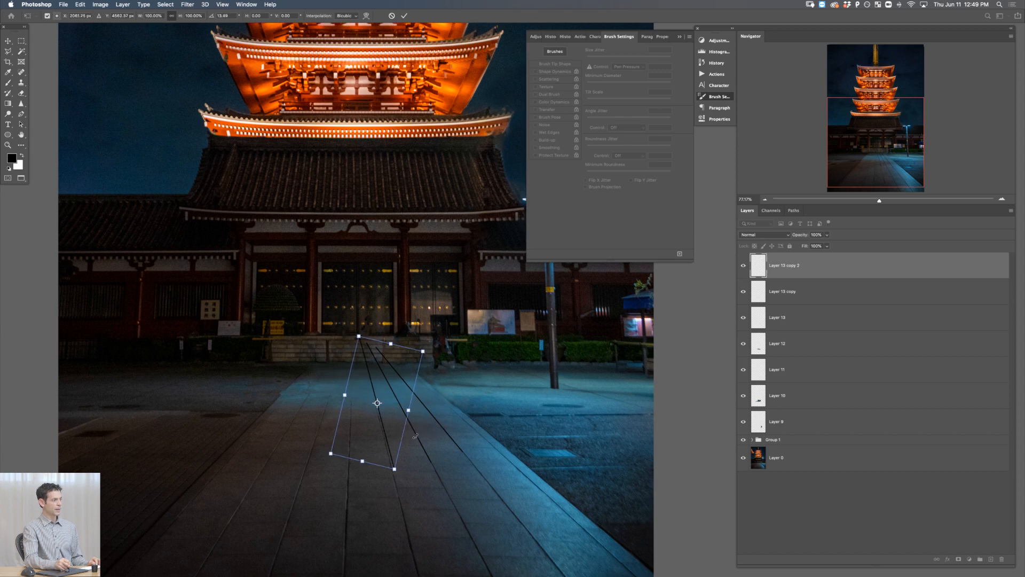
{"action": "key", "text": "Return"}
{"action": "key", "text": "super+t"}
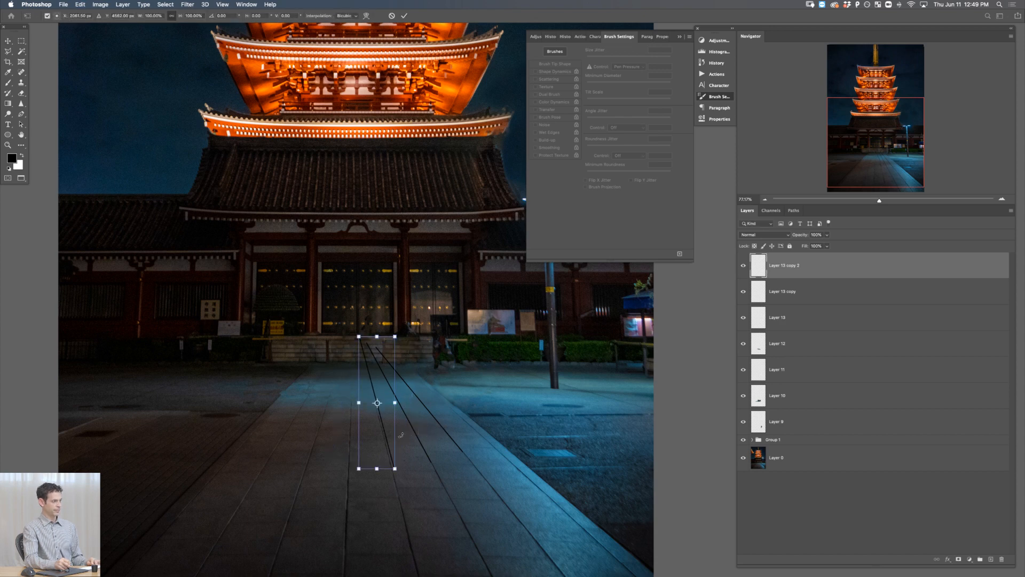
{"action": "key", "text": "Return"}
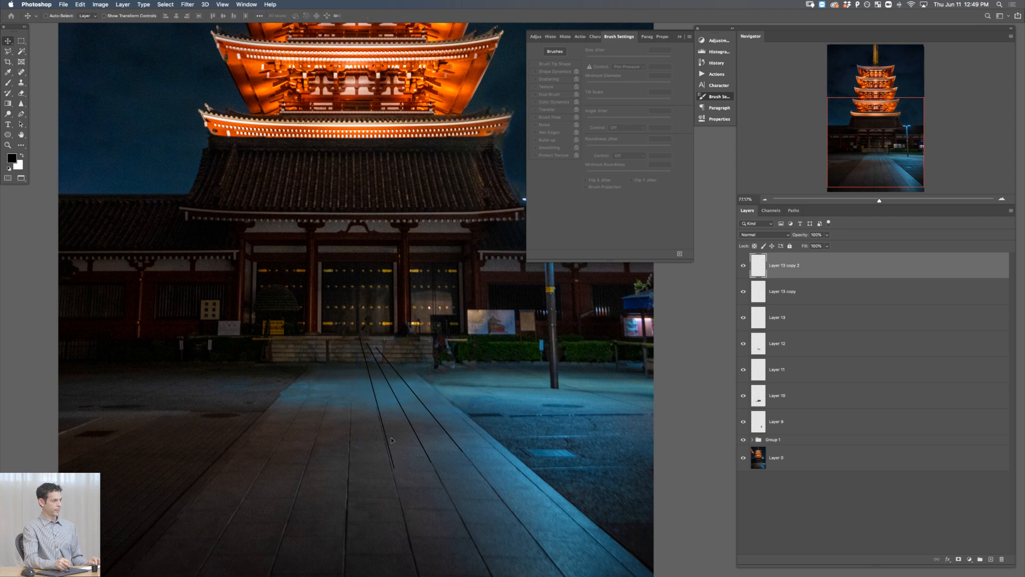
{"action": "left_click_drag", "start_coordinate": [387, 438], "coordinate": [387, 438]}
{"action": "key", "text": "super"}
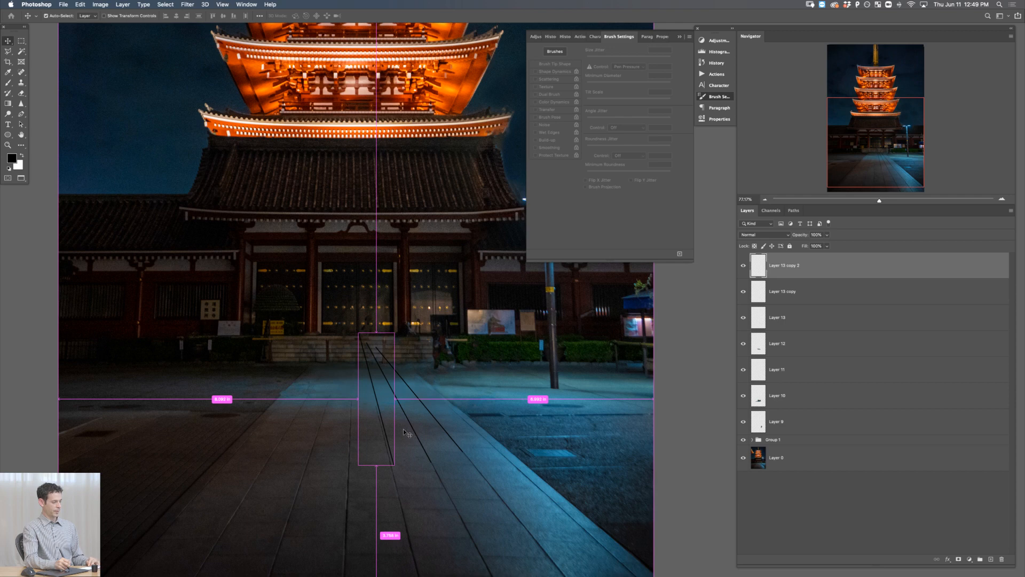
Step: Duplicate the line for the fourth, nearly vertical seam, and adjust the position of the third line
{"action": "key", "text": "super+j"}
{"action": "key", "text": "super+t"}
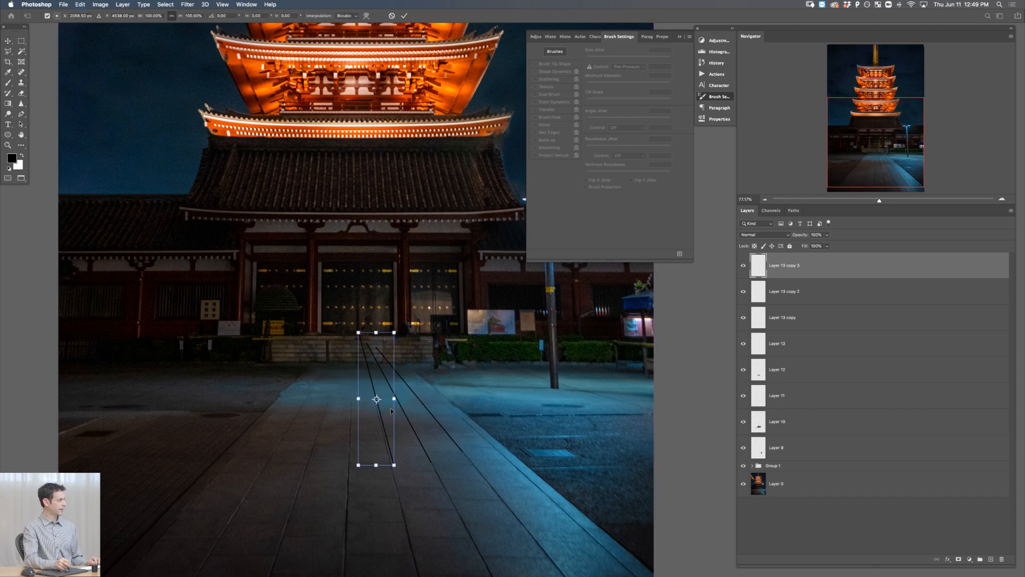
{"action": "mouse_move", "coordinate": [379, 418]}
{"action": "left_mouse_down"}
{"action": "mouse_move", "coordinate": [353, 420]}
{"action": "mouse_move", "coordinate": [376, 414]}
{"action": "mouse_move", "coordinate": [375, 427]}
{"action": "mouse_move", "coordinate": [378, 418]}
{"action": "left_mouse_up"}
{"action": "key", "text": "Return"}
{"action": "left_click", "coordinate": [763, 292]}
{"action": "left_click_drag", "start_coordinate": [452, 460], "coordinate": [448, 459]}
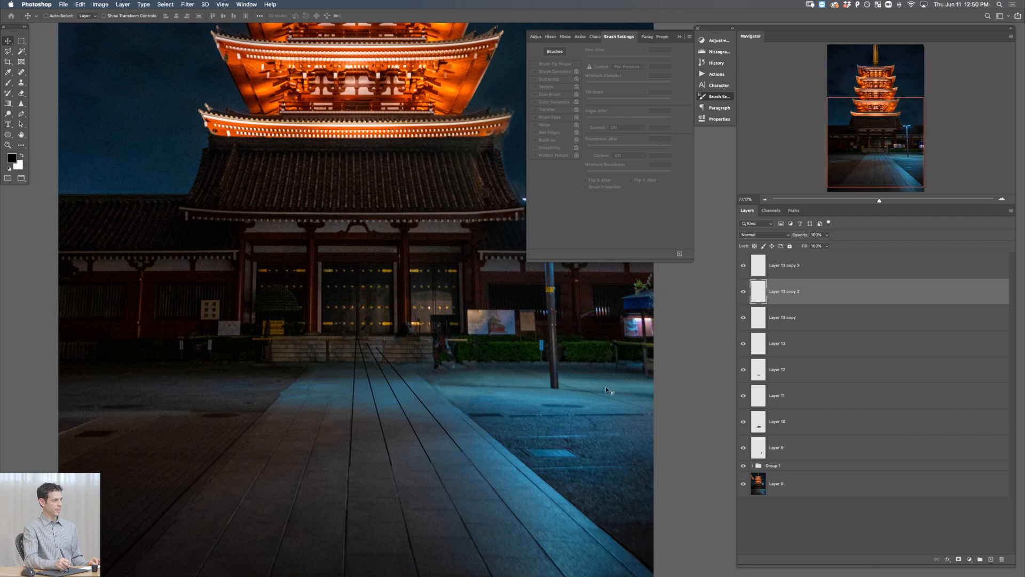
Step: Duplicate the top line layer twice, rotating the copies onto the two remaining seams on the walkway's left half
{"action": "left_click", "coordinate": [780, 266]}
{"action": "key", "text": "ctrl+j"}
{"action": "key", "text": "ctrl+t"}
{"action": "left_click_drag", "start_coordinate": [424, 422], "coordinate": [362, 419]}
{"action": "key", "text": "Return"}
{"action": "key", "text": "ctrl+t"}
{"action": "key", "text": "Return"}
{"action": "key", "text": "ctrl+j"}
{"action": "key", "text": "ctrl+t"}
{"action": "key", "text": "Return"}
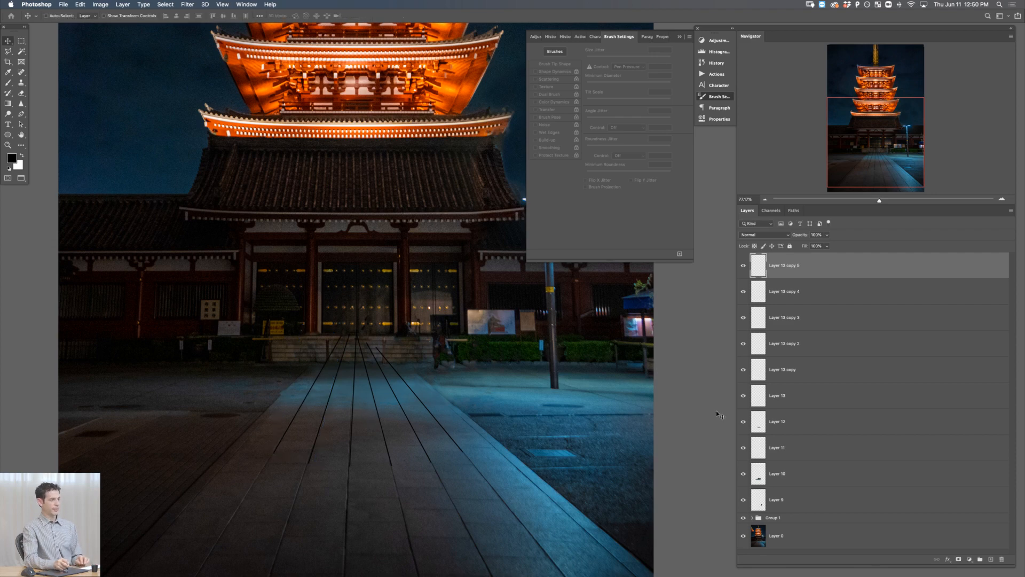
Step: Select all six seam line layers and merge them into one layer
{"action": "left_click", "coordinate": [743, 399]}
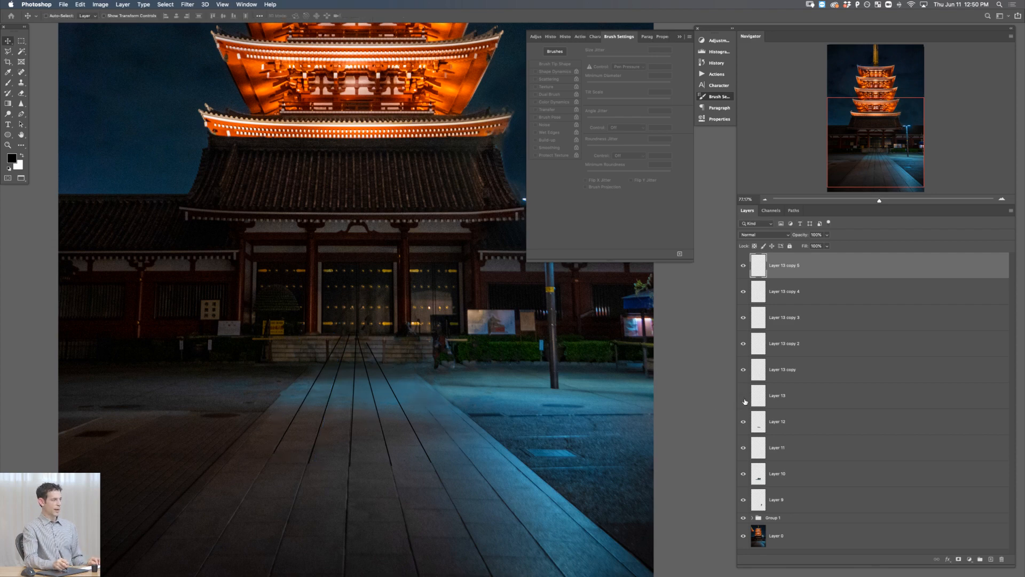
{"action": "left_click", "coordinate": [801, 395], "text": "shift"}
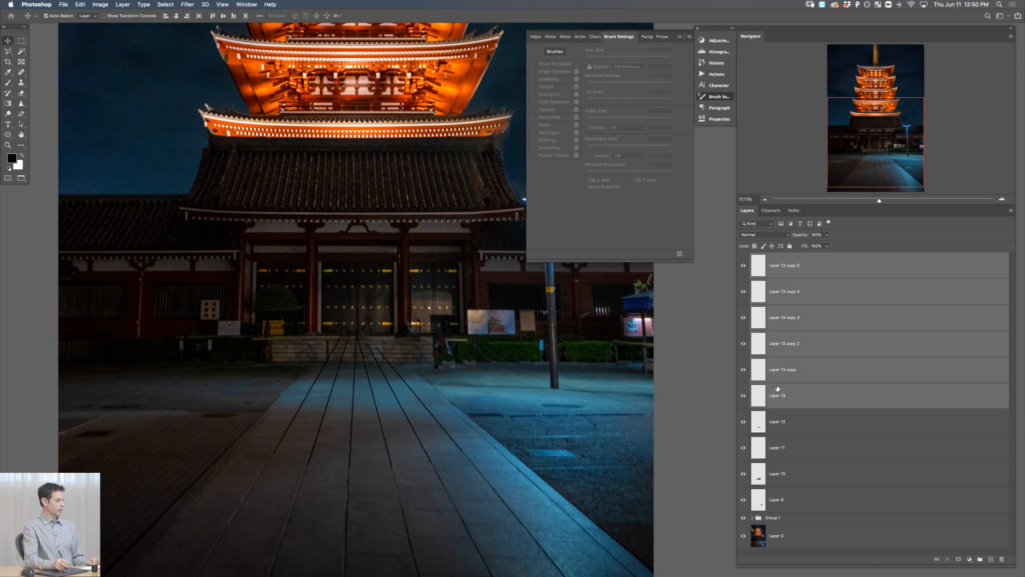
{"action": "key", "text": "super+e"}
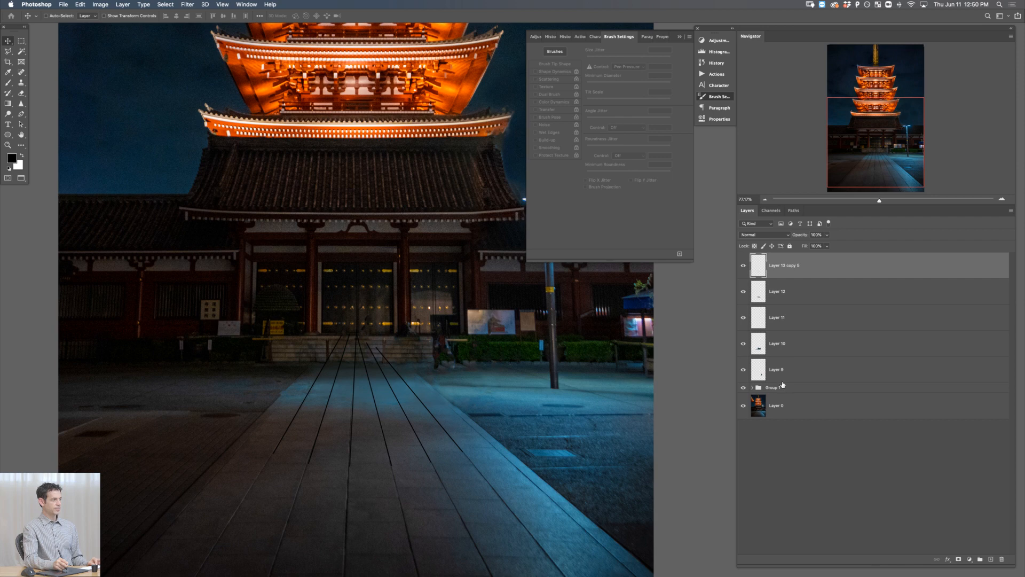
Step: Lighten the merged seam lines with Levels by raising the black output level to 48
{"action": "key", "text": "super+l"}
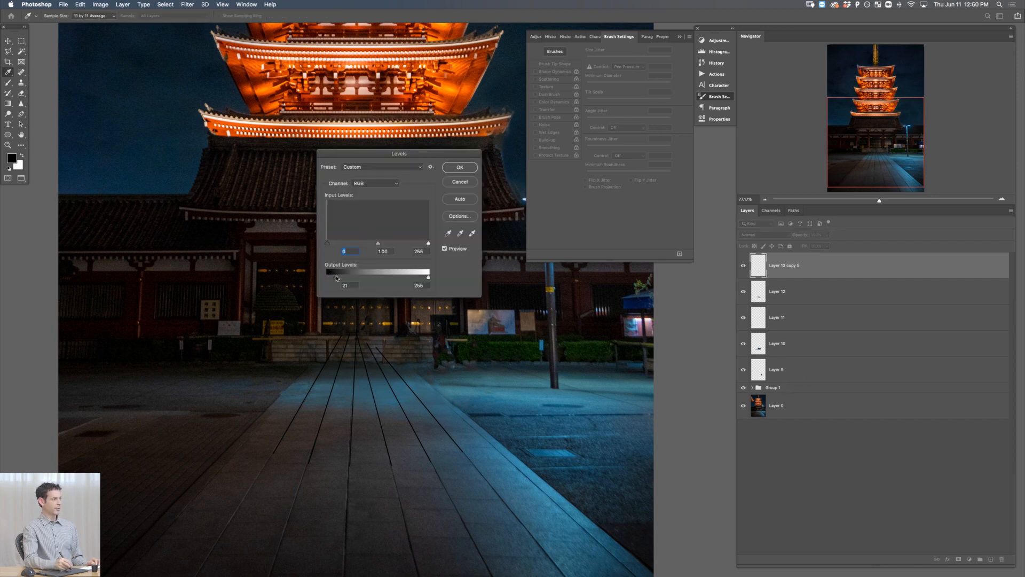
{"action": "left_click_drag", "start_coordinate": [337, 277], "coordinate": [352, 277]}
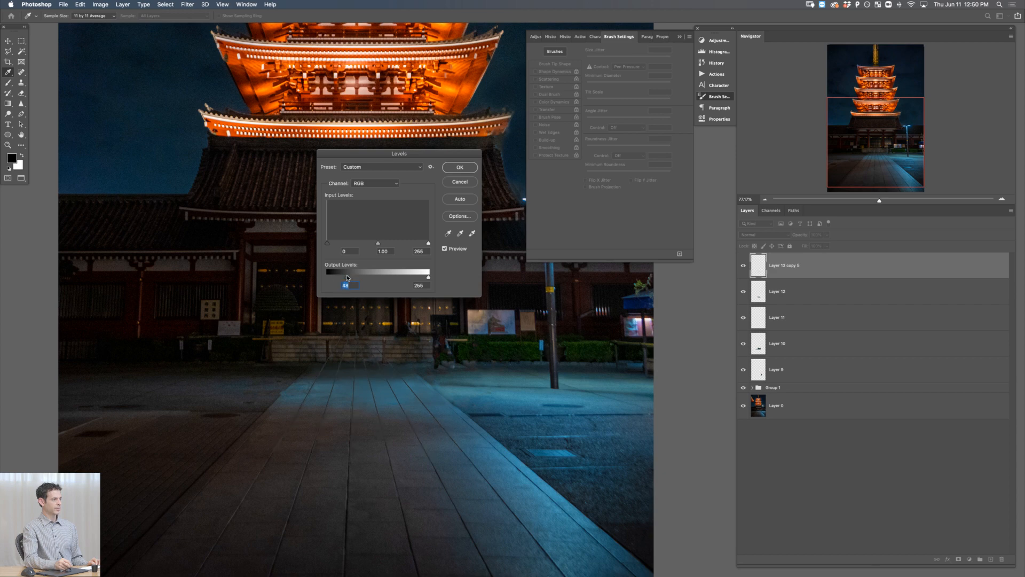
{"action": "left_click", "coordinate": [459, 168]}
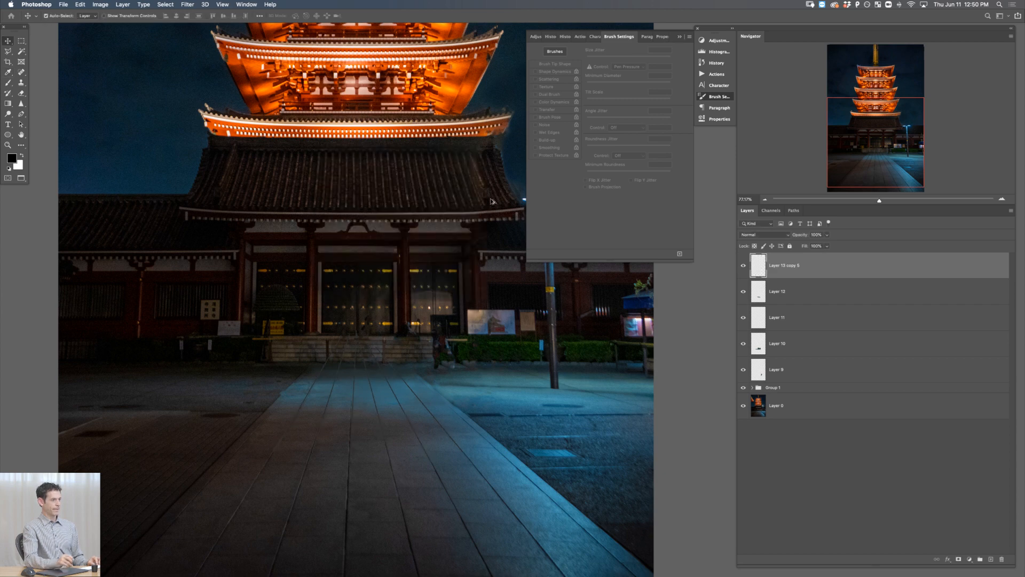
Step: Mask the seam lines off the temple steps and set their layer to Multiply at 40% opacity
{"action": "key", "text": "ctrl+shift+m"}
{"action": "key", "text": "b"}
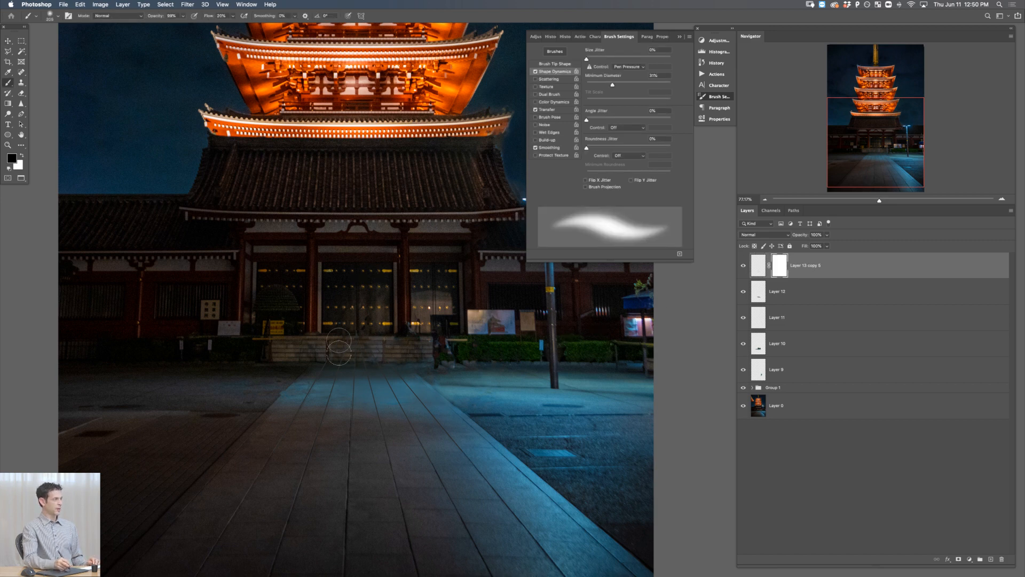
{"action": "left_click", "coordinate": [762, 235]}
{"action": "left_click", "coordinate": [766, 255]}
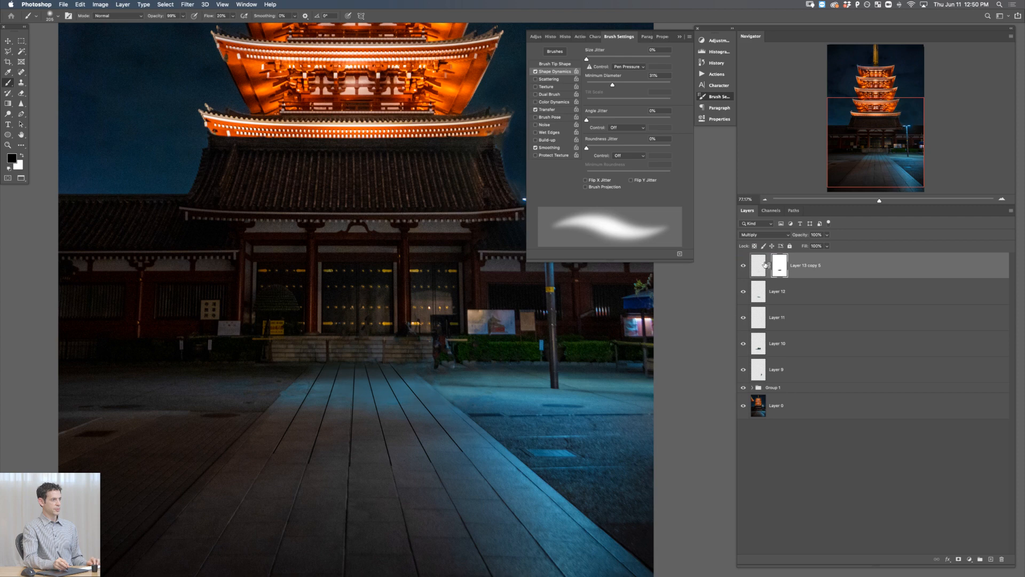
{"action": "key", "text": "v"}
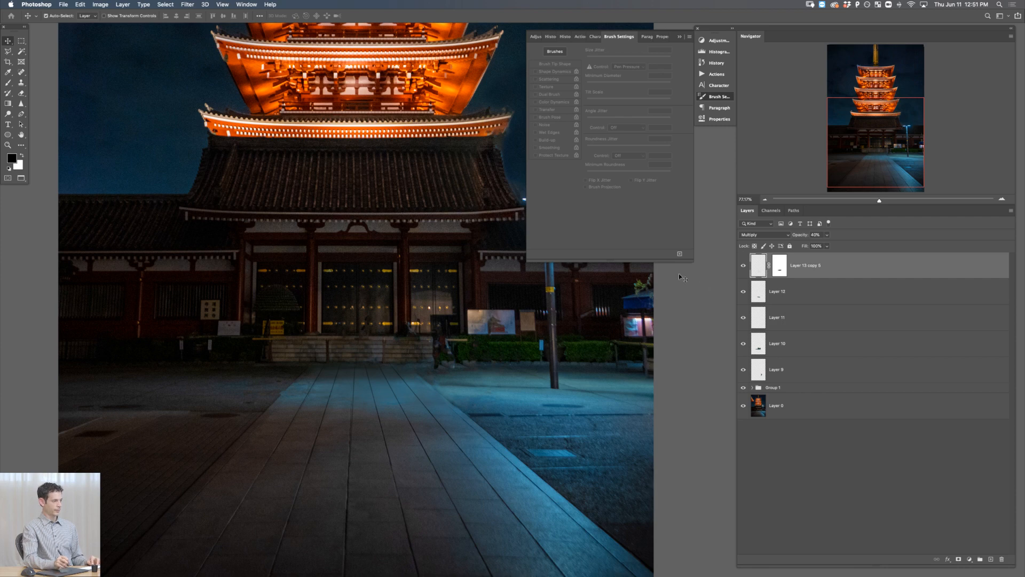
Step: On a new layer, create a thin black horizontal line across the walkway's far end at 10% opacity
{"action": "key", "text": "super+alt+shift+n"}
{"action": "key", "text": "m"}
{"action": "left_click_drag", "start_coordinate": [291, 377], "coordinate": [426, 379]}
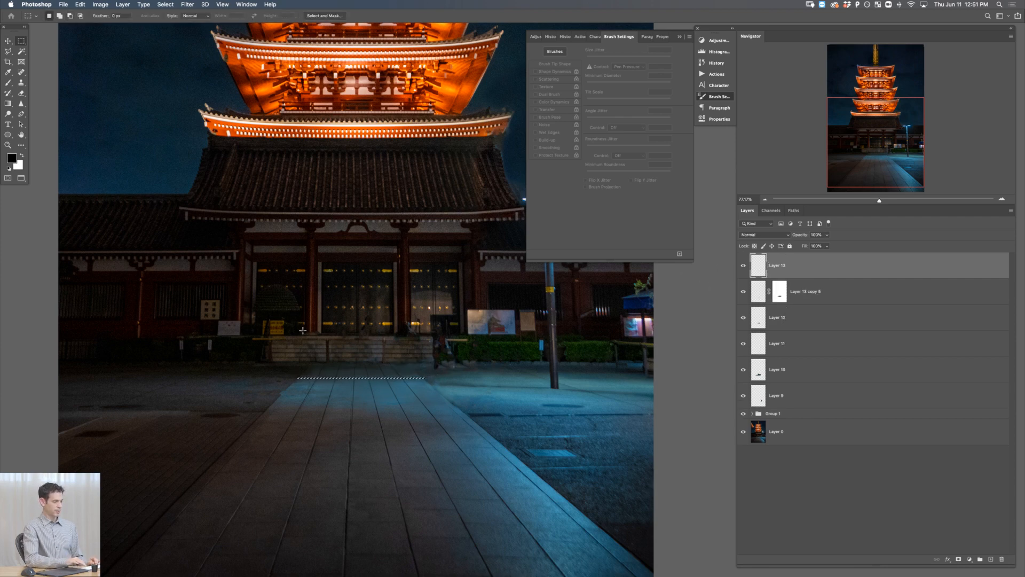
{"action": "key", "text": "alt+BackSpace"}
{"action": "key", "text": "super+d"}
{"action": "key", "text": "v"}
{"action": "key", "text": "2"}
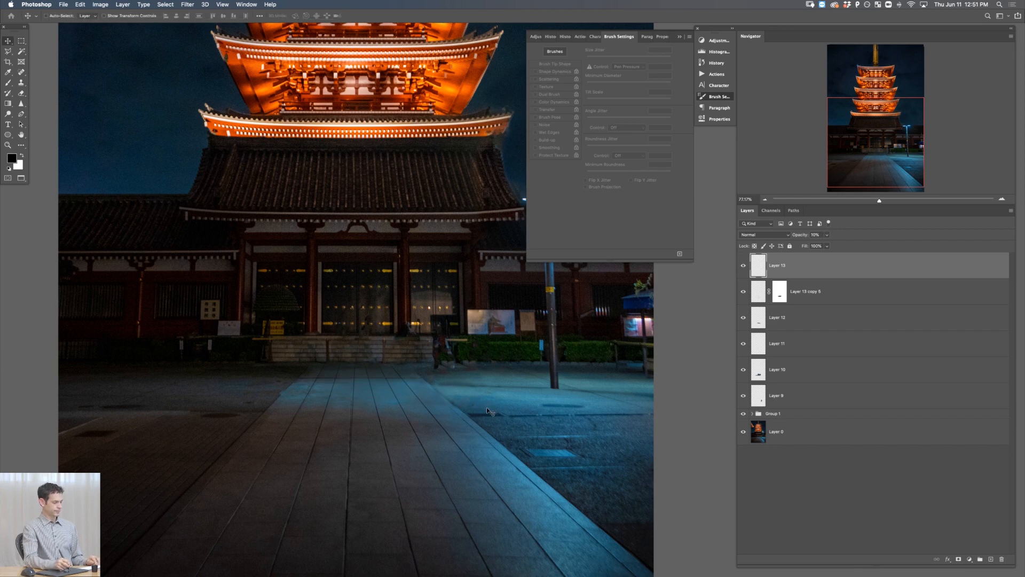
{"action": "key", "text": "1"}
Step: Copy the horizontal line slightly nearer down the walkway and widen it to reach both walkway edges
{"action": "key", "text": "super"}
{"action": "left_click_drag", "start_coordinate": [489, 402], "coordinate": [494, 420]}
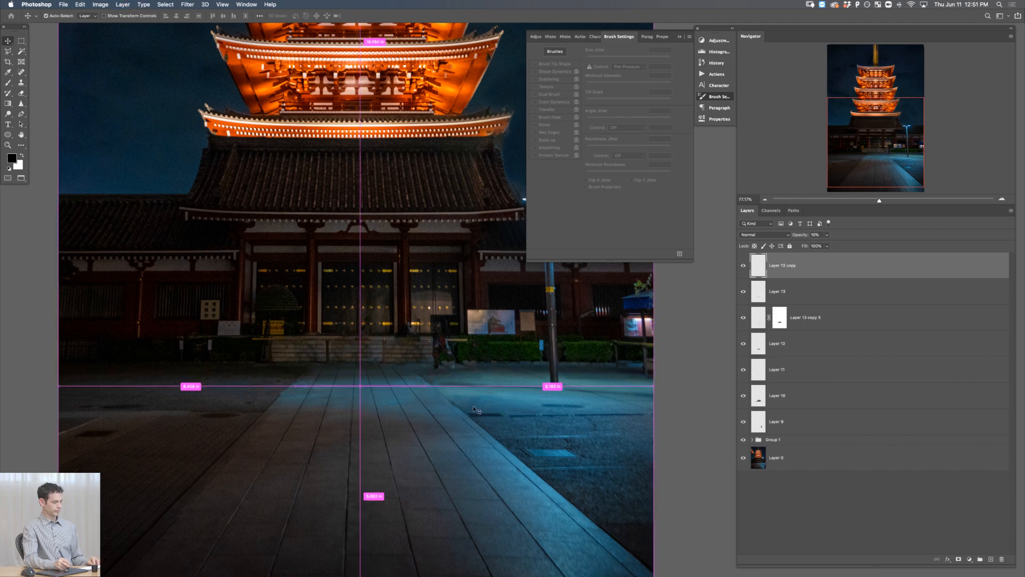
{"action": "key", "text": "super+t"}
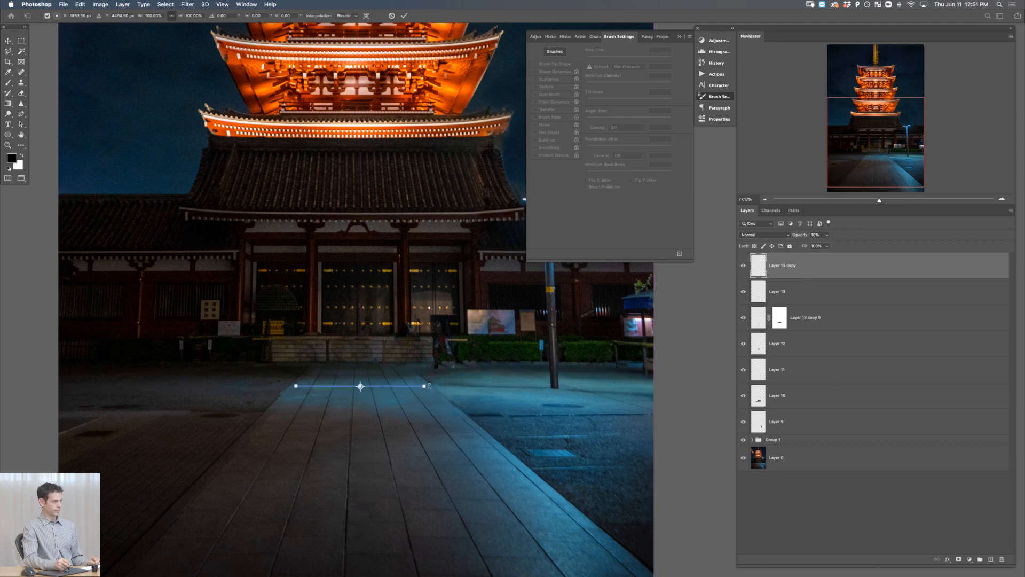
{"action": "key", "text": "Return"}
{"action": "key", "text": "super+t"}
{"action": "left_click_drag", "start_coordinate": [426, 387], "coordinate": [465, 414]}
{"action": "key", "text": "Return"}
Step: Duplicate the horizontal line once more for the next nearer paving joint and stretch it to the walkway's width
{"action": "key", "text": "super+j"}
{"action": "key", "text": "super+t"}
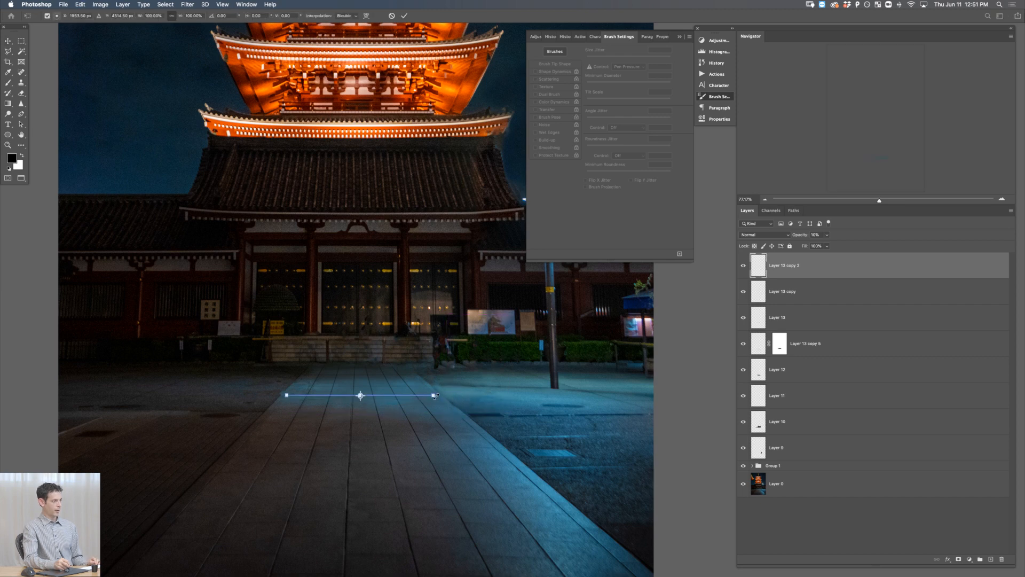
{"action": "left_click_drag", "start_coordinate": [437, 396], "coordinate": [447, 395]}
{"action": "key", "text": "Return"}
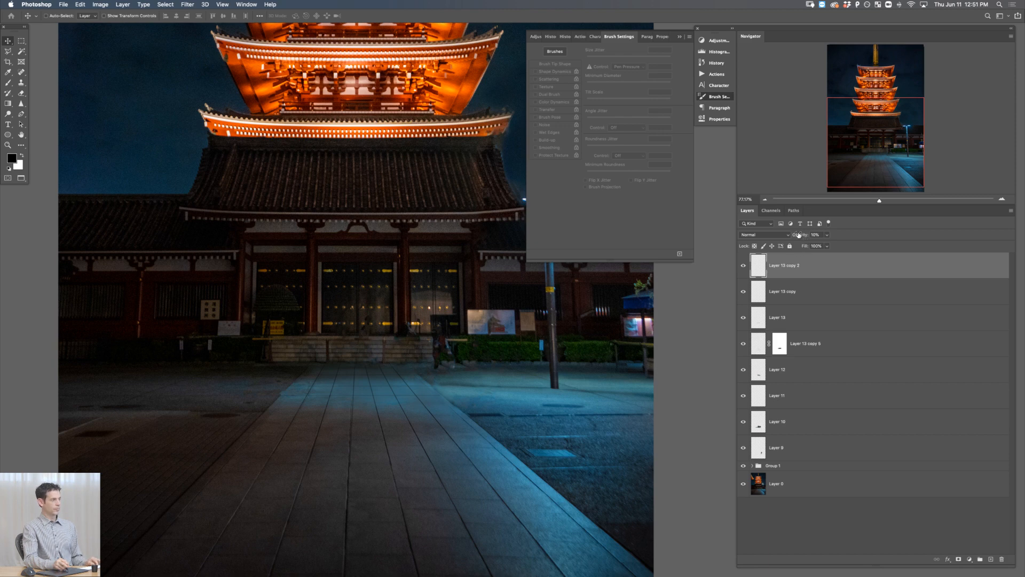
Step: On a new layer, fill a rectangle over the walkway's far end with 50% gray and set the layer to Soft Light
{"action": "key", "text": "super+alt+shift+n"}
{"action": "key", "text": "m"}
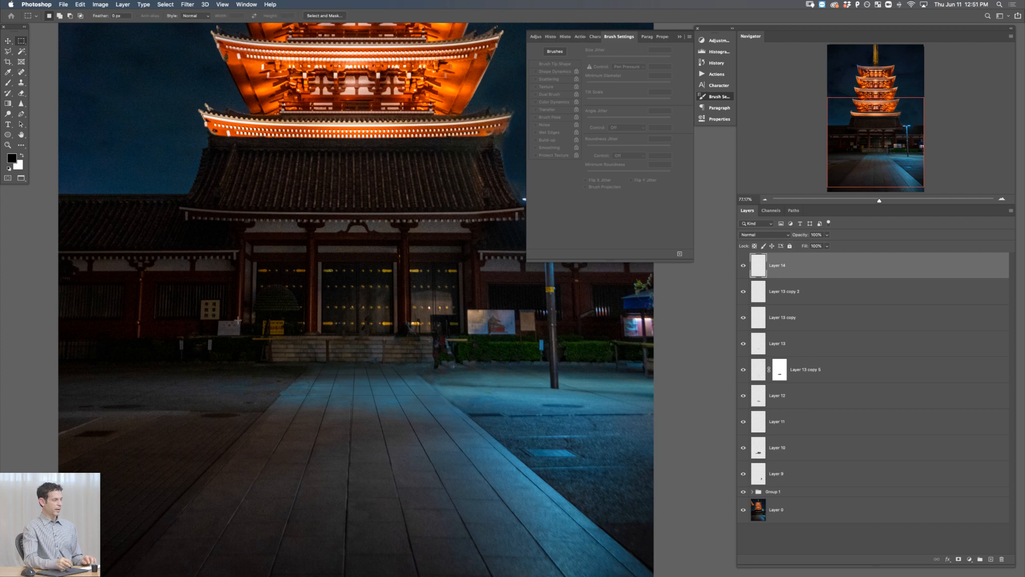
{"action": "left_click_drag", "start_coordinate": [230, 315], "coordinate": [496, 440]}
{"action": "key", "text": "i"}
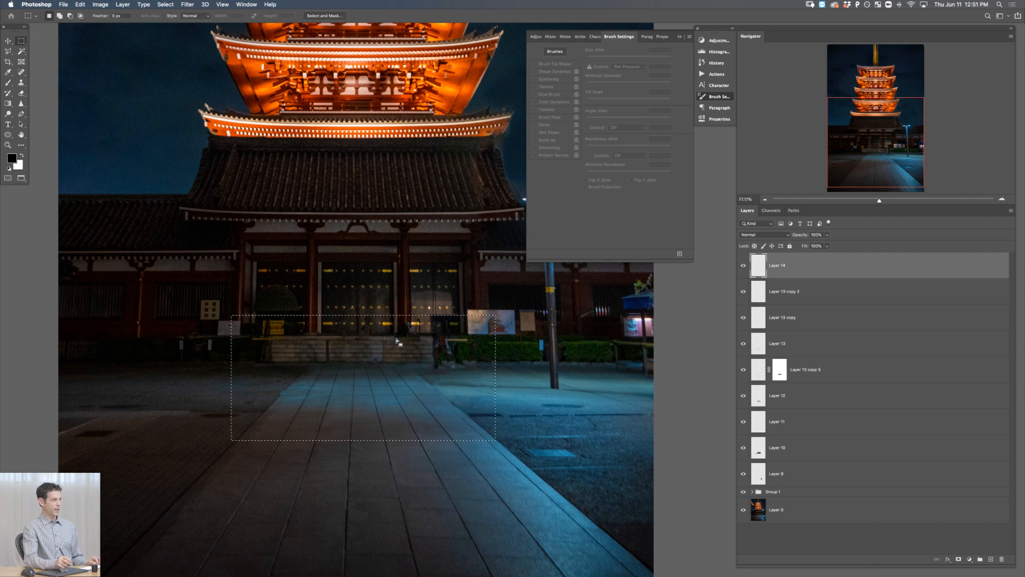
{"action": "key", "text": "shift+BackSpace"}
{"action": "left_click", "coordinate": [542, 256]}
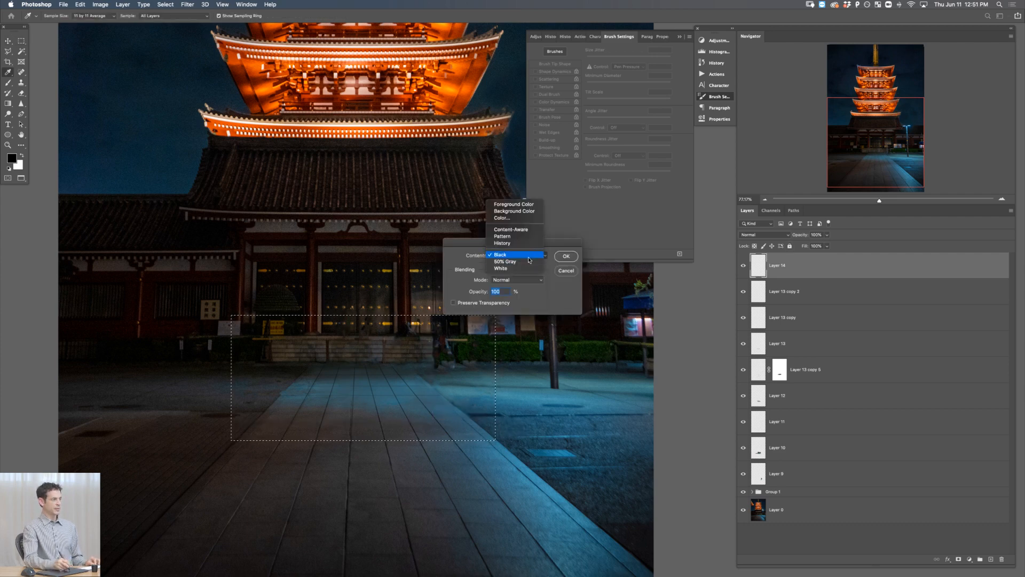
{"action": "key", "text": "Return"}
{"action": "left_click", "coordinate": [565, 257]}
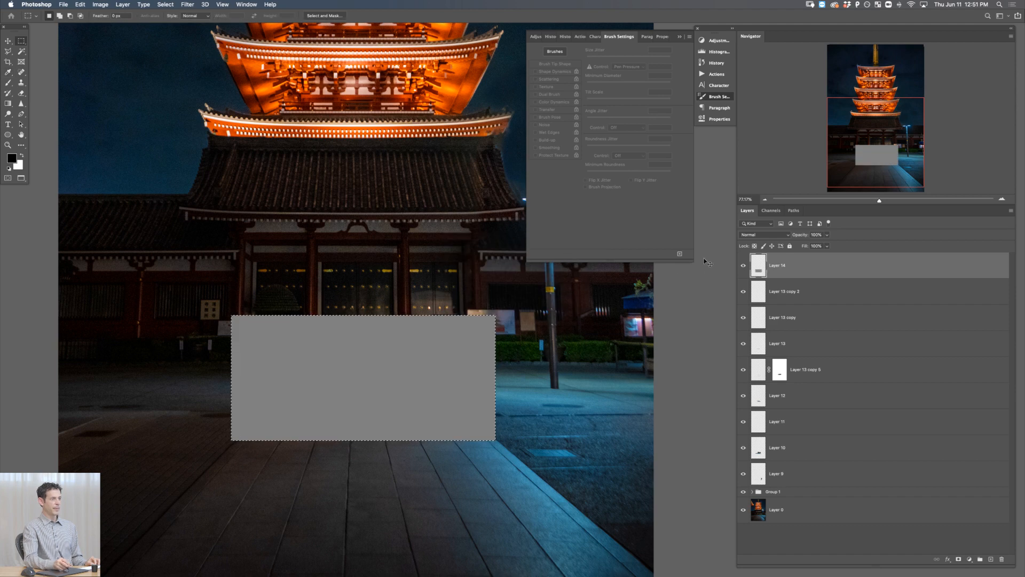
{"action": "left_click", "coordinate": [753, 234]}
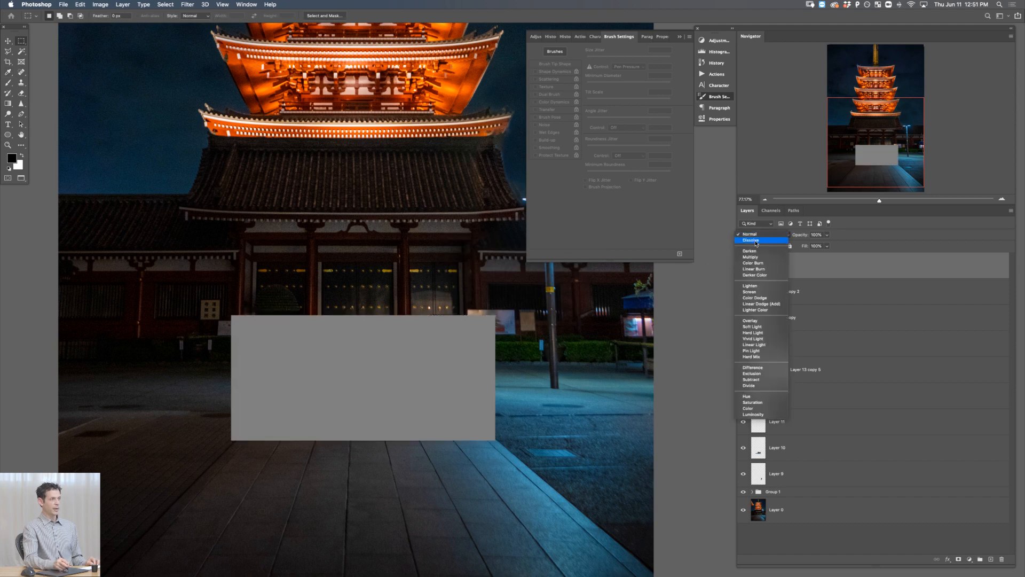
{"action": "left_click", "coordinate": [756, 327]}
Step: Add 10% monochromatic Gaussian noise to the gray layer and compare the image with and without it
{"action": "left_click", "coordinate": [187, 4]}
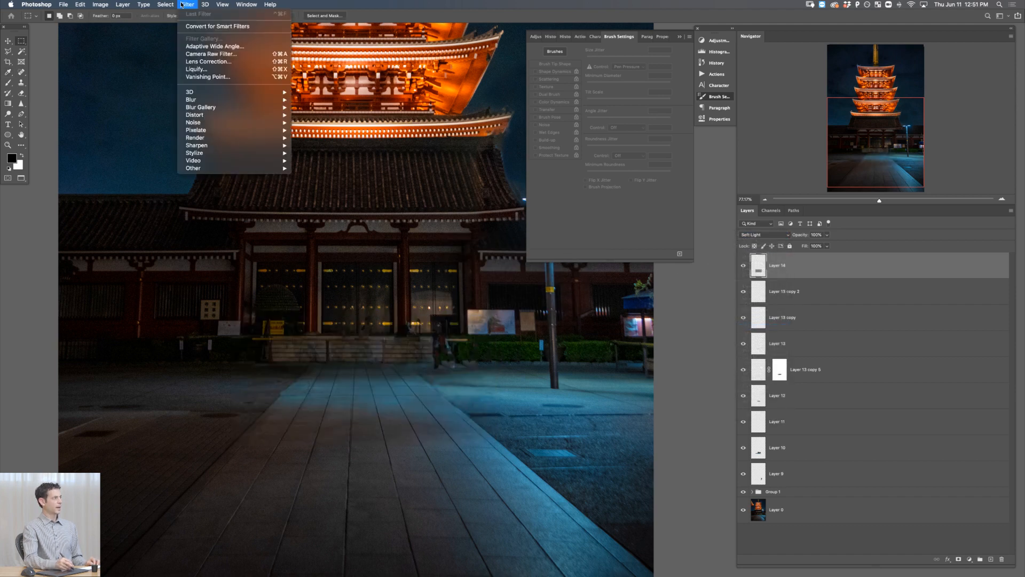
{"action": "mouse_move", "coordinate": [201, 115]}
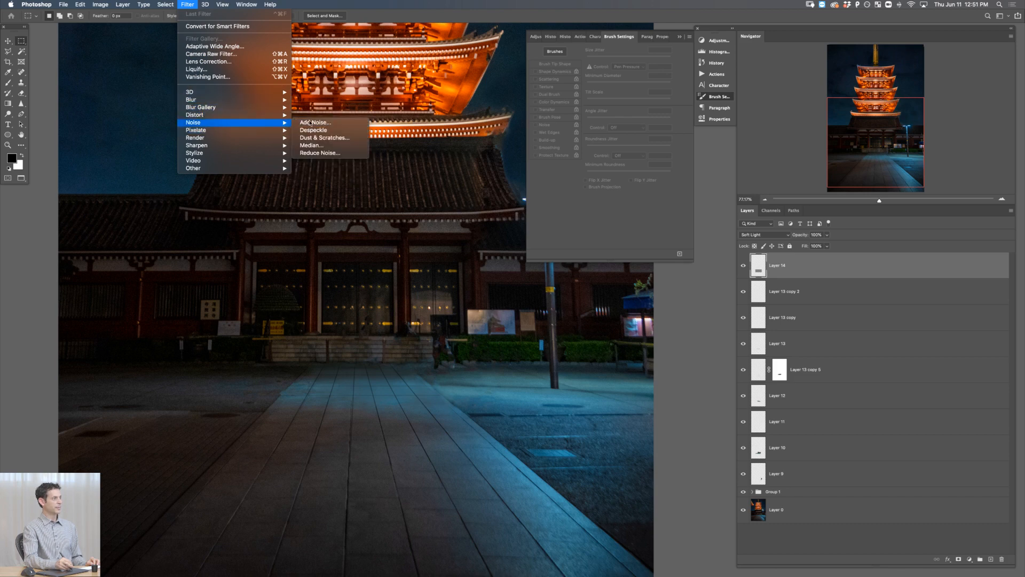
{"action": "left_click", "coordinate": [313, 122]}
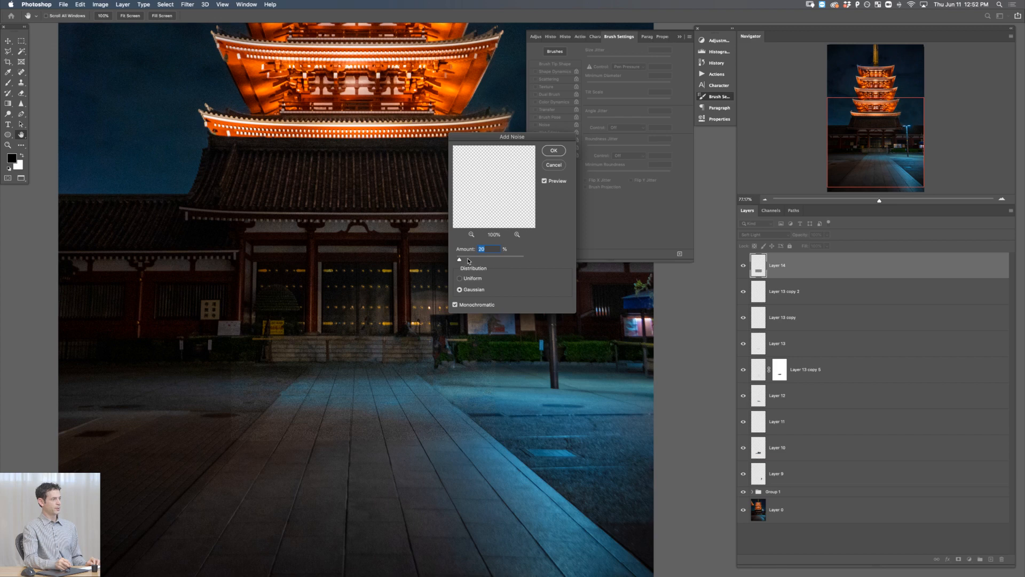
{"action": "type", "text": "10"}
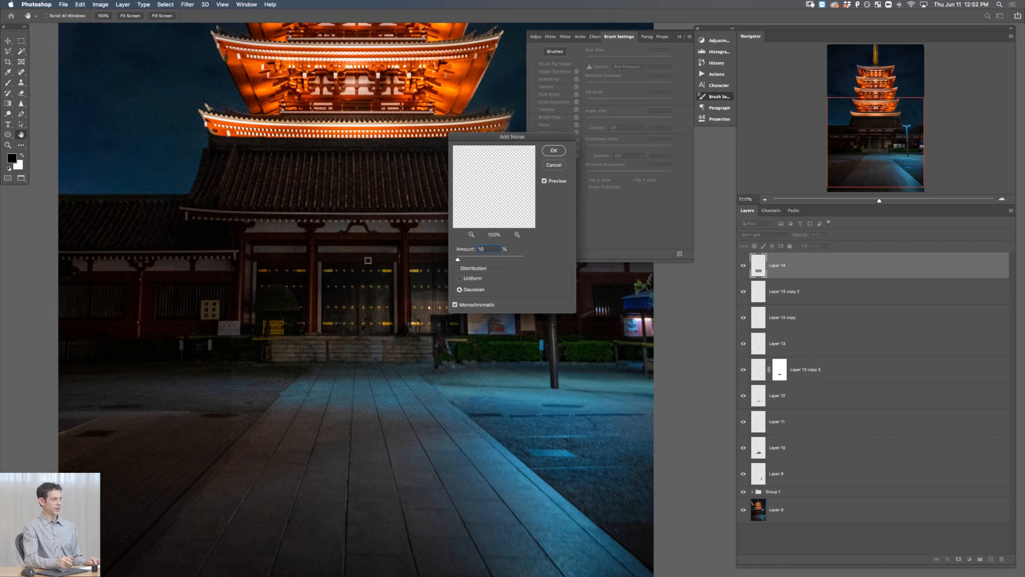
{"action": "left_click", "coordinate": [554, 151]}
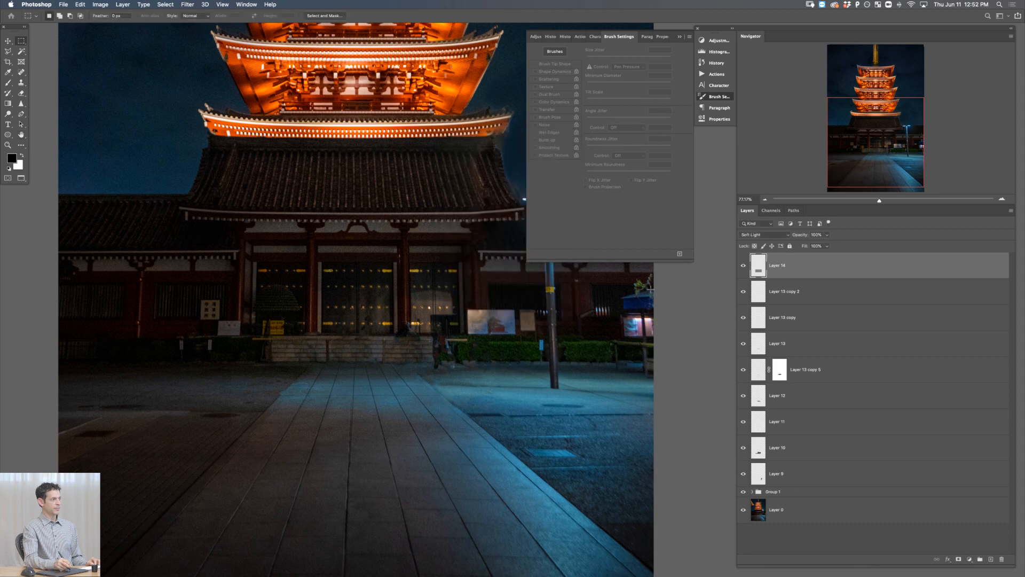
{"action": "left_click", "coordinate": [744, 265]}
{"action": "left_click", "coordinate": [743, 265]}
Step: Add a layer mask to the noise layer and paint the noise away beside the walkway's edges
{"action": "key", "text": "super+m"}
{"action": "key", "text": "b"}
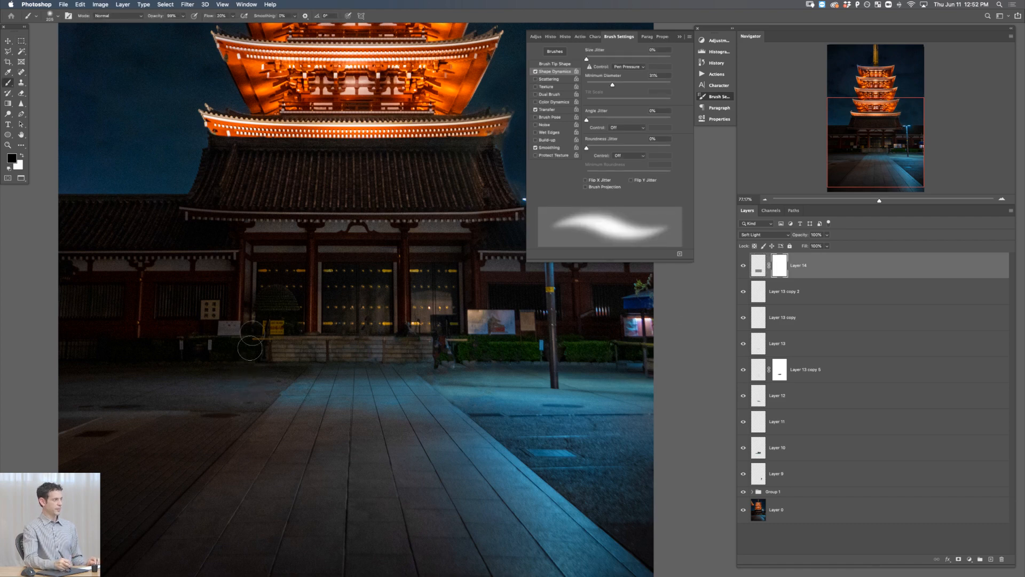
{"action": "mouse_move", "coordinate": [463, 448]}
{"action": "left_mouse_down"}
{"action": "mouse_move", "coordinate": [487, 393]}
{"action": "mouse_move", "coordinate": [475, 371]}
{"action": "mouse_move", "coordinate": [449, 362]}
{"action": "left_mouse_up"}
{"action": "left_click", "coordinate": [509, 406], "text": "alt"}
{"action": "left_click_drag", "start_coordinate": [516, 422], "coordinate": [439, 416]}
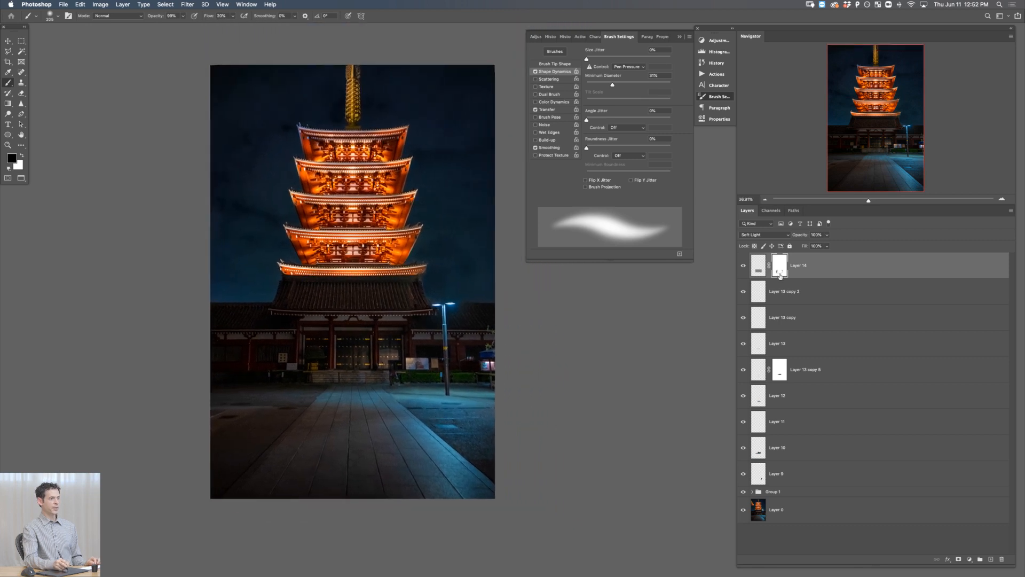
Step: Group the walkway retouching layers from Layer 14 down to Layer 9 and collapse the brush settings
{"action": "left_click", "coordinate": [803, 470], "text": "shift"}
{"action": "key", "text": "super+g"}
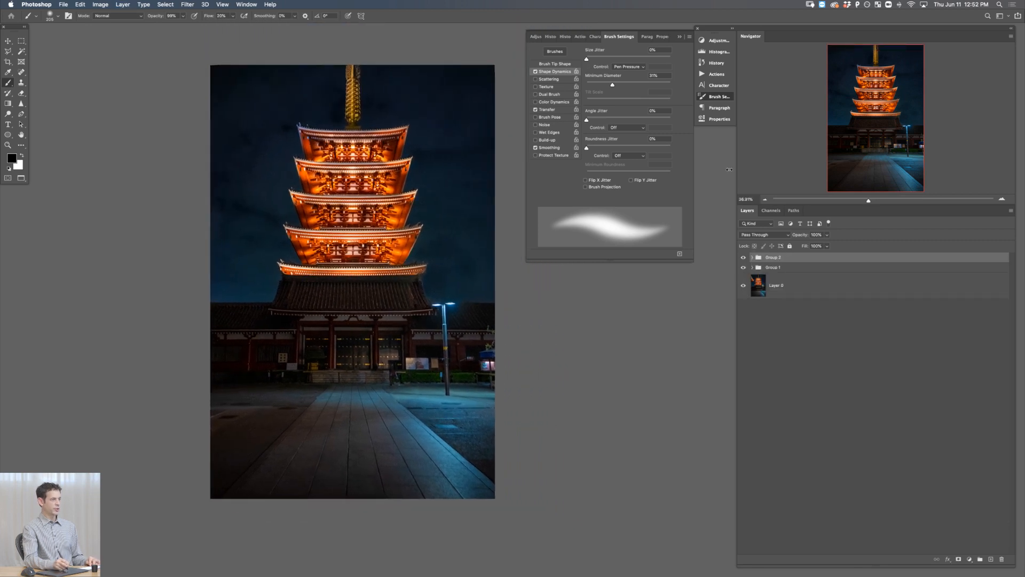
{"action": "left_click", "coordinate": [715, 96]}
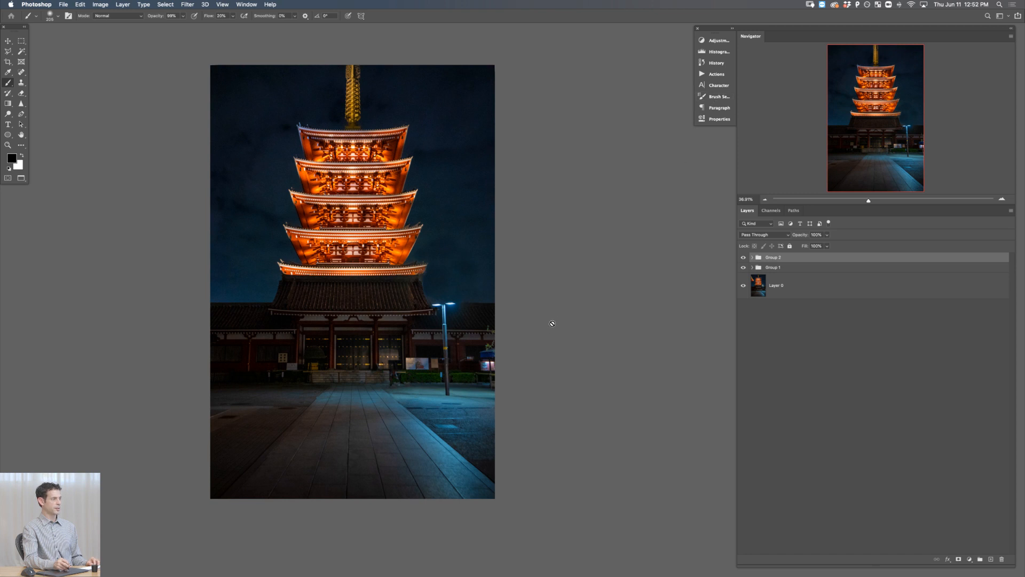
Step: Add a new empty layer above the groups, switch to the Clone Stamp and save the document
{"action": "key", "text": "super+shift+alt+n"}
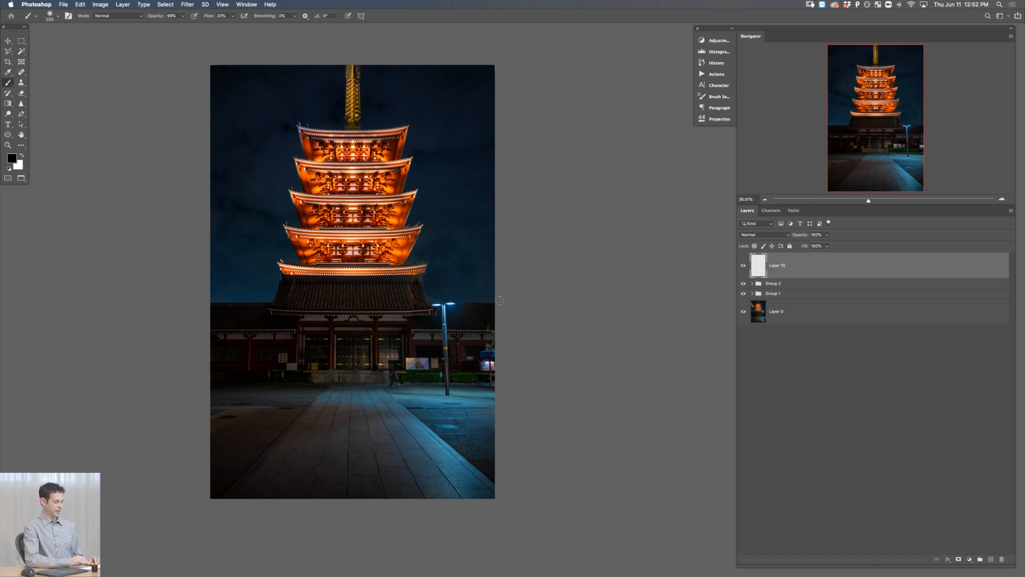
{"action": "key", "text": "s"}
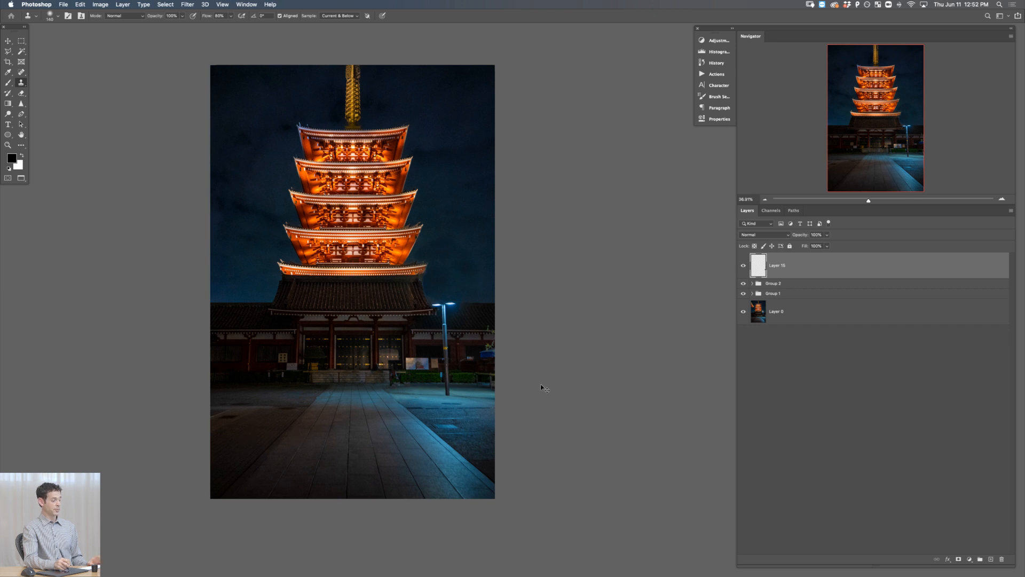
{"action": "key", "text": "super+s"}
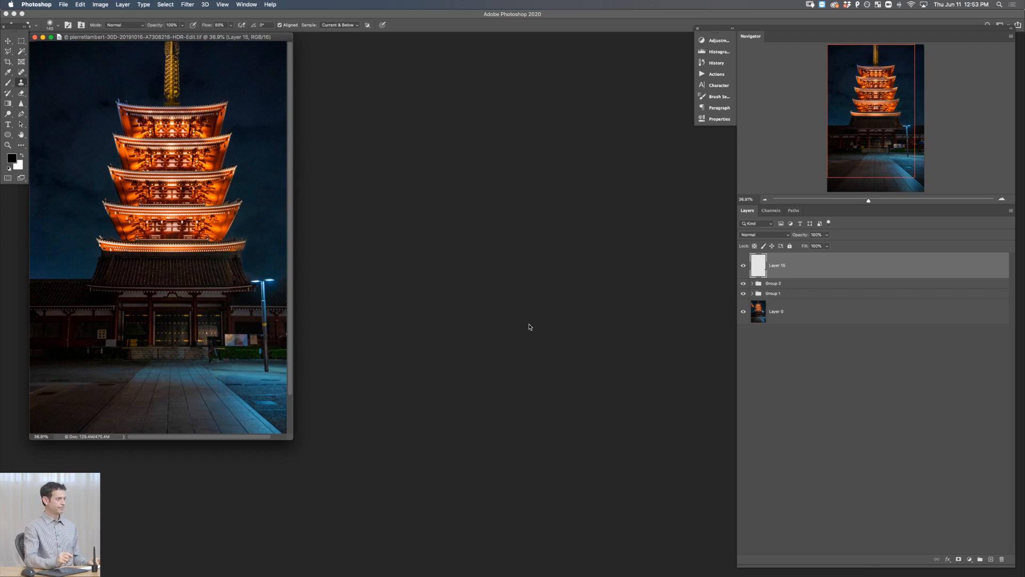
Step: Switch to Lightroom Classic and compare the edited pagoda TIF side by side with the original A7308218.arw
{"action": "key", "text": "super+Tab"}
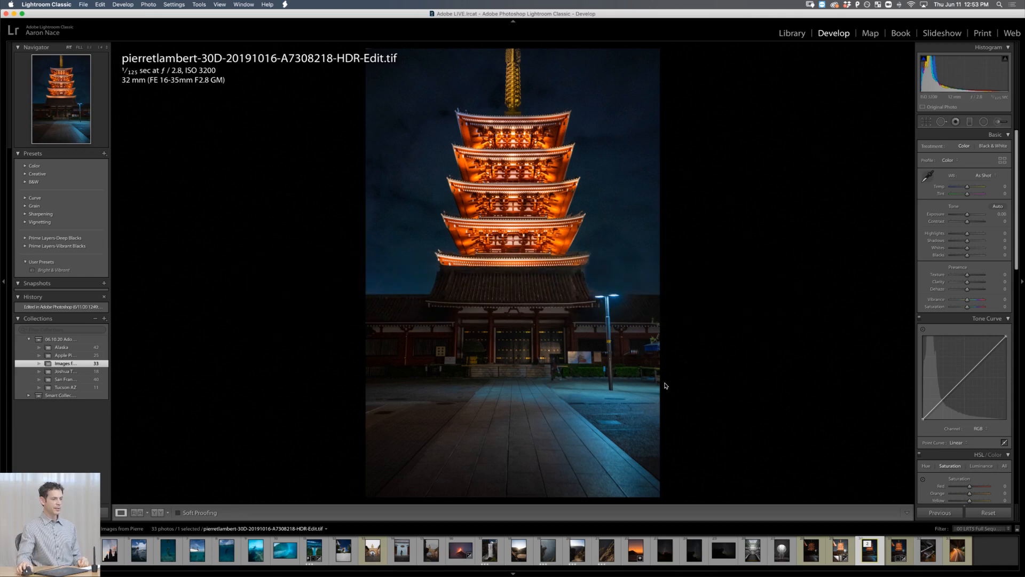
{"action": "key", "text": "g"}
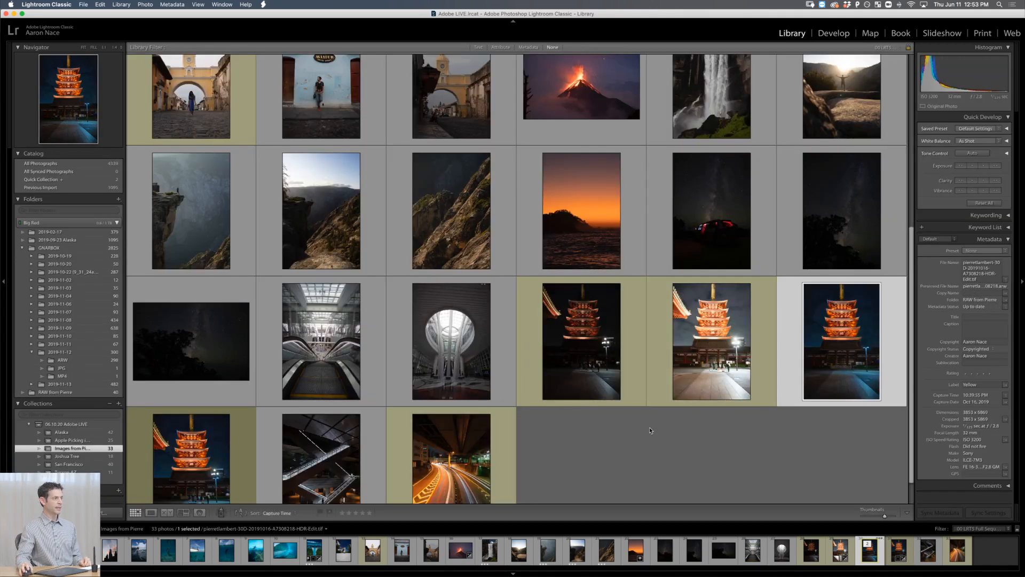
{"action": "left_click", "coordinate": [630, 484]}
{"action": "left_click", "coordinate": [849, 353]}
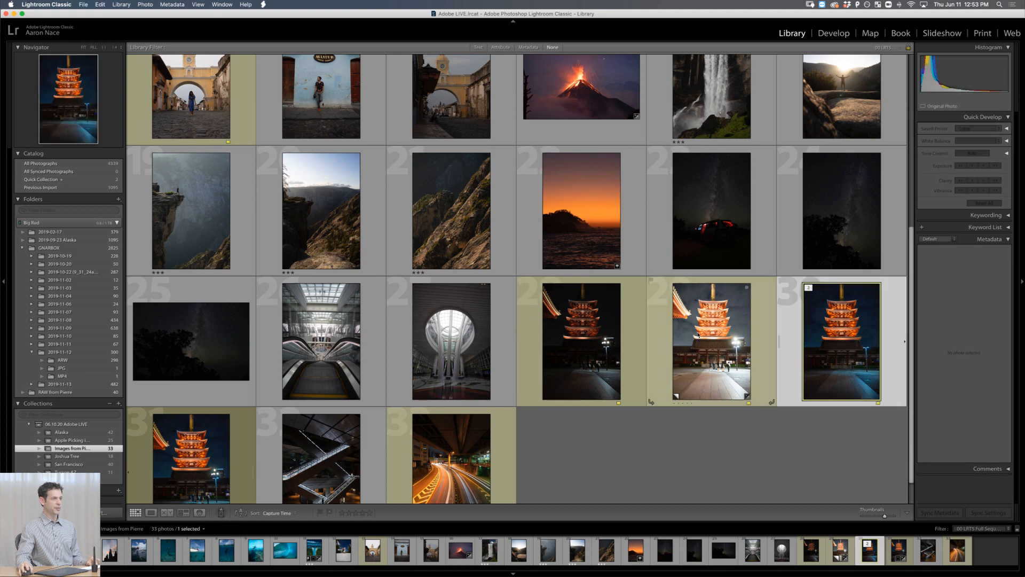
{"action": "left_click", "coordinate": [559, 367], "text": "super"}
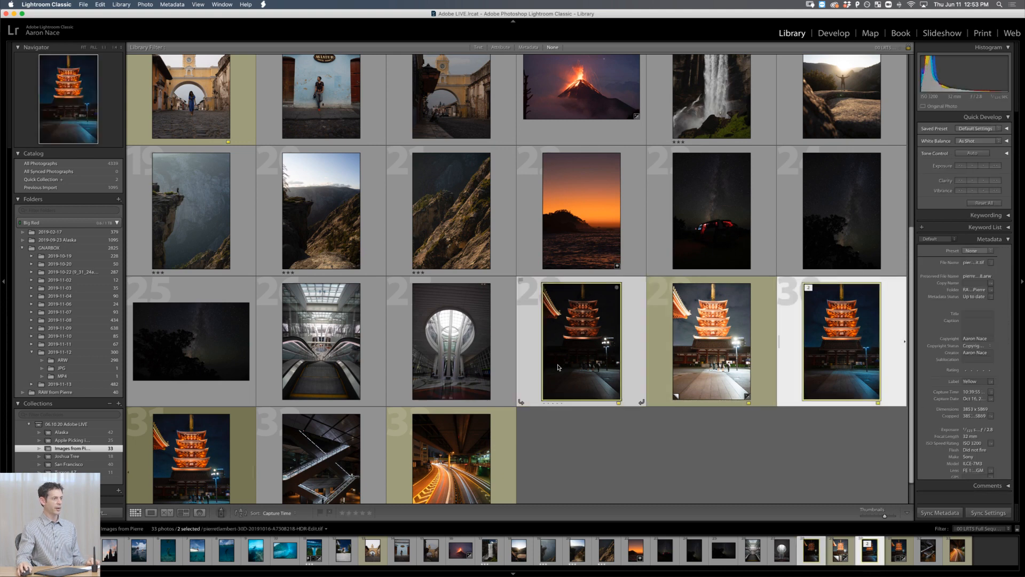
{"action": "key", "text": "c"}
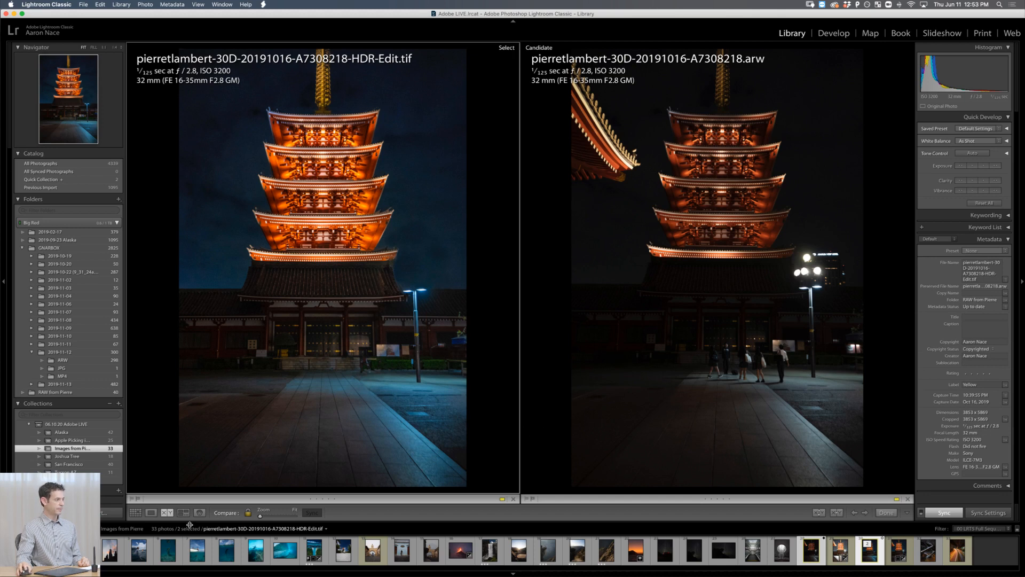
Step: Swap the comparison so the original pagoda photo is the Select and the edited one the Candidate
{"action": "left_click", "coordinate": [565, 392]}
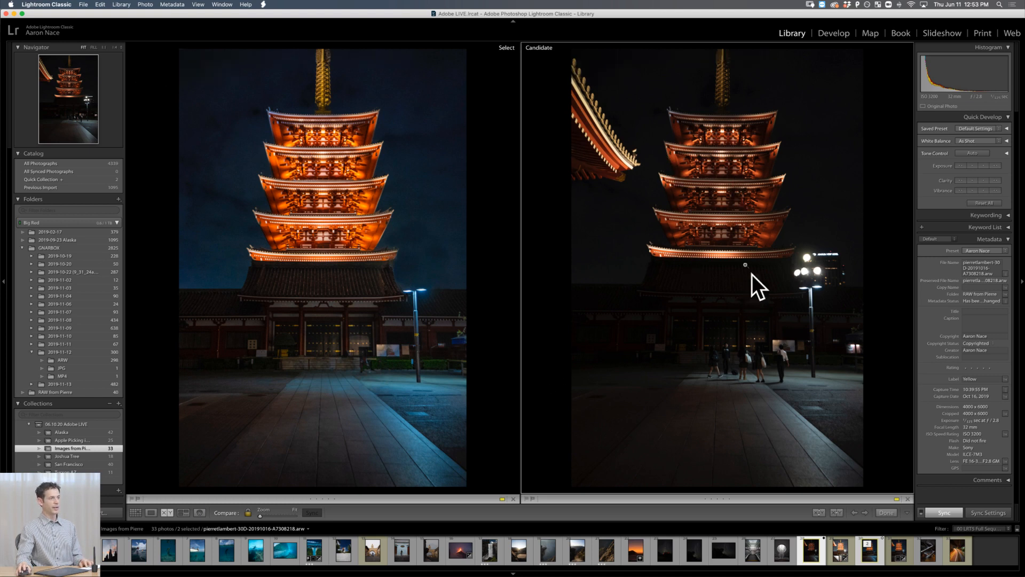
{"action": "left_click", "coordinate": [854, 512]}
{"action": "left_click", "coordinate": [865, 513]}
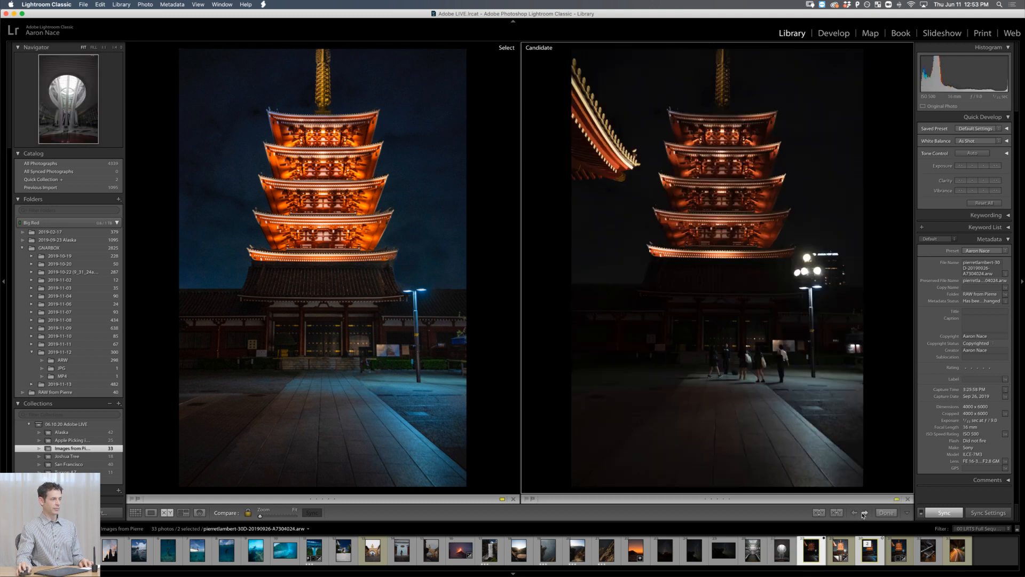
{"action": "left_click", "coordinate": [819, 512]}
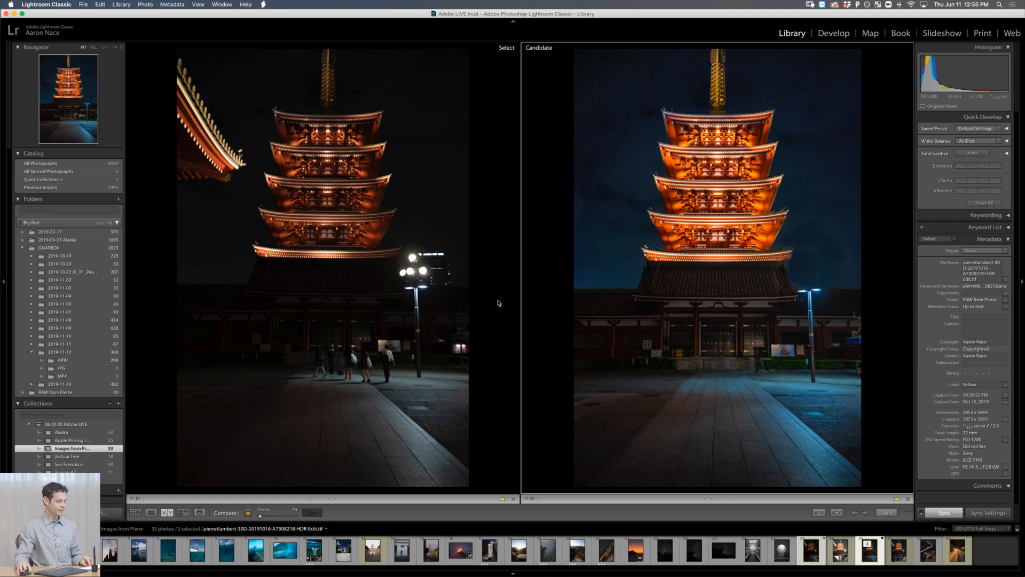
Step: Return to the photo grid and open the highway light-trails photo PR308774.arw in the Develop module
{"action": "key", "text": "g"}
{"action": "left_click", "coordinate": [596, 456]}
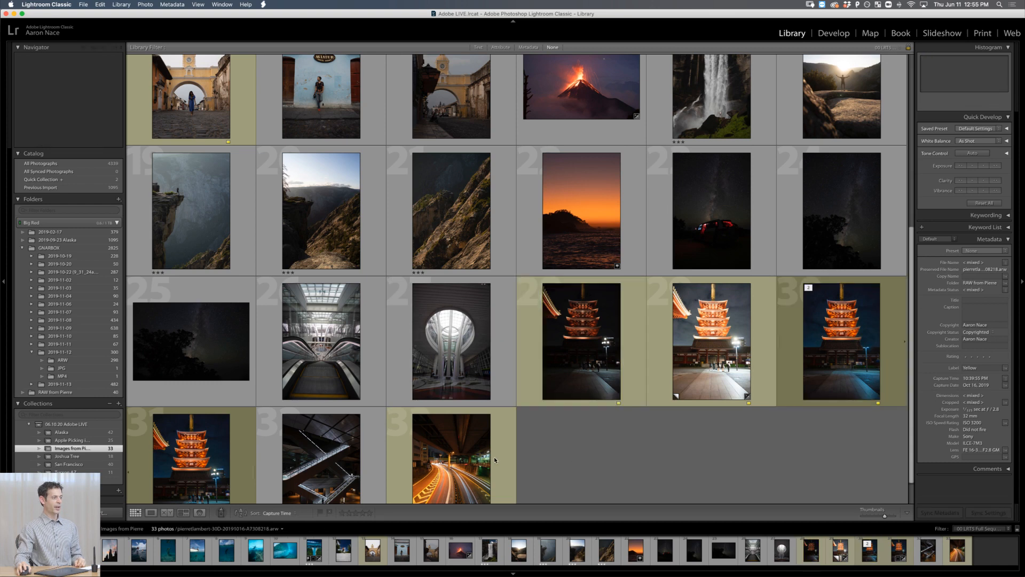
{"action": "left_click", "coordinate": [494, 457]}
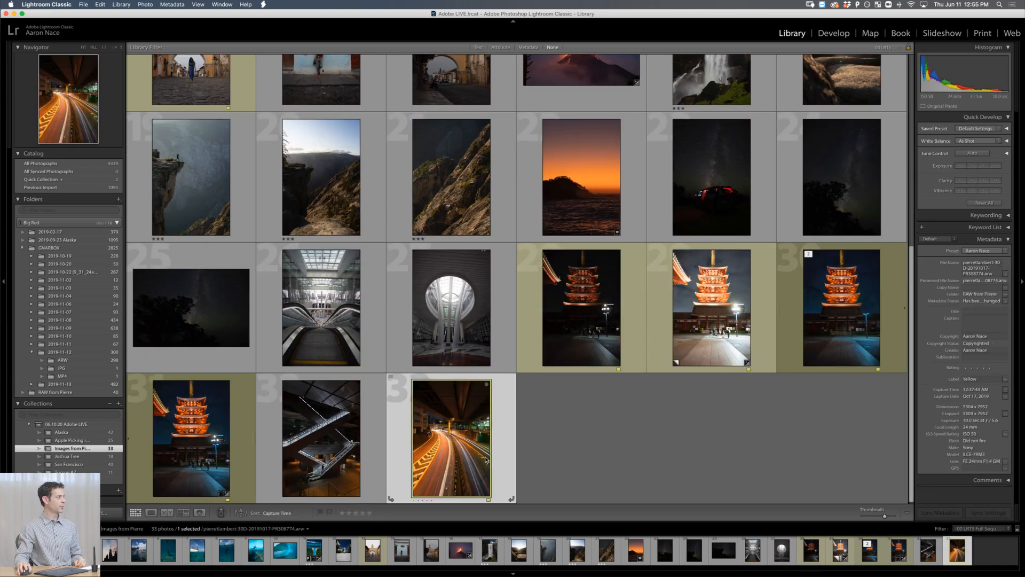
{"action": "double_click", "coordinate": [464, 435]}
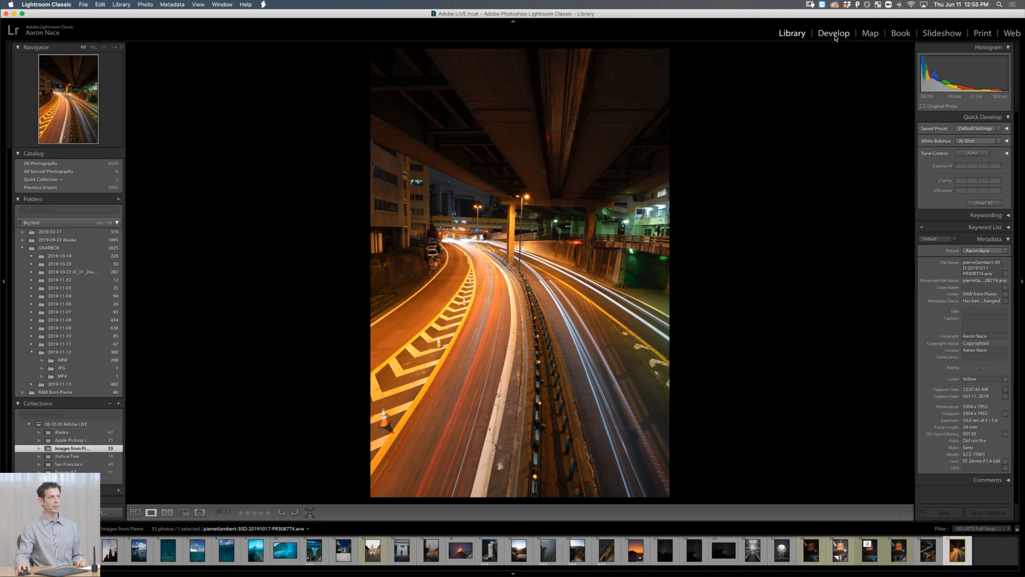
{"action": "left_click", "coordinate": [834, 38]}
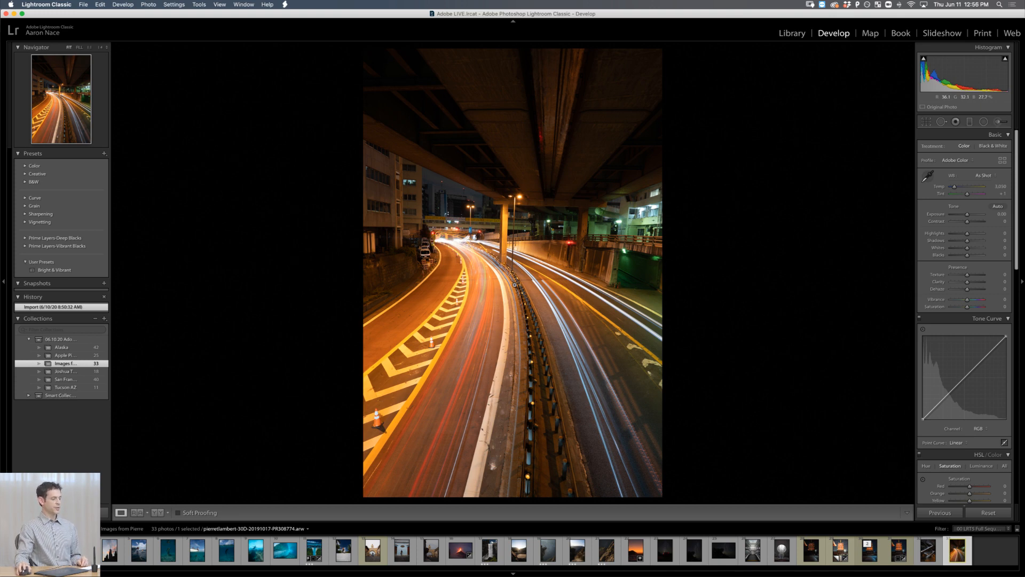
Step: Crop the highway photo to a 1 x 1 ratio, tightening and repositioning the frame around the curving light trails
{"action": "key", "text": "r"}
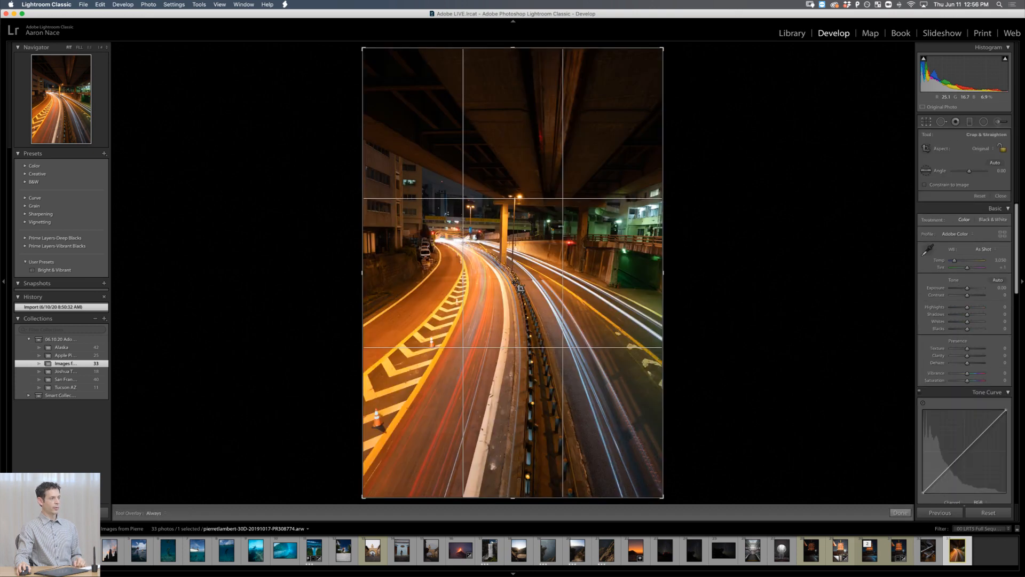
{"action": "left_click", "coordinate": [984, 149]}
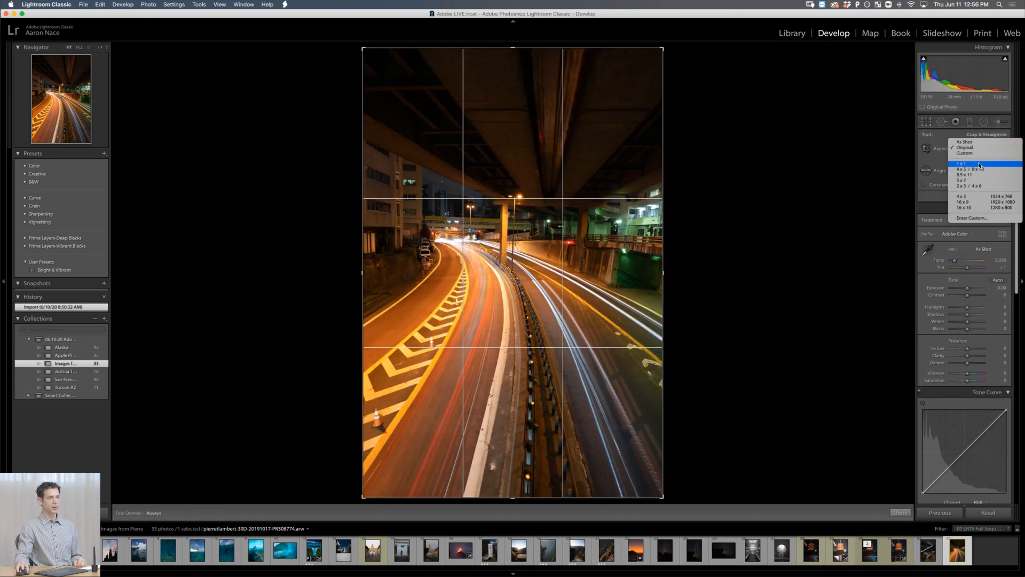
{"action": "left_click", "coordinate": [983, 163]}
{"action": "left_click_drag", "start_coordinate": [568, 378], "coordinate": [567, 361]}
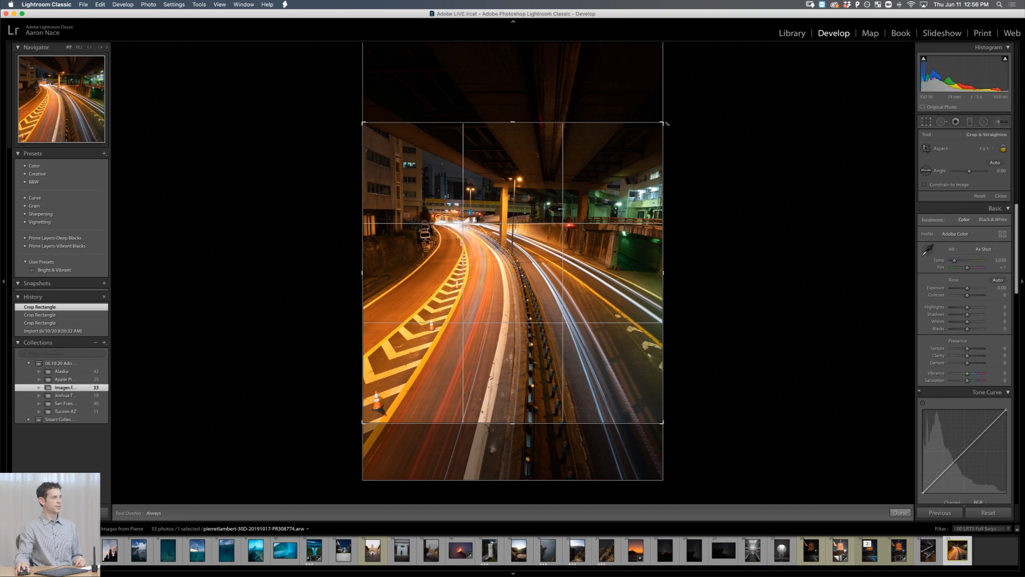
{"action": "left_click_drag", "start_coordinate": [665, 126], "coordinate": [647, 147]}
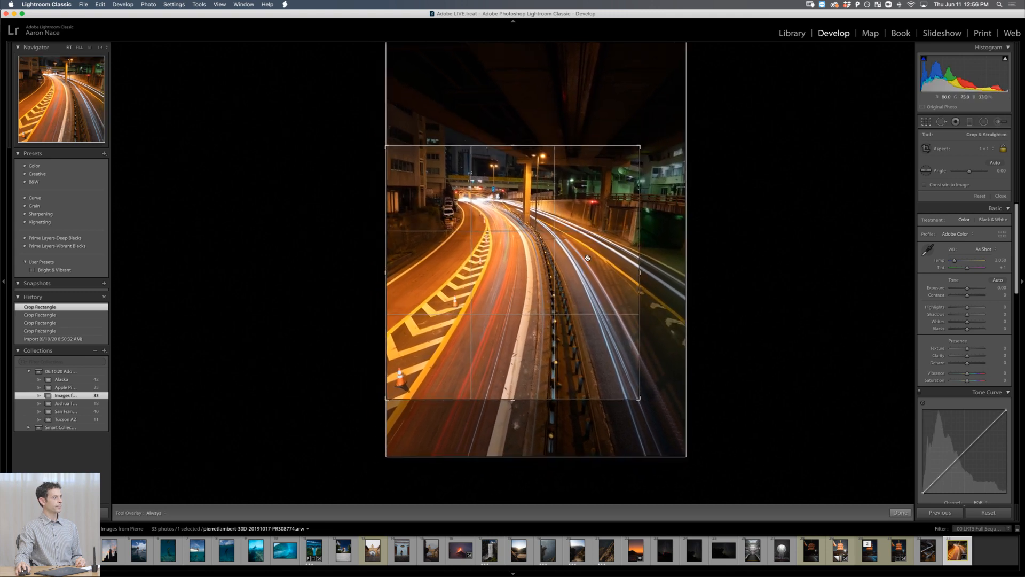
{"action": "left_click_drag", "start_coordinate": [586, 259], "coordinate": [584, 289]}
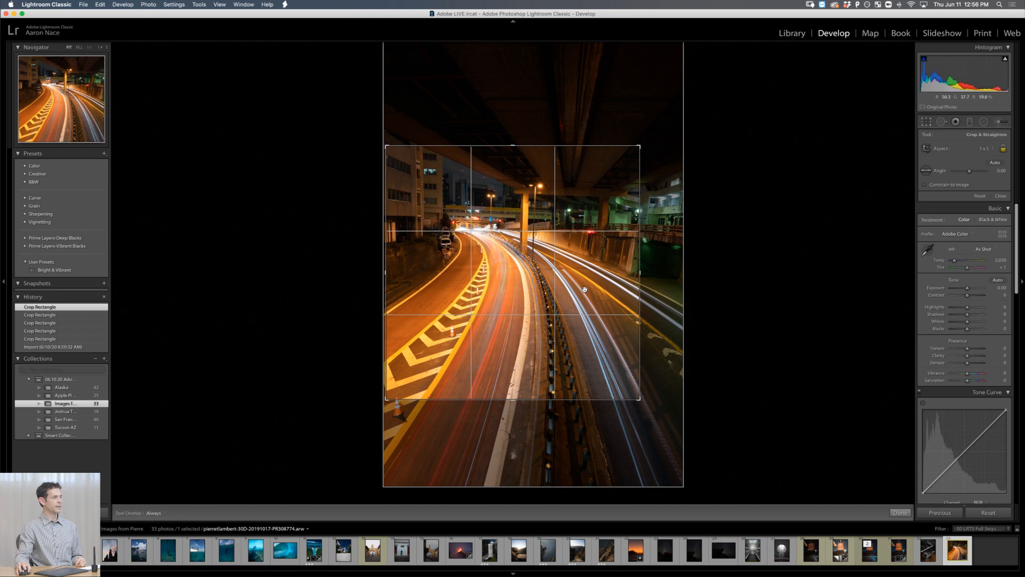
{"action": "left_click_drag", "start_coordinate": [585, 289], "coordinate": [587, 291]}
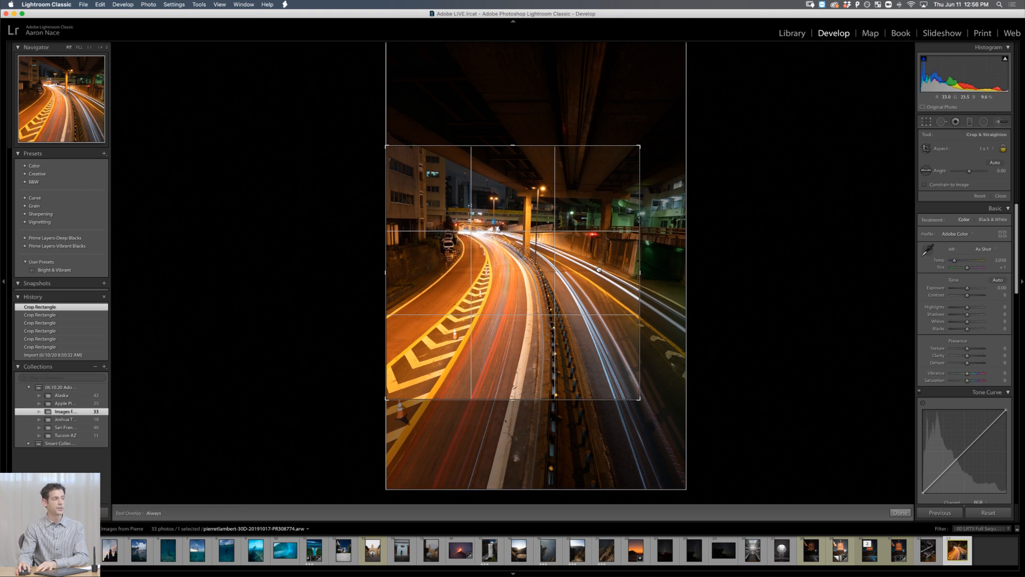
{"action": "left_click", "coordinate": [588, 265]}
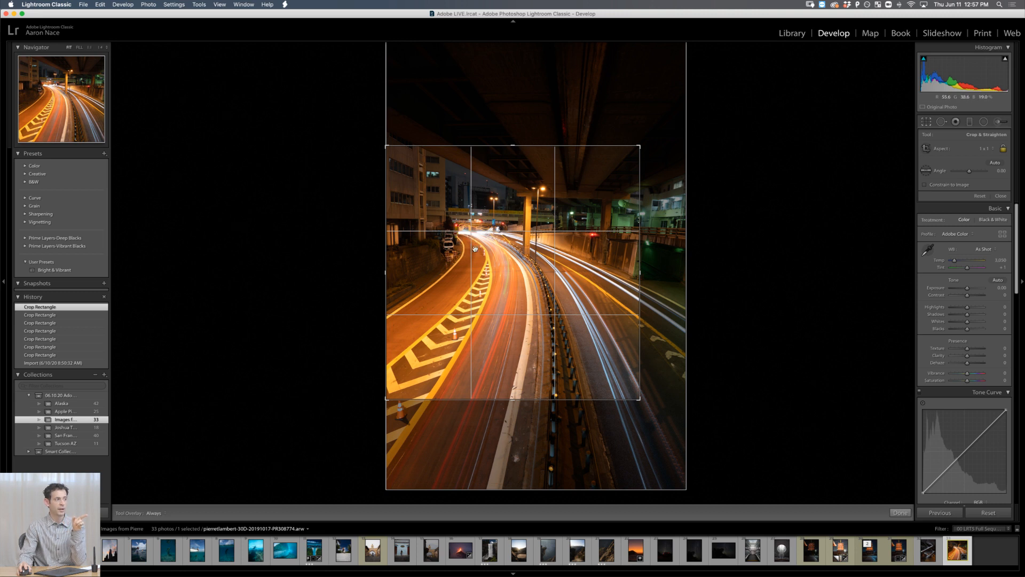
{"action": "key", "text": "Return"}
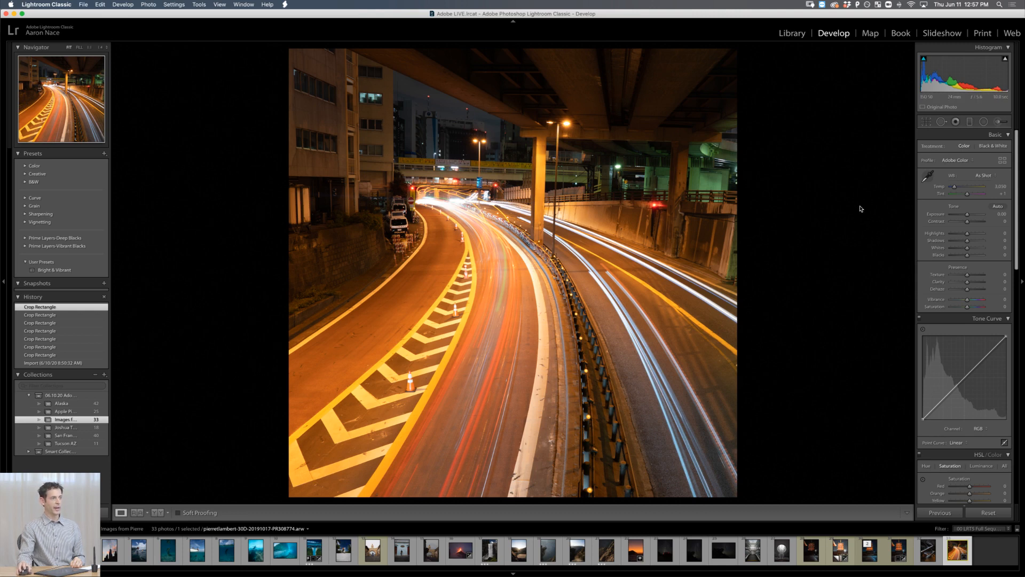
Step: Set the photo's Contrast to +25 and Vibrance to +26
{"action": "left_click", "coordinate": [972, 222]}
{"action": "left_click_drag", "start_coordinate": [971, 222], "coordinate": [972, 223]}
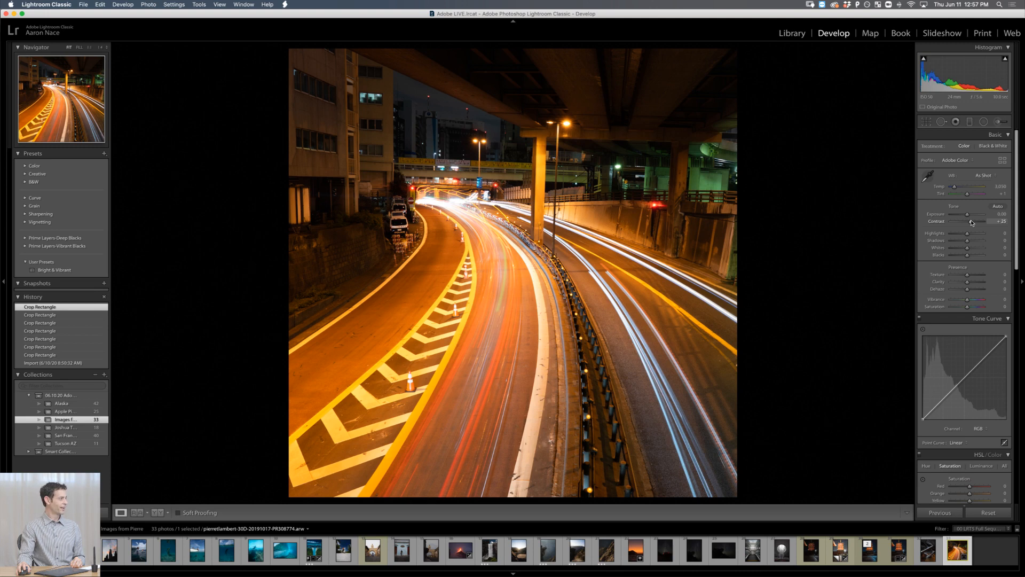
{"action": "left_click_drag", "start_coordinate": [972, 223], "coordinate": [972, 223]}
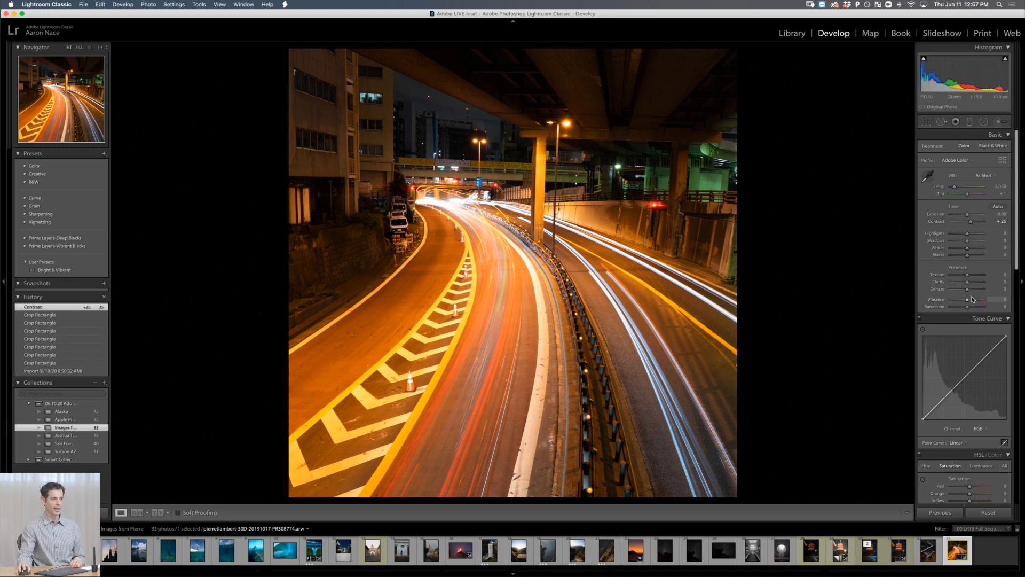
{"action": "left_click_drag", "start_coordinate": [972, 299], "coordinate": [972, 299]}
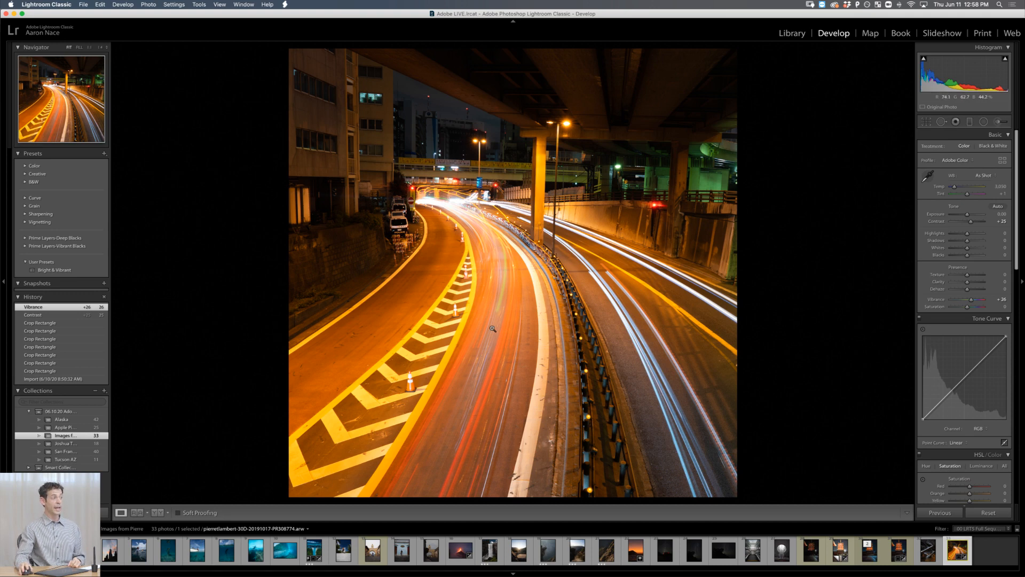
Step: Open the highway photo for editing in Adobe Photoshop 2020 and show it centred in full-screen mode
{"action": "right_click", "coordinate": [494, 261]}
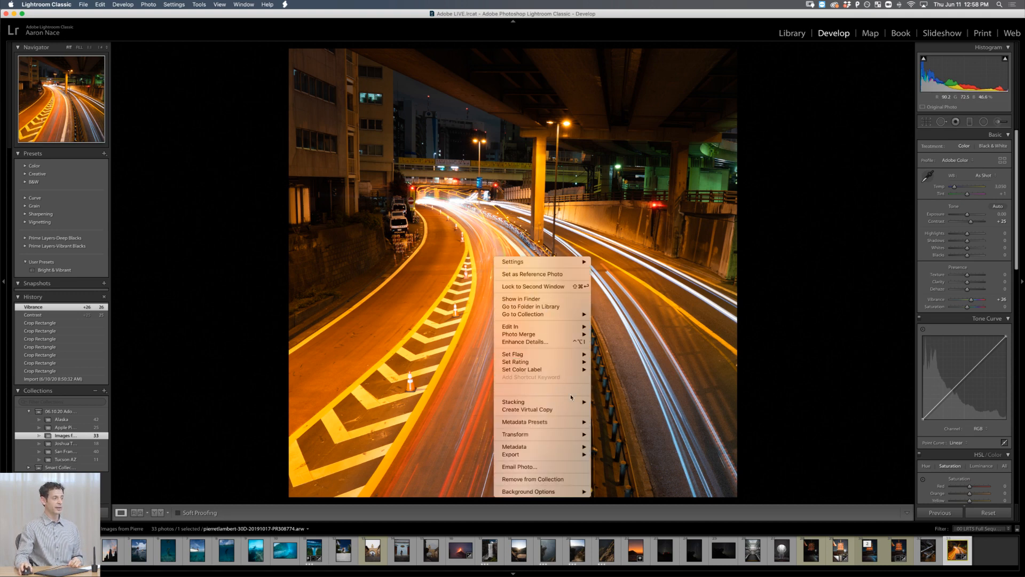
{"action": "mouse_move", "coordinate": [569, 329]}
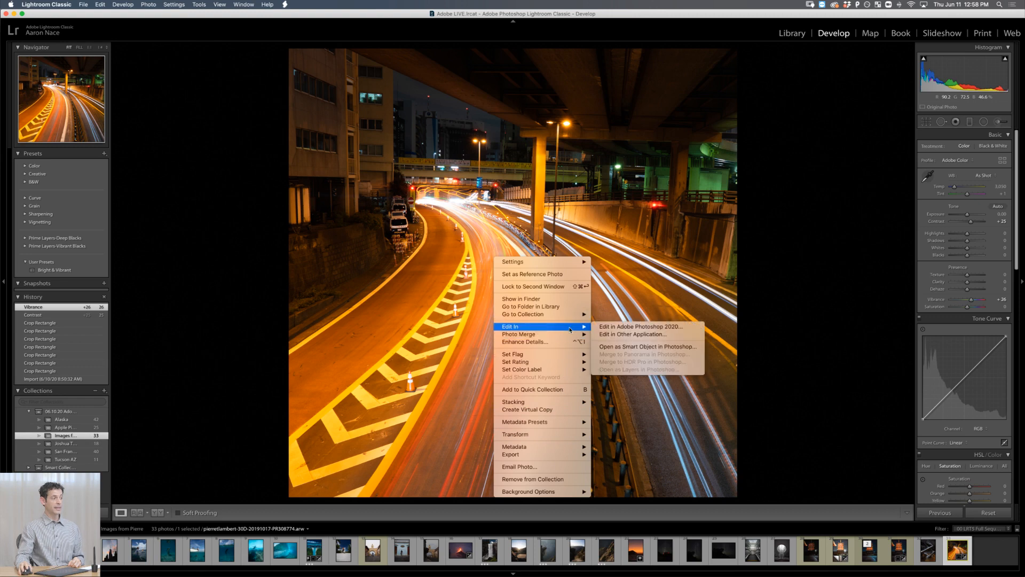
{"action": "left_click", "coordinate": [639, 327]}
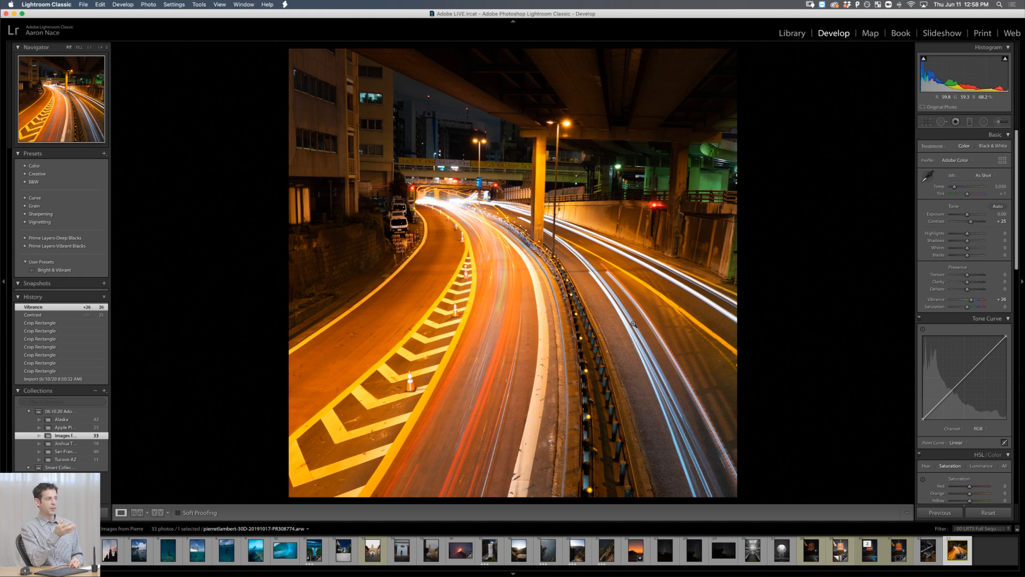
{"action": "key", "text": "super+e"}
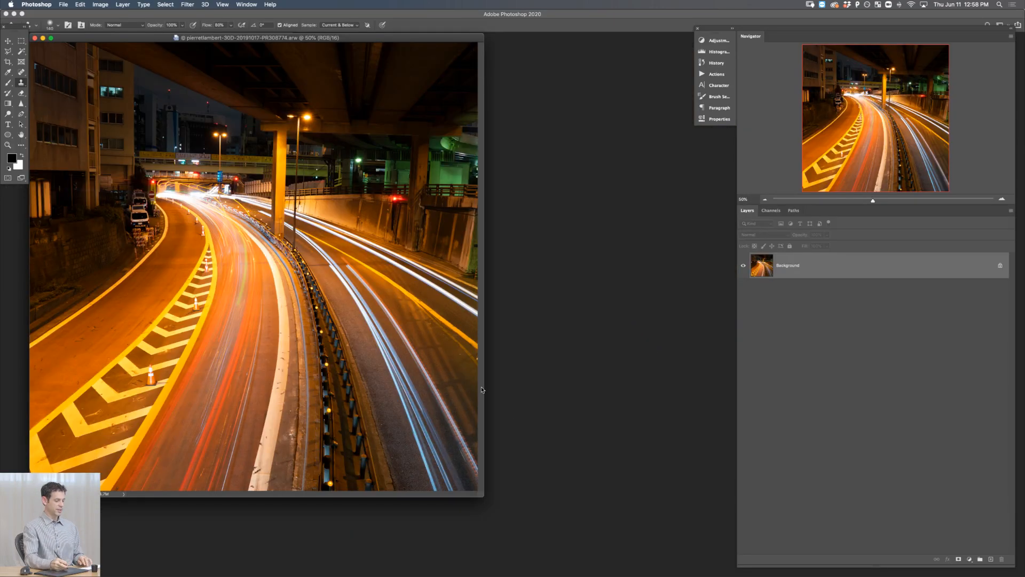
{"action": "key", "text": "f"}
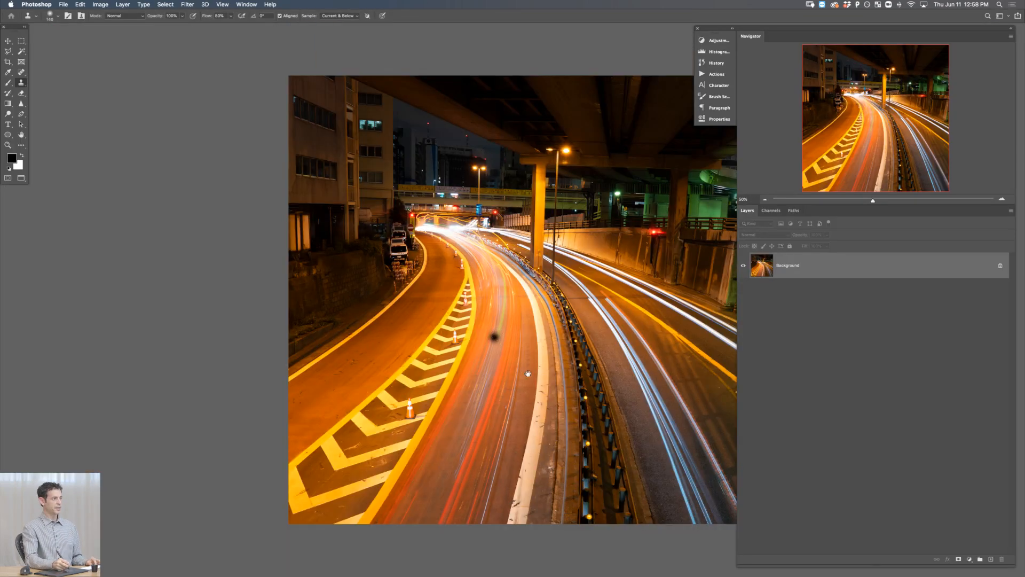
{"action": "left_click_drag", "start_coordinate": [528, 374], "coordinate": [443, 369]}
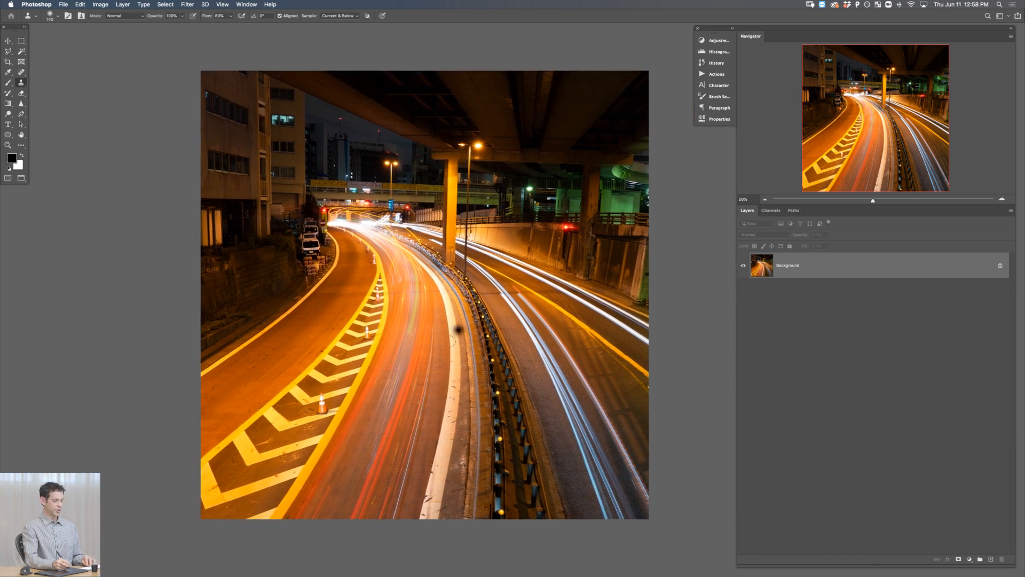
Step: Draw a curved Pen path from the distant bright lights along the middle lane to below the photo's lower edge
{"action": "key", "text": "p"}
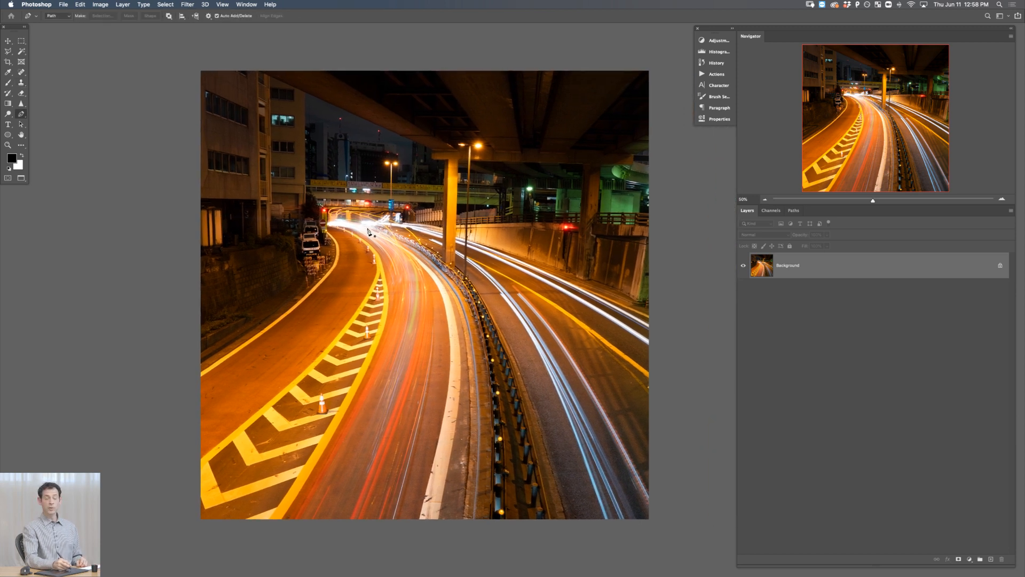
{"action": "left_click", "coordinate": [337, 223]}
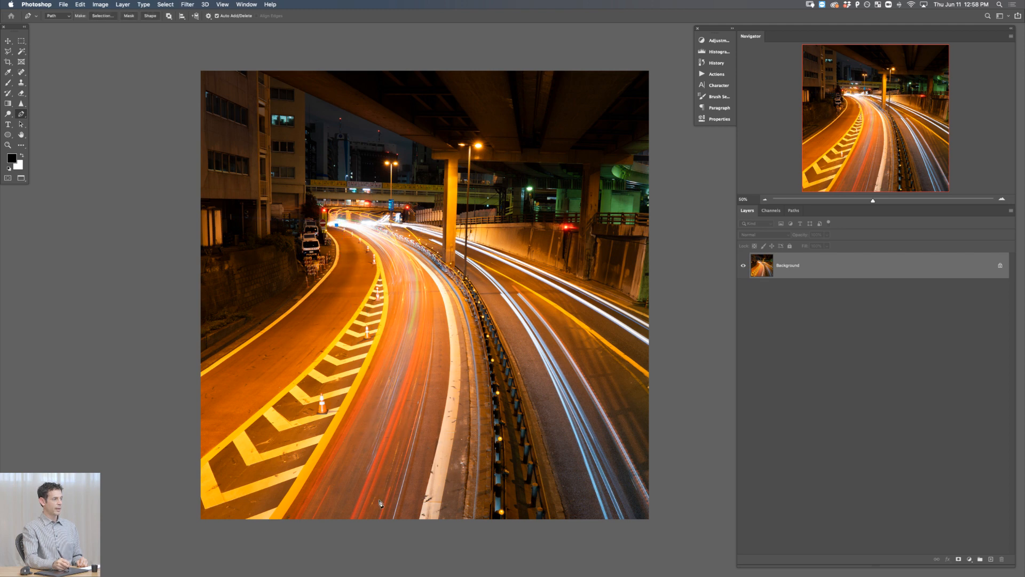
{"action": "left_click_drag", "start_coordinate": [370, 527], "coordinate": [505, 223]}
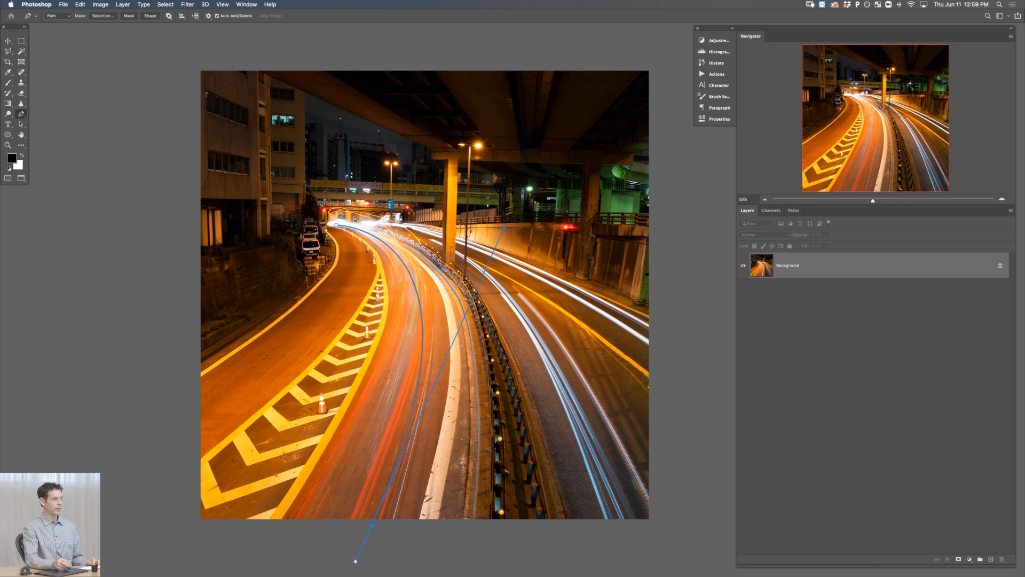
{"action": "left_click_drag", "start_coordinate": [336, 222], "coordinate": [340, 220]}
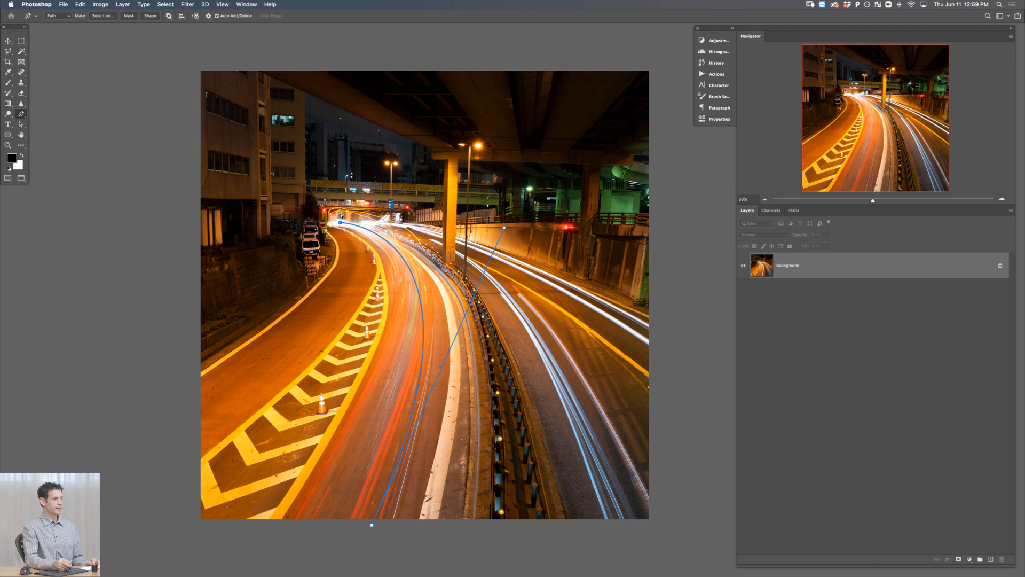
{"action": "left_click_drag", "start_coordinate": [504, 228], "coordinate": [509, 227]}
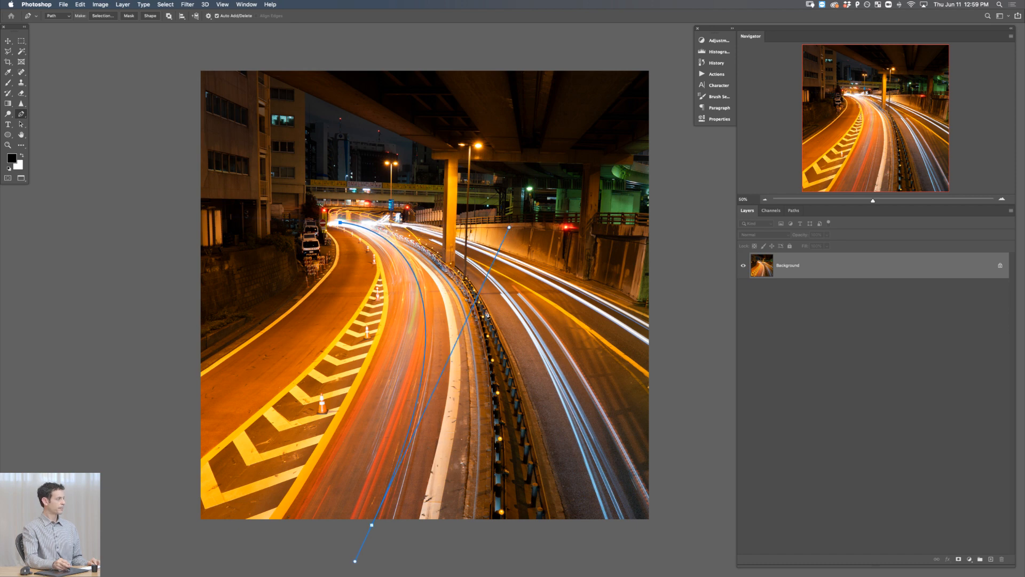
Step: Close the path with a second curve back to the distant lights, shaping a narrow strip that widens towards the foreground
{"action": "left_click", "coordinate": [353, 529]}
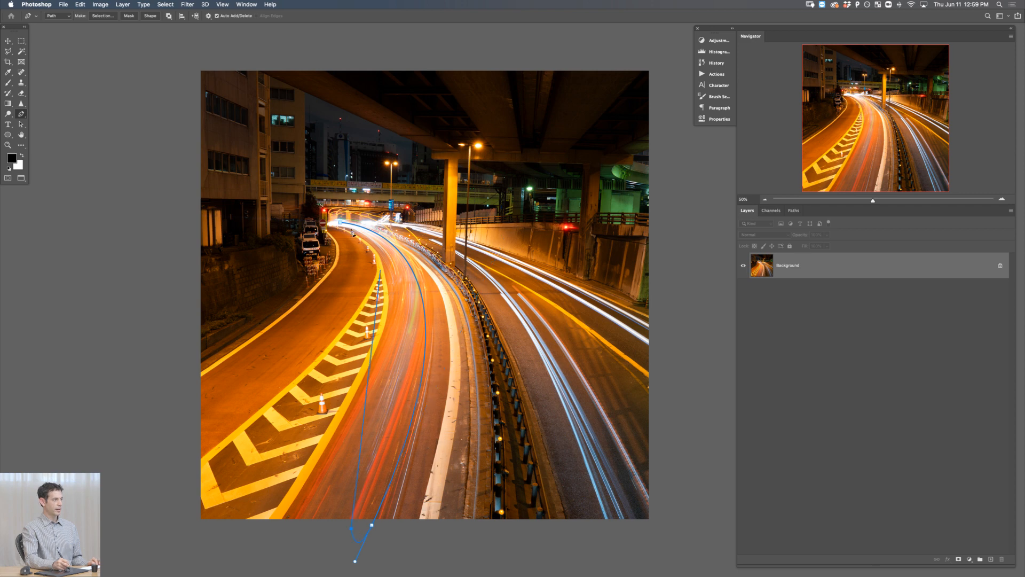
{"action": "left_click_drag", "start_coordinate": [340, 223], "coordinate": [417, 249]}
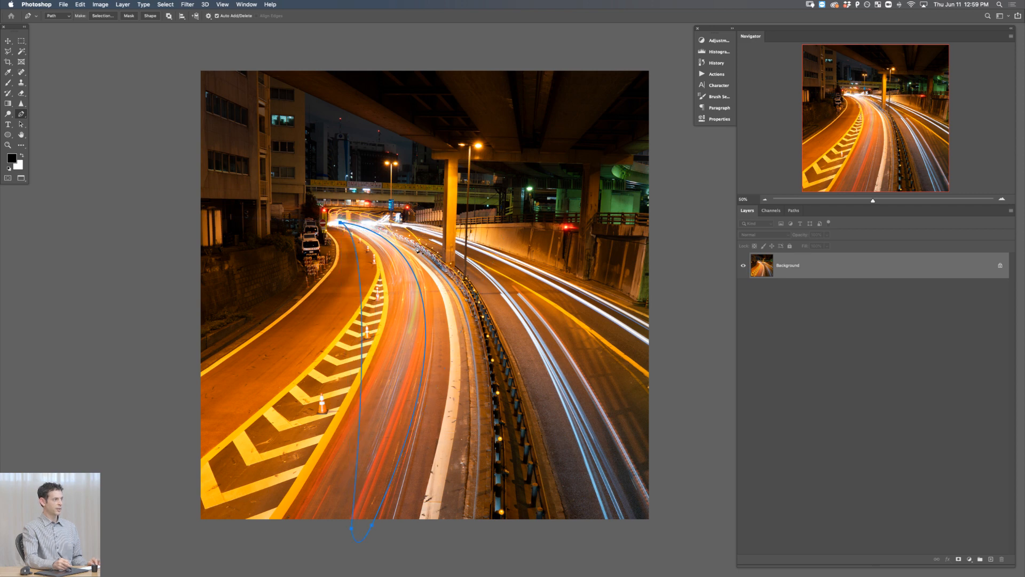
{"action": "left_click", "coordinate": [340, 221], "text": "super"}
{"action": "left_click_drag", "start_coordinate": [381, 231], "coordinate": [501, 251]}
{"action": "left_click", "coordinate": [372, 524], "text": "super"}
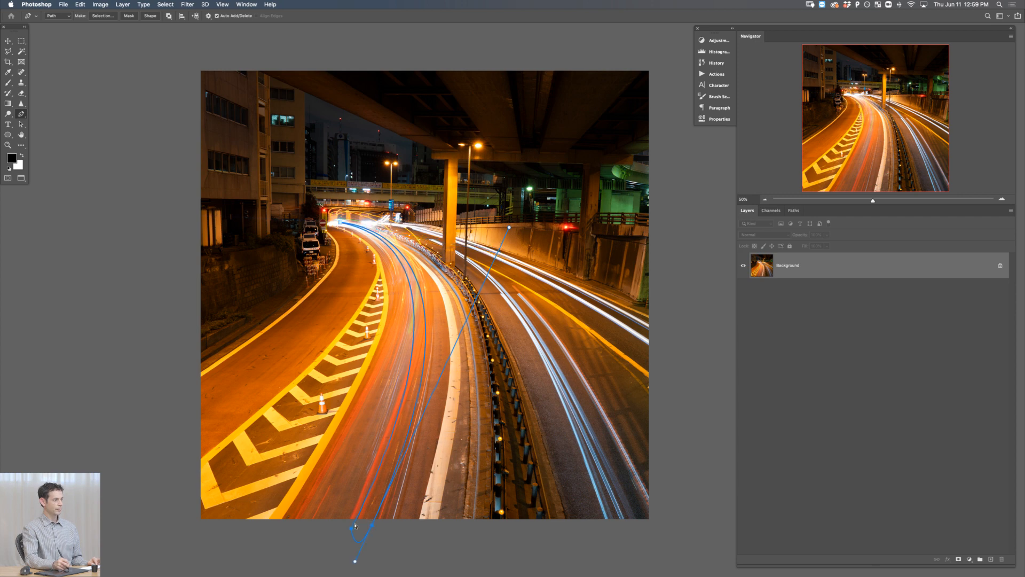
{"action": "left_click_drag", "start_coordinate": [355, 526], "coordinate": [345, 527]}
{"action": "left_click", "coordinate": [361, 535], "text": "super"}
{"action": "key", "text": "super+z"}
{"action": "left_click_drag", "start_coordinate": [368, 523], "coordinate": [367, 522]}
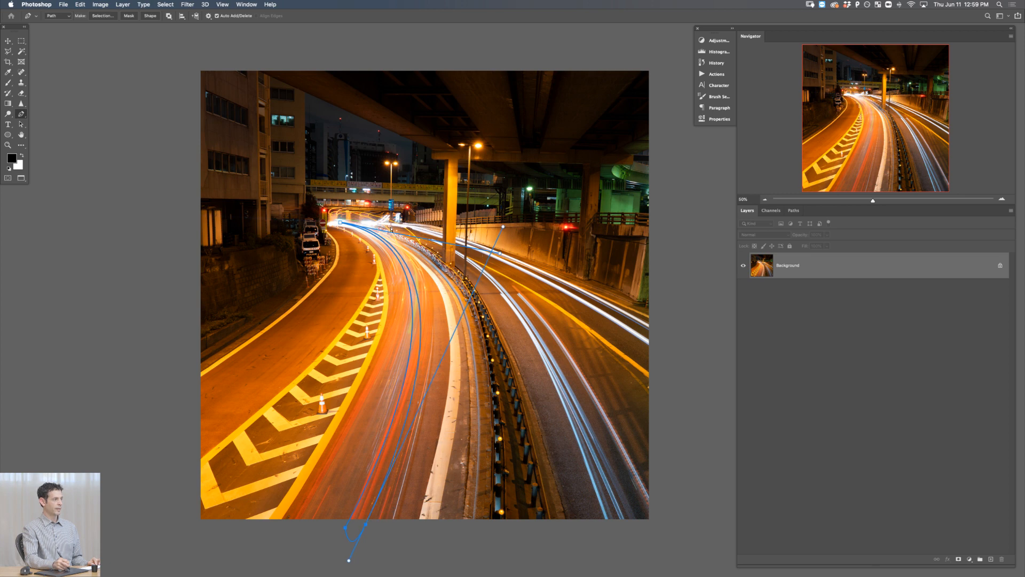
Step: Convert the light-trail path into a new anti-aliased selection with a 0.5 pixel feather
{"action": "right_click", "coordinate": [414, 346]}
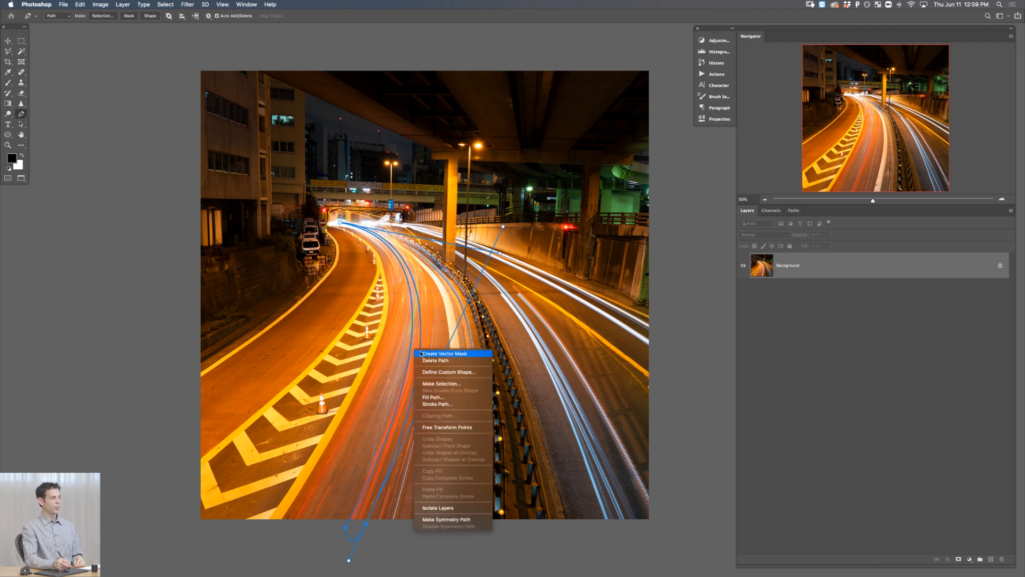
{"action": "left_click", "coordinate": [441, 385]}
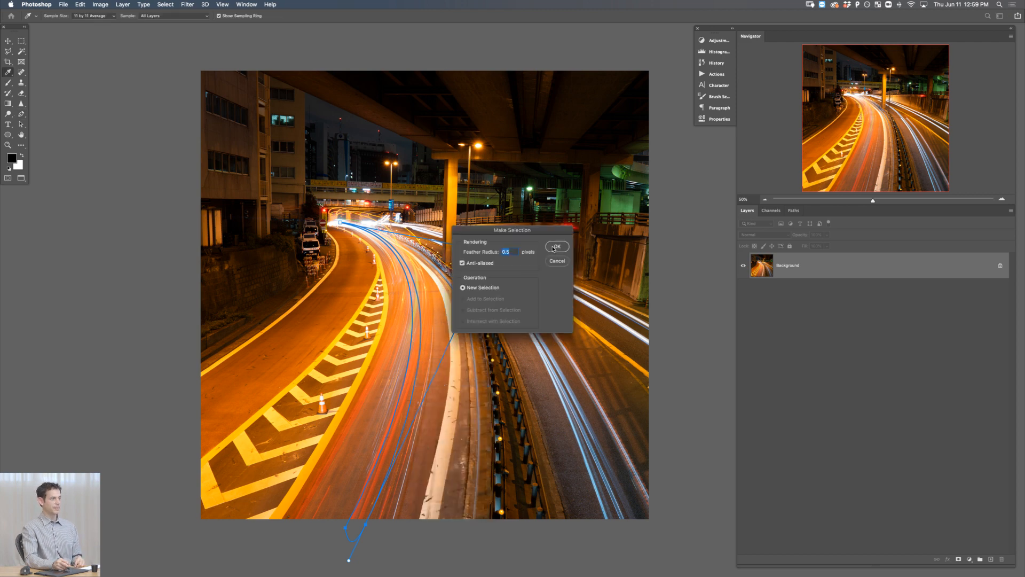
{"action": "left_click", "coordinate": [557, 247]}
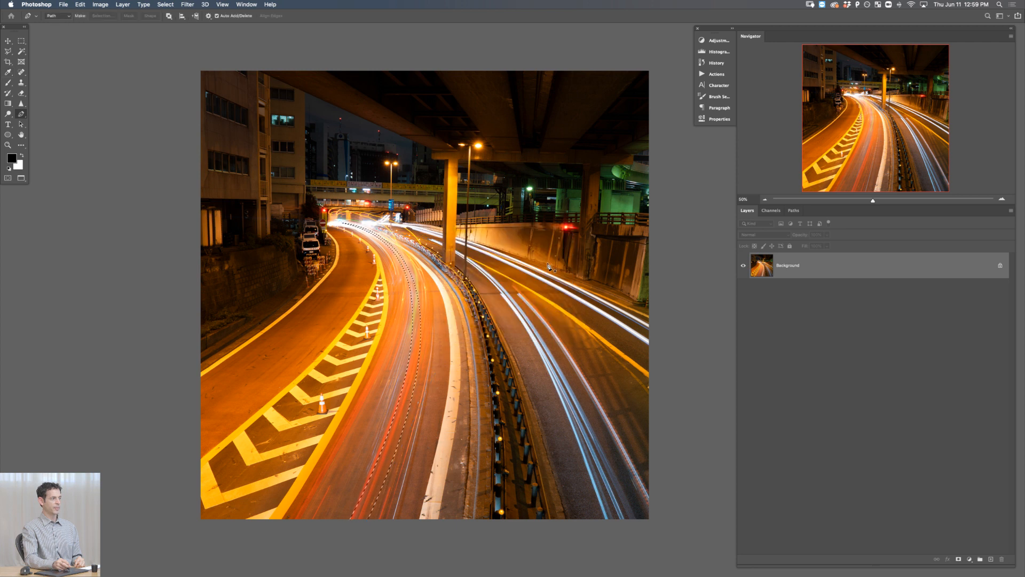
Step: On a new layer, brush the selected strip with a pale peach colour sampled from the light trails, and deselect
{"action": "key", "text": "alt+shift+super+n"}
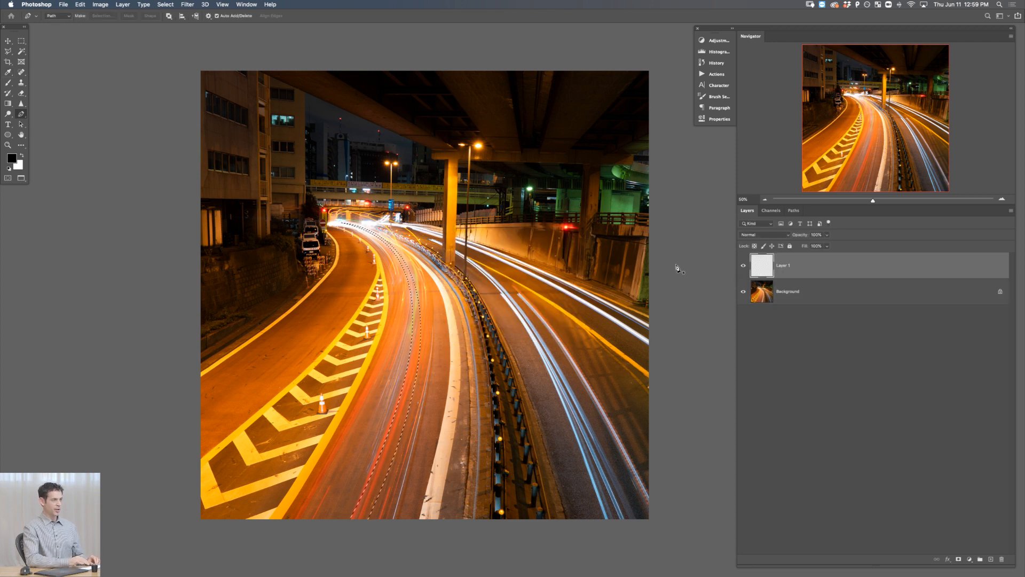
{"action": "key", "text": "b"}
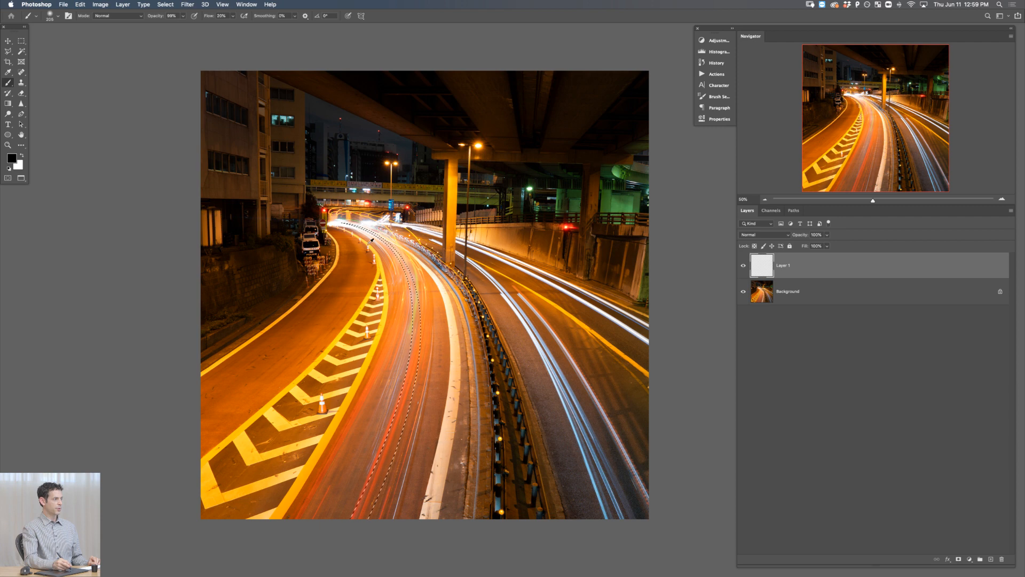
{"action": "left_click", "coordinate": [388, 248], "text": "alt"}
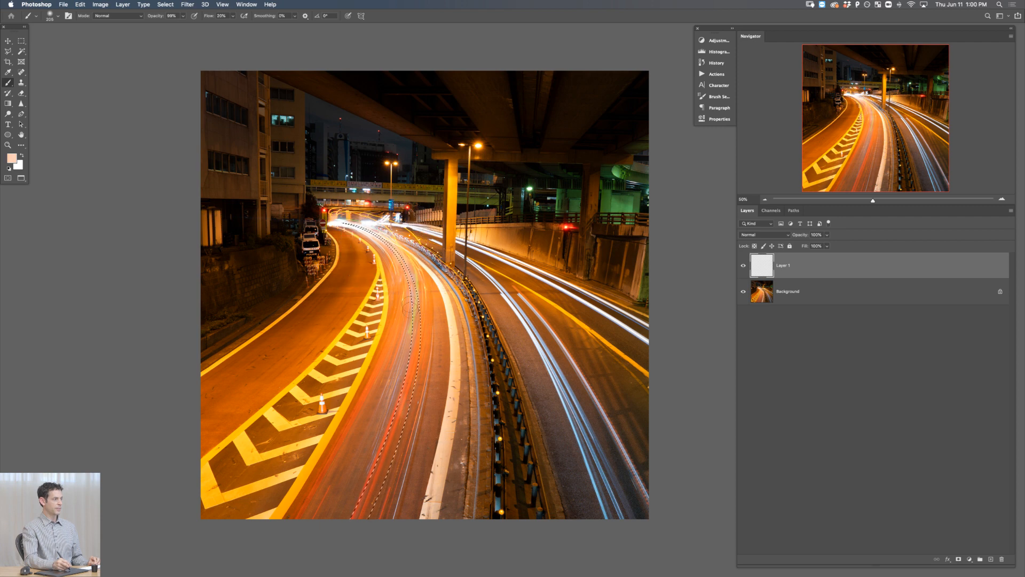
{"action": "left_click_drag", "start_coordinate": [411, 404], "coordinate": [365, 521]}
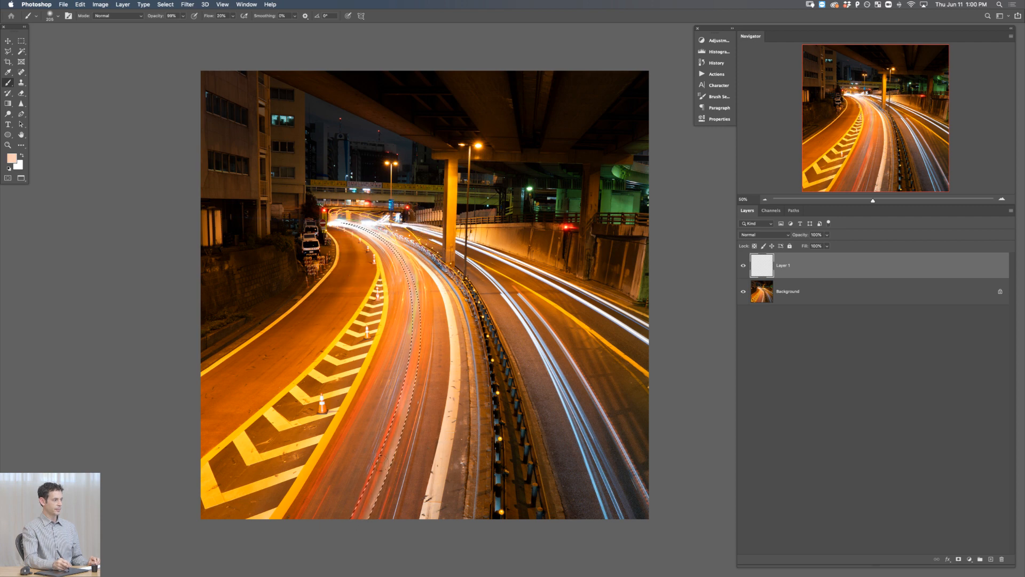
{"action": "left_click_drag", "start_coordinate": [390, 456], "coordinate": [414, 456]}
{"action": "mouse_move", "coordinate": [343, 550]}
{"action": "left_mouse_down"}
{"action": "mouse_move", "coordinate": [401, 411]}
{"action": "mouse_move", "coordinate": [404, 352]}
{"action": "mouse_move", "coordinate": [409, 374]}
{"action": "mouse_move", "coordinate": [427, 328]}
{"action": "mouse_move", "coordinate": [415, 331]}
{"action": "mouse_move", "coordinate": [355, 526]}
{"action": "left_mouse_up"}
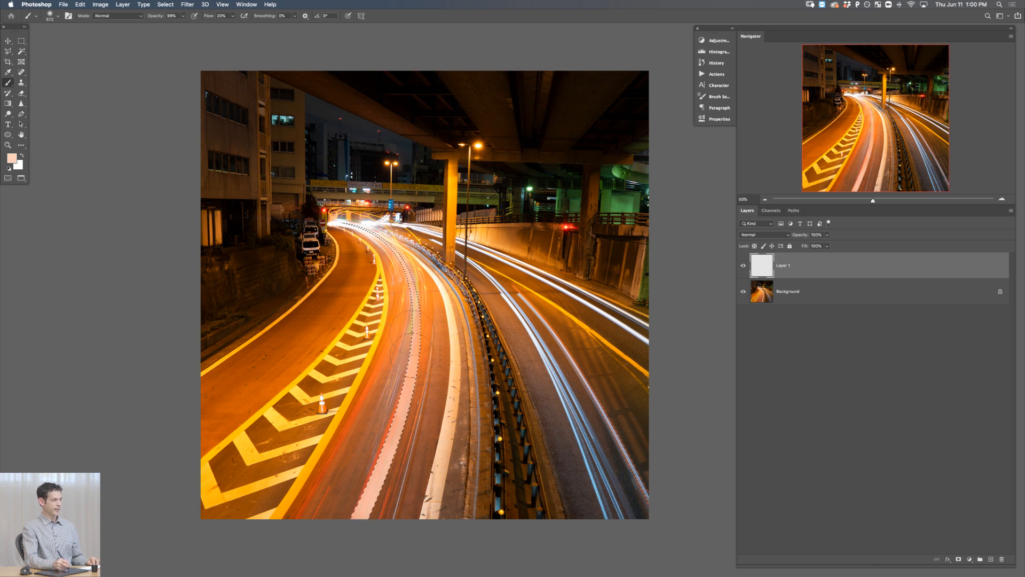
{"action": "key", "text": "super+d"}
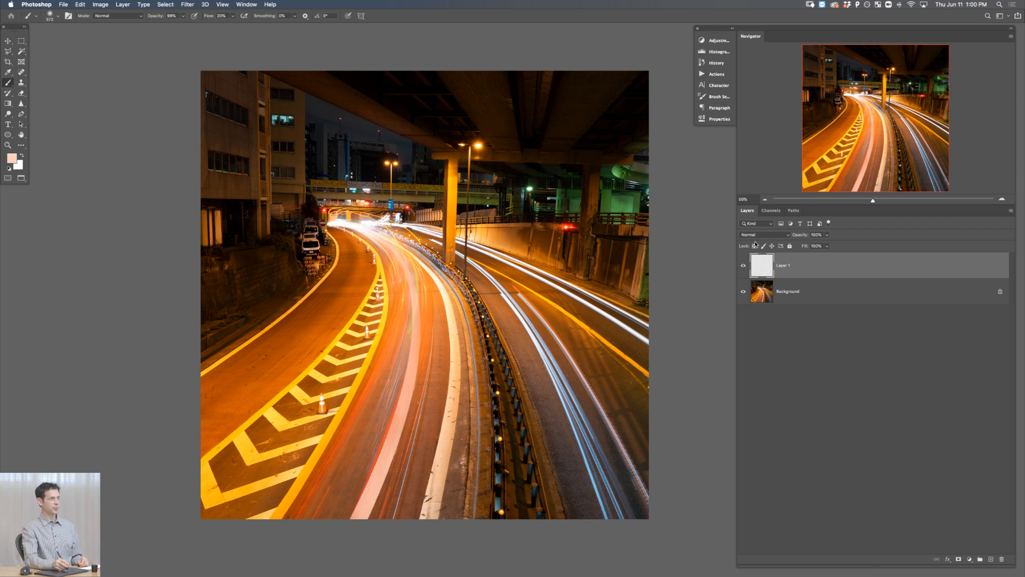
Step: Set the painted light-trail layer's blend mode to Overlay and compare the photo with and without it
{"action": "left_click", "coordinate": [760, 235]}
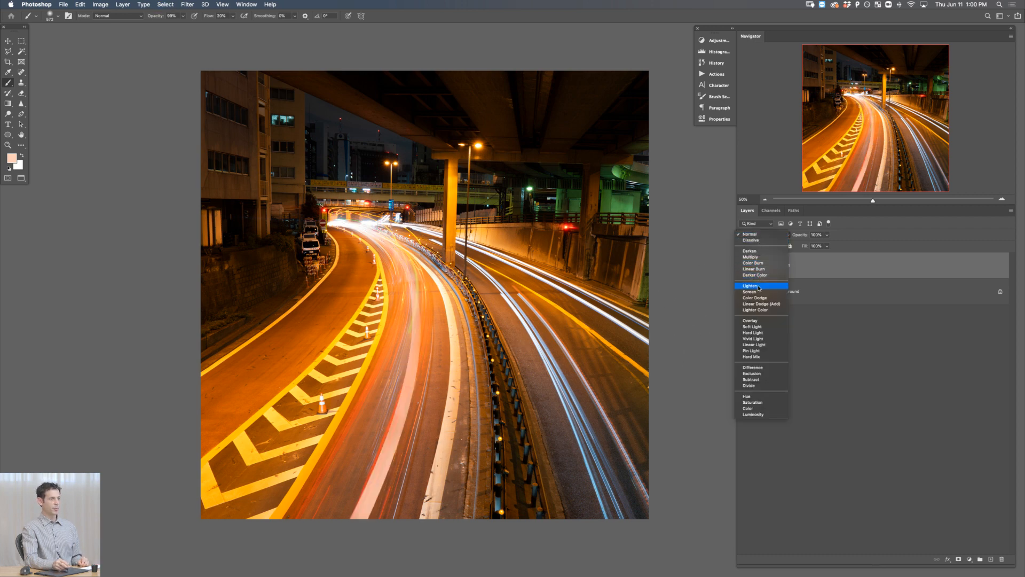
{"action": "left_click", "coordinate": [755, 321]}
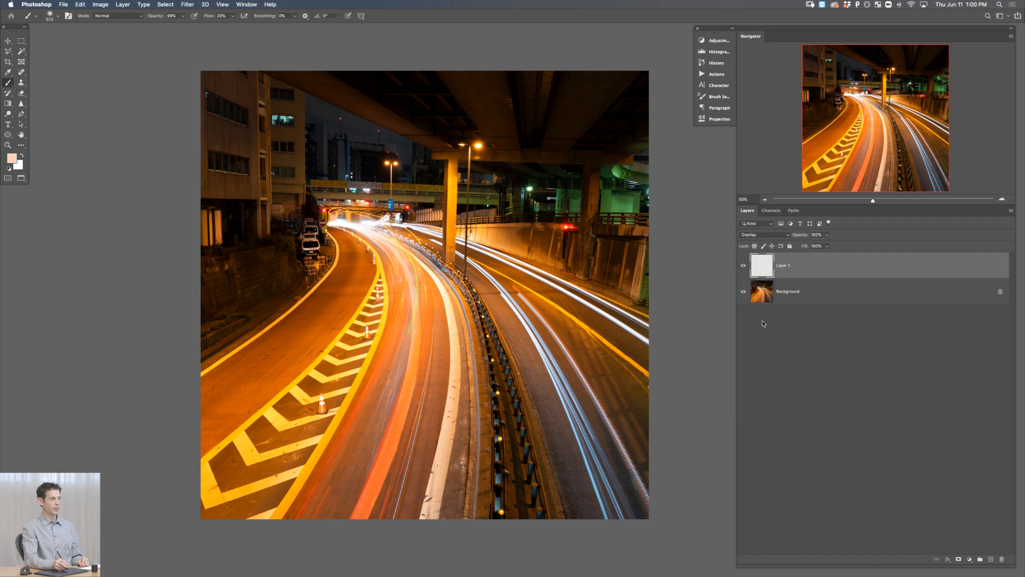
{"action": "left_click", "coordinate": [743, 266]}
{"action": "left_click", "coordinate": [743, 266]}
Step: Add an orange Outer Glow in Screen mode at 100% opacity to the trail layer, enlarging its size to spread across the lane
{"action": "double_click", "coordinate": [827, 263]}
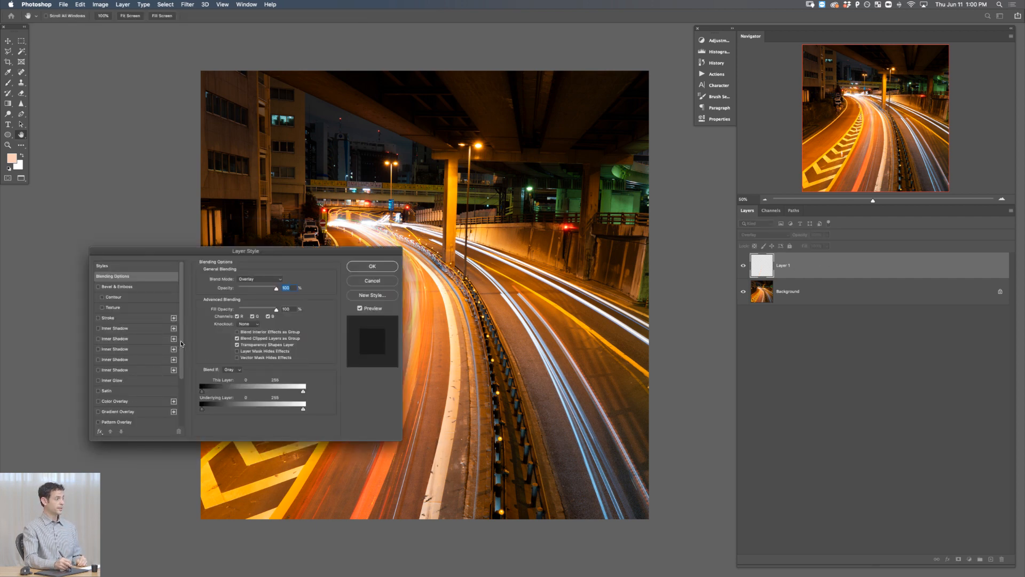
{"action": "left_click_drag", "start_coordinate": [181, 343], "coordinate": [181, 390]}
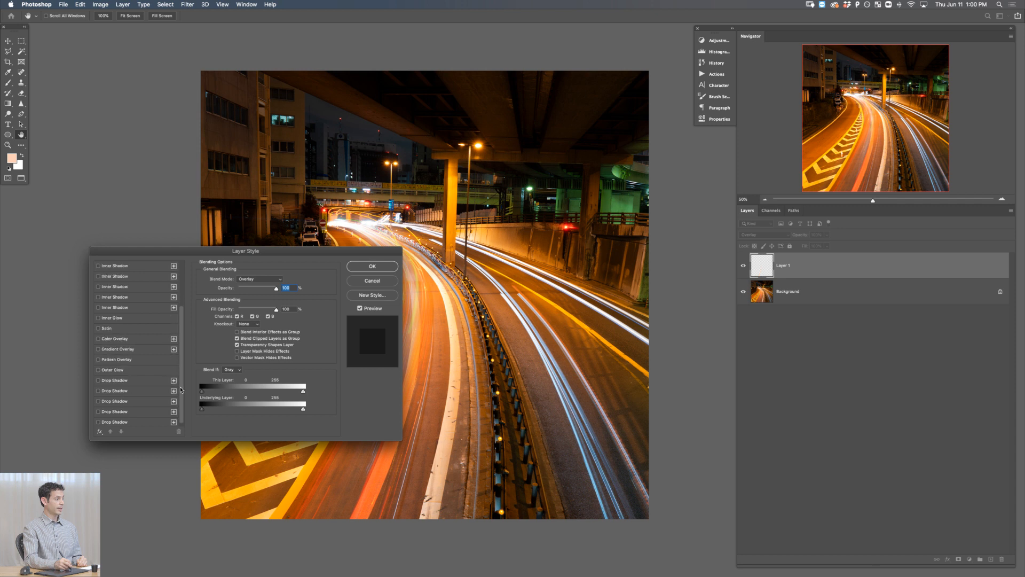
{"action": "left_click", "coordinate": [99, 370]}
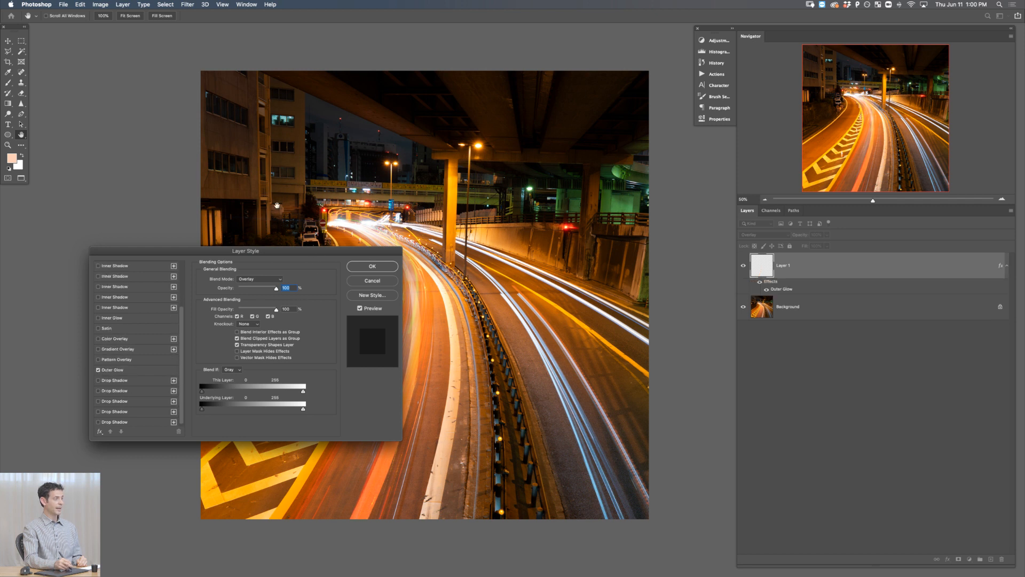
{"action": "left_click_drag", "start_coordinate": [276, 253], "coordinate": [247, 173]}
{"action": "left_click", "coordinate": [100, 259]}
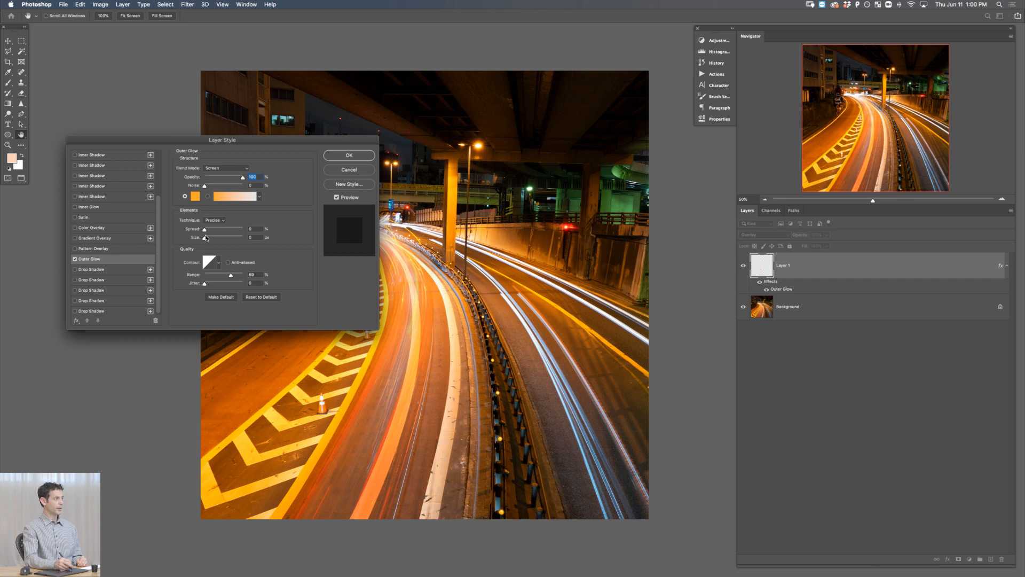
{"action": "left_click_drag", "start_coordinate": [205, 238], "coordinate": [227, 240]}
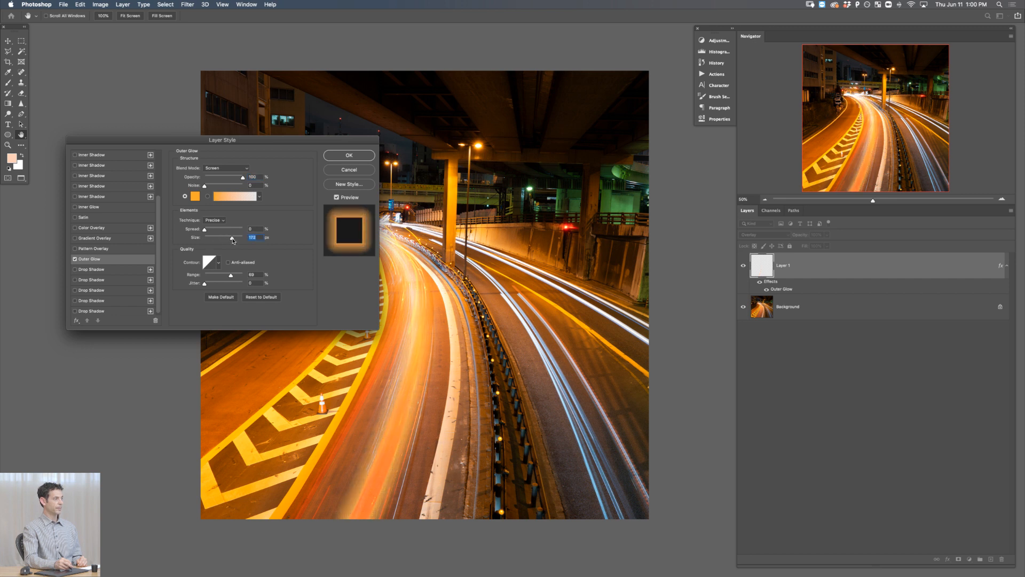
{"action": "left_click_drag", "start_coordinate": [239, 241], "coordinate": [240, 241]}
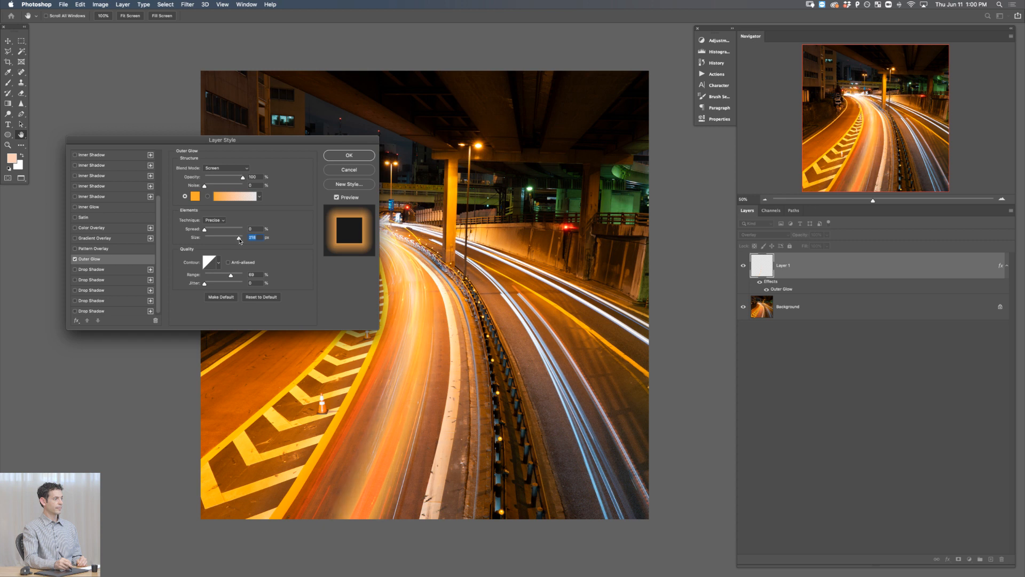
{"action": "left_click_drag", "start_coordinate": [287, 143], "coordinate": [251, 253]}
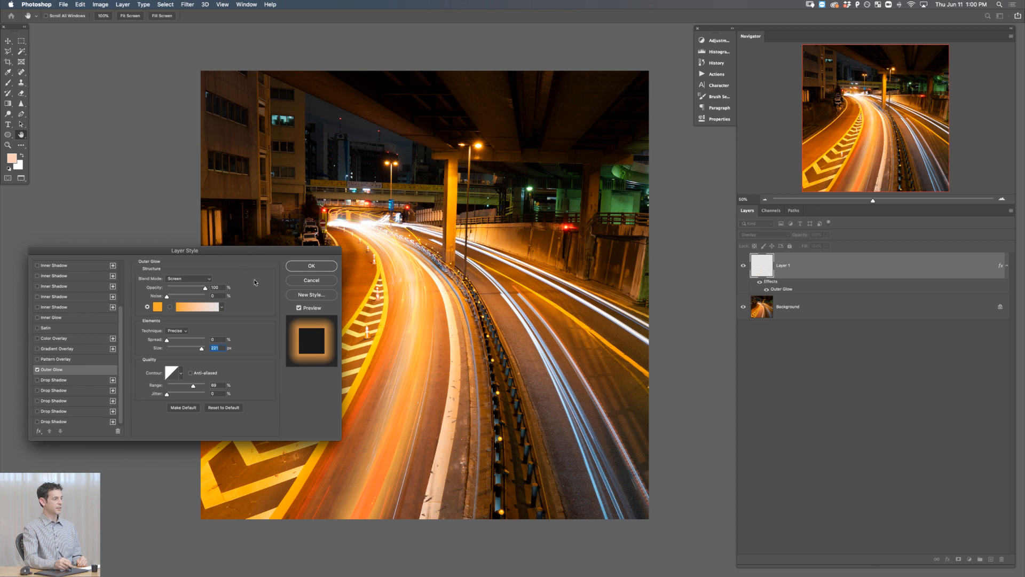
{"action": "left_click", "coordinate": [316, 267]}
{"action": "key", "text": "b"}
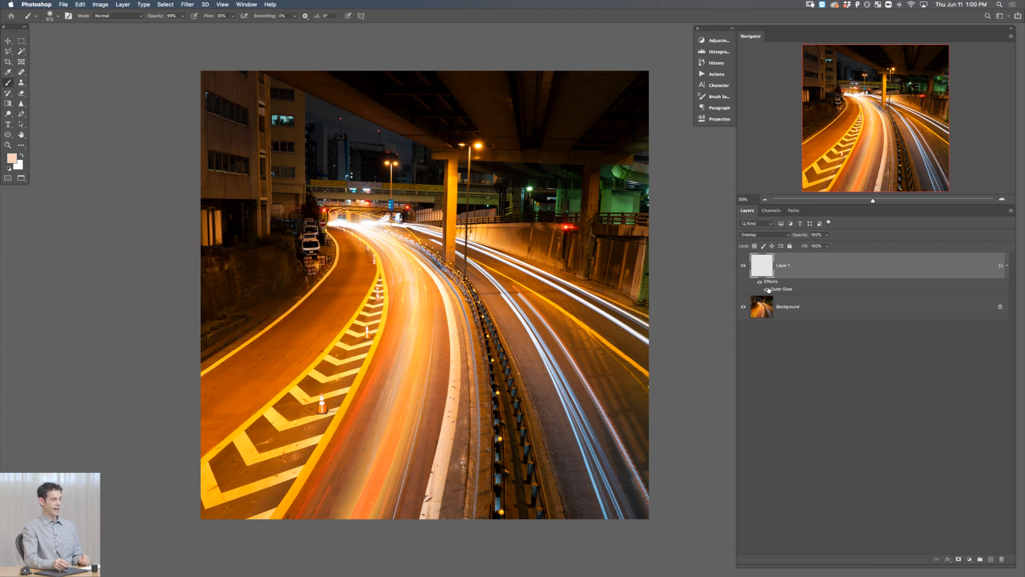
Step: Soften the edges of the glowing trail layer with a Gaussian Blur
{"action": "key", "text": "super+alt+f"}
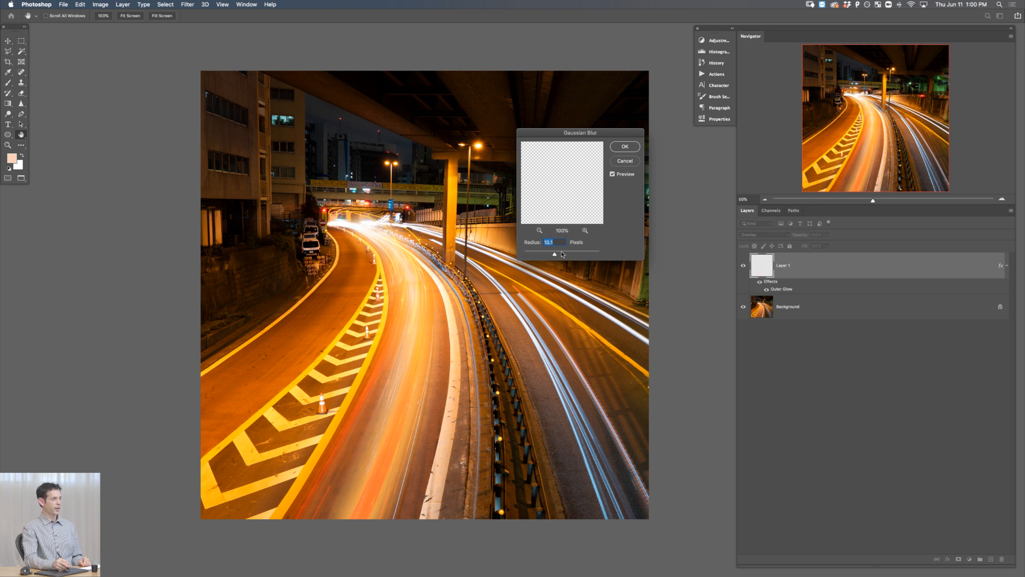
{"action": "left_click_drag", "start_coordinate": [562, 254], "coordinate": [559, 256]}
{"action": "left_click", "coordinate": [620, 146]}
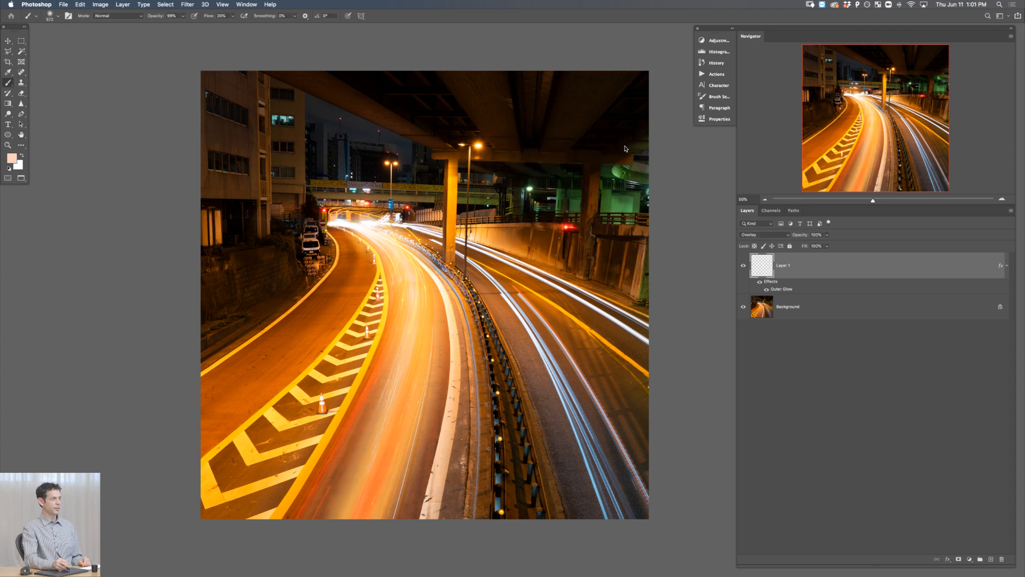
{"action": "key", "text": "b"}
Step: Duplicate the glowing trail layer and move the copy across to the photo's right edge
{"action": "key", "text": "ctrl+j"}
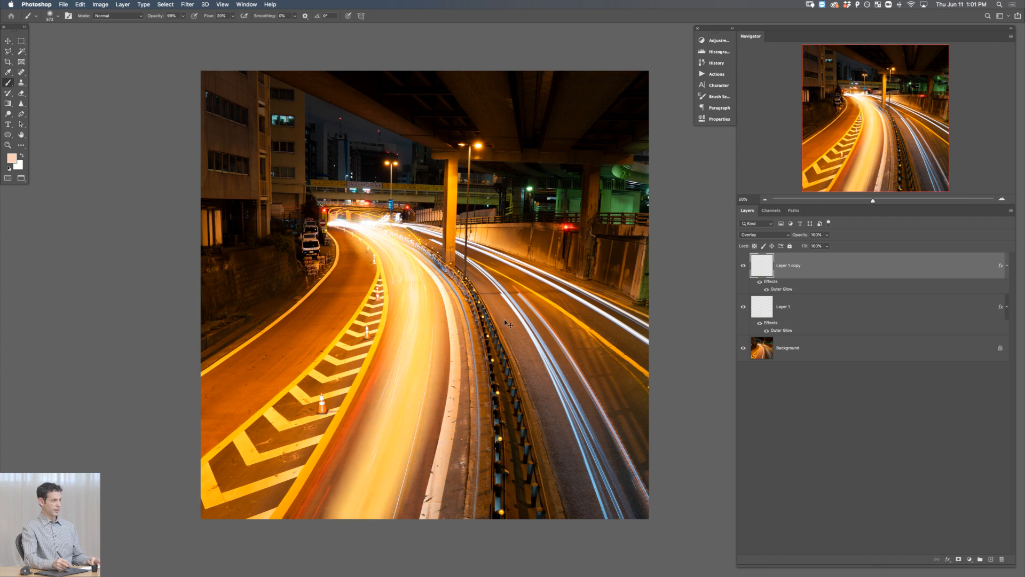
{"action": "key", "text": "v"}
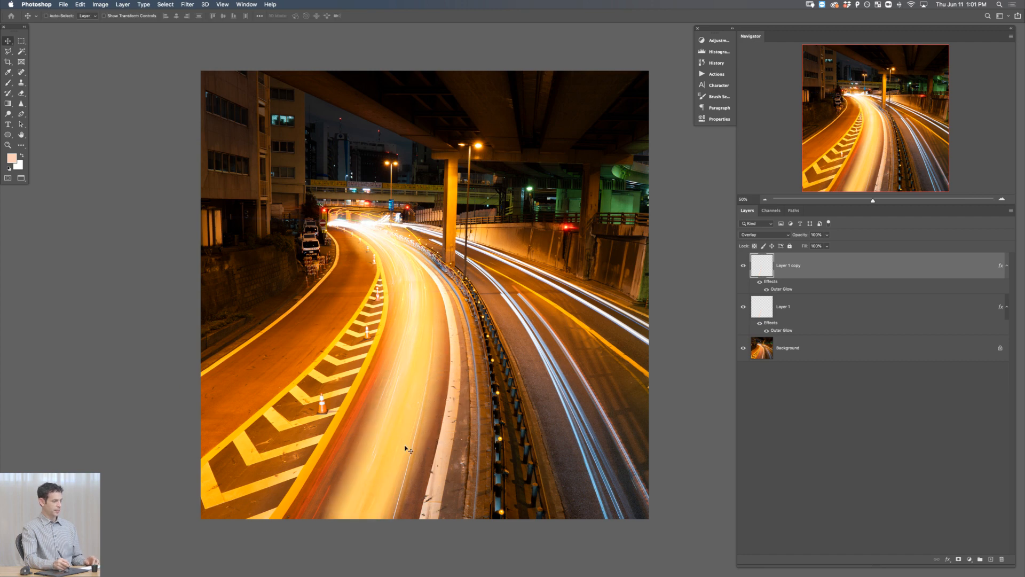
{"action": "mouse_move", "coordinate": [407, 446]}
{"action": "left_mouse_down"}
{"action": "mouse_move", "coordinate": [618, 434]}
{"action": "mouse_move", "coordinate": [634, 453]}
{"action": "mouse_move", "coordinate": [668, 435]}
{"action": "left_mouse_up"}
Step: Skew the copied trail about 38° towards the distant lights so it follows the blue-white trails, and apply the transform
{"action": "key", "text": "ctrl+t"}
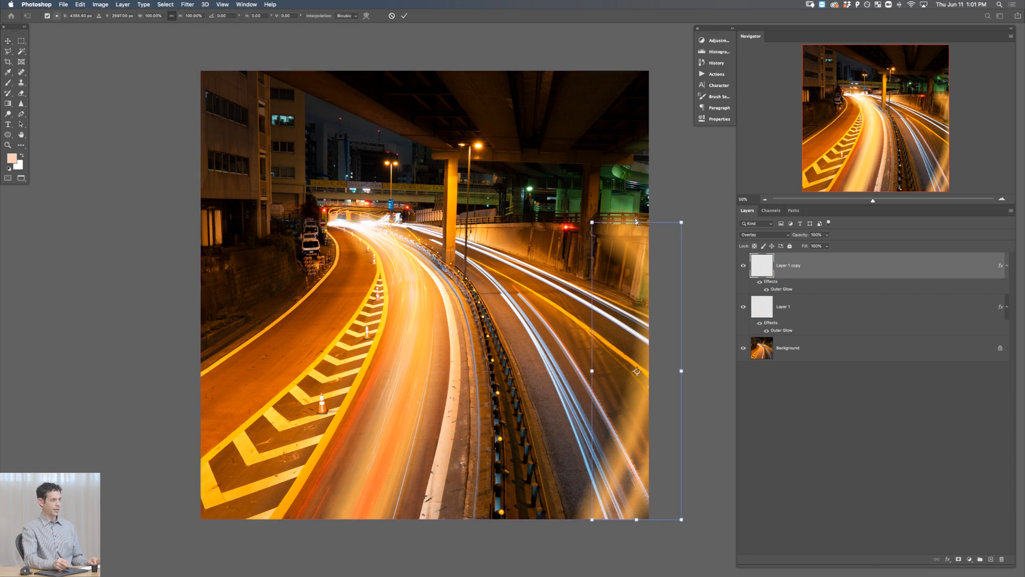
{"action": "left_click_drag", "start_coordinate": [636, 222], "coordinate": [374, 217], "text": "super"}
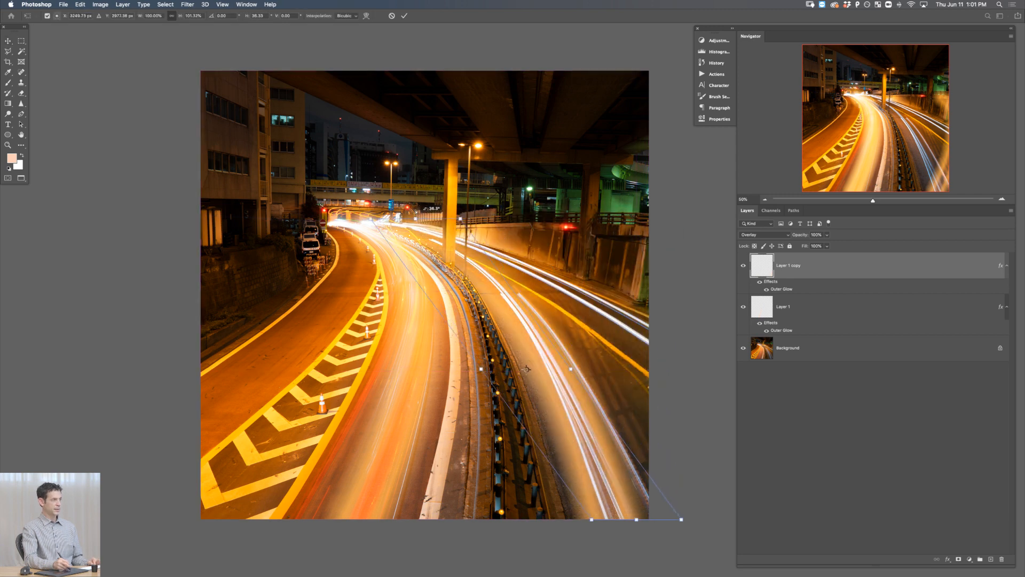
{"action": "mouse_move", "coordinate": [637, 520]}
{"action": "left_mouse_down", "text": "super"}
{"action": "mouse_move", "coordinate": [653, 506]}
{"action": "mouse_move", "coordinate": [643, 512]}
{"action": "left_mouse_up", "text": "super"}
{"action": "right_click", "coordinate": [518, 327]}
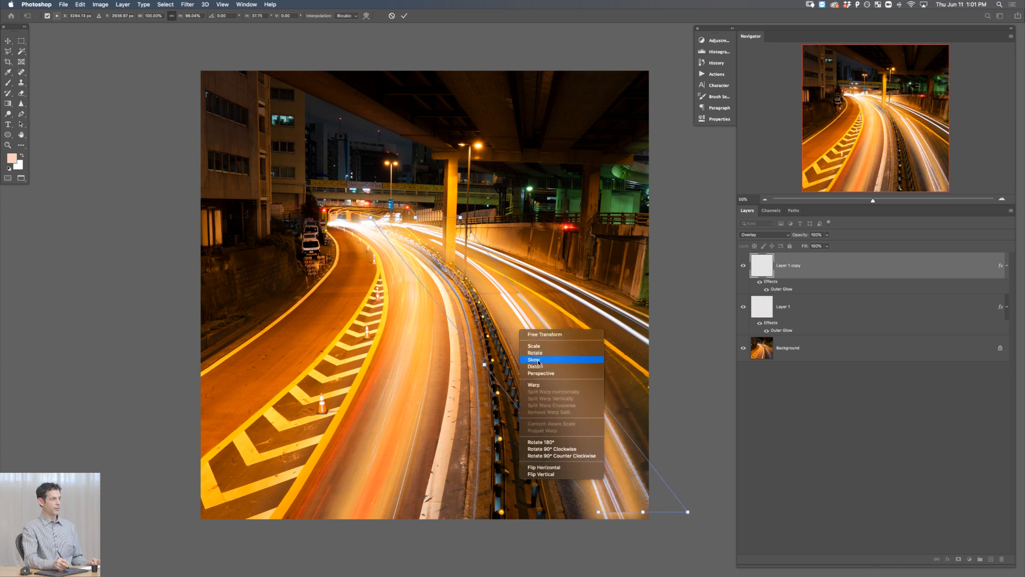
{"action": "left_click", "coordinate": [540, 385]}
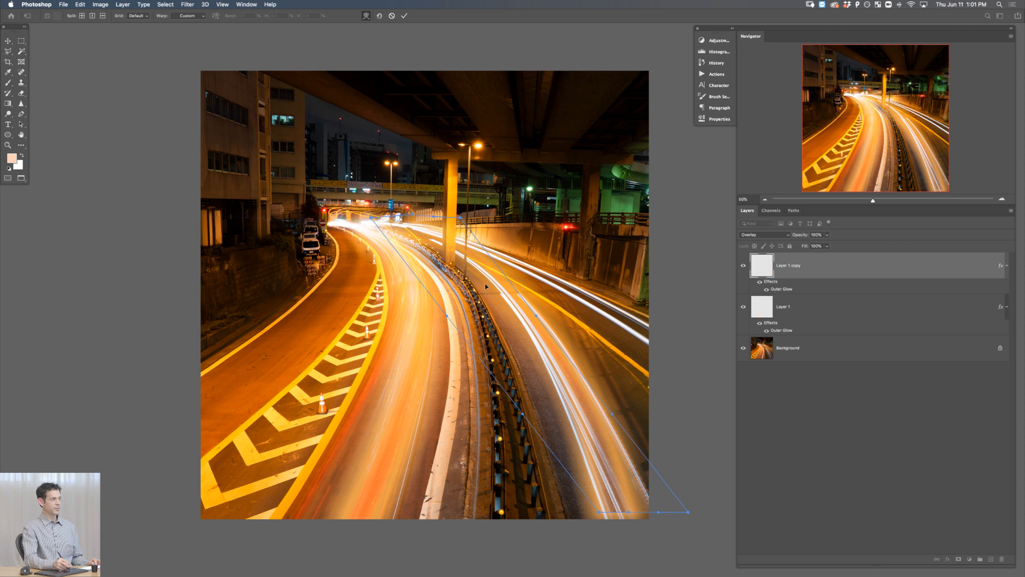
{"action": "key", "text": "Return"}
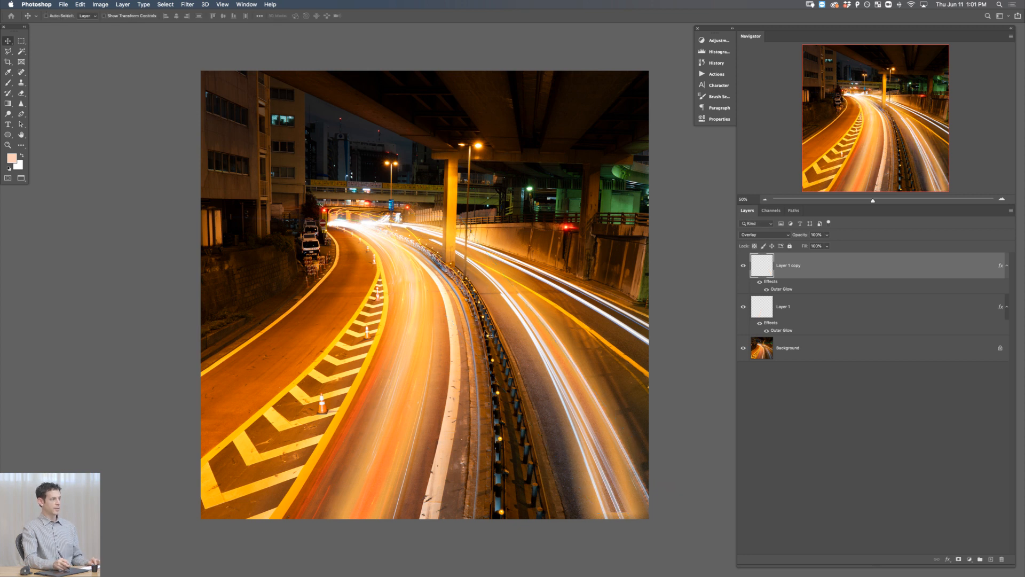
Step: Duplicate the middle-lane trail, rotate the copy 12.5° around its distant end, and scale it to about 111%
{"action": "key", "text": "super+j"}
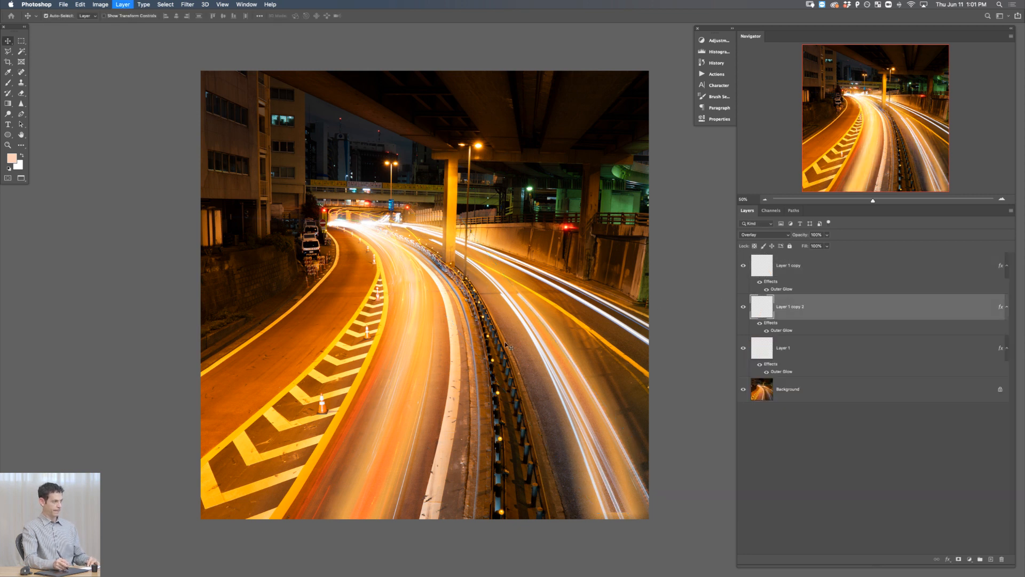
{"action": "key", "text": "super+r"}
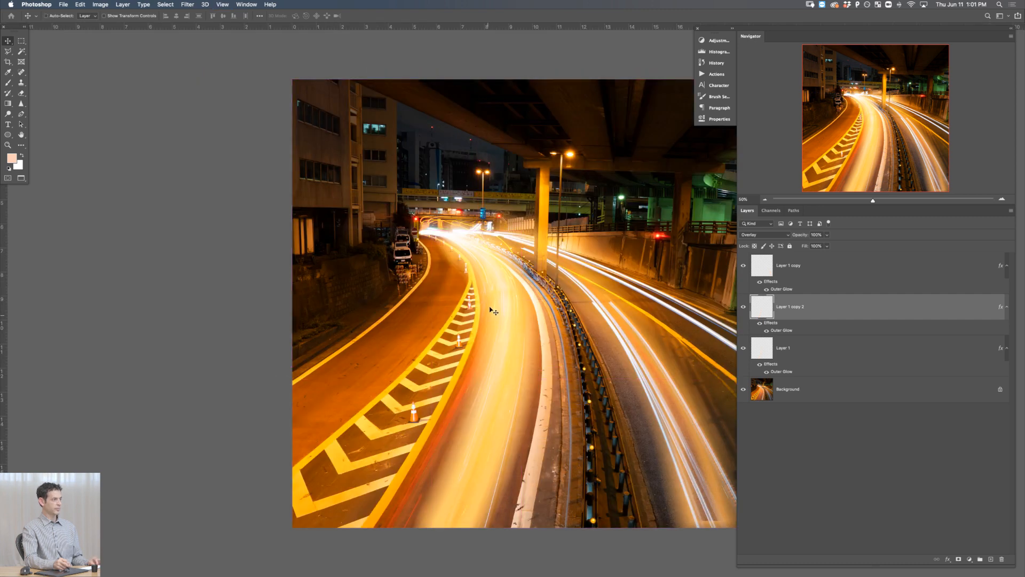
{"action": "key", "text": "super+r"}
{"action": "key", "text": "super+t"}
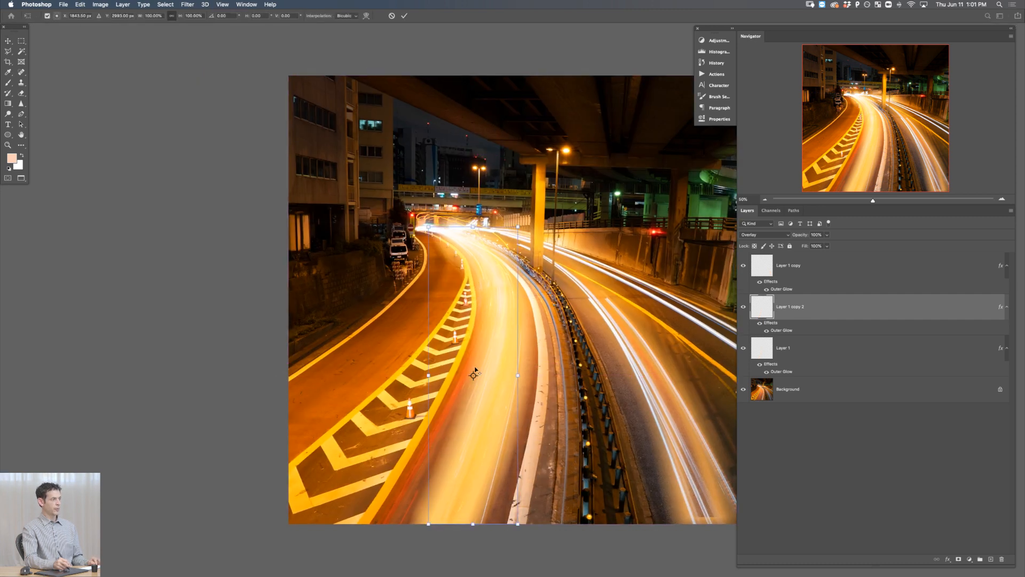
{"action": "left_click_drag", "start_coordinate": [473, 375], "coordinate": [439, 233]}
{"action": "left_click_drag", "start_coordinate": [561, 374], "coordinate": [529, 397]}
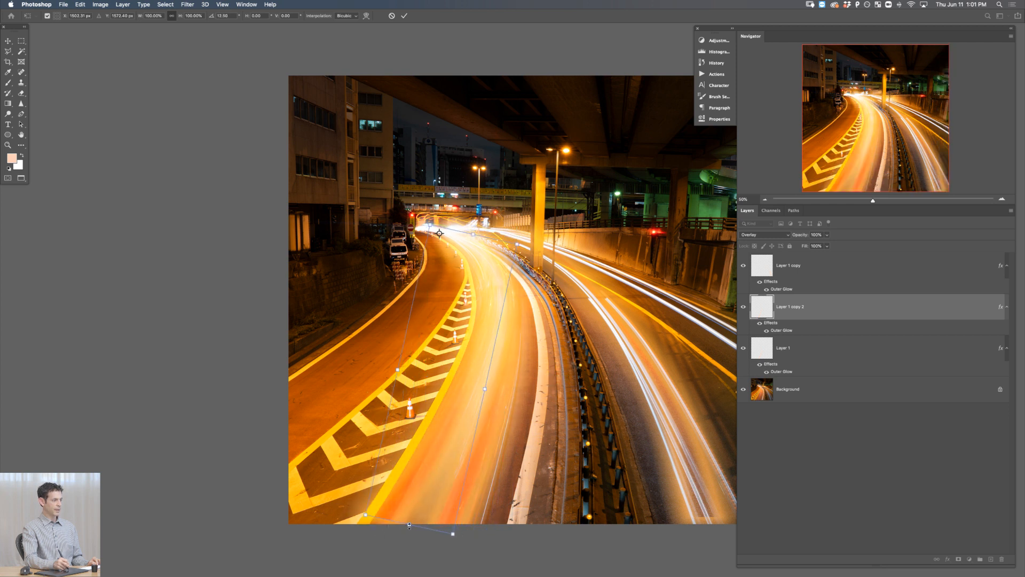
{"action": "left_click_drag", "start_coordinate": [409, 525], "coordinate": [386, 553]}
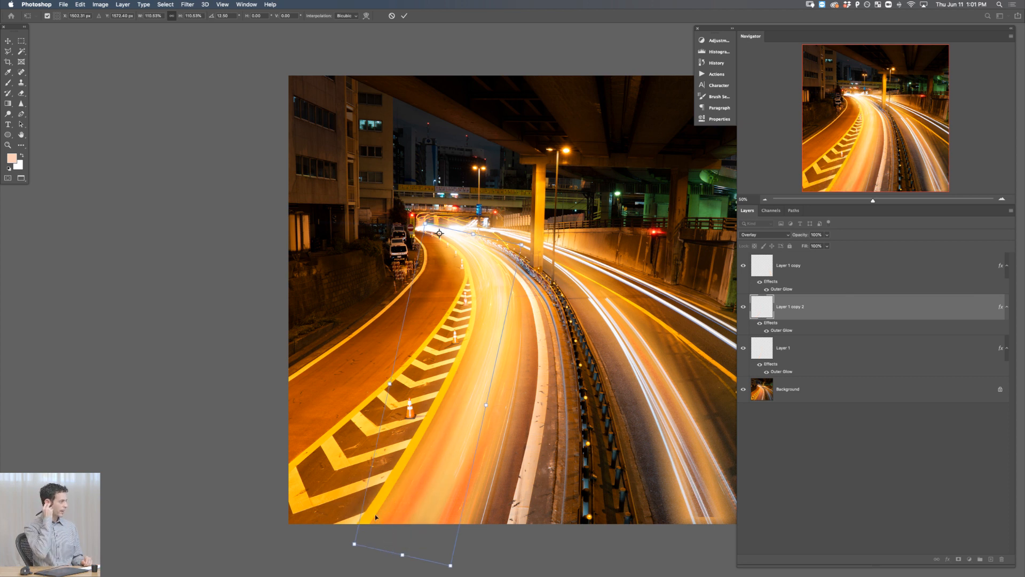
{"action": "key", "text": "Return"}
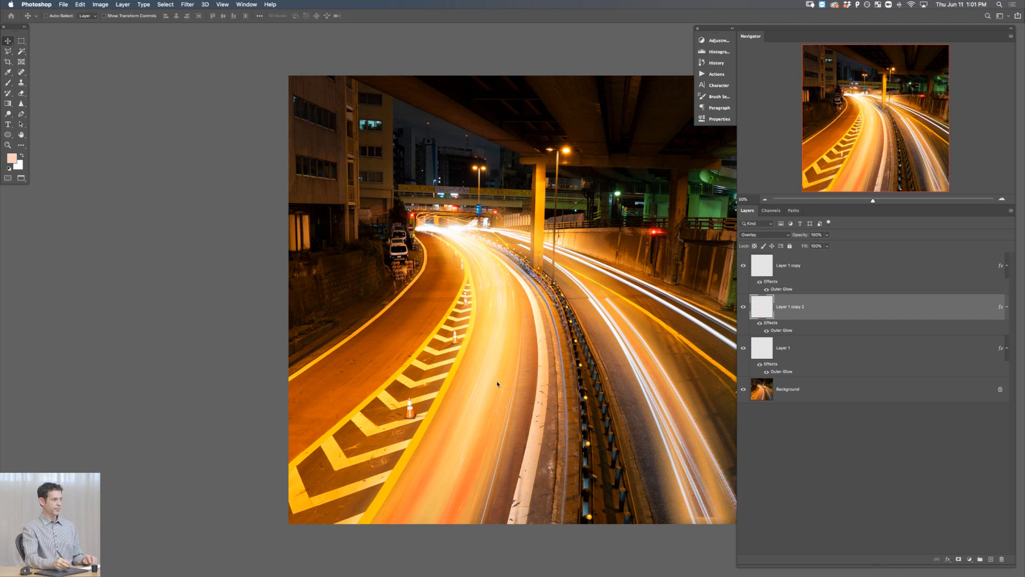
Step: Compare the photo with and without the added trails, and view the right-road trail on its own
{"action": "left_click_drag", "start_coordinate": [503, 407], "coordinate": [423, 395]}
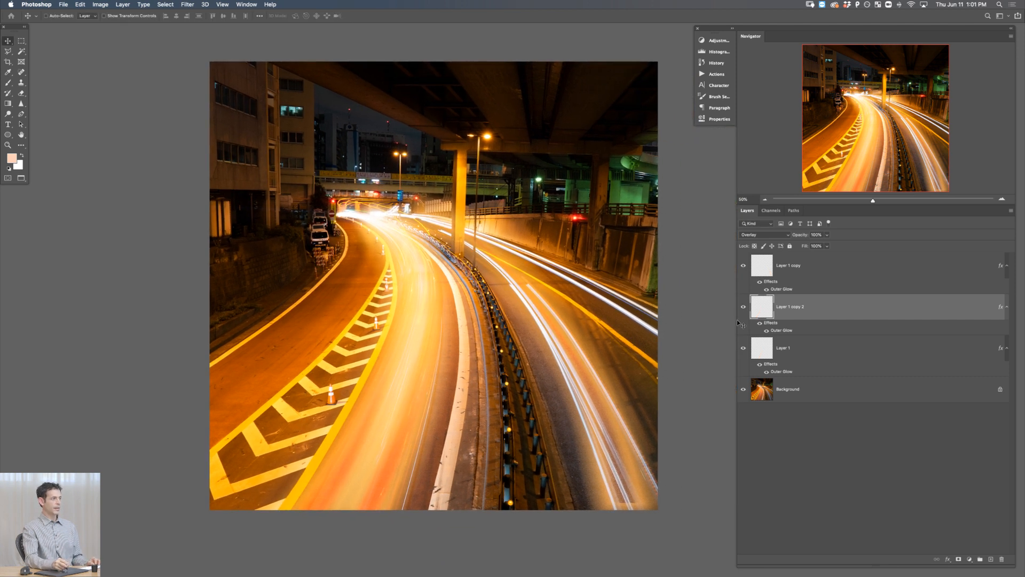
{"action": "left_click", "coordinate": [740, 347]}
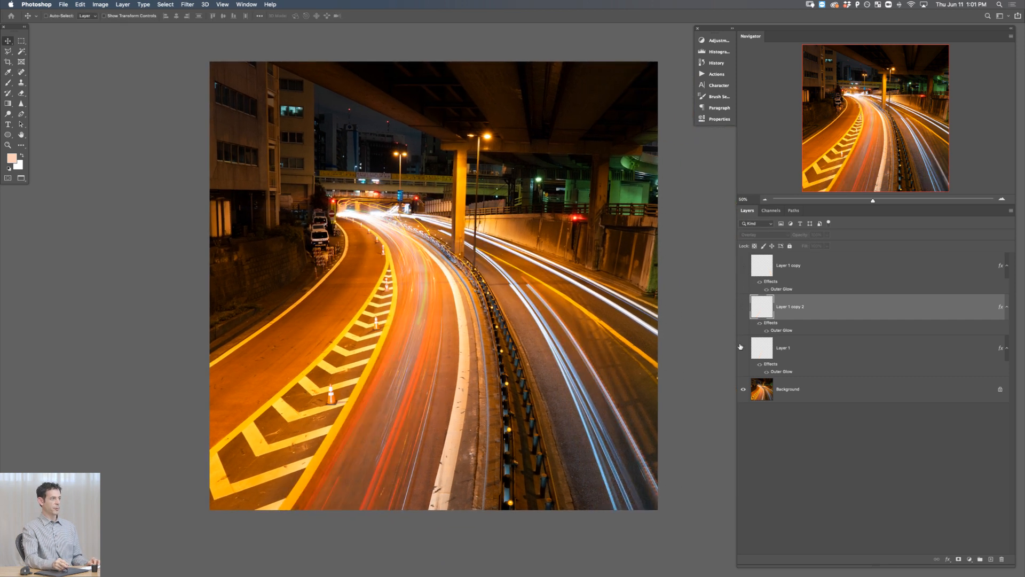
{"action": "left_click", "coordinate": [742, 268]}
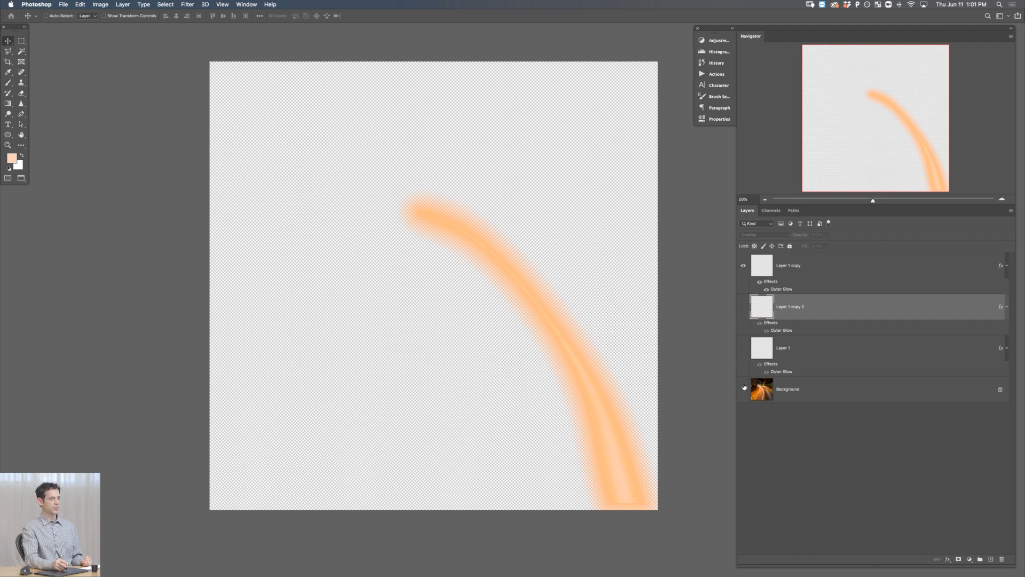
{"action": "left_click", "coordinate": [743, 388]}
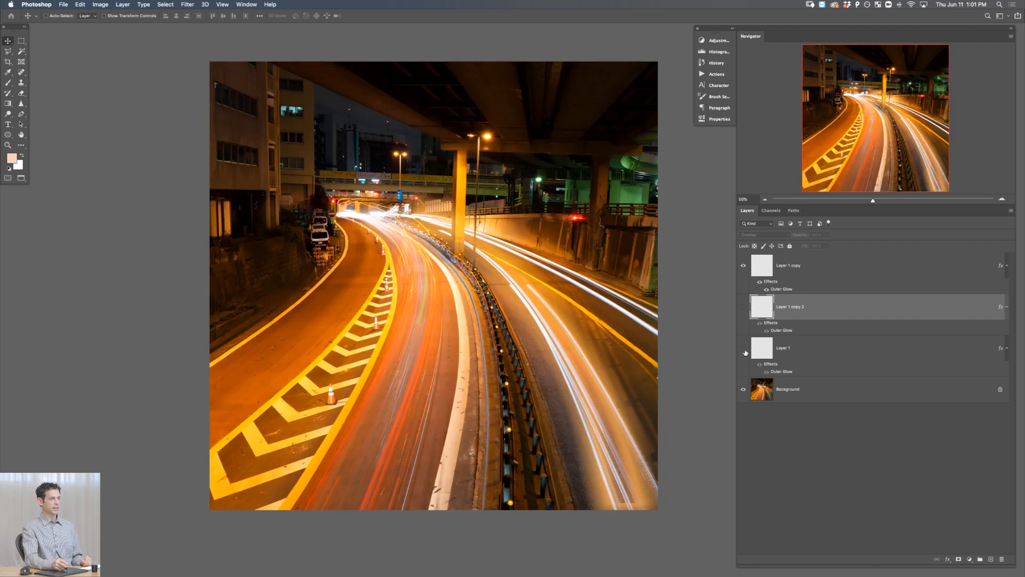
{"action": "left_click", "coordinate": [742, 307]}
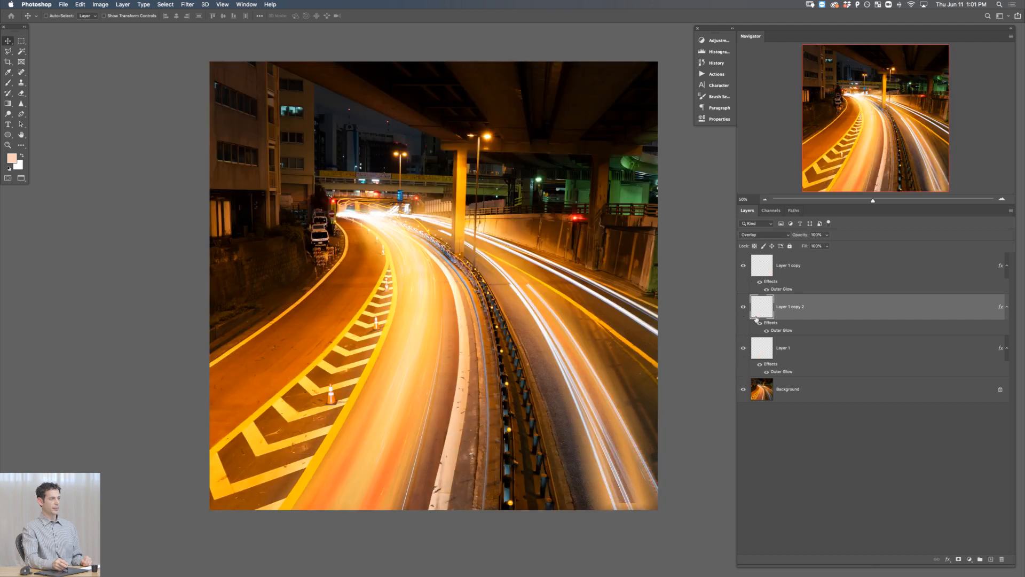
Step: Duplicate the rotated trail again and skew the copy about 51° so its glow spreads over the right road's outer lanes
{"action": "key", "text": "super+j"}
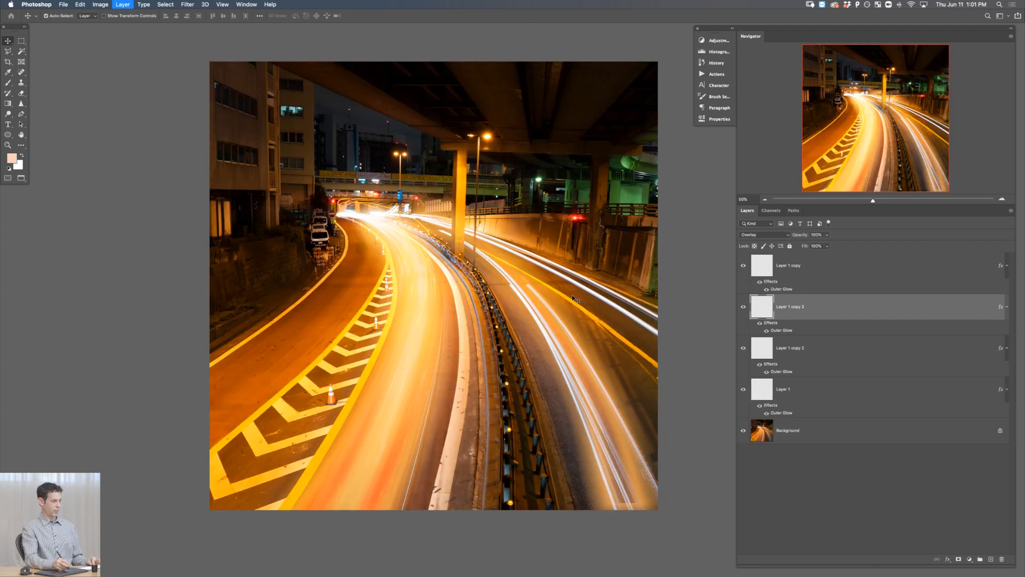
{"action": "key", "text": "super+t"}
{"action": "left_click_drag", "start_coordinate": [405, 359], "coordinate": [446, 374]}
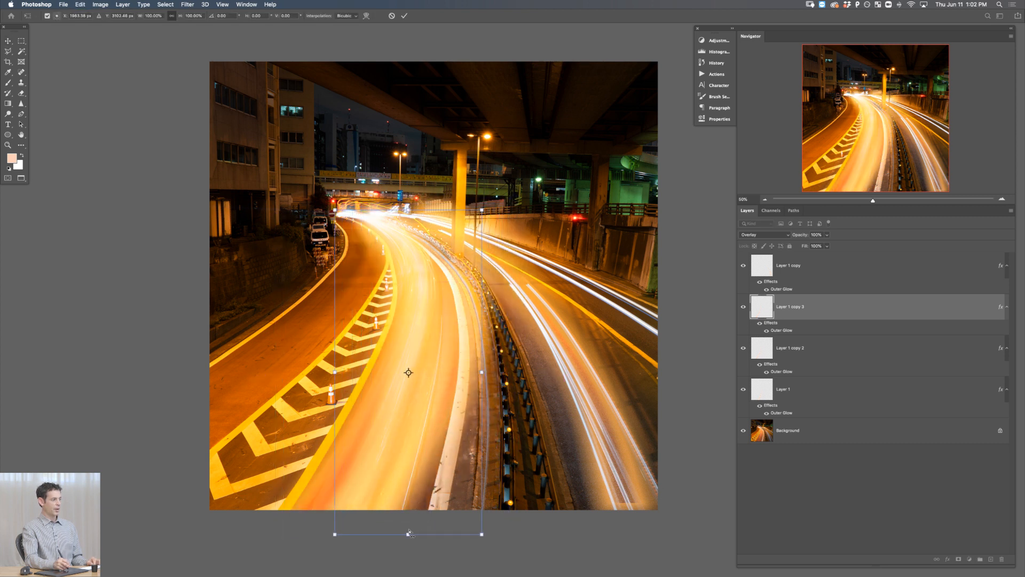
{"action": "left_click_drag", "start_coordinate": [409, 532], "coordinate": [799, 523]}
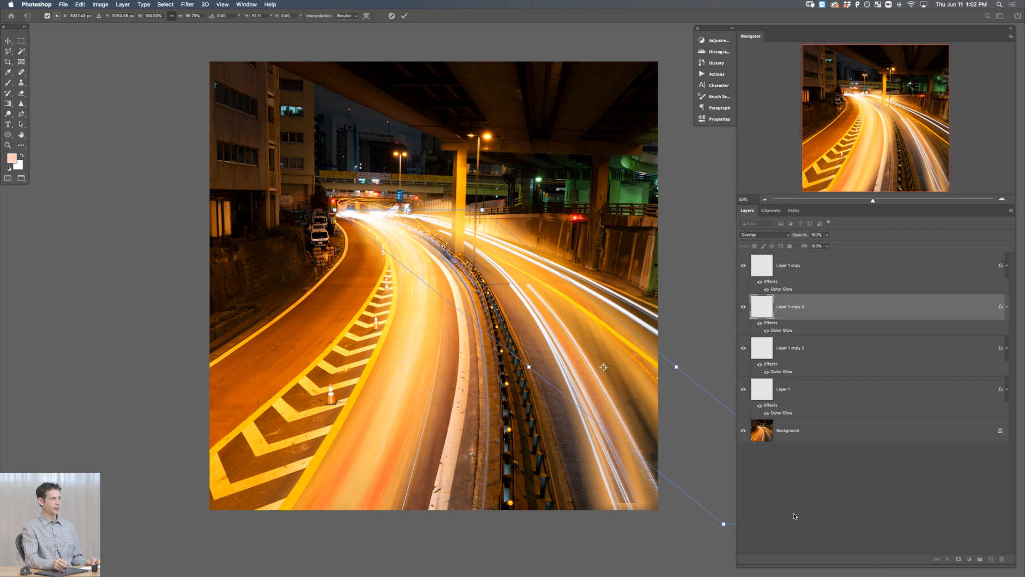
{"action": "key", "text": "Return"}
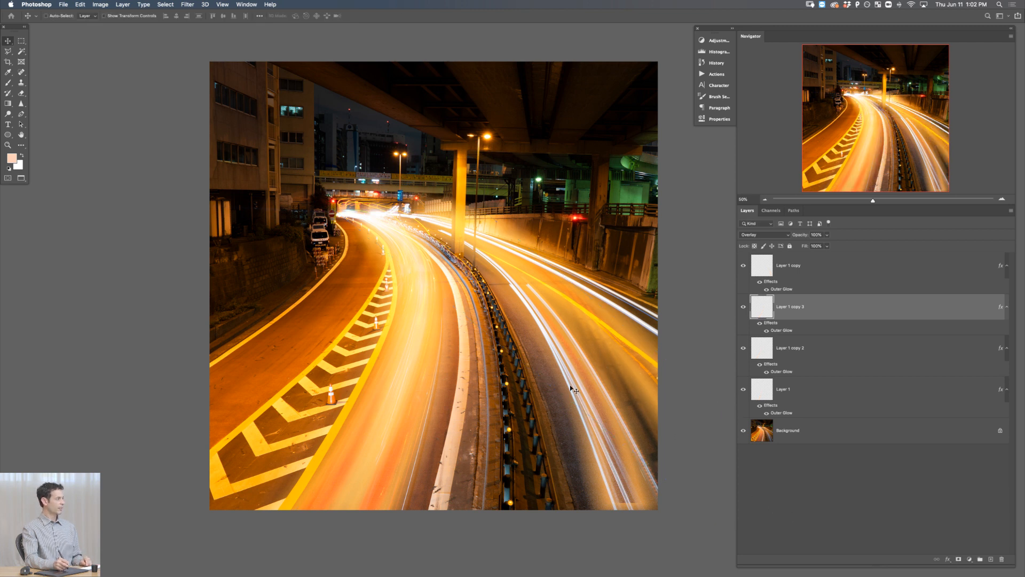
{"action": "left_click_drag", "start_coordinate": [569, 420], "coordinate": [533, 423]}
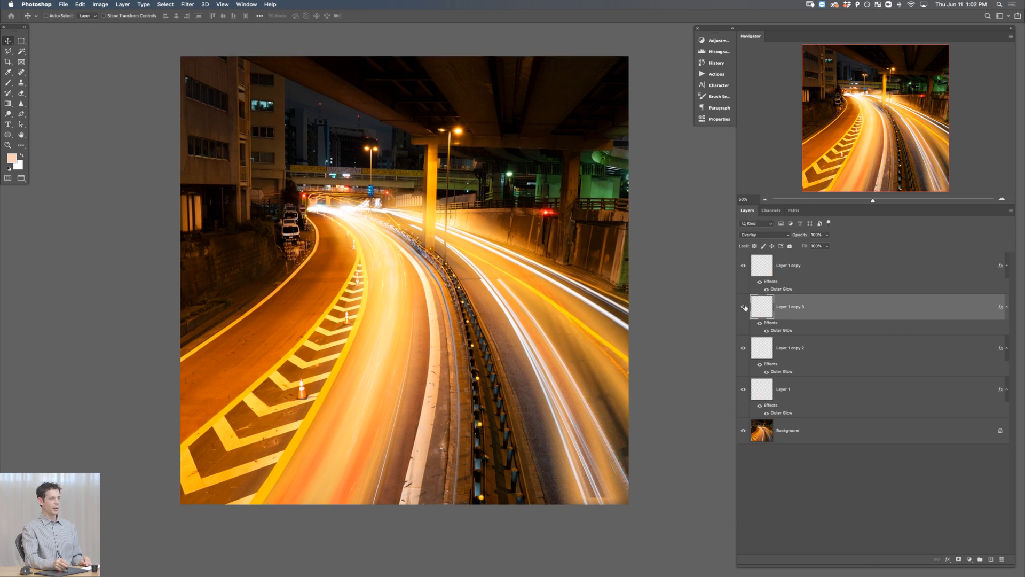
Step: Toggle the newest trail copy's visibility, reposition its glow over the right road's outer lanes, and save the photo
{"action": "left_click", "coordinate": [743, 307]}
{"action": "left_click", "coordinate": [744, 307]}
{"action": "left_click_drag", "start_coordinate": [651, 357], "coordinate": [602, 368]}
{"action": "key", "text": "super+z"}
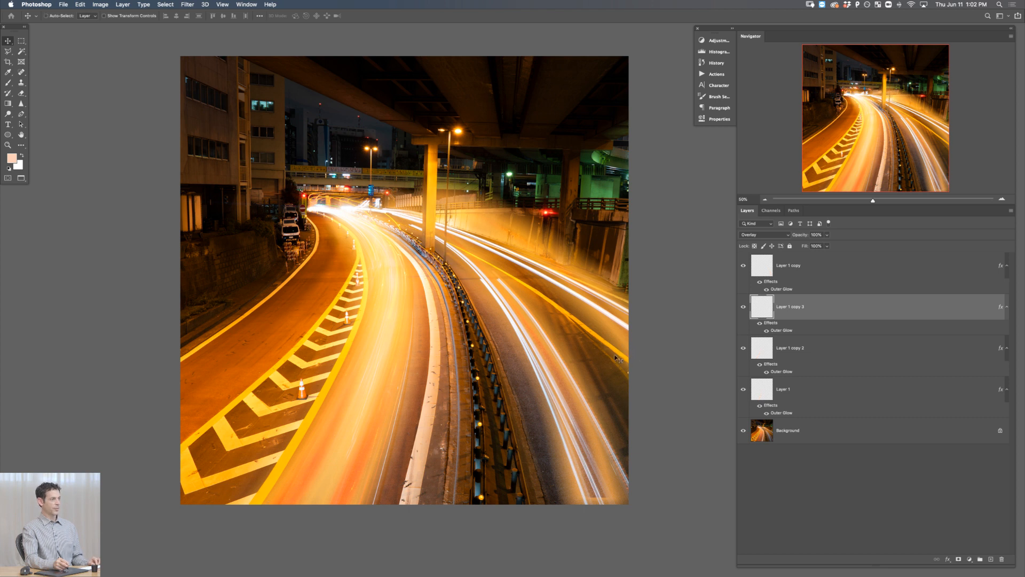
{"action": "left_click_drag", "start_coordinate": [608, 358], "coordinate": [572, 366]}
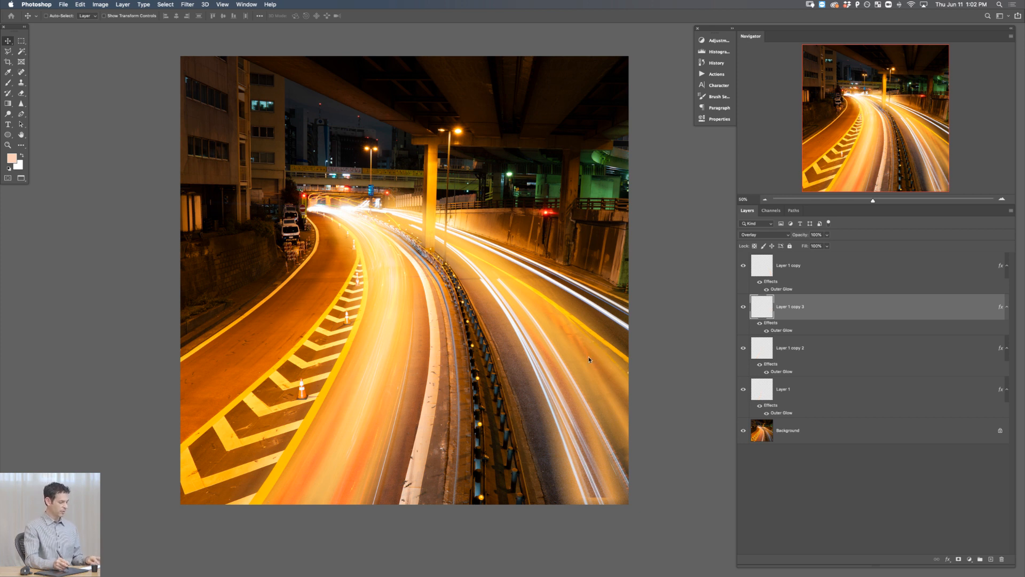
{"action": "key", "text": "shift+f"}
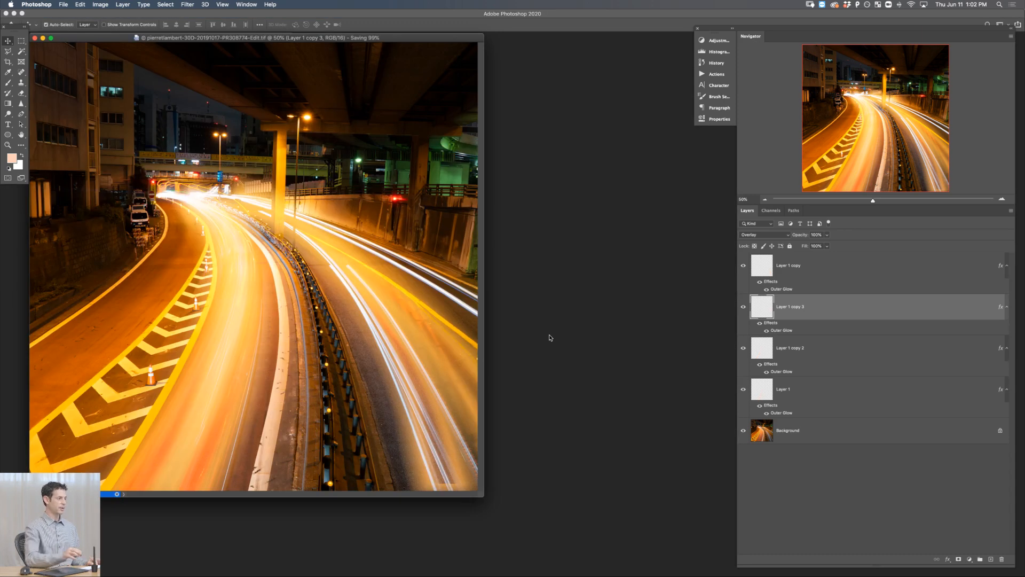
Step: Switch to Lightroom Classic and compare the original highway photo with its Photoshop edit side by side in the Library
{"action": "key", "text": "super+Tab"}
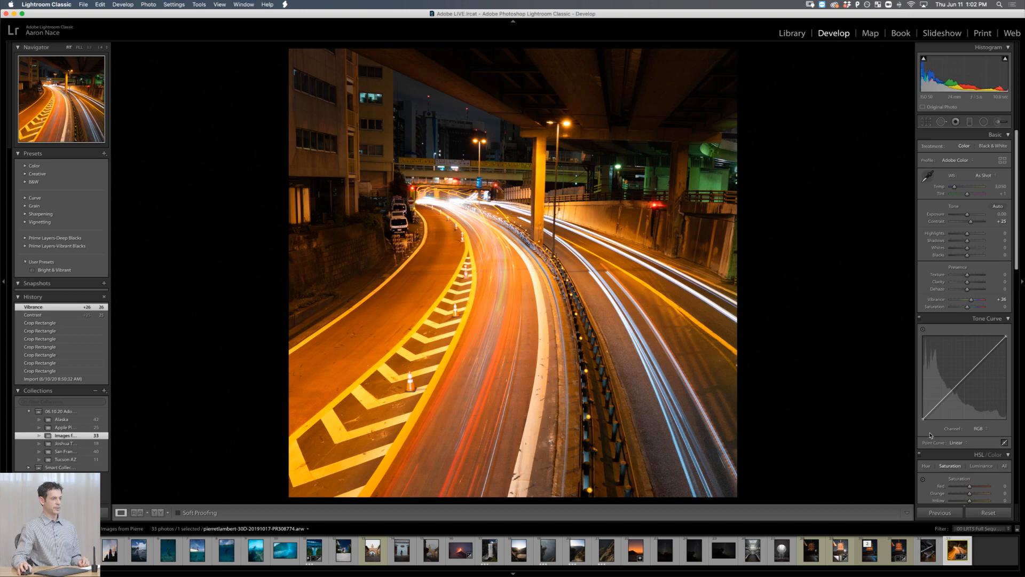
{"action": "key", "text": "g"}
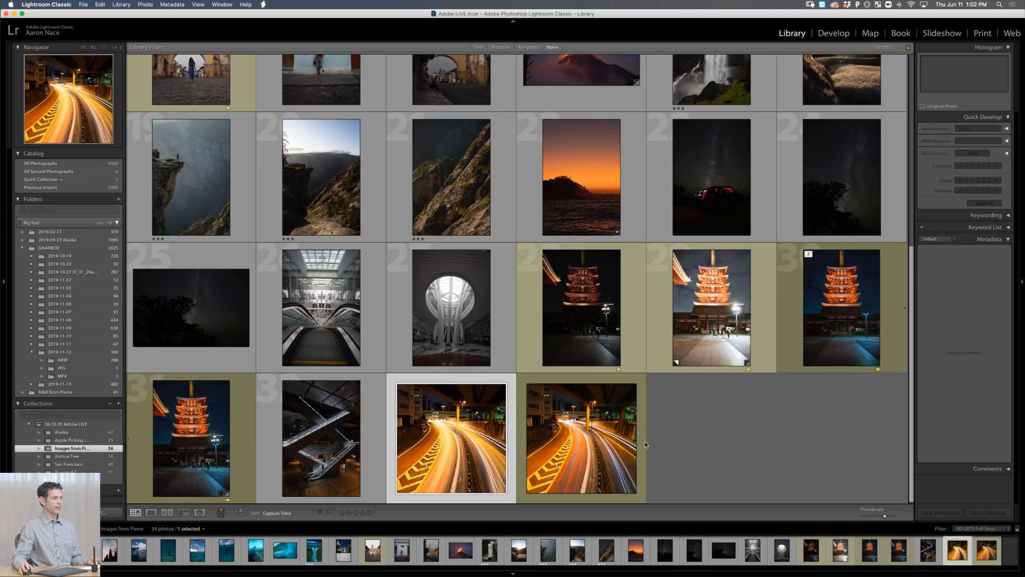
{"action": "left_click", "coordinate": [425, 470], "text": "shift"}
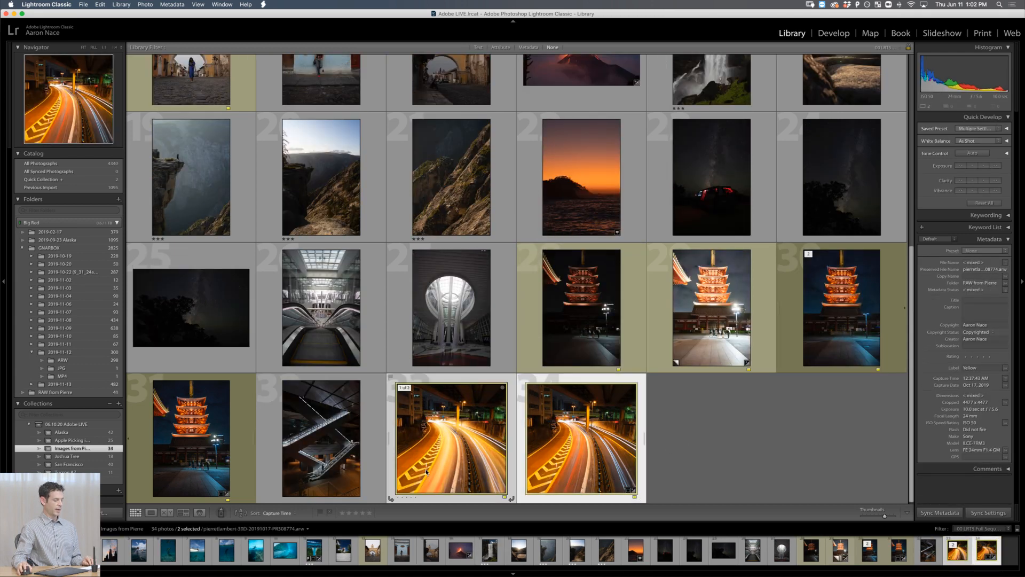
{"action": "key", "text": "c"}
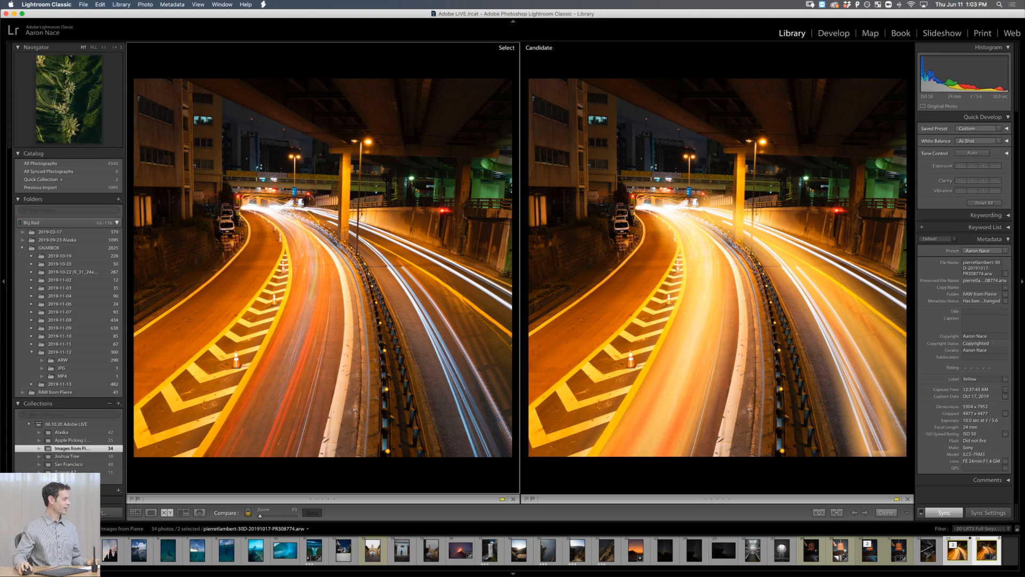
Step: Switch to Discord, and move and enlarge its window so the current-challenge channel fills most of the screen
{"action": "key", "text": "super+Tab"}
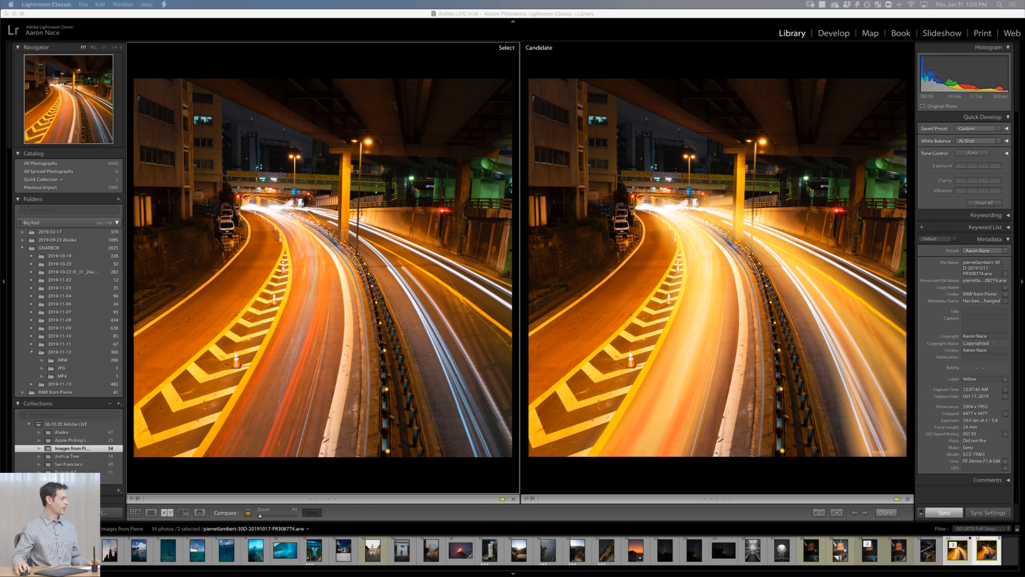
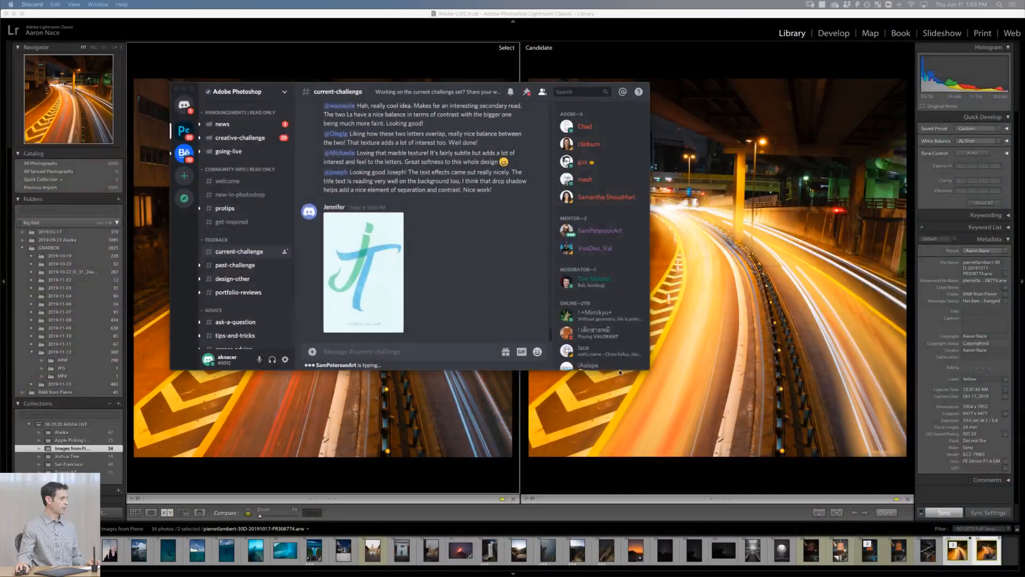
{"action": "left_click_drag", "start_coordinate": [650, 370], "coordinate": [884, 462]}
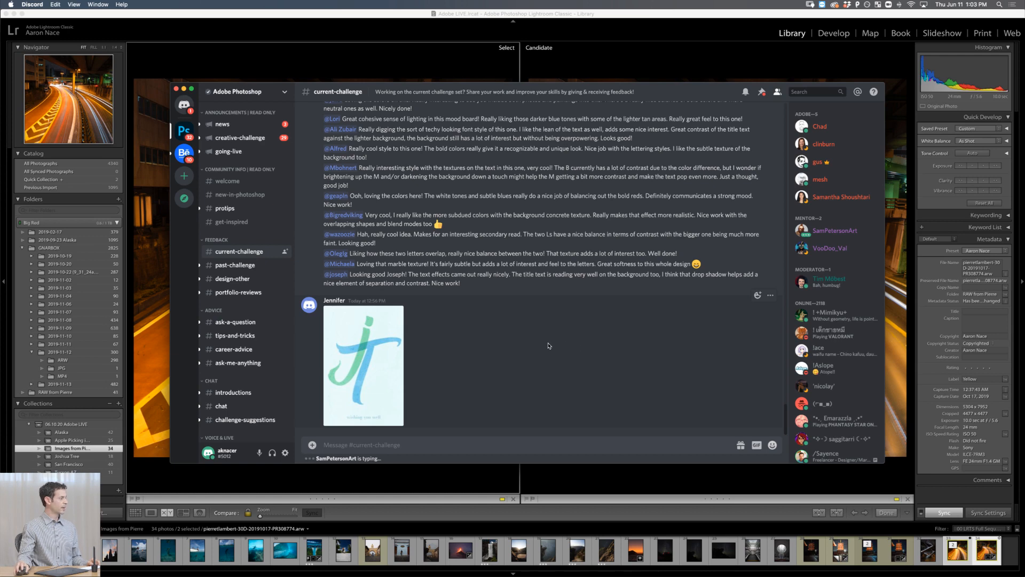
{"action": "left_click_drag", "start_coordinate": [370, 88], "coordinate": [334, 52]}
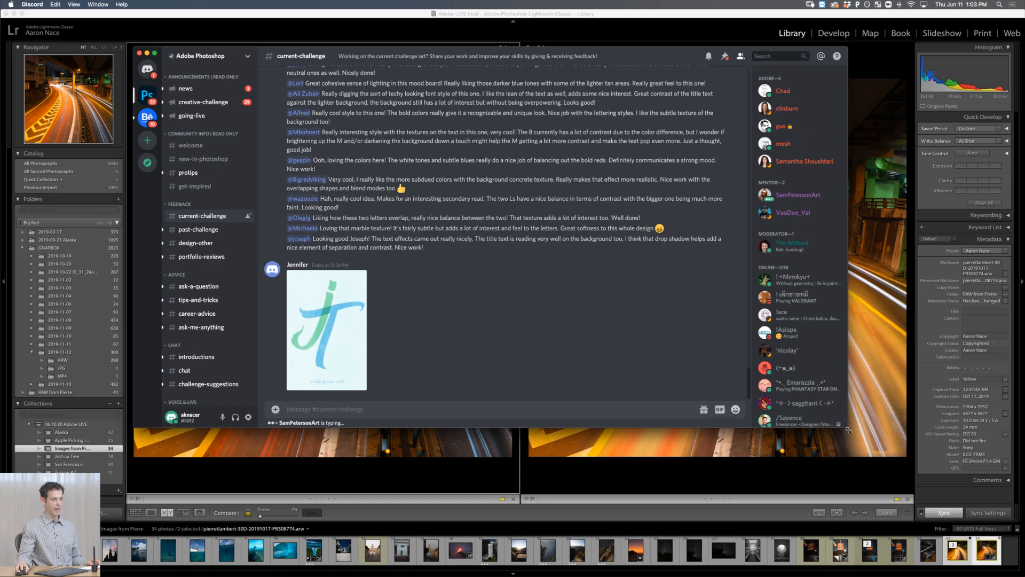
{"action": "left_click_drag", "start_coordinate": [842, 425], "coordinate": [909, 508]}
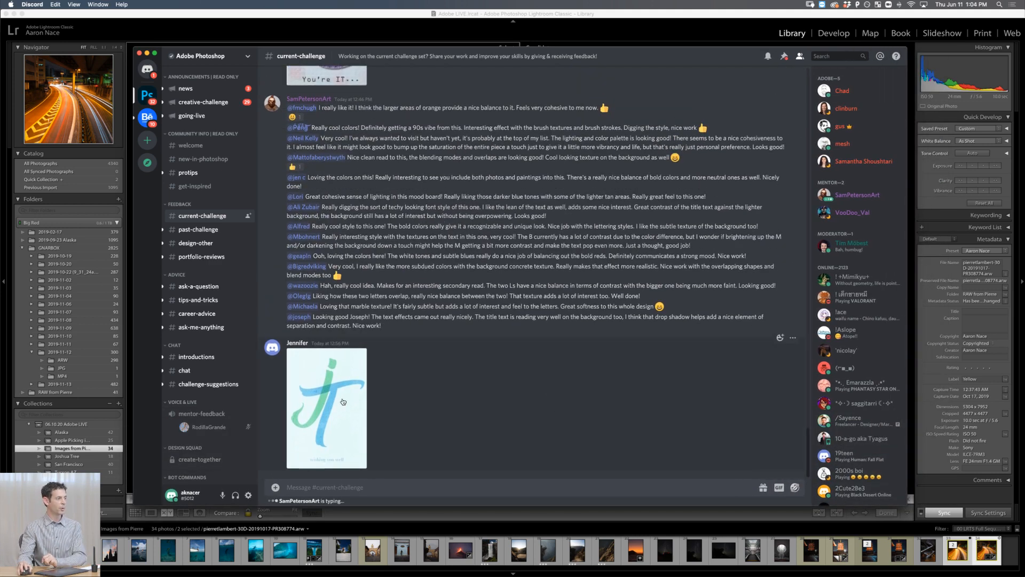
Step: View the green-and-blue JT postcard and the purple TAG monogram enlarged in the current-challenge channel
{"action": "left_click", "coordinate": [307, 367]}
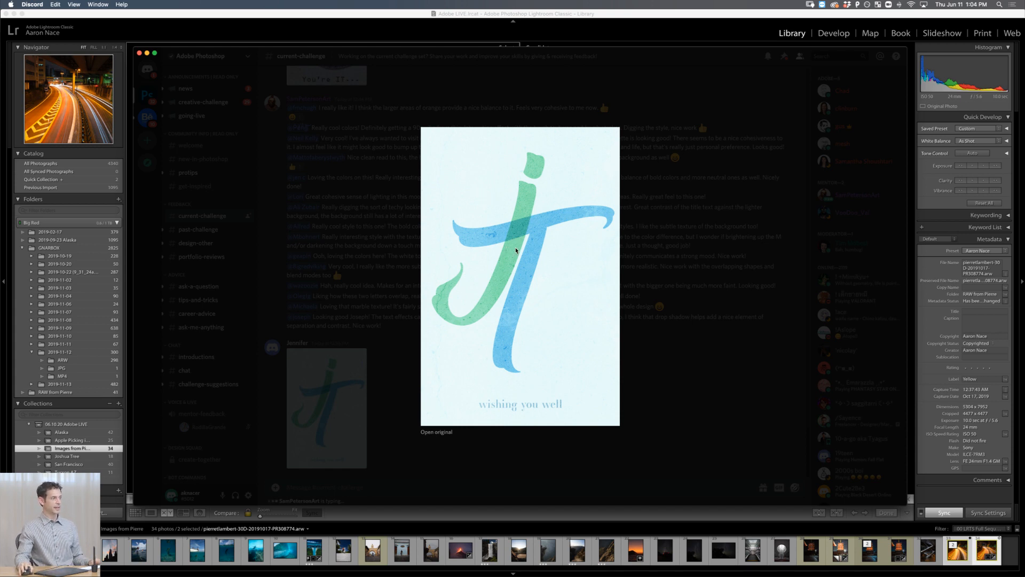
{"action": "left_click", "coordinate": [516, 250]}
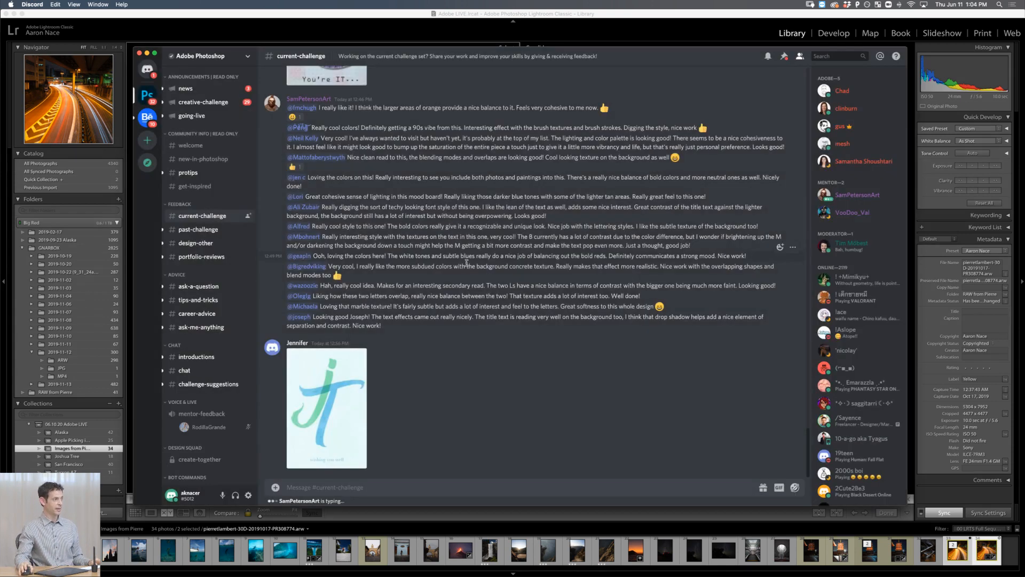
{"action": "scroll", "coordinate": [465, 257], "scroll_direction": "up", "scroll_amount": 3}
{"action": "scroll", "coordinate": [465, 258], "scroll_direction": "up", "scroll_amount": 3}
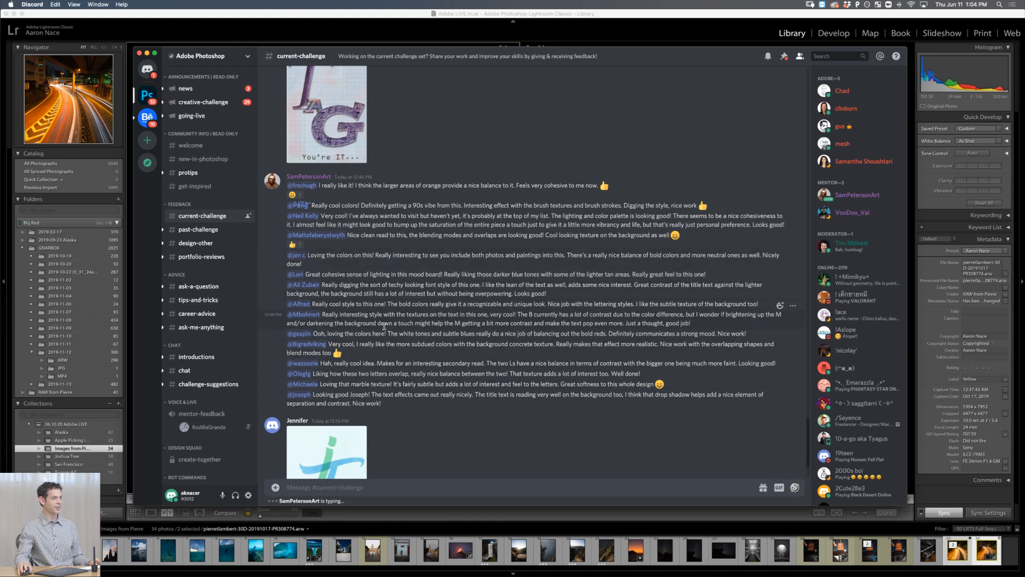
{"action": "scroll", "coordinate": [384, 326], "scroll_direction": "up", "scroll_amount": 5}
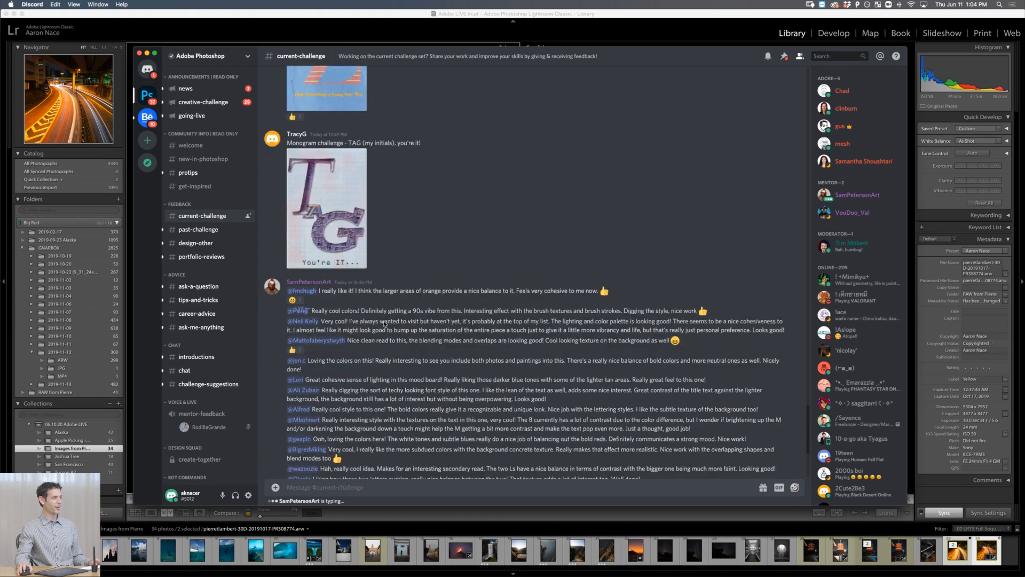
{"action": "left_click", "coordinate": [342, 280]}
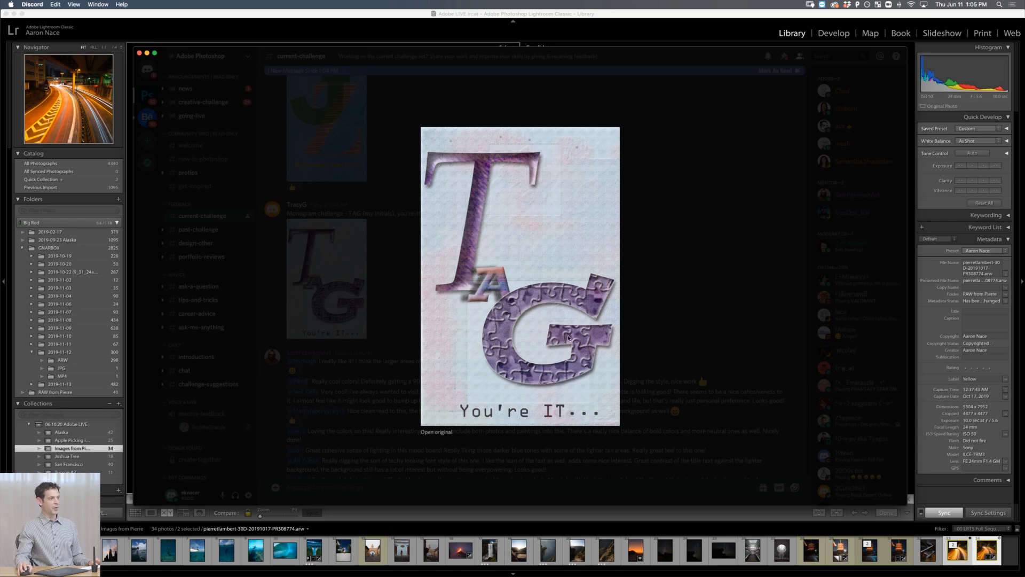
{"action": "key", "text": "Escape"}
Step: View the earlier JZ monogram on blue and the MH "just checking in..." postcard enlarged
{"action": "scroll", "coordinate": [468, 304], "scroll_direction": "up", "scroll_amount": 1}
{"action": "scroll", "coordinate": [467, 305], "scroll_direction": "up", "scroll_amount": 4}
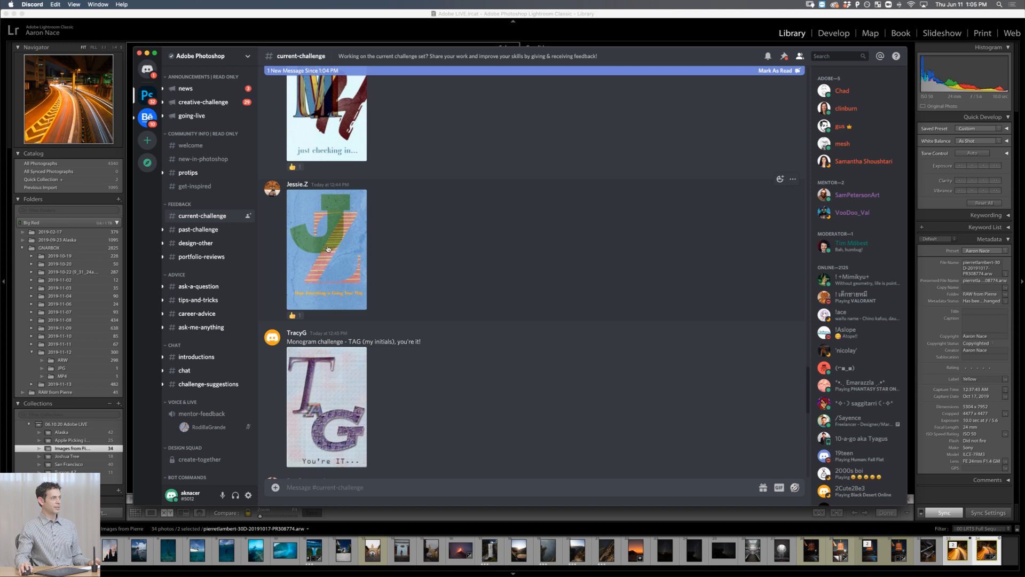
{"action": "left_click", "coordinate": [328, 249]}
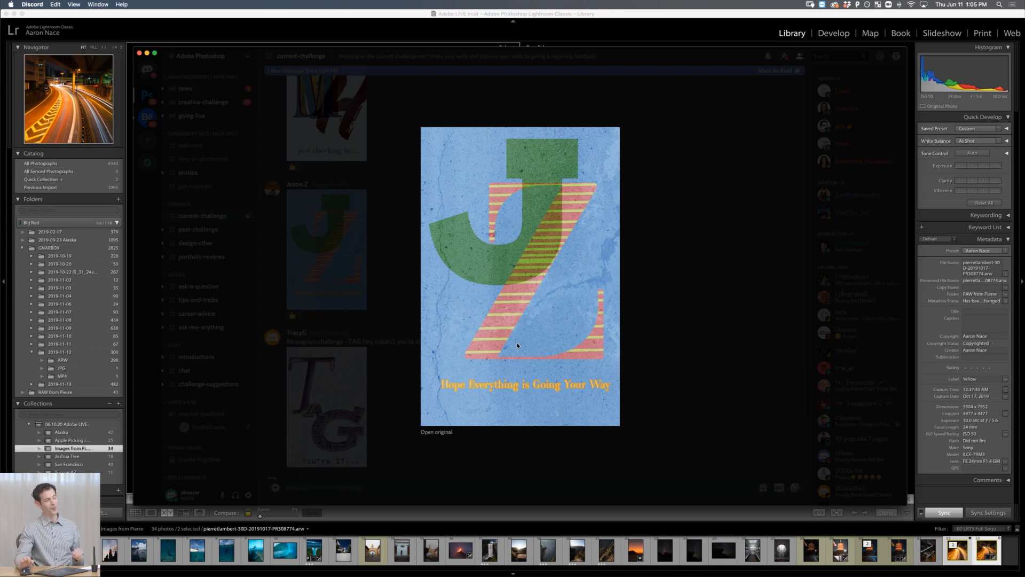
{"action": "left_click", "coordinate": [341, 334]}
{"action": "scroll", "coordinate": [340, 333], "scroll_direction": "up", "scroll_amount": 2}
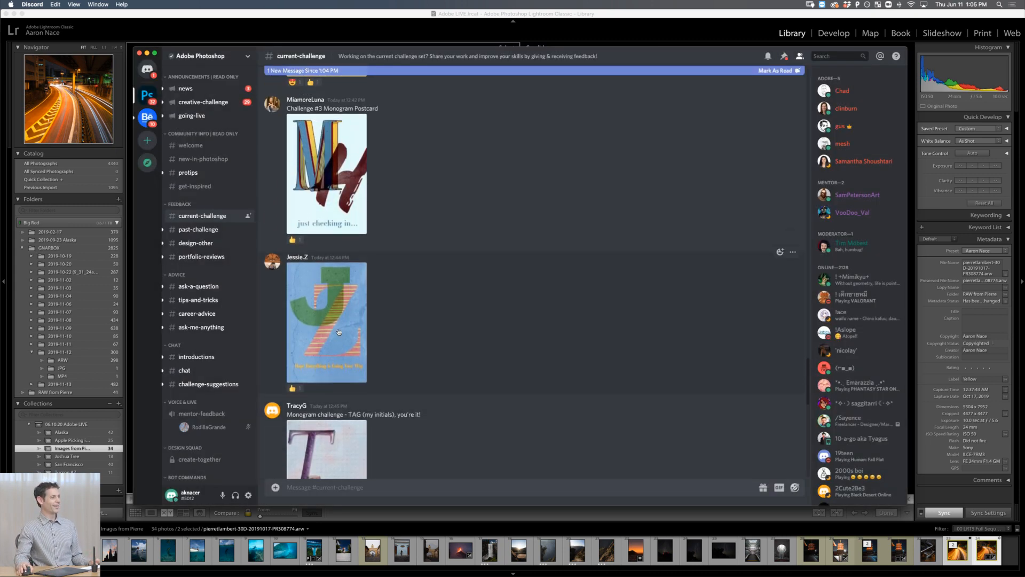
{"action": "scroll", "coordinate": [334, 310], "scroll_direction": "up", "scroll_amount": 1}
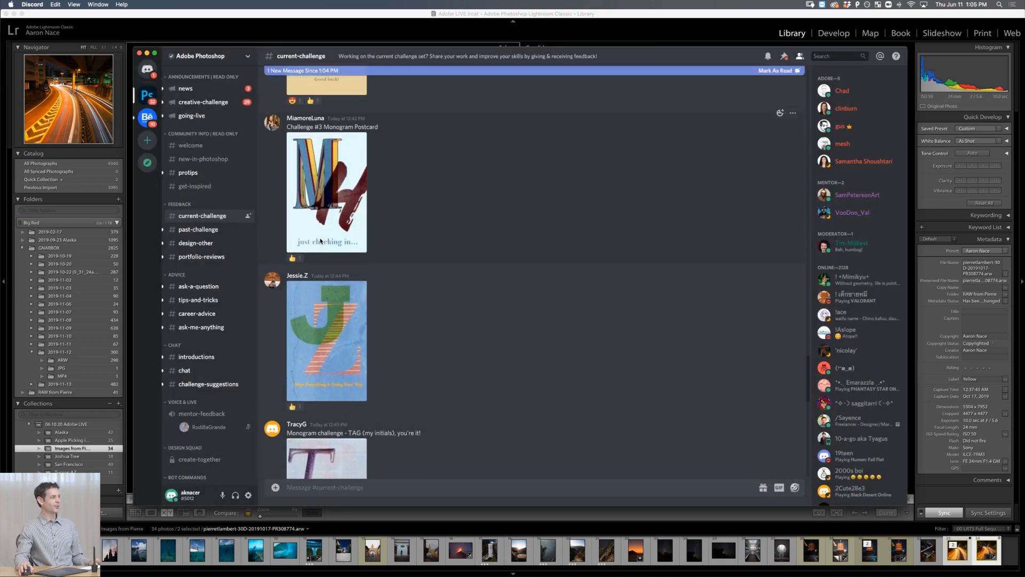
{"action": "left_click", "coordinate": [314, 186]}
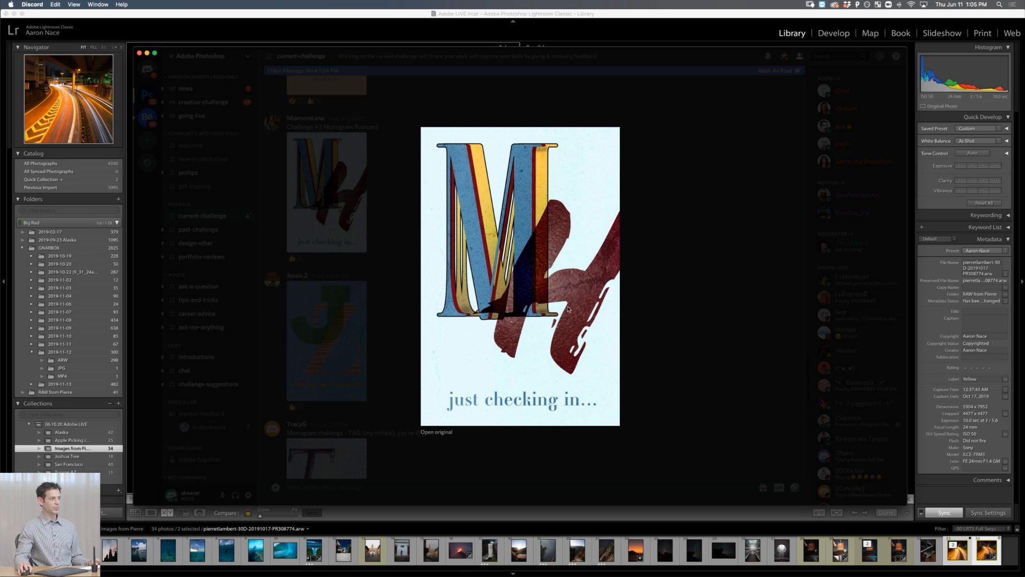
{"action": "key", "text": "Escape"}
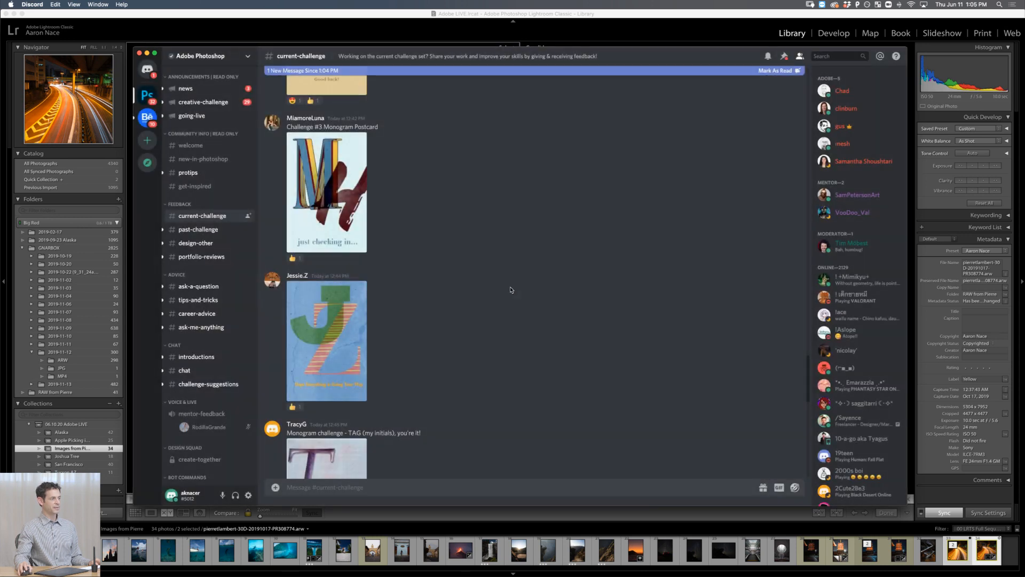
Step: View the beige SV "Good luck!" monogram and the yellow AD monogram with the Celtic knot enlarged
{"action": "scroll", "coordinate": [504, 289], "scroll_direction": "up", "scroll_amount": 5}
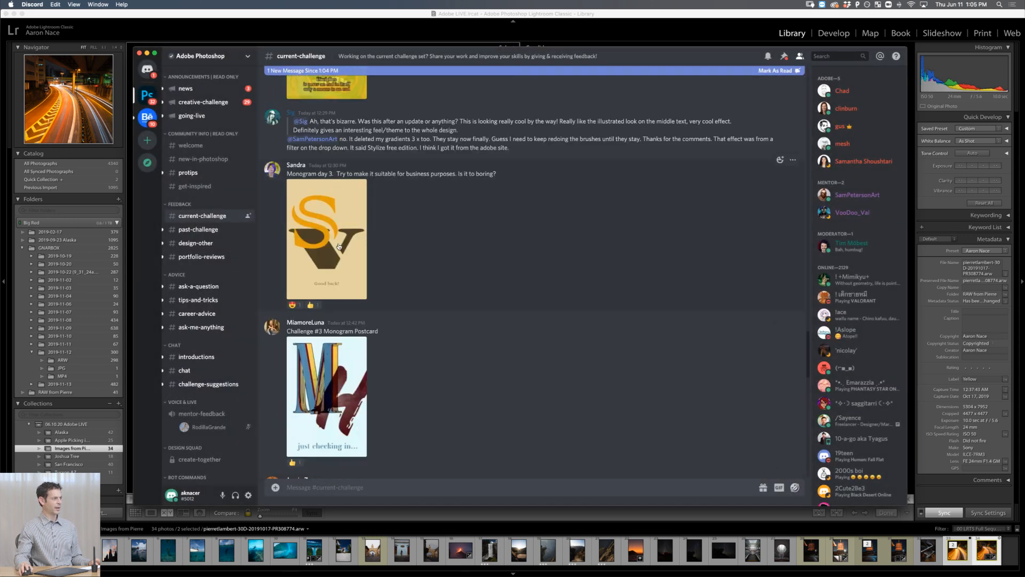
{"action": "left_click", "coordinate": [338, 246]}
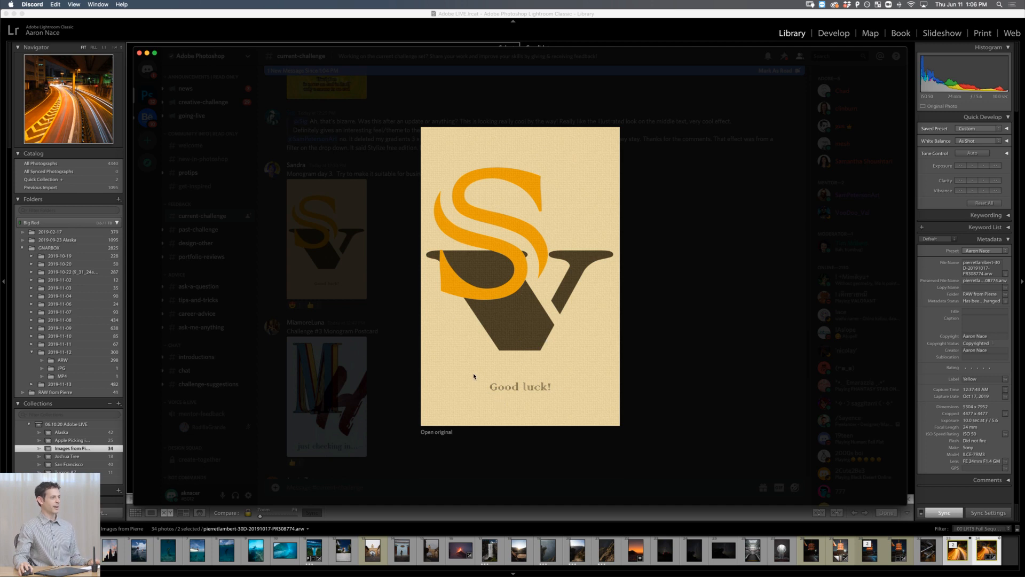
{"action": "key", "text": "Escape"}
{"action": "scroll", "coordinate": [465, 369], "scroll_direction": "up", "scroll_amount": 3}
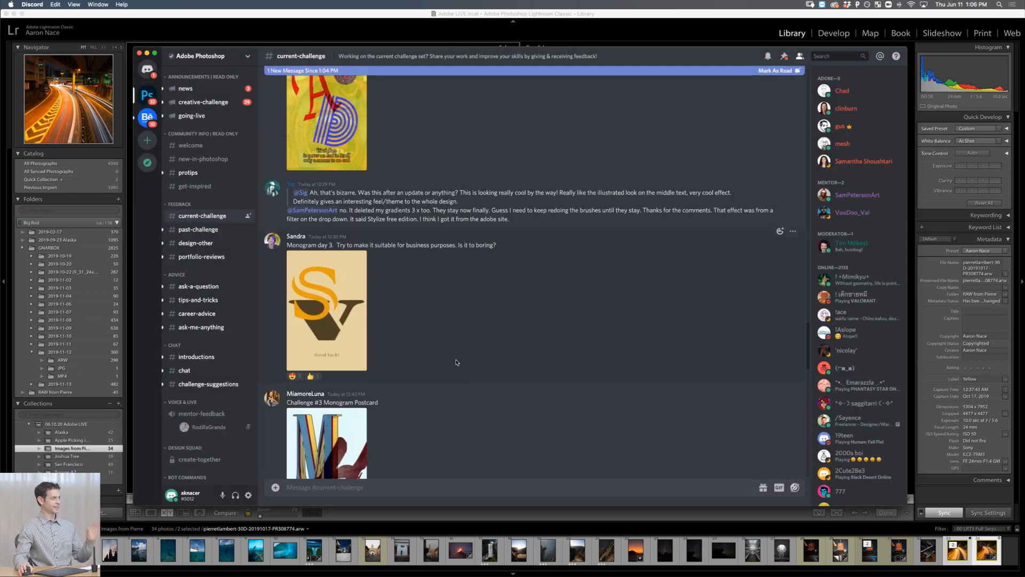
{"action": "scroll", "coordinate": [454, 355], "scroll_direction": "up", "scroll_amount": 8}
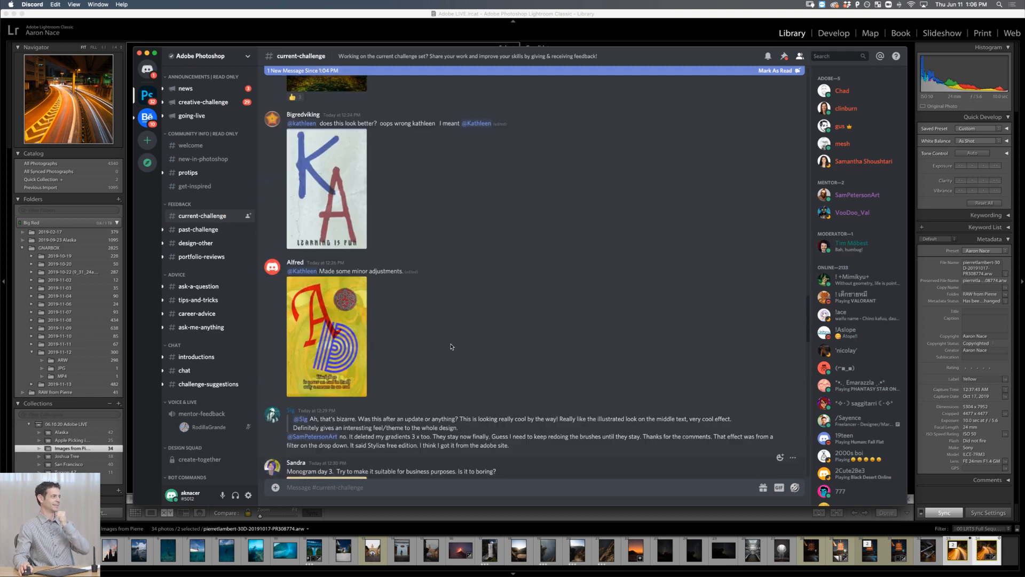
{"action": "left_click", "coordinate": [350, 330]}
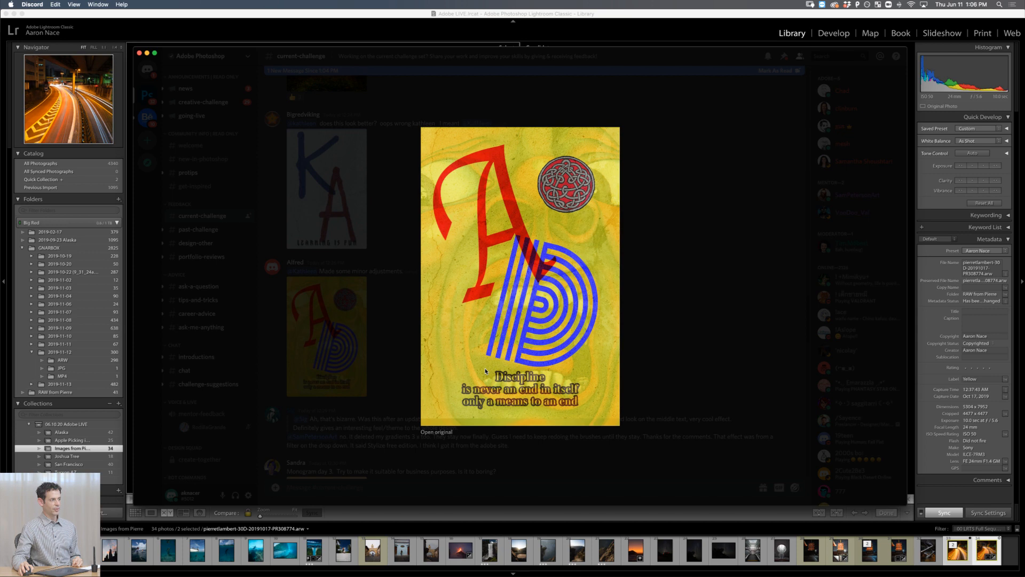
{"action": "left_click", "coordinate": [414, 347]}
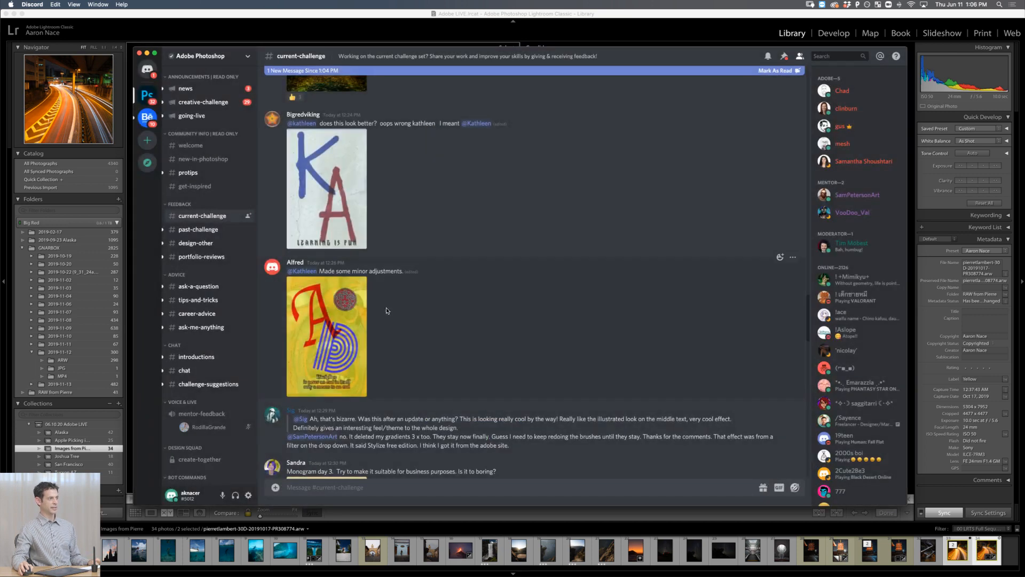
Step: View the KA "Learning is fun" monogram and the OB monogram on the autumn forest photo enlarged
{"action": "scroll", "coordinate": [386, 308], "scroll_direction": "up", "scroll_amount": 3}
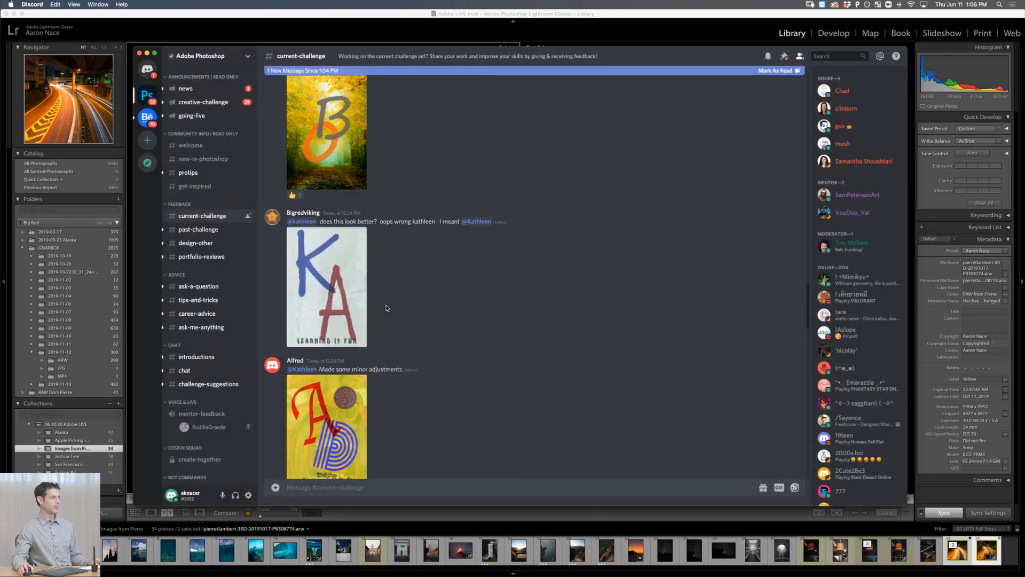
{"action": "scroll", "coordinate": [387, 309], "scroll_direction": "up", "scroll_amount": 1}
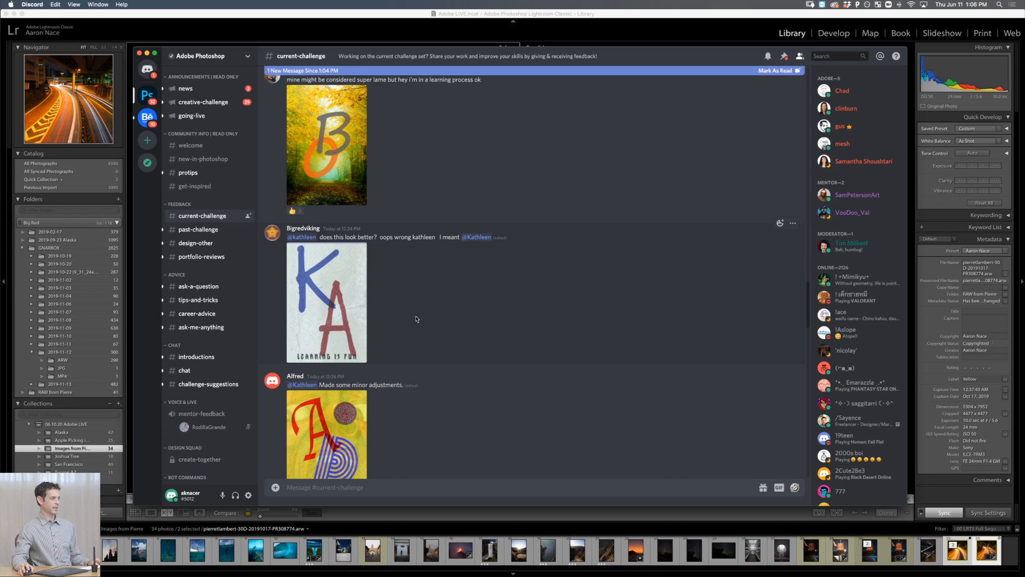
{"action": "left_click", "coordinate": [345, 300]}
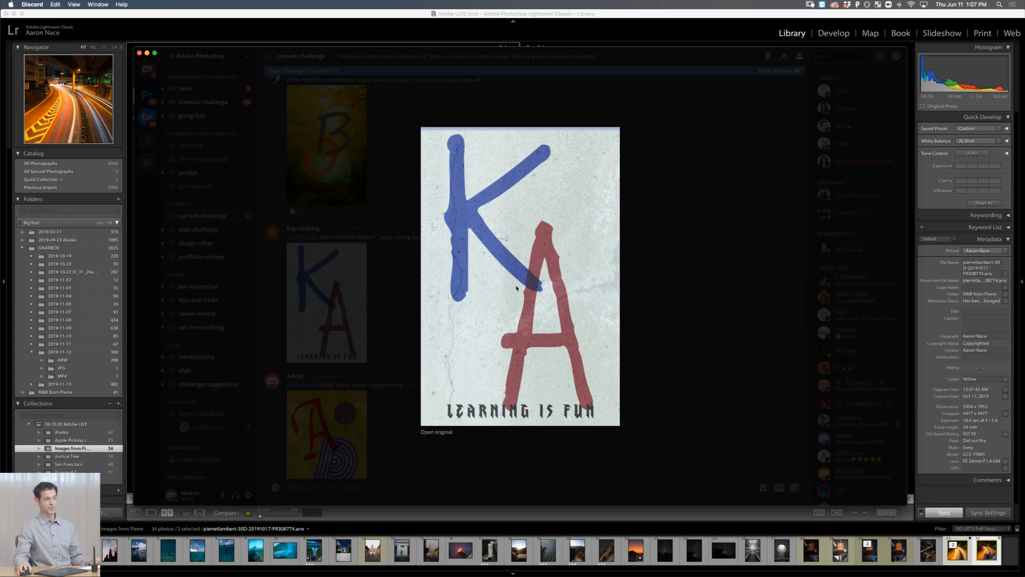
{"action": "key", "text": "Escape"}
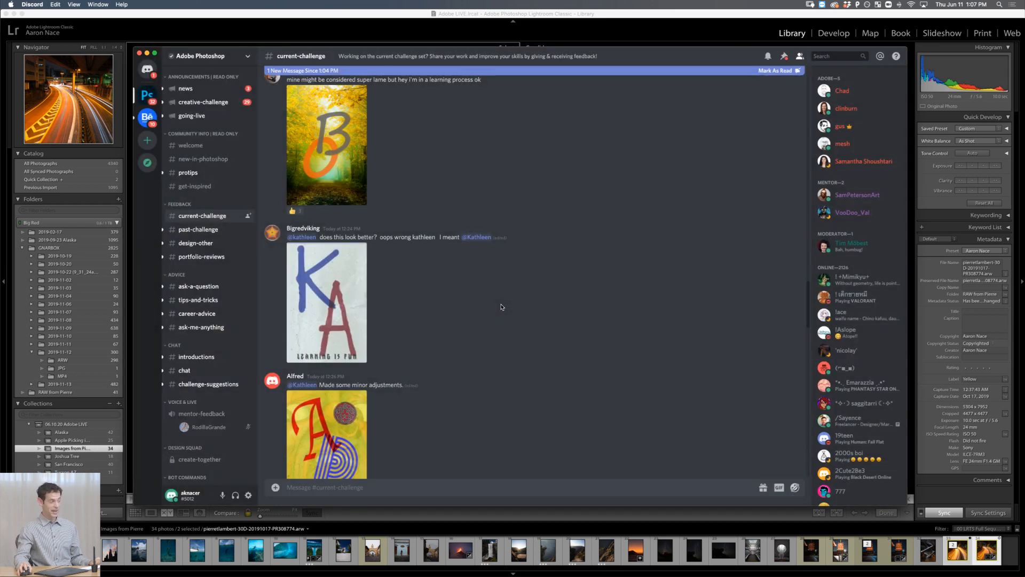
{"action": "scroll", "coordinate": [502, 307], "scroll_direction": "up", "scroll_amount": 5}
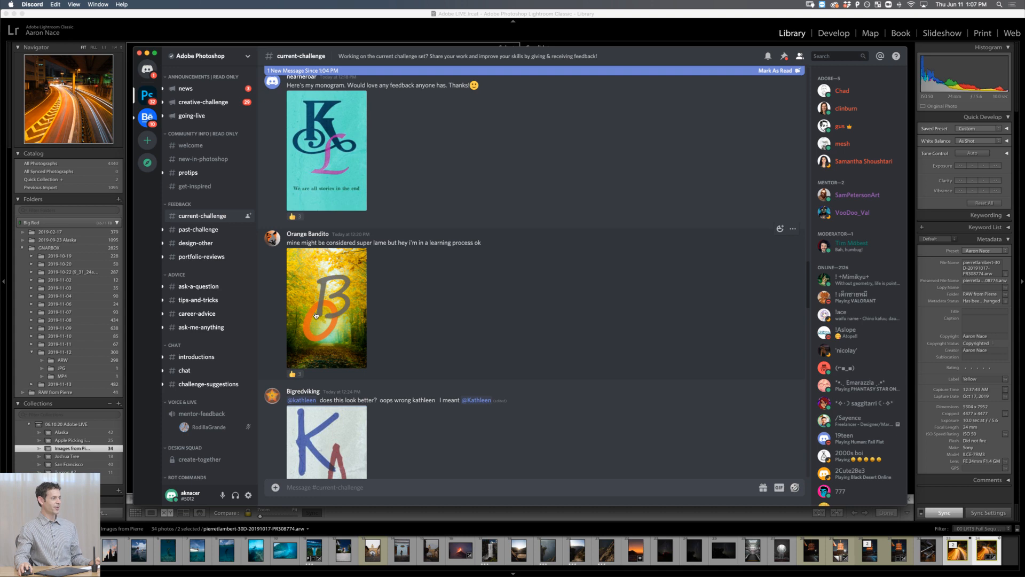
{"action": "left_click", "coordinate": [320, 313]}
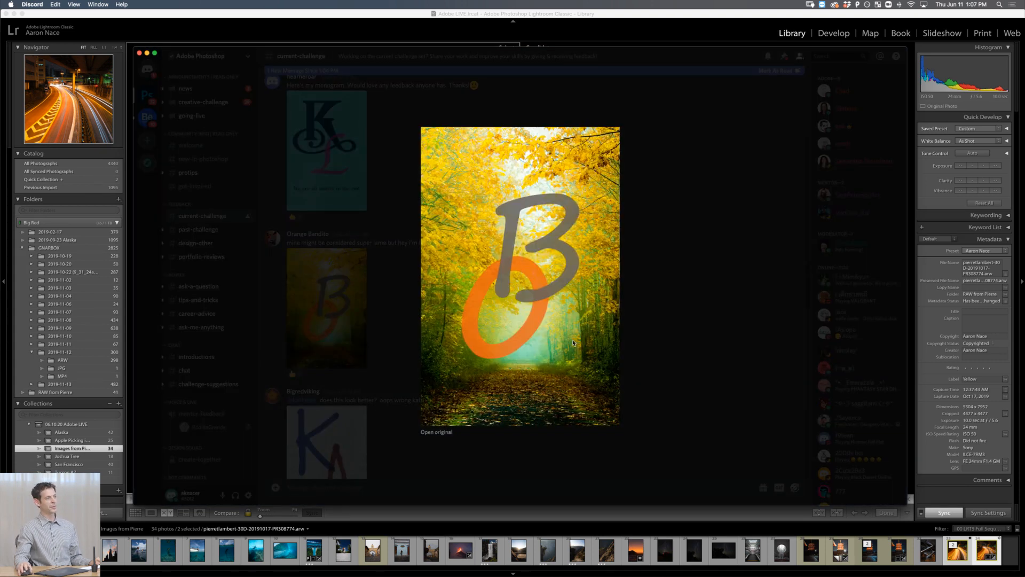
Step: View the red GiR "It's my first participation" monogram and the HM "no wall to big" brick-wall monogram enlarged
{"action": "key", "text": "Escape"}
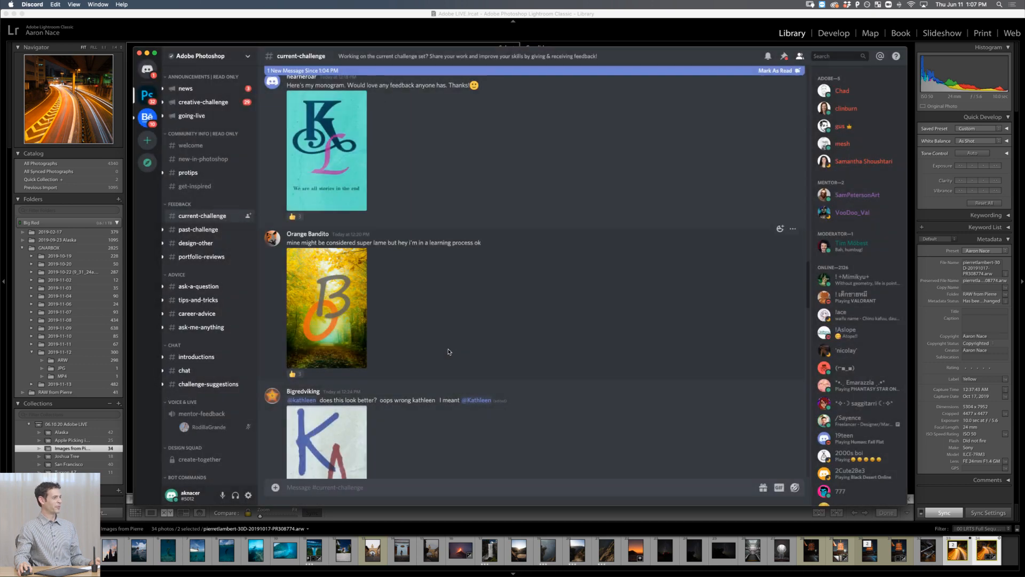
{"action": "scroll", "coordinate": [448, 352], "scroll_direction": "up", "scroll_amount": 1}
{"action": "scroll", "coordinate": [449, 352], "scroll_direction": "up", "scroll_amount": 5}
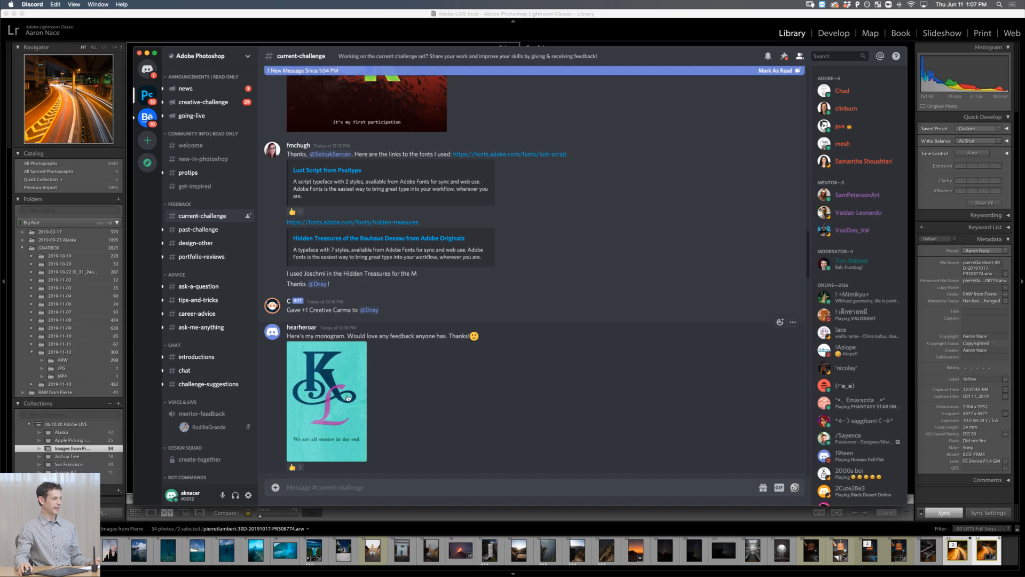
{"action": "scroll", "coordinate": [346, 396], "scroll_direction": "up", "scroll_amount": 1}
{"action": "scroll", "coordinate": [347, 396], "scroll_direction": "up", "scroll_amount": 5}
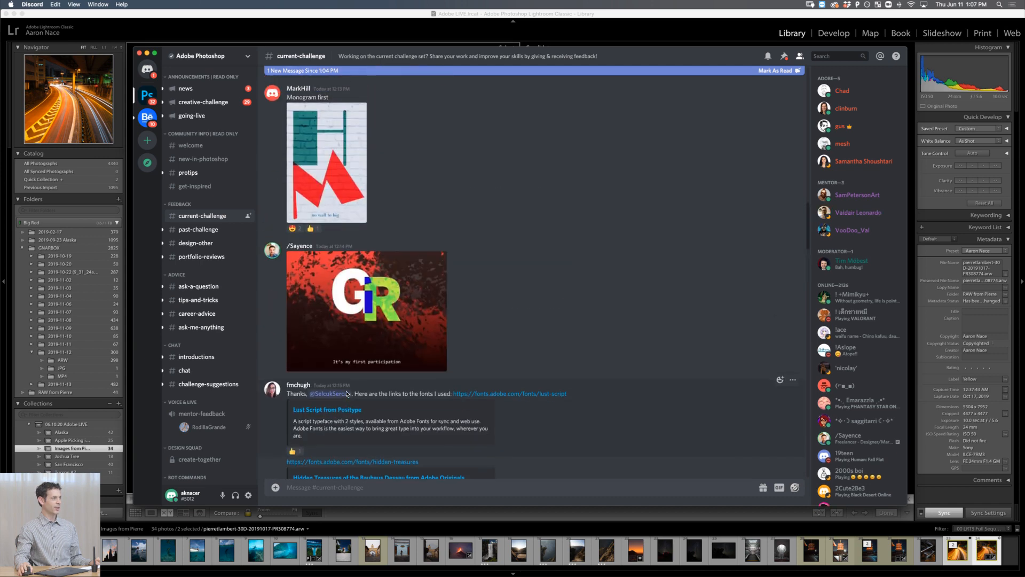
{"action": "scroll", "coordinate": [346, 394], "scroll_direction": "up", "scroll_amount": 1}
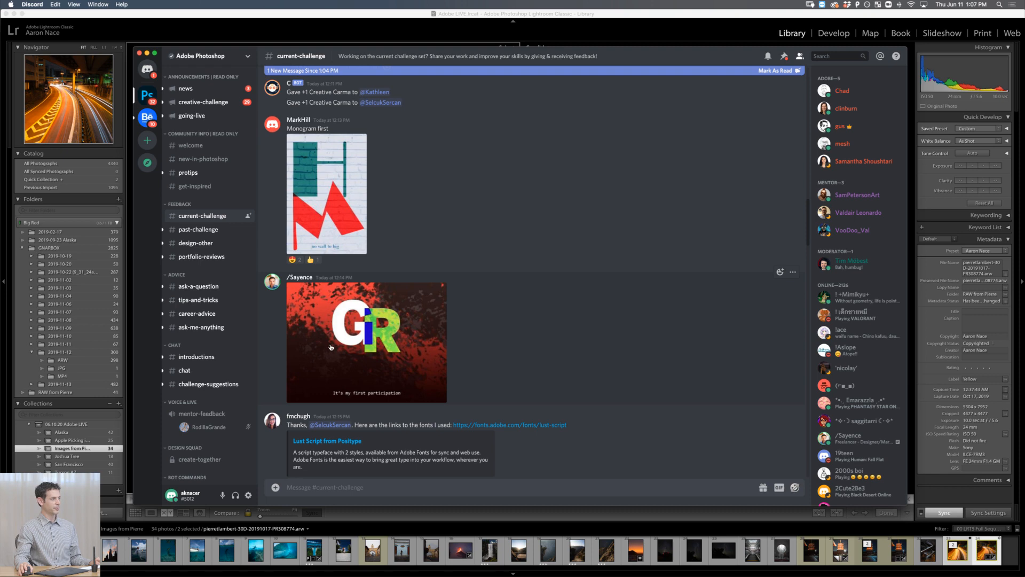
{"action": "left_click", "coordinate": [366, 335]}
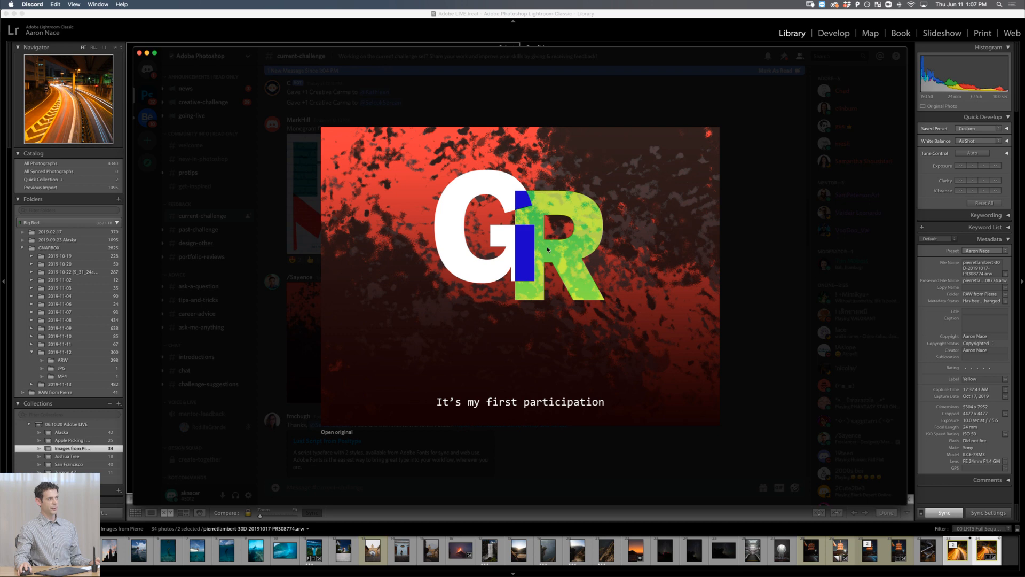
{"action": "key", "text": "Escape"}
{"action": "scroll", "coordinate": [441, 332], "scroll_direction": "up", "scroll_amount": 3}
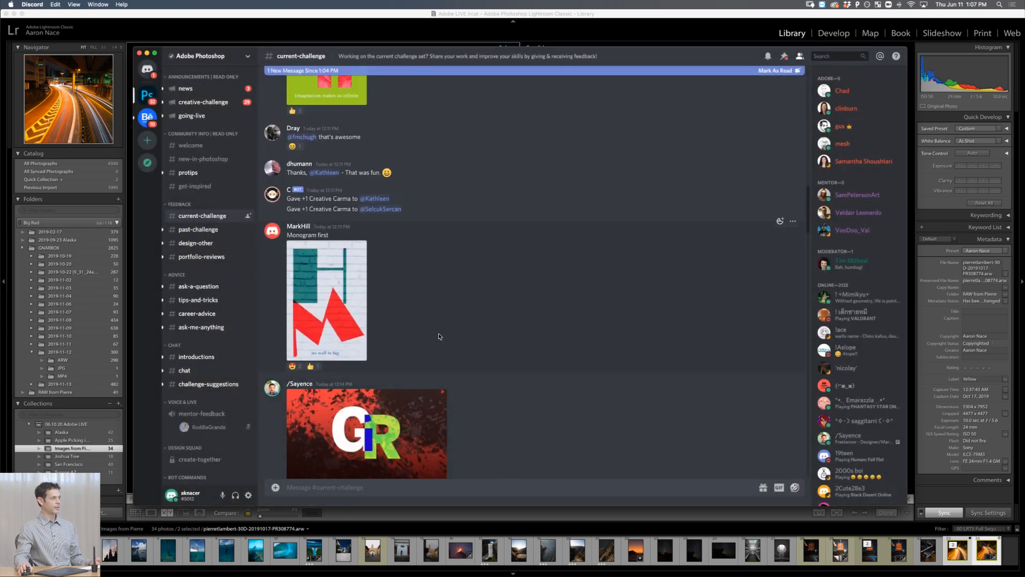
{"action": "left_click", "coordinate": [327, 299]}
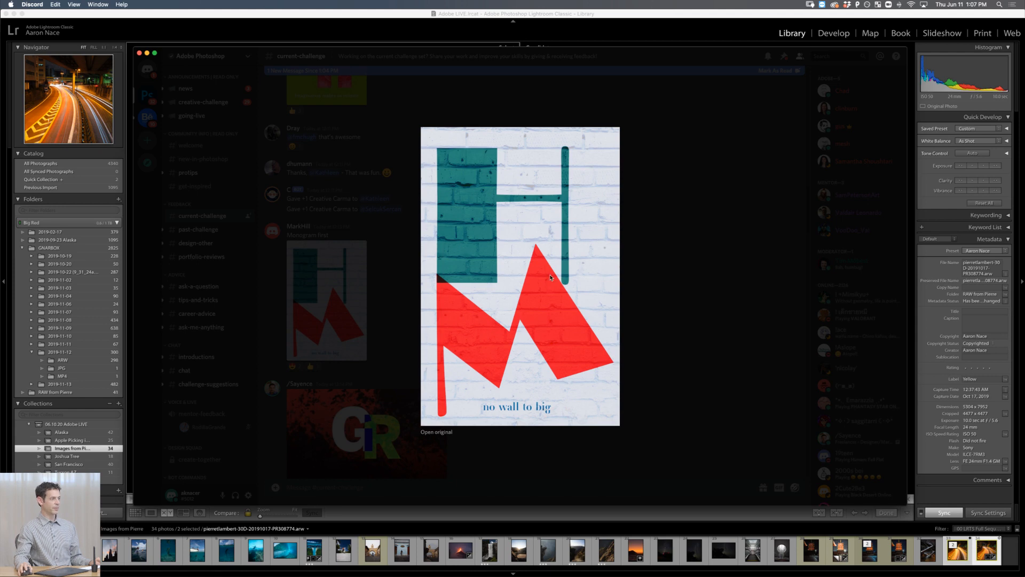
{"action": "key", "text": "Escape"}
Step: View the green DH "Imagination makes us infinite." monogram and the blue FM "Hello from California" postcard enlarged
{"action": "scroll", "coordinate": [503, 366], "scroll_direction": "up", "scroll_amount": 5}
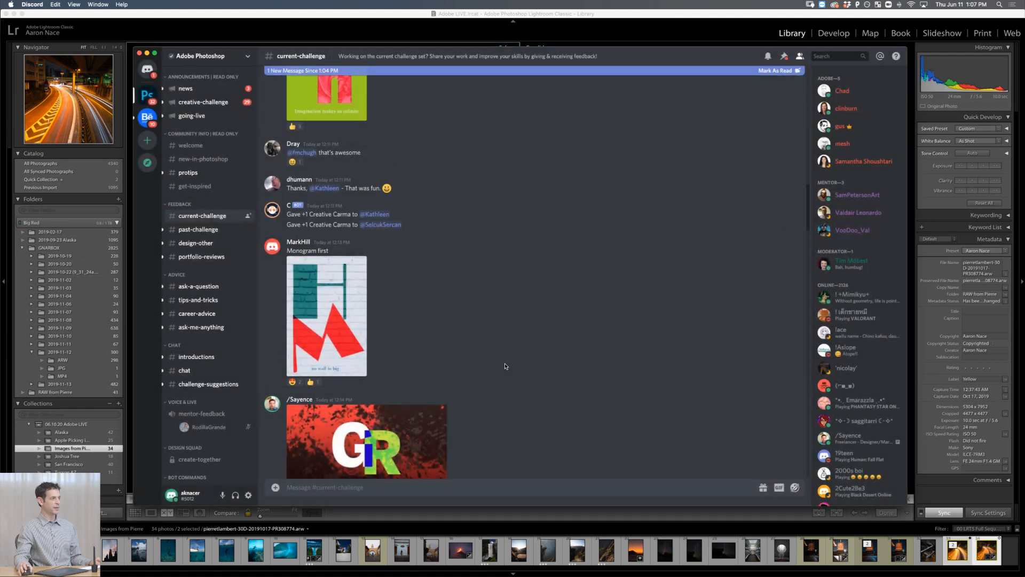
{"action": "scroll", "coordinate": [499, 367], "scroll_direction": "up", "scroll_amount": 3}
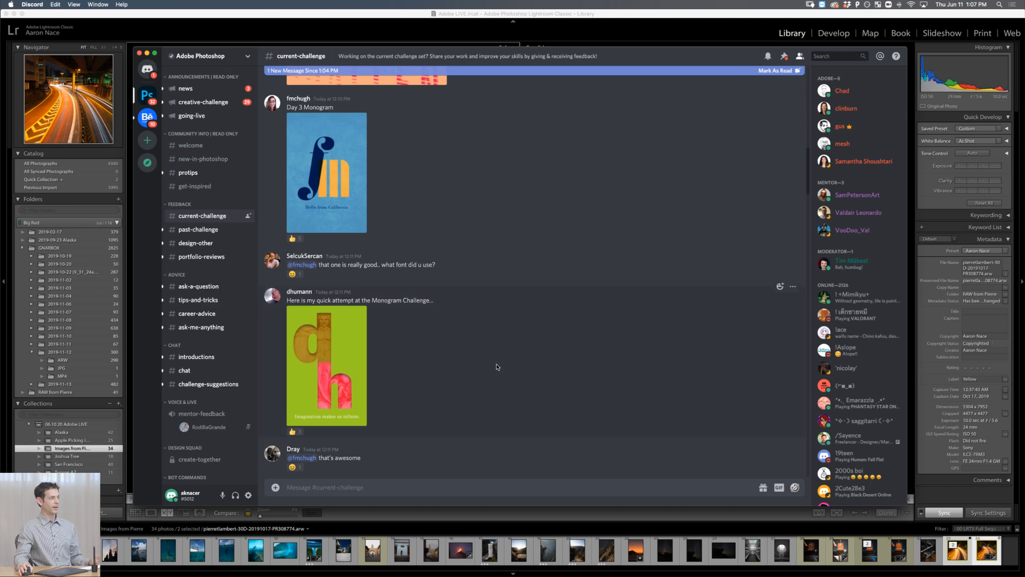
{"action": "left_click", "coordinate": [348, 367]}
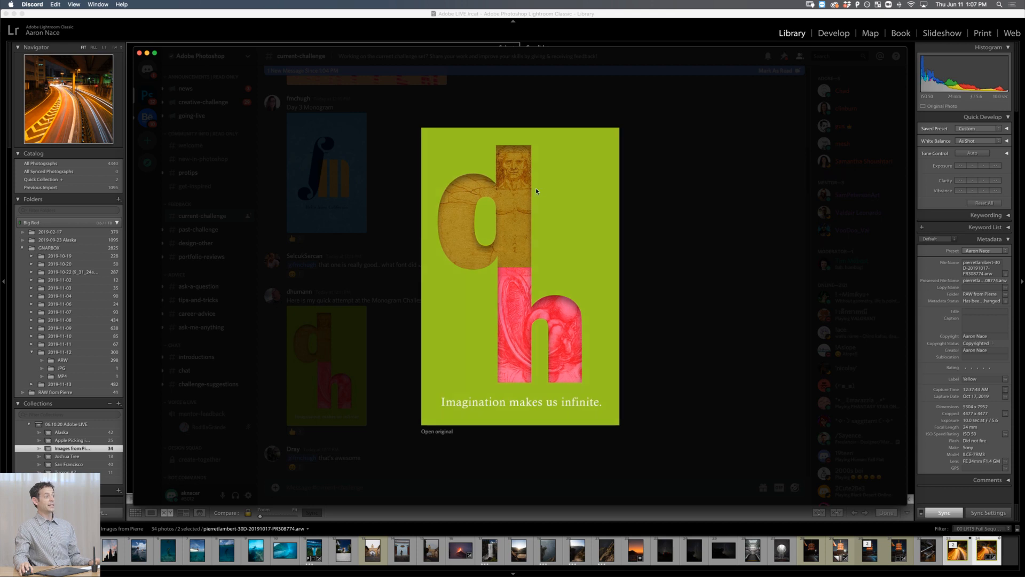
{"action": "left_click", "coordinate": [421, 211]}
{"action": "scroll", "coordinate": [423, 212], "scroll_direction": "up", "scroll_amount": 2}
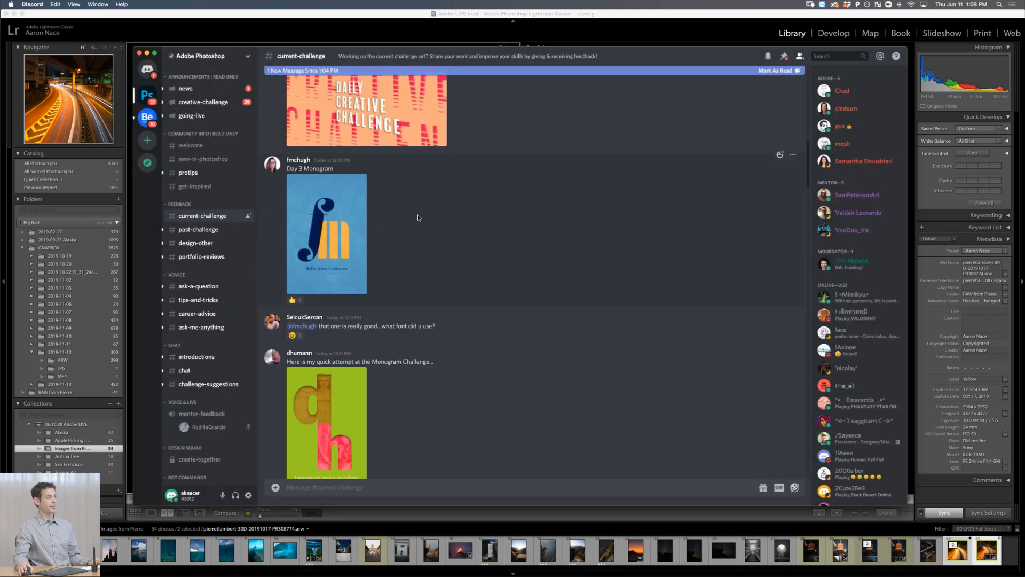
{"action": "left_click", "coordinate": [324, 225]}
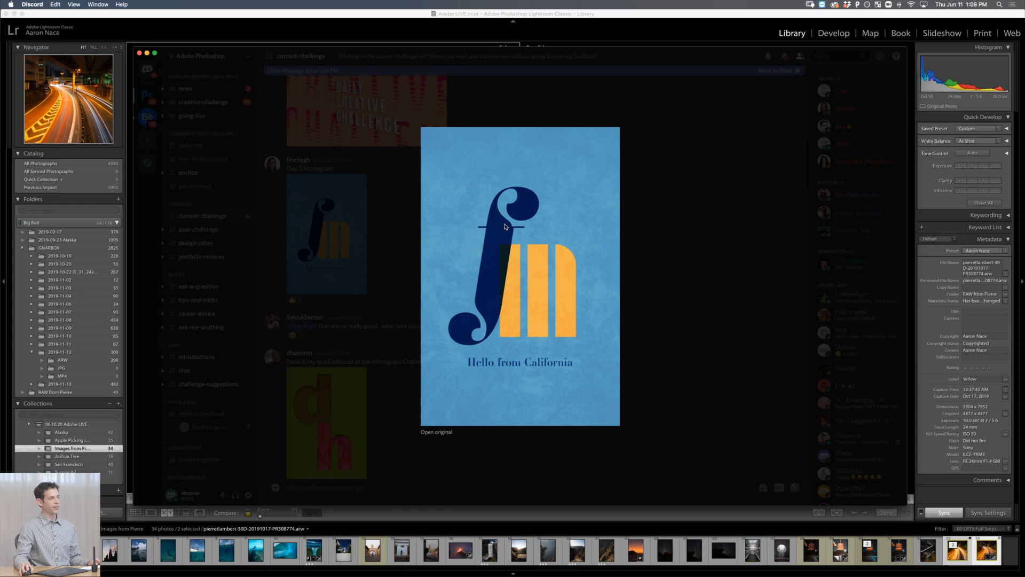
{"action": "key", "text": "Escape"}
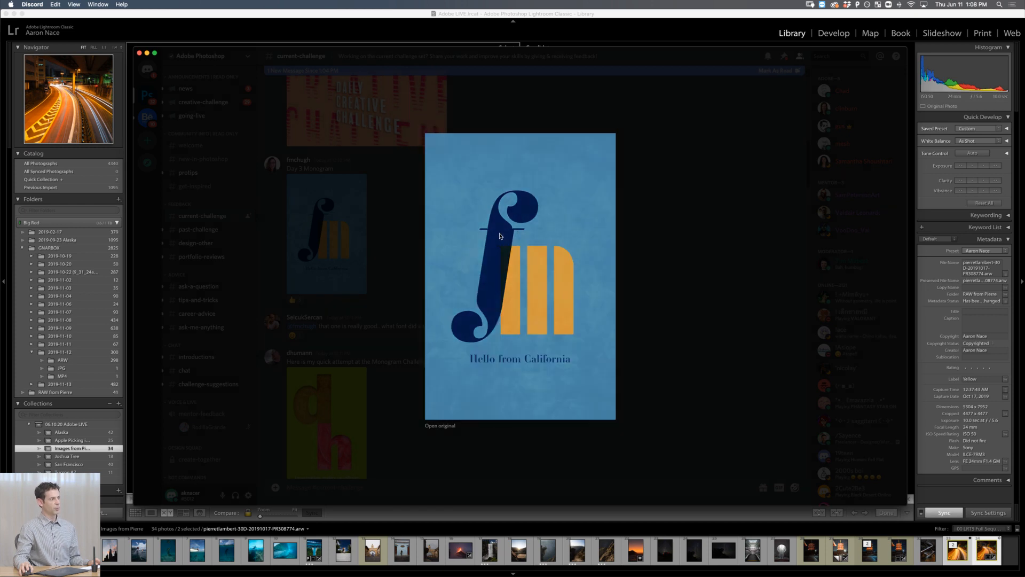
Step: Browse the earlier monogram entries in the current-challenge channel, from the MH design back to the first KA version
{"action": "scroll", "coordinate": [490, 240], "scroll_direction": "up", "scroll_amount": 15}
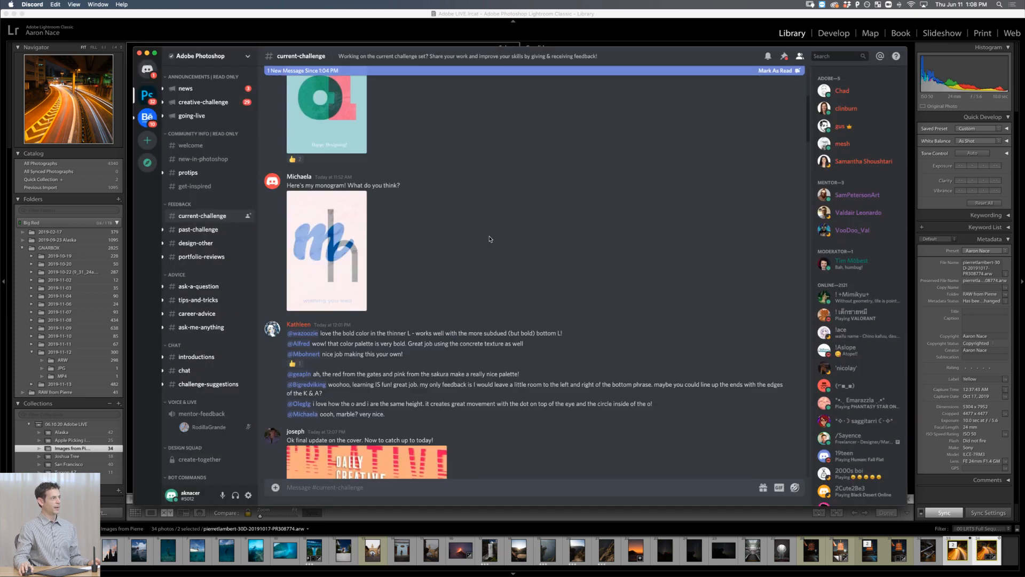
{"action": "scroll", "coordinate": [491, 239], "scroll_direction": "up", "scroll_amount": 2}
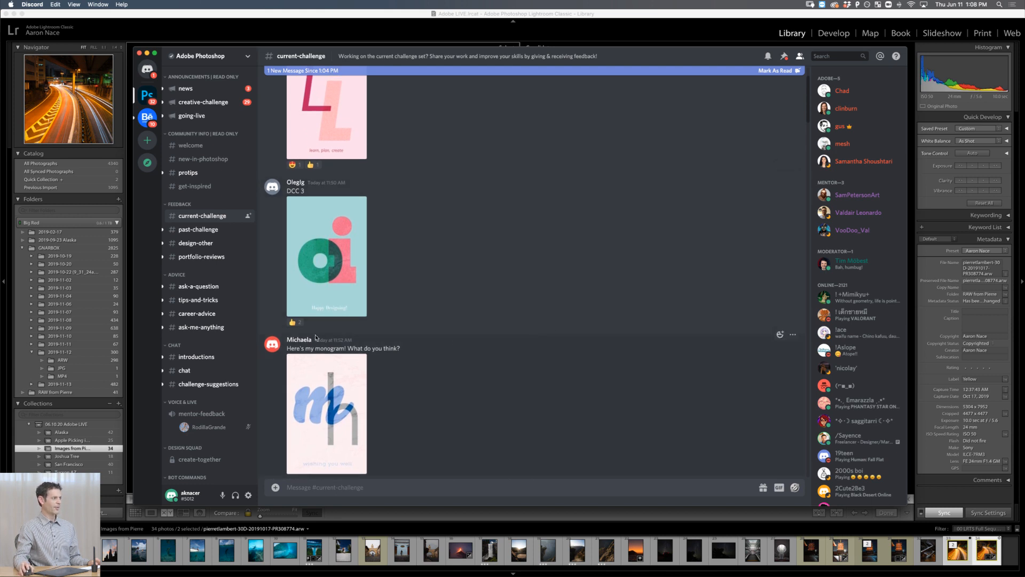
{"action": "scroll", "coordinate": [304, 262], "scroll_direction": "up", "scroll_amount": 4}
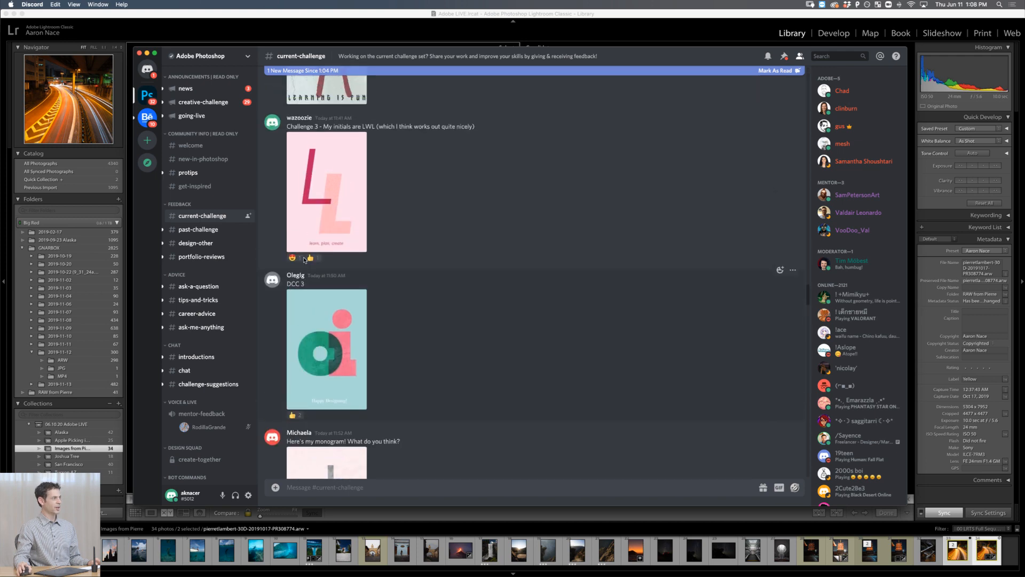
{"action": "scroll", "coordinate": [304, 260], "scroll_direction": "up", "scroll_amount": 10}
{"action": "scroll", "coordinate": [335, 266], "scroll_direction": "up", "scroll_amount": 2}
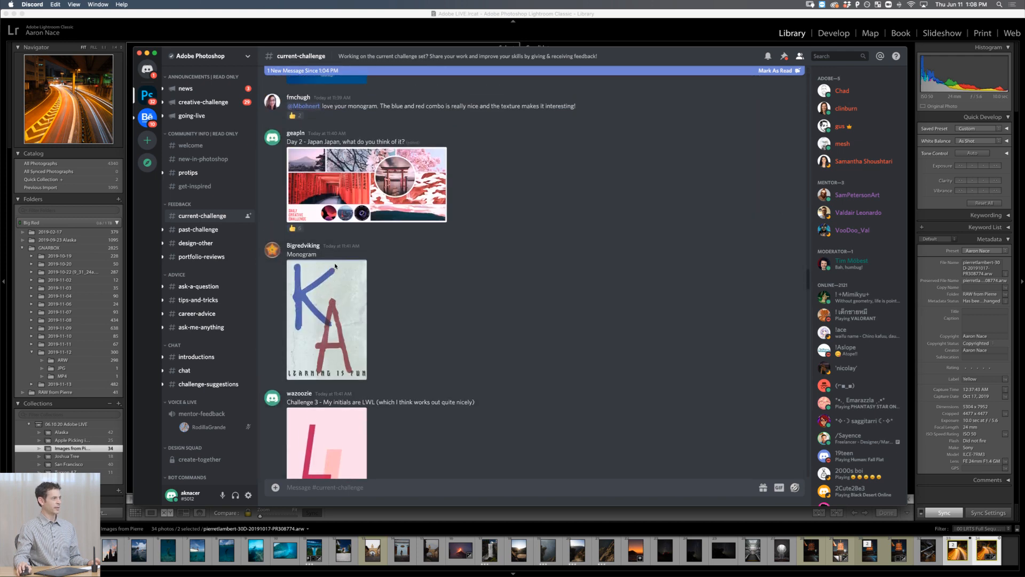
{"action": "scroll", "coordinate": [336, 266], "scroll_direction": "up", "scroll_amount": 1}
{"action": "scroll", "coordinate": [335, 266], "scroll_direction": "down", "scroll_amount": 1}
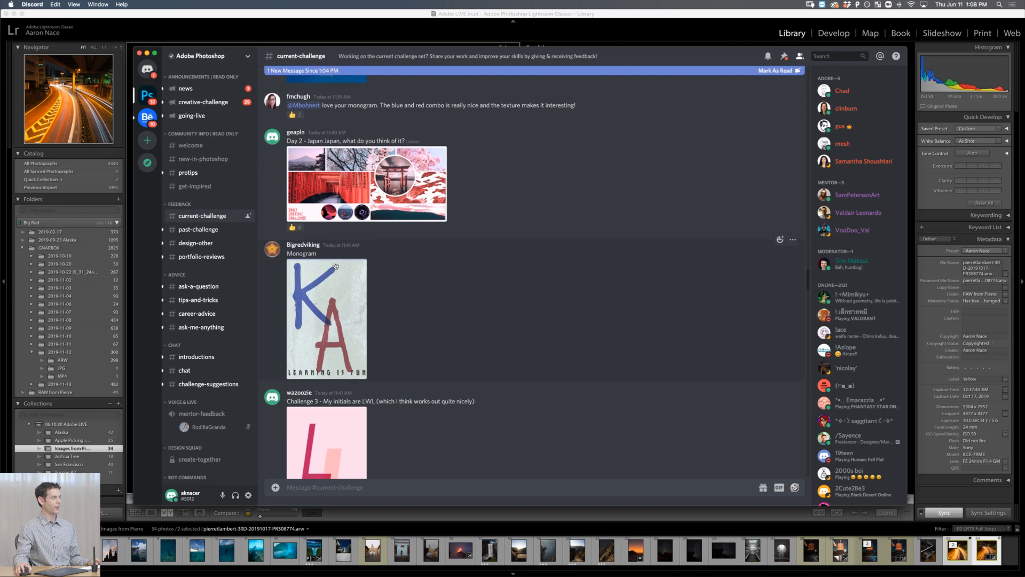
{"action": "scroll", "coordinate": [335, 265], "scroll_direction": "down", "scroll_amount": 12}
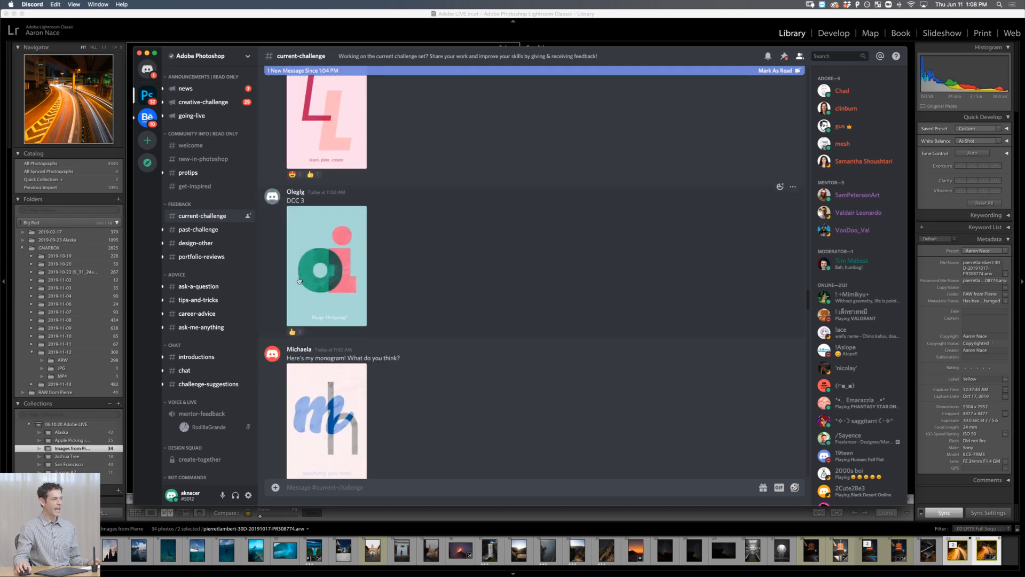
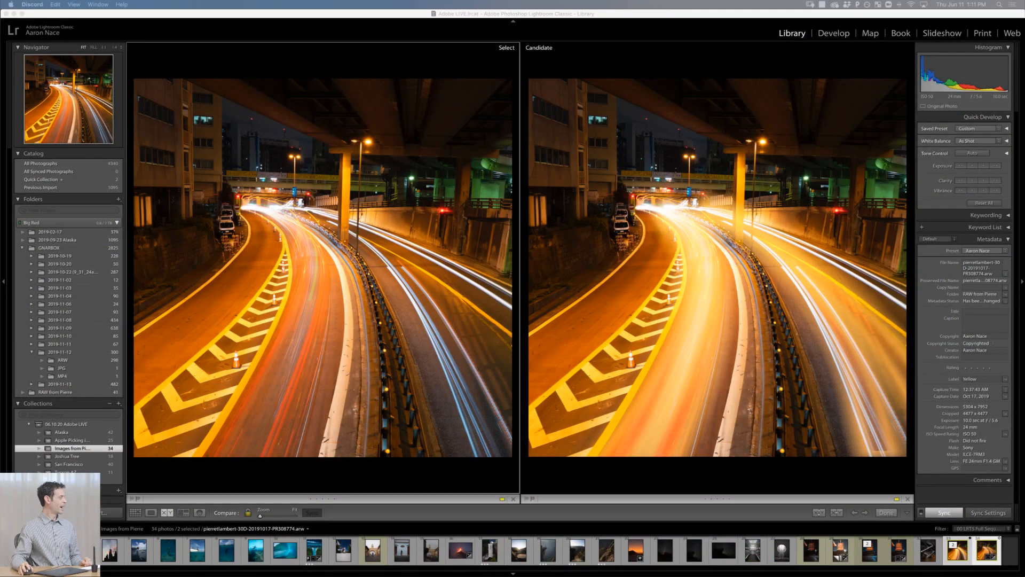
Step: Switch to Lightroom Classic and open the underwater surfer photo, third in the collection grid, in Loupe view
{"action": "left_click", "coordinate": [473, 527]}
{"action": "key", "text": "g"}
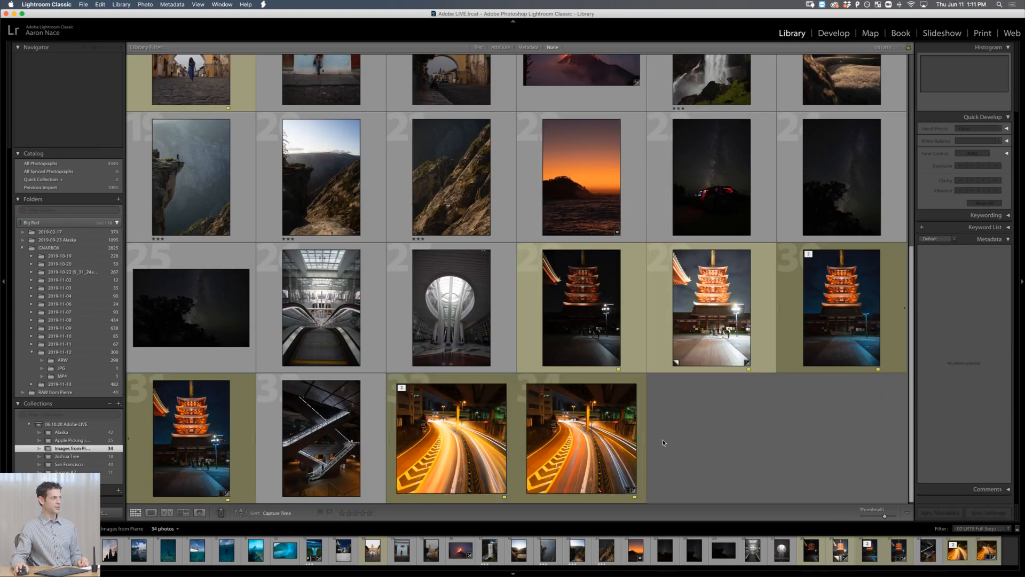
{"action": "scroll", "coordinate": [648, 454], "scroll_direction": "up", "scroll_amount": 6}
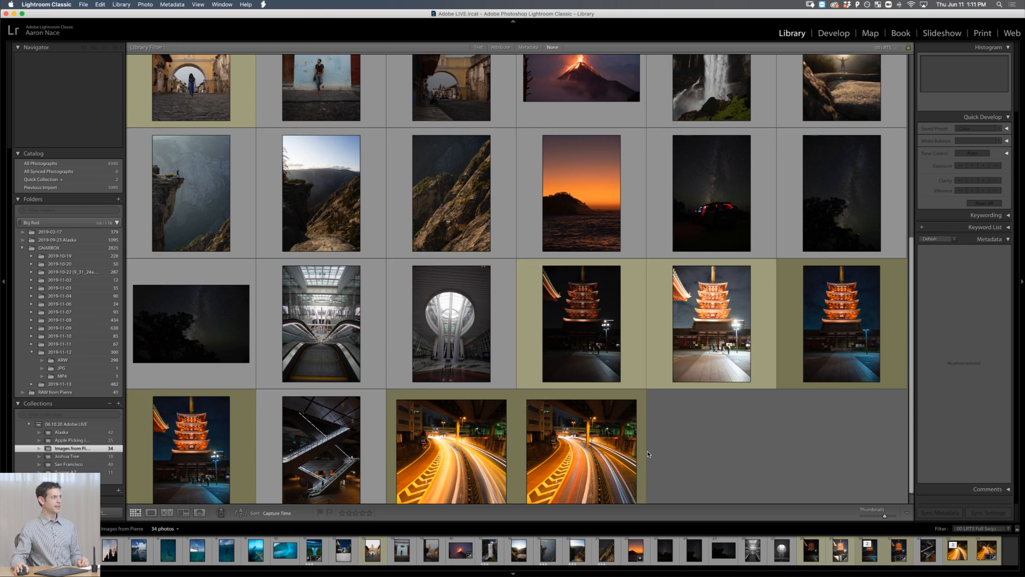
{"action": "key", "text": "j"}
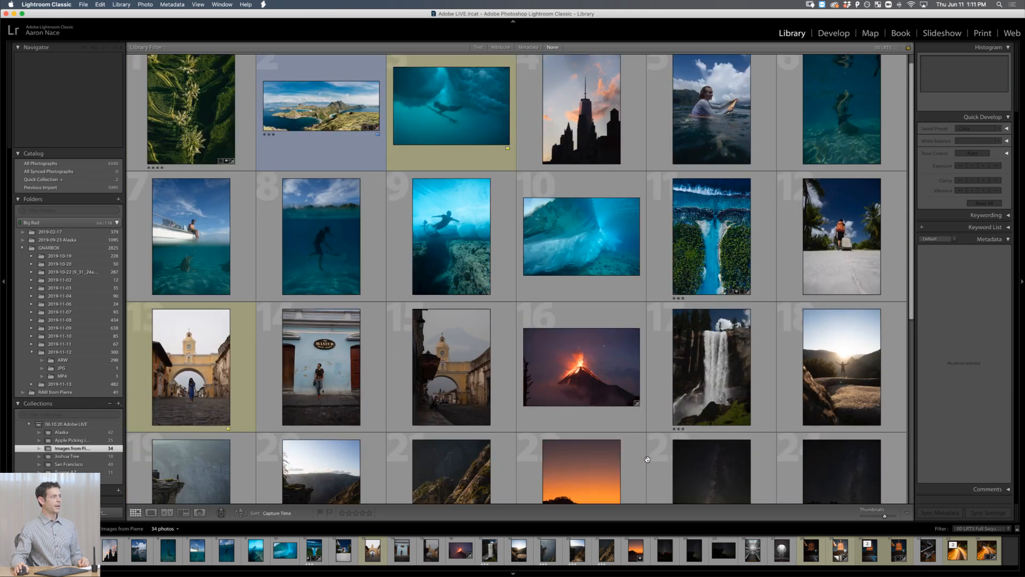
{"action": "scroll", "coordinate": [647, 459], "scroll_direction": "up", "scroll_amount": 2}
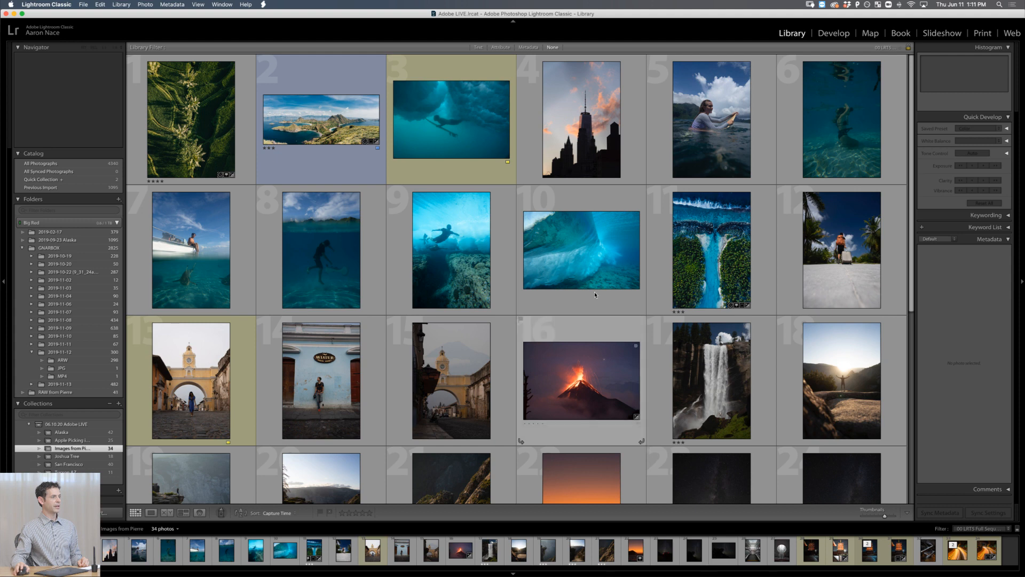
{"action": "left_click", "coordinate": [470, 141]}
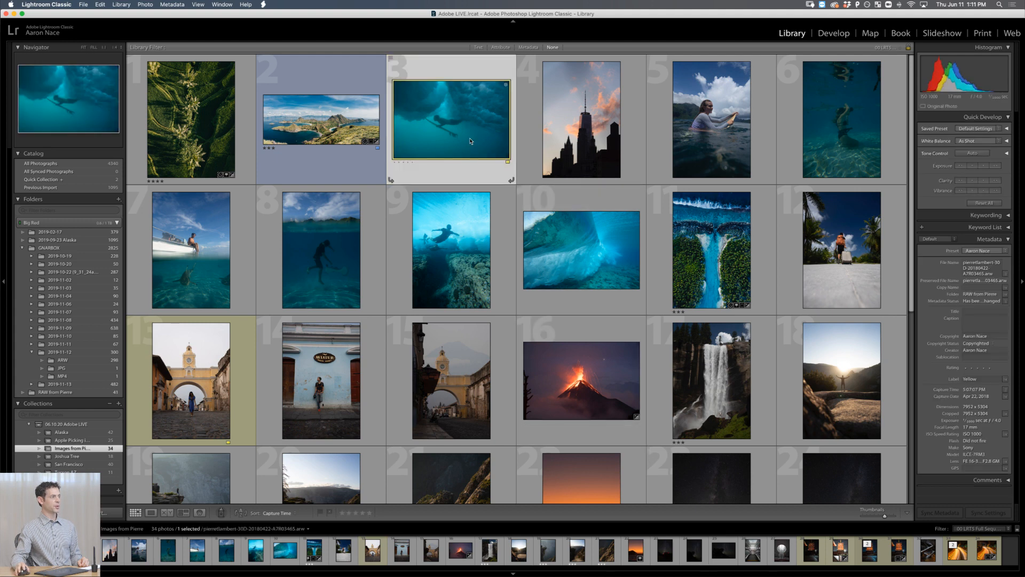
{"action": "double_click", "coordinate": [470, 141]}
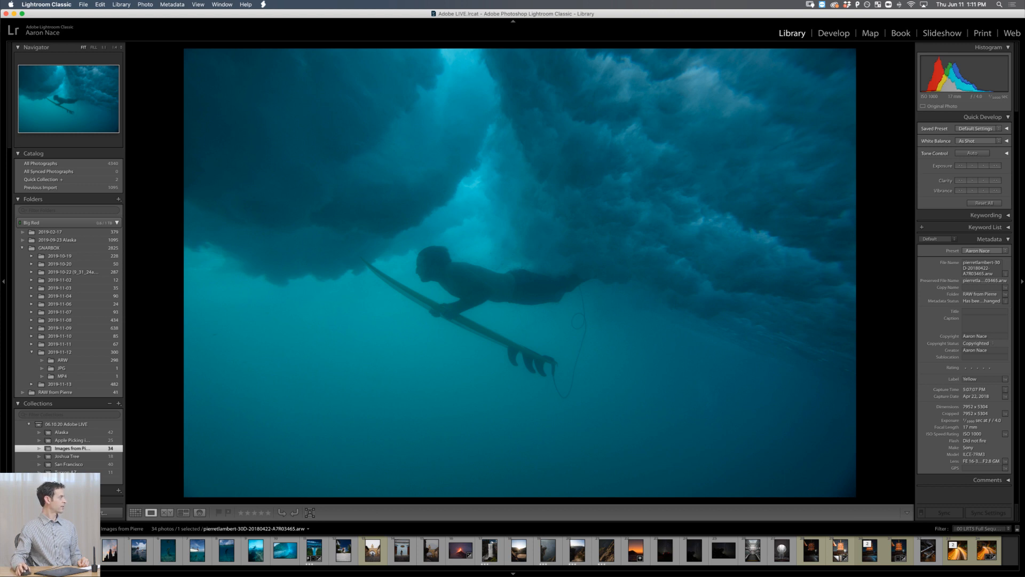
Step: Inspect the surfer and surfboard up close, then return to the full photo
{"action": "key", "text": "super+Tab"}
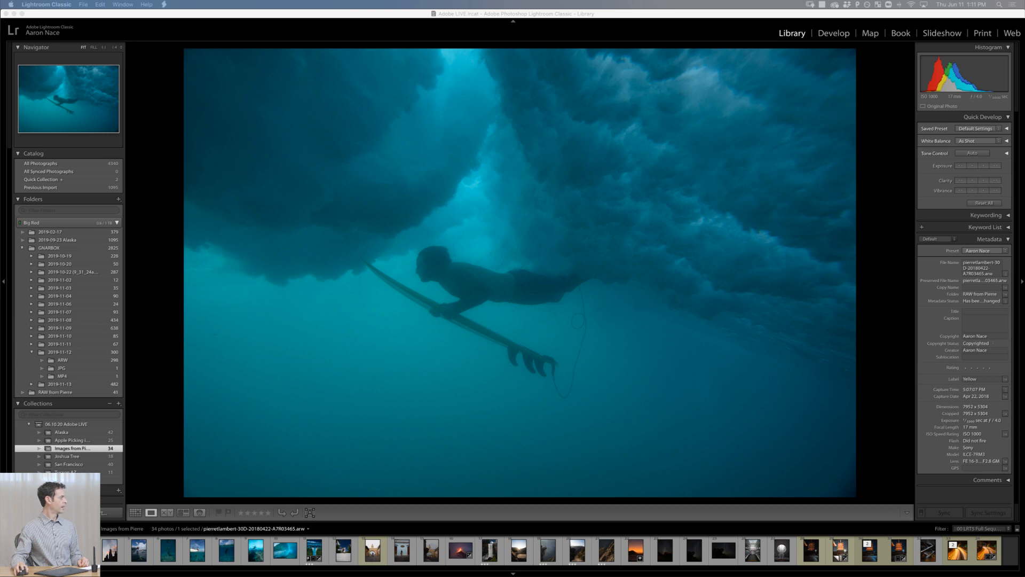
{"action": "left_click", "coordinate": [502, 264]}
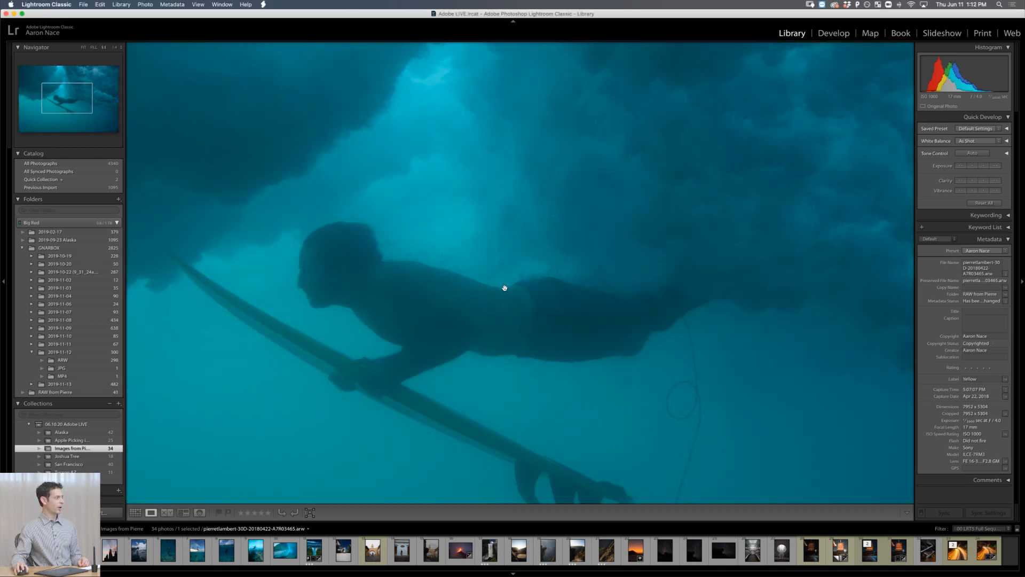
{"action": "left_click_drag", "start_coordinate": [522, 320], "coordinate": [330, 320]}
{"action": "left_click", "coordinate": [331, 317]}
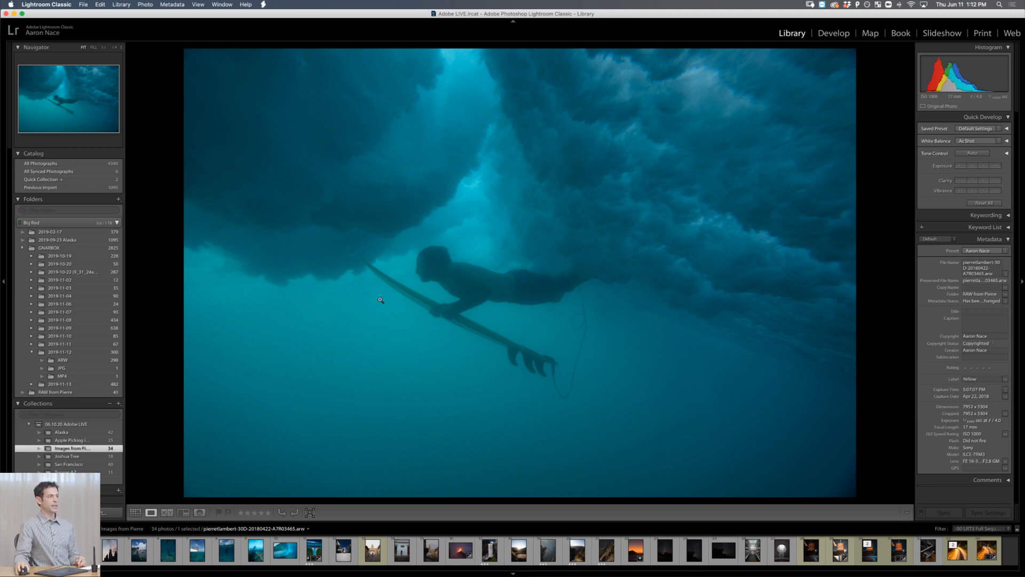
Step: Apply Auto tone to the surfer photo in the Develop module, then set Exposure to +0.65 and Contrast to +100
{"action": "left_click", "coordinate": [826, 34]}
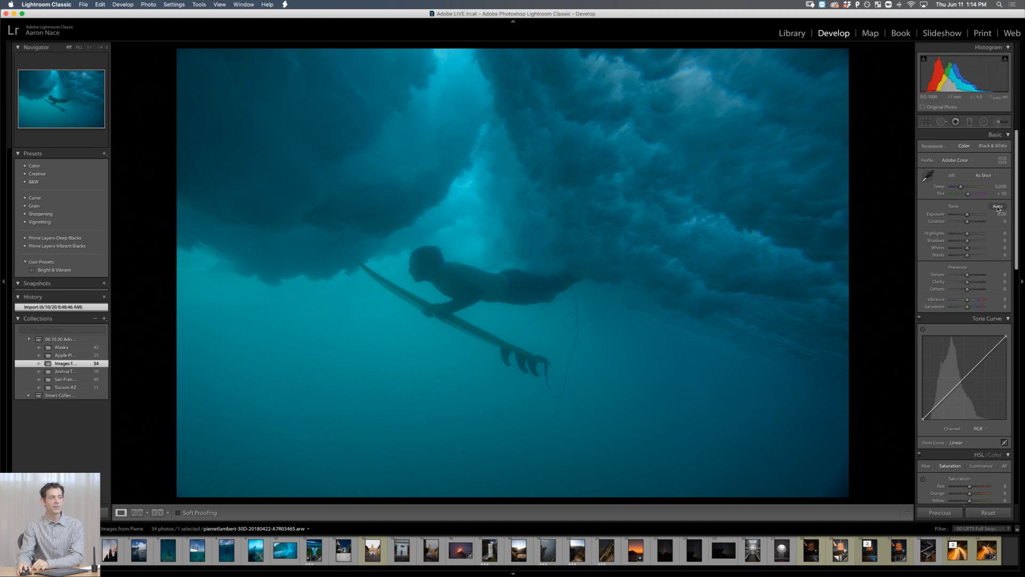
{"action": "left_click", "coordinate": [997, 207]}
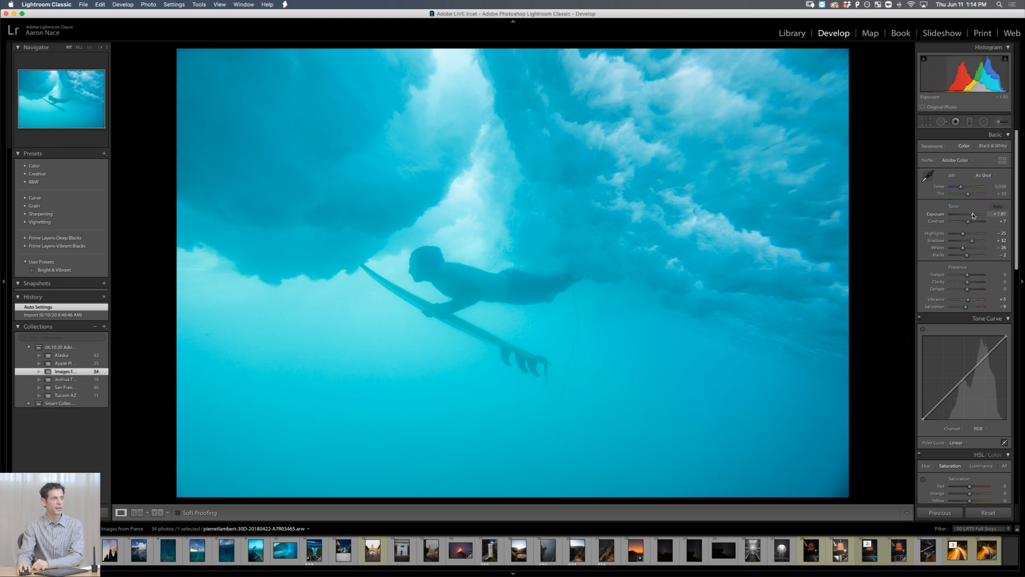
{"action": "left_click_drag", "start_coordinate": [973, 216], "coordinate": [969, 216]}
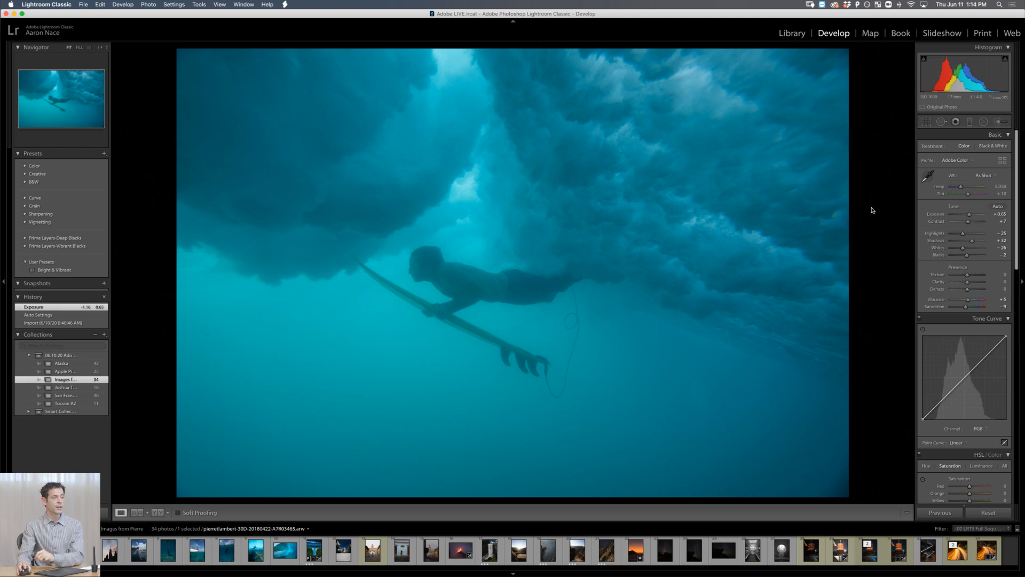
{"action": "left_click_drag", "start_coordinate": [967, 222], "coordinate": [989, 224]}
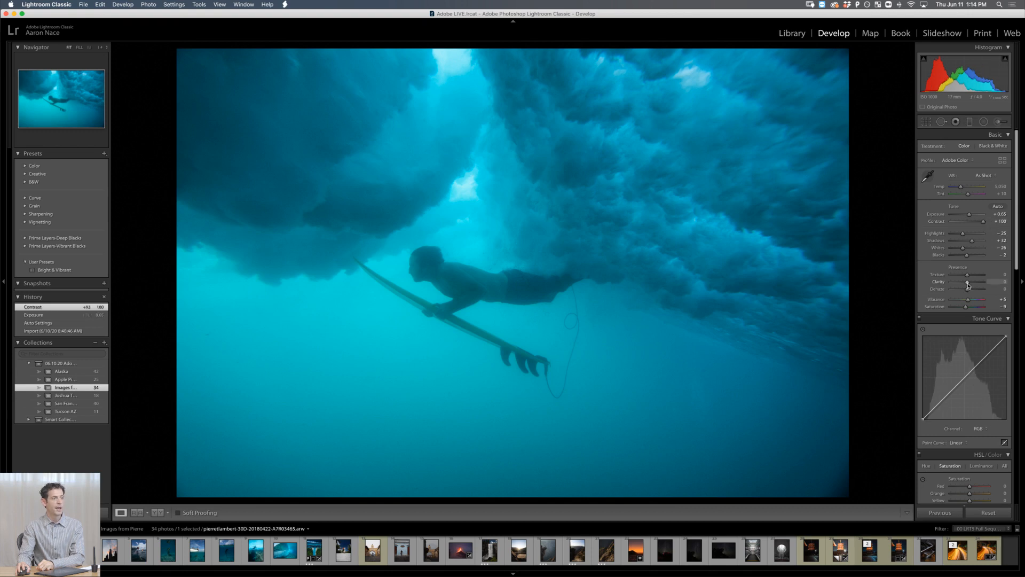
Step: Set the surfer photo's Clarity to +92 and Vibrance to +25
{"action": "mouse_move", "coordinate": [968, 285]}
{"action": "left_mouse_down"}
{"action": "mouse_move", "coordinate": [984, 283]}
{"action": "mouse_move", "coordinate": [972, 300]}
{"action": "left_mouse_up"}
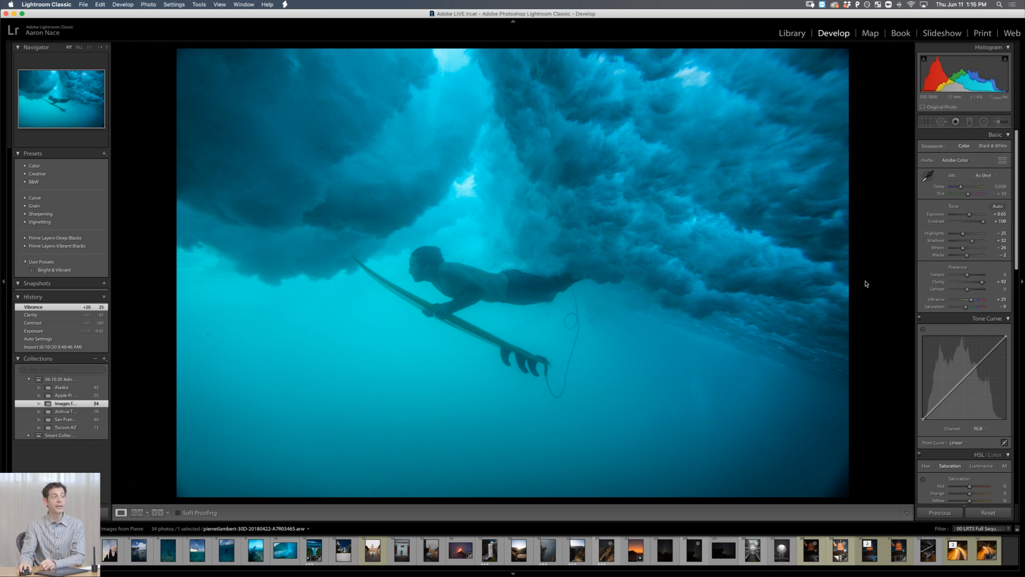
{"action": "scroll", "coordinate": [936, 332], "scroll_direction": "down", "scroll_amount": 1}
{"action": "scroll", "coordinate": [936, 332], "scroll_direction": "down", "scroll_amount": 10}
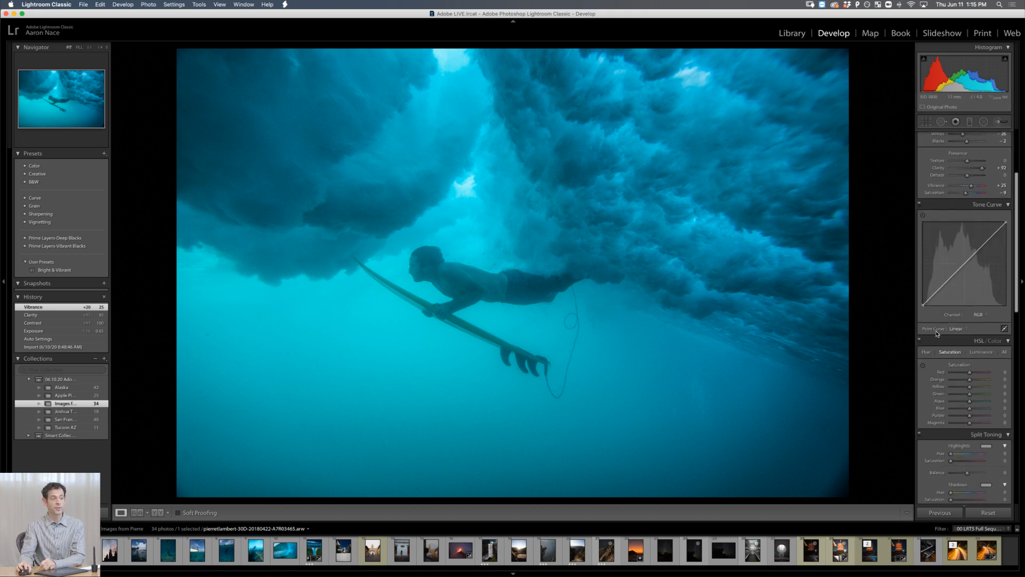
Step: Enable Remove Chromatic Aberration and Profile Corrections for the surfer photo, comparing the image with and without the lens profile
{"action": "scroll", "coordinate": [936, 339], "scroll_direction": "down", "scroll_amount": 8}
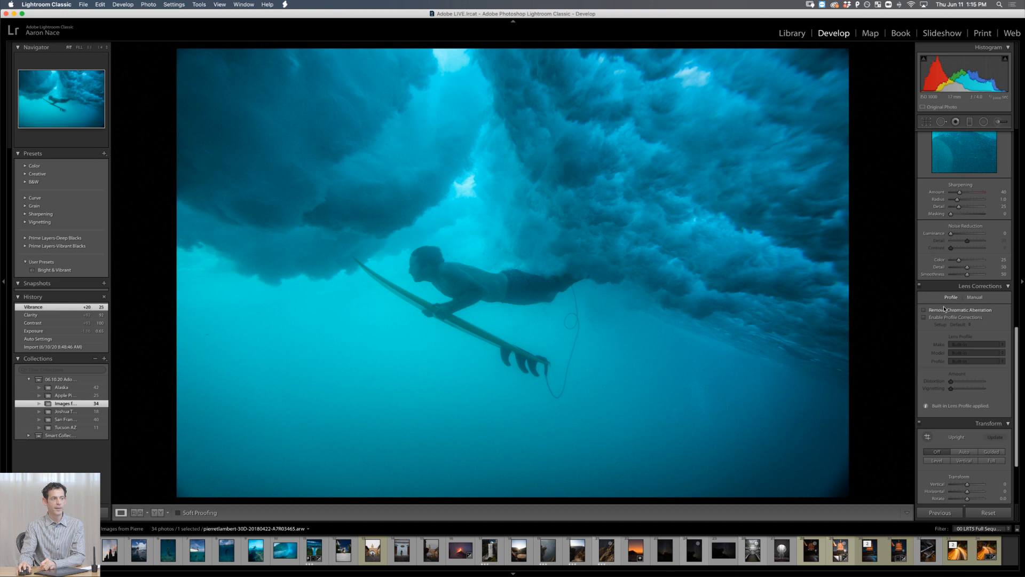
{"action": "left_click", "coordinate": [925, 310]}
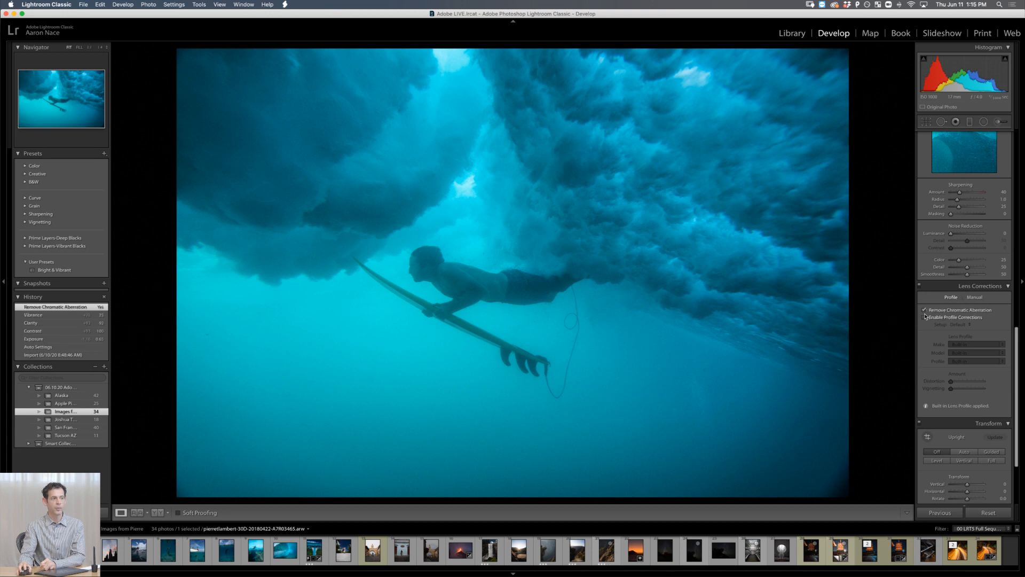
{"action": "left_click", "coordinate": [925, 318]}
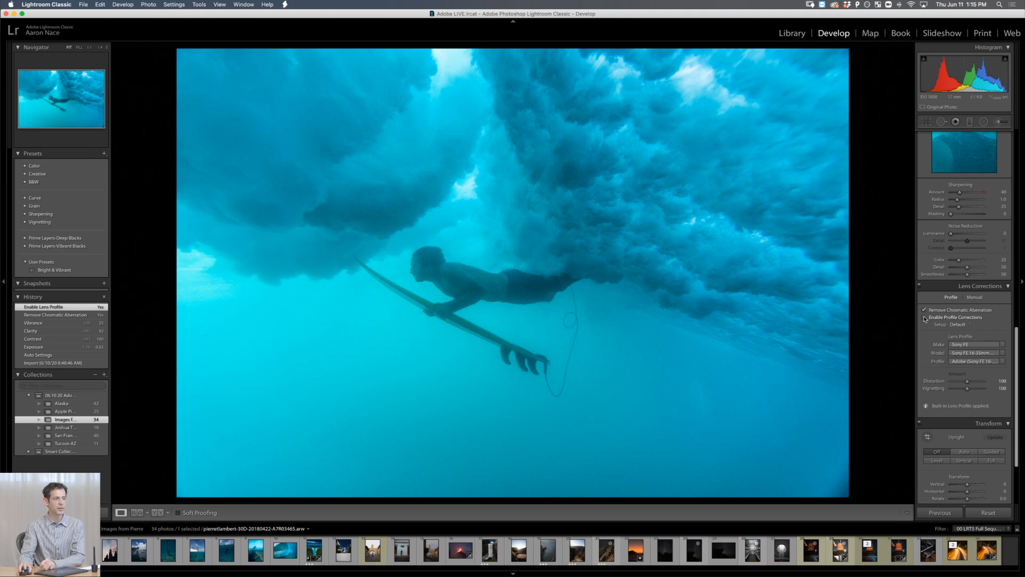
{"action": "left_click", "coordinate": [925, 319]}
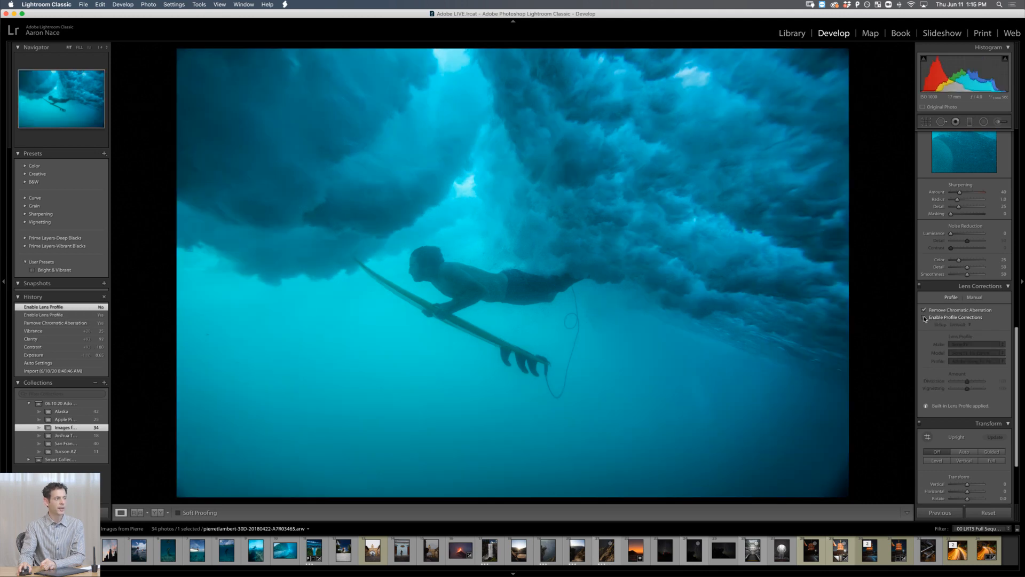
{"action": "left_click", "coordinate": [926, 318]}
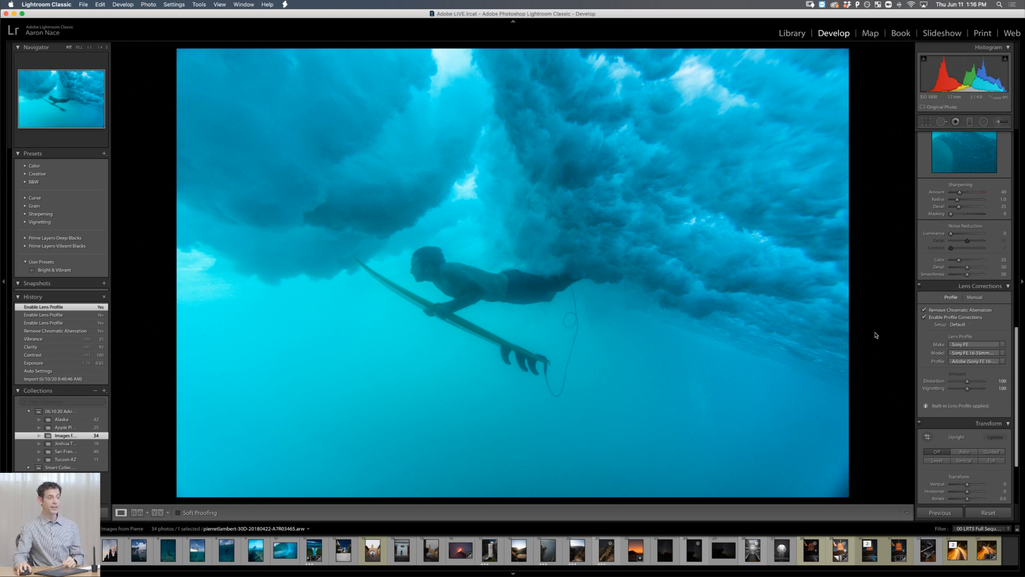
{"action": "left_click", "coordinate": [71, 331]}
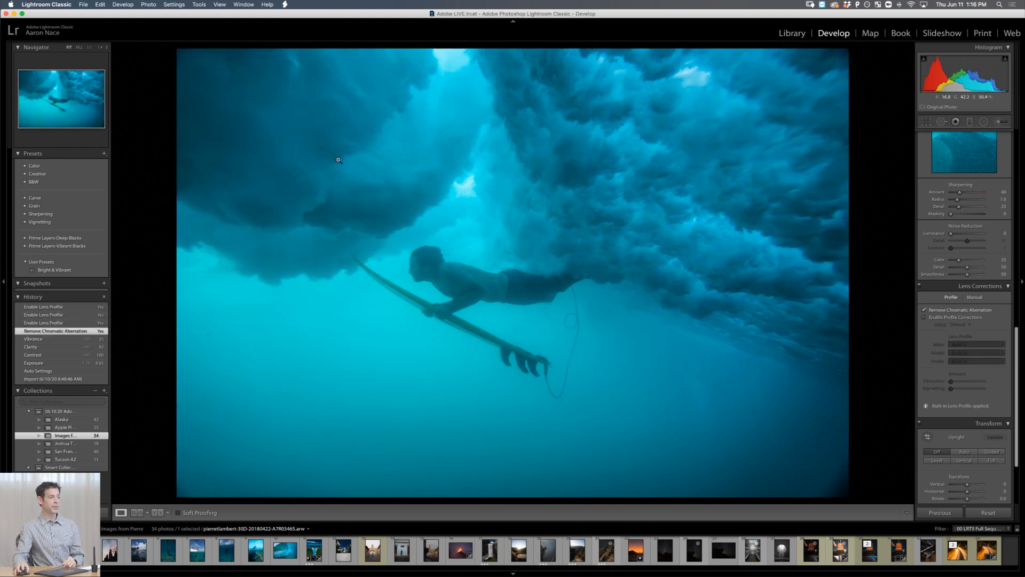
{"action": "left_click", "coordinate": [61, 307]}
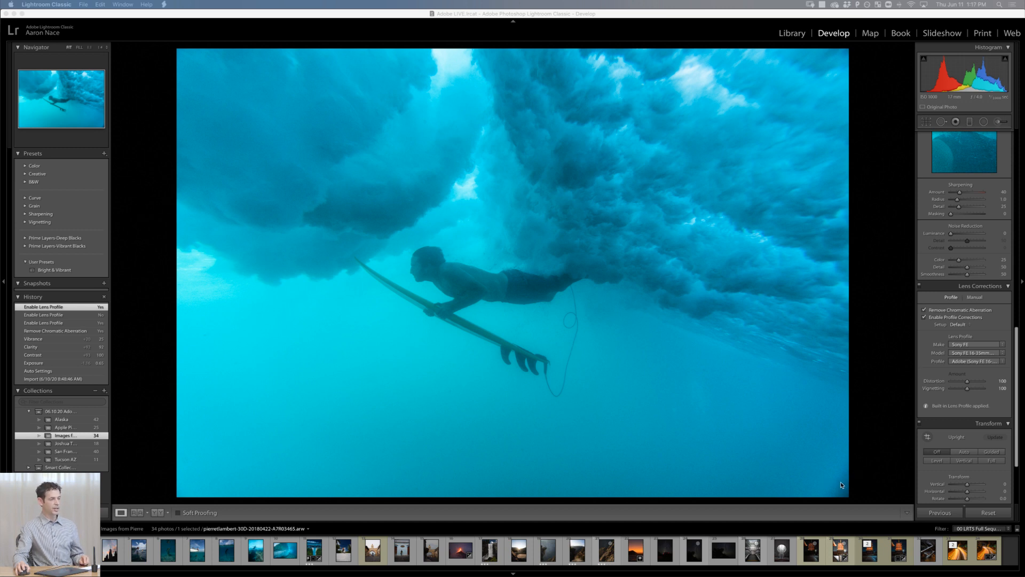
Step: Crop the surfer photo tighter, trimming its edges and shifting the frame so the surfer sits toward the lower-left of the image
{"action": "left_click", "coordinate": [852, 447]}
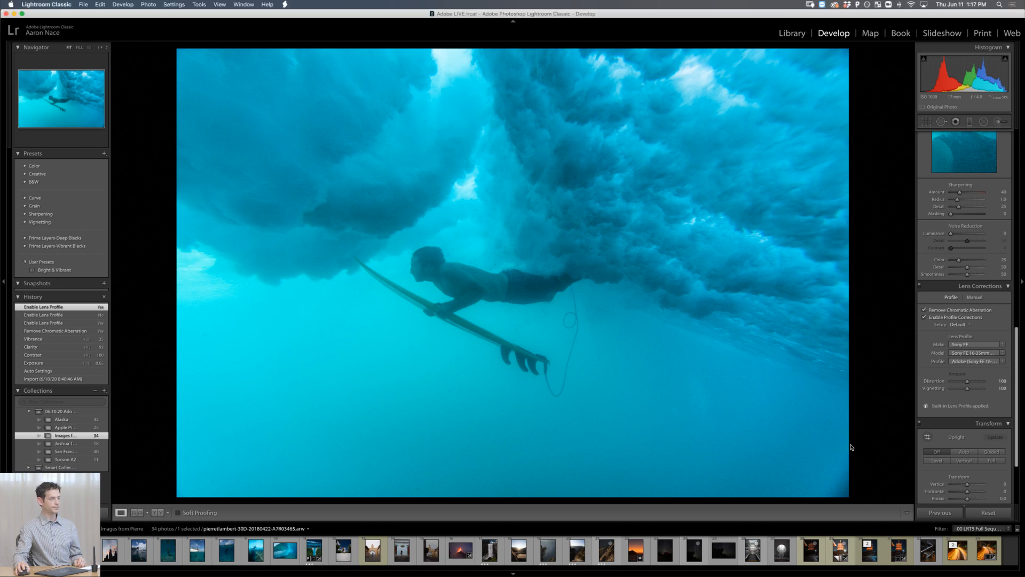
{"action": "key", "text": "r"}
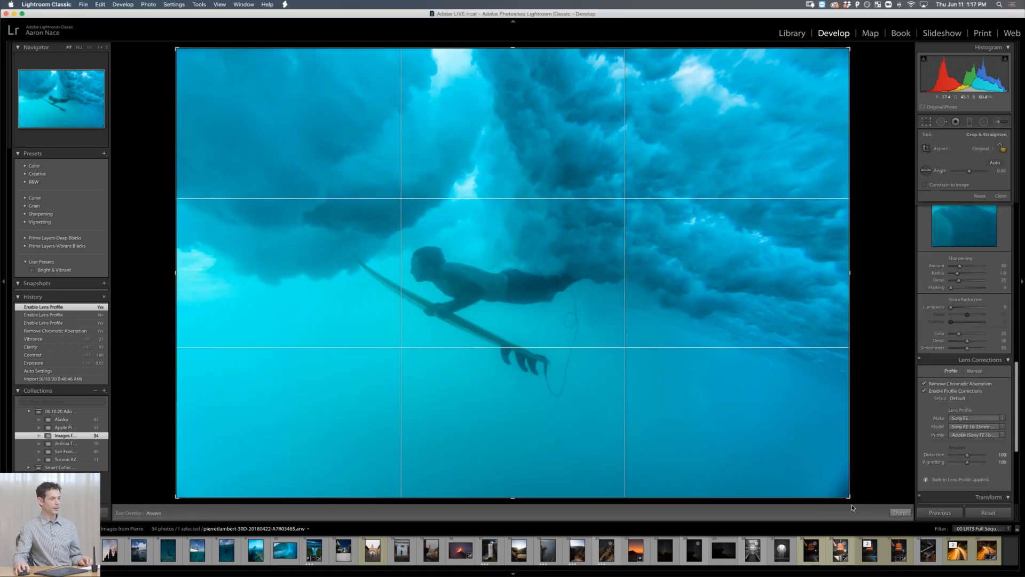
{"action": "left_click_drag", "start_coordinate": [849, 499], "coordinate": [812, 477]}
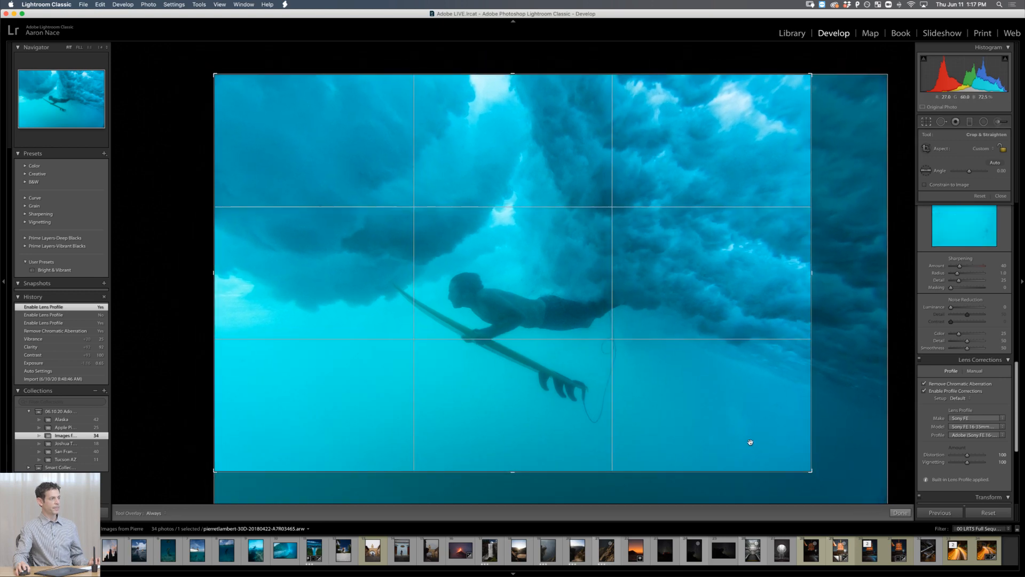
{"action": "mouse_move", "coordinate": [748, 439]}
{"action": "left_mouse_down"}
{"action": "mouse_move", "coordinate": [735, 414]}
{"action": "mouse_move", "coordinate": [755, 416]}
{"action": "mouse_move", "coordinate": [761, 436]}
{"action": "left_mouse_up"}
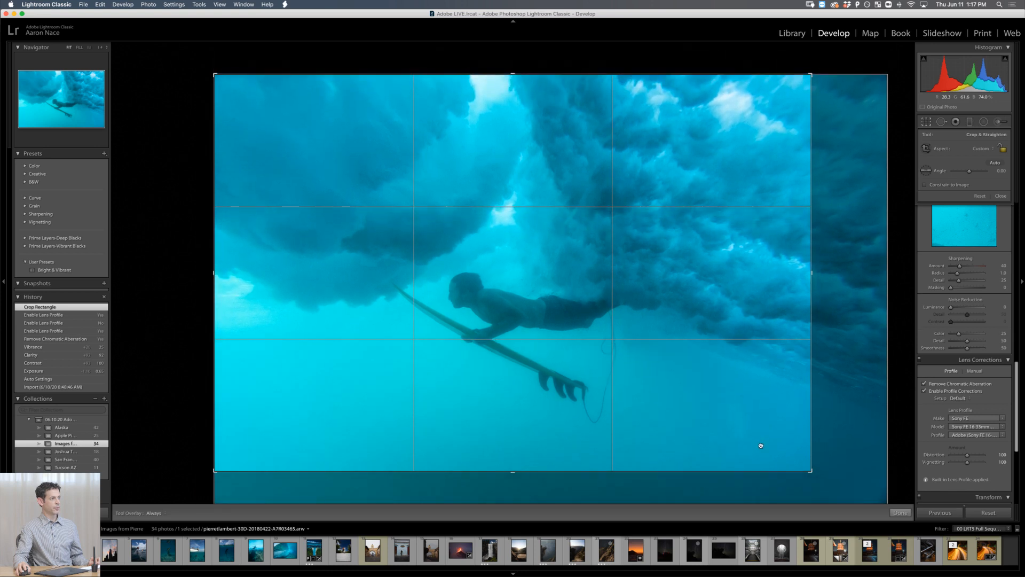
{"action": "left_click_drag", "start_coordinate": [813, 475], "coordinate": [802, 467]}
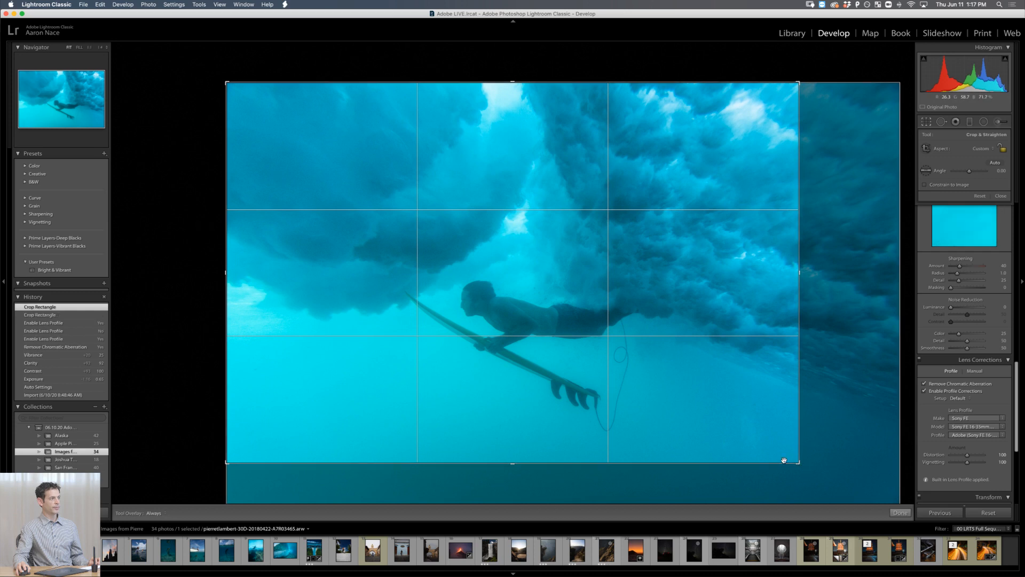
{"action": "left_click_drag", "start_coordinate": [761, 466], "coordinate": [664, 459]}
{"action": "key", "text": "Return"}
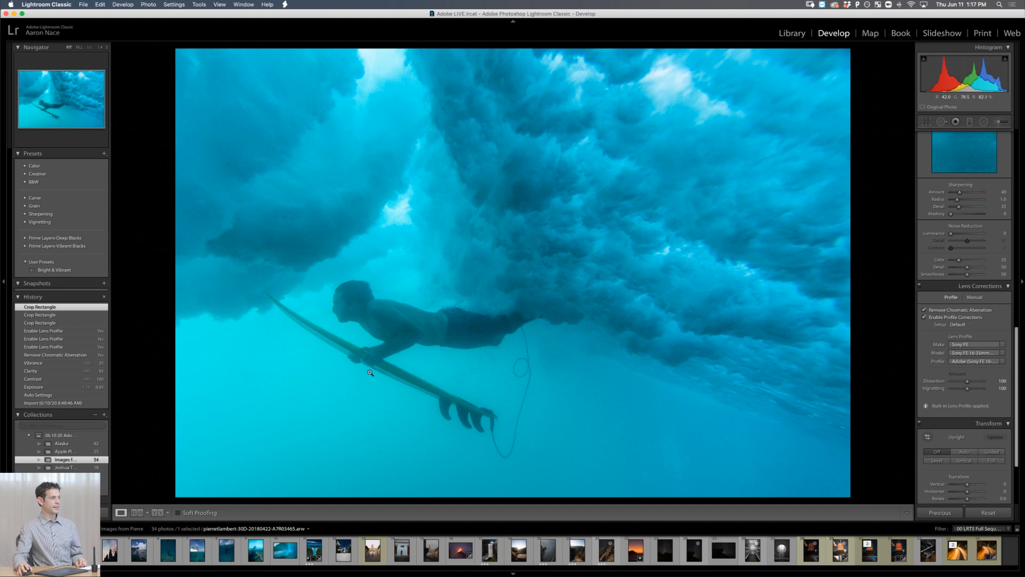
Step: Reposition the surfer photo within its crop so the surfer sits nearer the horizontal center, slightly below the middle
{"action": "key", "text": "r"}
{"action": "left_click_drag", "start_coordinate": [488, 350], "coordinate": [539, 369]}
{"action": "key", "text": "Return"}
{"action": "key", "text": "r"}
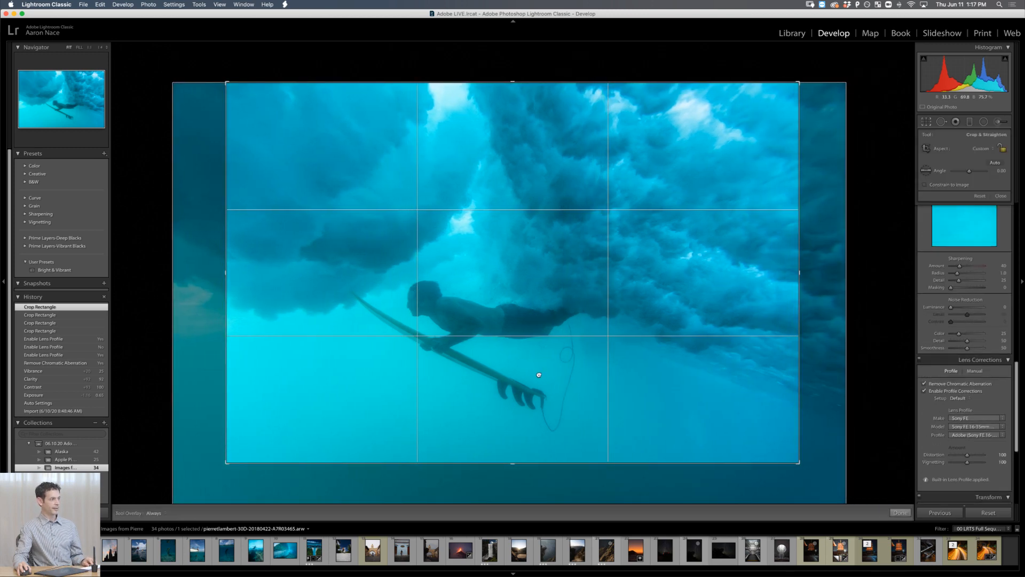
{"action": "key", "text": "Return"}
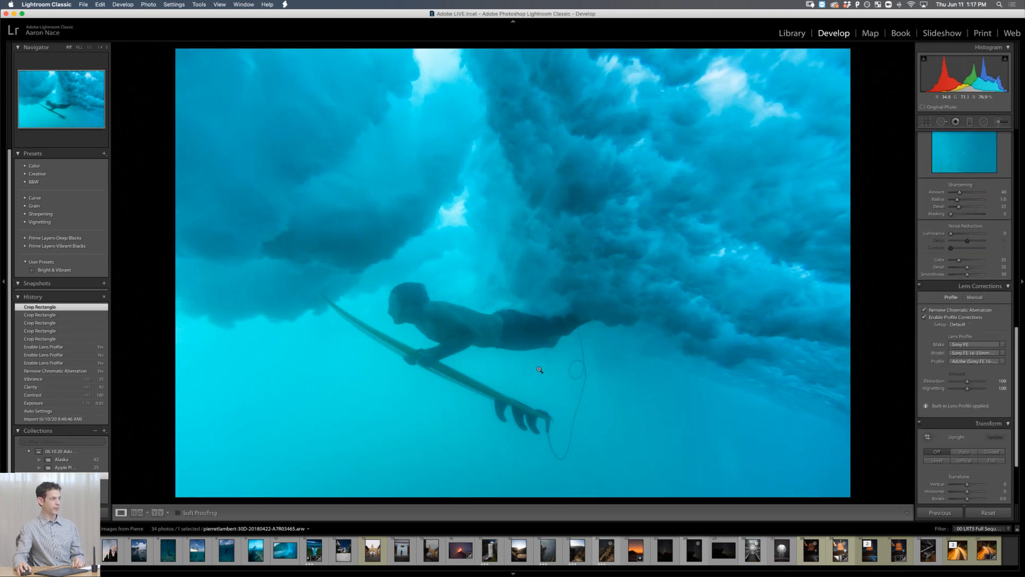
{"action": "key", "text": "r"}
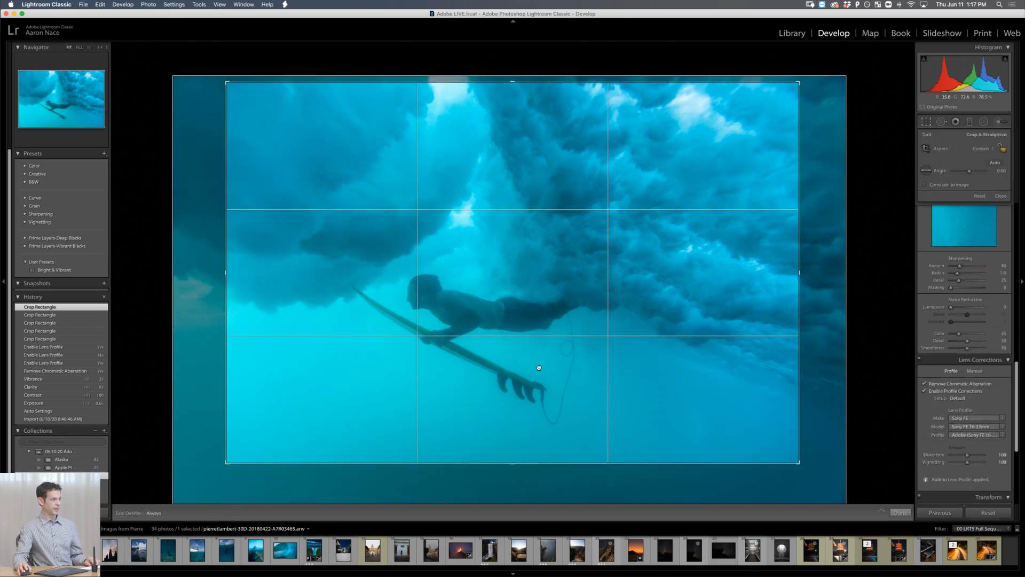
{"action": "left_click_drag", "start_coordinate": [539, 367], "coordinate": [536, 370]}
{"action": "key", "text": "Return"}
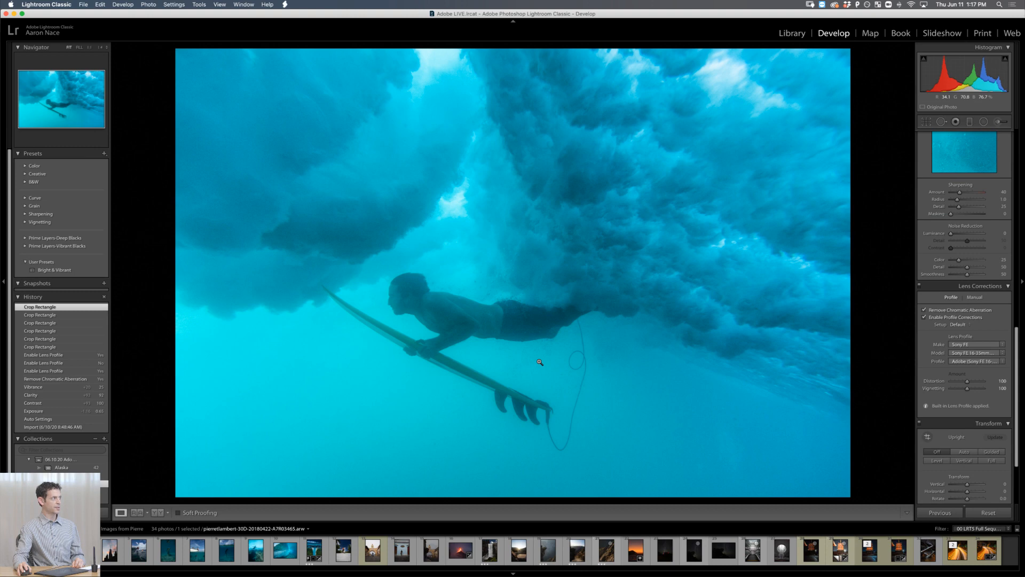
Step: Inspect the surfer up close, then compare the photo before and after editing side by side
{"action": "left_click", "coordinate": [539, 361]}
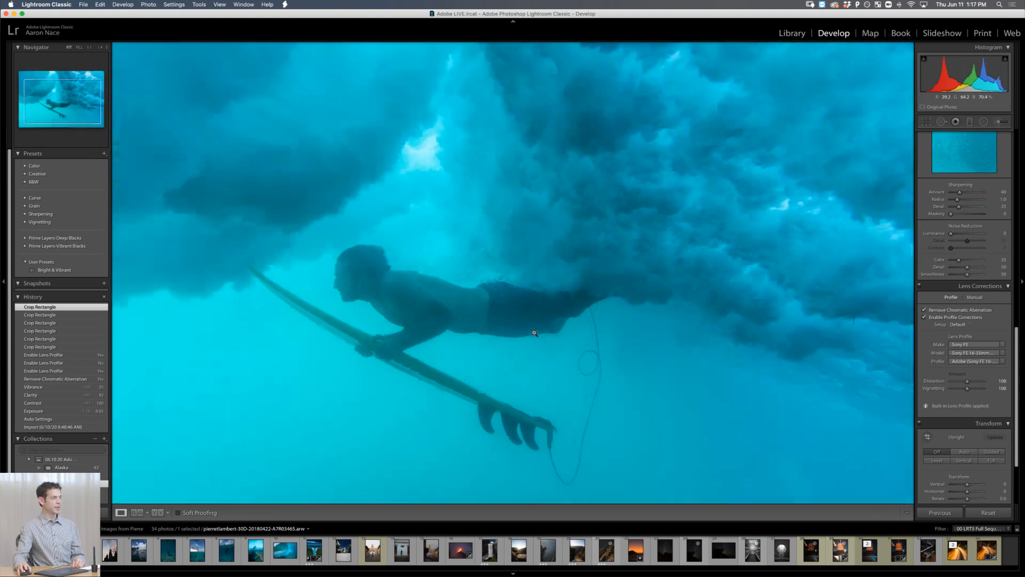
{"action": "left_click", "coordinate": [534, 333]}
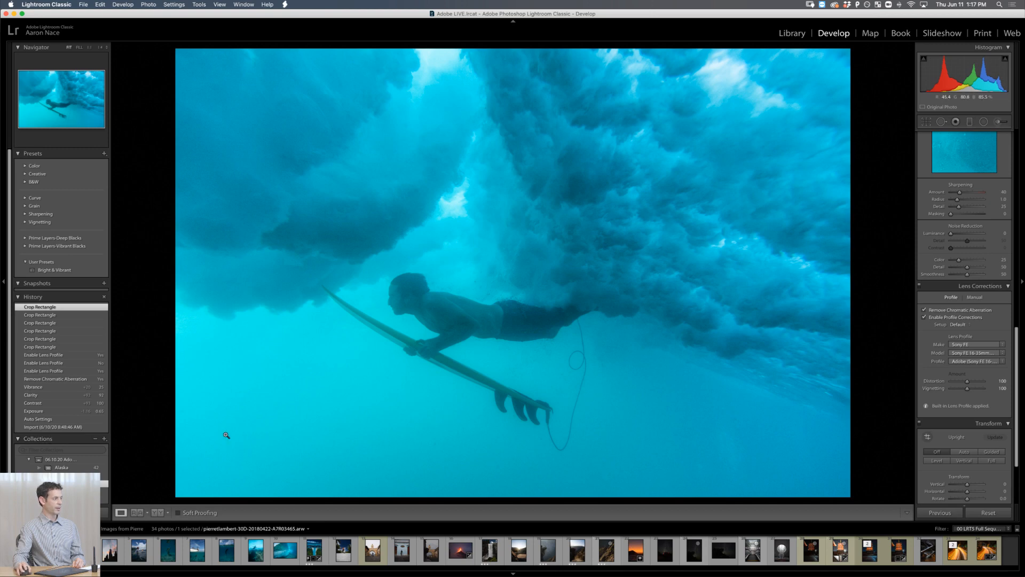
{"action": "left_click", "coordinate": [160, 512]}
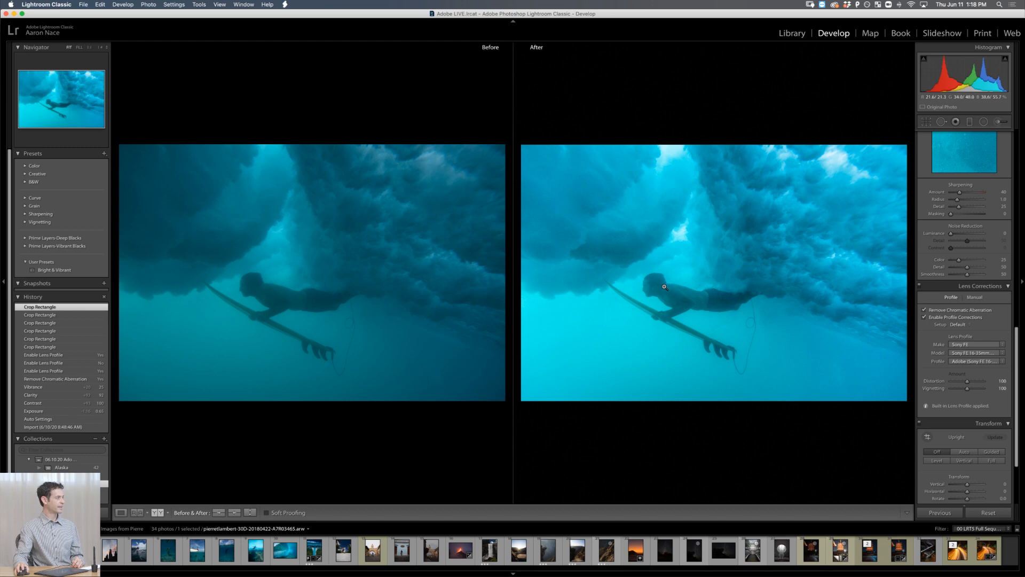
Step: Open the boat and shark photo, seventh in the collection grid, in the Develop module
{"action": "key", "text": "g"}
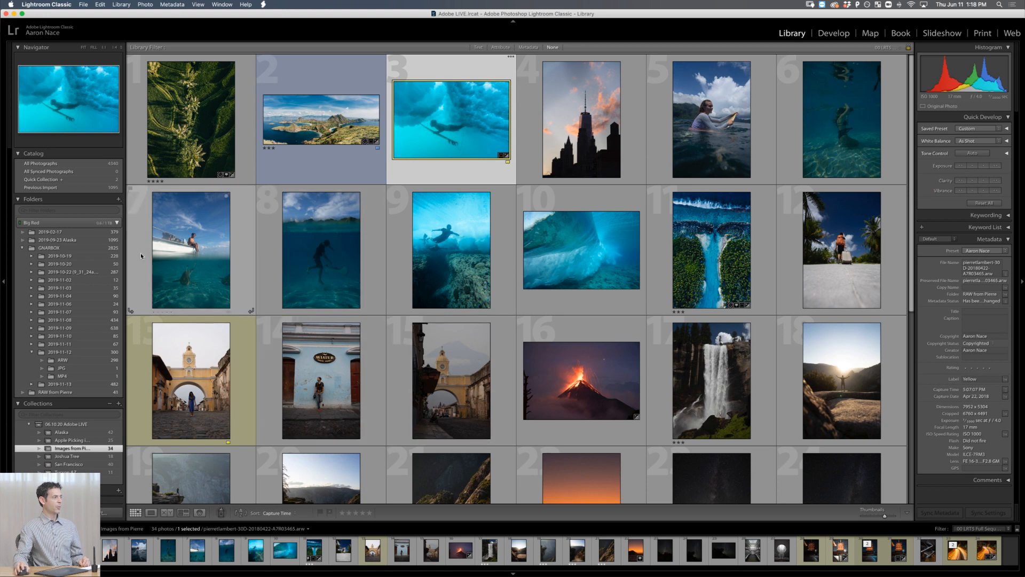
{"action": "left_click", "coordinate": [182, 283]}
{"action": "key", "text": "d"}
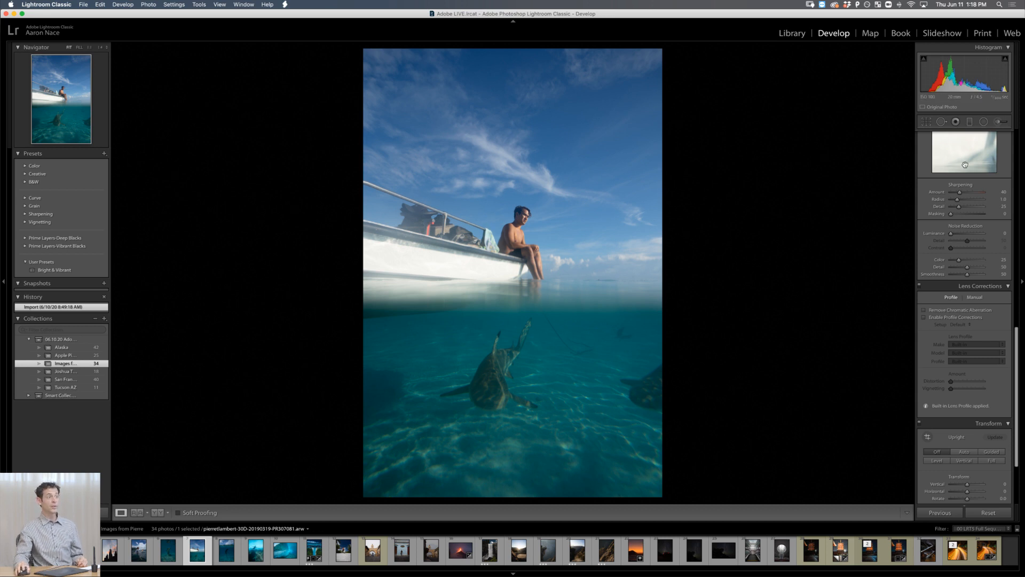
Step: Add a level graduated filter with Exposure 1.00 covering the underwater half of the boat photo, centering its transition just above the waterline
{"action": "scroll", "coordinate": [964, 160], "scroll_direction": "up", "scroll_amount": 10}
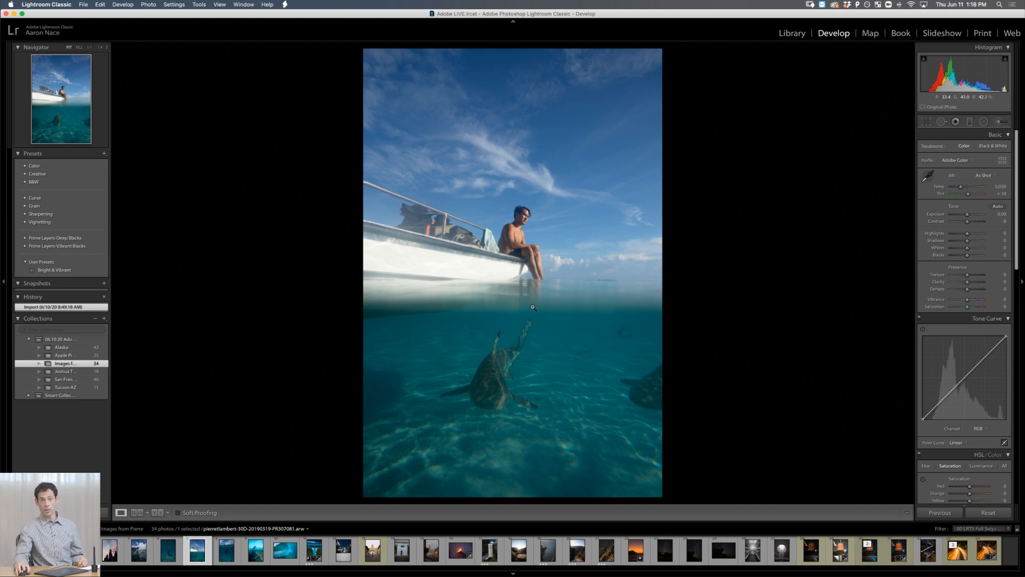
{"action": "left_click", "coordinate": [970, 122]}
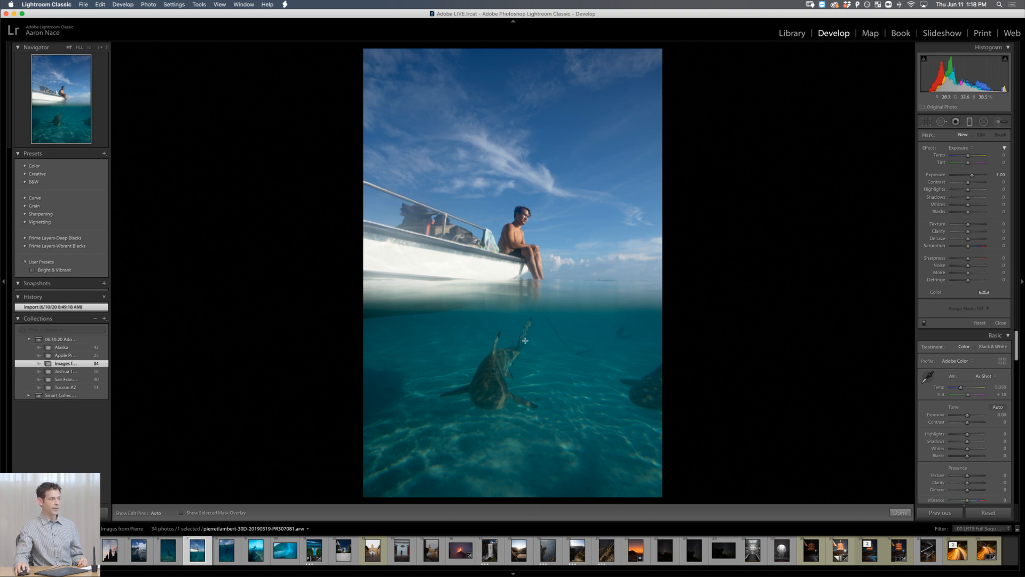
{"action": "left_click_drag", "start_coordinate": [524, 352], "coordinate": [521, 267]}
{"action": "left_click_drag", "start_coordinate": [526, 320], "coordinate": [519, 304]}
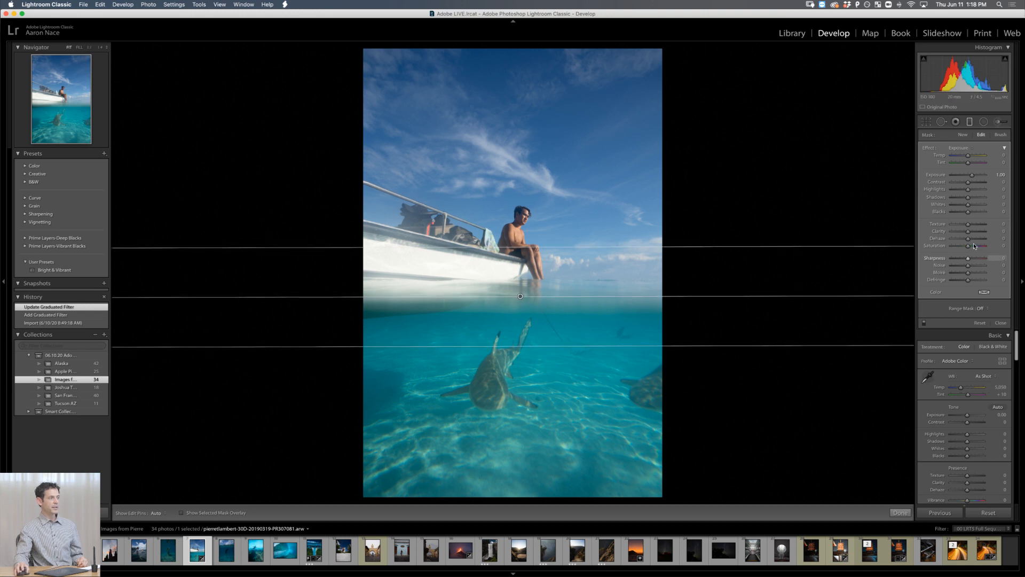
Step: Set the underwater filter's Exposure to 1.23, Contrast to 33, Clarity to 35 and Saturation to 9
{"action": "left_click_drag", "start_coordinate": [968, 182], "coordinate": [974, 177]}
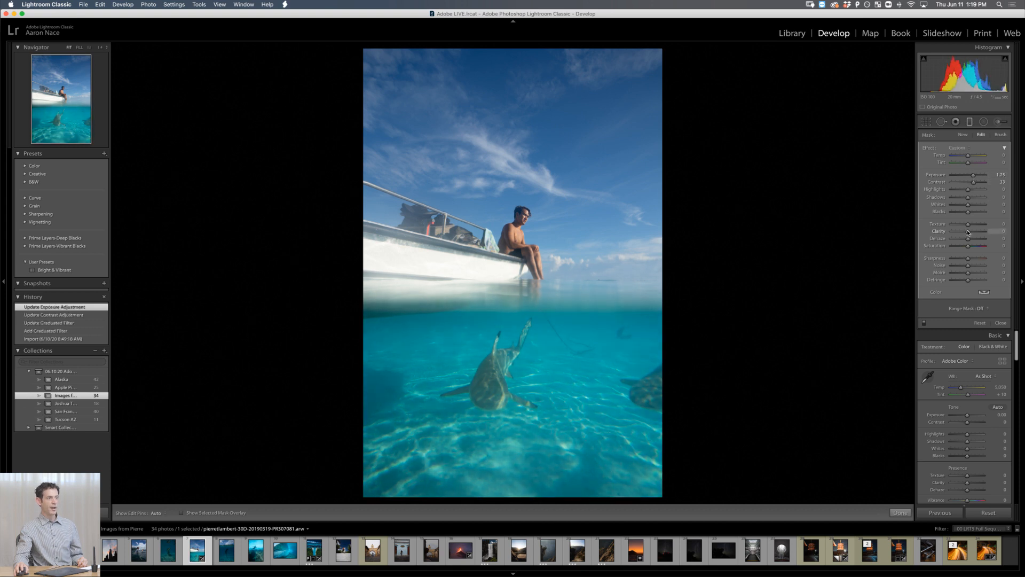
{"action": "left_click_drag", "start_coordinate": [968, 231], "coordinate": [976, 232]}
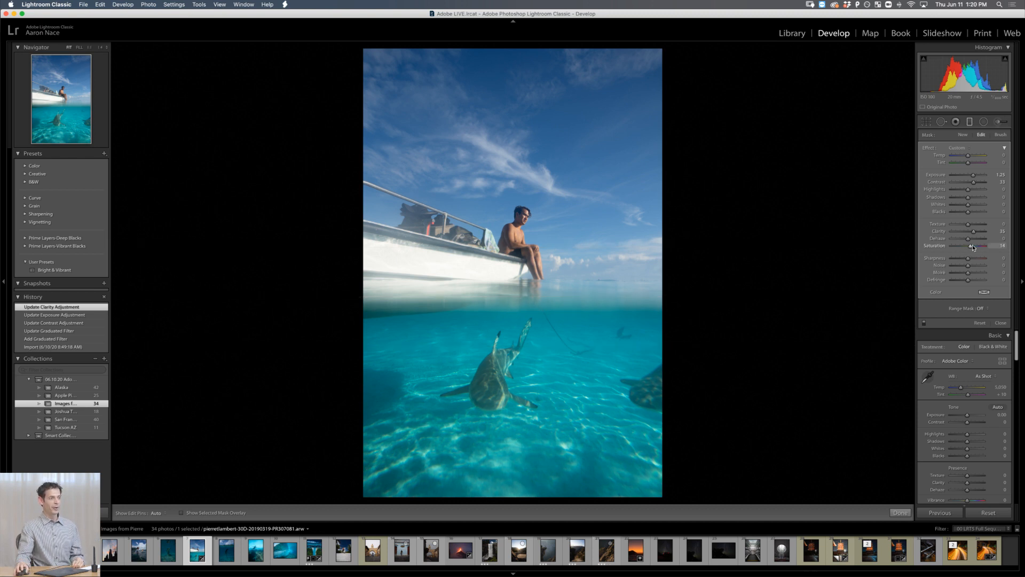
{"action": "mouse_move", "coordinate": [972, 246]}
{"action": "left_mouse_down"}
{"action": "mouse_move", "coordinate": [985, 243]}
{"action": "mouse_move", "coordinate": [972, 247]}
{"action": "left_mouse_up"}
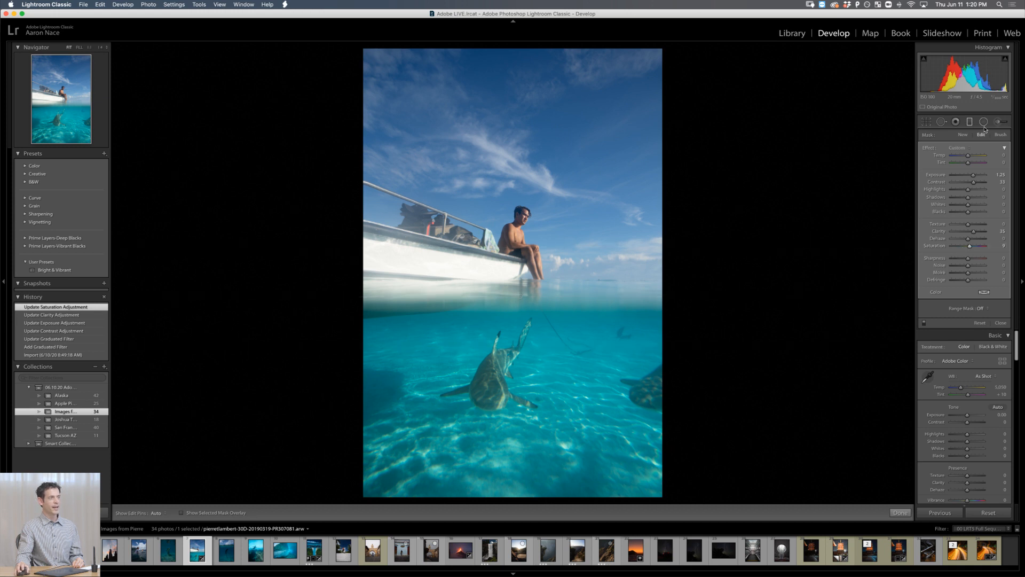
Step: Add a second graduated filter diagonally from the photo's upper-right corner with Exposure 2.46 and Contrast 43, then compare before and after
{"action": "left_click", "coordinate": [964, 135]}
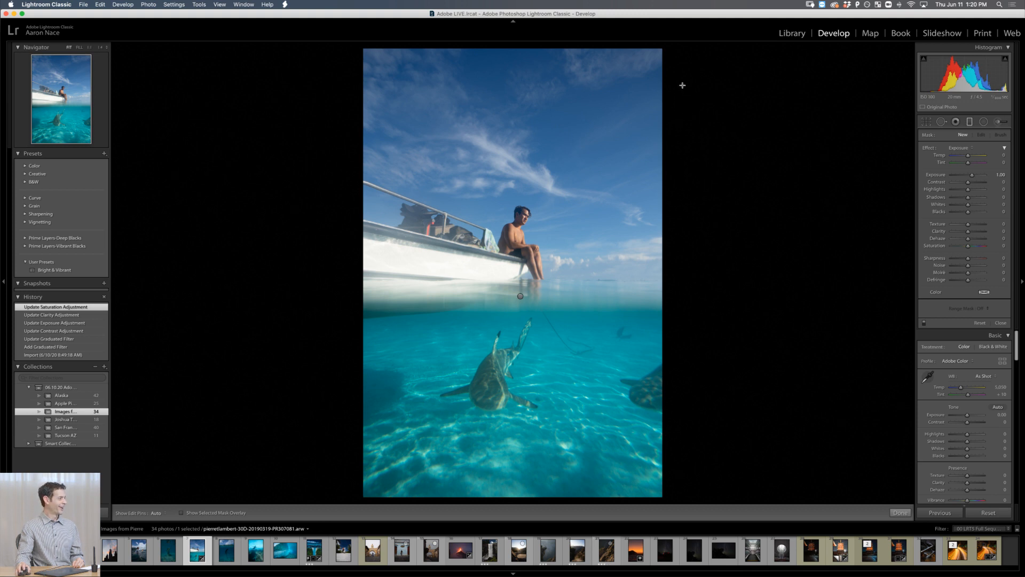
{"action": "left_click_drag", "start_coordinate": [684, 63], "coordinate": [471, 315]}
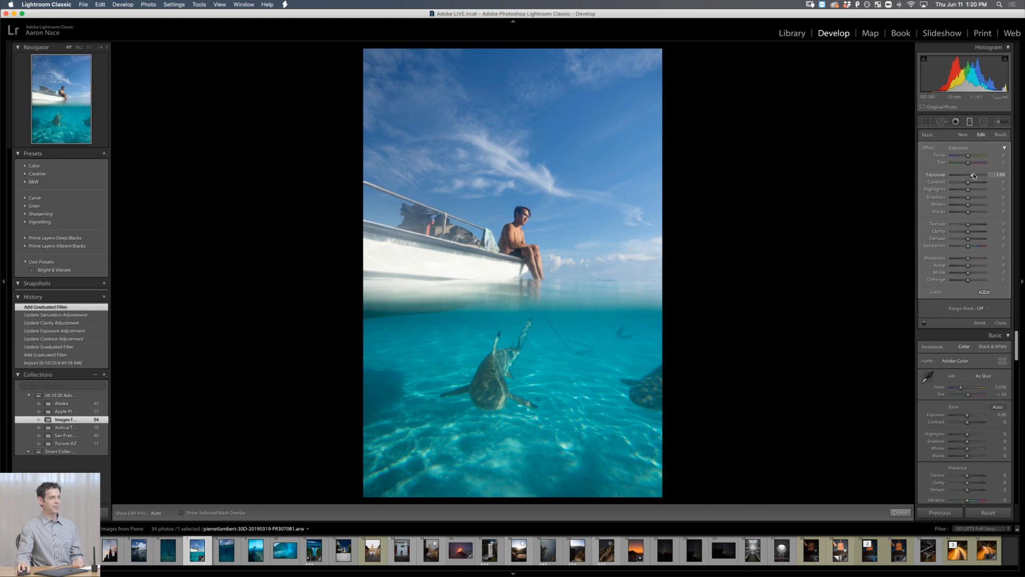
{"action": "mouse_move", "coordinate": [972, 175]}
{"action": "left_mouse_down"}
{"action": "mouse_move", "coordinate": [981, 175]}
{"action": "mouse_move", "coordinate": [954, 185]}
{"action": "mouse_move", "coordinate": [977, 183]}
{"action": "left_mouse_up"}
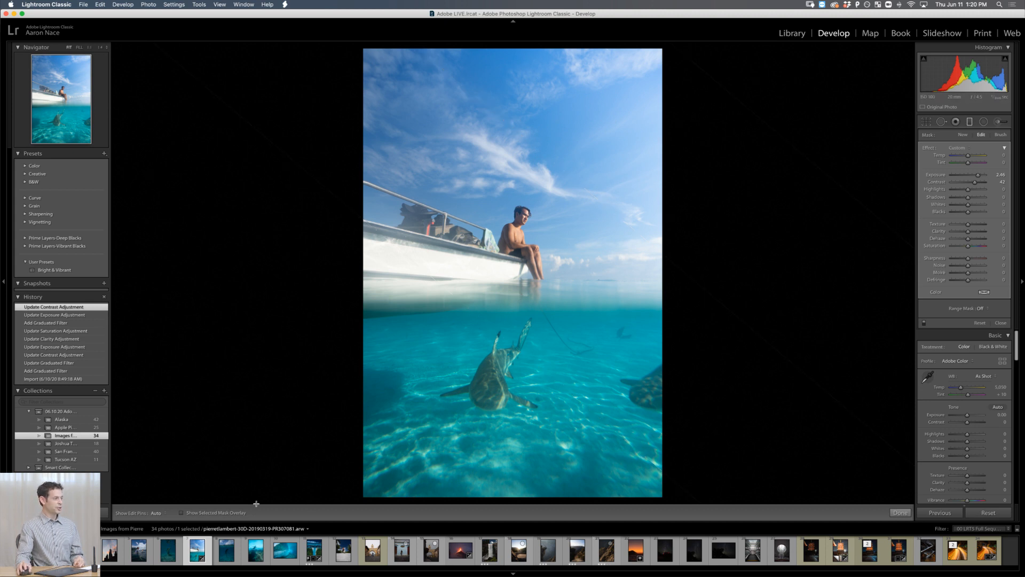
{"action": "left_click", "coordinate": [970, 124]}
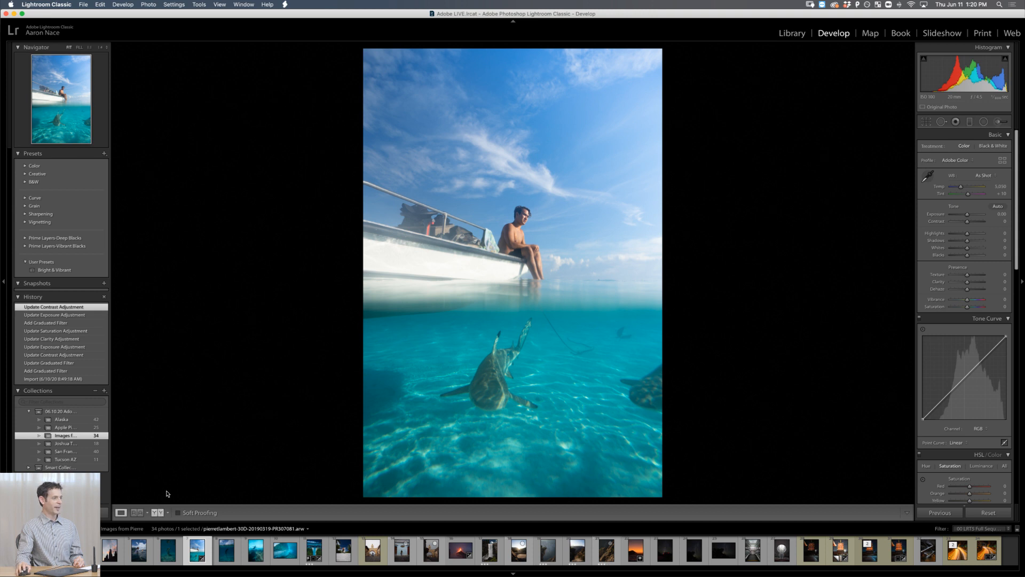
{"action": "key", "text": "y"}
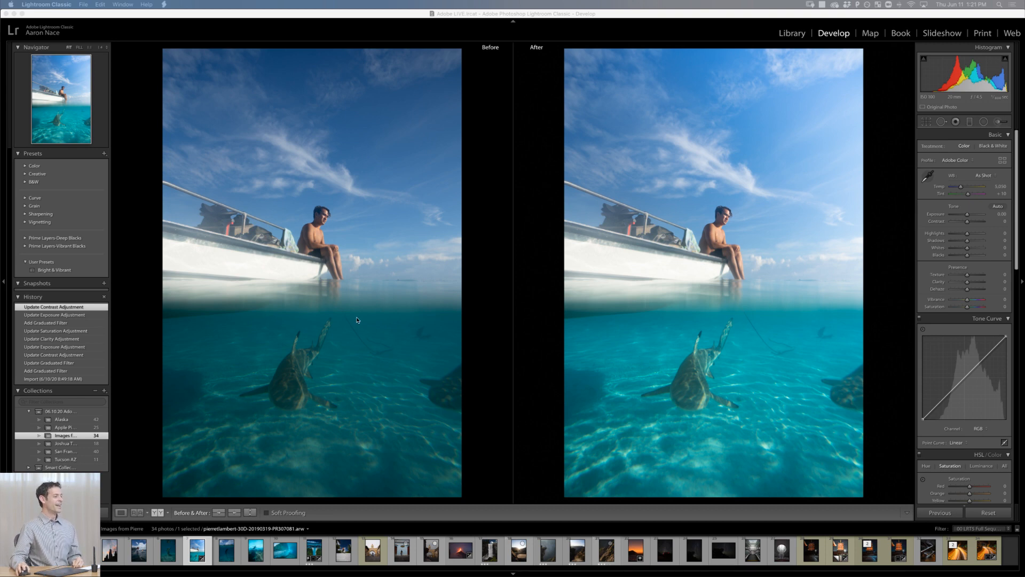
Step: Open the underwater swimmer and ray photo and add a graduated filter with Exposure 1.00 from below, fading out around the waterline
{"action": "left_click", "coordinate": [222, 550]}
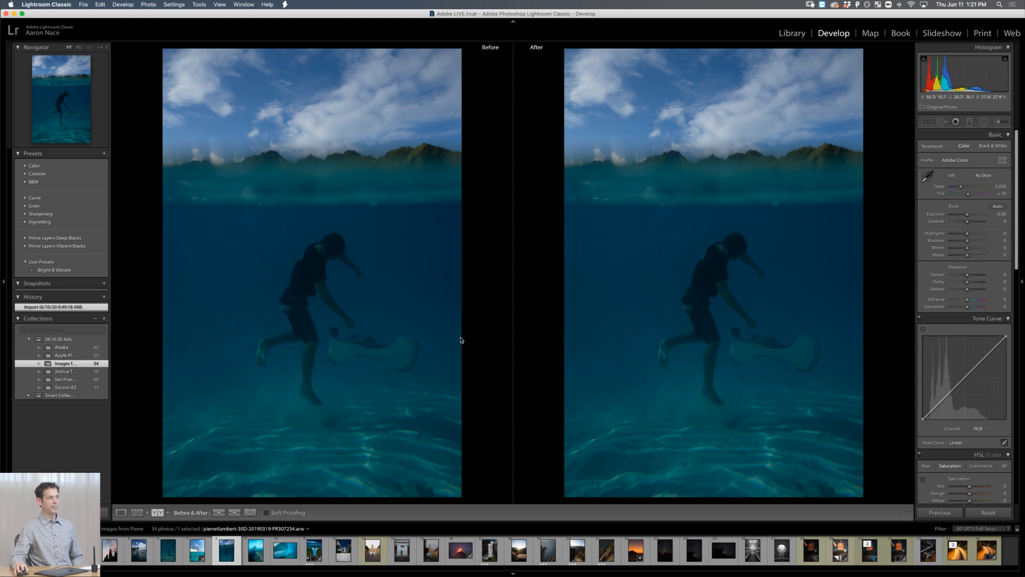
{"action": "key", "text": "m"}
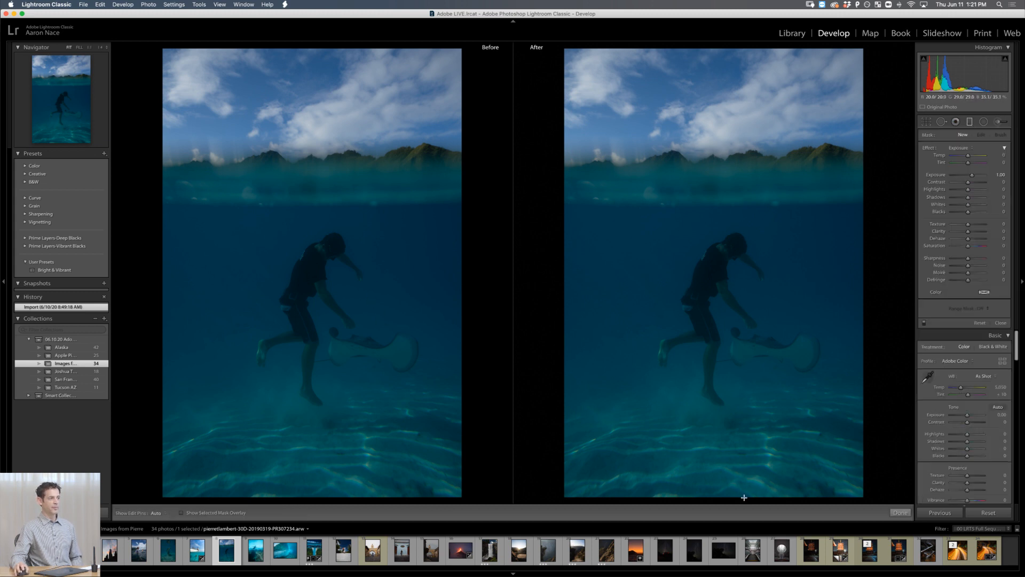
{"action": "left_click_drag", "start_coordinate": [744, 497], "coordinate": [741, 195]}
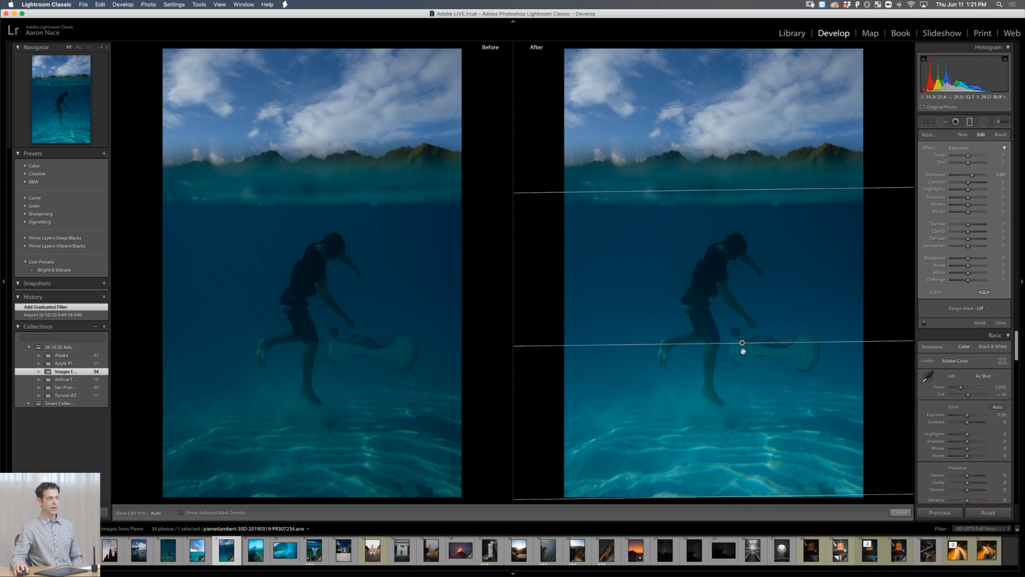
{"action": "left_click_drag", "start_coordinate": [732, 197], "coordinate": [727, 153]}
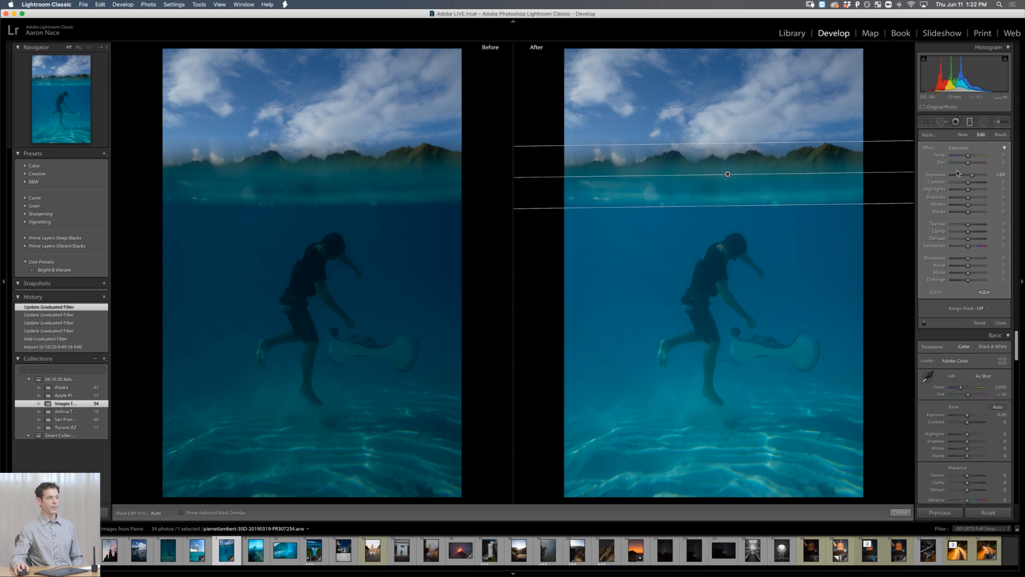
Step: Set the underwater filter's Exposure to 1.81, Contrast to 31 and Clarity to 80, raise Sharpness, and extend its transition farther into the sky
{"action": "left_click_drag", "start_coordinate": [972, 174], "coordinate": [978, 175]}
{"action": "left_click_drag", "start_coordinate": [969, 231], "coordinate": [991, 228]}
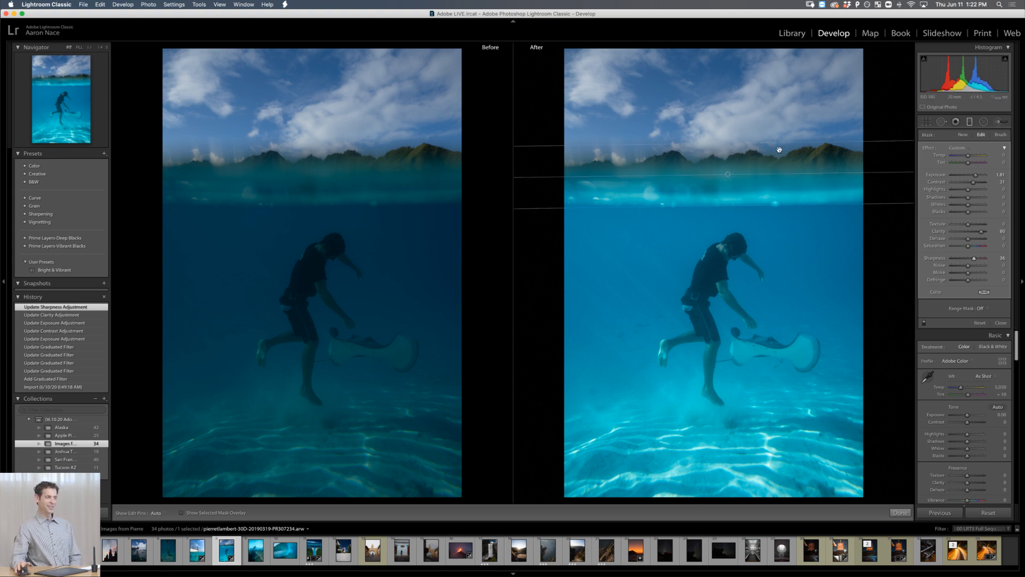
{"action": "left_click_drag", "start_coordinate": [734, 152], "coordinate": [736, 127]}
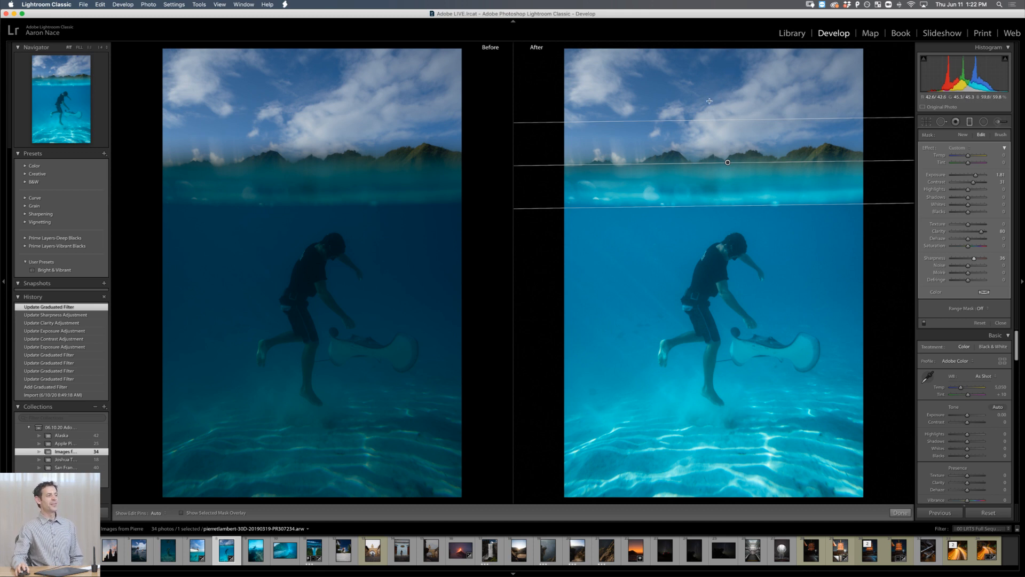
Step: Add a second graduated filter over the sky with Exposure 1.04 and Contrast 10, then examine the water beside the swimmer's legs up close
{"action": "left_click_drag", "start_coordinate": [710, 114], "coordinate": [709, 212]}
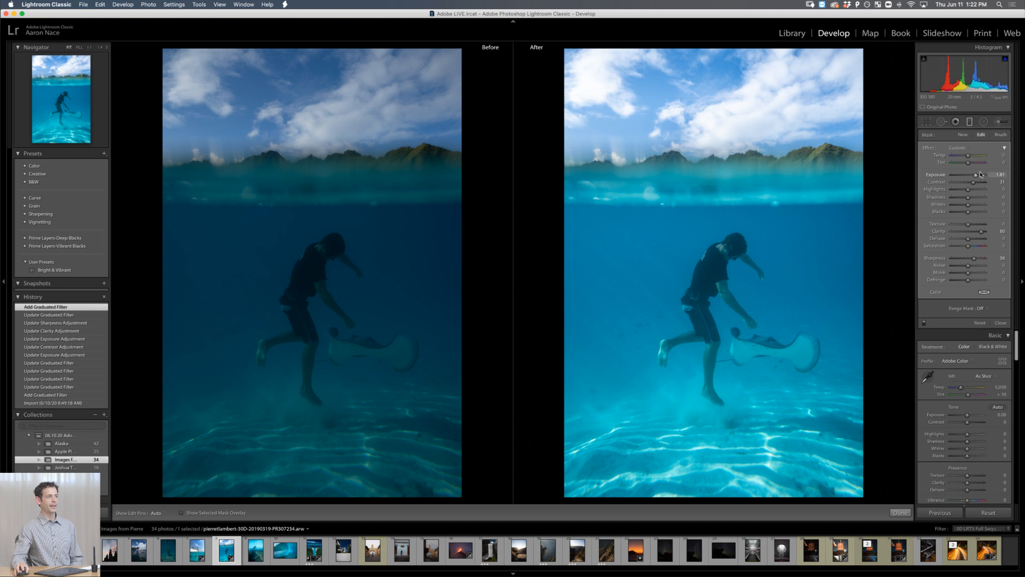
{"action": "left_click_drag", "start_coordinate": [975, 175], "coordinate": [970, 182]}
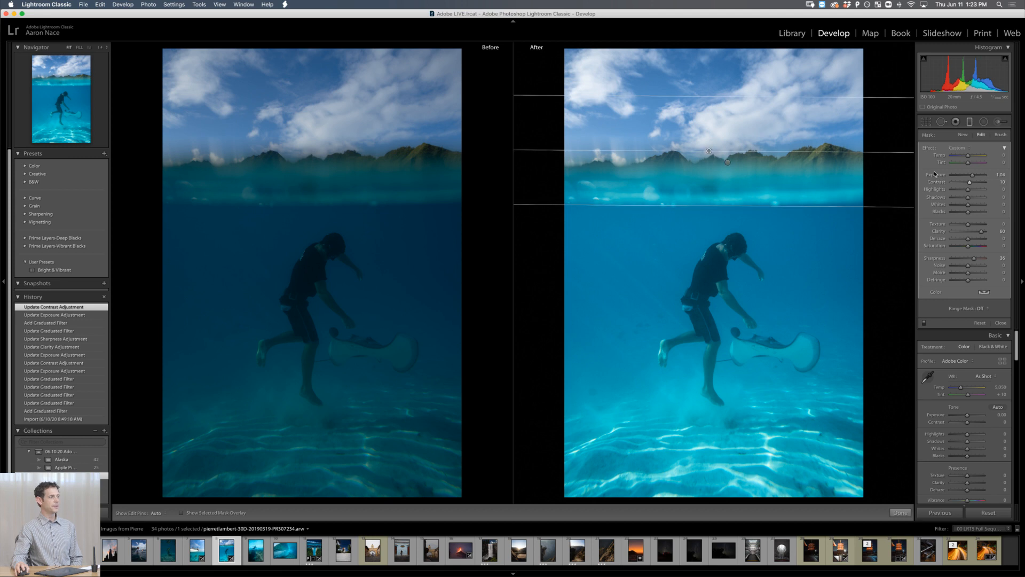
{"action": "left_click", "coordinate": [971, 122]}
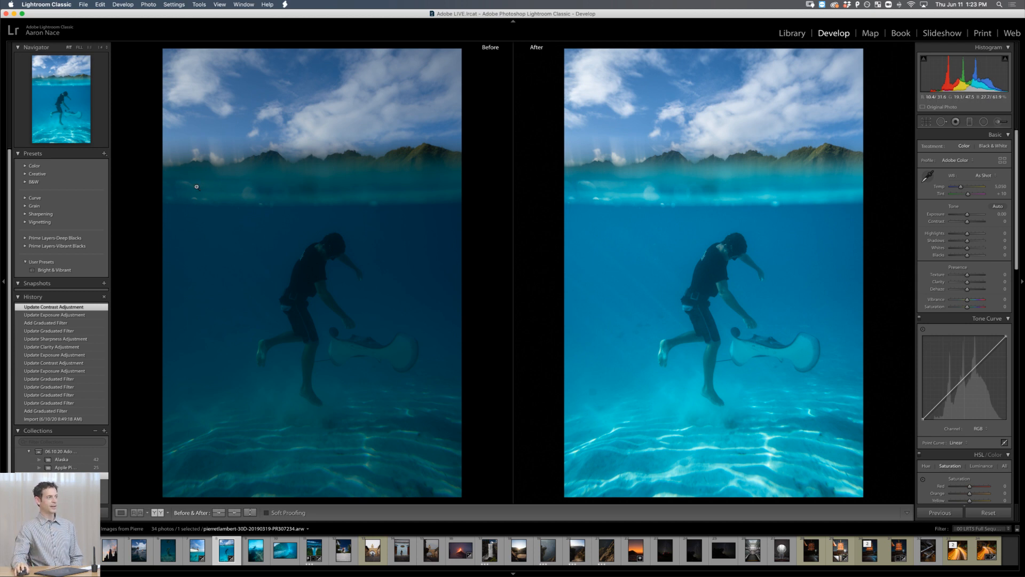
{"action": "left_click", "coordinate": [695, 333]}
{"action": "left_click_drag", "start_coordinate": [715, 348], "coordinate": [824, 290]}
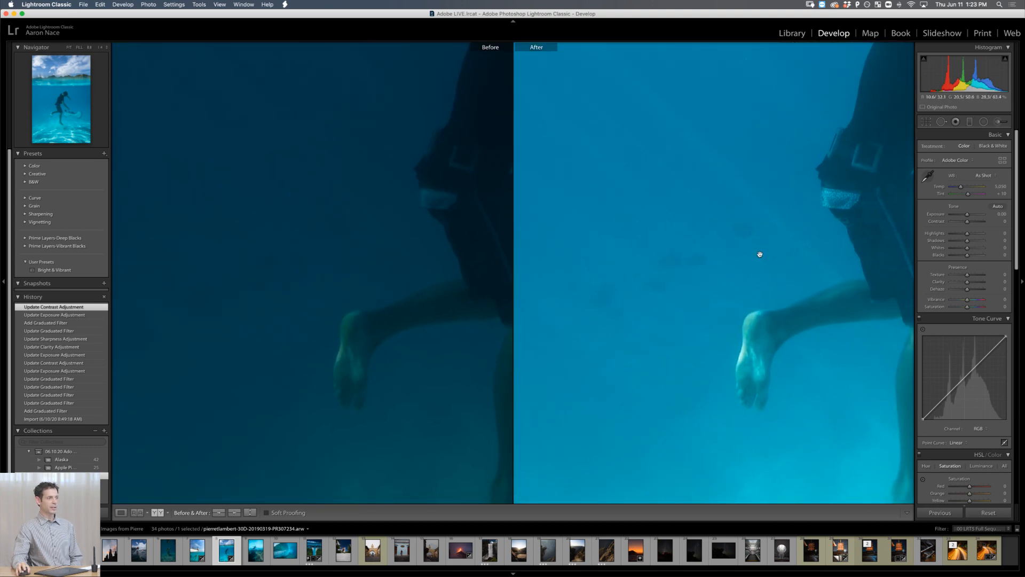
{"action": "left_click_drag", "start_coordinate": [623, 297], "coordinate": [691, 261]}
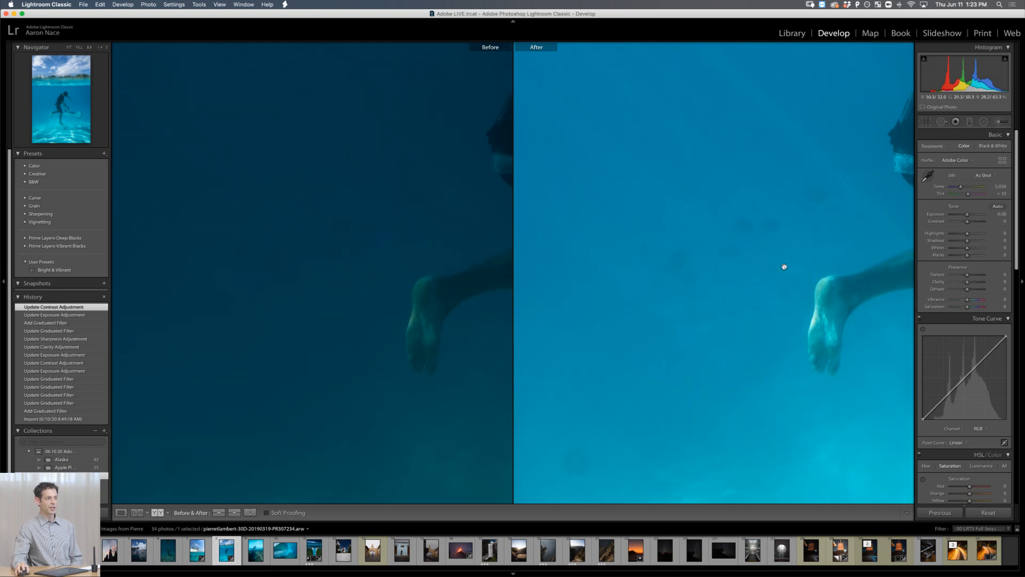
{"action": "left_click_drag", "start_coordinate": [784, 267], "coordinate": [715, 245]}
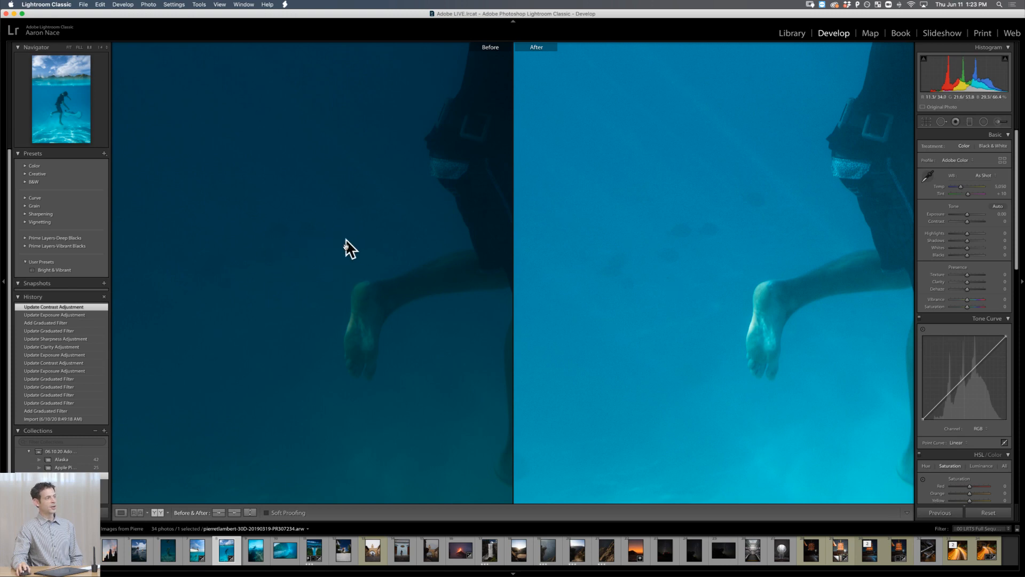
{"action": "left_click", "coordinate": [749, 288]}
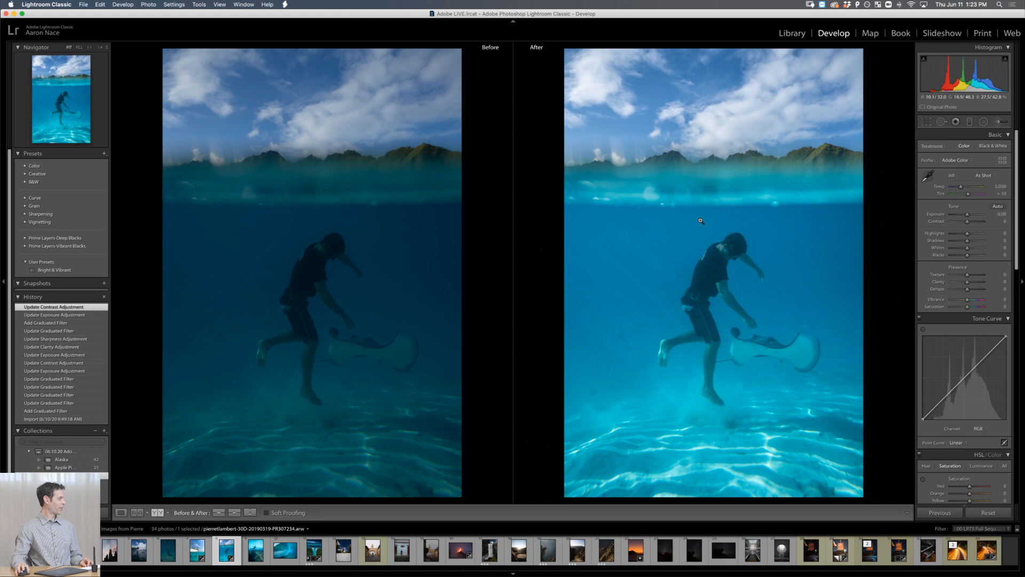
Step: Open the erupting volcano photo, sixteenth in the collection grid, and examine its lava trails and sky up close
{"action": "key", "text": "g"}
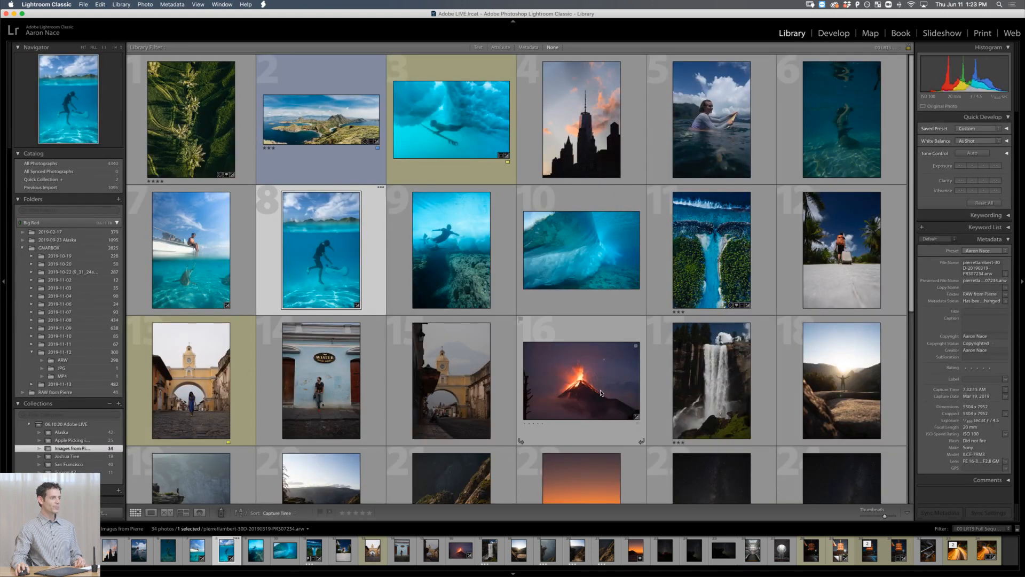
{"action": "left_click", "coordinate": [599, 393]}
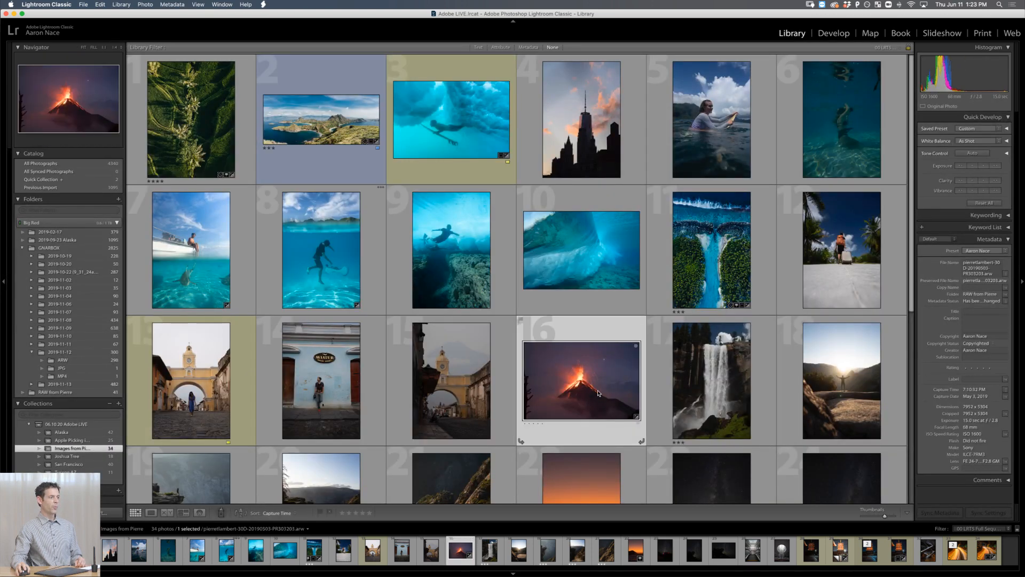
{"action": "double_click", "coordinate": [591, 393]}
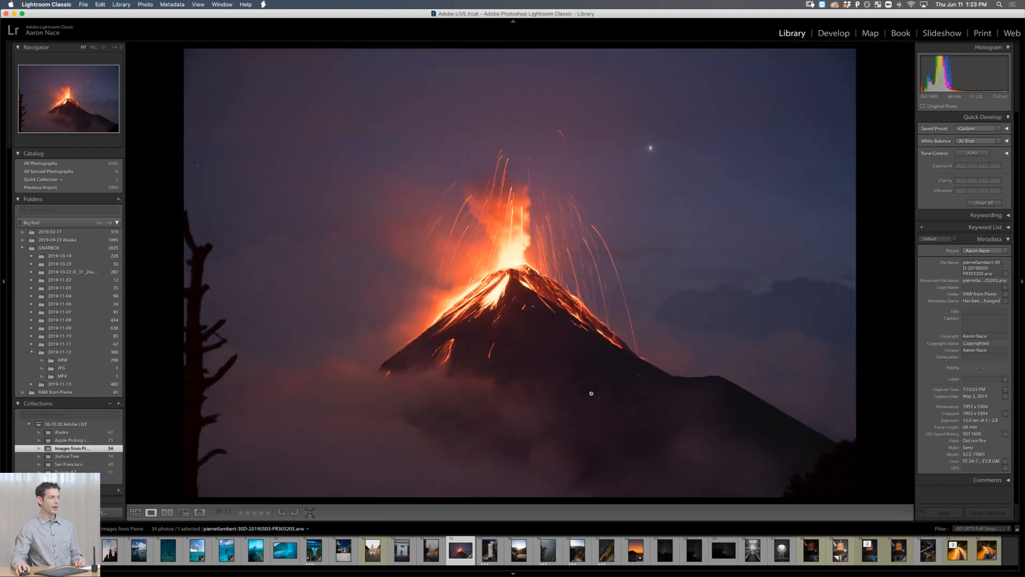
{"action": "left_click", "coordinate": [561, 223]}
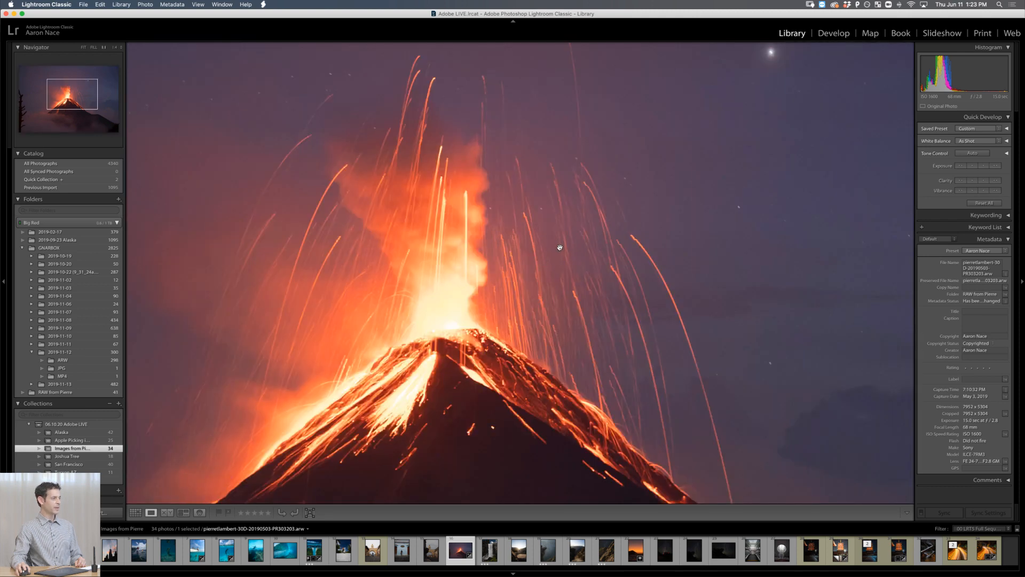
{"action": "left_click_drag", "start_coordinate": [640, 203], "coordinate": [575, 305]}
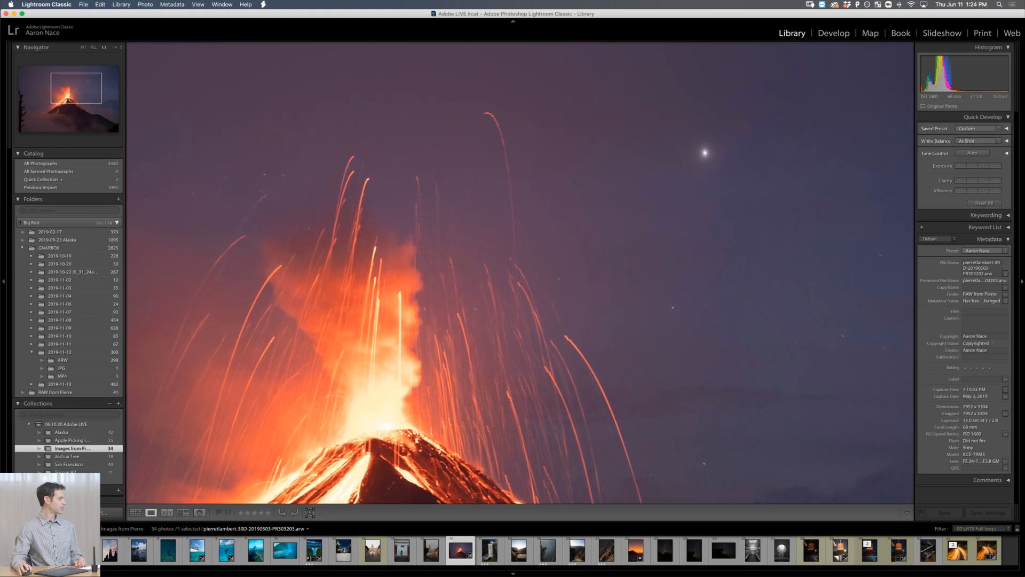
{"action": "key", "text": "super+Tab"}
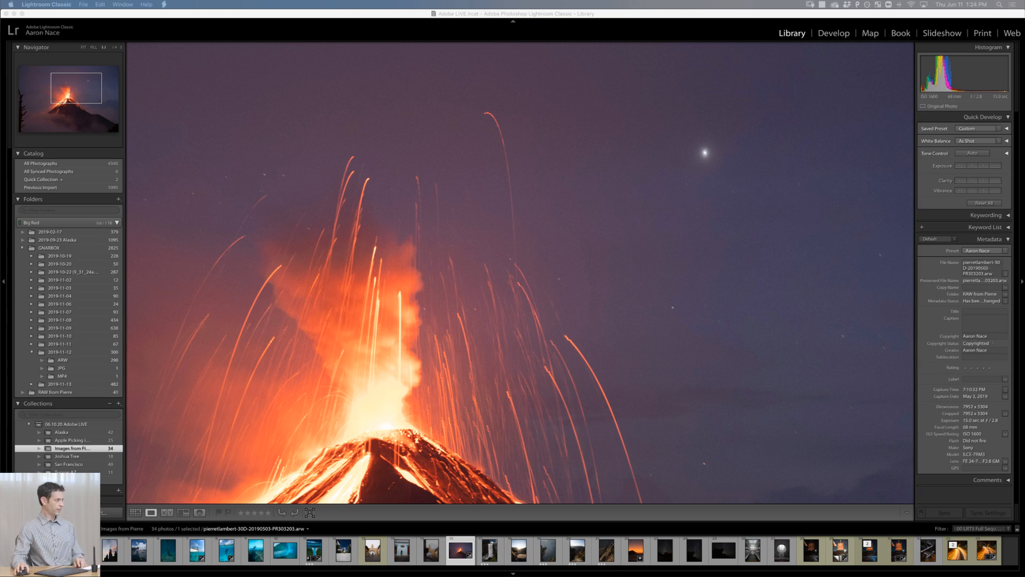
{"action": "left_click", "coordinate": [424, 384]}
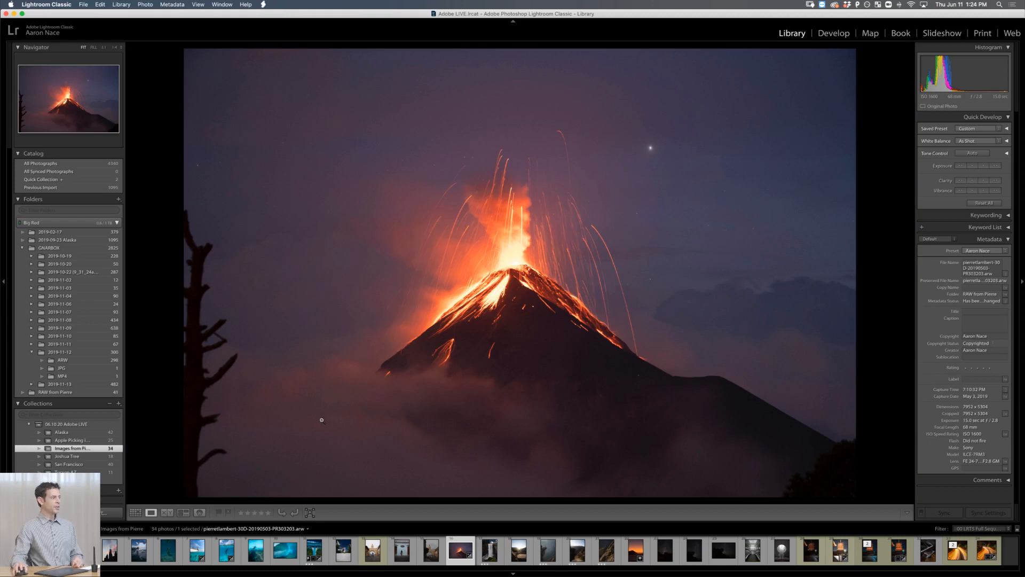
Step: In the Develop module, crop the volcano photo to a slightly tightened 1 x 1 square centered on the peak
{"action": "left_click", "coordinate": [834, 33]}
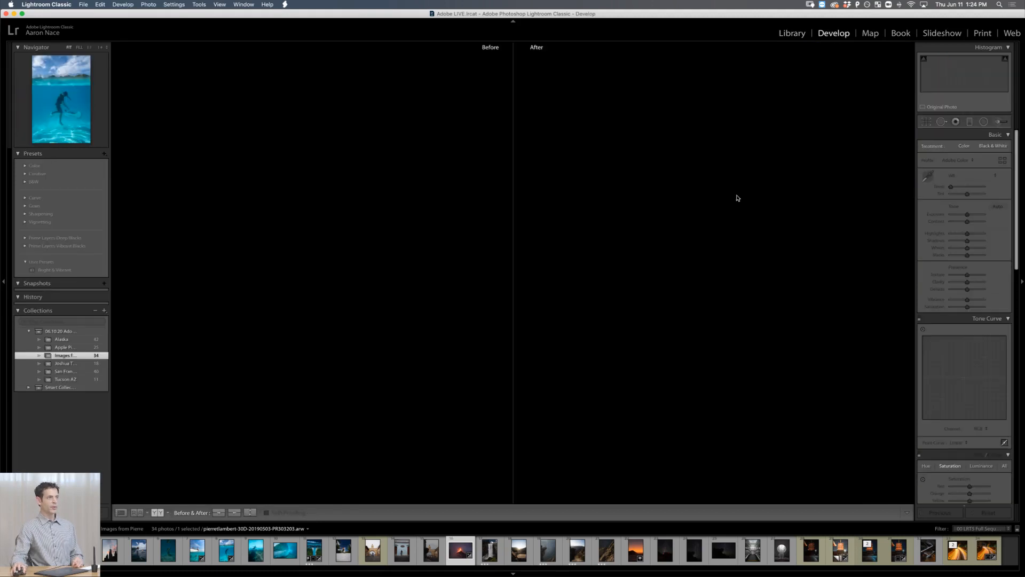
{"action": "left_click", "coordinate": [930, 122]}
{"action": "left_click", "coordinate": [986, 148]}
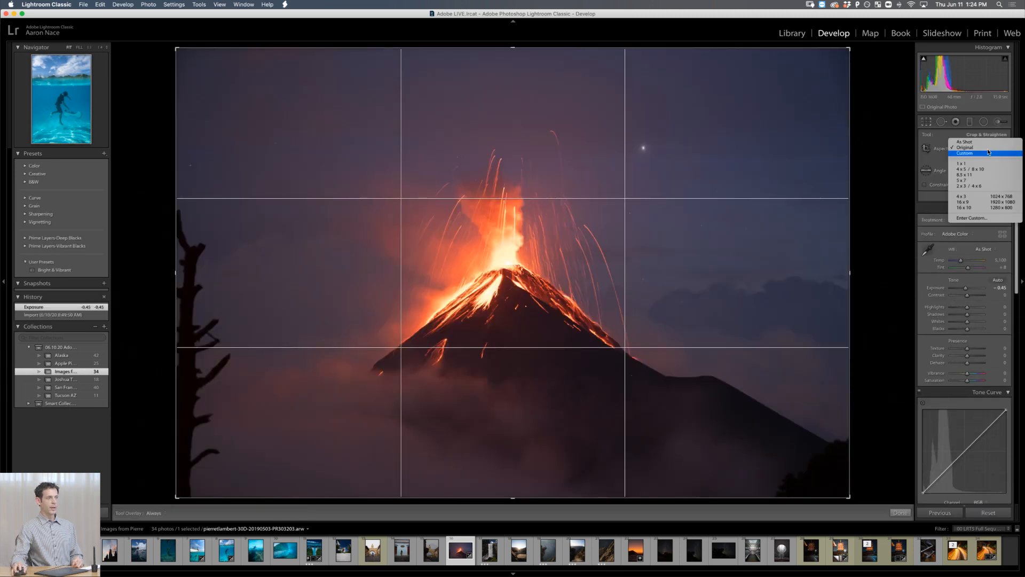
{"action": "left_click", "coordinate": [986, 163]}
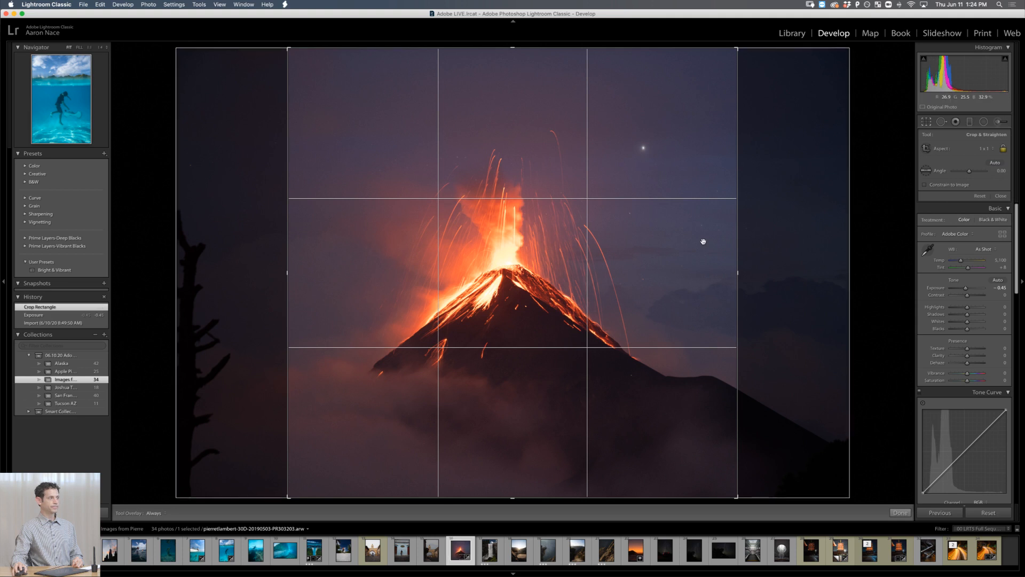
{"action": "left_click_drag", "start_coordinate": [728, 64], "coordinate": [727, 75]}
{"action": "left_click_drag", "start_coordinate": [609, 217], "coordinate": [598, 240]}
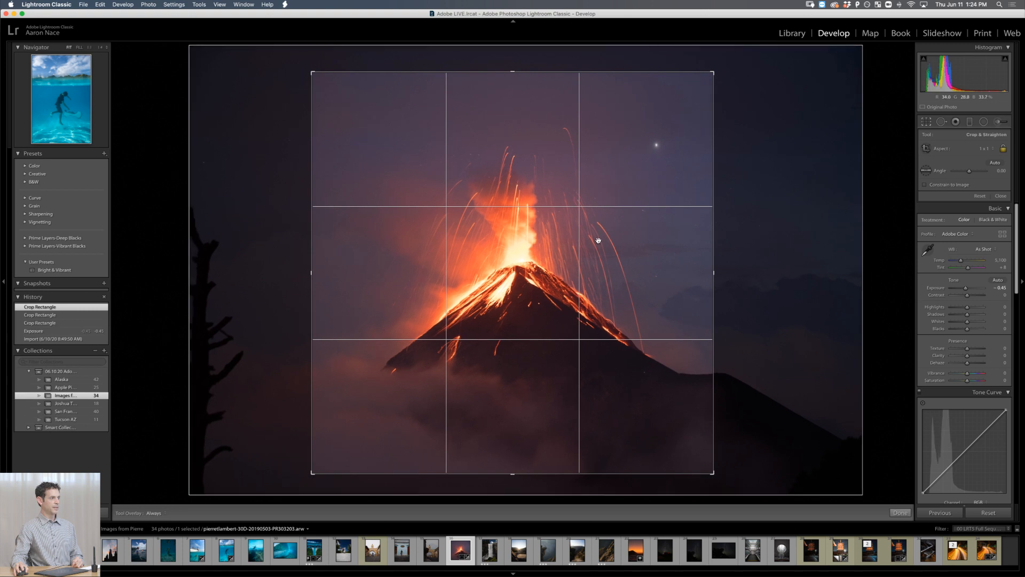
{"action": "key", "text": "Return"}
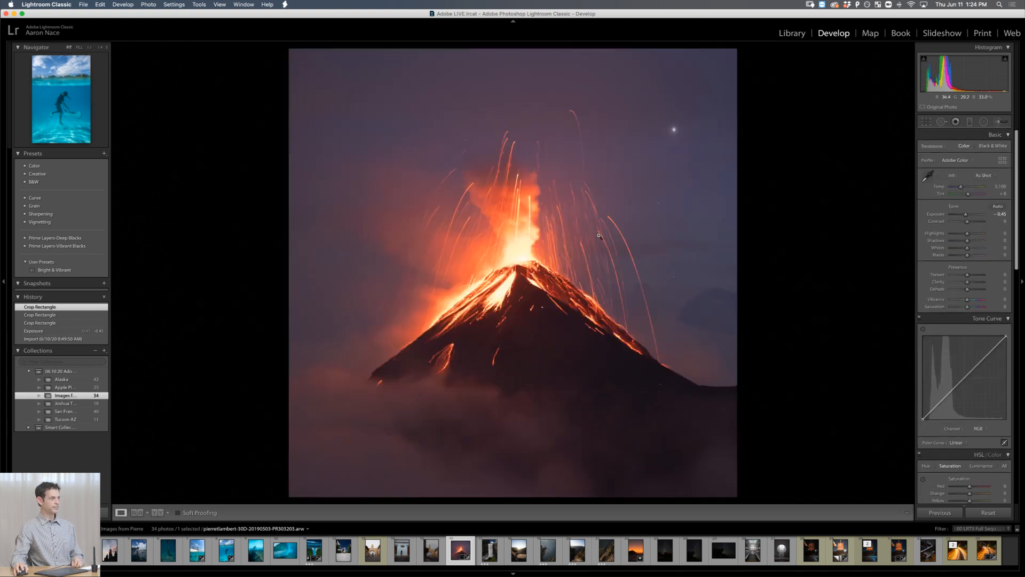
{"action": "key", "text": "r"}
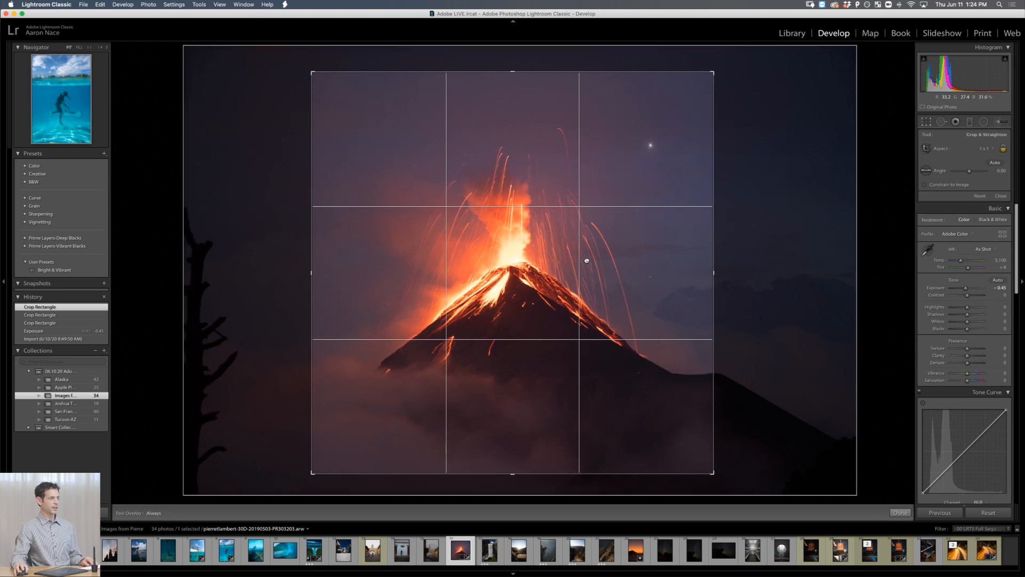
{"action": "left_click_drag", "start_coordinate": [587, 261], "coordinate": [587, 257]}
{"action": "key", "text": "Return"}
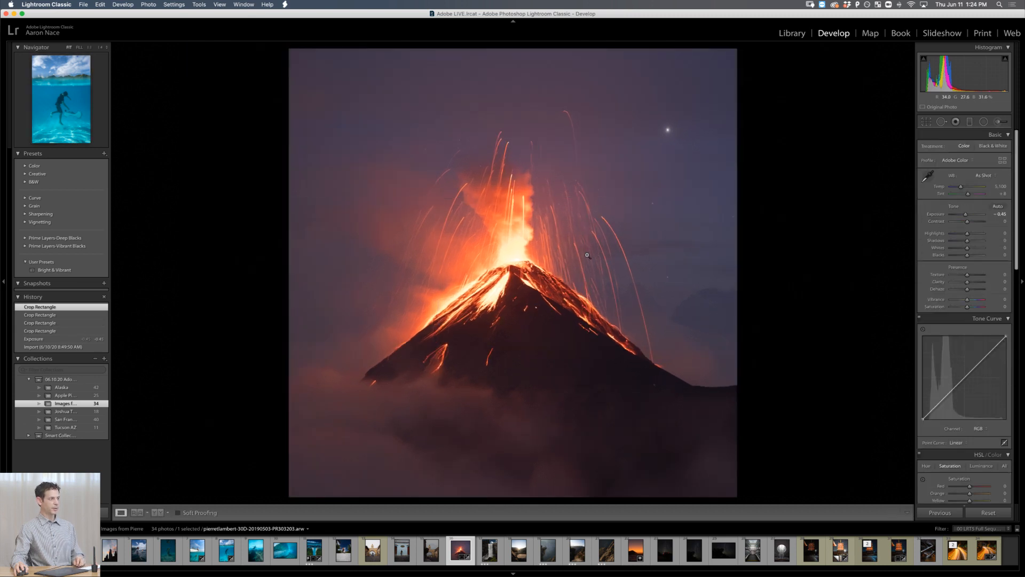
Step: In side-by-side before and after view, apply Auto tone to the volcano photo and set Highlights to -97 and Contrast to +28
{"action": "left_click", "coordinate": [157, 512]}
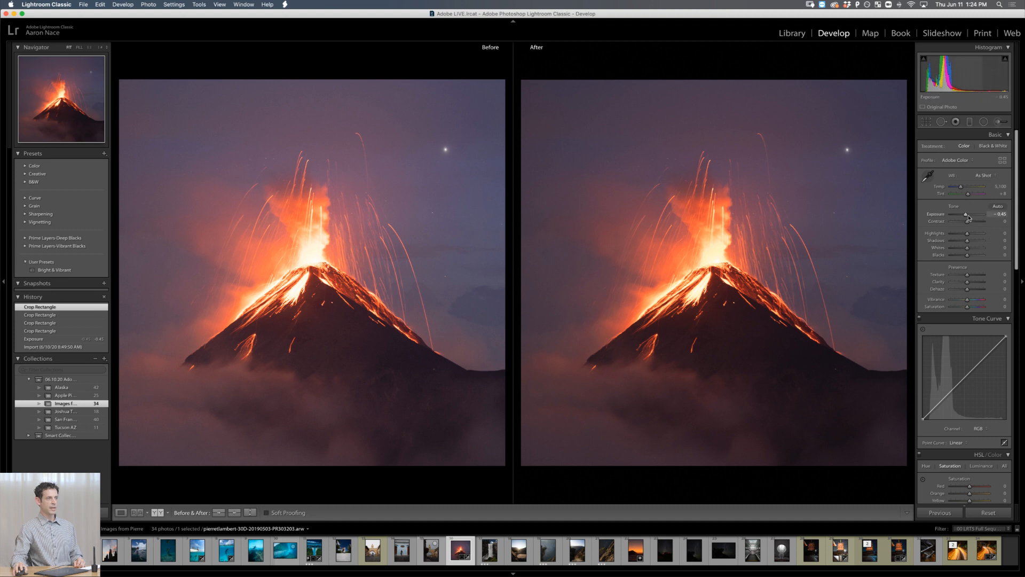
{"action": "left_click_drag", "start_coordinate": [967, 215], "coordinate": [968, 220]}
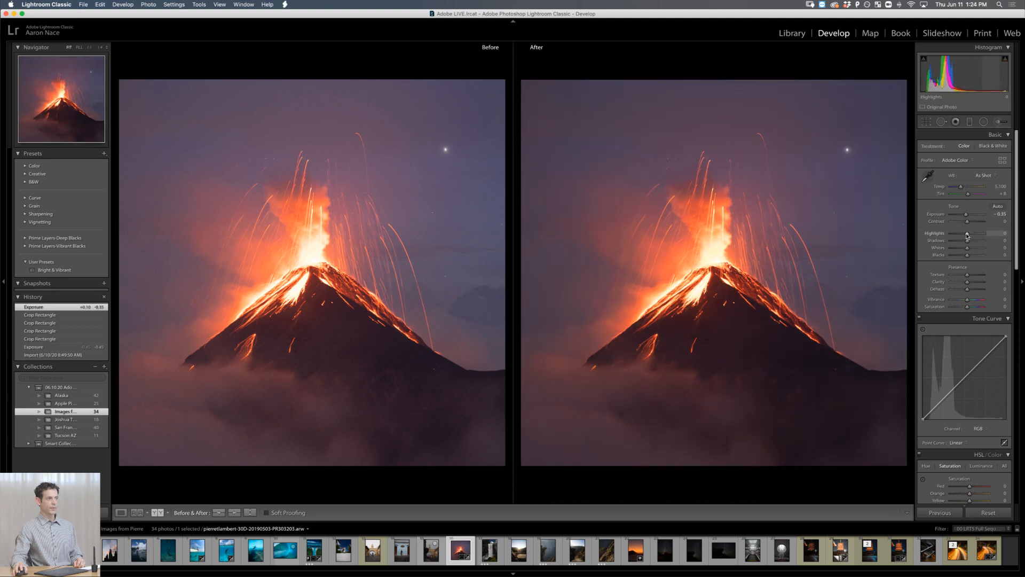
{"action": "left_click", "coordinate": [998, 208]}
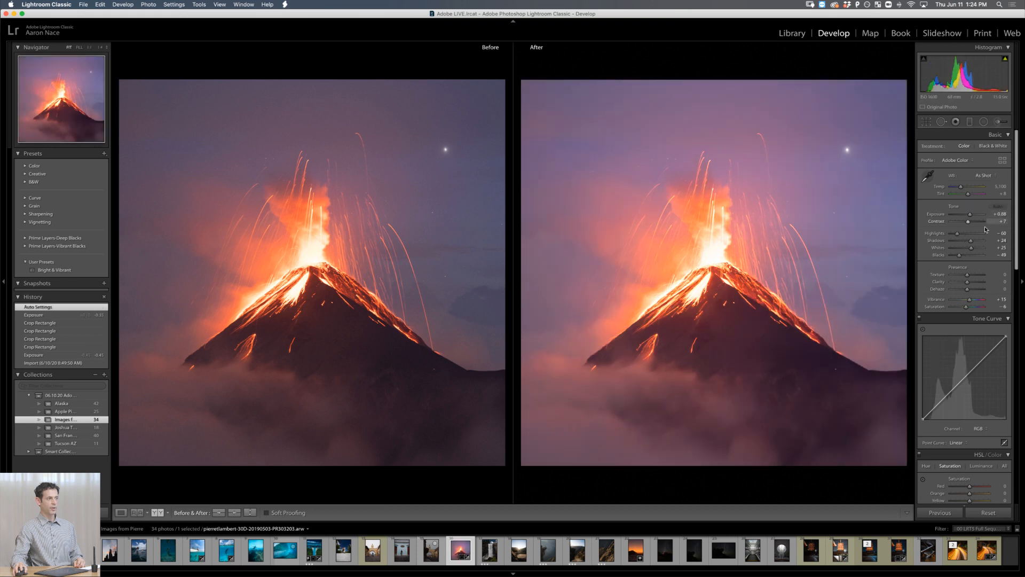
{"action": "left_click_drag", "start_coordinate": [957, 234], "coordinate": [974, 223]}
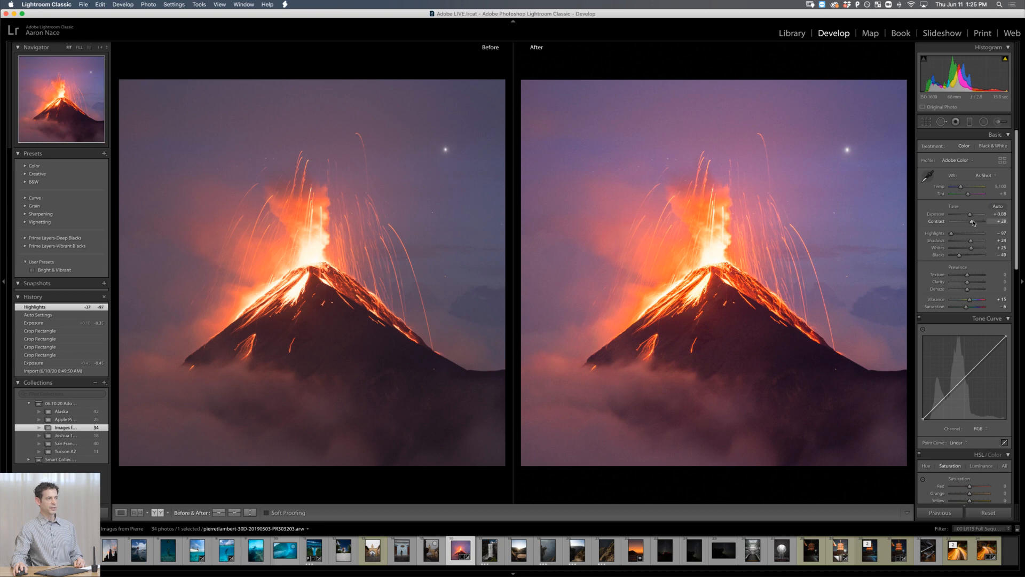
{"action": "left_click_drag", "start_coordinate": [973, 223], "coordinate": [973, 223]}
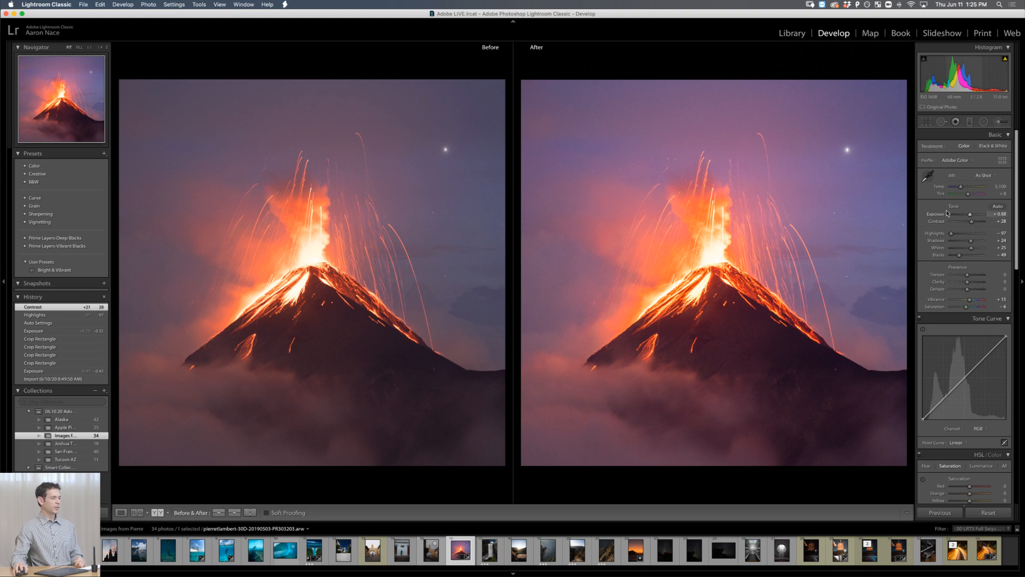
Step: Paint an Exposure 1.00 brush adjustment at size 22 over the eruption and upper slopes, and set its Temp to 81 and Tint to 31
{"action": "left_click", "coordinate": [998, 124]}
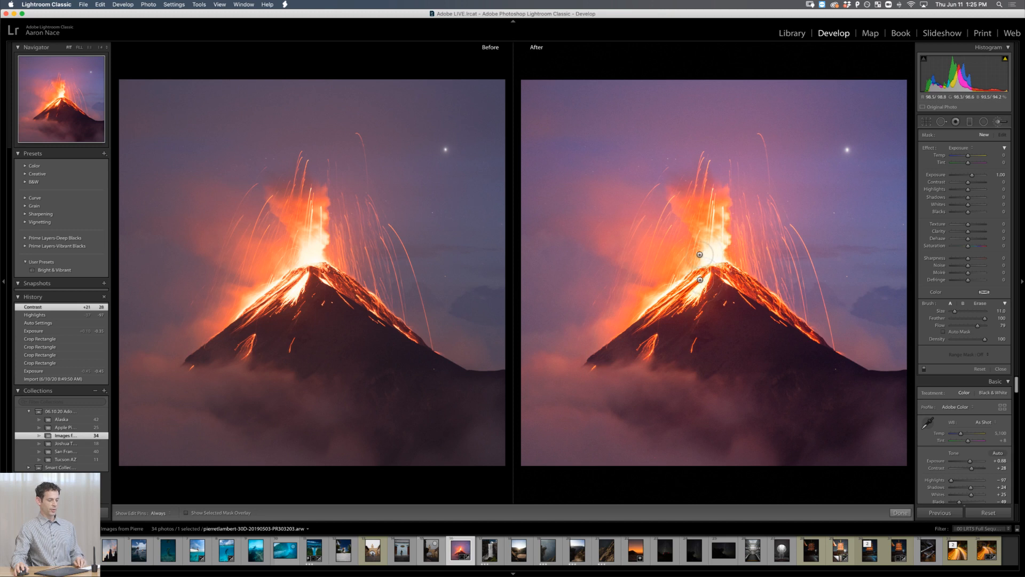
{"action": "key", "text": "]"}
{"action": "key", "text": "]"}
{"action": "key", "text": "]"}
{"action": "key", "text": "]"}
{"action": "key", "text": "]"}
{"action": "key", "text": "h"}
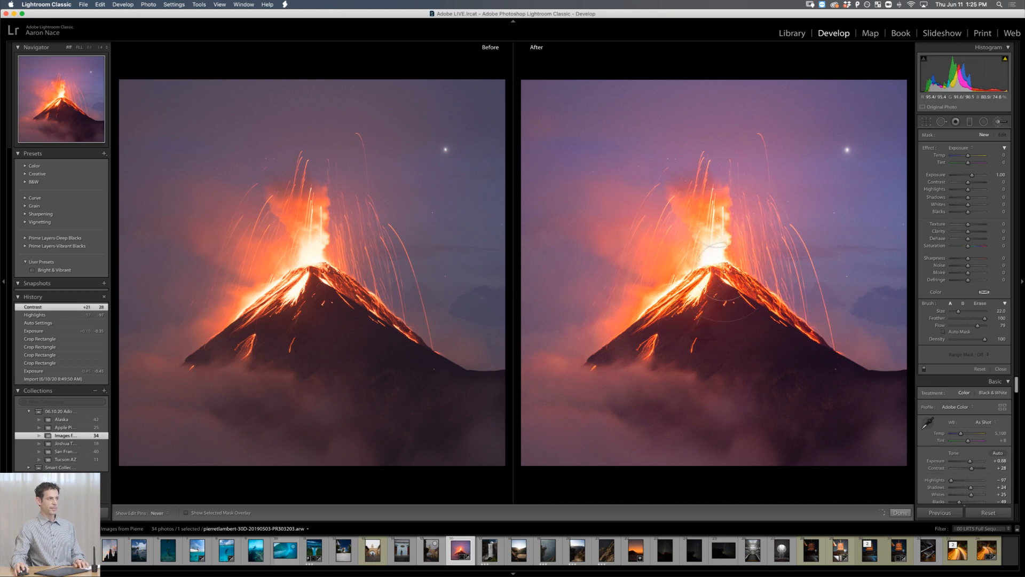
{"action": "mouse_move", "coordinate": [718, 218]}
{"action": "left_mouse_down"}
{"action": "mouse_move", "coordinate": [767, 247]}
{"action": "mouse_move", "coordinate": [750, 235]}
{"action": "mouse_move", "coordinate": [731, 259]}
{"action": "mouse_move", "coordinate": [671, 262]}
{"action": "left_mouse_up"}
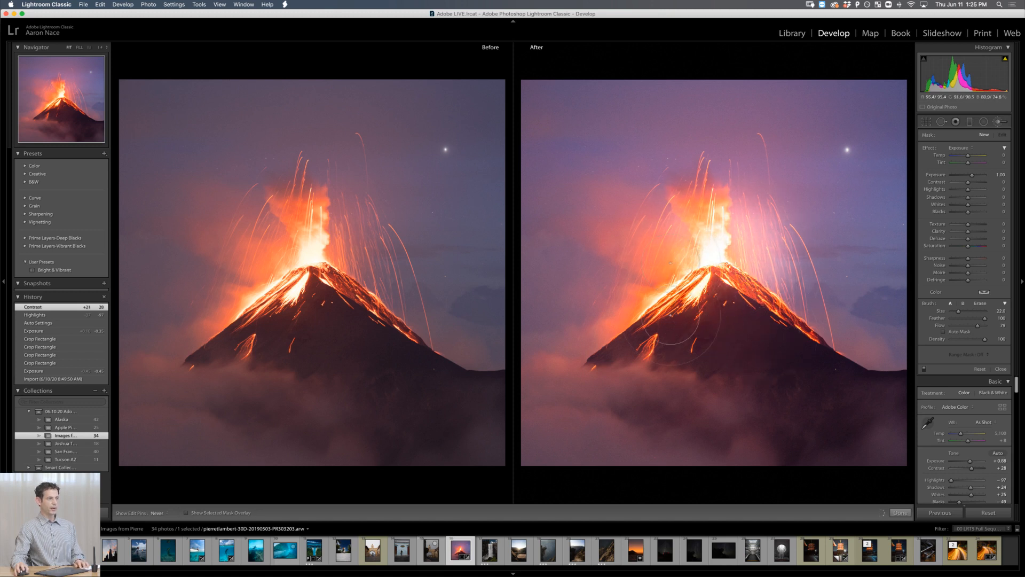
{"action": "mouse_move", "coordinate": [671, 316]}
{"action": "left_mouse_down"}
{"action": "mouse_move", "coordinate": [660, 348]}
{"action": "mouse_move", "coordinate": [721, 312]}
{"action": "mouse_move", "coordinate": [746, 334]}
{"action": "mouse_move", "coordinate": [681, 339]}
{"action": "mouse_move", "coordinate": [643, 358]}
{"action": "mouse_move", "coordinate": [666, 329]}
{"action": "mouse_move", "coordinate": [718, 320]}
{"action": "mouse_move", "coordinate": [758, 342]}
{"action": "left_mouse_up"}
{"action": "key", "text": "h"}
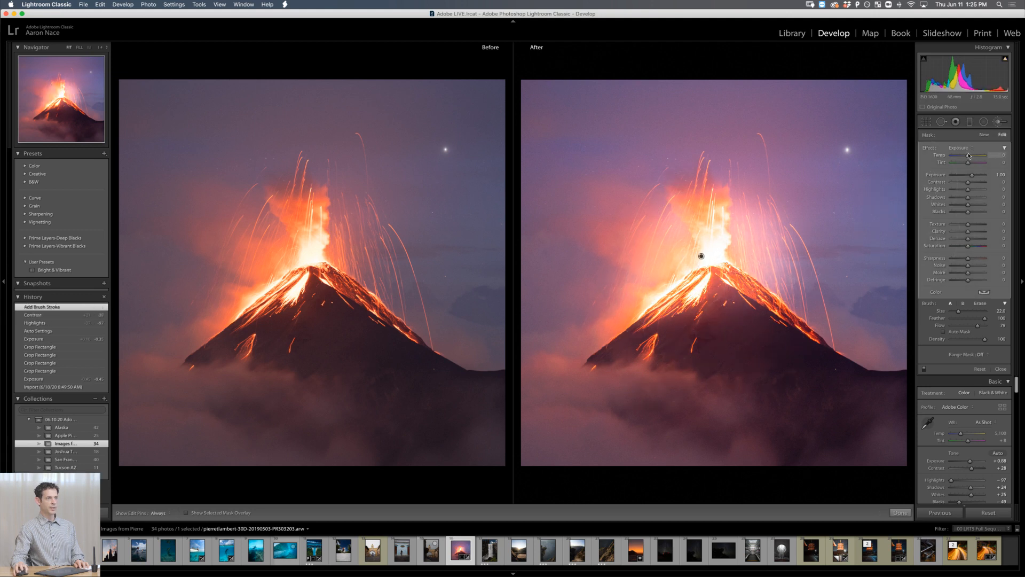
{"action": "left_click_drag", "start_coordinate": [970, 156], "coordinate": [981, 155]}
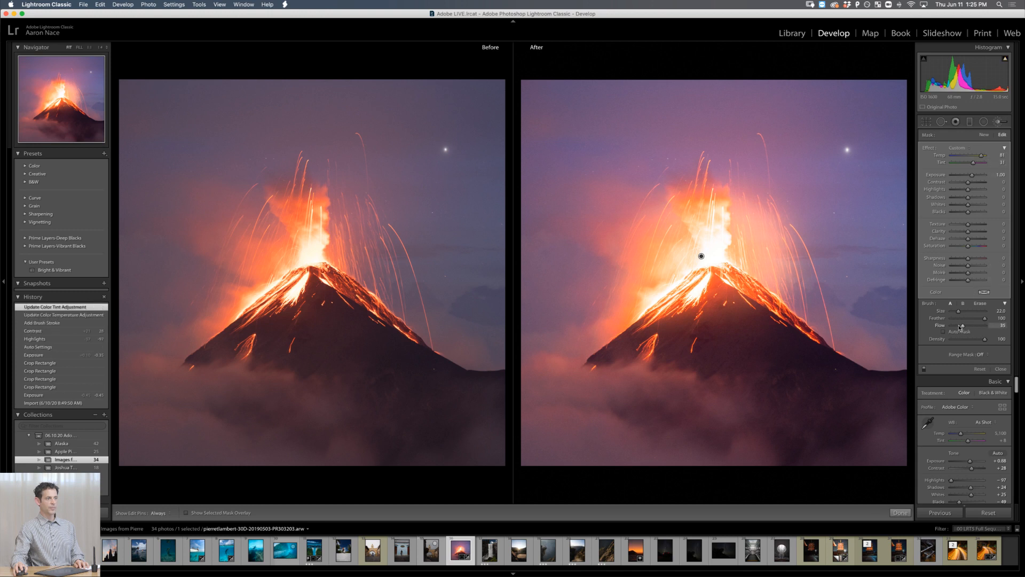
Step: Set the brush Flow to 20, and soften the glow around the eruption's edges with a size 29 eraser at Flow 10
{"action": "left_click_drag", "start_coordinate": [962, 326], "coordinate": [958, 326]}
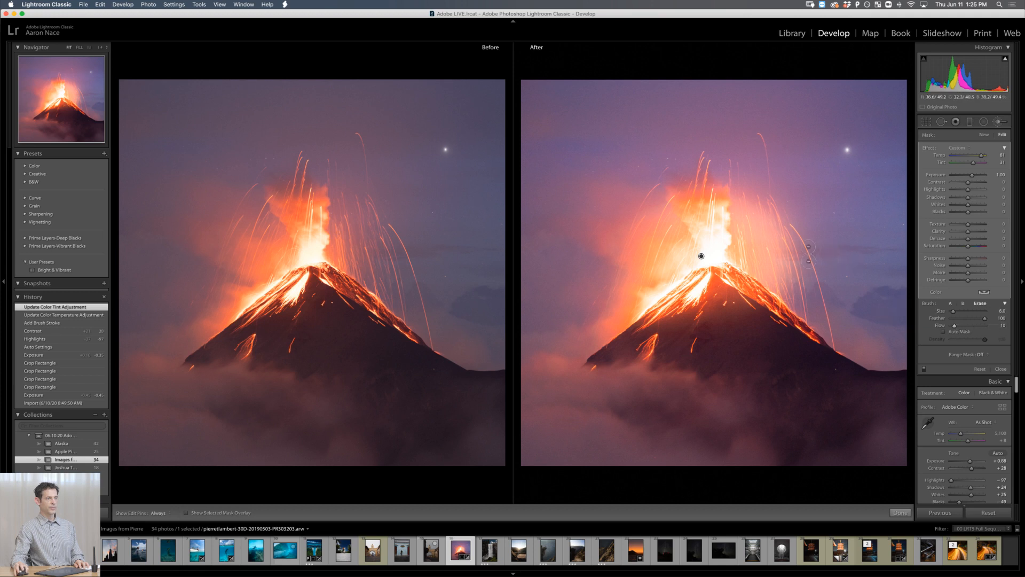
{"action": "key", "text": "bracketright"}
{"action": "mouse_move", "coordinate": [814, 315]}
{"action": "left_mouse_down"}
{"action": "mouse_move", "coordinate": [809, 331]}
{"action": "mouse_move", "coordinate": [770, 311]}
{"action": "mouse_move", "coordinate": [794, 331]}
{"action": "mouse_move", "coordinate": [765, 285]}
{"action": "mouse_move", "coordinate": [760, 213]}
{"action": "mouse_move", "coordinate": [621, 213]}
{"action": "mouse_move", "coordinate": [640, 378]}
{"action": "mouse_move", "coordinate": [624, 233]}
{"action": "left_mouse_up"}
{"action": "key", "text": "h"}
{"action": "mouse_move", "coordinate": [661, 167]}
{"action": "left_mouse_down"}
{"action": "mouse_move", "coordinate": [757, 188]}
{"action": "mouse_move", "coordinate": [747, 219]}
{"action": "mouse_move", "coordinate": [769, 244]}
{"action": "mouse_move", "coordinate": [675, 193]}
{"action": "mouse_move", "coordinate": [655, 220]}
{"action": "mouse_move", "coordinate": [658, 241]}
{"action": "left_mouse_up"}
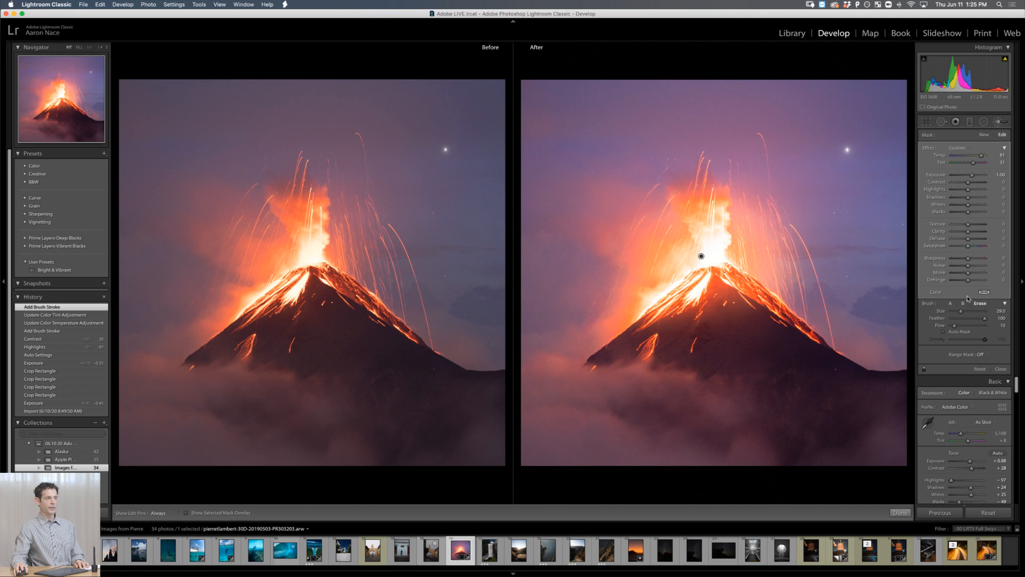
Step: Set the eruption brush adjustment to Temp 70, Exposure 0.53, Contrast -100 and Saturation 19
{"action": "left_click", "coordinate": [949, 304]}
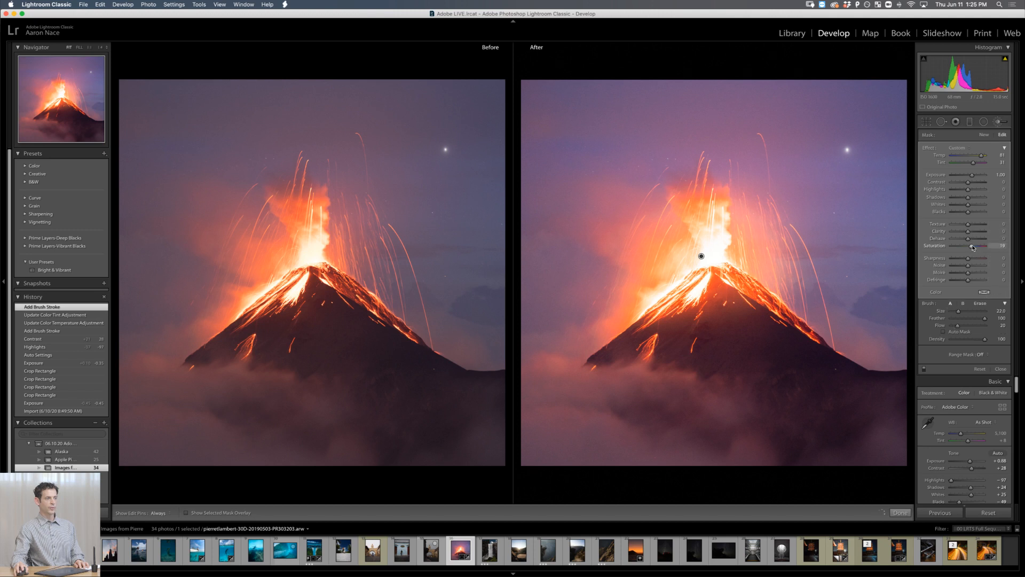
{"action": "left_click_drag", "start_coordinate": [977, 248], "coordinate": [976, 246]}
{"action": "left_click_drag", "start_coordinate": [972, 176], "coordinate": [979, 159]}
{"action": "left_click_drag", "start_coordinate": [976, 246], "coordinate": [972, 247]}
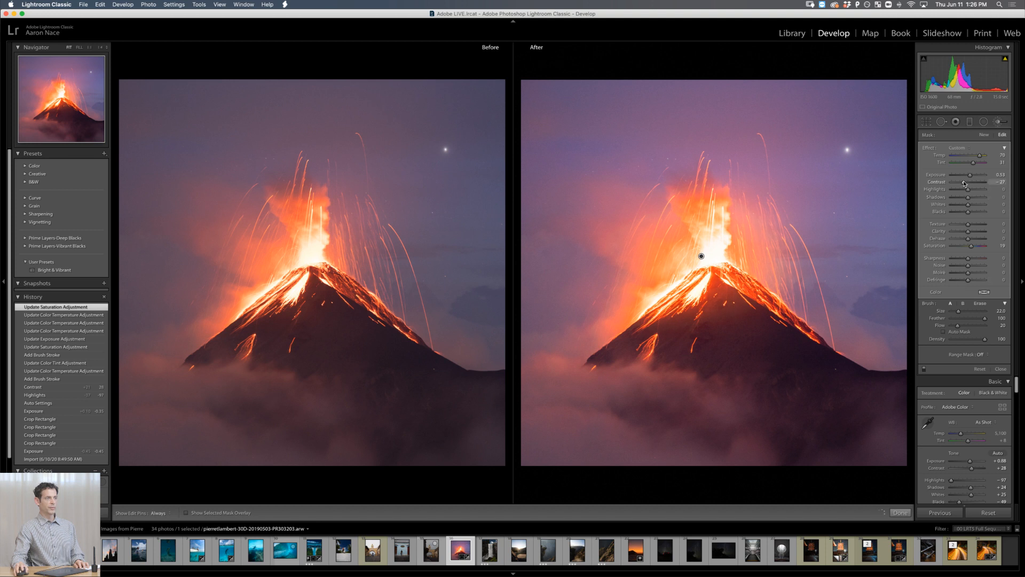
{"action": "left_click_drag", "start_coordinate": [964, 183], "coordinate": [938, 188]}
Step: Erase the eruption adjustment from the volcano's dark lower slopes and the sky beside the left of the plume
{"action": "left_click", "coordinate": [980, 303]}
{"action": "key", "text": "h"}
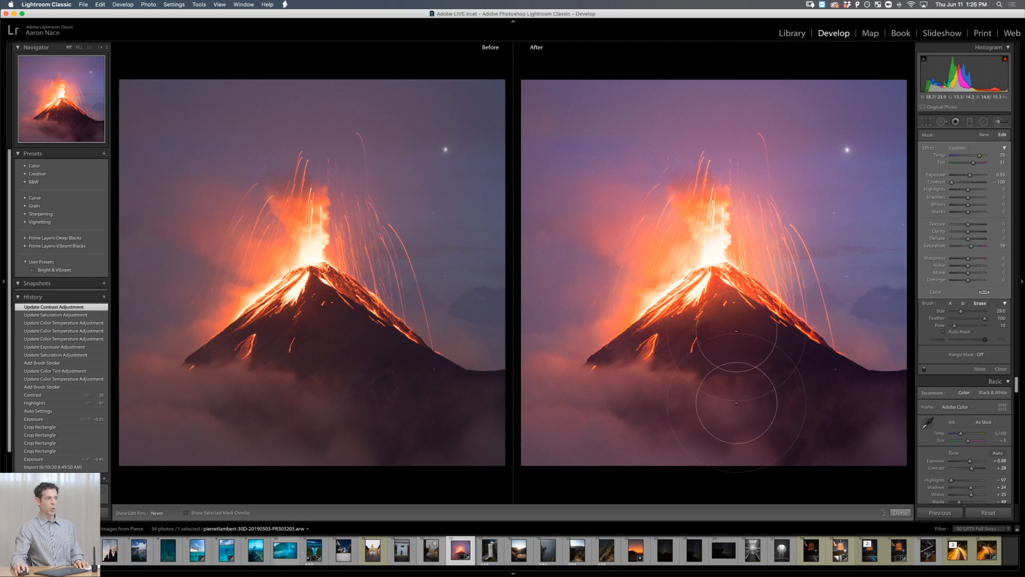
{"action": "left_click_drag", "start_coordinate": [730, 394], "coordinate": [698, 350]}
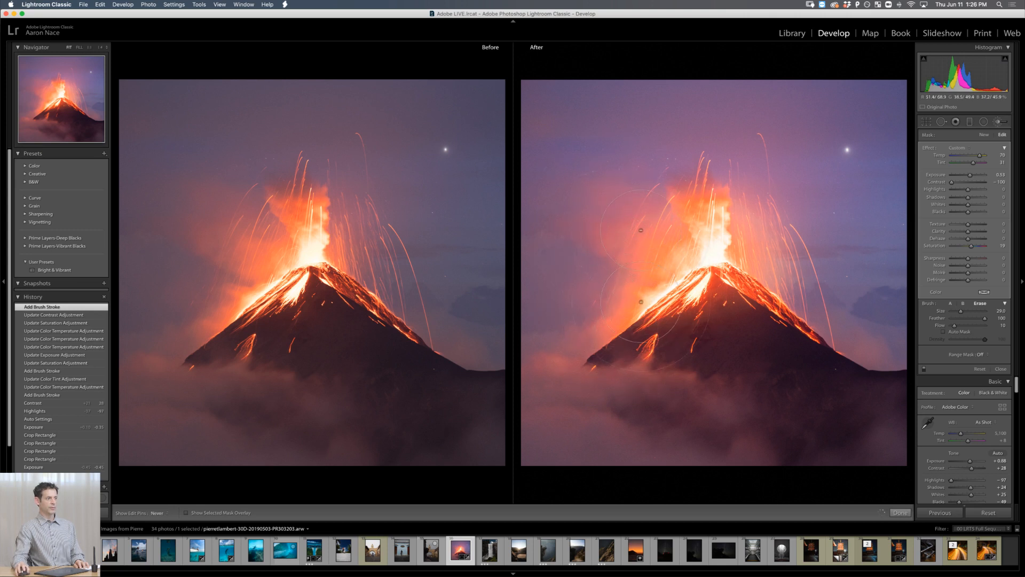
{"action": "mouse_move", "coordinate": [663, 188]}
{"action": "left_mouse_down"}
{"action": "mouse_move", "coordinate": [641, 216]}
{"action": "mouse_move", "coordinate": [629, 281]}
{"action": "mouse_move", "coordinate": [629, 211]}
{"action": "left_mouse_up"}
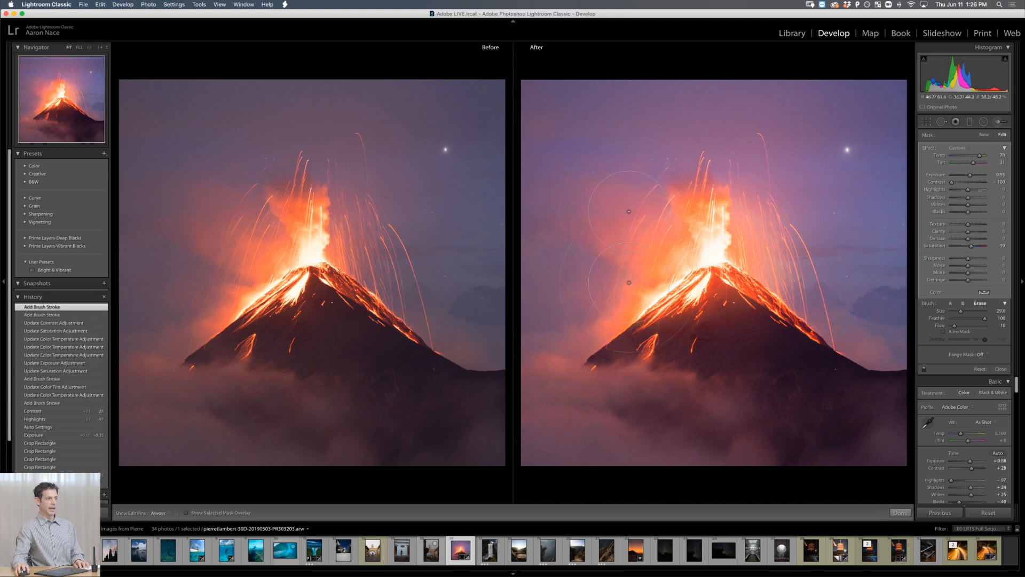
Step: Start a new brush adjustment with Exposure 1.00, size 11 and Flow 20, and paint over the mist around the volcano's base
{"action": "left_click", "coordinate": [985, 135]}
{"action": "scroll", "coordinate": [660, 436], "scroll_direction": "up", "scroll_amount": 1}
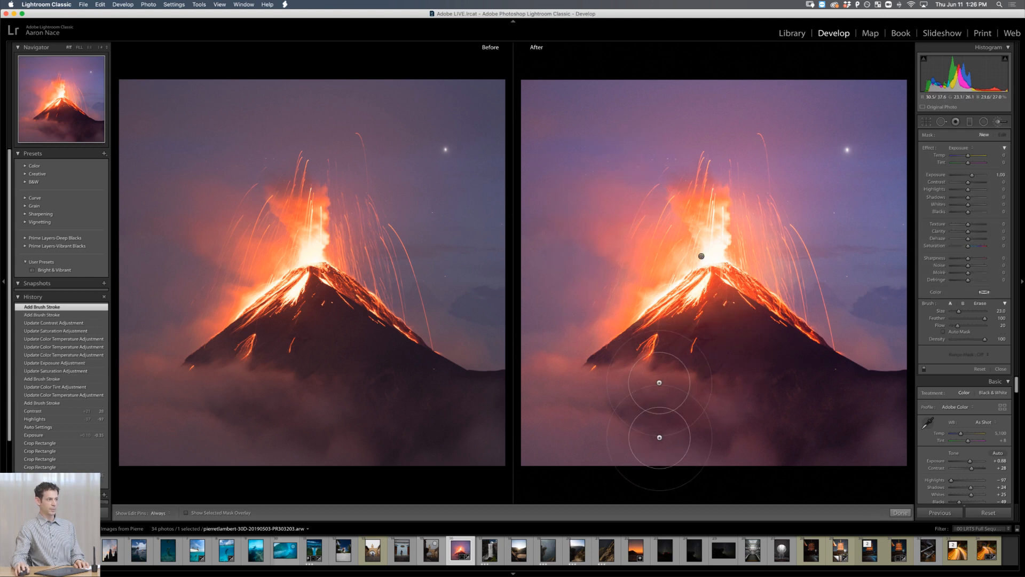
{"action": "scroll", "coordinate": [660, 435], "scroll_direction": "down", "scroll_amount": 10}
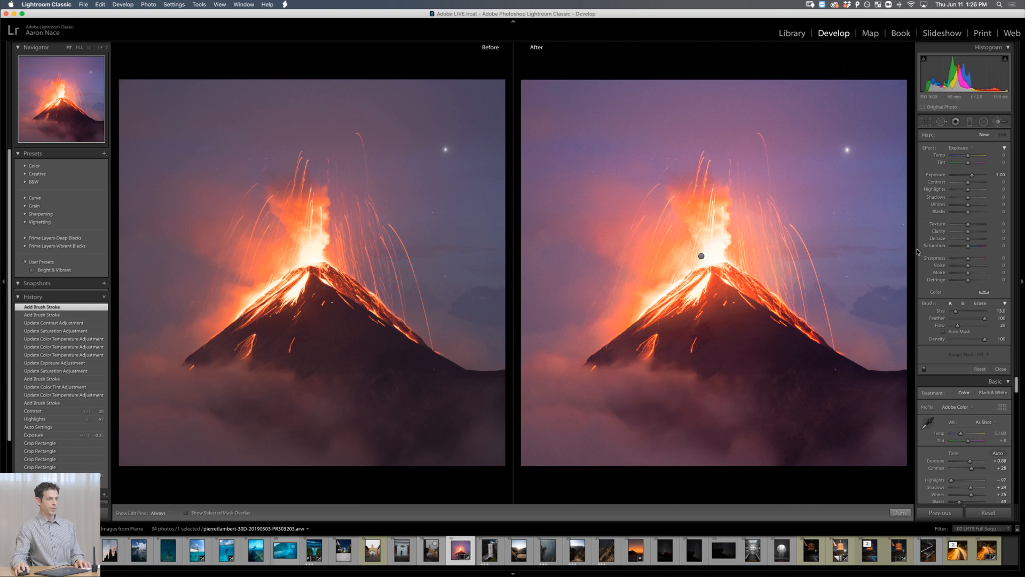
{"action": "key", "text": "bracketleft"}
{"action": "key", "text": "bracketleft"}
{"action": "key", "text": "h"}
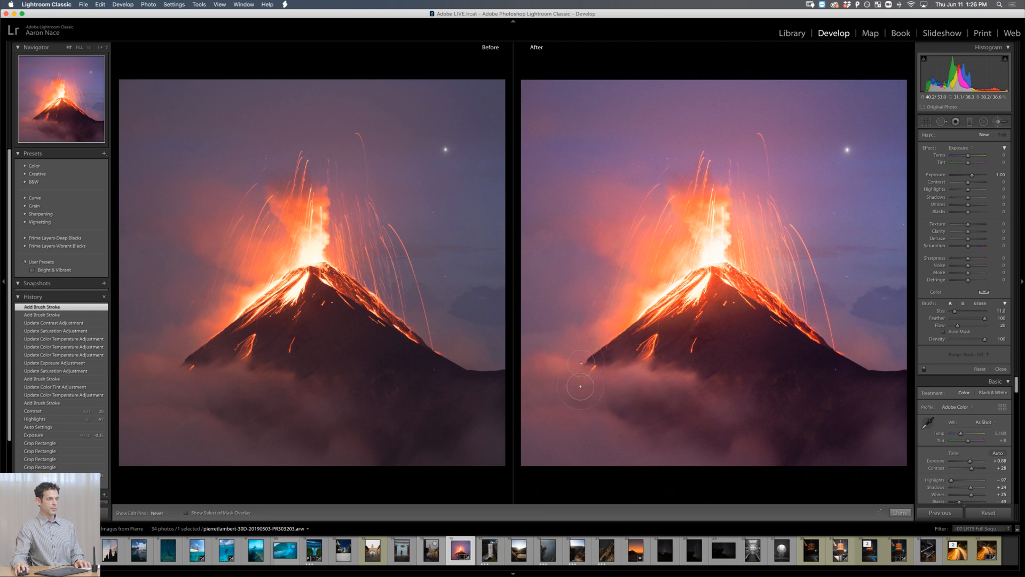
{"action": "left_click_drag", "start_coordinate": [517, 371], "coordinate": [621, 368]}
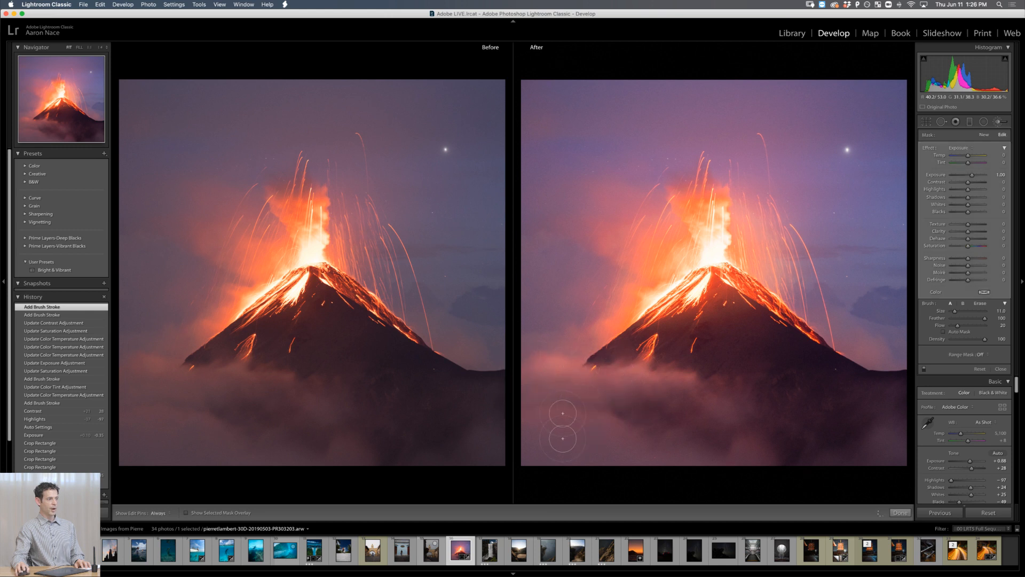
{"action": "key", "text": "h"}
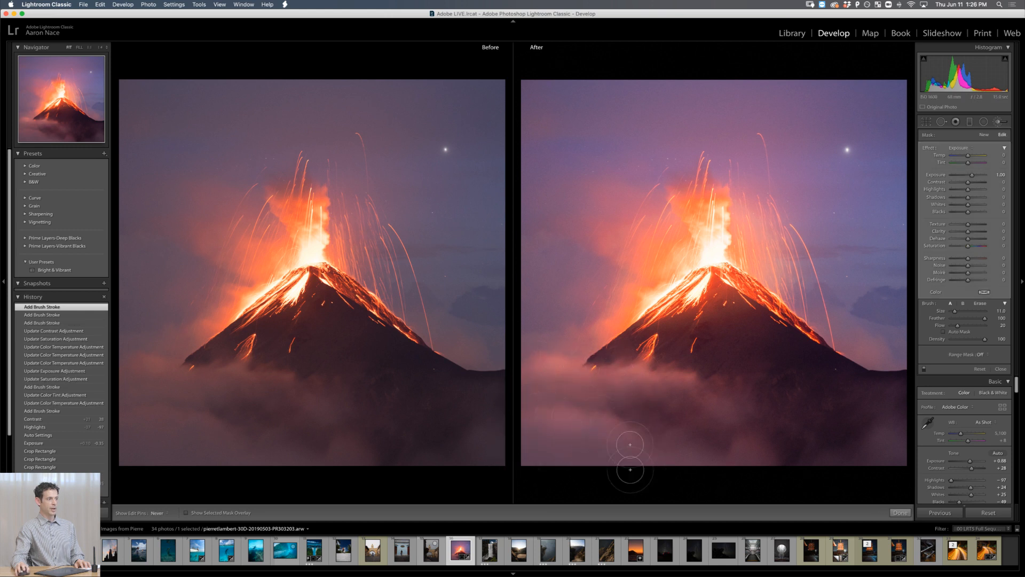
{"action": "mouse_move", "coordinate": [719, 443]}
{"action": "left_mouse_down"}
{"action": "mouse_move", "coordinate": [737, 436]}
{"action": "mouse_move", "coordinate": [874, 457]}
{"action": "mouse_move", "coordinate": [883, 449]}
{"action": "left_mouse_up"}
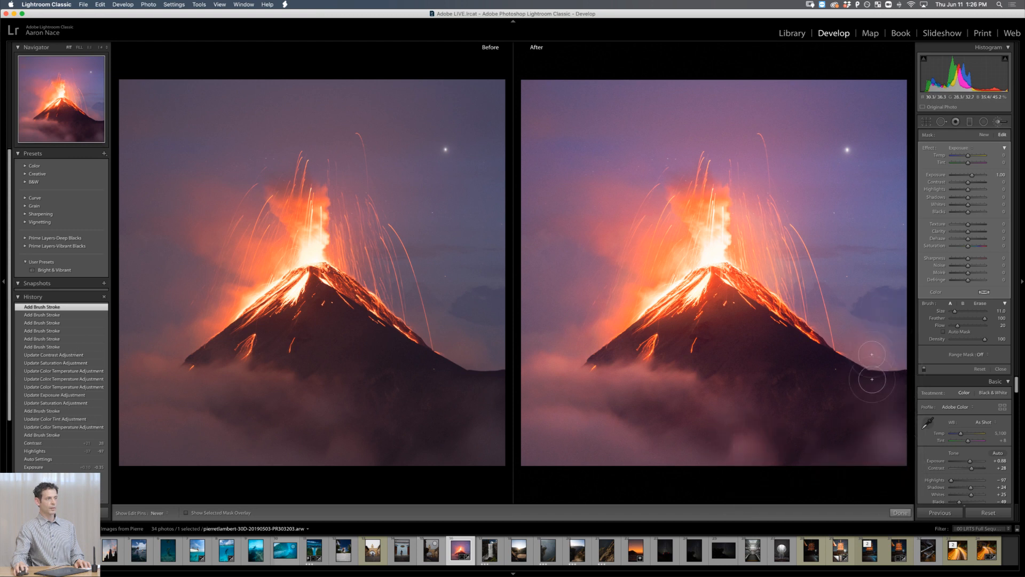
Step: Extend the new brush adjustment over the central mist, the lava streaks on the left slope and the base of the right slope
{"action": "mouse_move", "coordinate": [729, 389]}
{"action": "left_mouse_down"}
{"action": "mouse_move", "coordinate": [676, 396]}
{"action": "mouse_move", "coordinate": [673, 336]}
{"action": "left_mouse_up"}
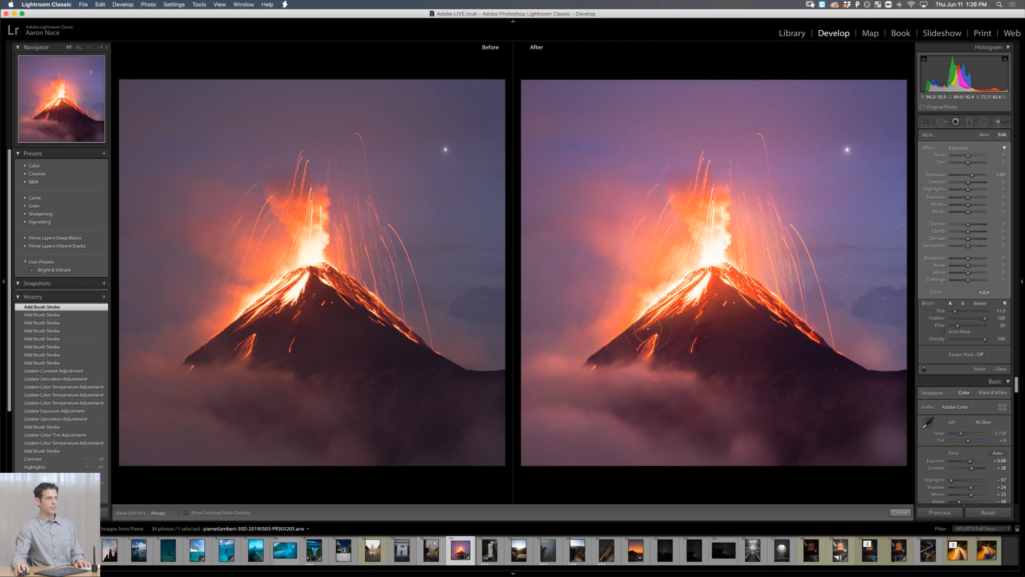
{"action": "mouse_move", "coordinate": [647, 328]}
{"action": "left_mouse_down"}
{"action": "mouse_move", "coordinate": [594, 348]}
{"action": "mouse_move", "coordinate": [637, 330]}
{"action": "left_mouse_up"}
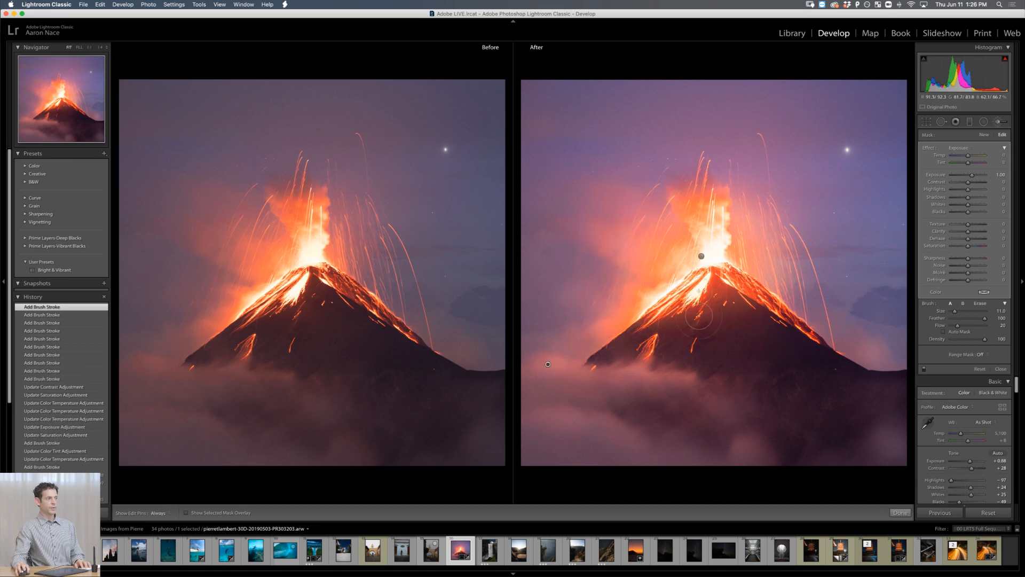
{"action": "mouse_move", "coordinate": [849, 365]}
{"action": "left_mouse_down"}
{"action": "mouse_move", "coordinate": [850, 344]}
{"action": "mouse_move", "coordinate": [847, 364]}
{"action": "left_mouse_up"}
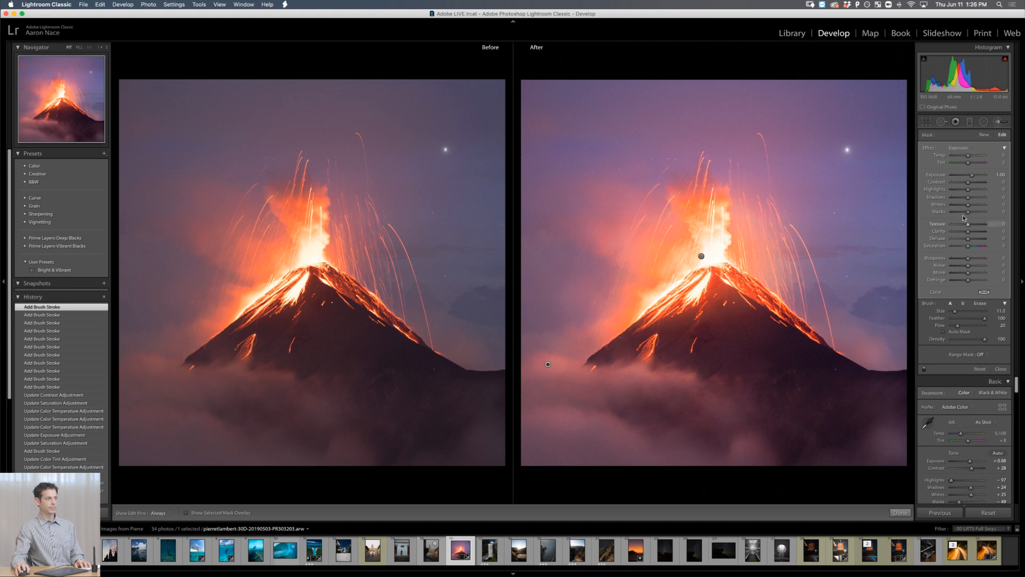
Step: Erase parts of the mist adjustment near the left foot of the volcano and down the central slope at size 29, Flow 10
{"action": "key", "text": "alt"}
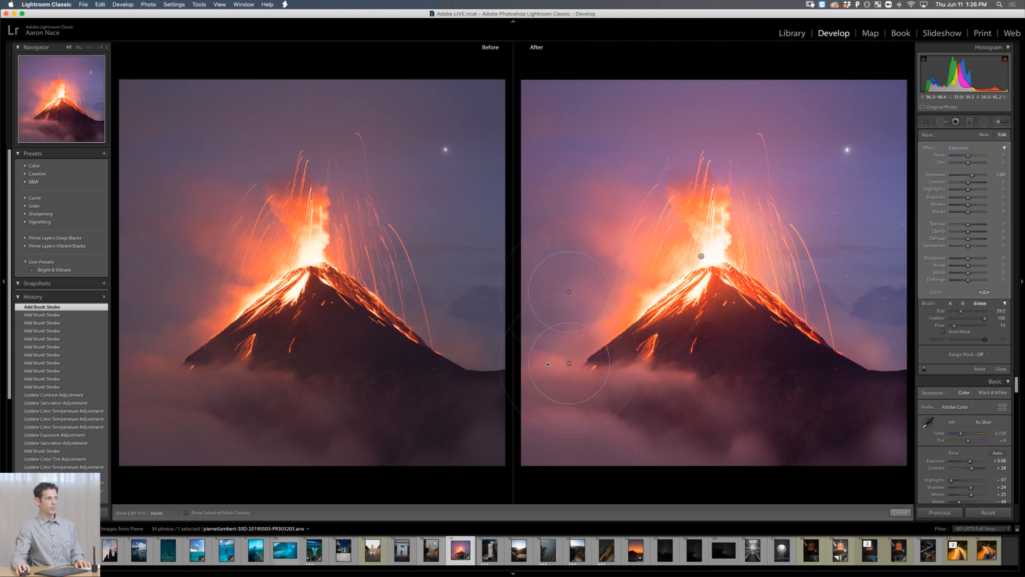
{"action": "key", "text": "h"}
{"action": "left_click_drag", "start_coordinate": [591, 323], "coordinate": [585, 355]}
{"action": "left_click_drag", "start_coordinate": [682, 254], "coordinate": [686, 331]}
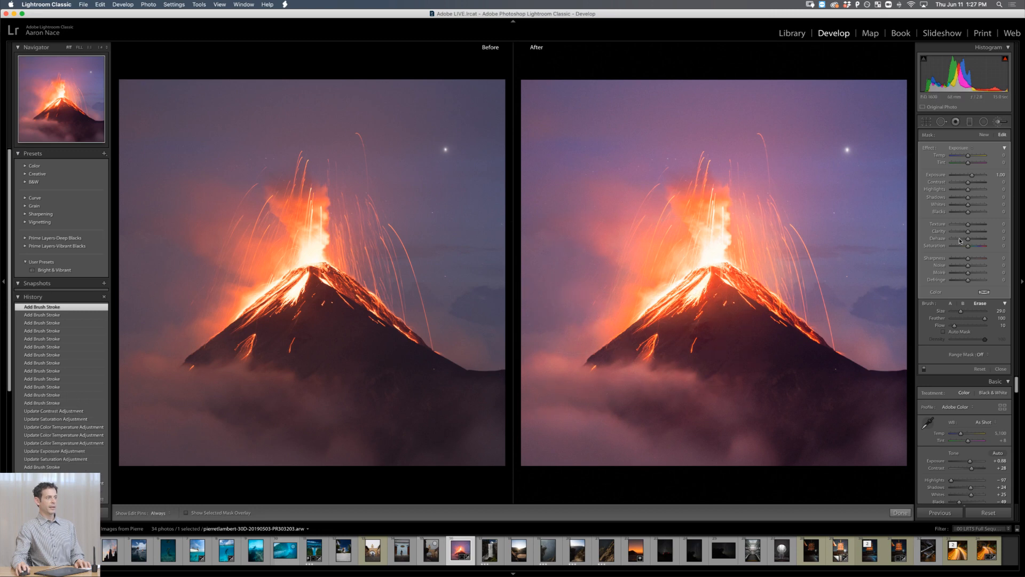
{"action": "key", "text": "h"}
Step: Finish the brush adjustments and cool the whole photo by setting the white balance Temp to 4,550
{"action": "left_click", "coordinate": [997, 121]}
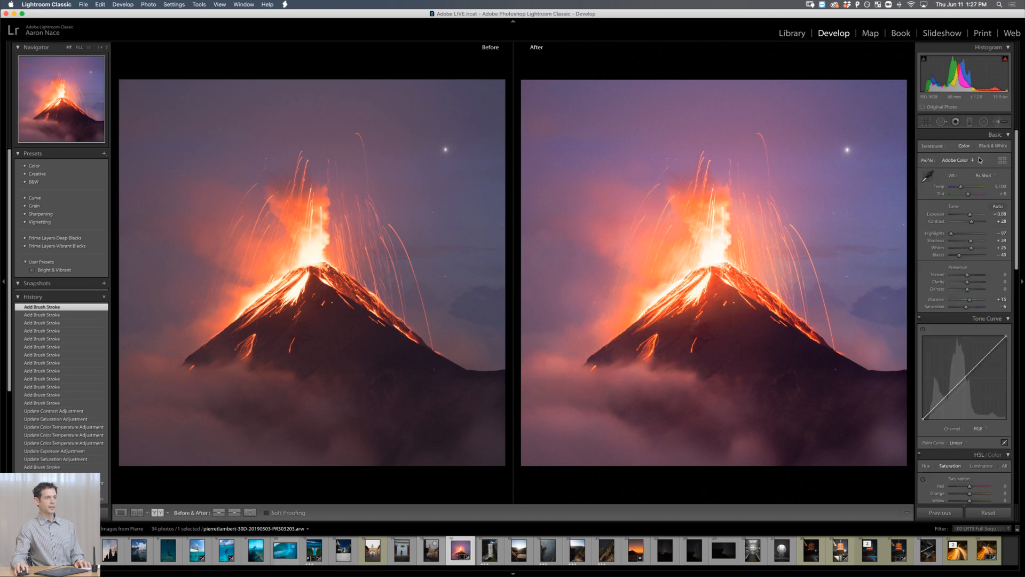
{"action": "left_click_drag", "start_coordinate": [963, 188], "coordinate": [961, 187]}
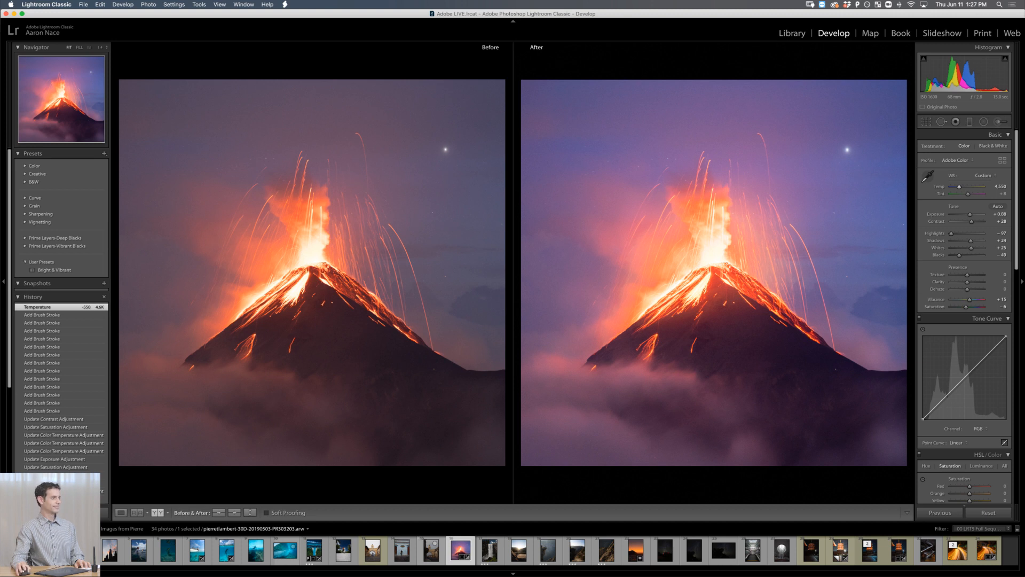
Step: Open the export settings for the edited volcano photo
{"action": "key", "text": "super+shift+e"}
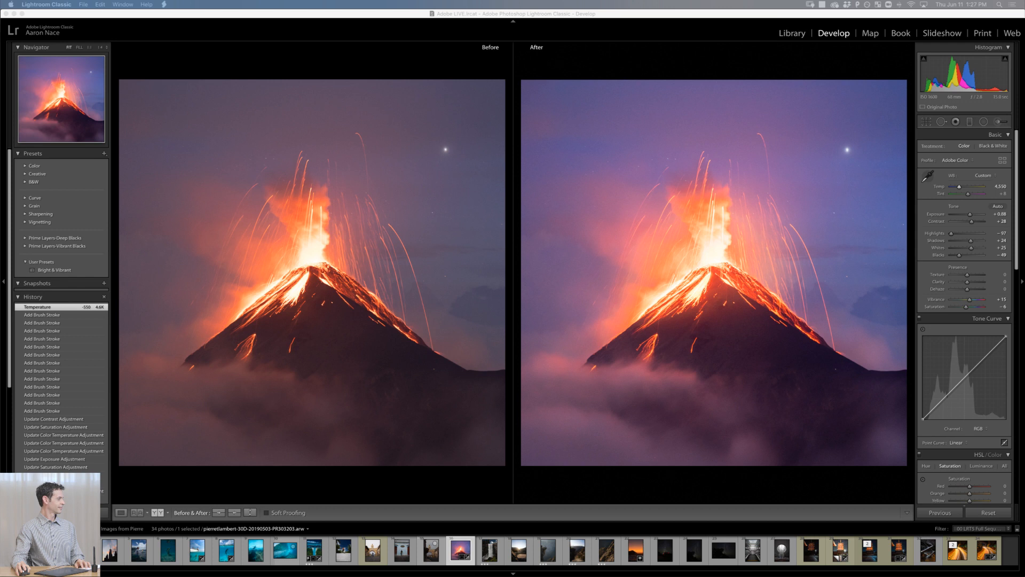